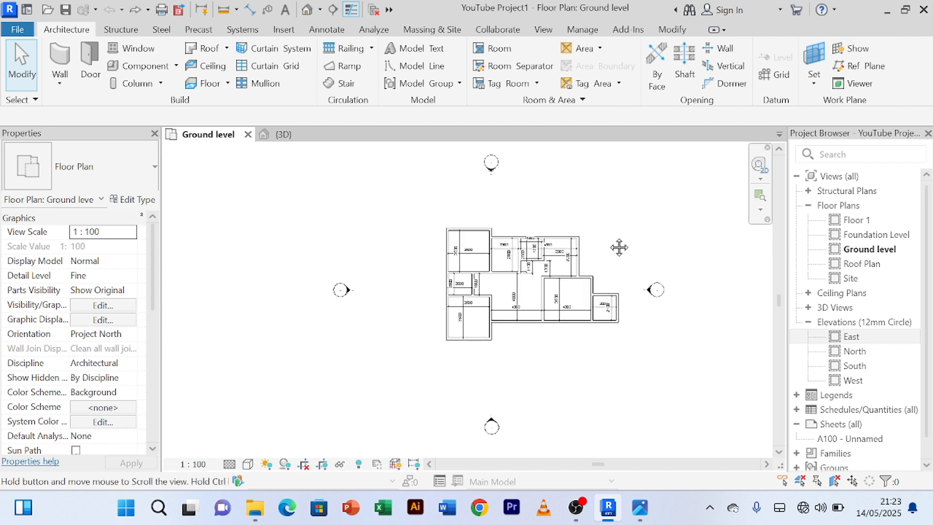
# Step: Examine the overall room layout and wall arrangement of the ground level floor plan
pyautogui.scroll(4, 580, 216)
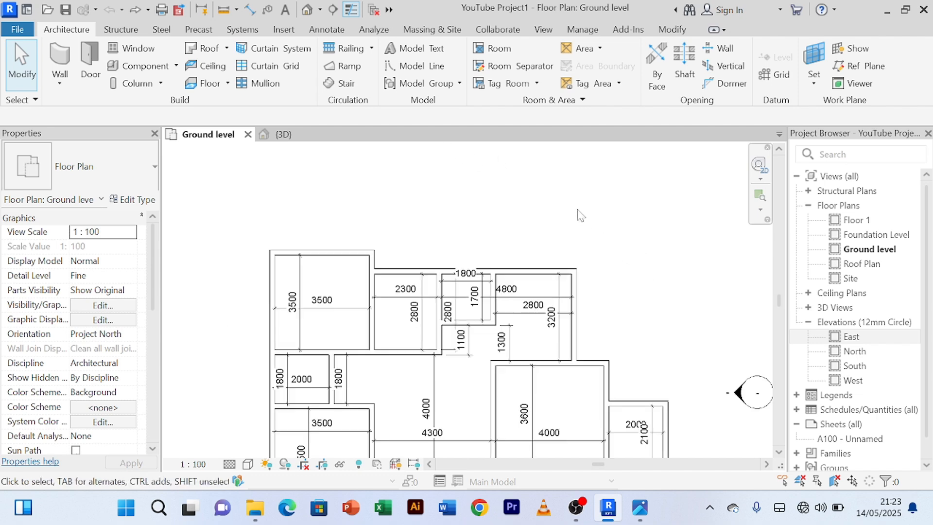
pyautogui.scroll(-3, 581, 216)
pyautogui.moveTo(579, 212)
pyautogui.mouseDown(button='middle')
pyautogui.moveTo(540, 252)
pyautogui.moveTo(567, 222)
pyautogui.moveTo(589, 236)
pyautogui.moveTo(591, 222)
pyautogui.mouseUp(button='middle')
pyautogui.scroll(4, 545, 258)
pyautogui.scroll(-3, 578, 231)
pyautogui.scroll(3, 408, 356)
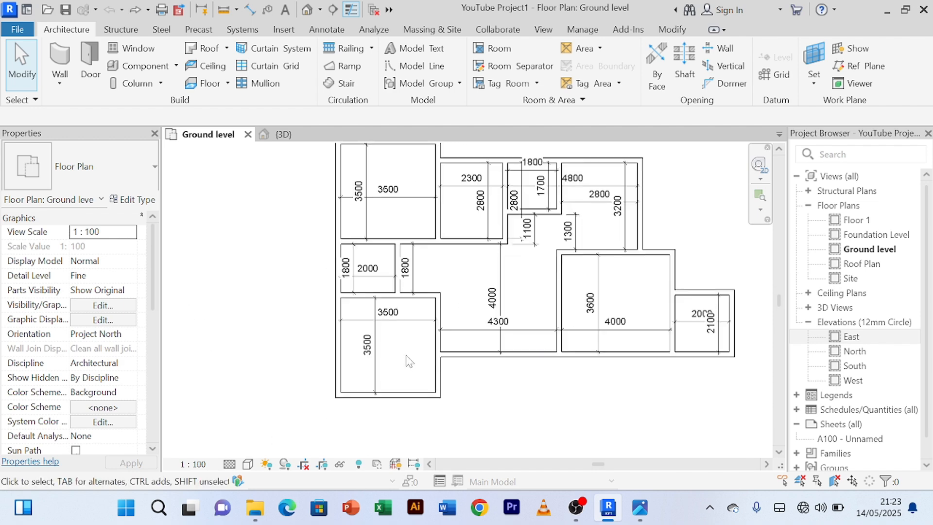
pyautogui.scroll(2, 407, 357)
pyautogui.scroll(-2, 448, 290)
pyautogui.scroll(-2, 443, 290)
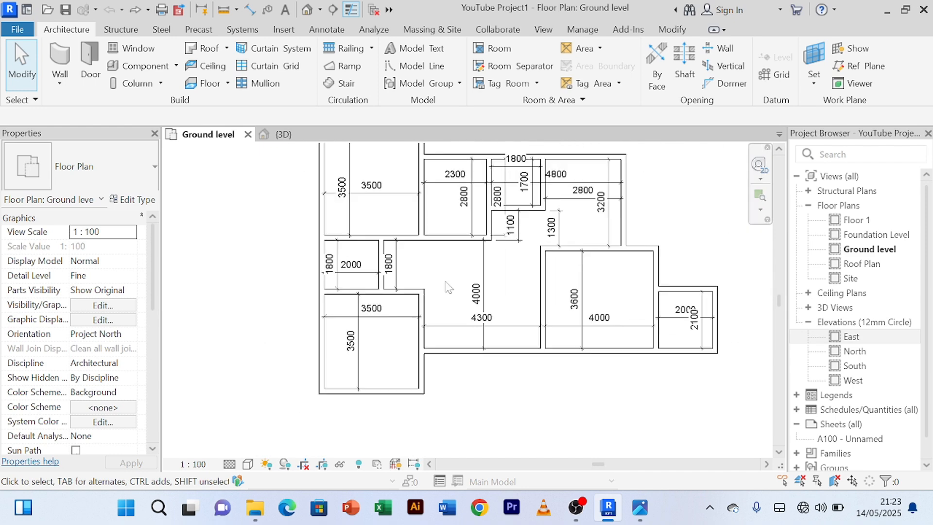
pyautogui.moveTo(443, 290); pyautogui.dragTo(428, 332, button='middle')
pyautogui.scroll(4, 652, 267)
pyautogui.scroll(-3, 650, 267)
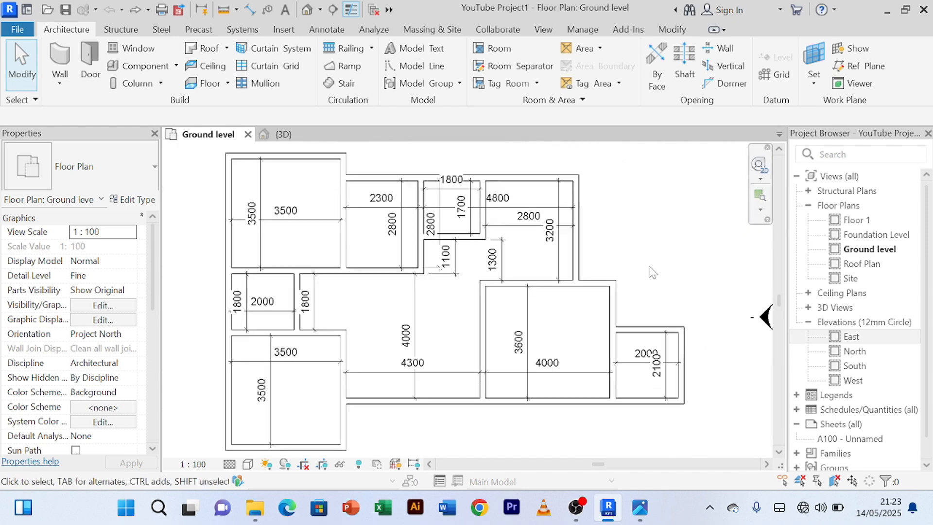
pyautogui.moveTo(660, 279); pyautogui.dragTo(627, 272, button='middle')
pyautogui.scroll(-2, 640, 247)
pyautogui.scroll(-1, 640, 247)
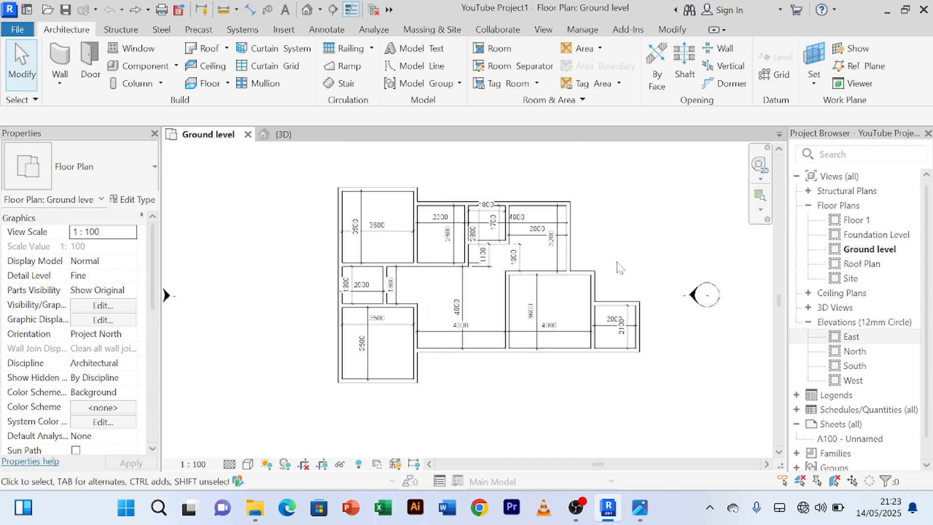
pyautogui.scroll(3, 613, 263)
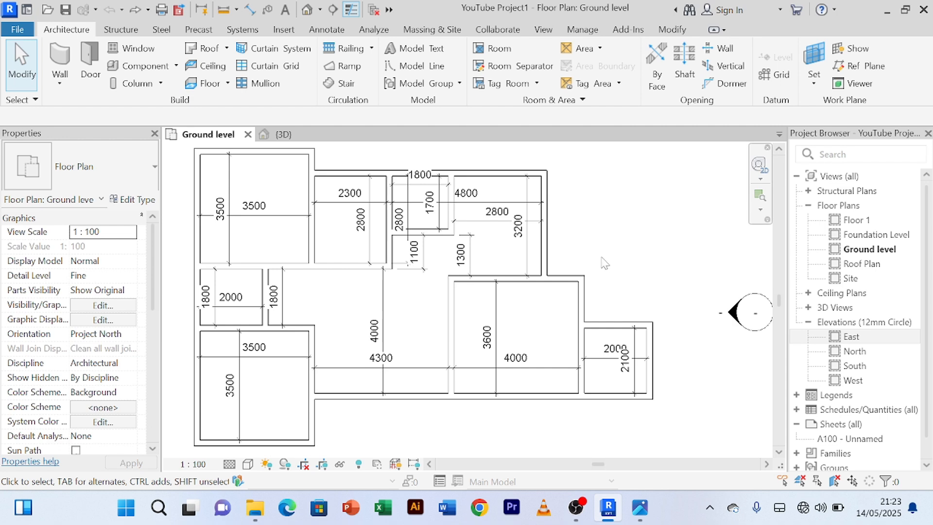
pyautogui.moveTo(605, 263); pyautogui.dragTo(645, 287, button='middle')
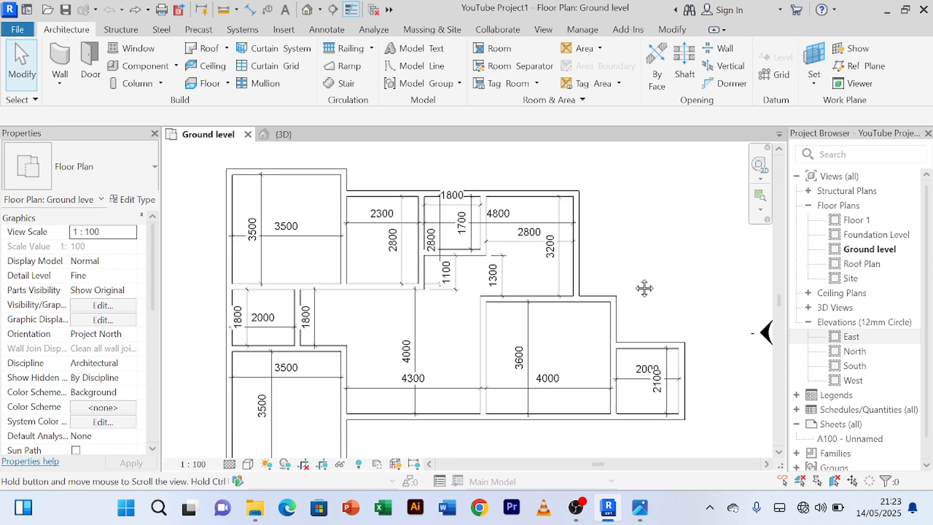
pyautogui.scroll(-1, 279, 217)
pyautogui.moveTo(289, 251); pyautogui.dragTo(304, 233, button='middle')
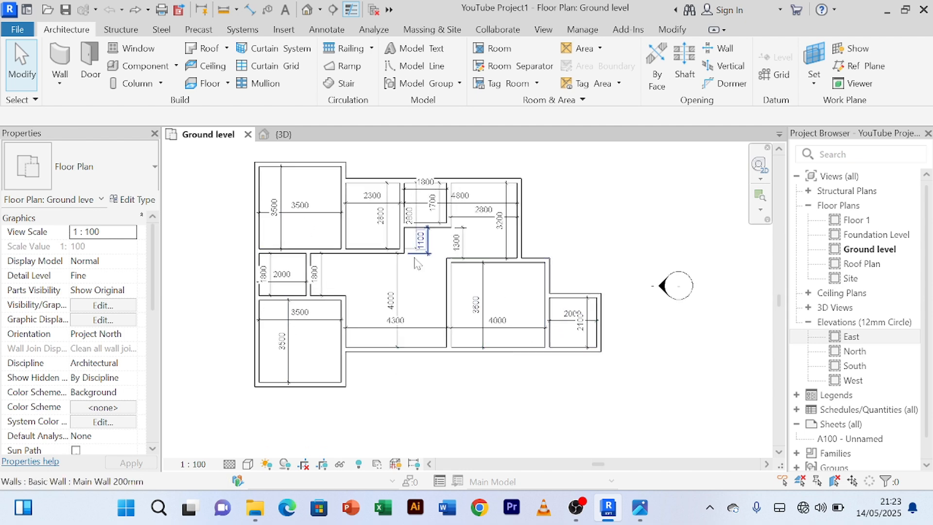
# Step: Inspect the dimensions of the individual rooms, from the bedrooms and central space to the small room at the east end
pyautogui.scroll(1, 481, 304)
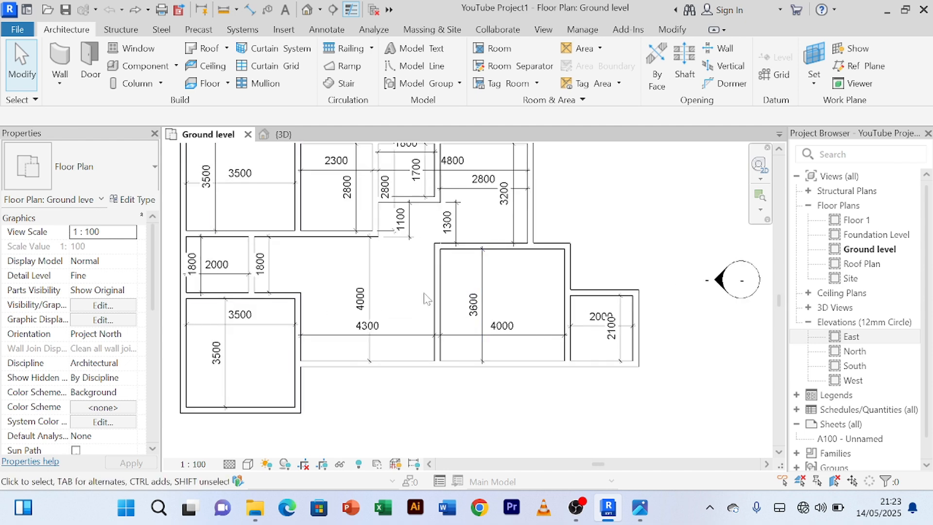
pyautogui.scroll(-1, 528, 283)
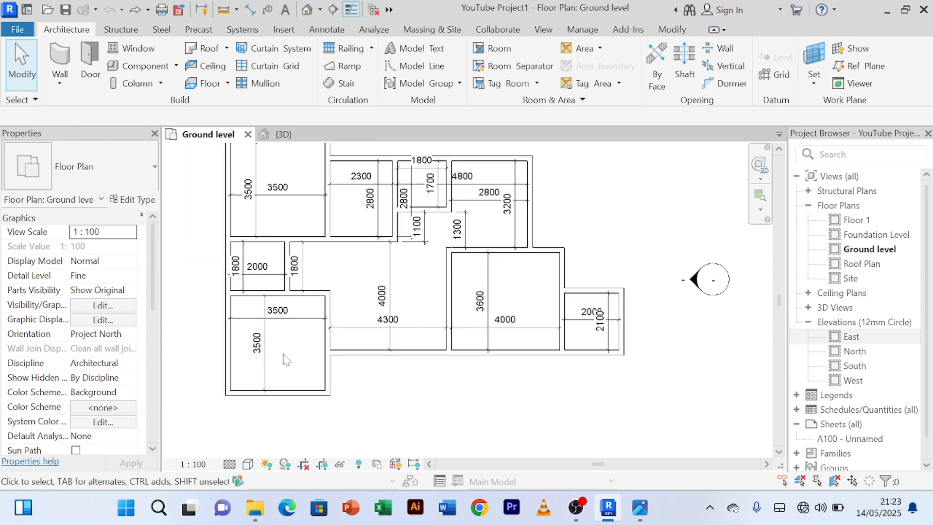
pyautogui.moveTo(285, 358); pyautogui.dragTo(294, 393, button='middle')
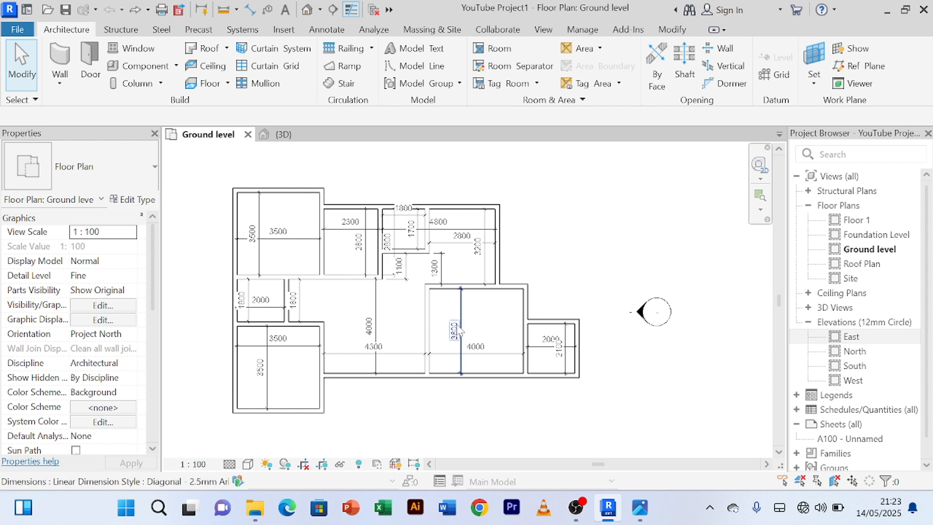
pyautogui.scroll(2, 487, 321)
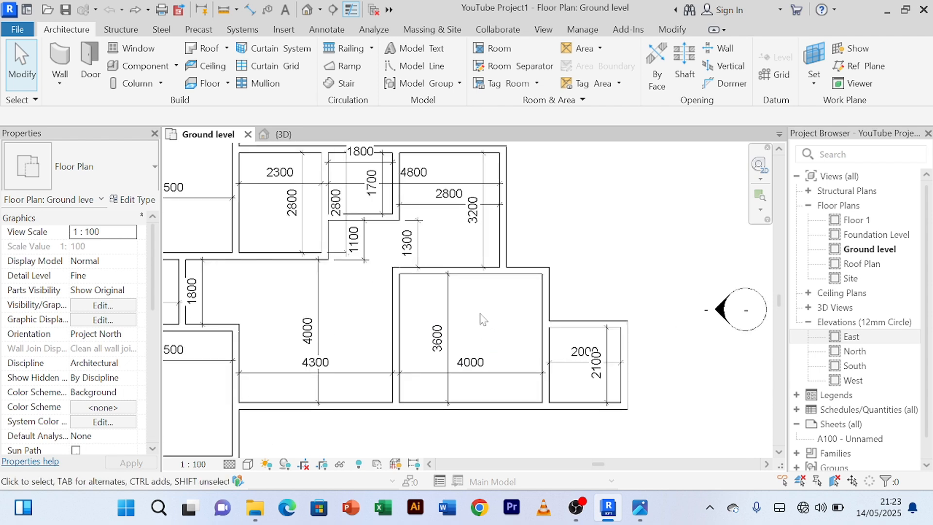
pyautogui.scroll(-2, 482, 320)
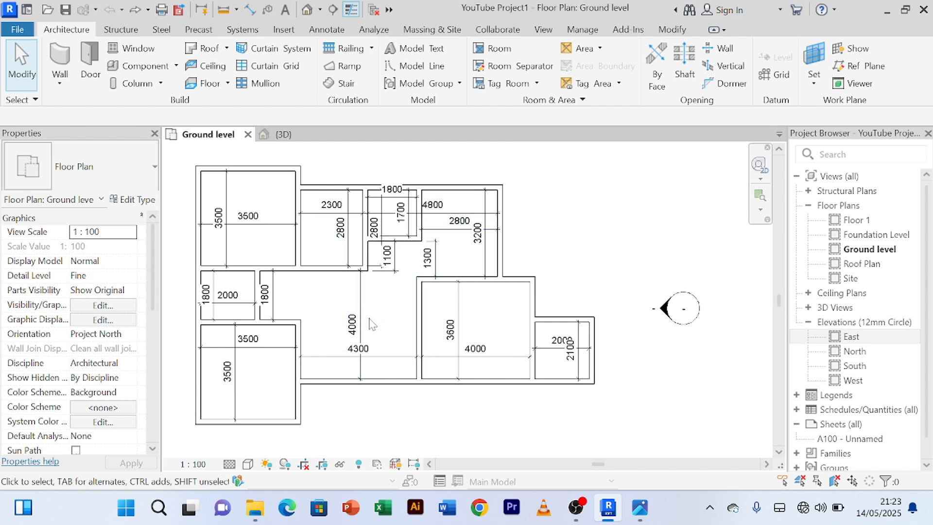
pyautogui.scroll(1, 372, 324)
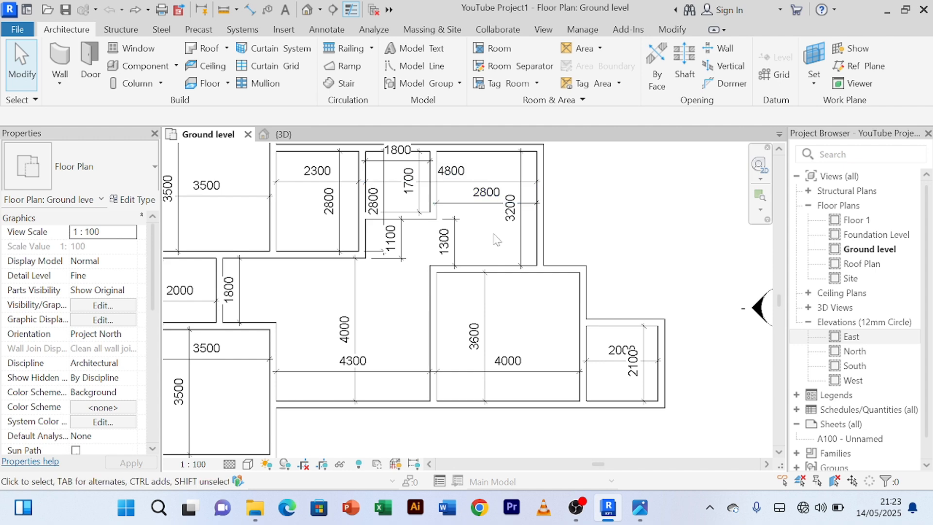
pyautogui.moveTo(500, 243); pyautogui.dragTo(518, 257, button='middle')
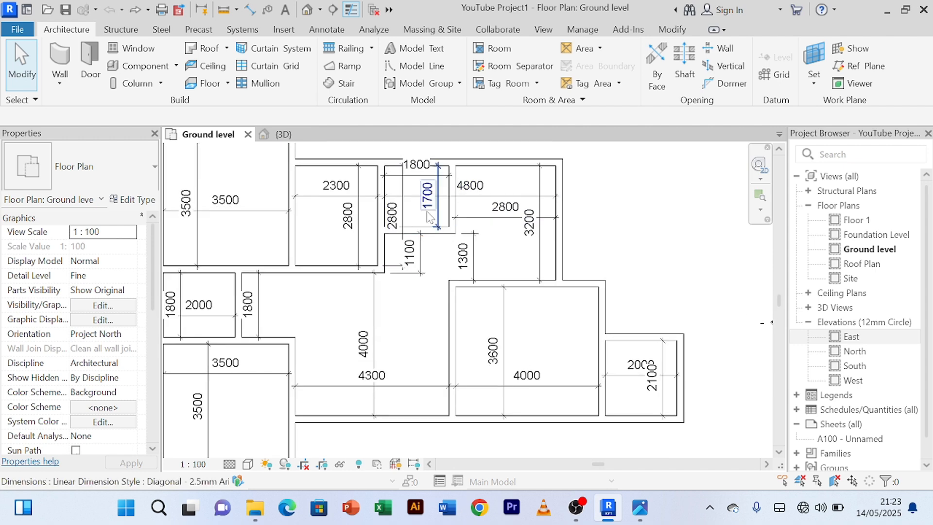
pyautogui.scroll(-1, 315, 228)
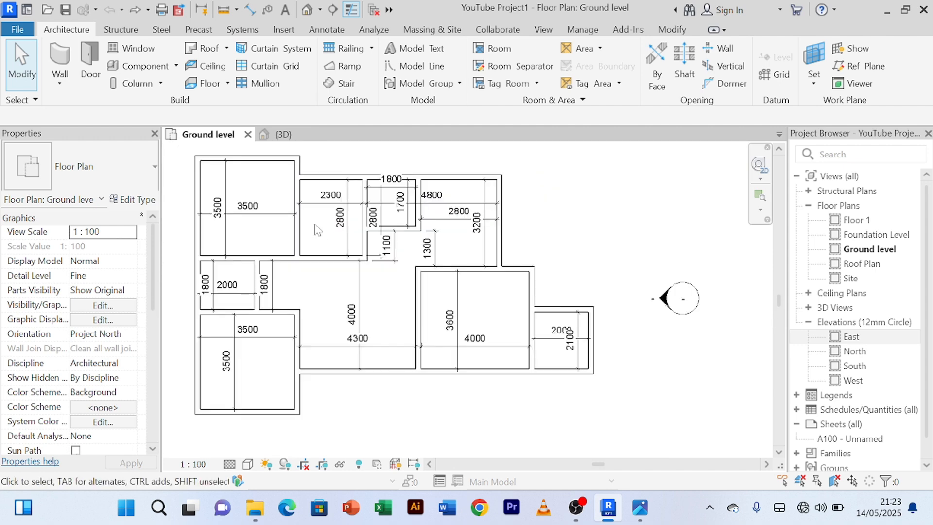
pyautogui.moveTo(325, 232); pyautogui.dragTo(340, 219, button='middle')
pyautogui.scroll(2, 254, 277)
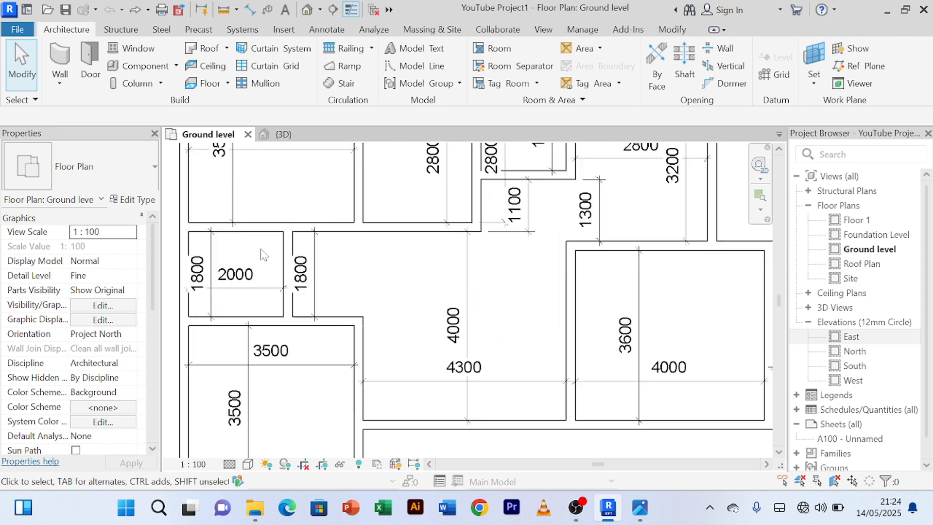
pyautogui.scroll(-1, 238, 272)
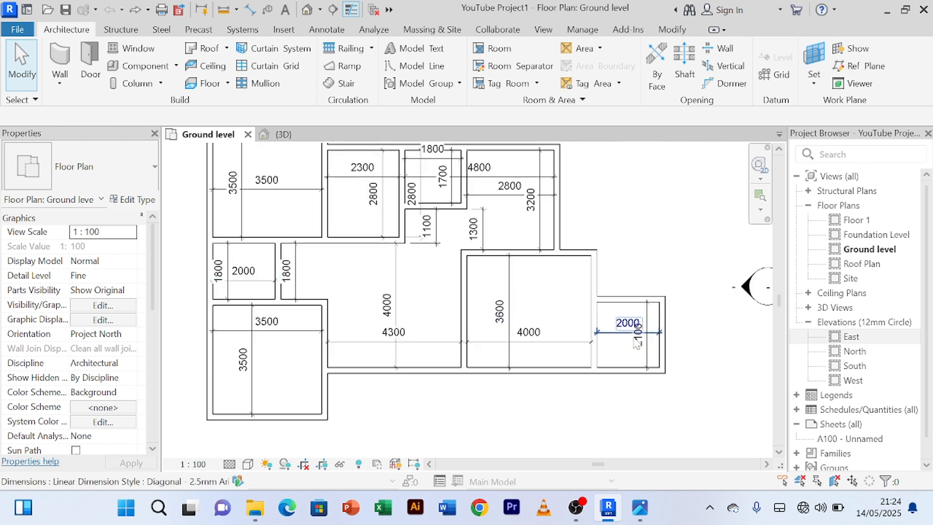
pyautogui.scroll(1, 619, 347)
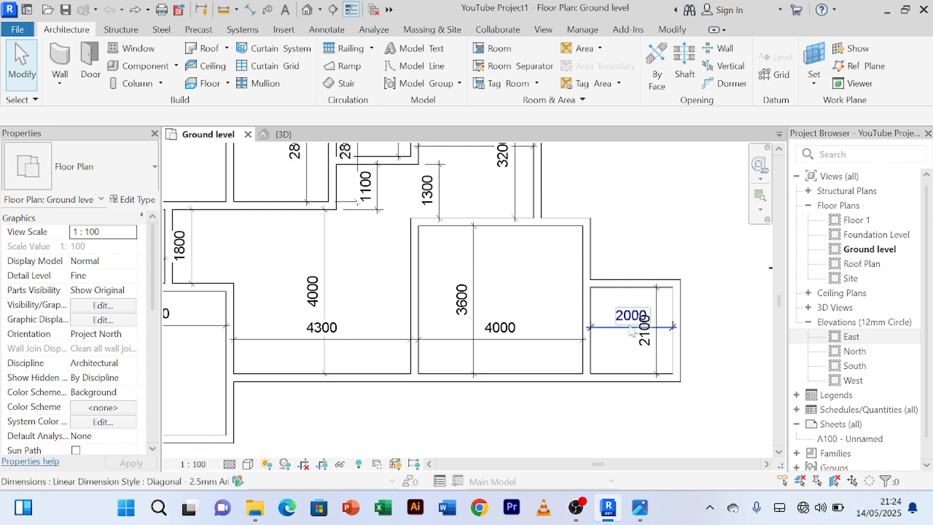
pyautogui.moveTo(618, 354); pyautogui.dragTo(550, 355, button='middle')
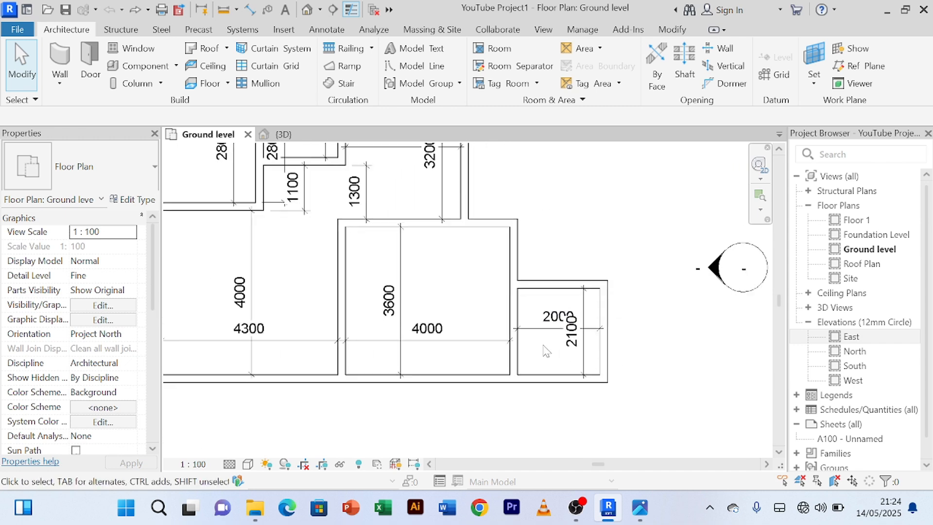
pyautogui.scroll(-2, 468, 266)
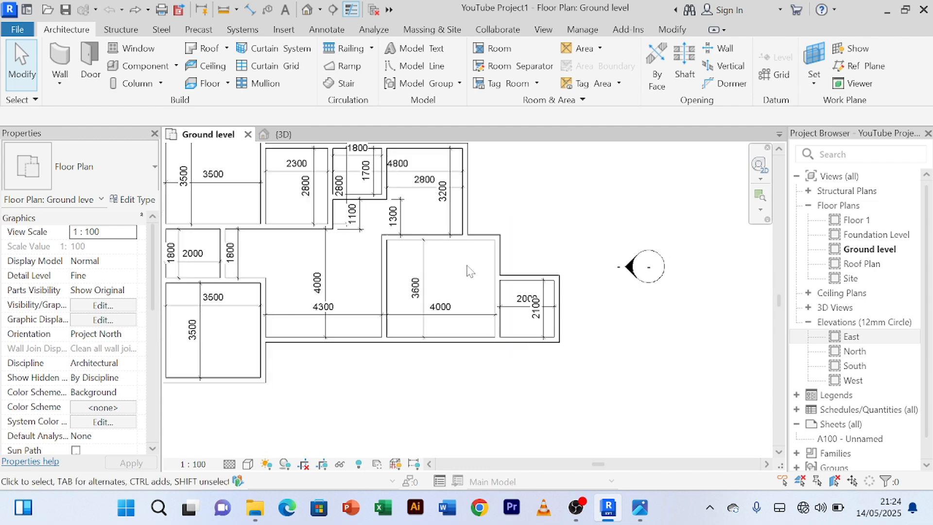
pyautogui.moveTo(474, 271); pyautogui.dragTo(538, 313, button='middle')
pyautogui.scroll(-1, 553, 297)
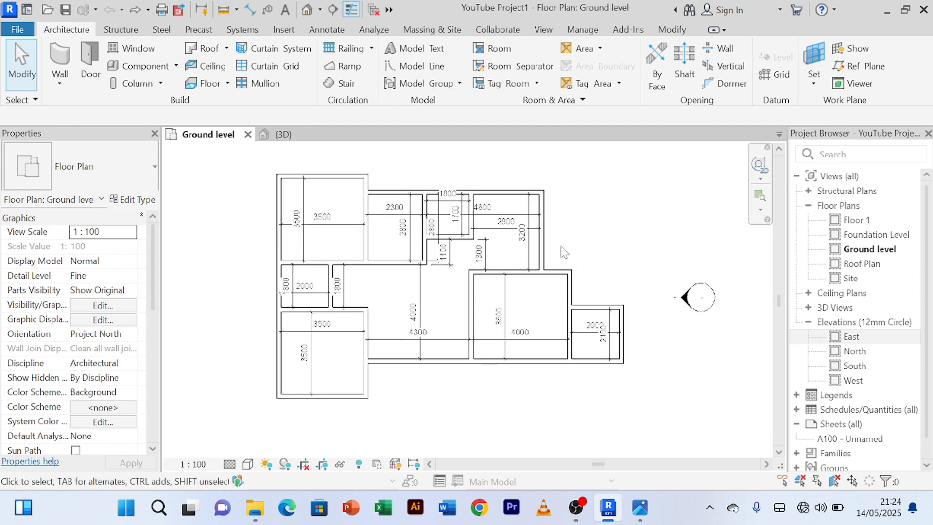
pyautogui.scroll(1, 530, 297)
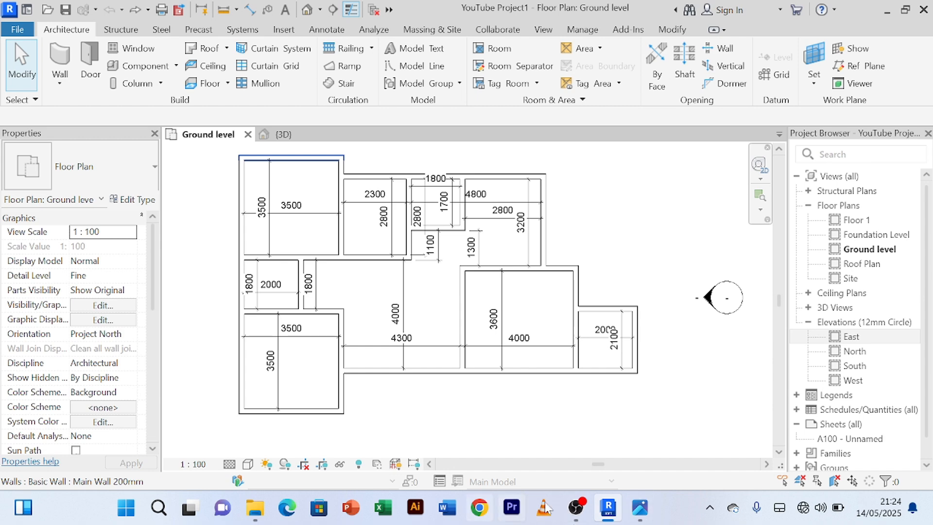
# Step: Move the east wall of the small room at the plan's east end so the room's inner width is 1300 mm
pyautogui.scroll(2, 654, 341)
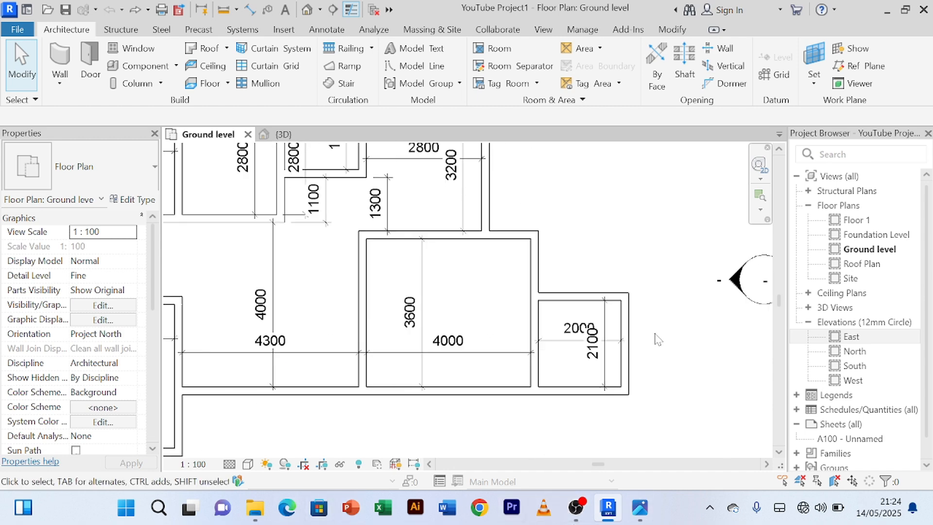
pyautogui.click(627, 331)
pyautogui.scroll(2, 630, 327)
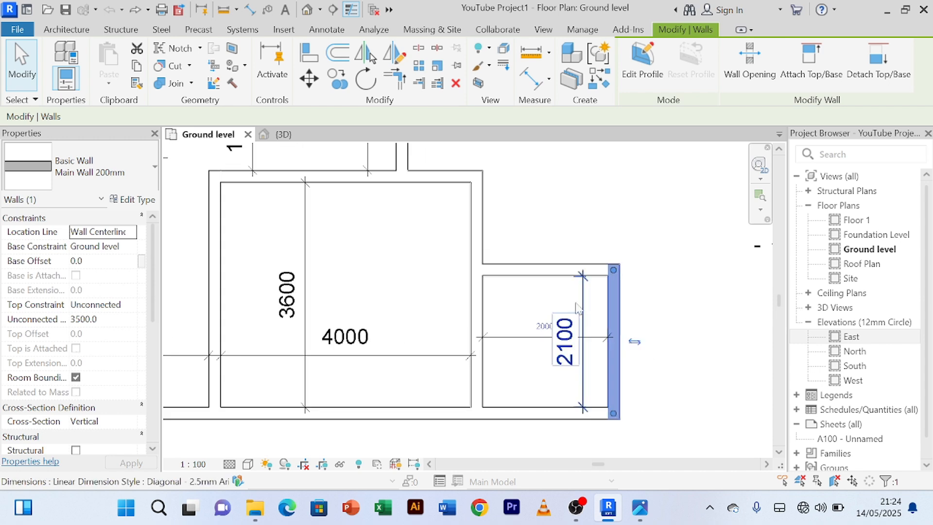
pyautogui.scroll(-2, 476, 318)
pyautogui.scroll(3, 586, 311)
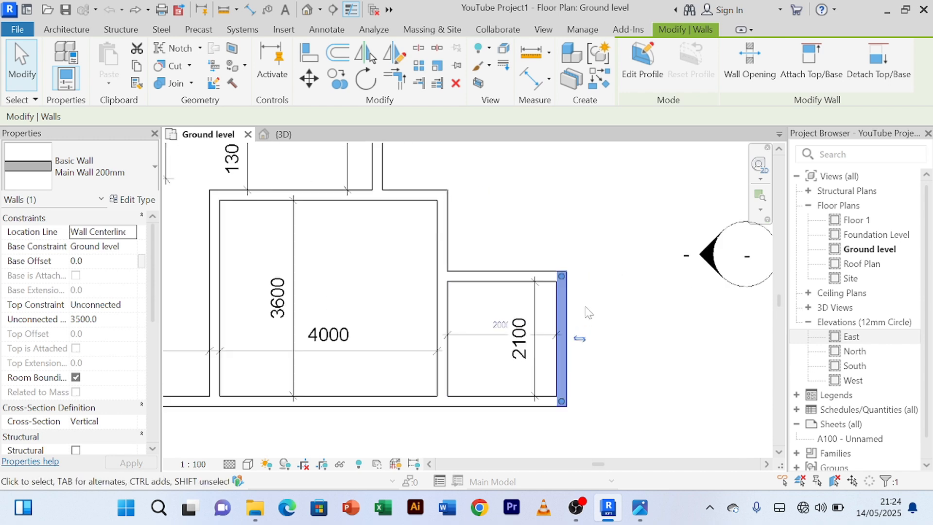
pyautogui.scroll(-2, 495, 210)
pyautogui.moveTo(506, 214); pyautogui.dragTo(504, 259, button='middle')
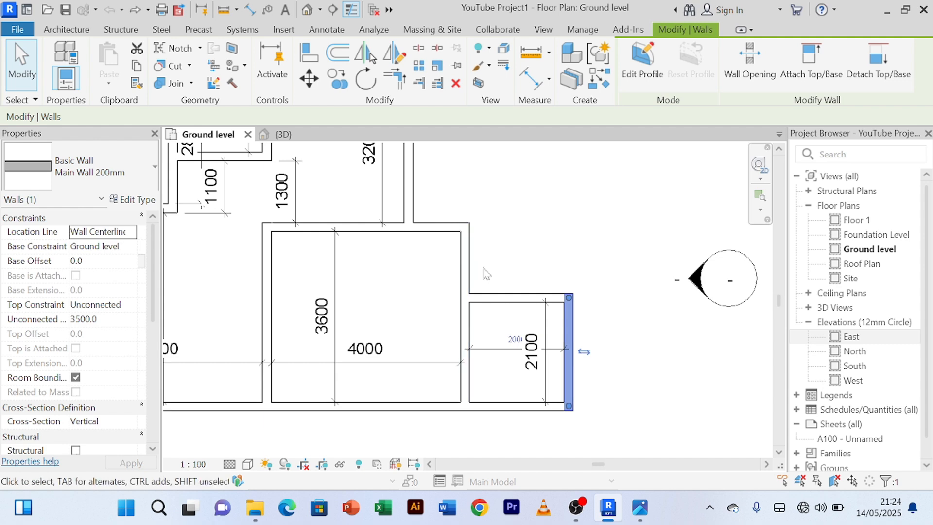
pyautogui.scroll(2, 586, 266)
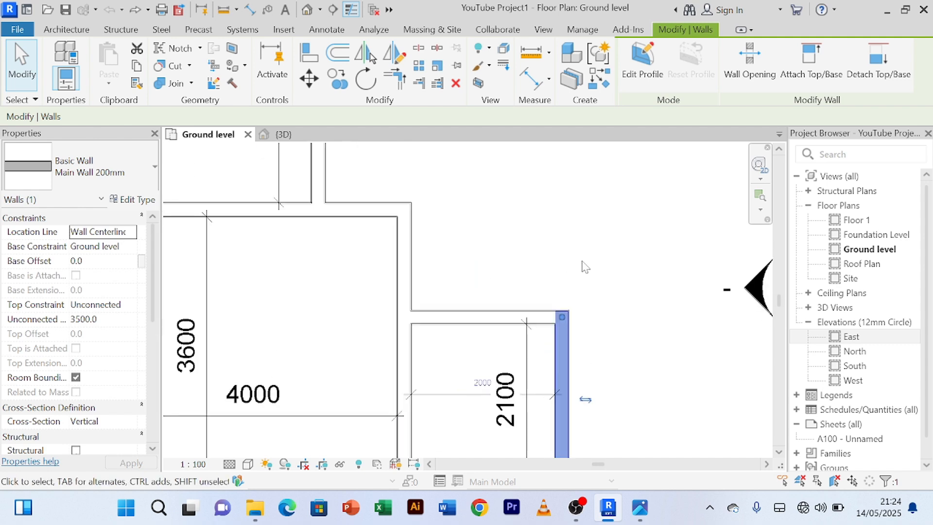
pyautogui.scroll(-2, 586, 267)
pyautogui.moveTo(591, 268); pyautogui.dragTo(588, 255, button='middle')
pyautogui.scroll(3, 562, 329)
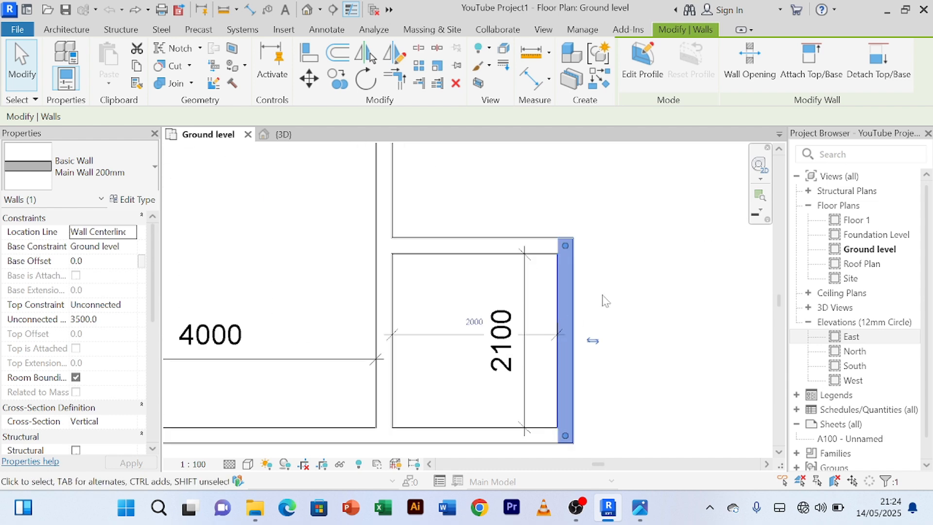
pyautogui.click(582, 308)
pyautogui.click(567, 310)
pyautogui.scroll(2, 490, 321)
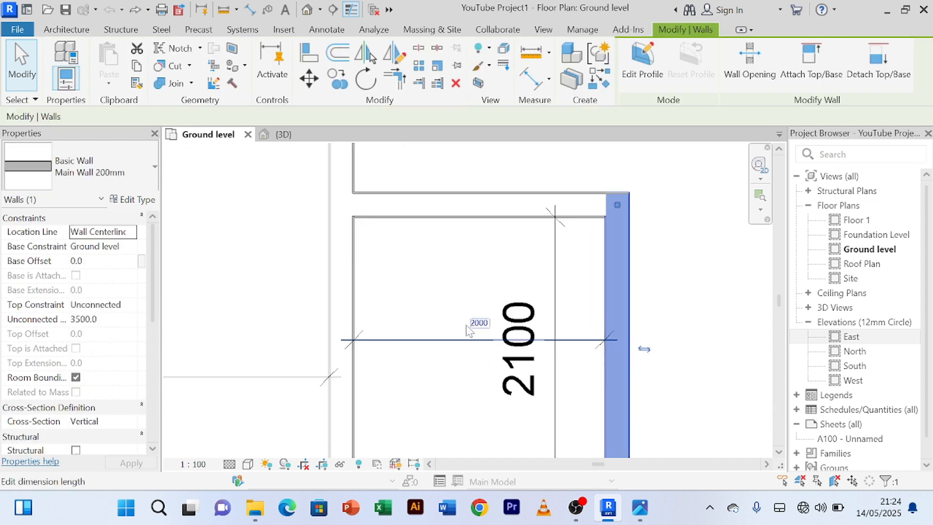
pyautogui.click(474, 320)
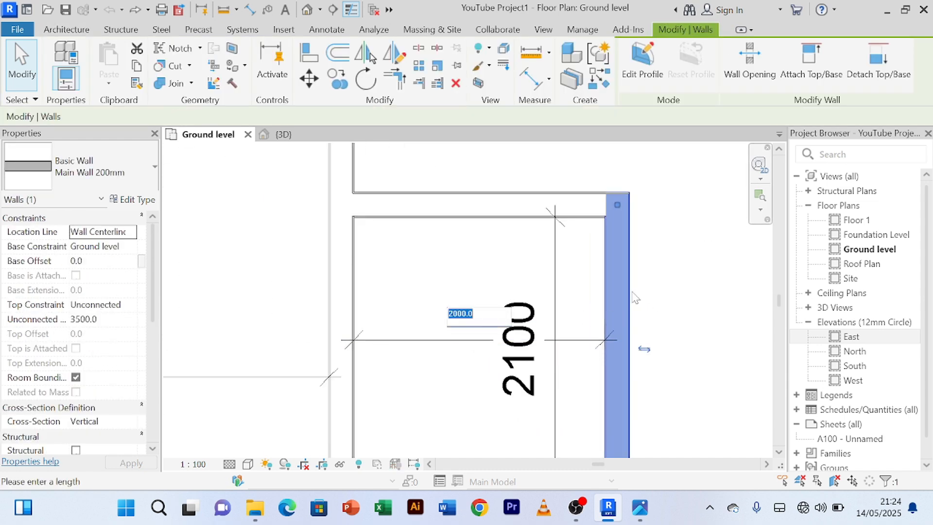
pyautogui.write('1300')
pyautogui.press('Return')
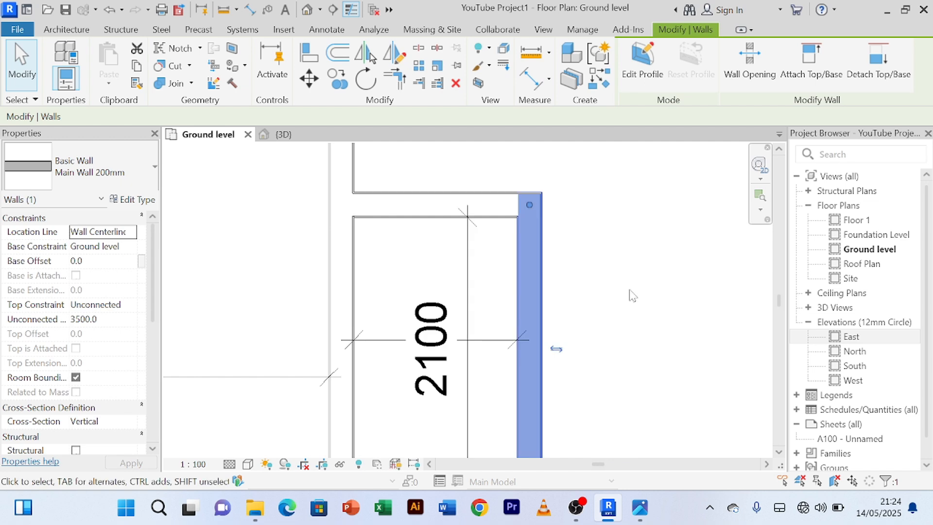
# Step: Move the north wall of the small room at the plan's east end so the room's inner length is 2400 mm
pyautogui.scroll(-2, 629, 296)
pyautogui.moveTo(697, 340); pyautogui.dragTo(717, 379, button='middle')
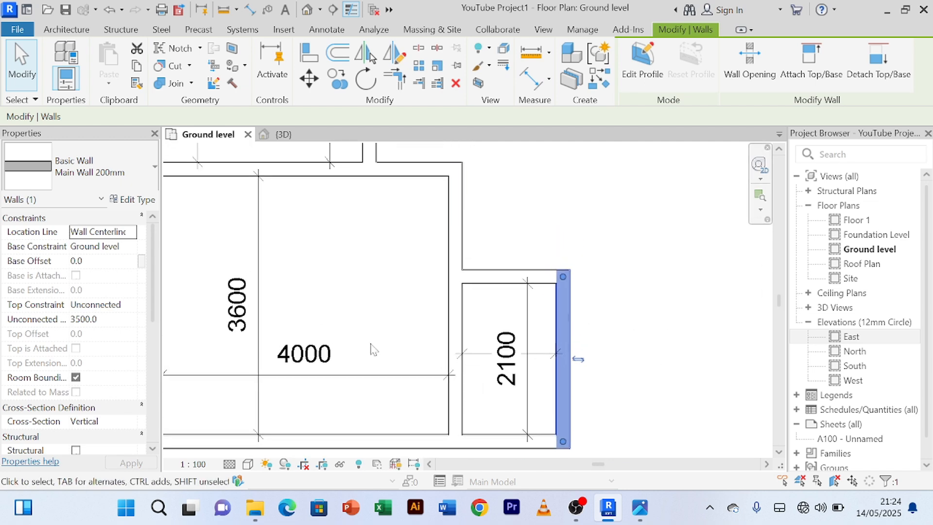
pyautogui.click(494, 277)
pyautogui.scroll(2, 624, 346)
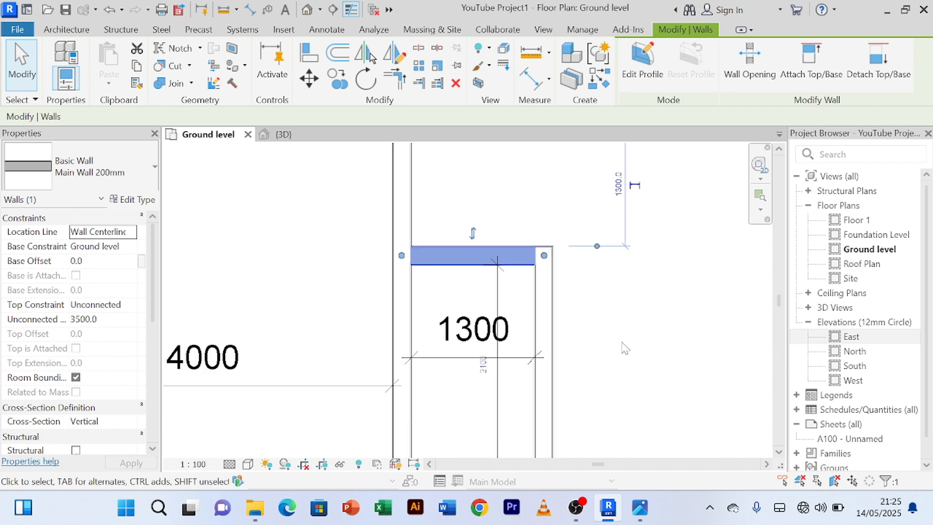
pyautogui.scroll(-1, 625, 348)
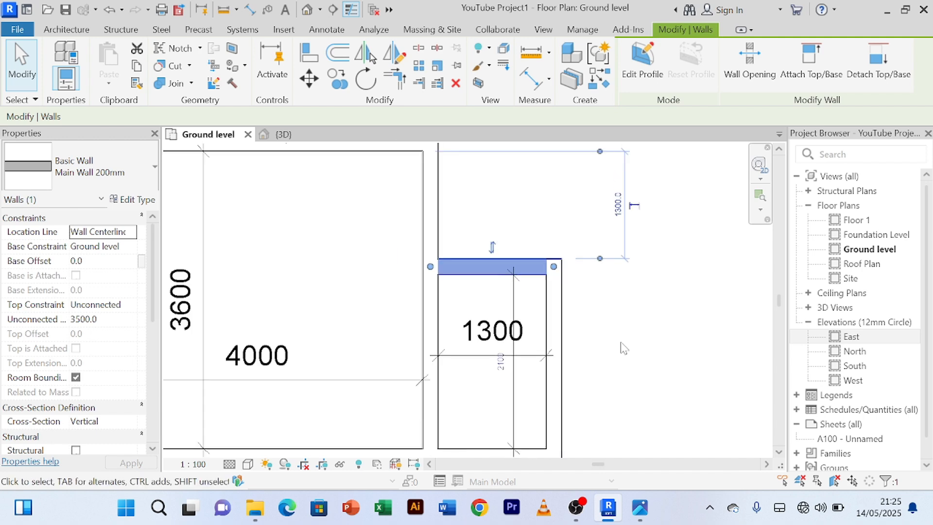
pyautogui.click(501, 363)
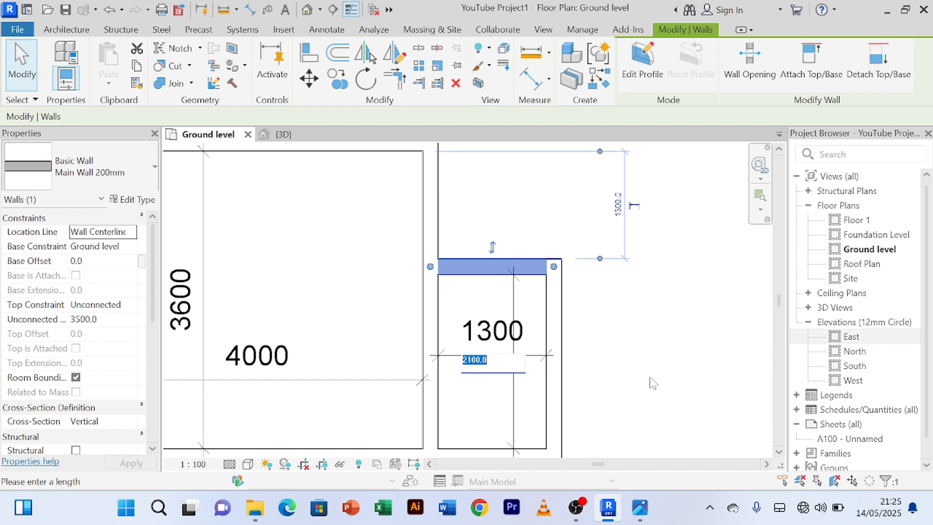
pyautogui.write('2400')
pyautogui.press('Return')
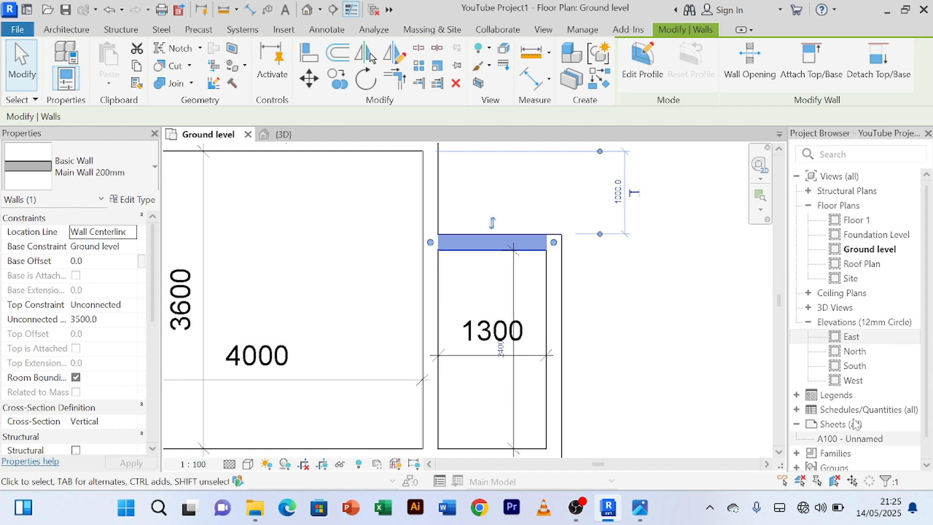
pyautogui.scroll(-3, 680, 340)
pyautogui.click(693, 329)
# Step: Shift the small east room's 1300 width dimension south, toward the lower end of its 2400 length dimension
pyautogui.scroll(5, 666, 322)
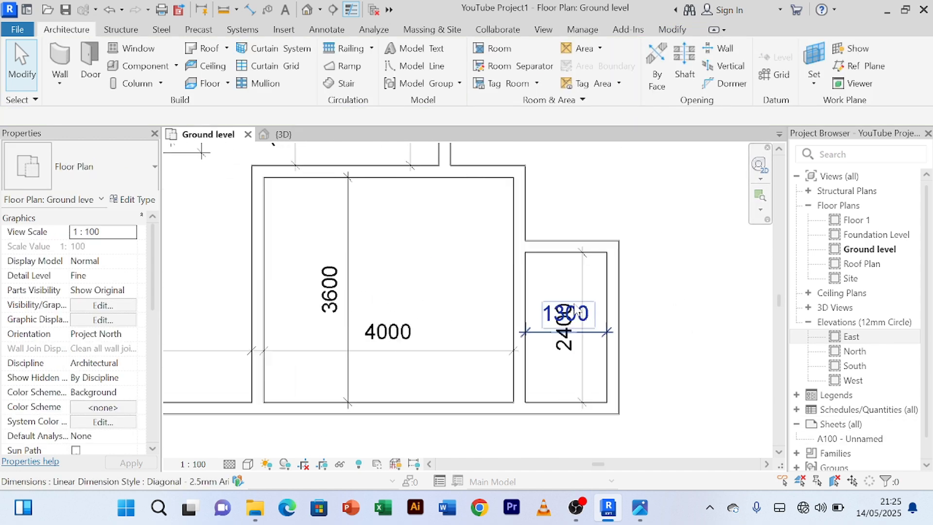
pyautogui.scroll(-1, 660, 374)
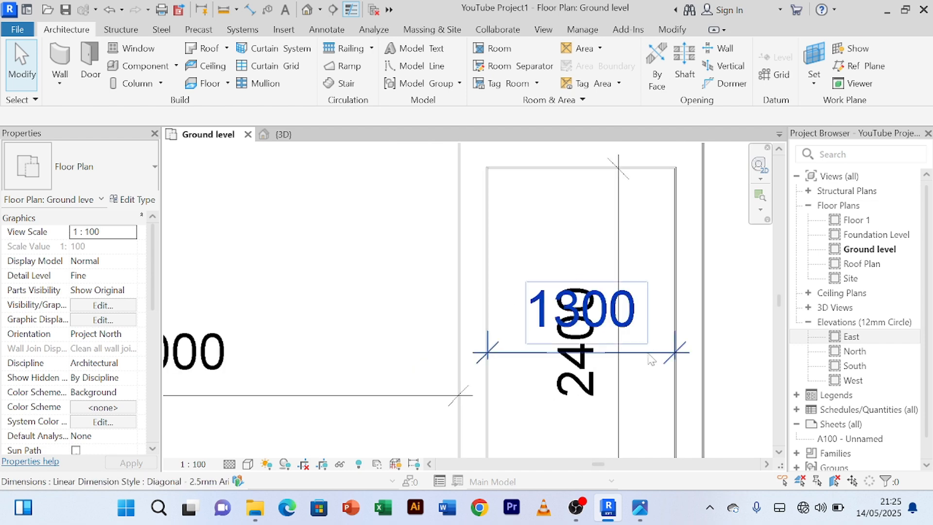
pyautogui.click(650, 360)
pyautogui.scroll(-2, 650, 360)
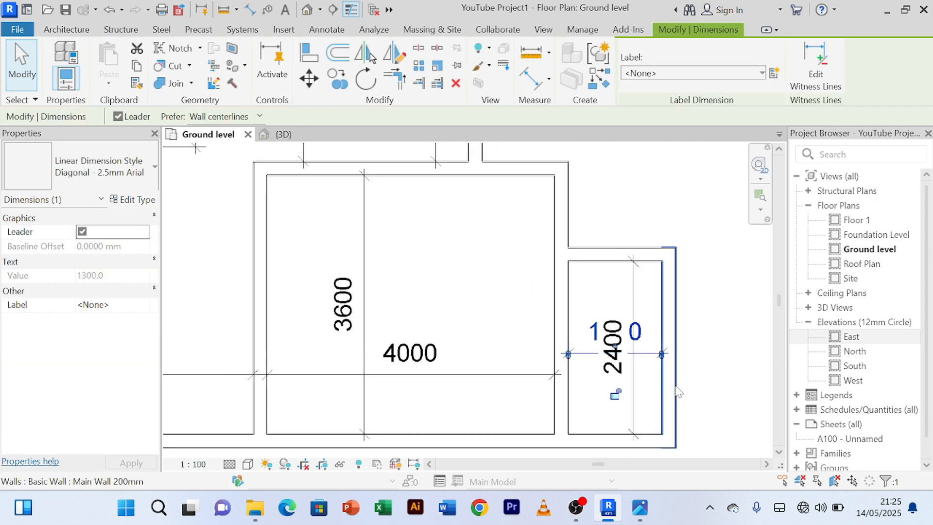
pyautogui.press('Down')
pyautogui.press('Down')
pyautogui.press('Down')
pyautogui.press('Down')
pyautogui.press('Down')
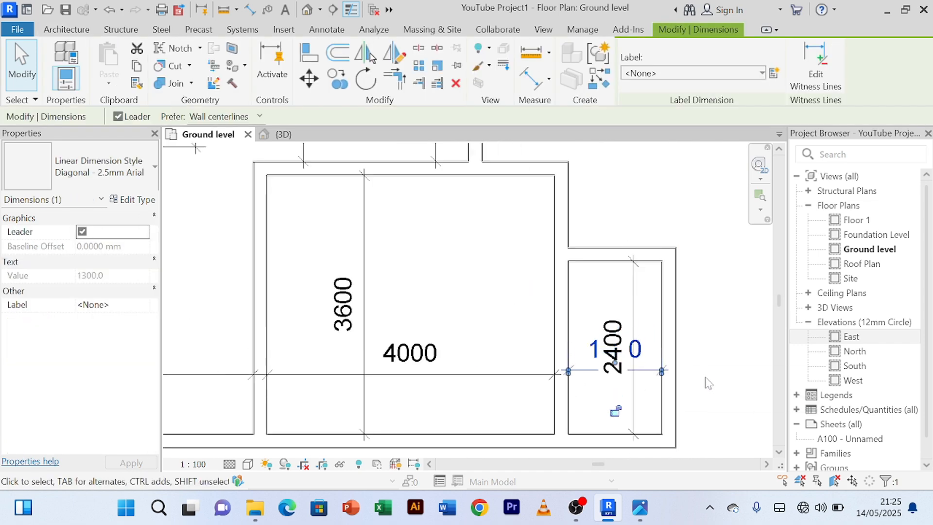
pyautogui.press('Down')
pyautogui.press('Down')
pyautogui.press('Down')
pyautogui.press('Down')
pyautogui.press('Down')
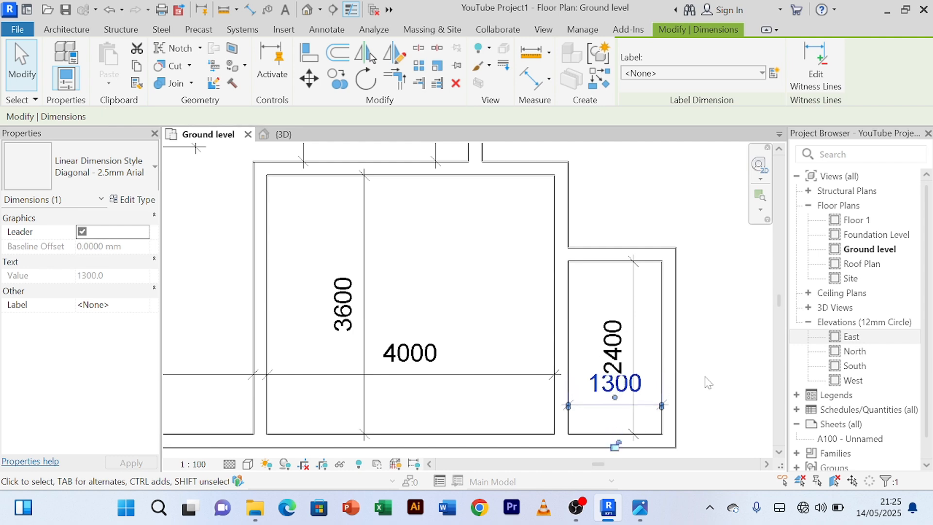
pyautogui.click(708, 375)
# Step: Examine the resized small east room in relation to the neighbouring rooms and the whole floor plan
pyautogui.scroll(-1, 708, 374)
pyautogui.moveTo(708, 375); pyautogui.dragTo(610, 326, button='middle')
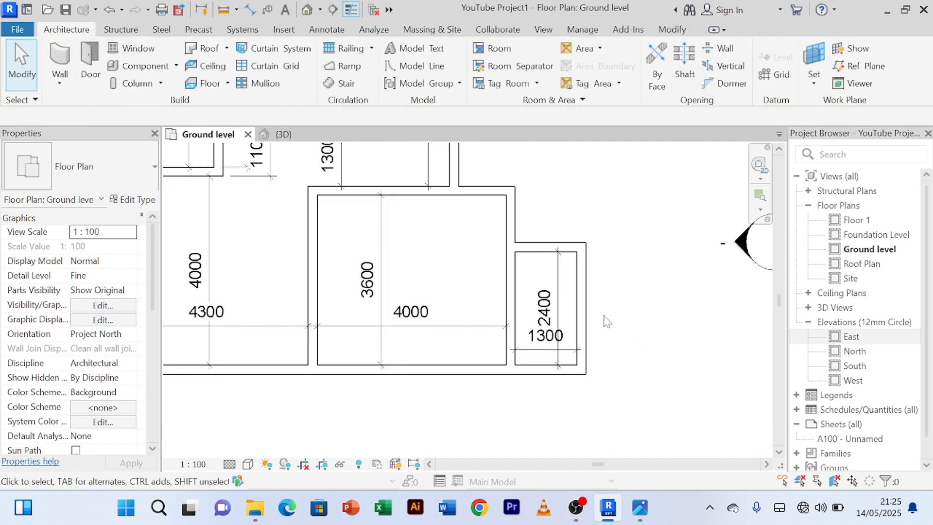
pyautogui.scroll(1, 604, 315)
pyautogui.scroll(-2, 607, 321)
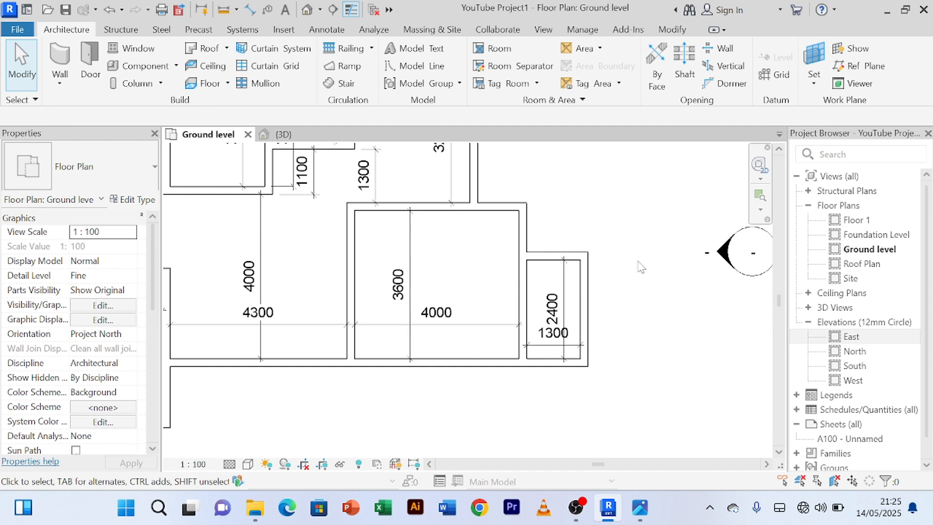
pyautogui.scroll(1, 617, 332)
pyautogui.scroll(-3, 621, 327)
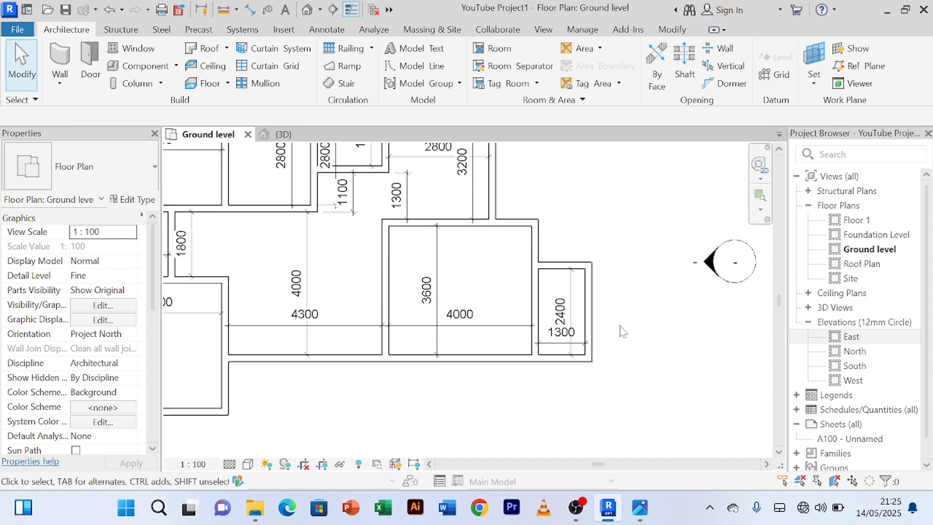
pyautogui.scroll(-1, 626, 265)
pyautogui.scroll(4, 619, 275)
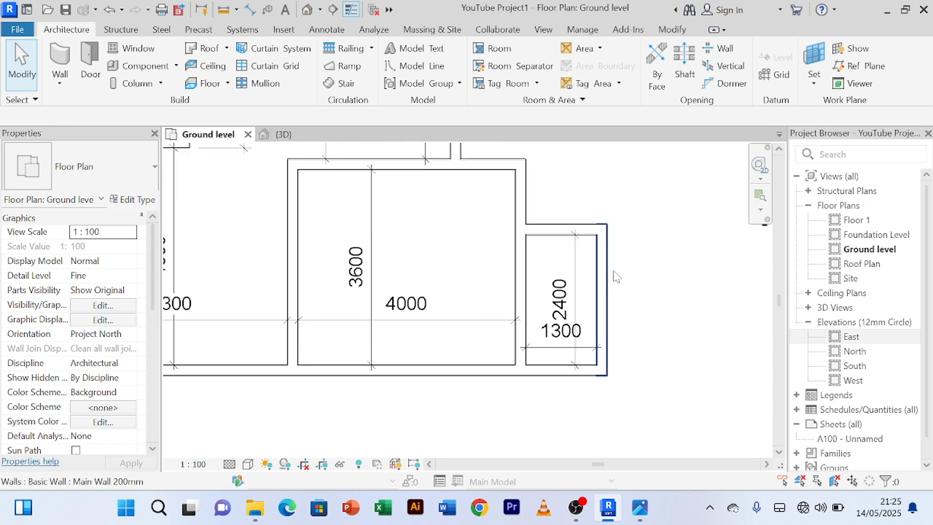
pyautogui.scroll(-2, 627, 247)
pyautogui.moveTo(627, 247); pyautogui.dragTo(683, 282, button='middle')
pyautogui.scroll(-2, 669, 268)
pyautogui.moveTo(664, 243); pyautogui.dragTo(584, 280, button='middle')
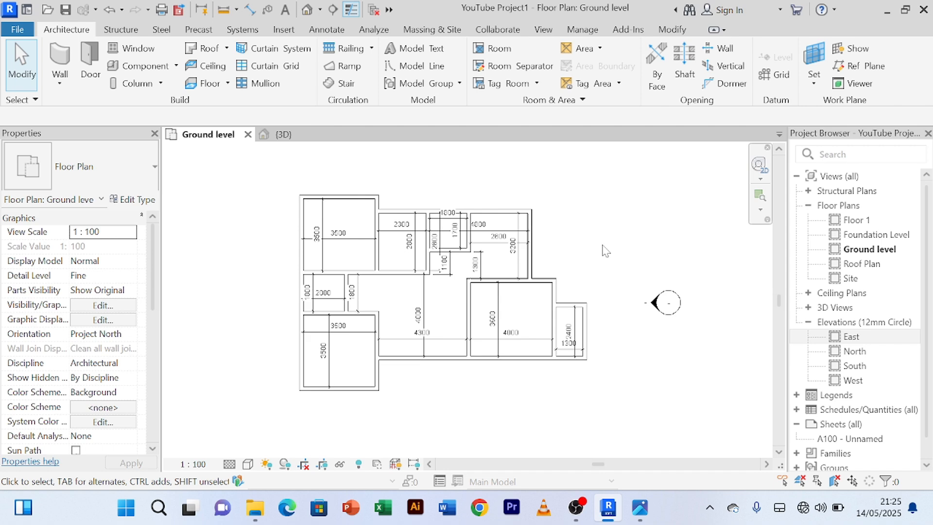
# Step: Inspect the dimensions of the rooms from the northeast area across the central space to the west rooms
pyautogui.scroll(2, 583, 262)
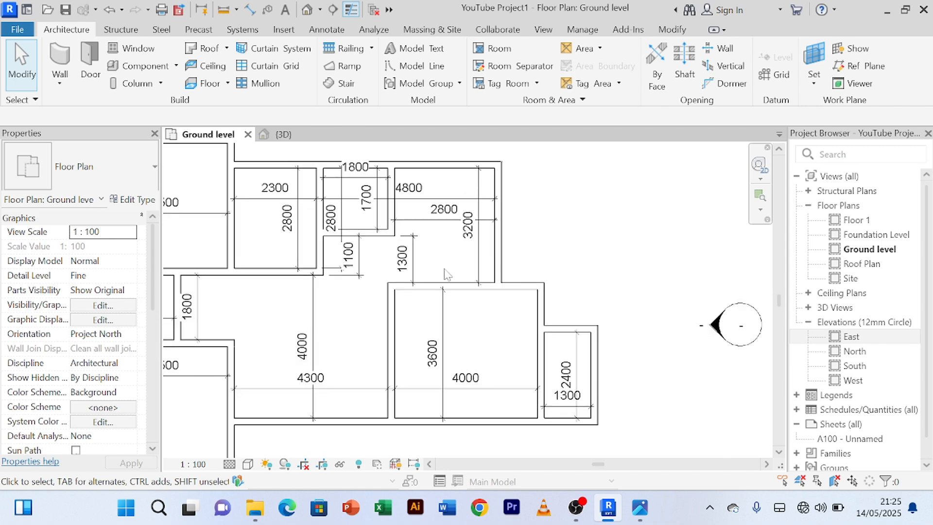
pyautogui.scroll(2, 369, 280)
pyautogui.scroll(-3, 356, 284)
pyautogui.scroll(-2, 349, 331)
pyautogui.moveTo(380, 330); pyautogui.dragTo(542, 288, button='middle')
pyautogui.scroll(3, 407, 280)
pyautogui.scroll(2, 404, 275)
pyautogui.scroll(-2, 406, 273)
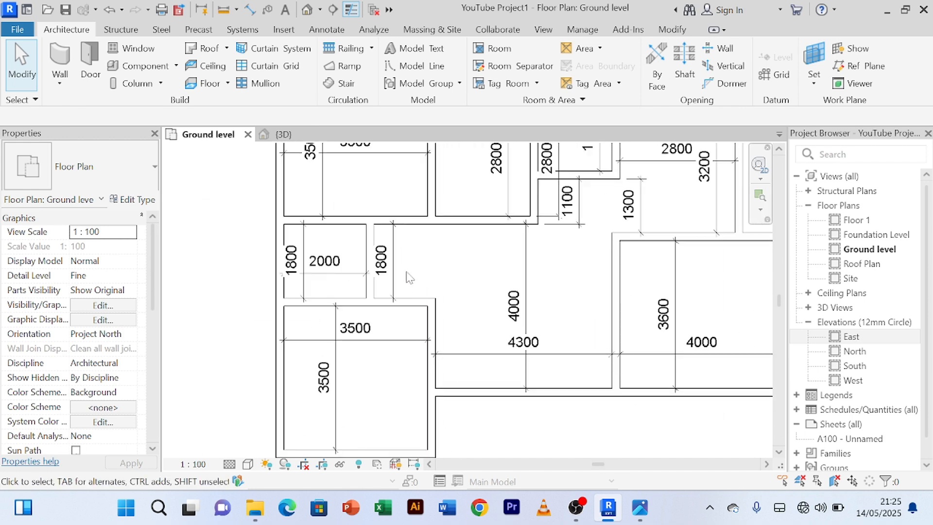
pyautogui.scroll(-1, 420, 273)
pyautogui.moveTo(435, 278); pyautogui.dragTo(426, 274, button='middle')
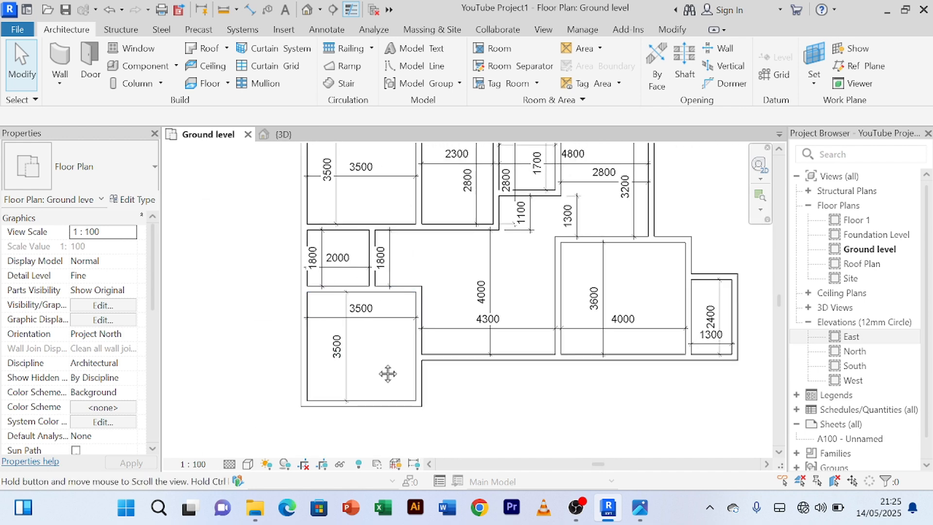
pyautogui.moveTo(387, 373); pyautogui.dragTo(354, 407, button='middle')
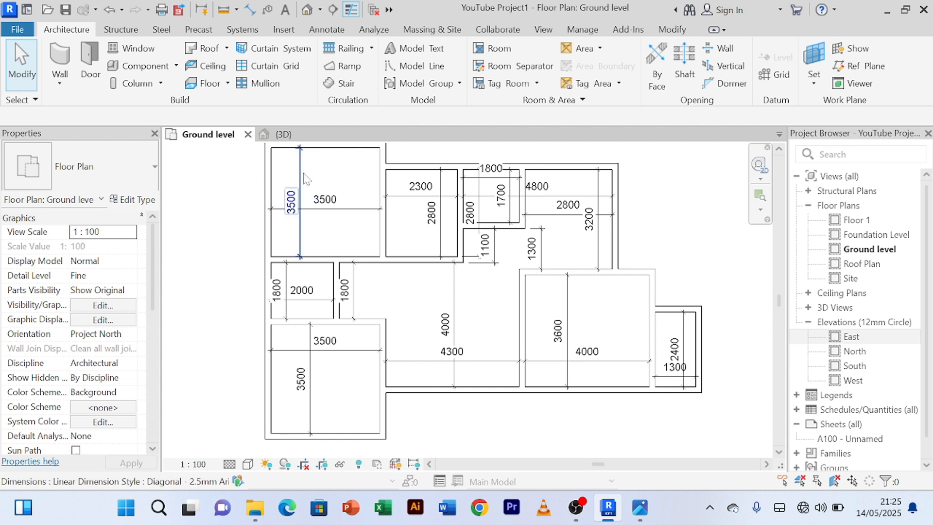
# Step: Delete both 3500 dimensions in the northwest room and the 2300 and 2800 dimensions in the room east of it
pyautogui.moveTo(307, 175); pyautogui.dragTo(303, 195, button='middle')
pyautogui.click(302, 194)
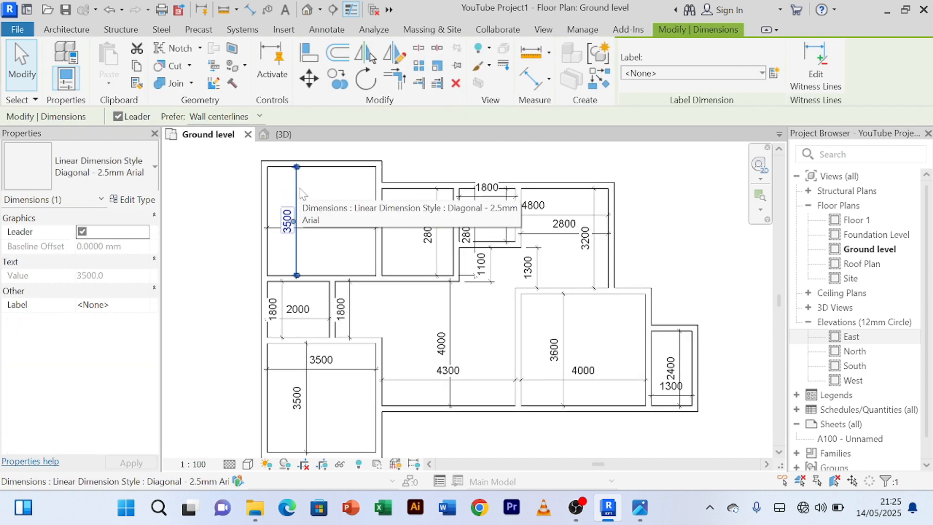
pyautogui.press('Escape')
pyautogui.click(348, 233)
pyautogui.press('Escape')
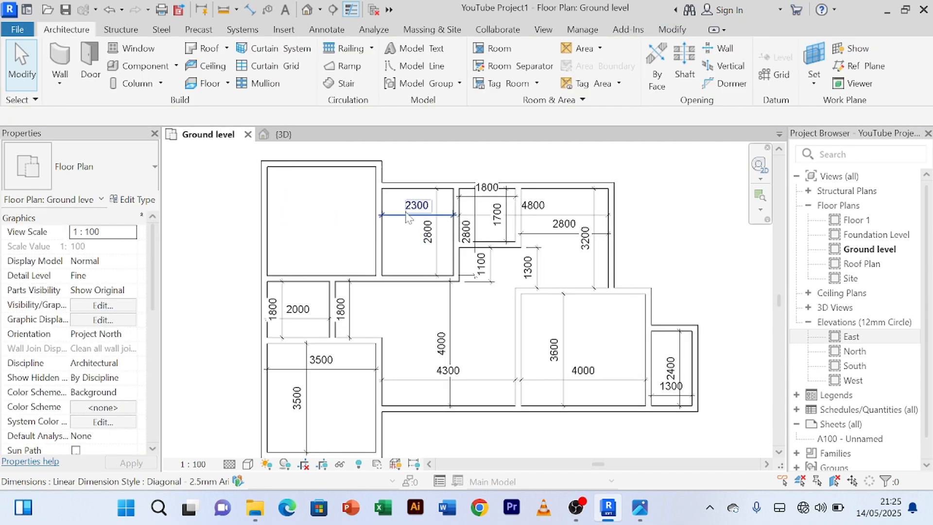
pyautogui.click(398, 217)
pyautogui.press('Escape')
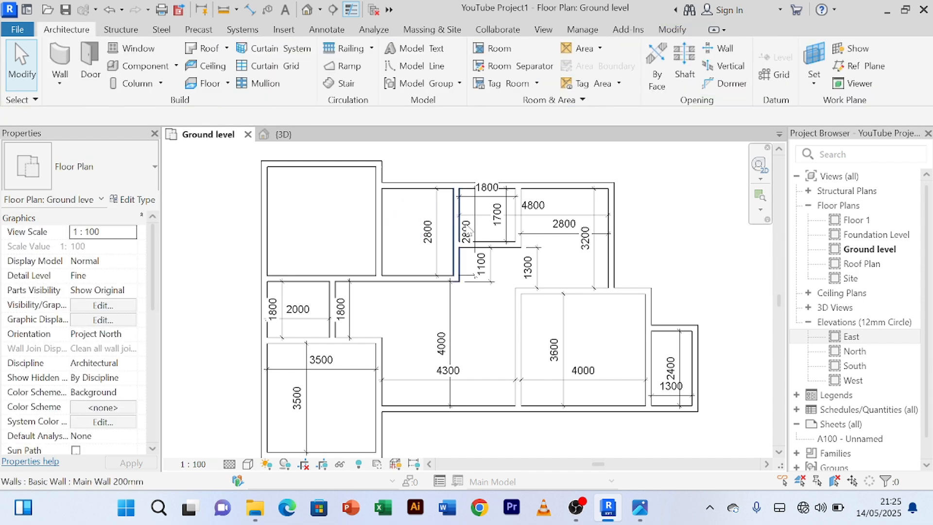
pyautogui.click(439, 256)
pyautogui.press('Delete')
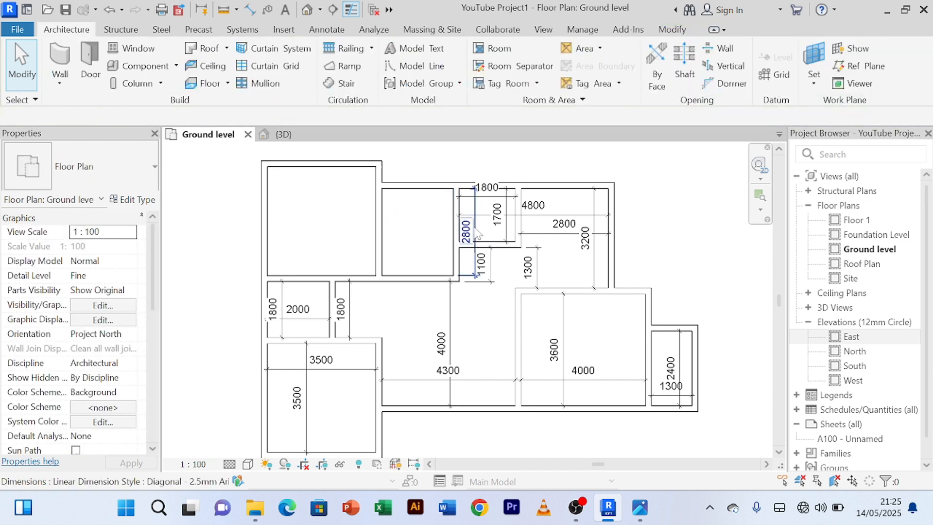
# Step: Delete the 2800, 4800, 1800 and 1700 dimensions in and around the small room on the plan's north side
pyautogui.click(478, 235)
pyautogui.press('Delete')
pyautogui.click(533, 205)
pyautogui.press('Delete')
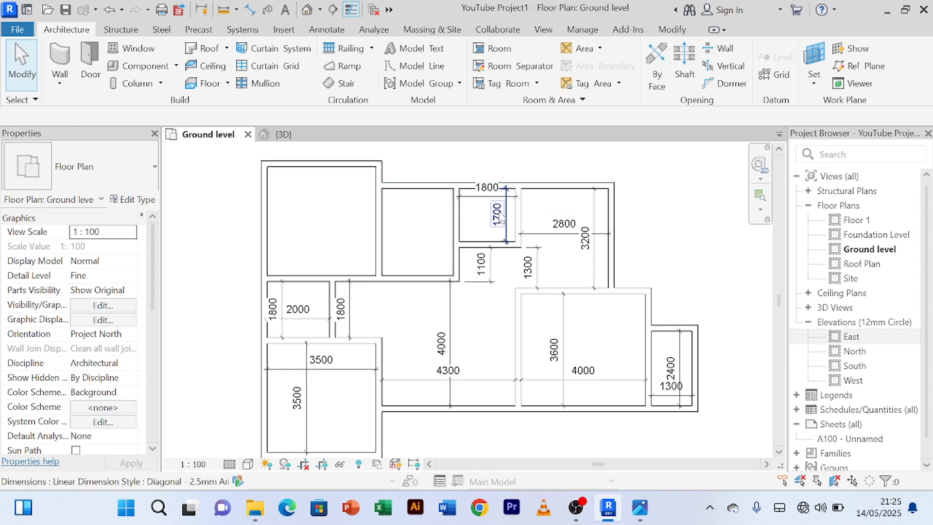
pyautogui.click(486, 193)
pyautogui.press('Delete')
pyautogui.click(504, 216)
pyautogui.press('Delete')
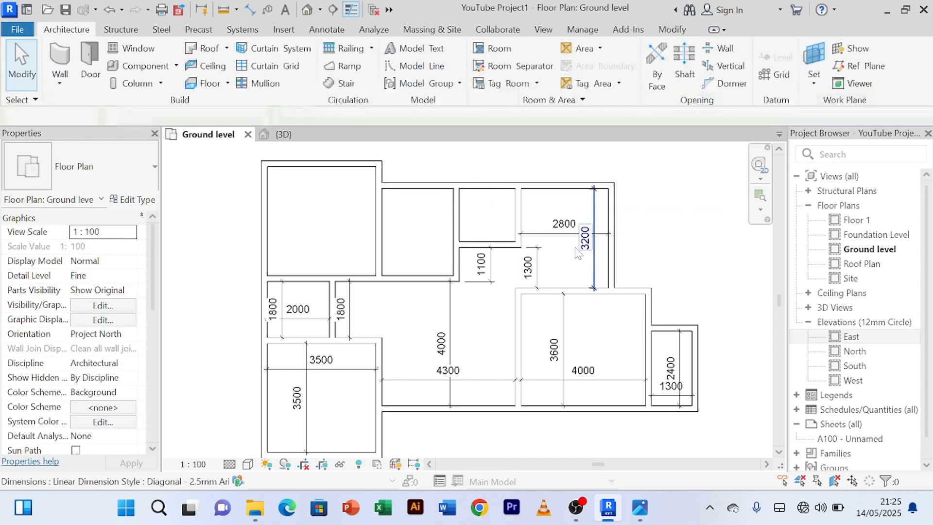
# Step: Delete the 2800 and 3200 dimensions in the northeast space and the 1300 and 1100 passage dimensions
pyautogui.click(564, 246)
pyautogui.press('Delete')
pyautogui.click(595, 269)
pyautogui.press('Delete')
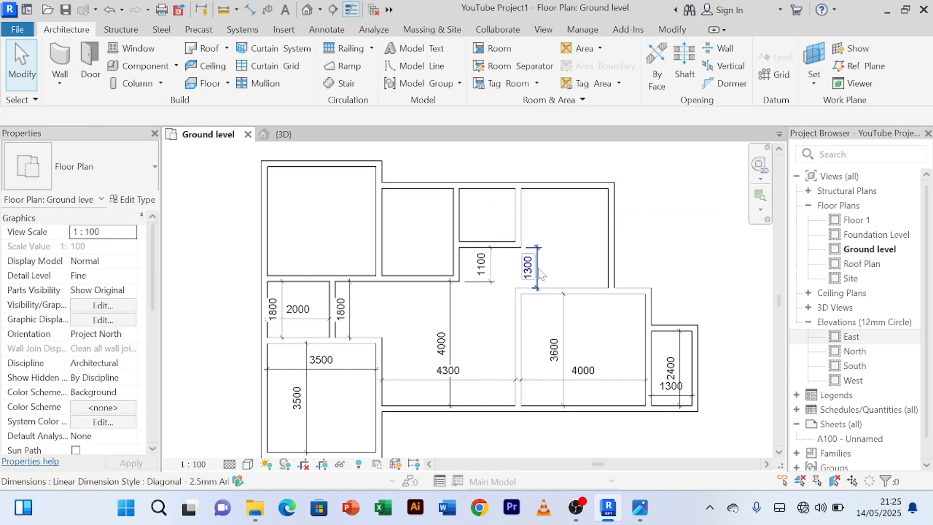
pyautogui.click(538, 266)
pyautogui.press('Delete')
pyautogui.click(494, 269)
pyautogui.press('Delete')
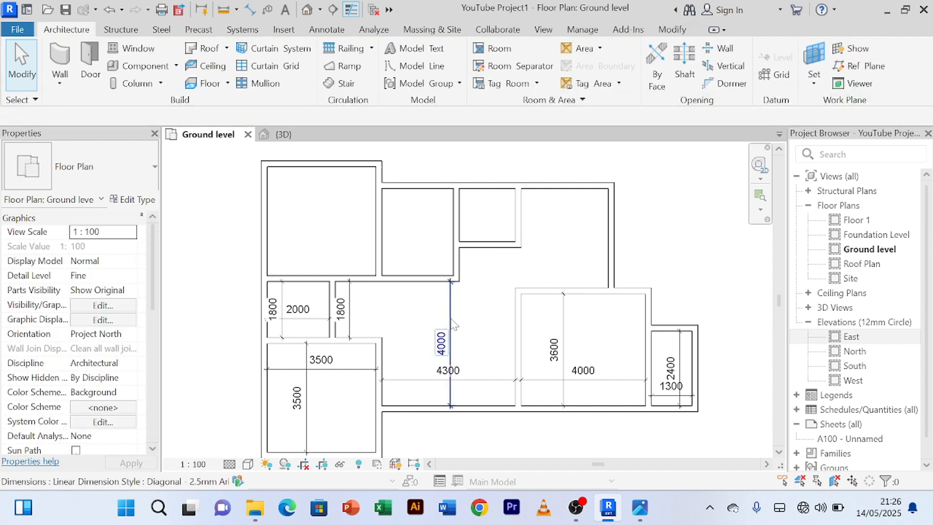
# Step: Delete the length and width dimensions of the central space and of the large room east of it
pyautogui.click(447, 335)
pyautogui.press('Delete')
pyautogui.click(471, 382)
pyautogui.press('Delete')
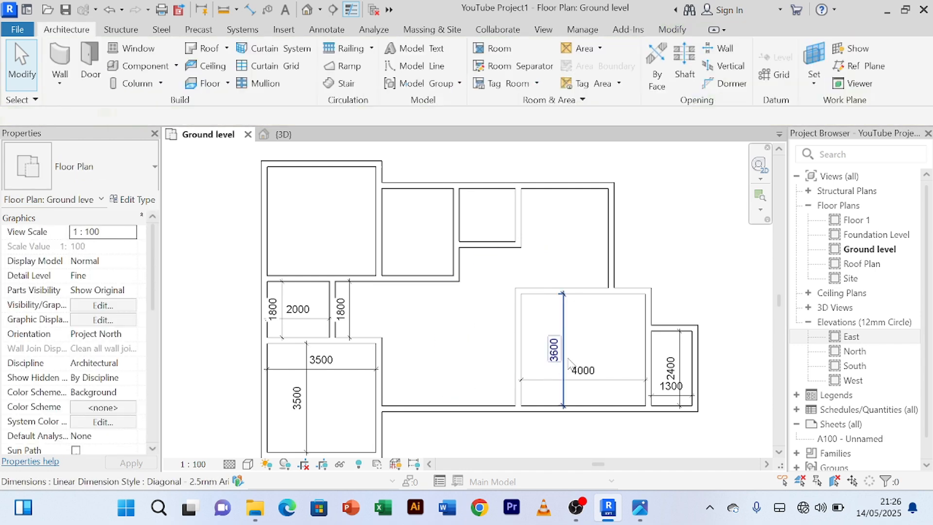
pyautogui.click(534, 384)
pyautogui.press('Delete')
pyautogui.click(583, 349)
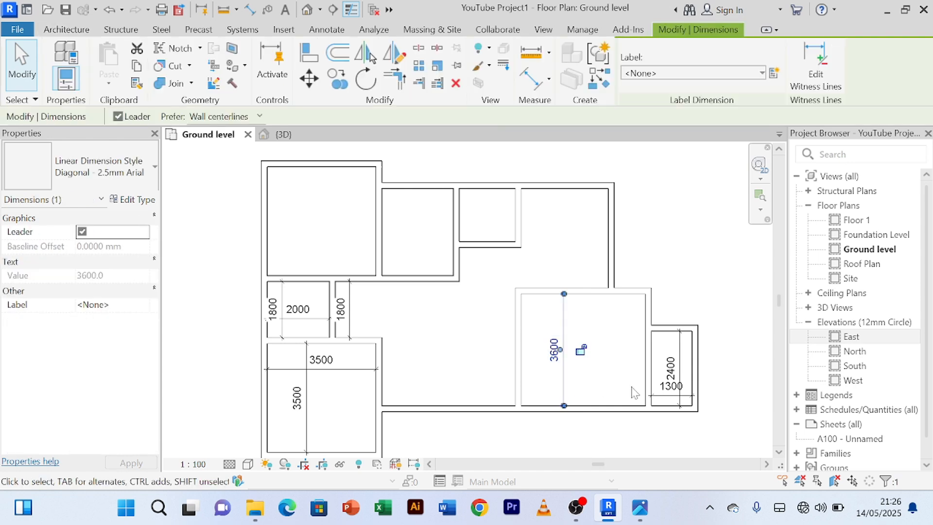
pyautogui.press('Delete')
# Step: Delete both dimensions in the small east room and both 3500 dimensions in the southwest room
pyautogui.click(676, 395)
pyautogui.press('Delete')
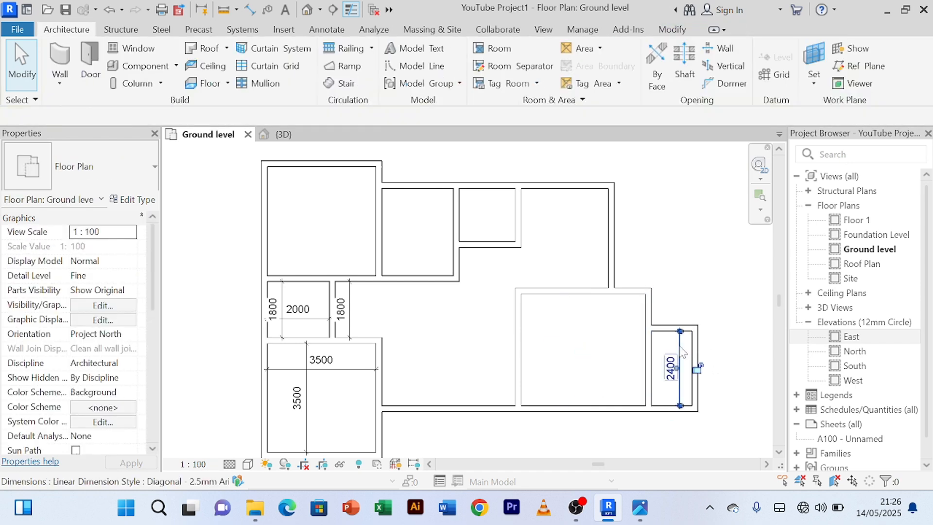
pyautogui.click(692, 368)
pyautogui.press('Delete')
pyautogui.click(297, 387)
pyautogui.press('Delete')
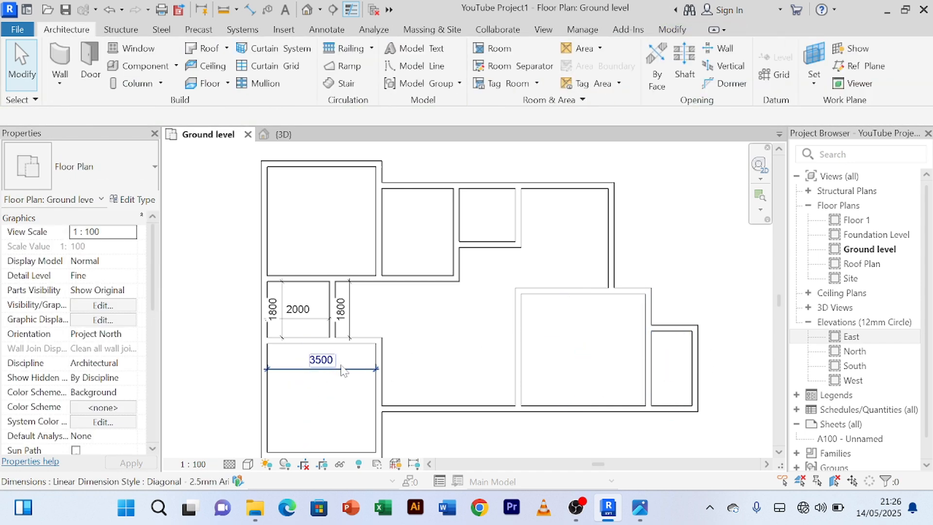
pyautogui.click(322, 361)
pyautogui.press('Delete')
# Step: Delete the 1800 passage dimension and the 2000 and 1800 dimensions in the small west room
pyautogui.click(354, 323)
pyautogui.press('Delete')
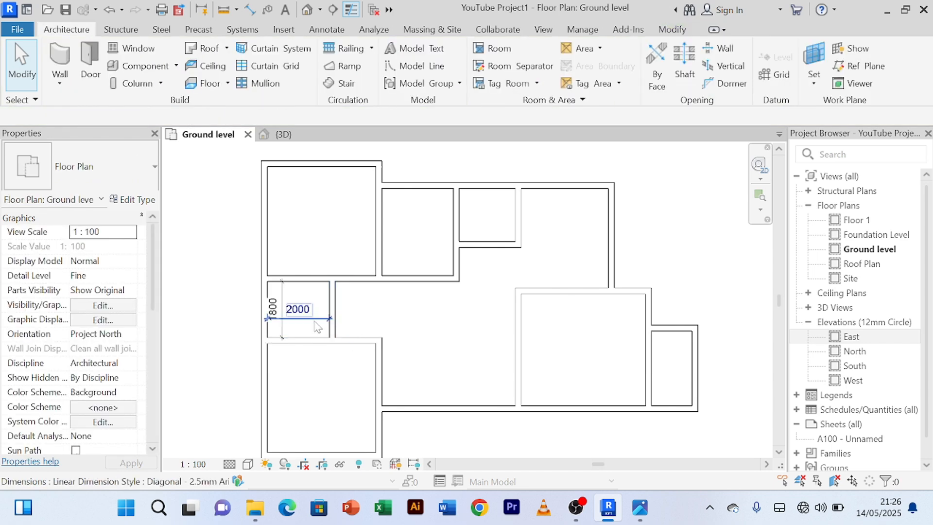
pyautogui.click(316, 322)
pyautogui.press('Delete')
pyautogui.click(285, 329)
pyautogui.press('Delete')
# Step: Review the complete wall layout of the ground level floor plan
pyautogui.scroll(-3, 400, 319)
pyautogui.moveTo(429, 321); pyautogui.dragTo(409, 316, button='middle')
pyautogui.scroll(5, 398, 311)
pyautogui.scroll(-5, 397, 312)
pyautogui.scroll(5, 411, 319)
pyautogui.scroll(-4, 414, 321)
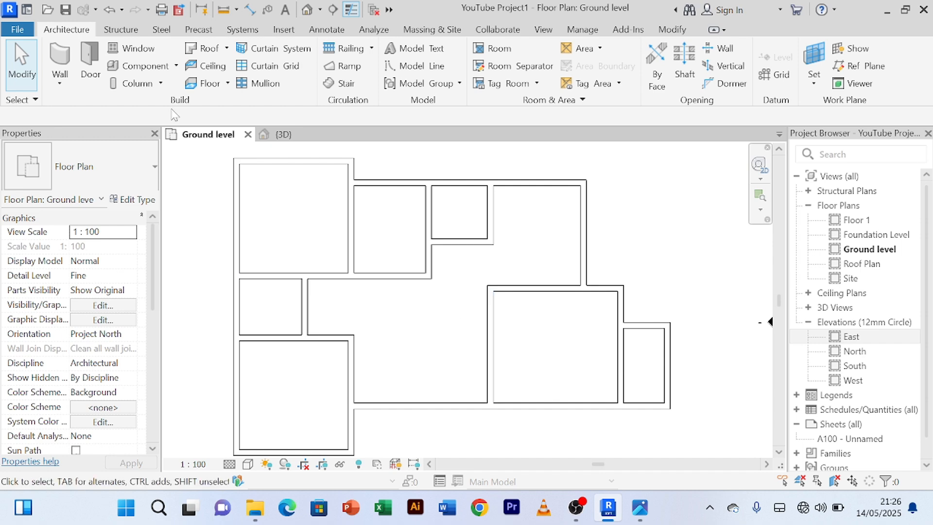
pyautogui.scroll(-2, 415, 304)
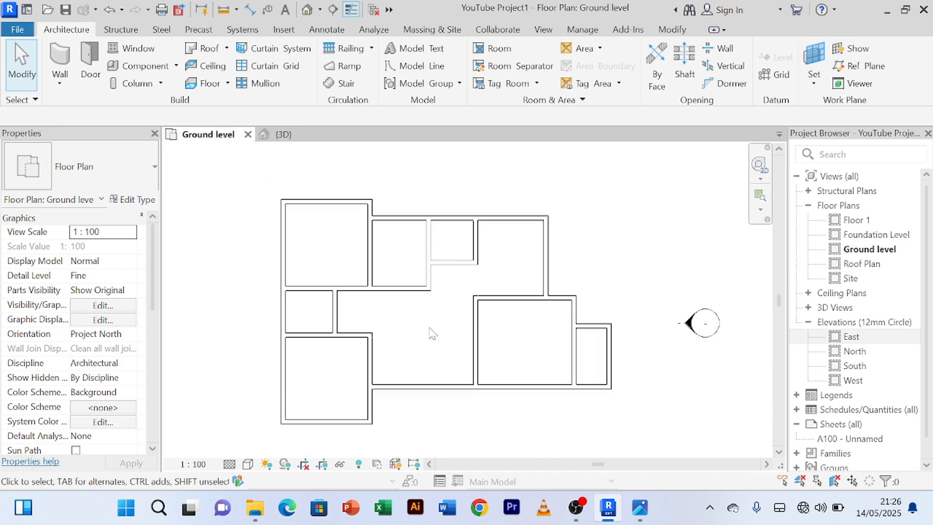
pyautogui.scroll(4, 431, 320)
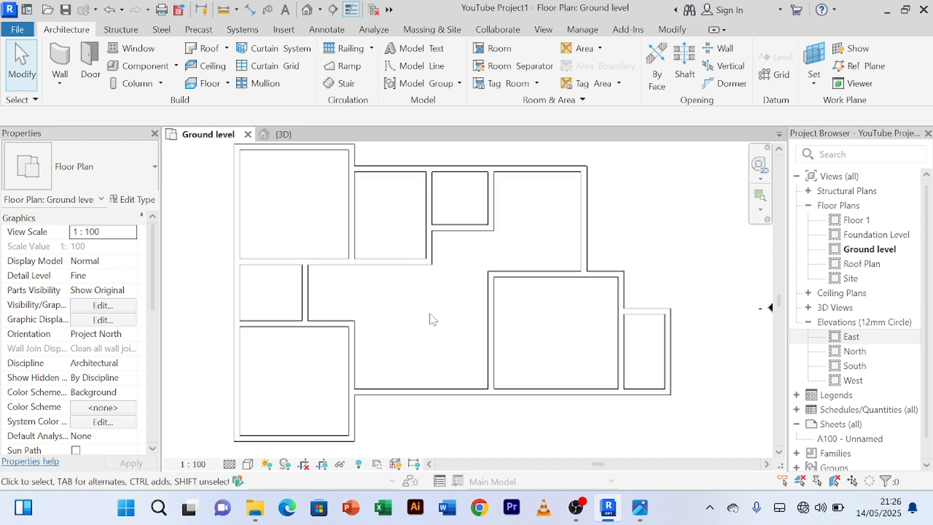
# Step: Try to load the M_Door-Double-Sliding family from the Doors folder as a component
pyautogui.moveTo(419, 321)
pyautogui.mouseDown(button='middle')
pyautogui.moveTo(430, 329)
pyautogui.moveTo(428, 318)
pyautogui.mouseUp(button='middle')
pyautogui.scroll(-2, 423, 323)
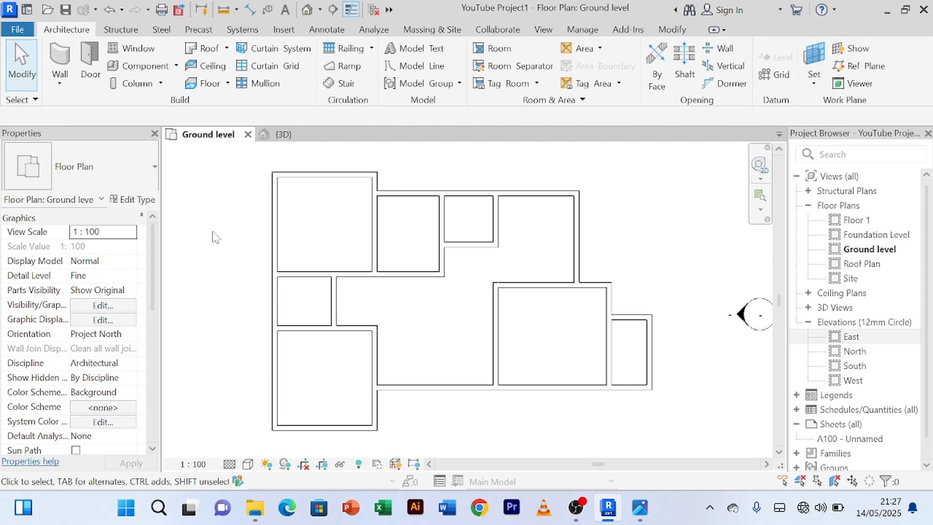
pyautogui.click(178, 67)
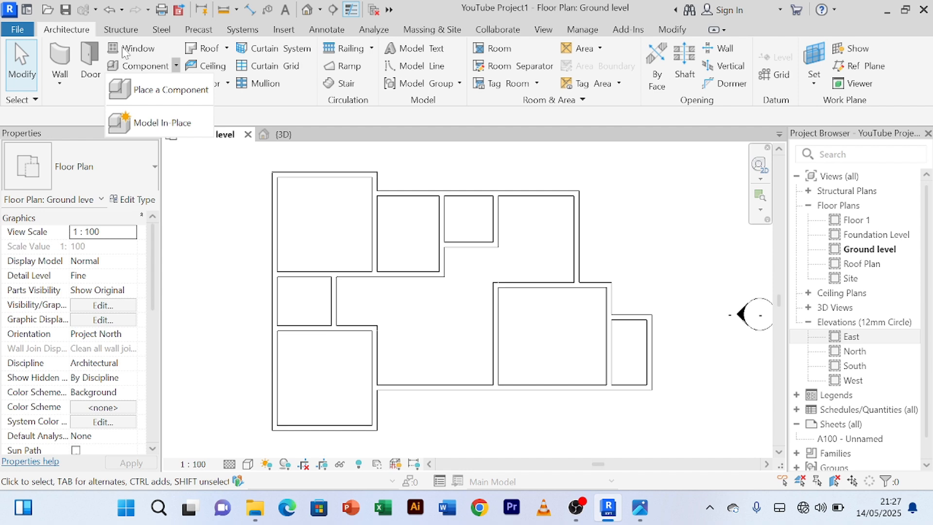
pyautogui.click(153, 92)
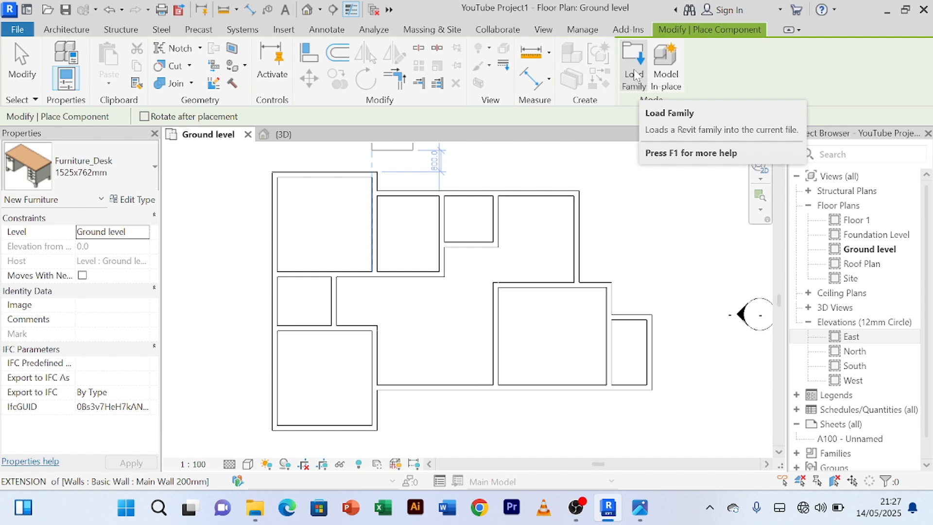
pyautogui.click(635, 76)
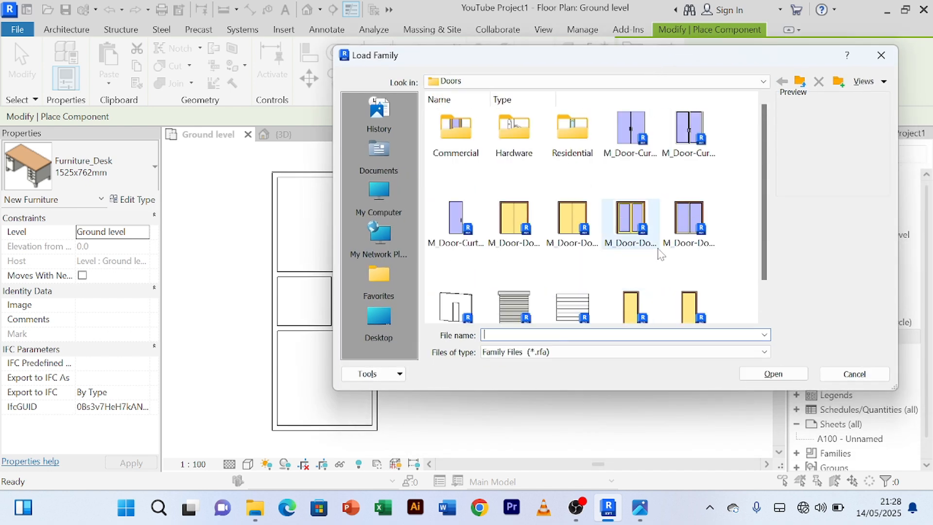
pyautogui.scroll(-1, 661, 253)
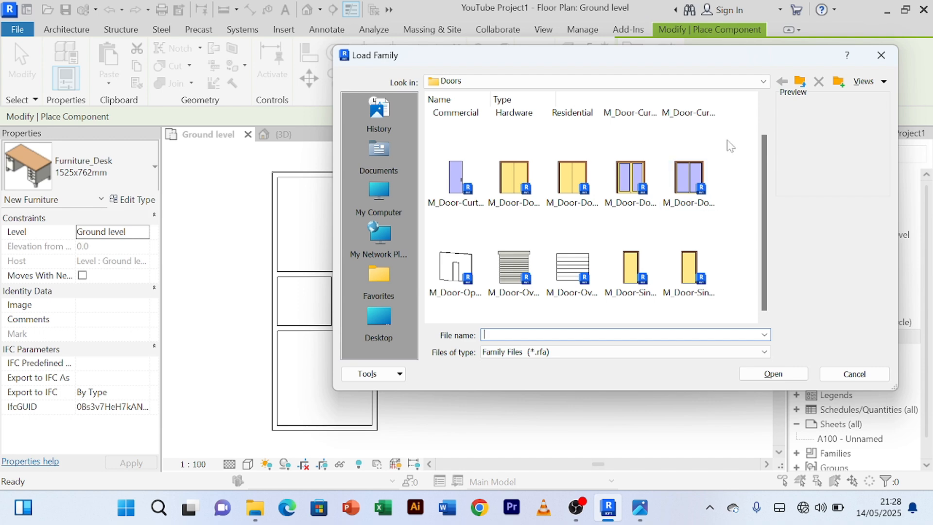
pyautogui.click(712, 196)
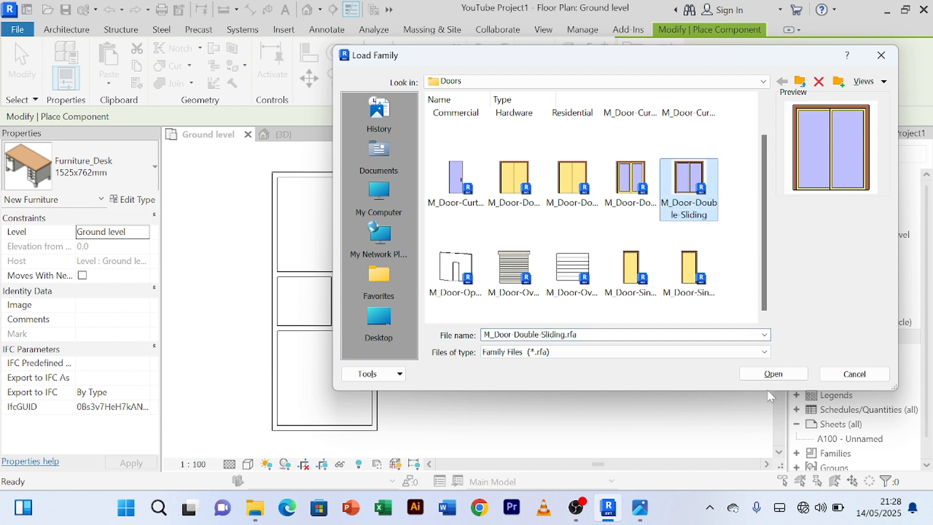
pyautogui.click(755, 378)
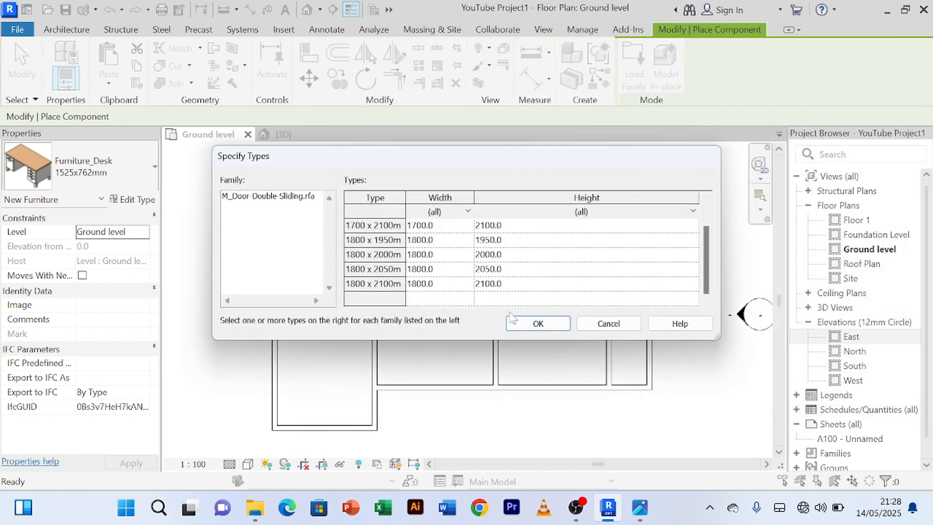
pyautogui.click(529, 324)
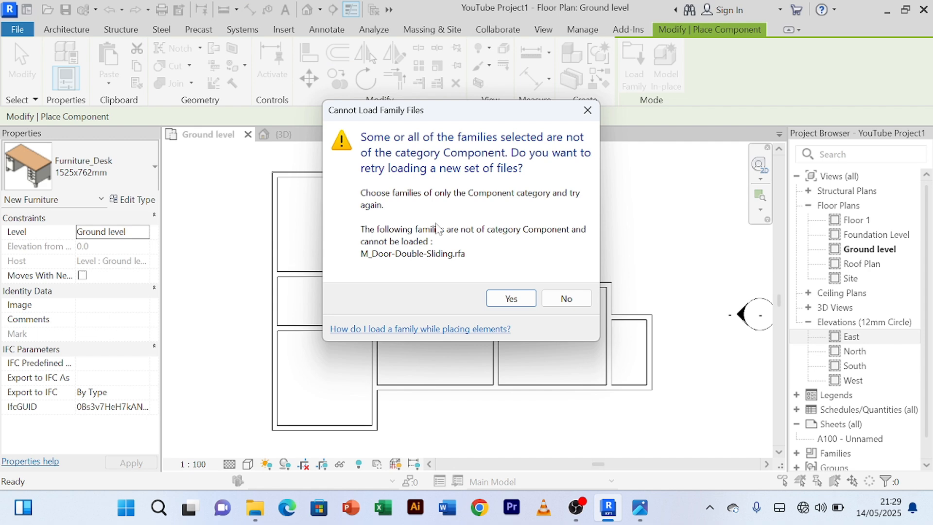
pyautogui.click(567, 298)
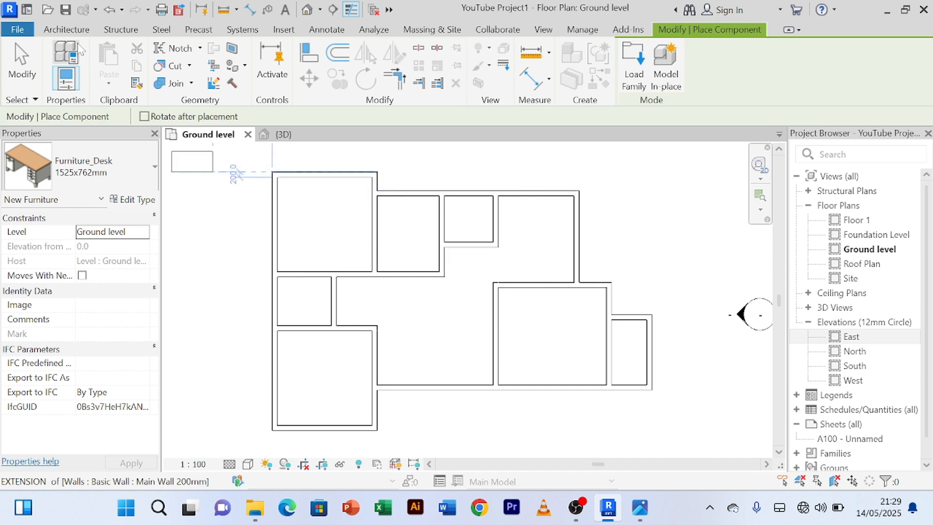
# Step: Start the Door tool, check the available door types and open the type properties of Doors_ExtDbl_Flush 1810x2110mm
pyautogui.click(65, 30)
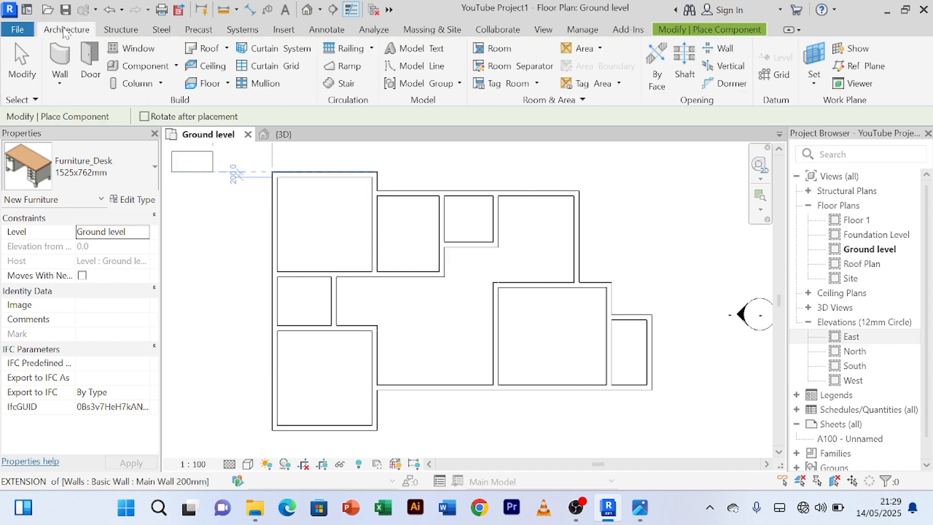
pyautogui.click(177, 67)
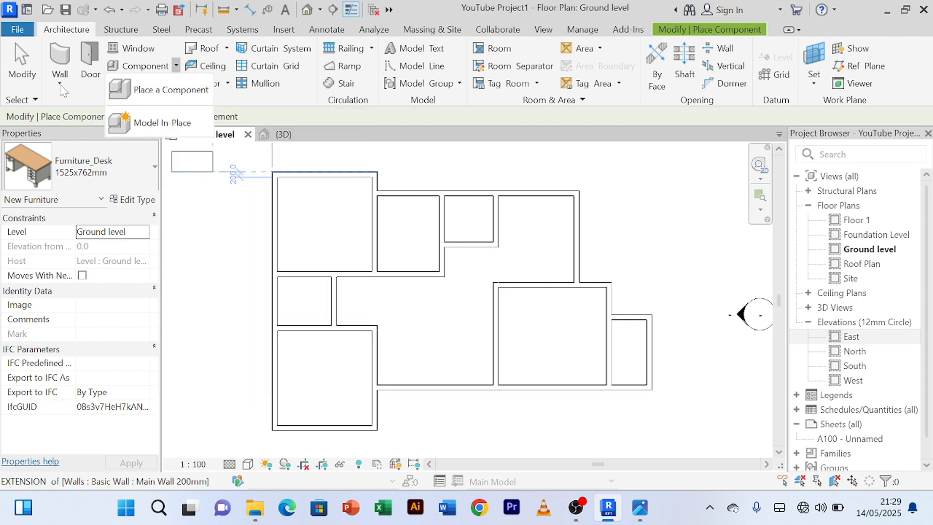
pyautogui.click(90, 73)
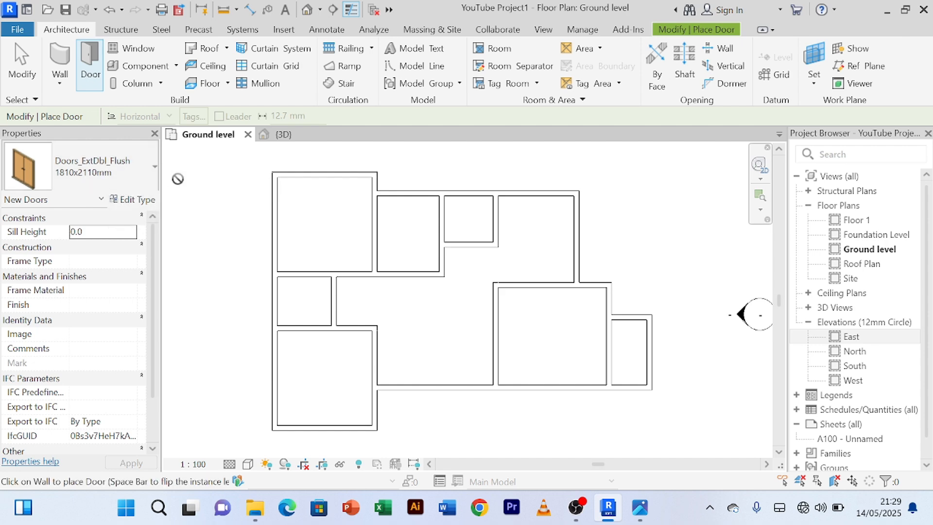
pyautogui.click(154, 167)
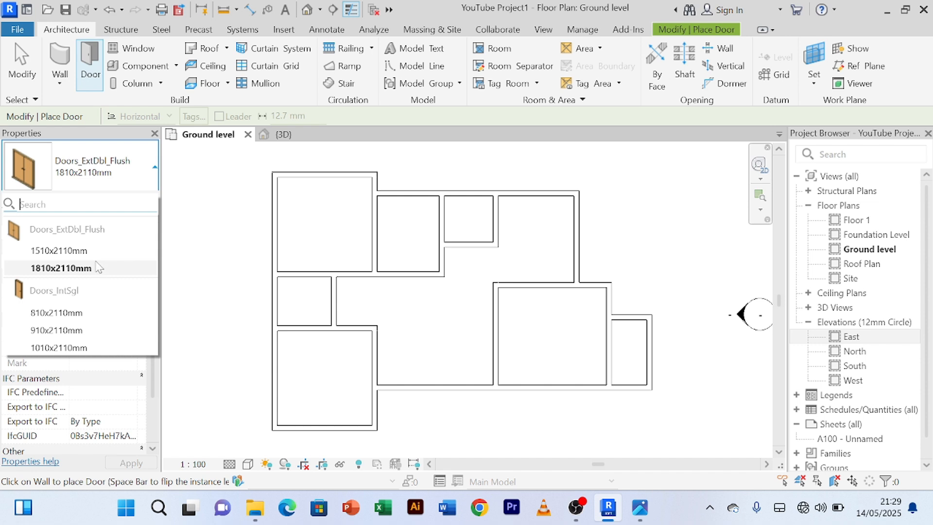
pyautogui.click(158, 170)
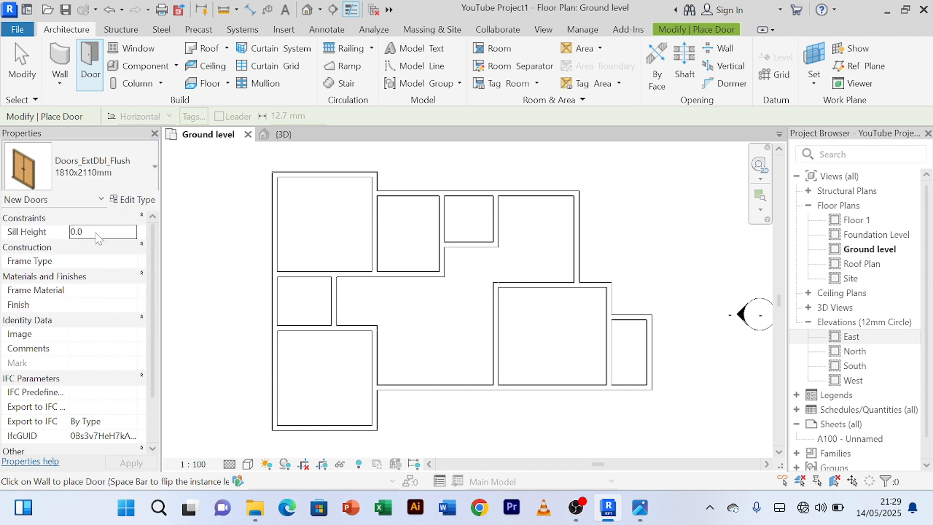
pyautogui.click(155, 170)
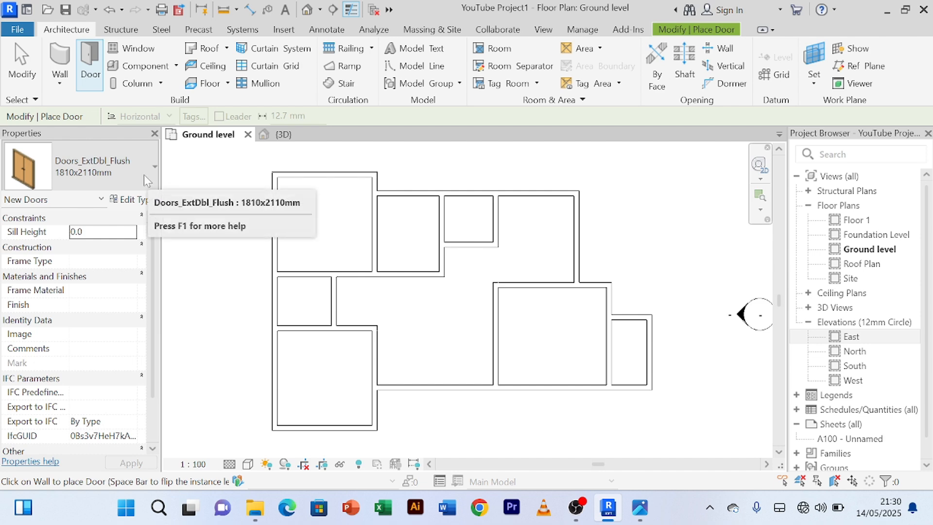
pyautogui.click(137, 202)
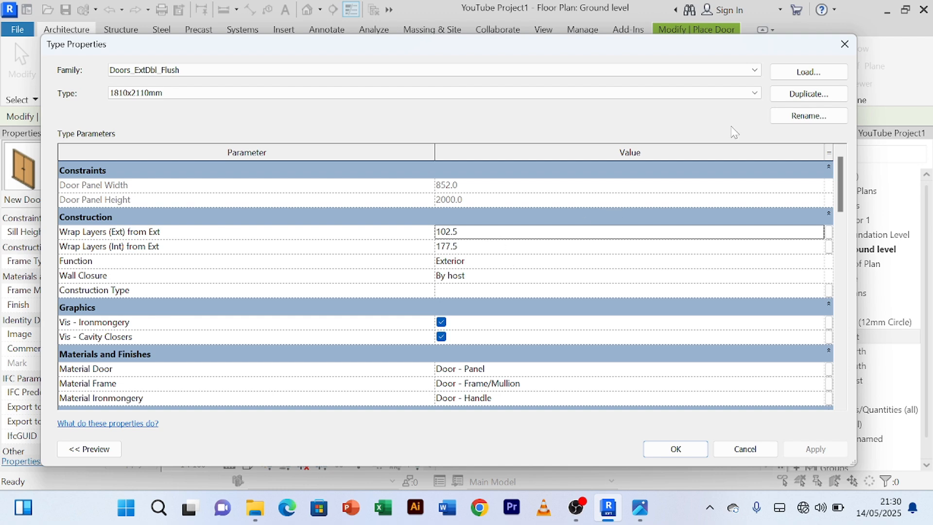
# Step: Try to load the M_Door-Curtain-Wall-Double-Glass family as the door type
pyautogui.click(810, 73)
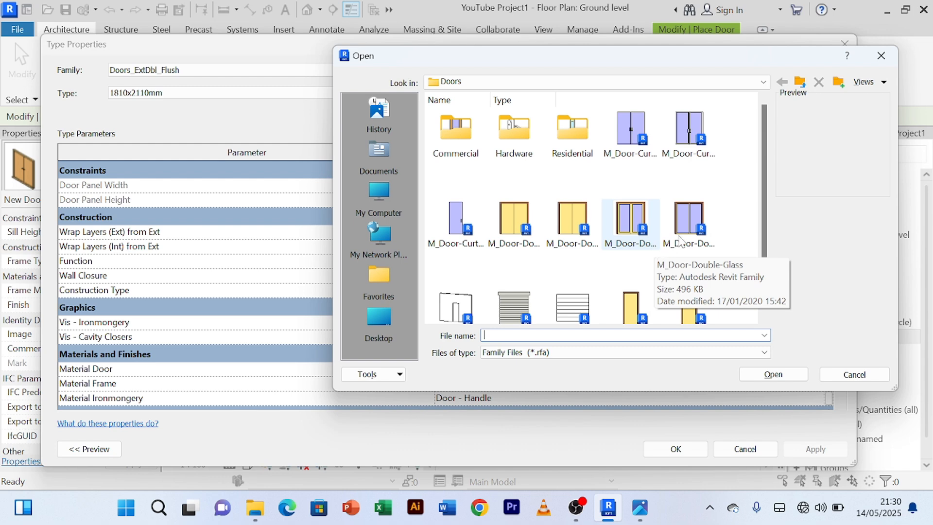
pyautogui.click(695, 226)
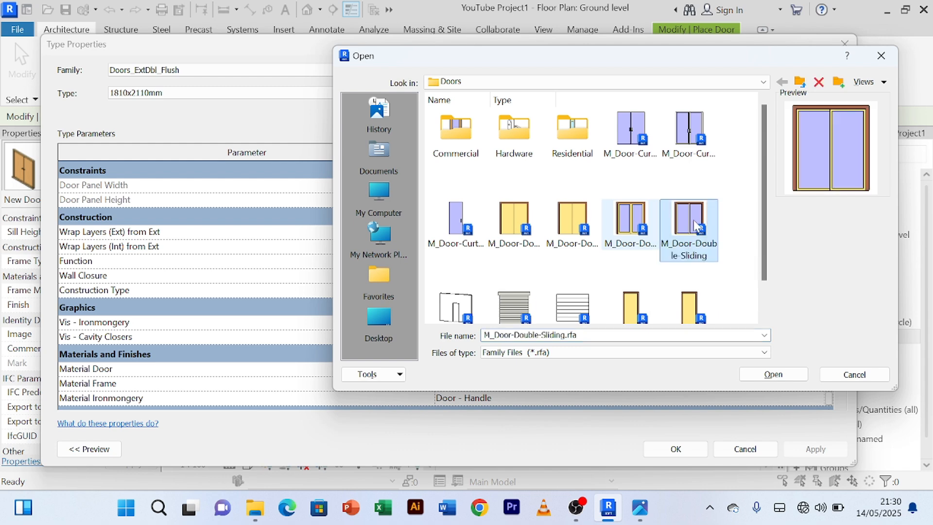
pyautogui.click(644, 141)
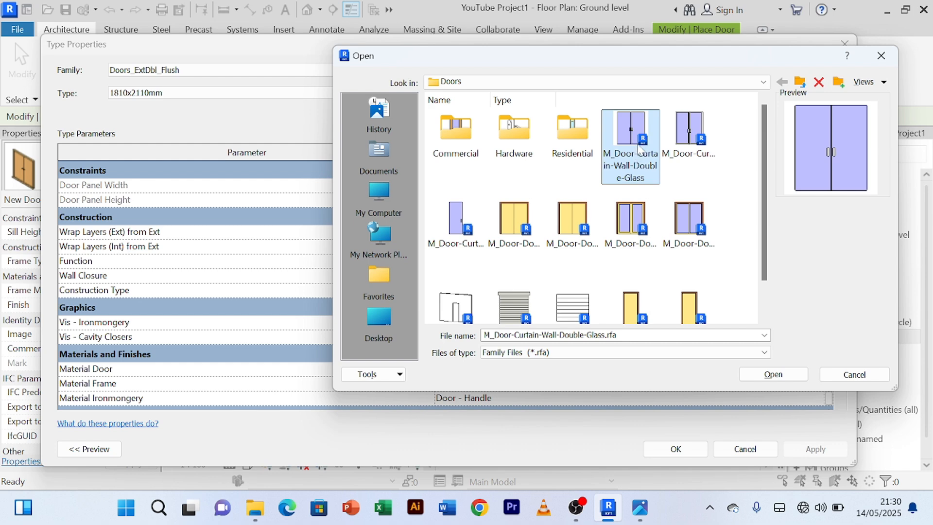
pyautogui.click(773, 374)
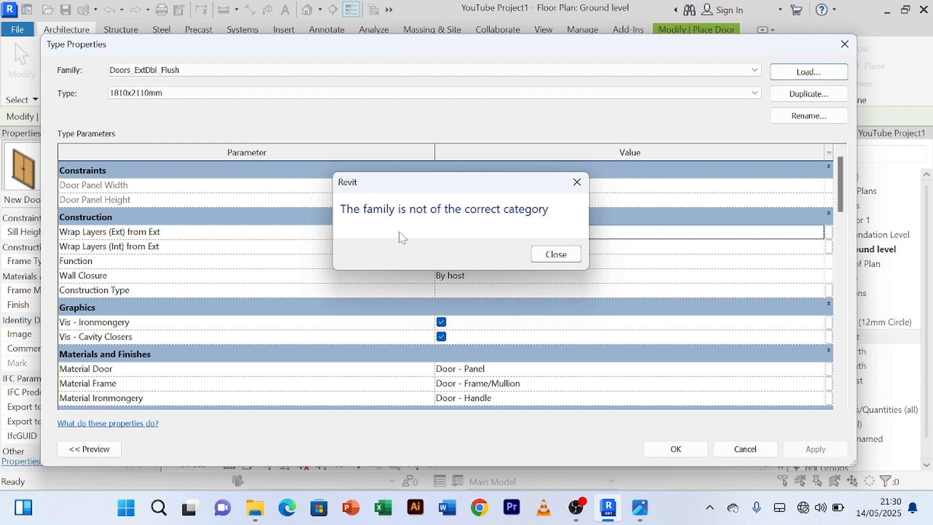
pyautogui.click(561, 261)
# Step: Load the M_Door-Double-Sliding family and make its 1700 x 2000mm type the active door type
pyautogui.click(809, 72)
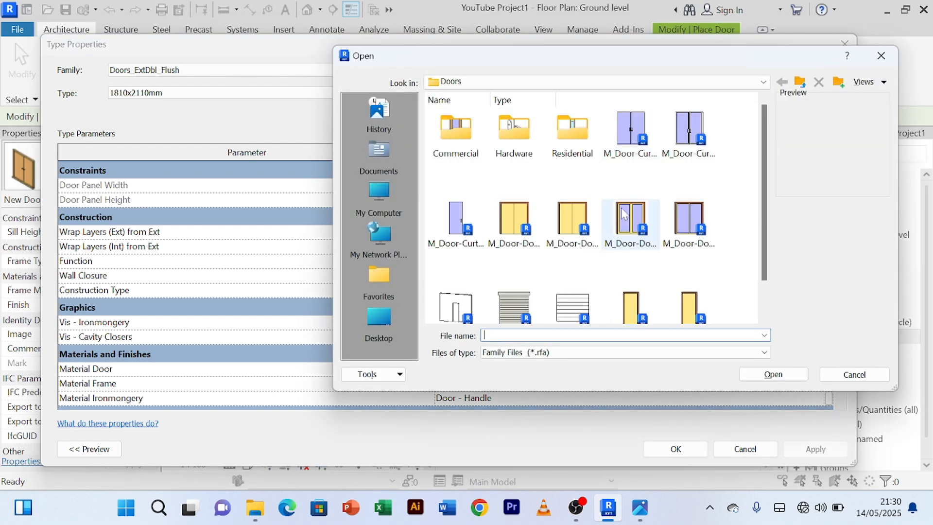
pyautogui.click(690, 221)
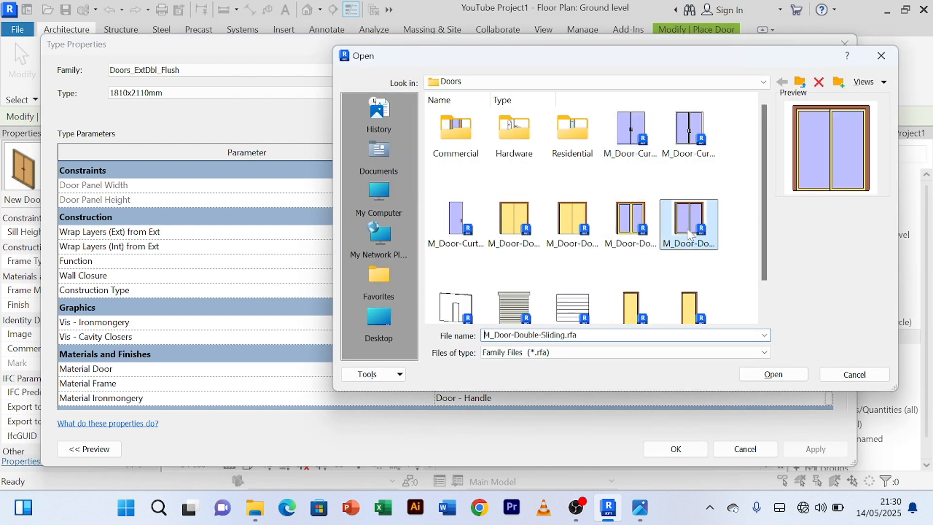
pyautogui.click(762, 381)
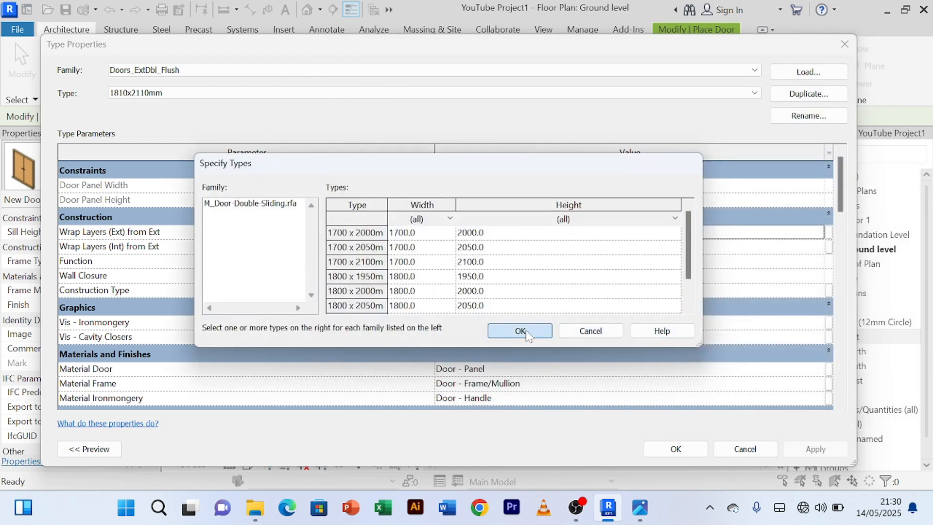
pyautogui.click(520, 330)
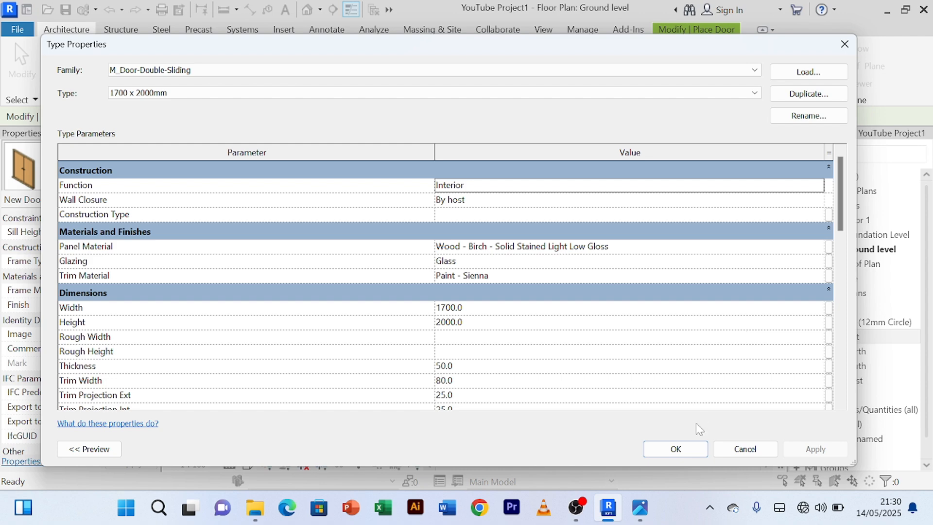
pyautogui.click(676, 449)
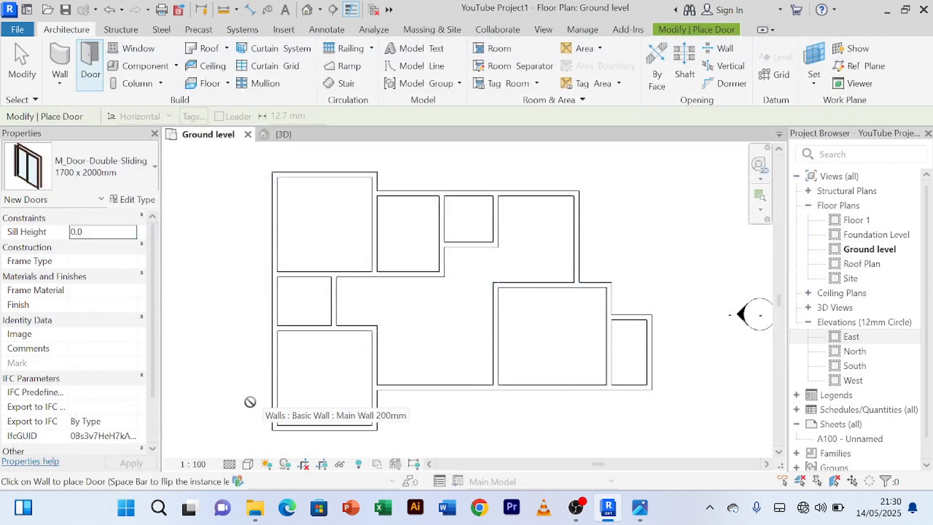
# Step: Place the double sliding door in the south wall of the central space, 400 mm from the southwest room's wall, and end door placement
pyautogui.scroll(3, 430, 396)
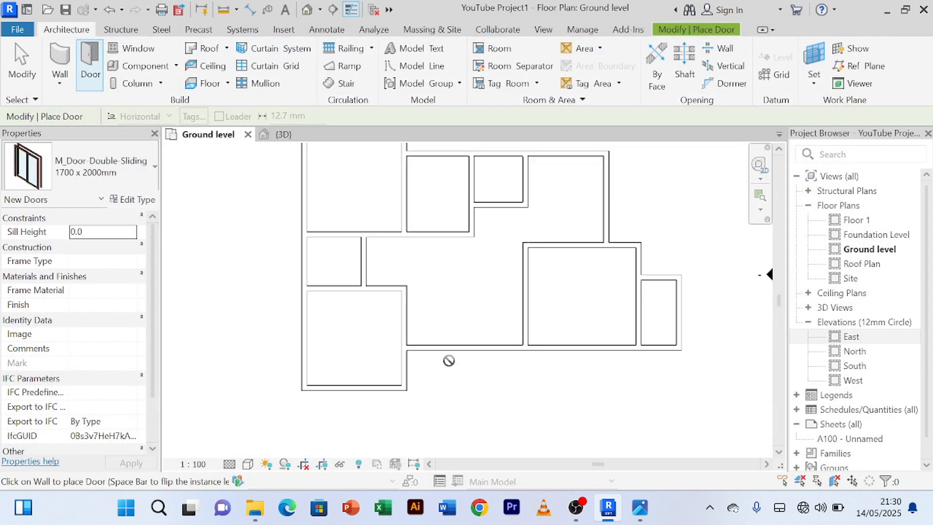
pyautogui.scroll(2, 436, 349)
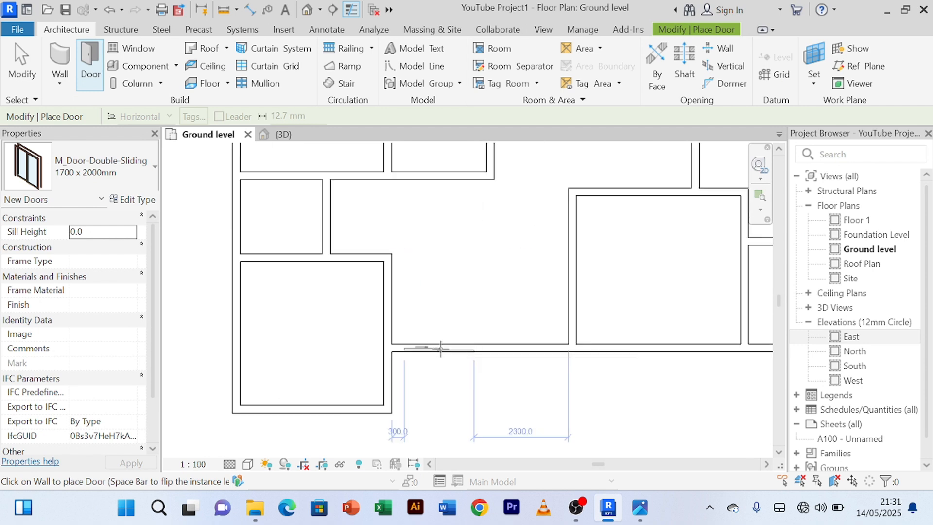
pyautogui.scroll(1, 441, 344)
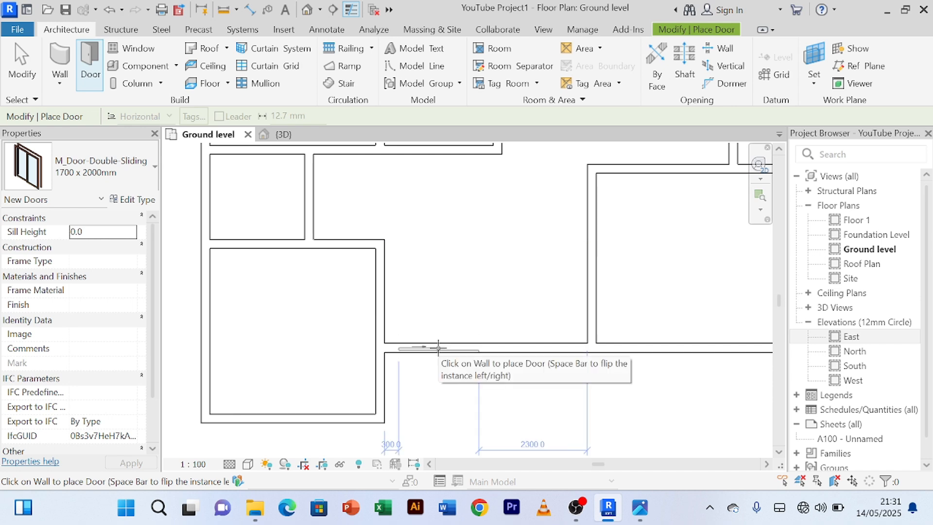
pyautogui.scroll(-2, 440, 345)
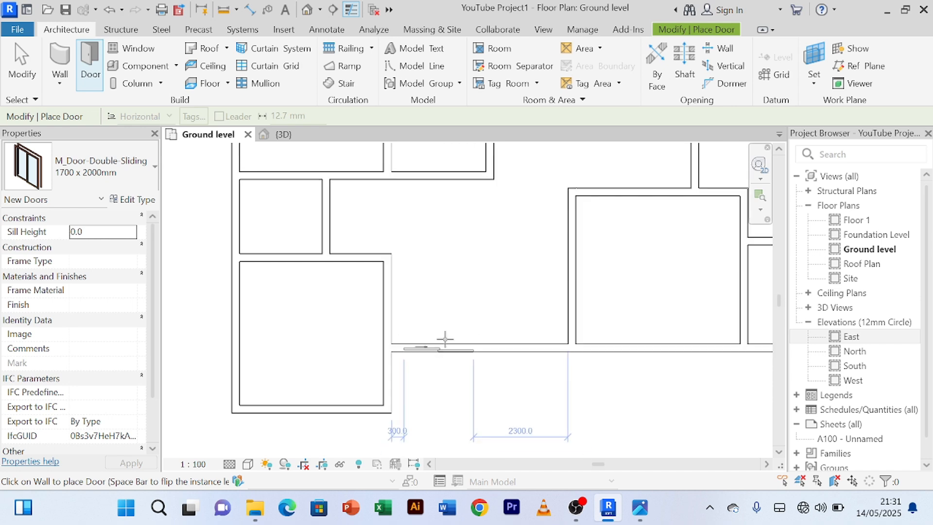
pyautogui.scroll(-2, 474, 301)
pyautogui.moveTo(479, 306); pyautogui.dragTo(413, 350, button='middle')
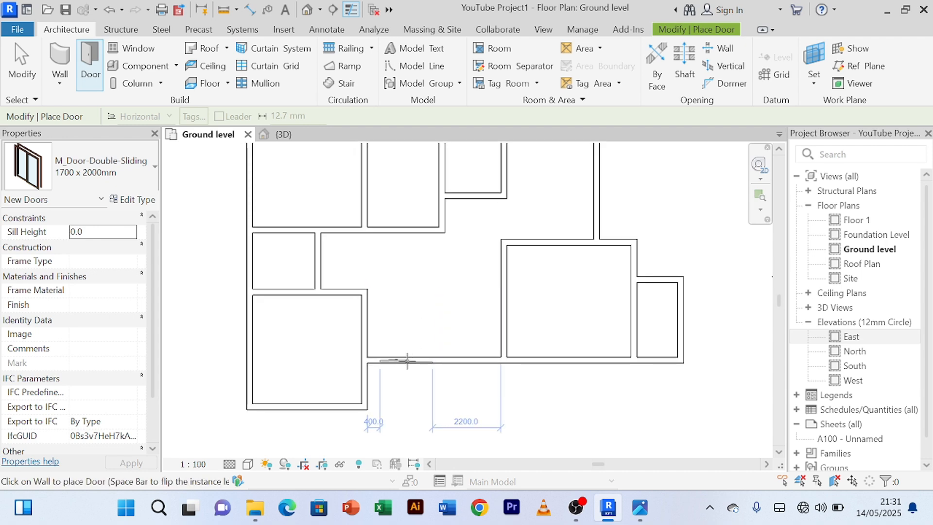
pyautogui.click(406, 360)
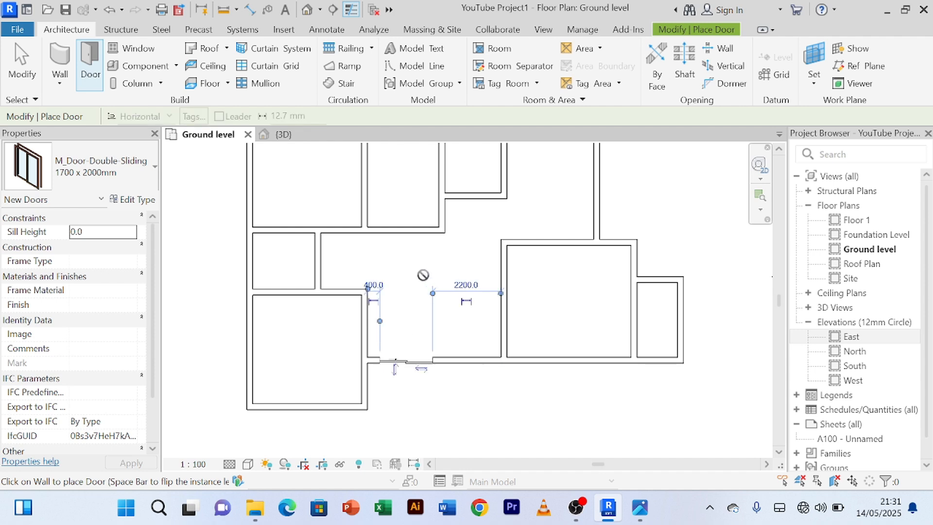
pyautogui.rightClick(423, 274)
pyautogui.press('Escape')
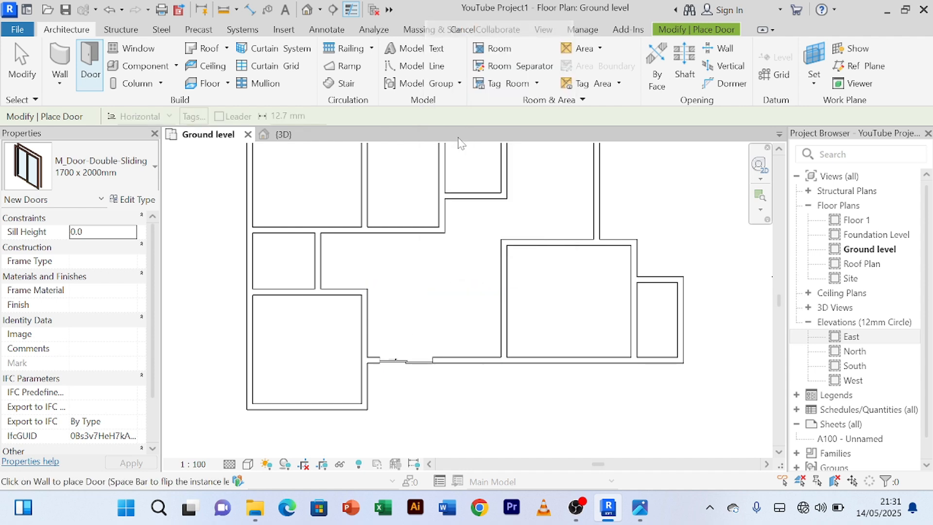
pyautogui.rightClick(424, 335)
pyautogui.click(465, 90)
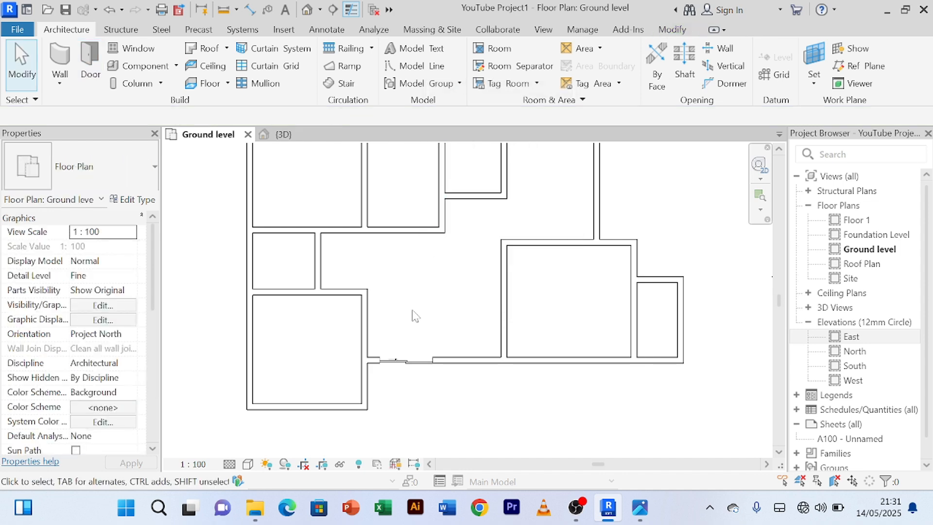
# Step: Inspect the placed double sliding door from the front in the 3D view
pyautogui.click(282, 135)
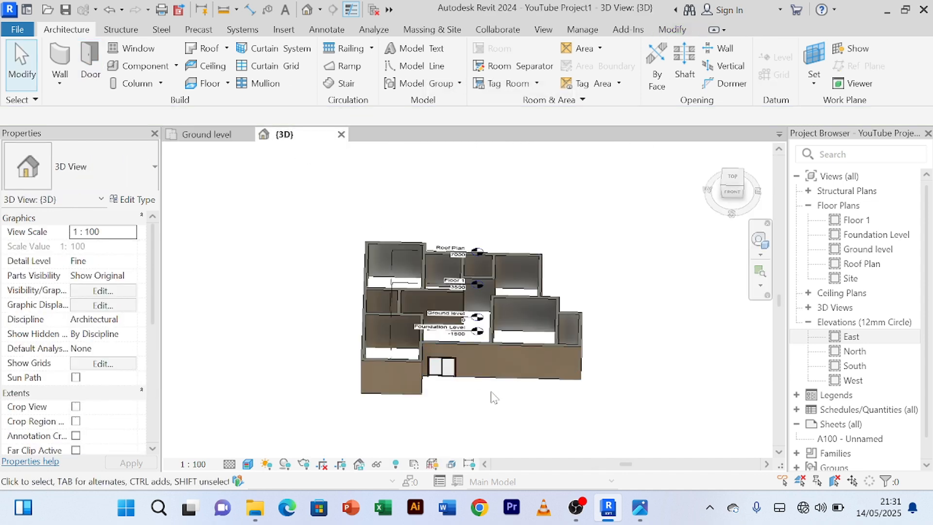
pyautogui.keyDown('shift'); pyautogui.moveTo(506, 413); pyautogui.dragTo(513, 281, button='middle'); pyautogui.keyUp('shift')
pyautogui.scroll(8, 447, 366)
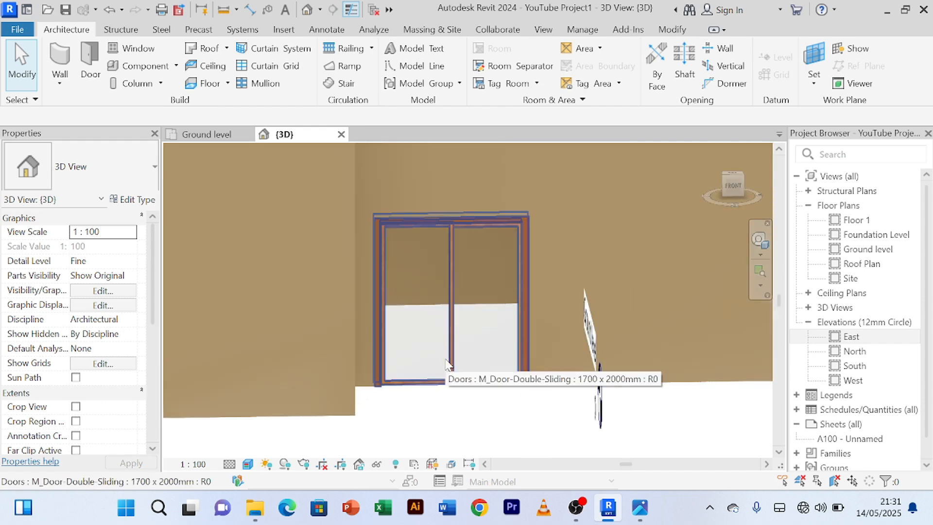
# Step: Examine the sliding door's frame and glass panels up close and within the front facade in 3D
pyautogui.scroll(-3, 542, 429)
pyautogui.keyDown('shift'); pyautogui.moveTo(544, 433); pyautogui.dragTo(532, 387, button='middle'); pyautogui.keyUp('shift')
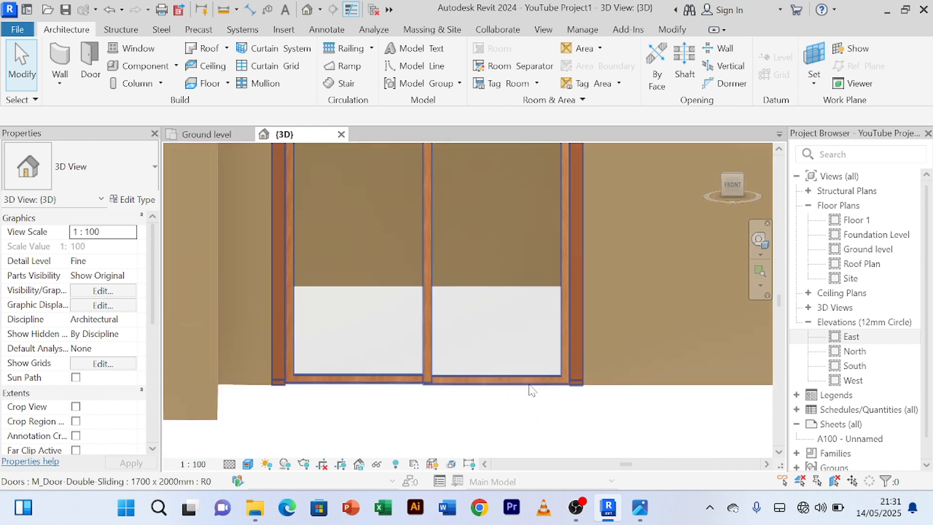
pyautogui.scroll(-3, 494, 381)
pyautogui.scroll(5, 500, 319)
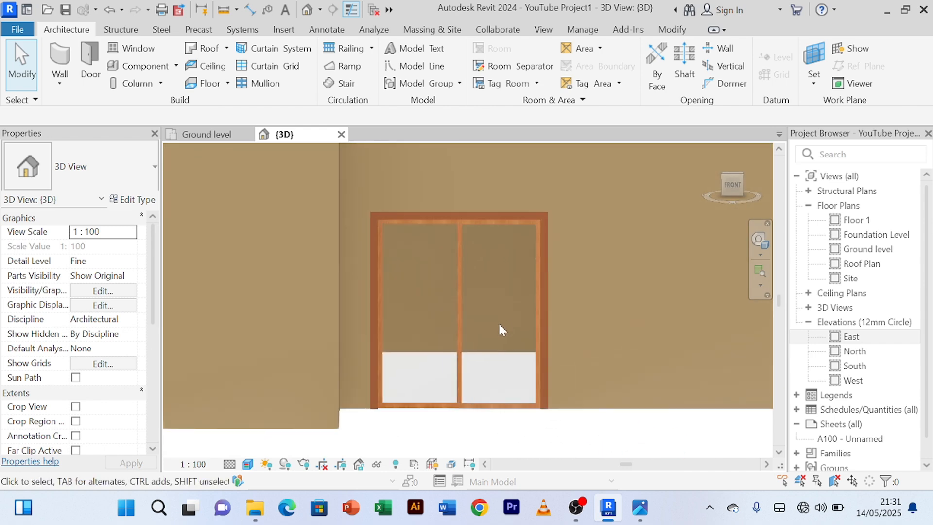
pyautogui.scroll(-3, 466, 316)
pyautogui.scroll(-2, 466, 319)
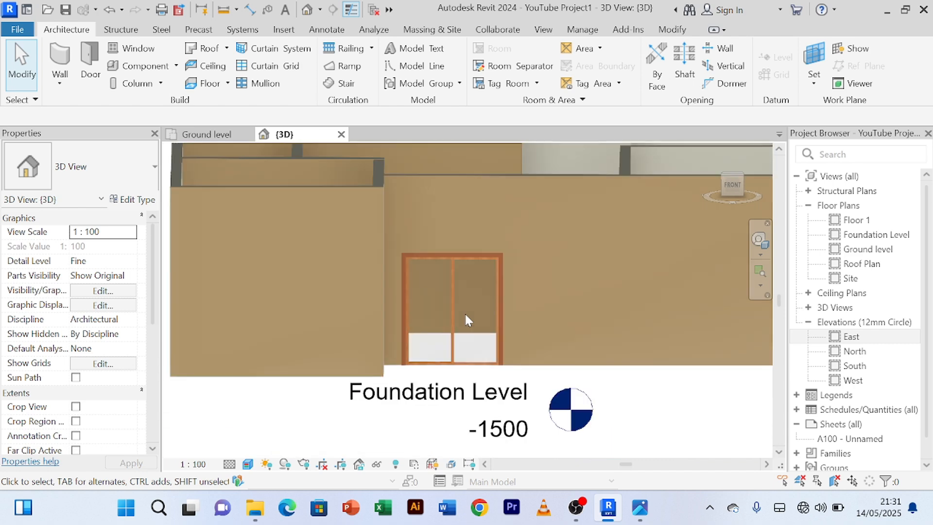
# Step: Examine the double sliding door's plan symbol and slide arrow in the Ground level floor plan
pyautogui.click(214, 136)
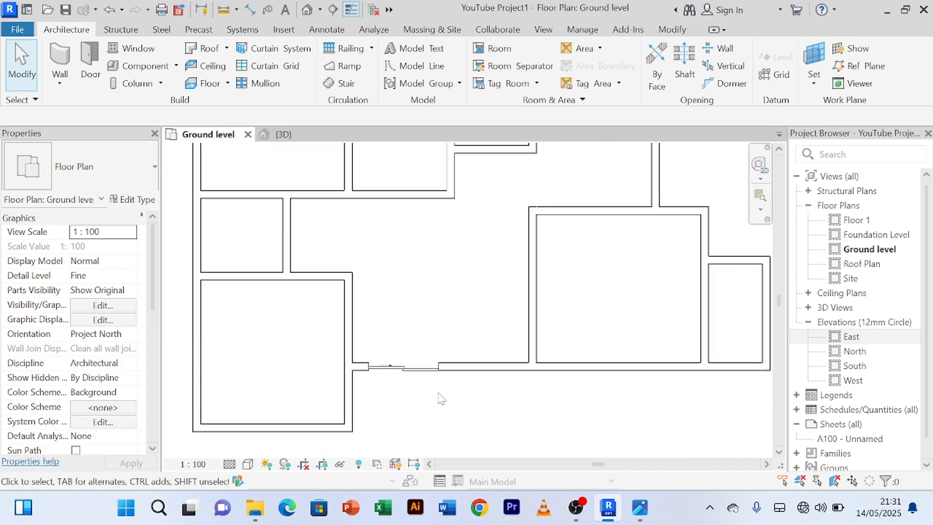
pyautogui.scroll(8, 374, 336)
pyautogui.scroll(-6, 398, 336)
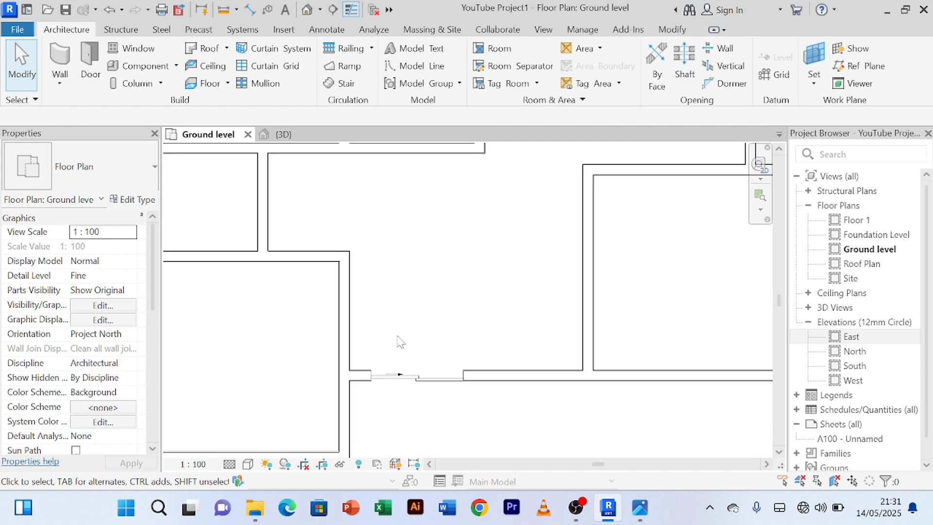
pyautogui.moveTo(398, 336); pyautogui.dragTo(413, 241, button='middle')
pyautogui.scroll(2, 435, 298)
pyautogui.moveTo(435, 298); pyautogui.dragTo(435, 327, button='middle')
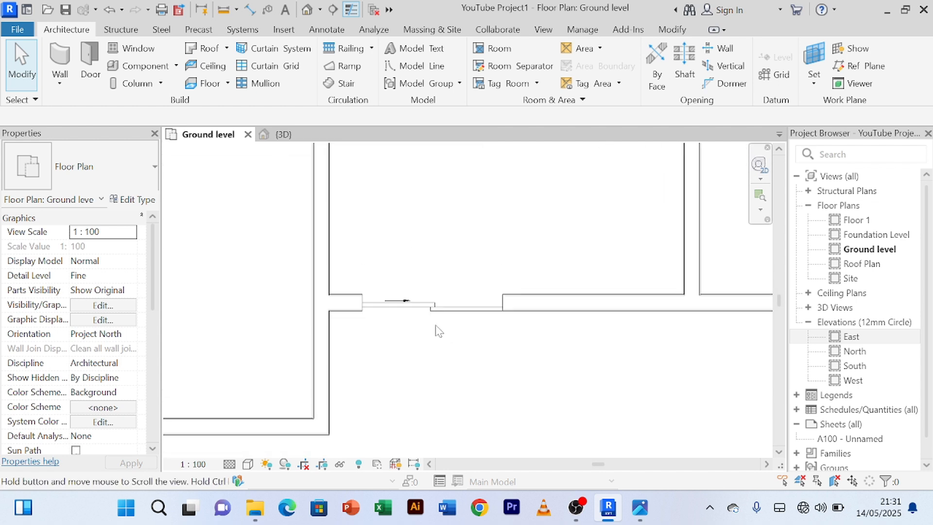
pyautogui.scroll(3, 391, 306)
pyautogui.scroll(4, 391, 301)
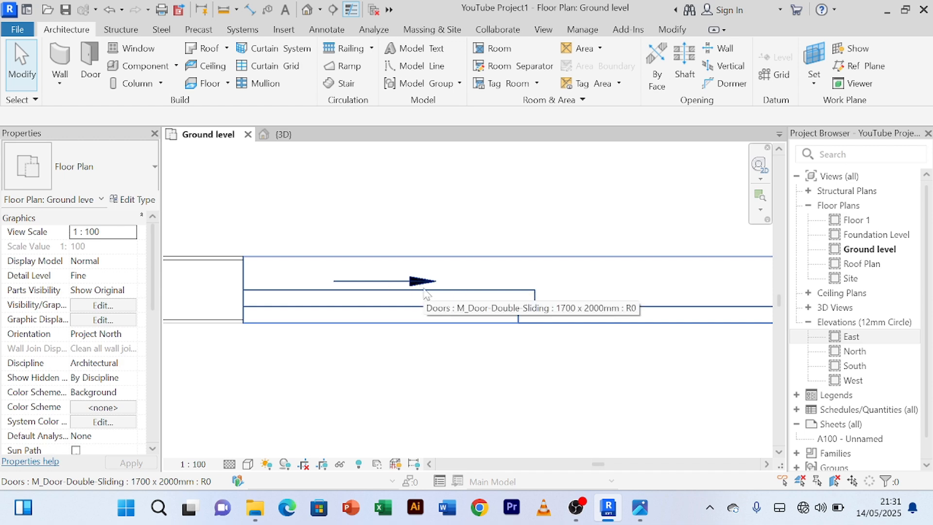
pyautogui.scroll(-2, 425, 293)
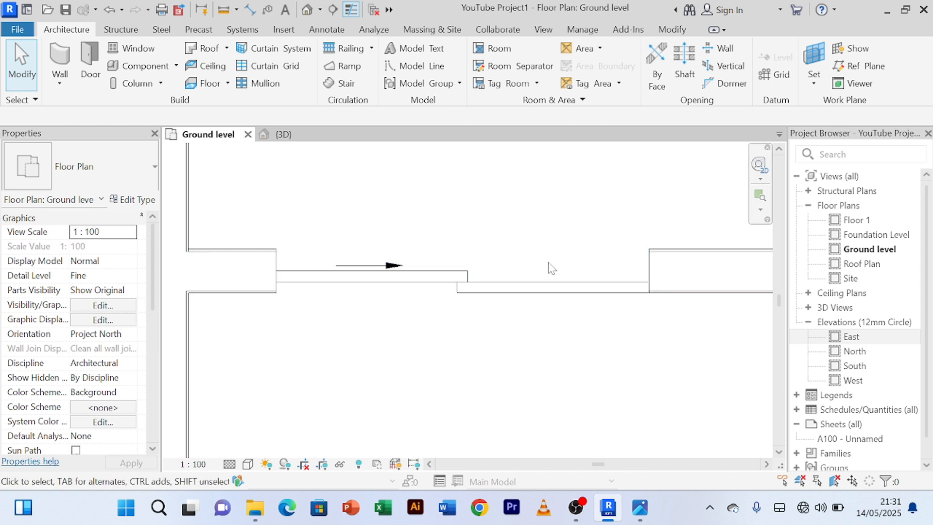
# Step: Flip the double sliding door so its panels sit on the wall's north face and the slide arrow points west
pyautogui.click(505, 287)
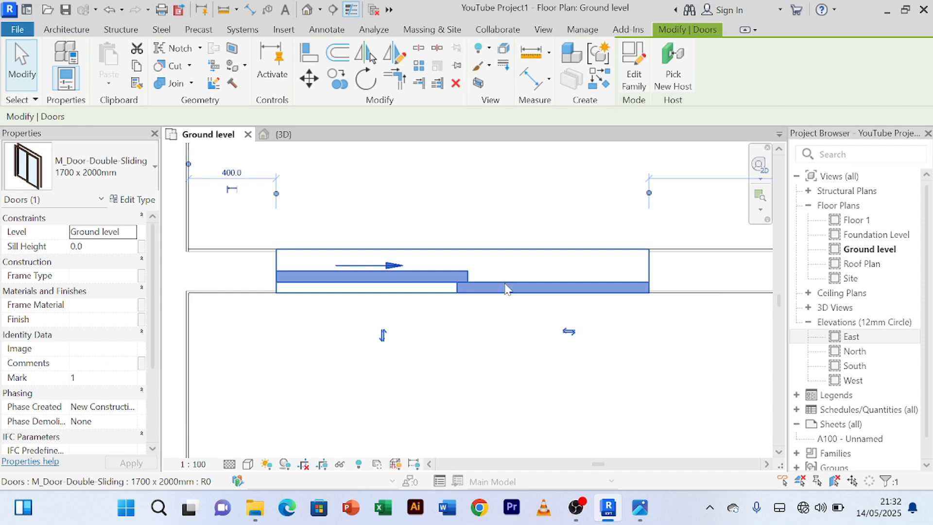
pyautogui.scroll(-2, 506, 288)
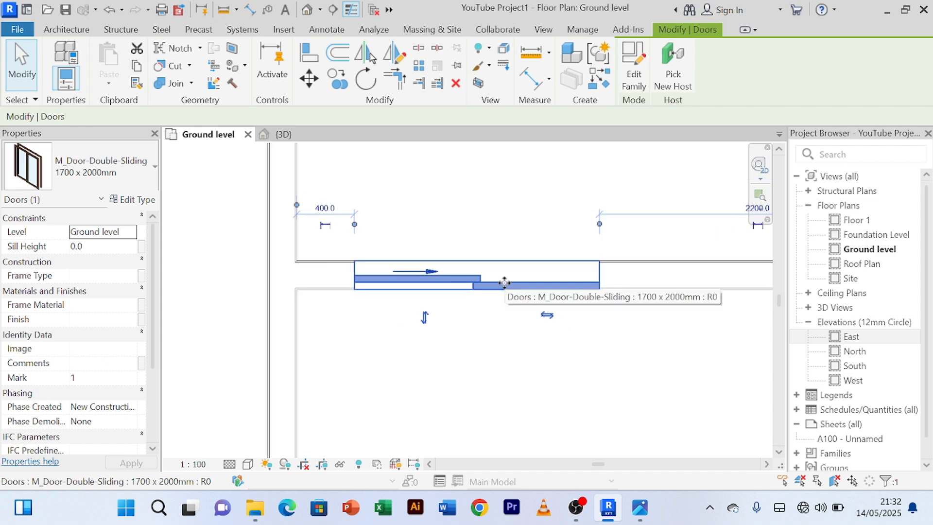
pyautogui.press('space')
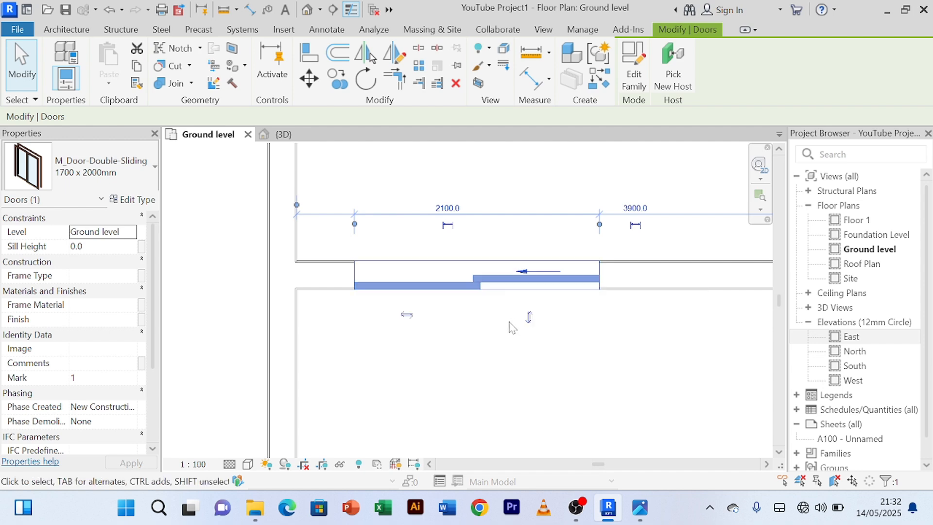
pyautogui.press('space')
pyautogui.press('space')
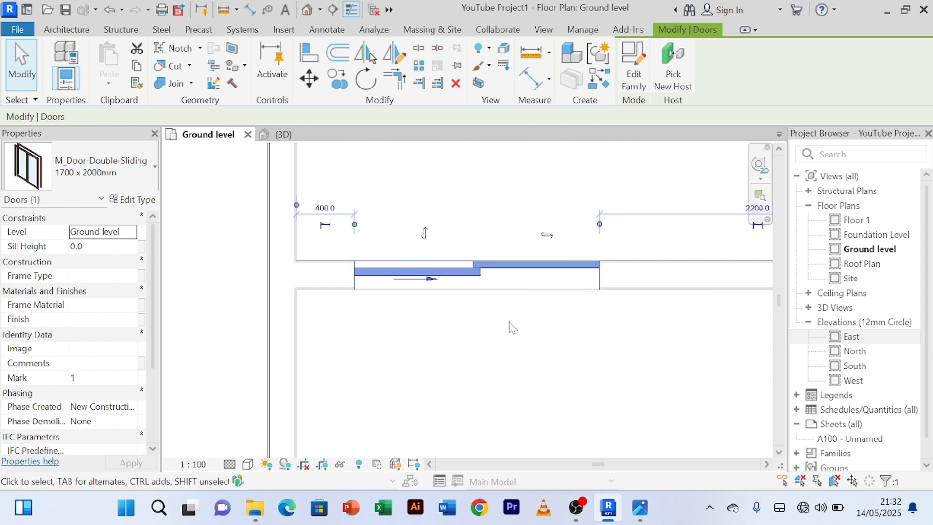
pyautogui.press('space')
pyautogui.press('space')
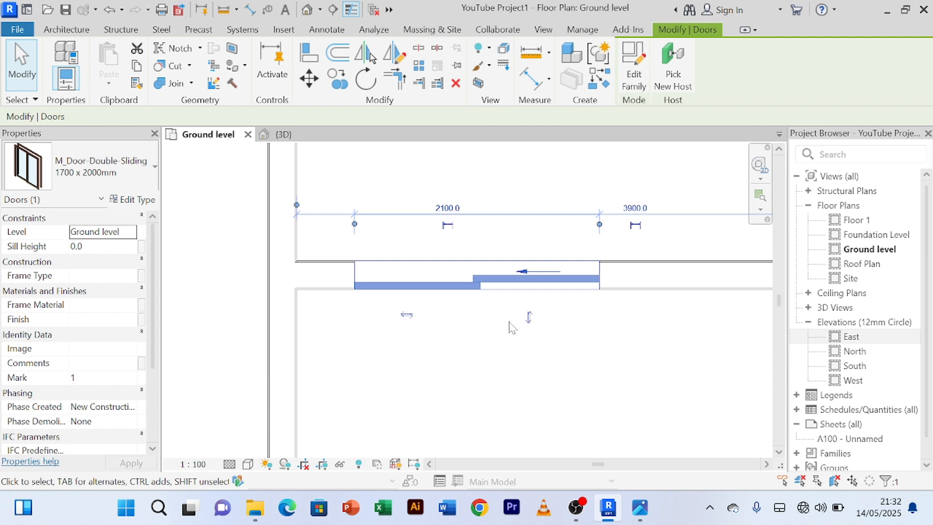
pyautogui.press('space')
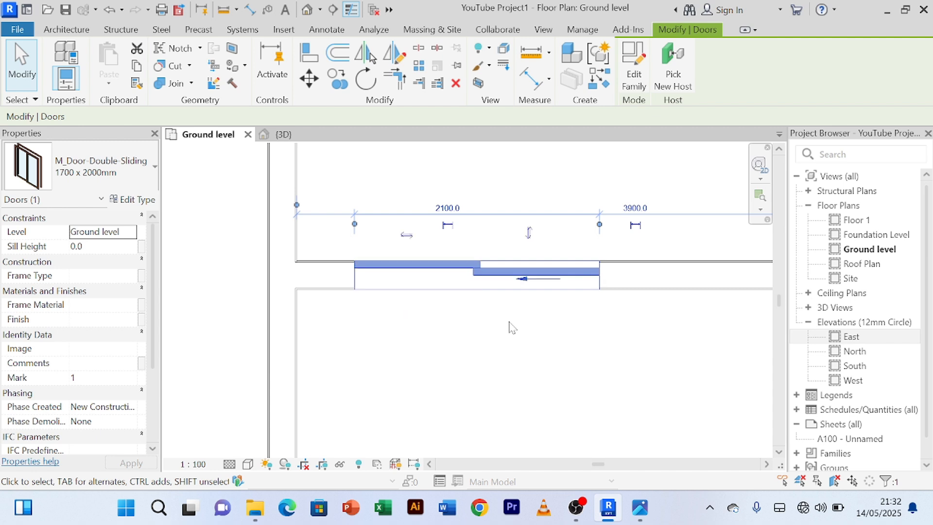
# Step: Cycle the double sliding door through its four flip orientations back to the north-face, west-pointing one and deselect it
pyautogui.scroll(4, 498, 272)
pyautogui.scroll(-2, 543, 302)
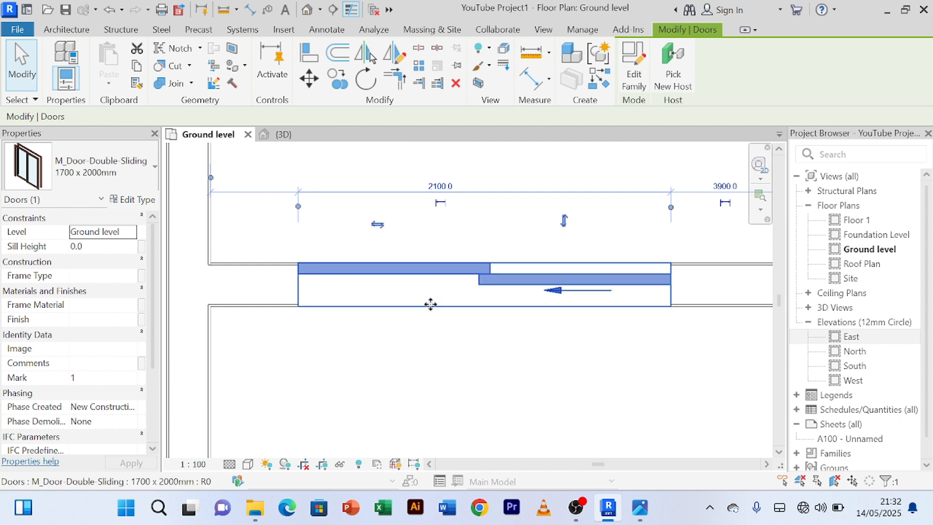
pyautogui.press('space')
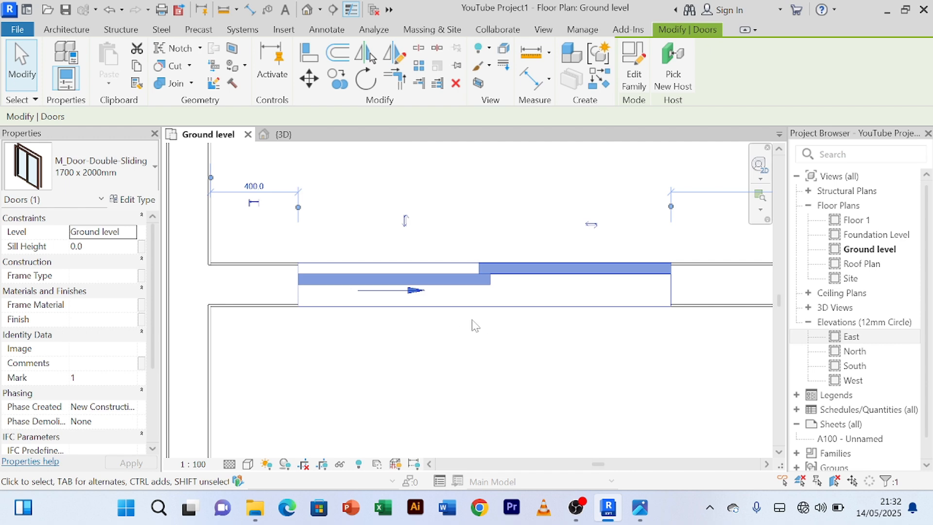
pyautogui.press('space')
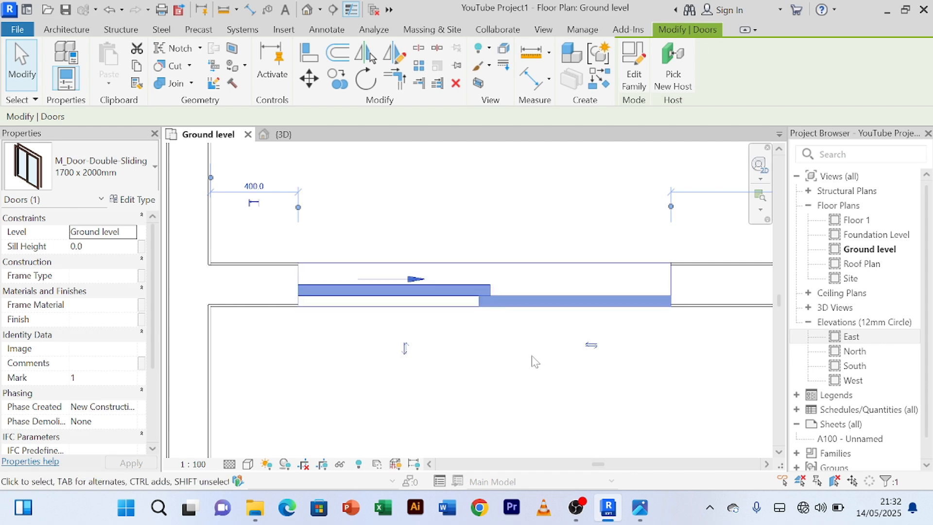
pyautogui.press('space')
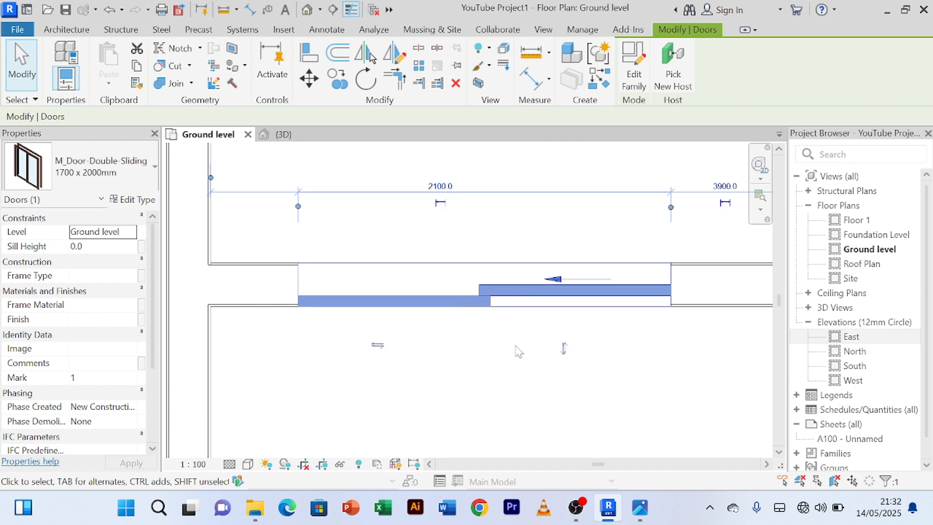
pyautogui.press('space')
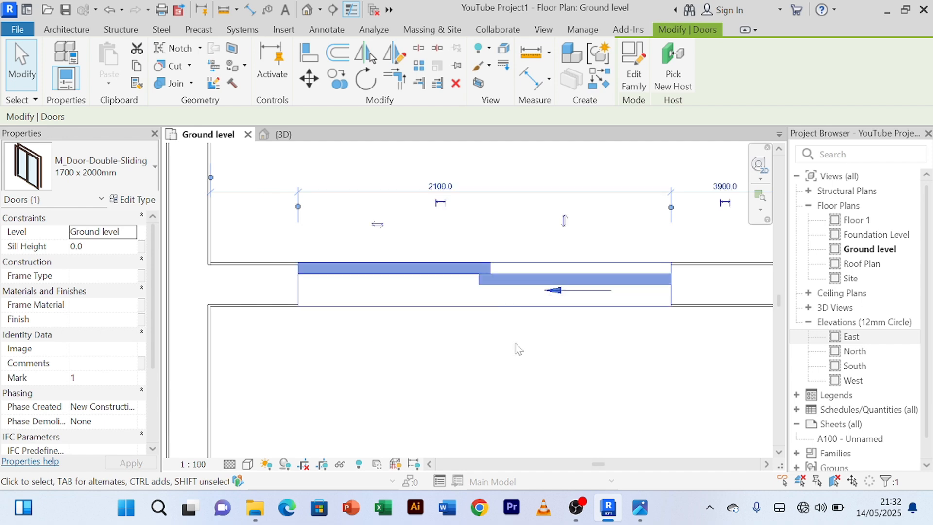
pyautogui.scroll(-2, 523, 364)
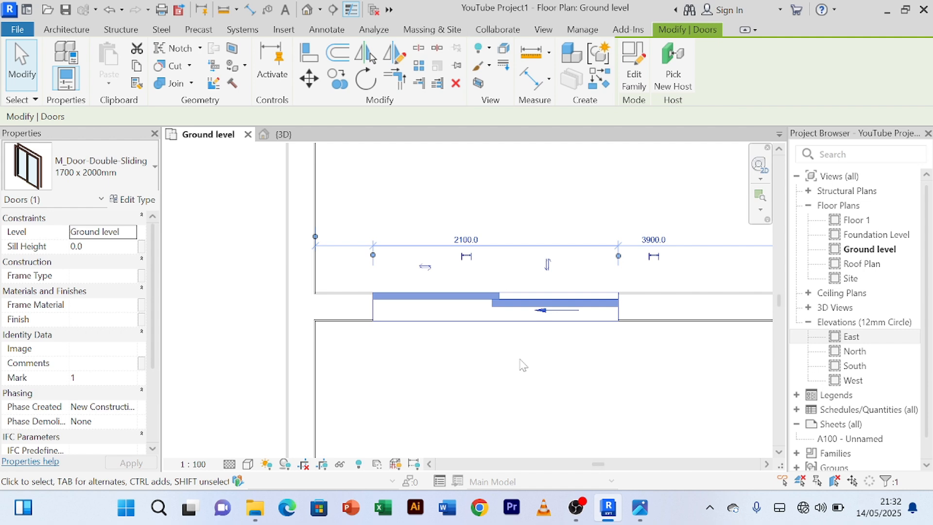
pyautogui.scroll(-3, 523, 364)
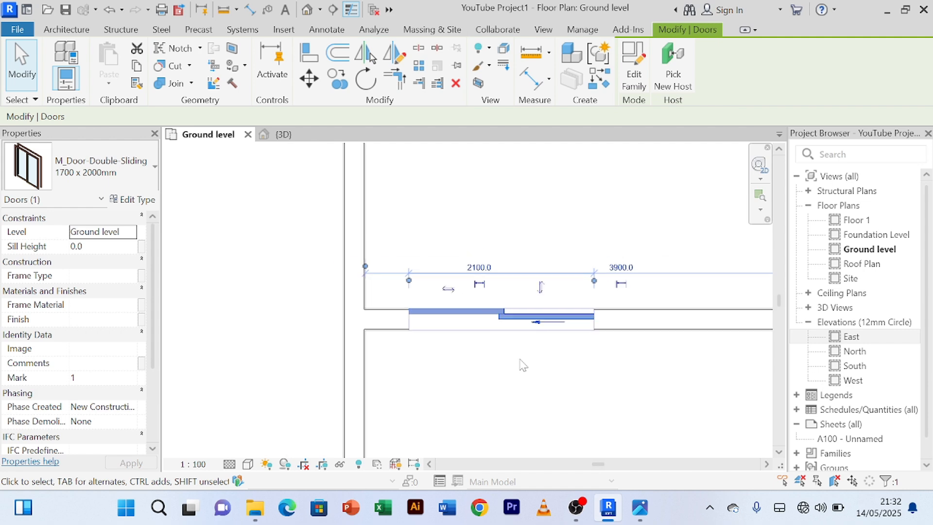
pyautogui.click(553, 404)
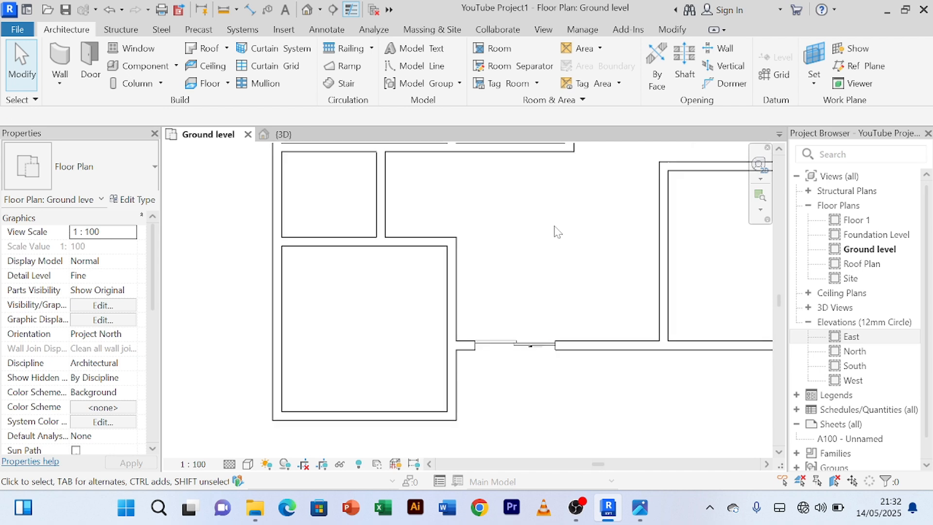
# Step: Start placing a door and load the M_Door-Single-Flush_Panel_Double-Acting family from the Doors folder
pyautogui.moveTo(557, 231); pyautogui.dragTo(425, 304, button='middle')
pyautogui.scroll(-2, 453, 271)
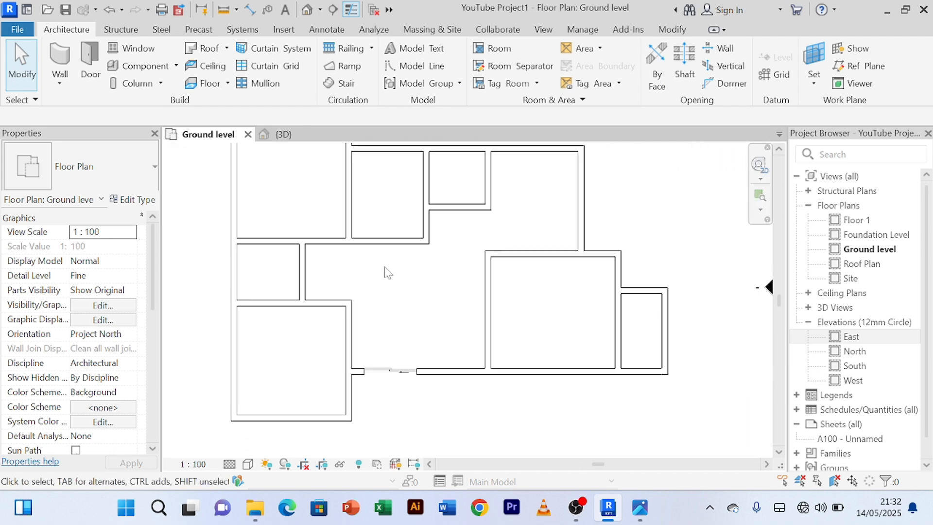
pyautogui.click(90, 72)
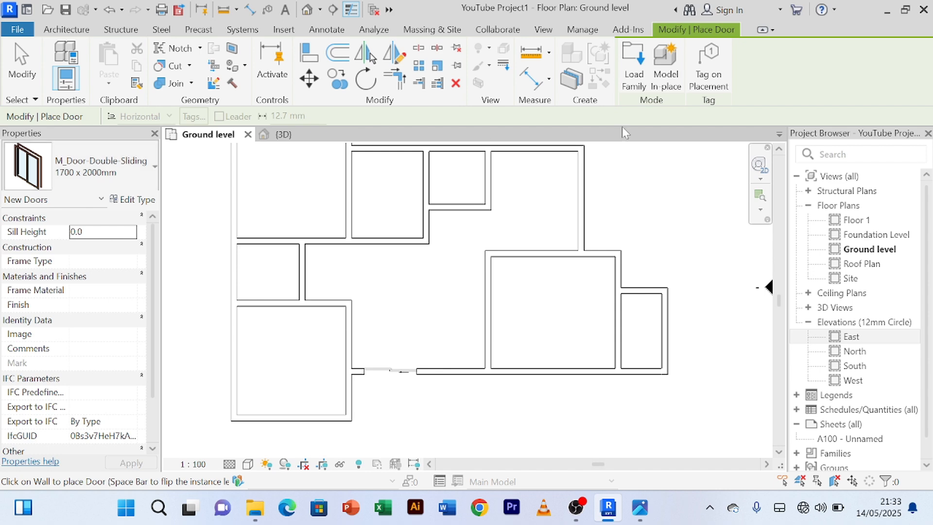
pyautogui.click(640, 76)
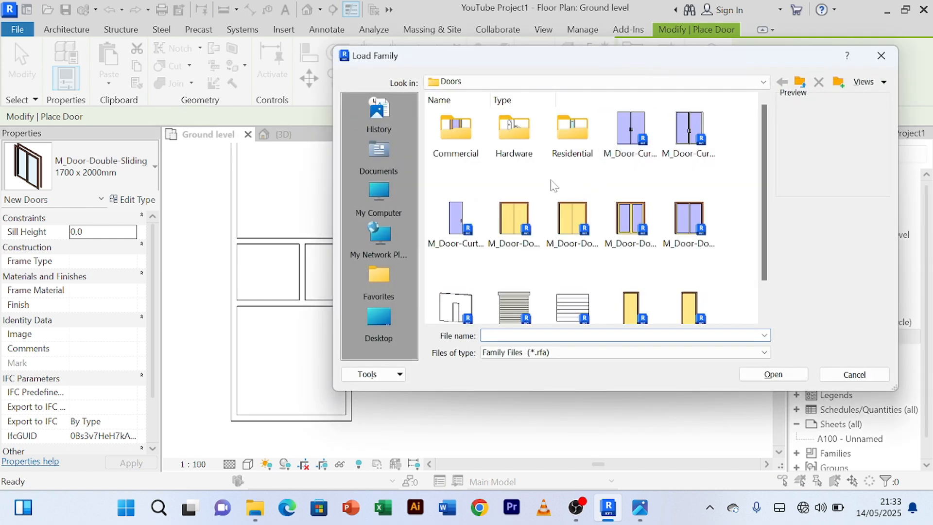
pyautogui.scroll(-1, 554, 185)
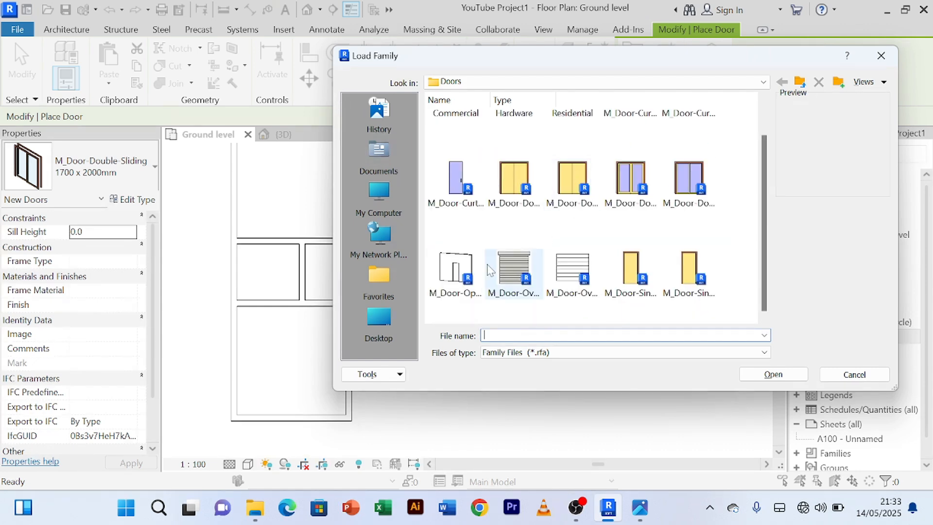
pyautogui.click(645, 287)
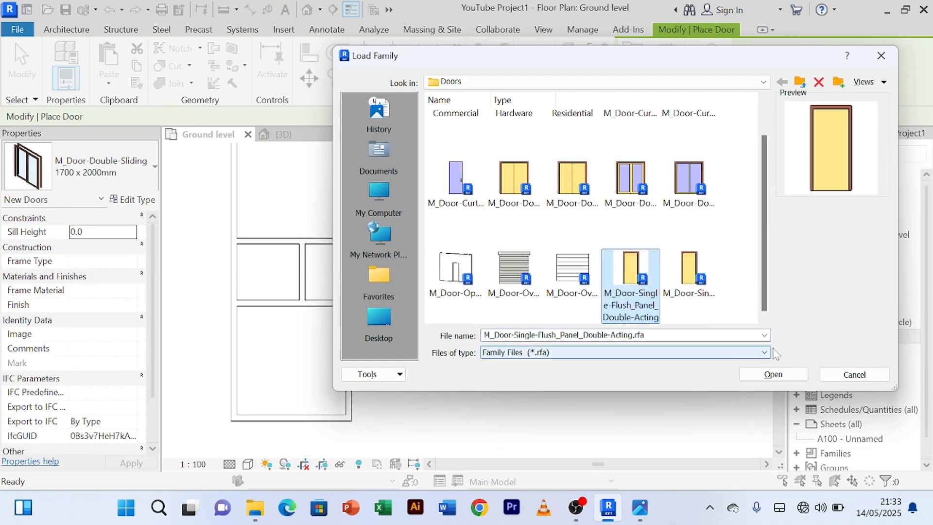
pyautogui.click(783, 378)
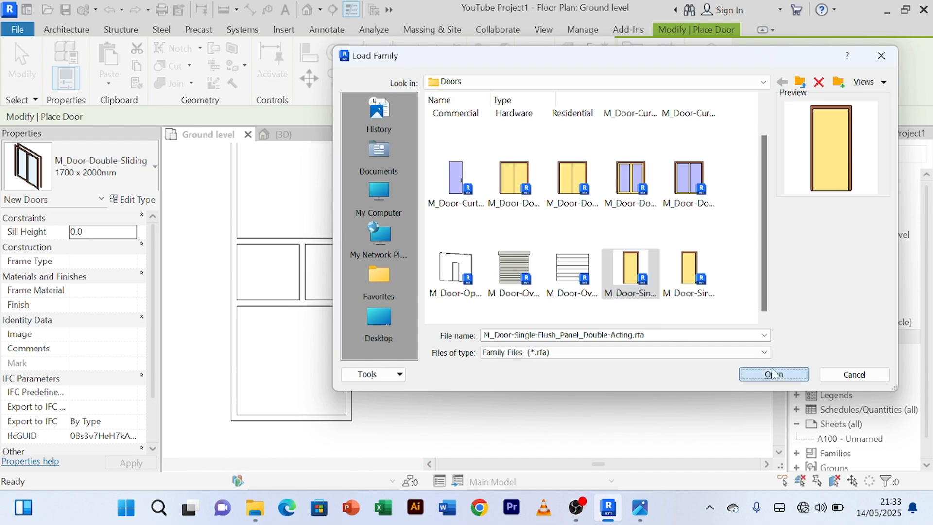
pyautogui.click(535, 324)
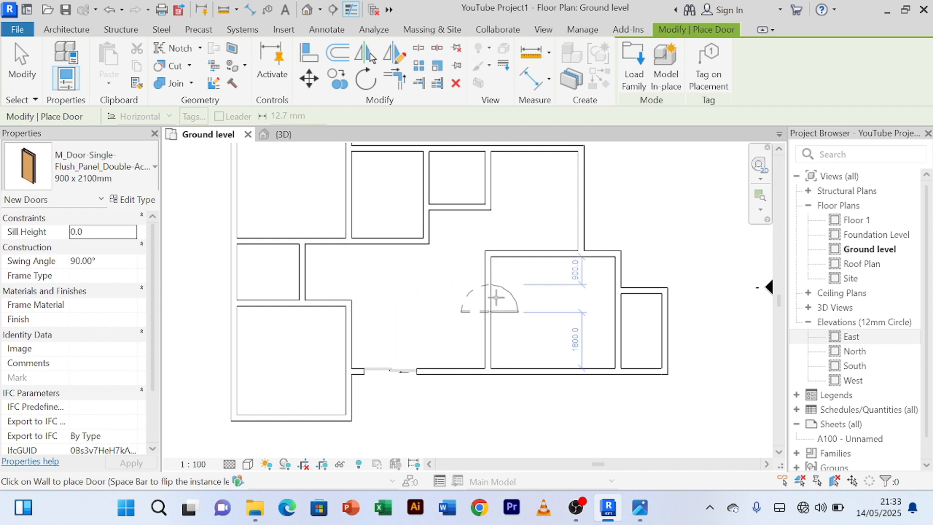
# Step: Examine the placement preview of the 900 x 2100mm double-acting door in the west wall of the room east of the central space
pyautogui.scroll(2, 494, 284)
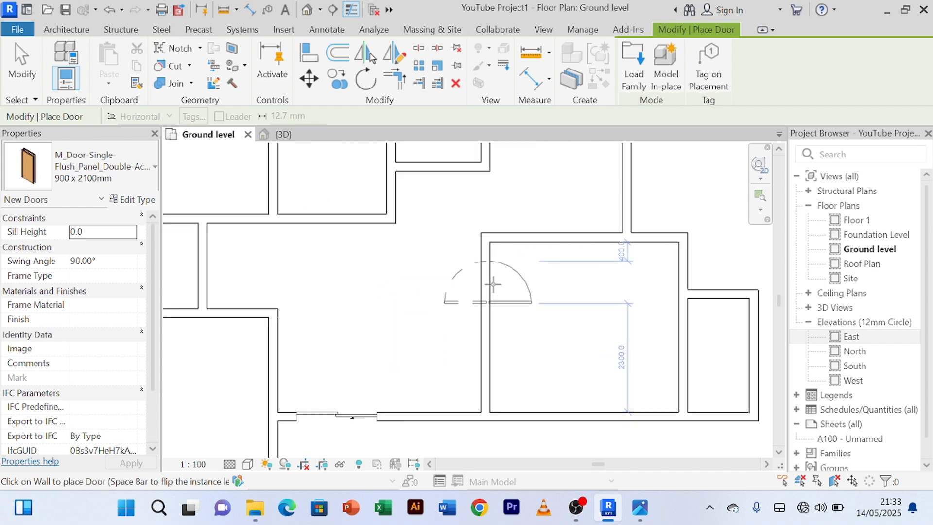
pyautogui.scroll(4, 494, 285)
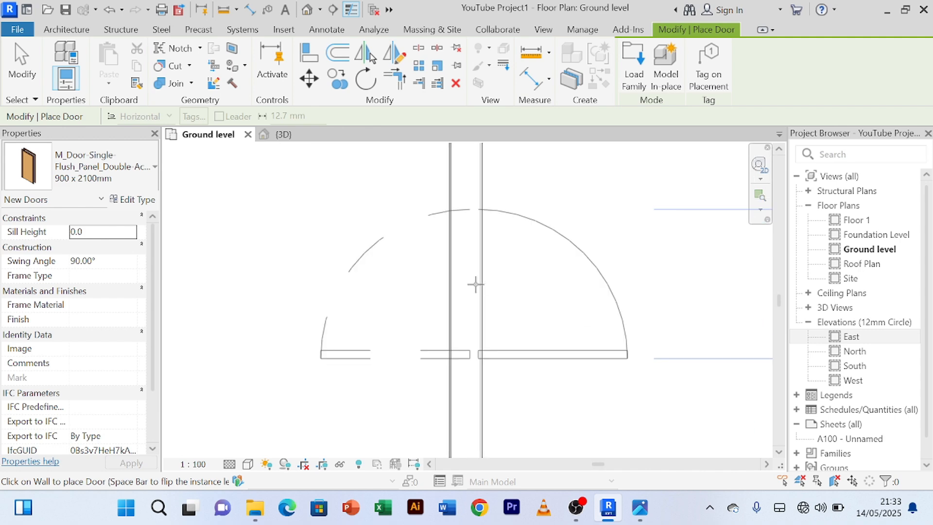
pyautogui.scroll(-1, 476, 285)
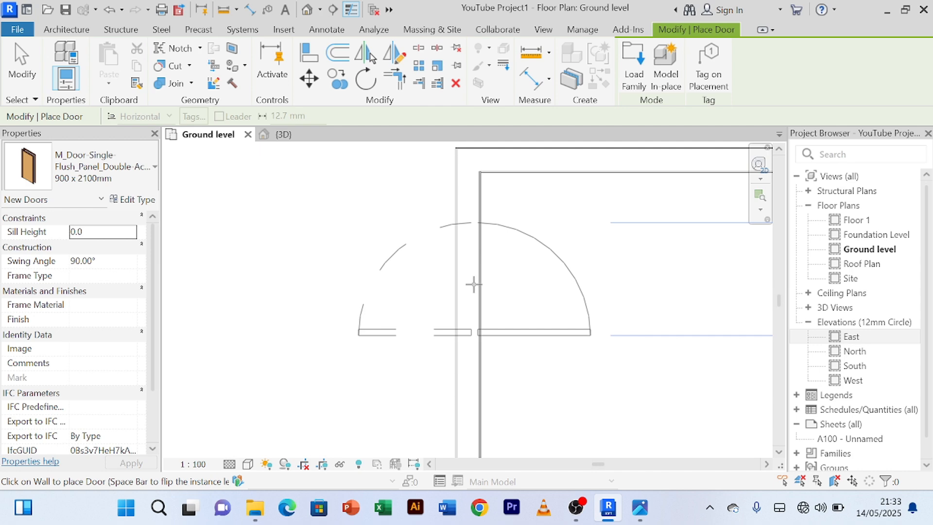
pyautogui.scroll(-2, 474, 284)
pyautogui.scroll(-1, 474, 284)
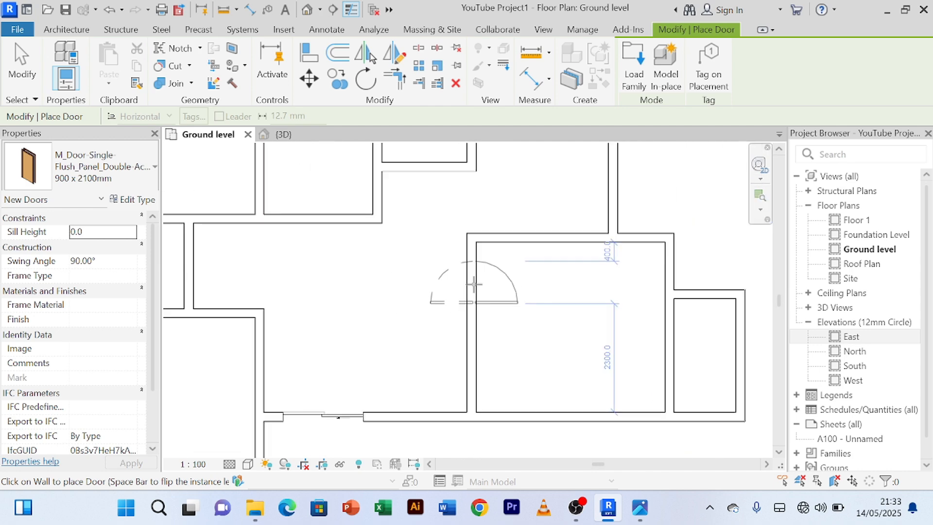
pyautogui.scroll(1, 473, 285)
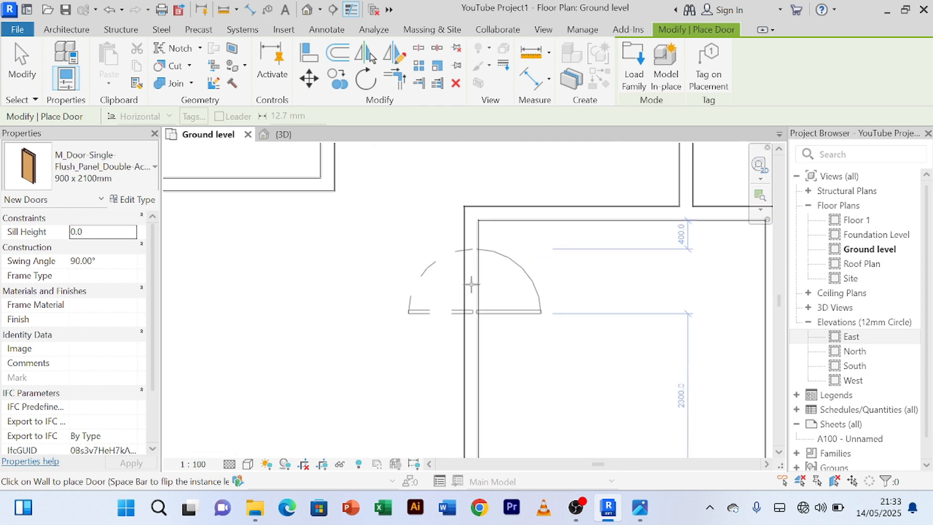
pyautogui.scroll(-1, 471, 285)
pyautogui.scroll(-1, 365, 285)
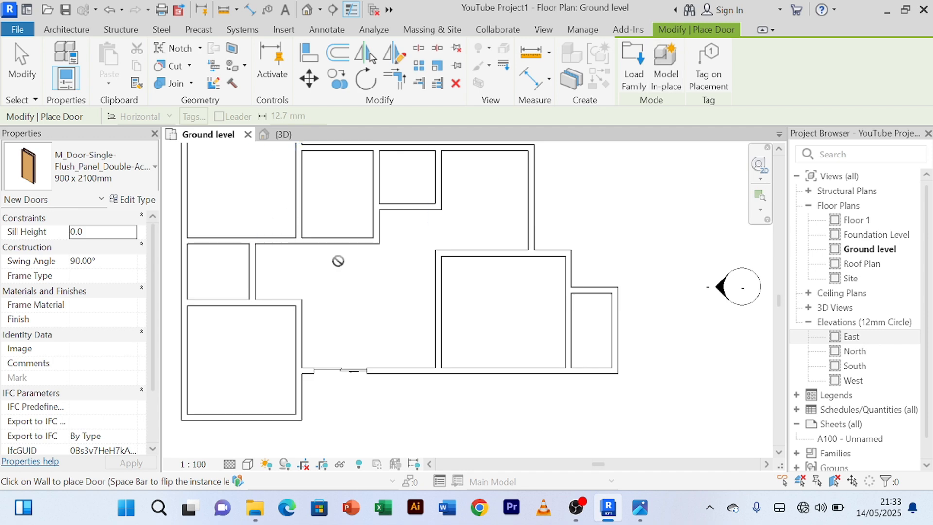
# Step: Start loading another door family and browse to the Residential folder inside the Doors library
pyautogui.scroll(-1, 338, 261)
pyautogui.scroll(-1, 338, 261)
pyautogui.moveTo(337, 262); pyautogui.dragTo(341, 289, button='middle')
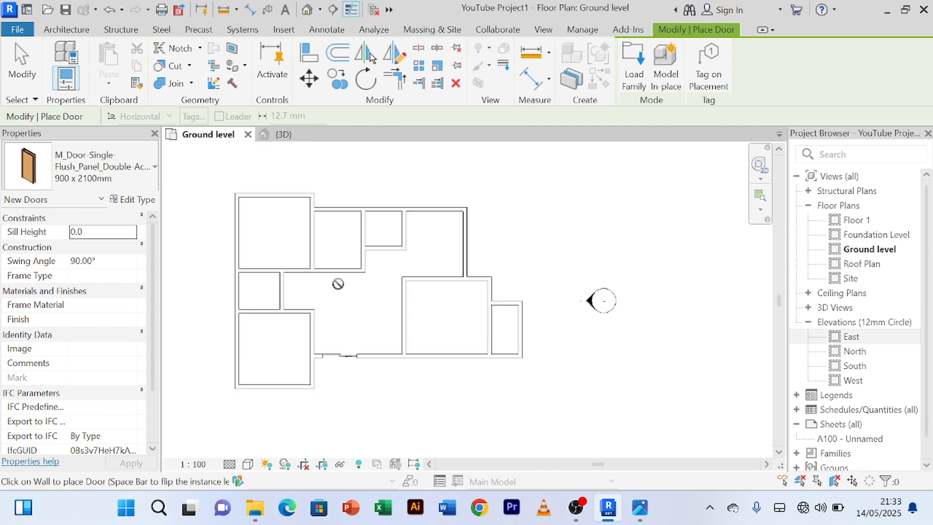
pyautogui.click(636, 69)
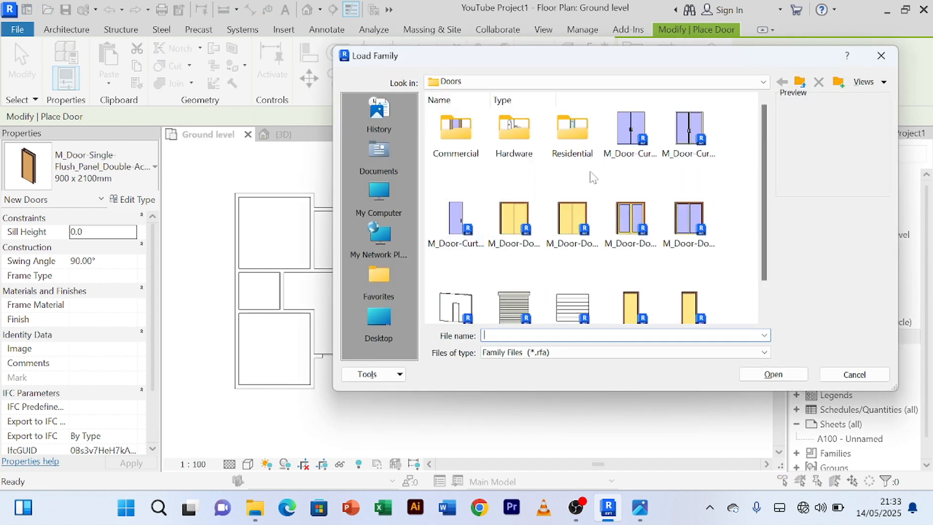
pyautogui.click(800, 82)
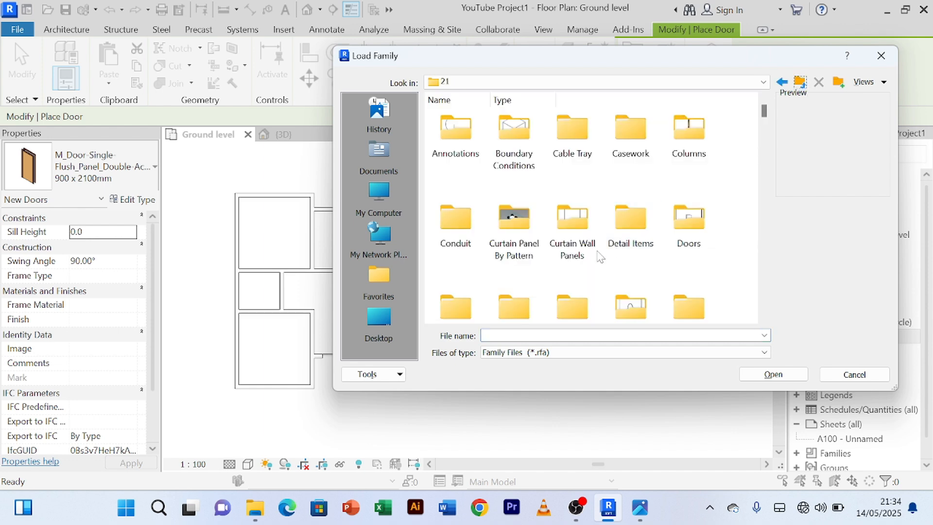
pyautogui.doubleClick(700, 222)
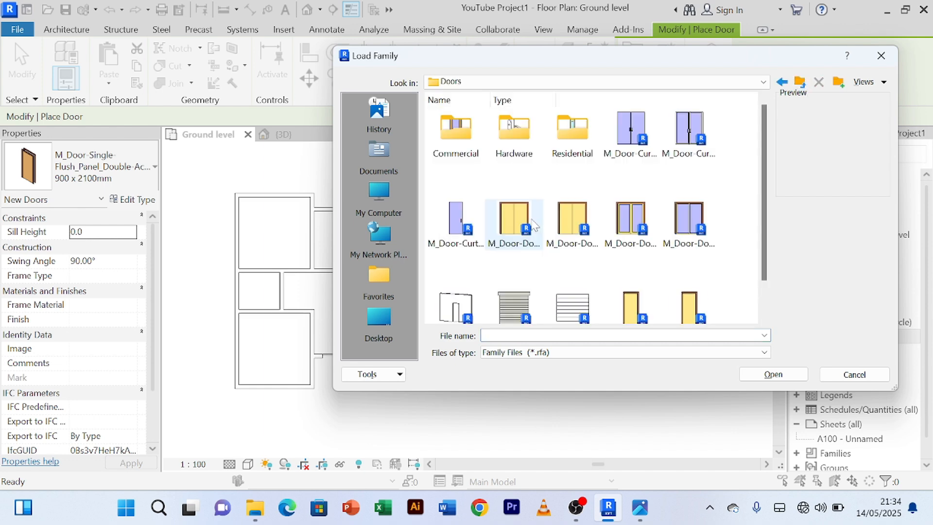
pyautogui.doubleClick(579, 154)
# Step: Load the M_Door-Interior-Single-1_Panel-Wood family from the Residential folder, accepting its type list
pyautogui.scroll(-2, 579, 216)
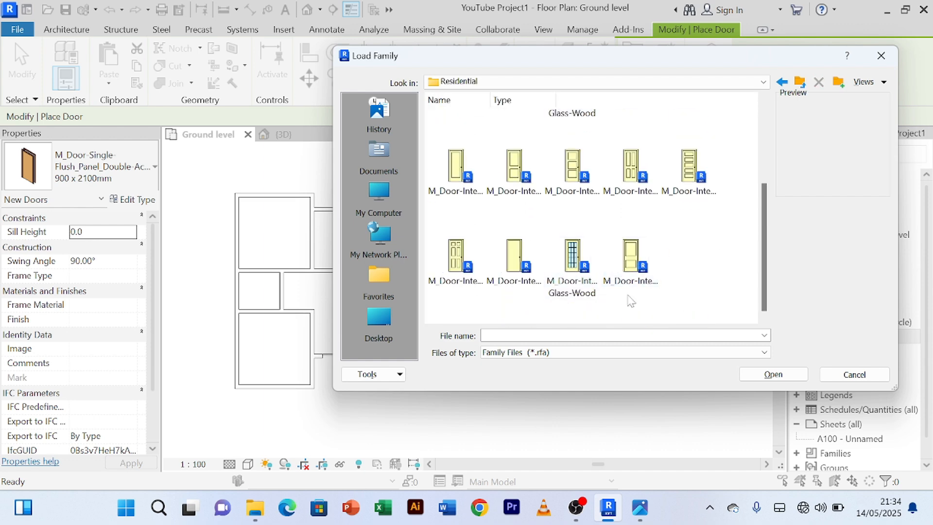
pyautogui.scroll(3, 538, 277)
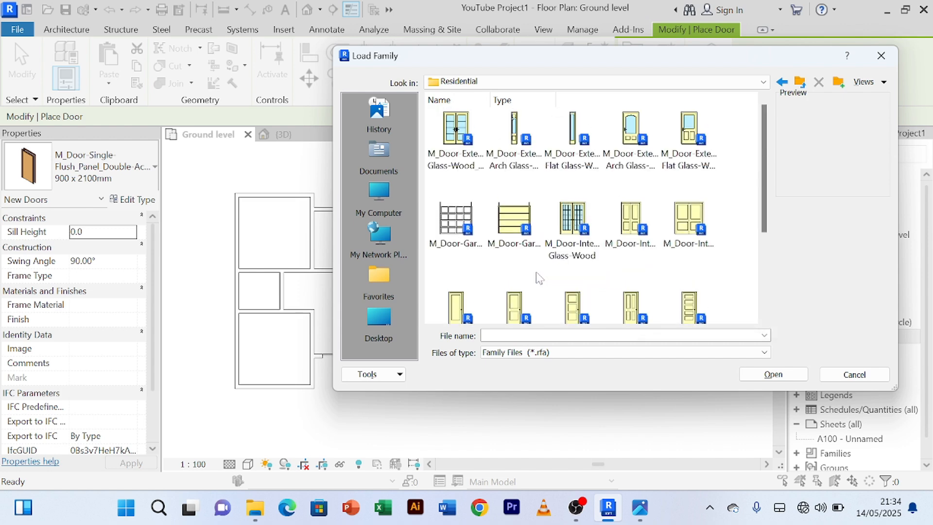
pyautogui.scroll(-3, 537, 277)
pyautogui.click(465, 193)
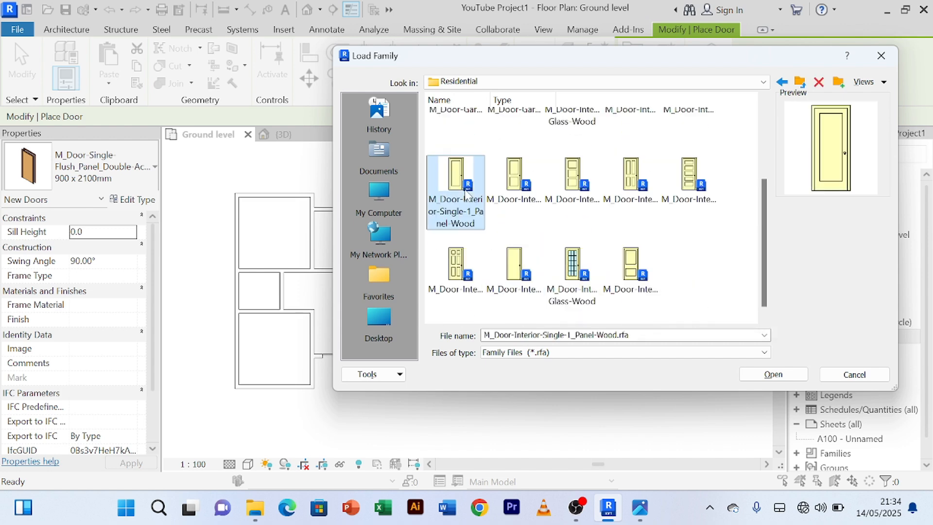
pyautogui.click(773, 375)
pyautogui.click(510, 327)
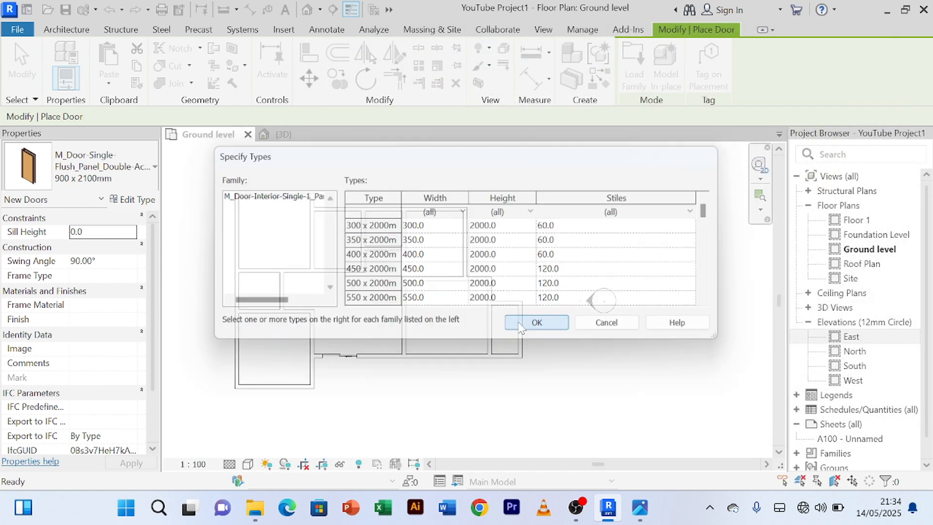
# Step: Place the one-panel wood door in the small passage's north wall, hinged on the east and swinging south, 225 mm from each side wall
pyautogui.scroll(3, 301, 277)
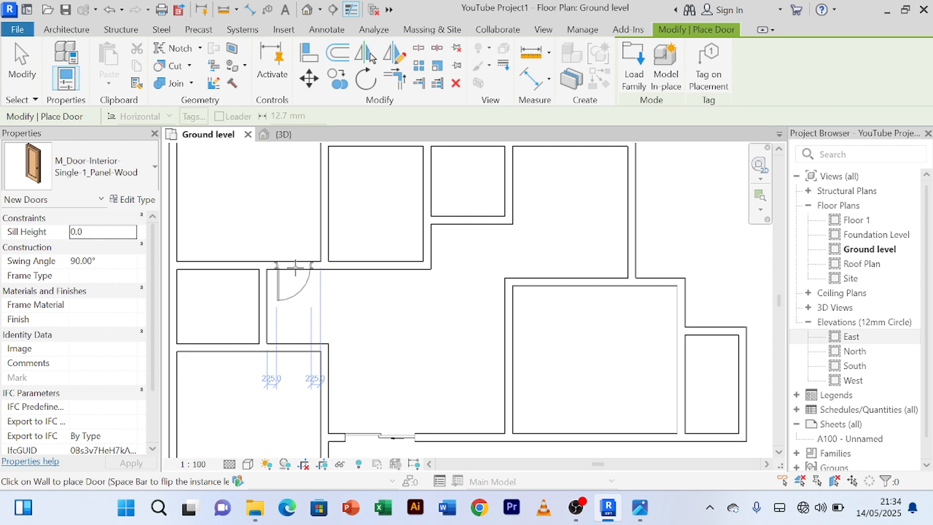
pyautogui.press('space')
pyautogui.press('space')
pyautogui.press('space')
pyautogui.click(295, 267)
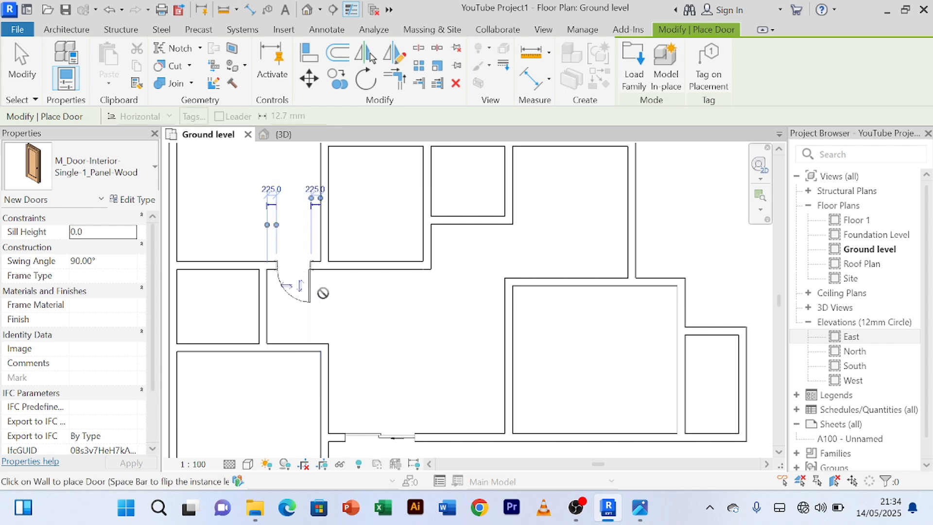
# Step: Place a matching wood door in the passage's south wall, swinging into the southwest room, and end door placement
pyautogui.click(298, 347)
pyautogui.rightClick(423, 307)
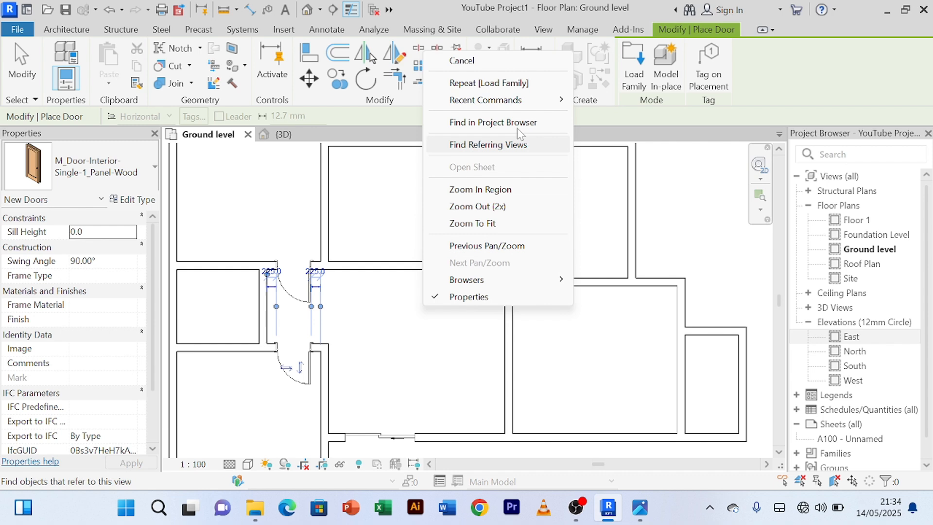
pyautogui.click(501, 64)
pyautogui.rightClick(423, 349)
pyautogui.click(461, 104)
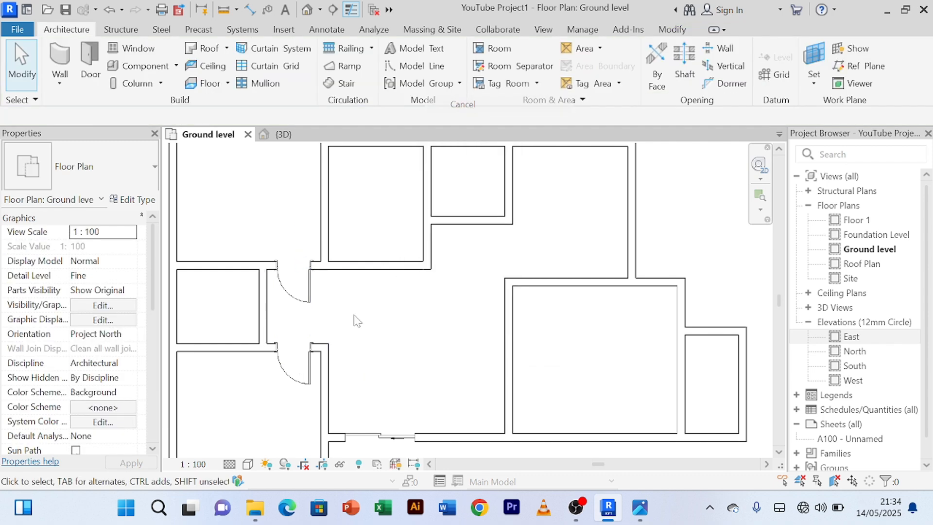
# Step: Examine the two passage doors and the double sliding door in the south wall
pyautogui.scroll(-3, 366, 313)
pyautogui.scroll(5, 418, 315)
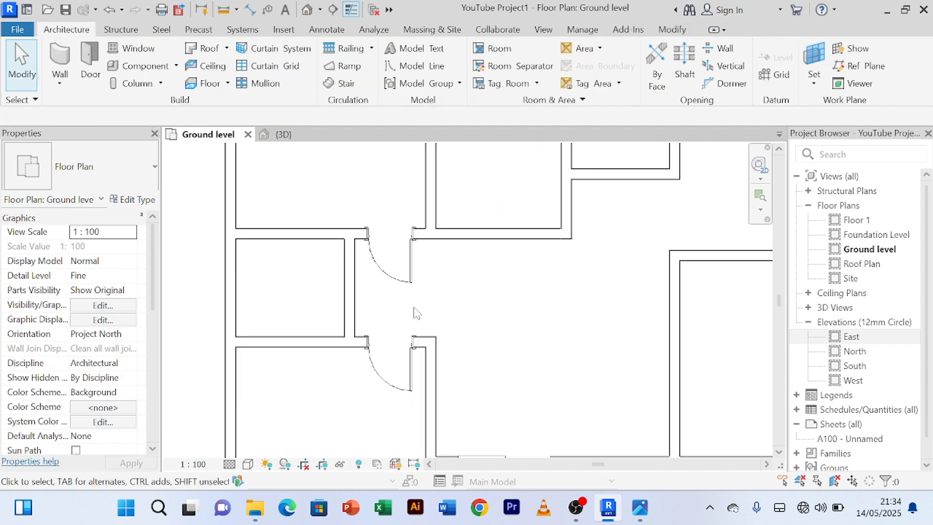
pyautogui.scroll(2, 416, 313)
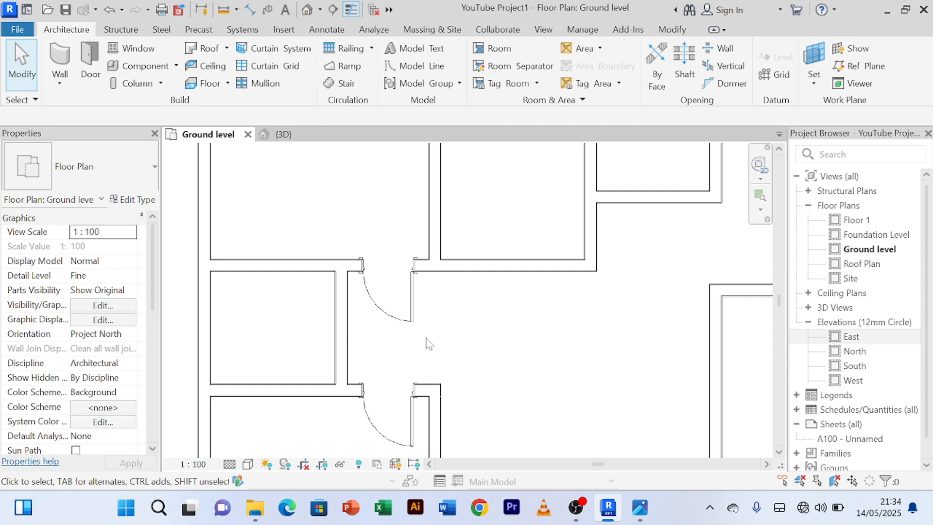
pyautogui.scroll(-4, 426, 343)
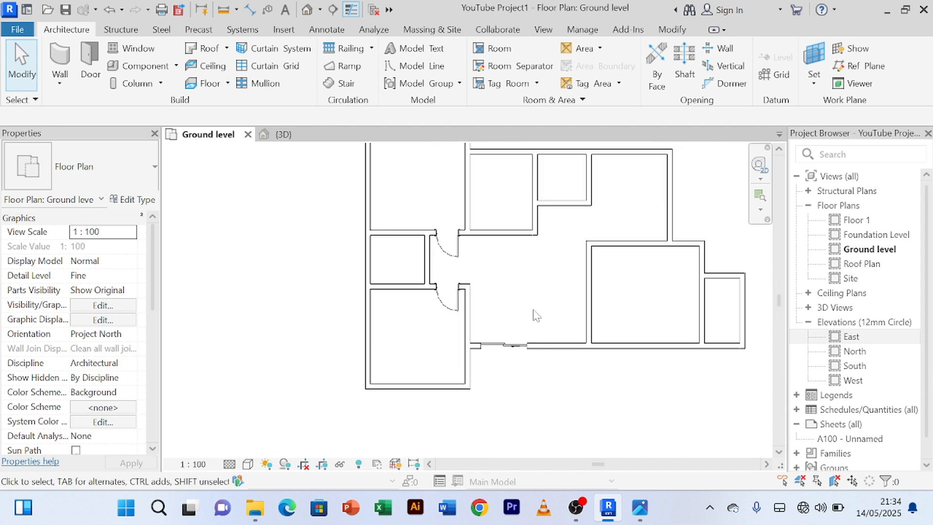
pyautogui.scroll(5, 506, 351)
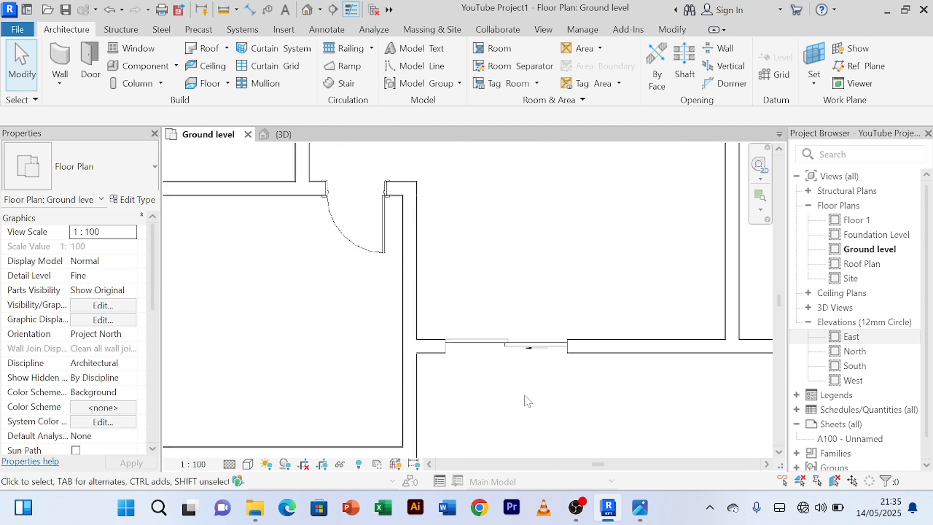
pyautogui.scroll(-4, 521, 380)
pyautogui.moveTo(533, 296); pyautogui.dragTo(522, 338, button='middle')
pyautogui.scroll(1, 500, 292)
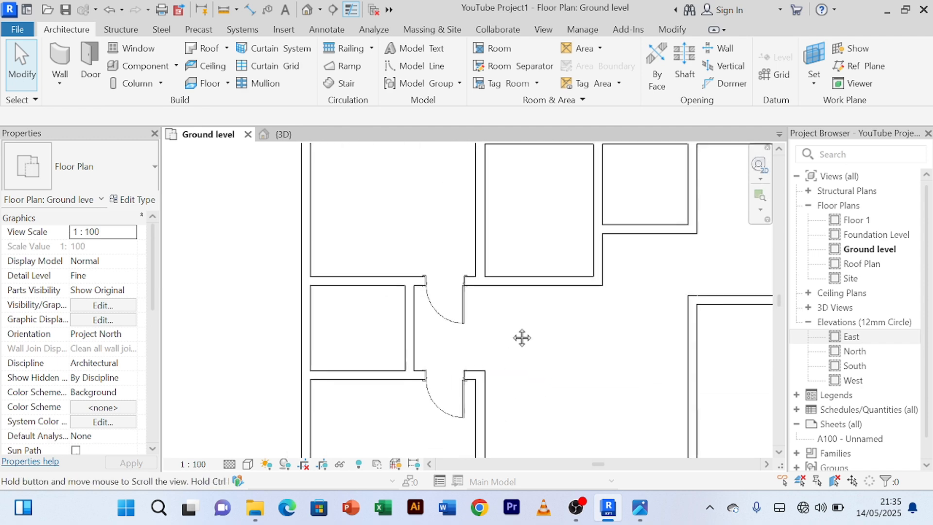
# Step: Flip the facing of the passage's north door so it swings into the northwest room
pyautogui.click(440, 306)
pyautogui.scroll(2, 455, 321)
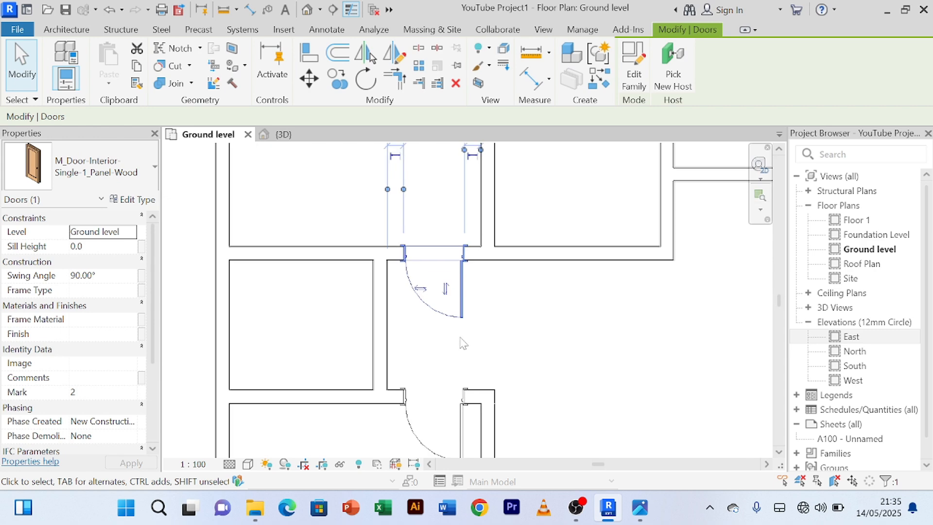
pyautogui.scroll(1, 472, 332)
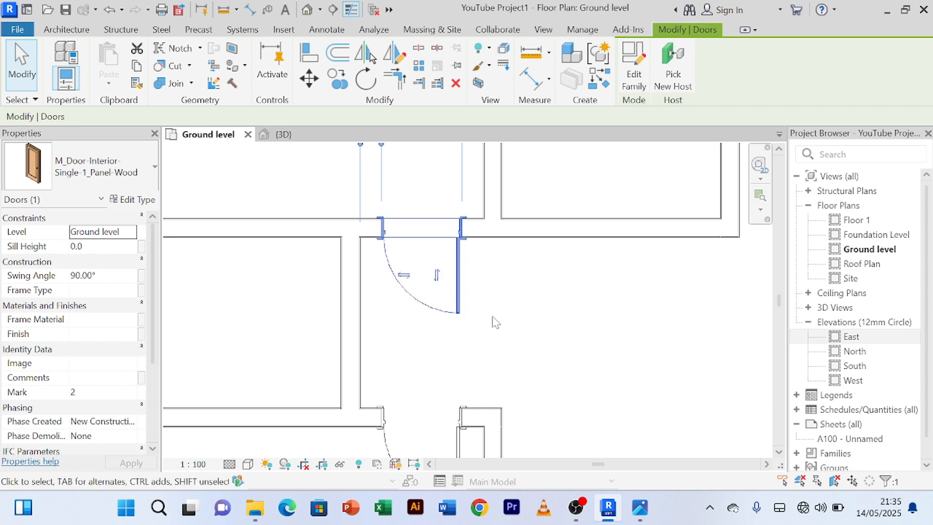
pyautogui.moveTo(495, 322); pyautogui.dragTo(497, 362, button='middle')
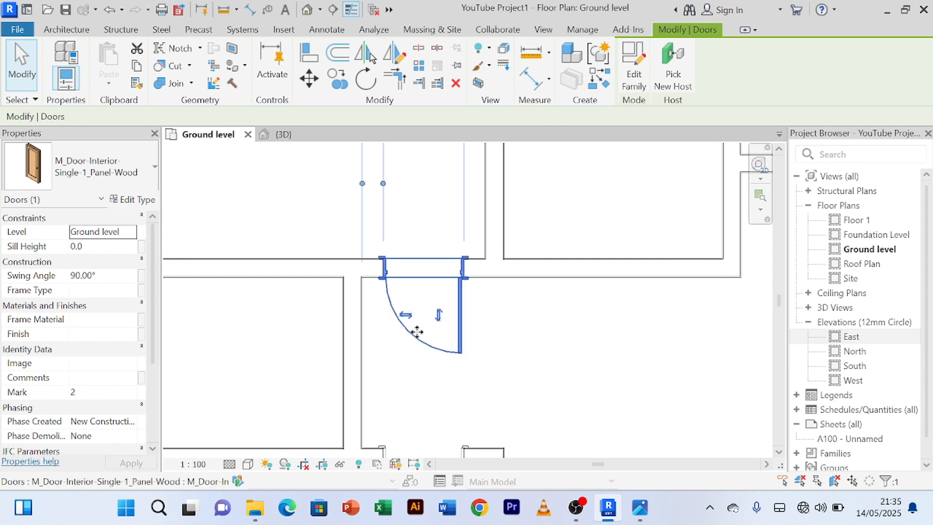
pyautogui.scroll(1, 476, 341)
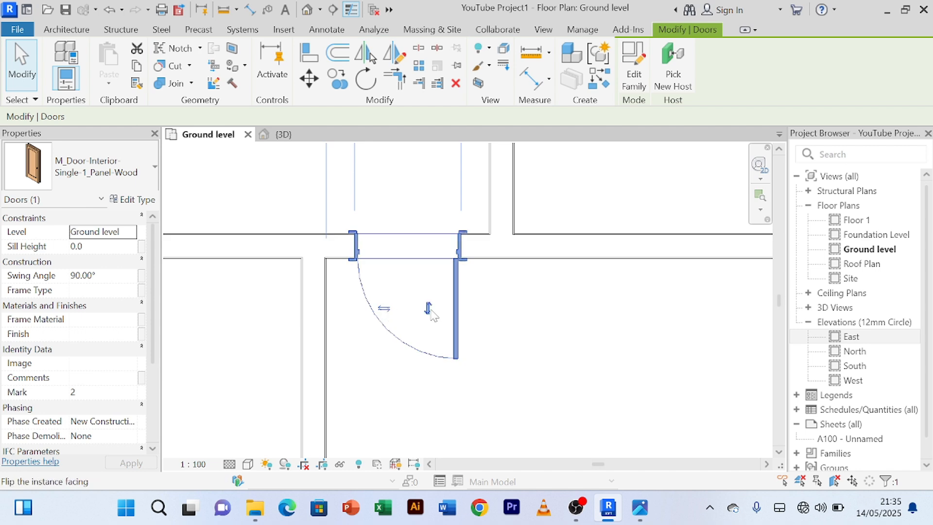
pyautogui.scroll(3, 432, 310)
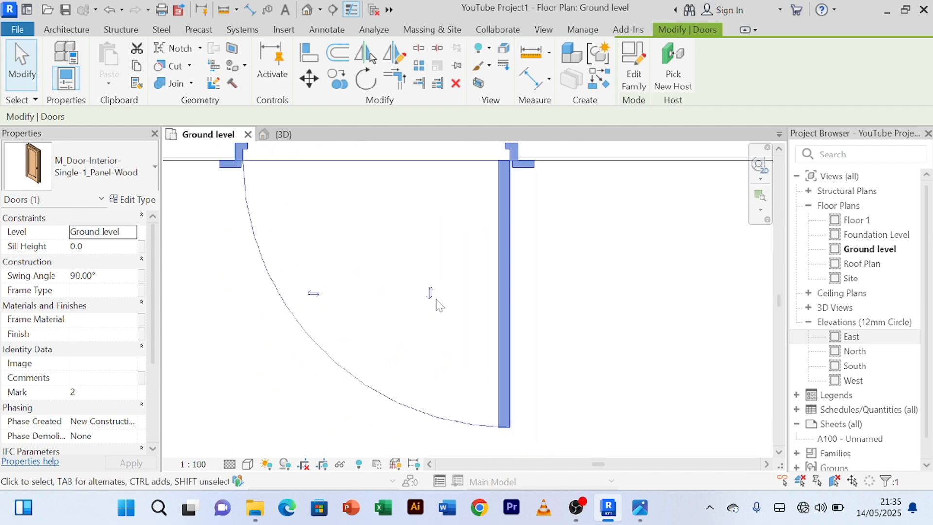
pyautogui.scroll(-2, 439, 305)
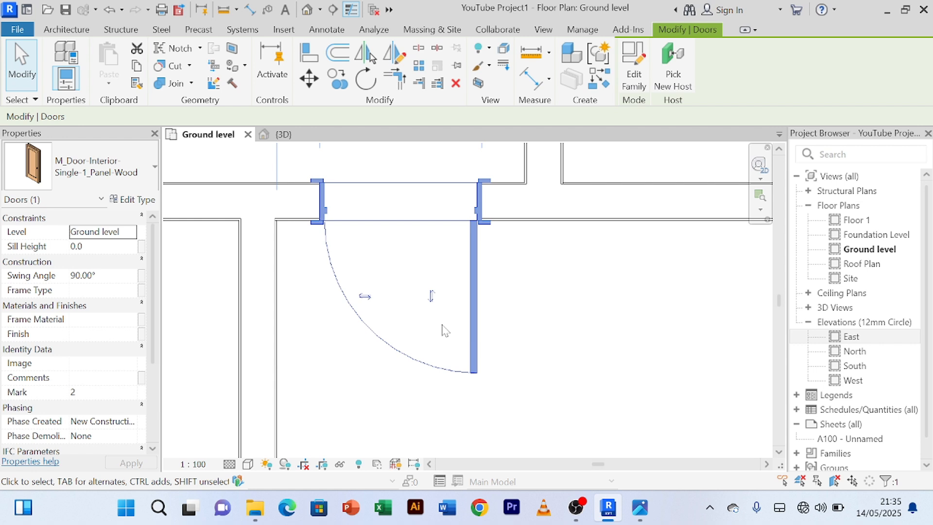
pyautogui.click(436, 299)
pyautogui.scroll(-3, 436, 302)
pyautogui.moveTo(435, 302); pyautogui.dragTo(442, 339, button='middle')
pyautogui.scroll(-1, 442, 340)
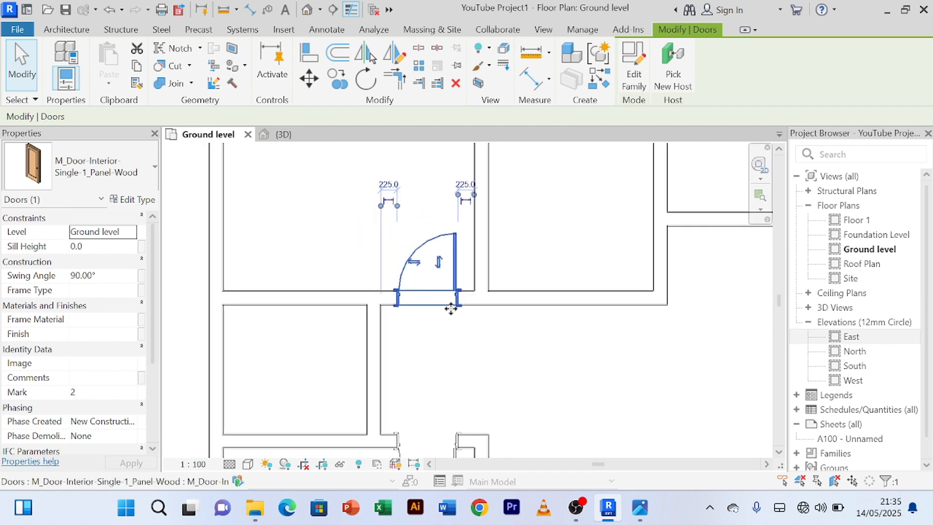
# Step: Set the northwest room door's distance to the east side wall to 100 mm and deselect it
pyautogui.scroll(1, 457, 342)
pyautogui.moveTo(458, 345); pyautogui.dragTo(471, 448, button='middle')
pyautogui.scroll(2, 476, 325)
pyautogui.scroll(-2, 500, 321)
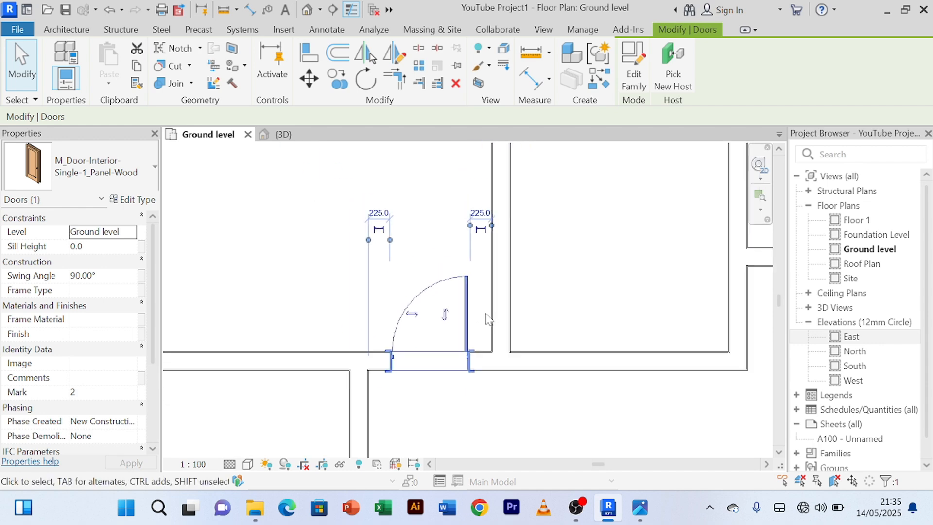
pyautogui.click(480, 213)
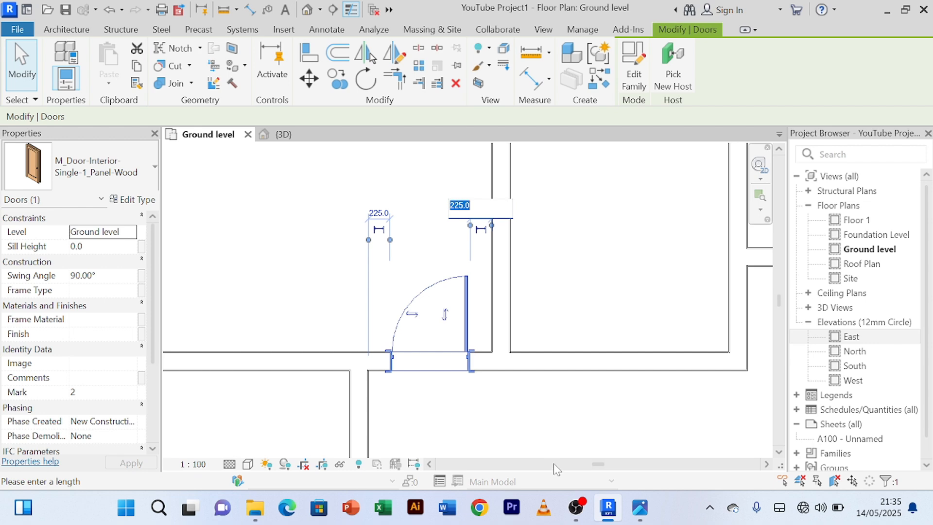
pyautogui.write('100')
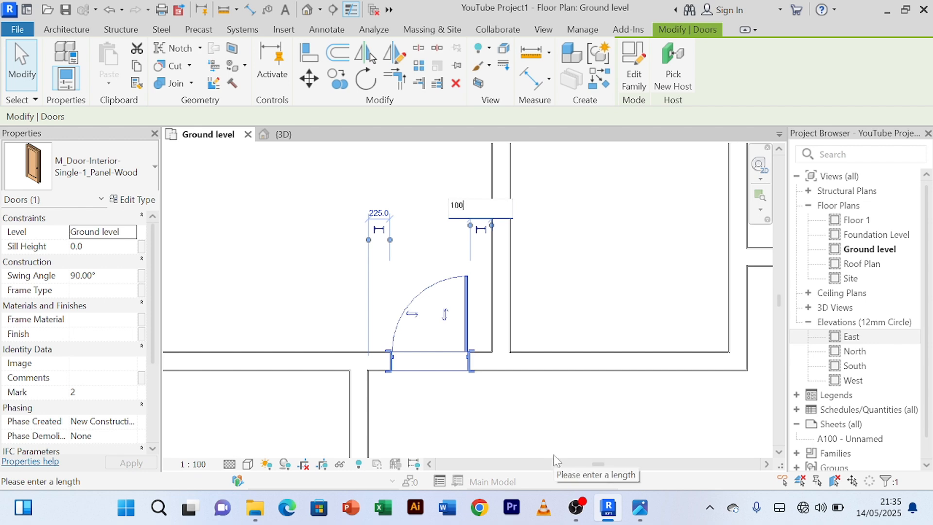
pyautogui.press('Return')
pyautogui.click(529, 422)
# Step: Set the southwest room door's distance to the east side wall to 100 mm and deselect it
pyautogui.scroll(-3, 530, 422)
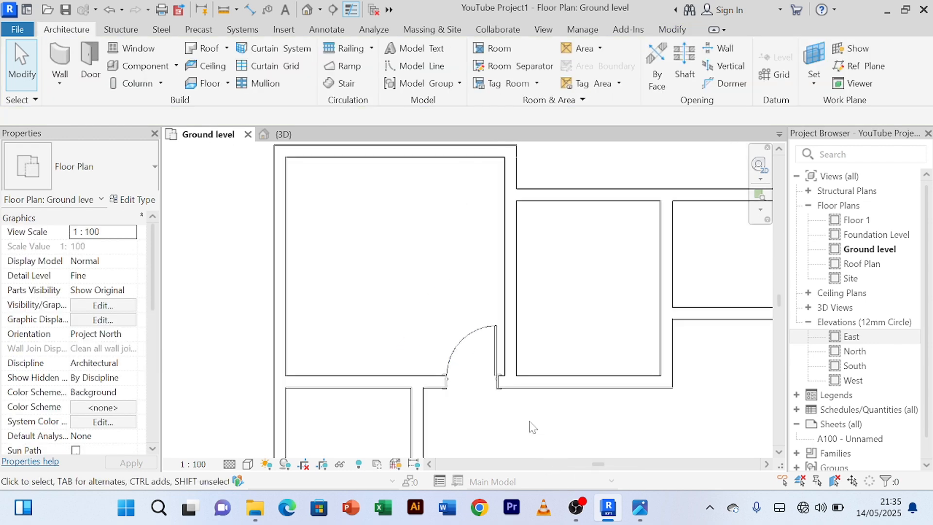
pyautogui.moveTo(545, 411); pyautogui.dragTo(545, 208, button='middle')
pyautogui.scroll(1, 523, 292)
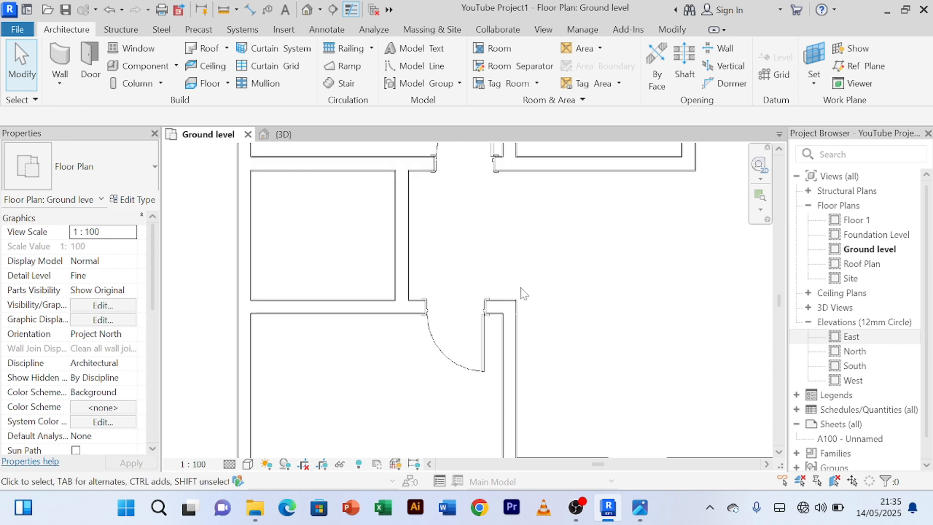
pyautogui.click(474, 364)
pyautogui.scroll(2, 477, 364)
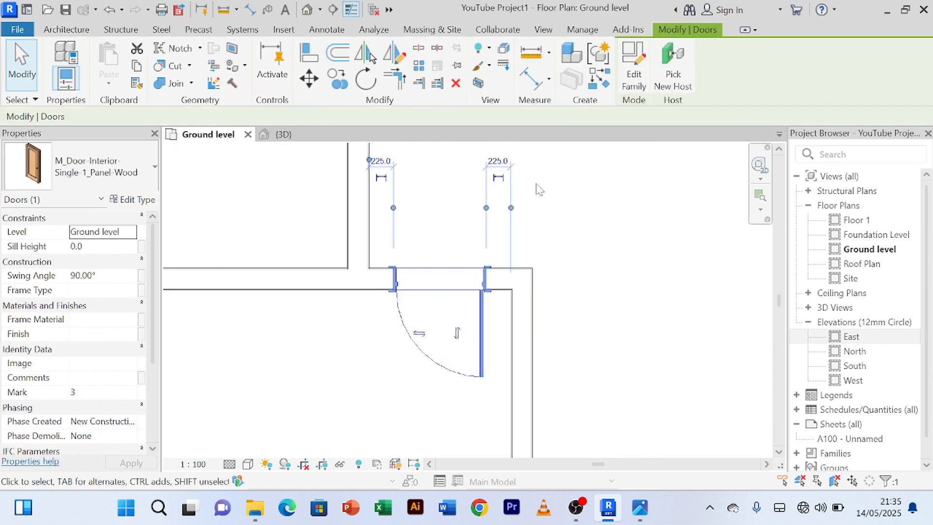
pyautogui.click(498, 163)
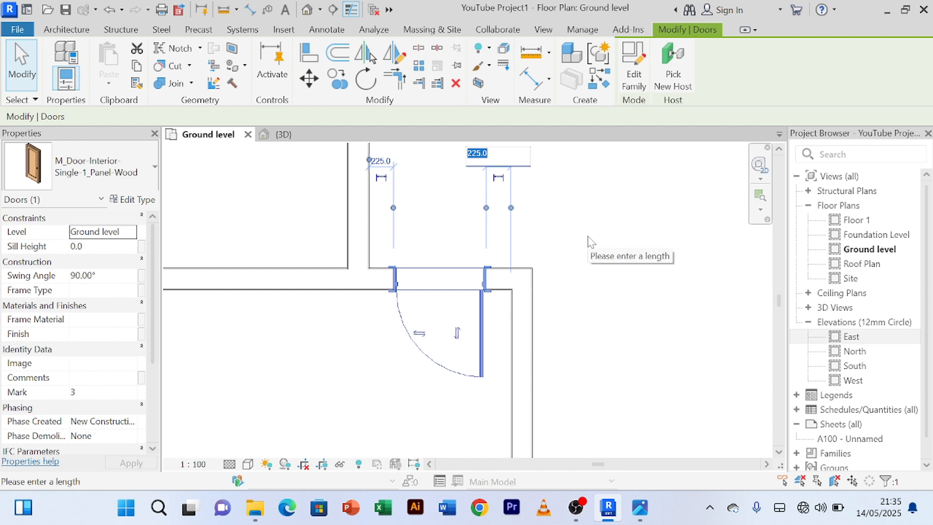
pyautogui.write('100')
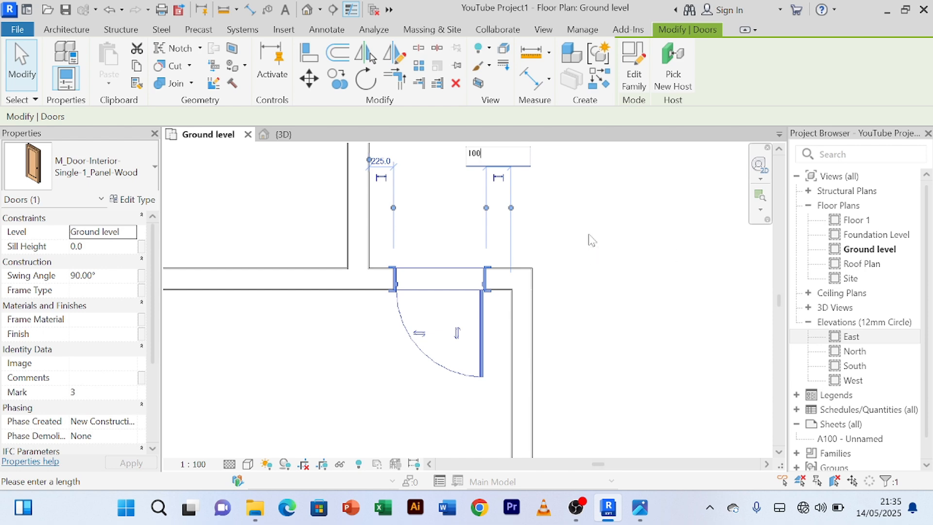
pyautogui.press('Return')
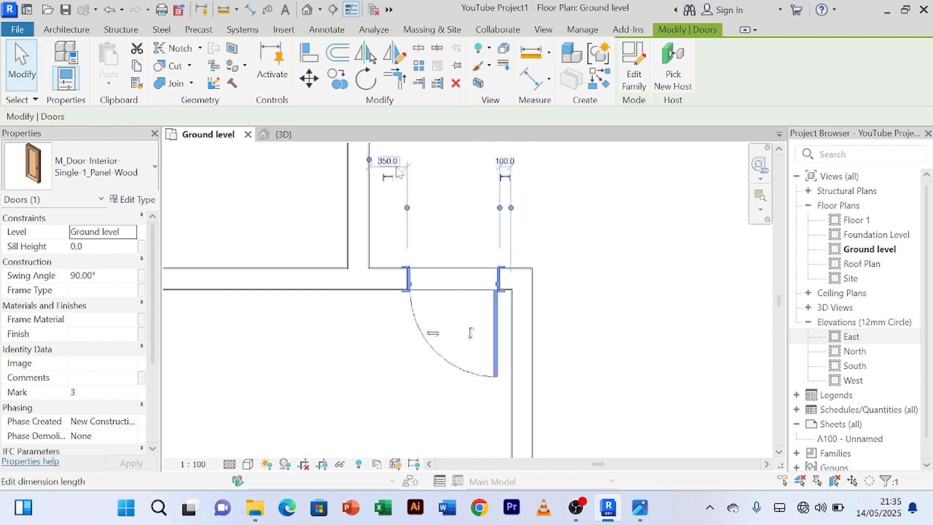
pyautogui.click(551, 201)
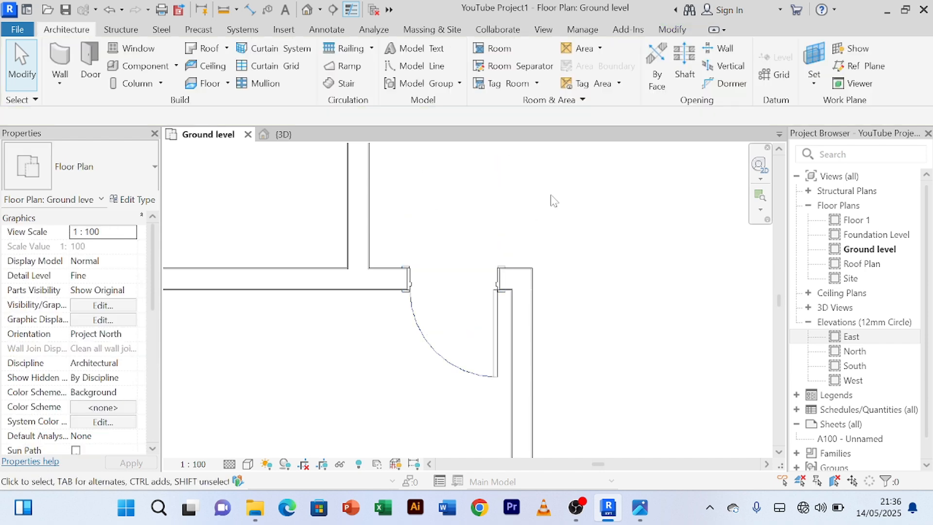
pyautogui.scroll(-5, 571, 288)
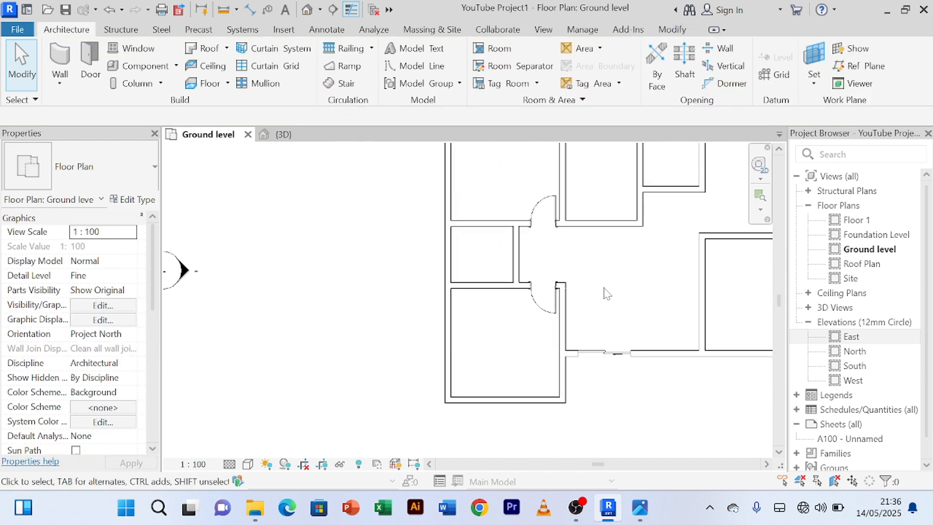
# Step: Examine the two room doors in plan and check the model in the 3D view, then return to the ground level plan
pyautogui.moveTo(604, 291); pyautogui.dragTo(564, 350, button='middle')
pyautogui.scroll(2, 525, 304)
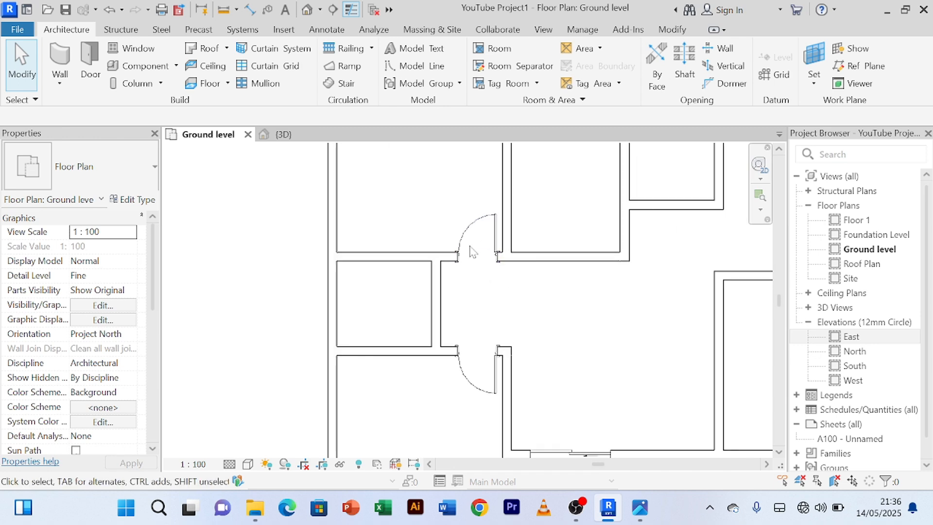
pyautogui.scroll(-2, 540, 326)
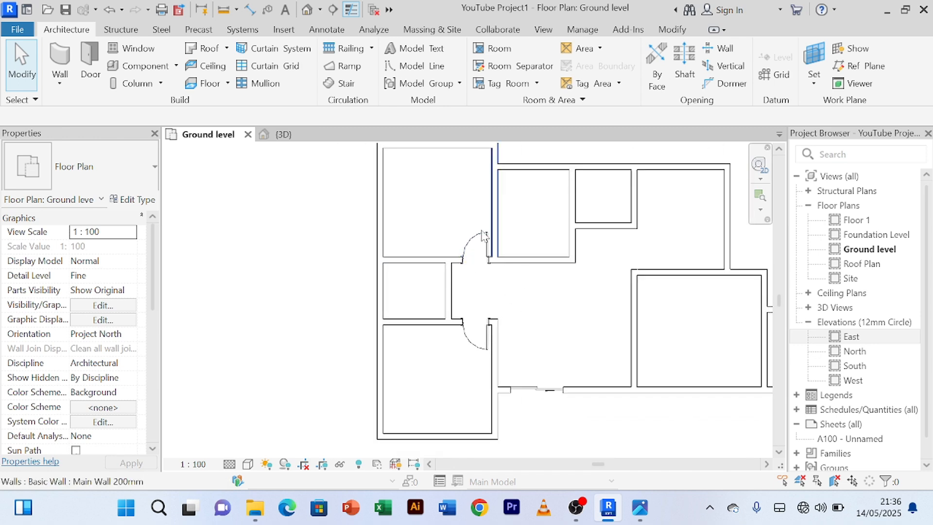
pyautogui.click(307, 135)
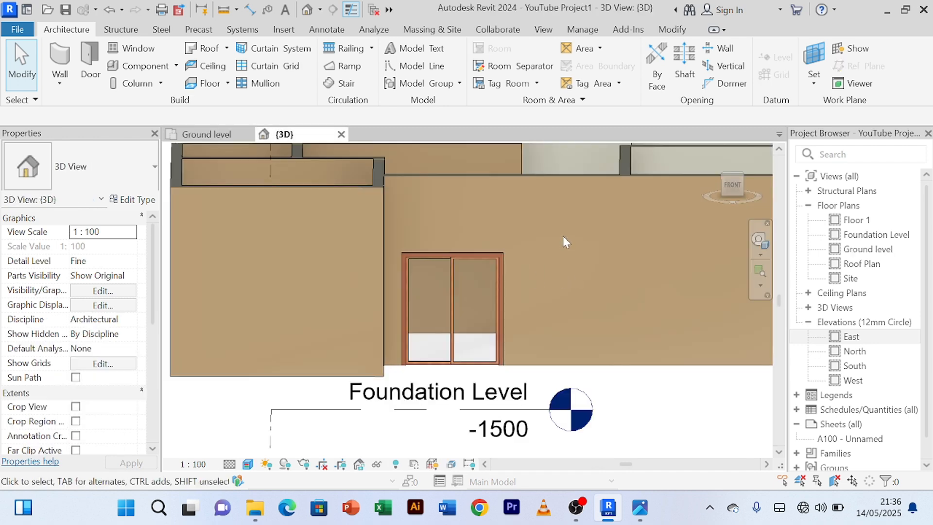
pyautogui.keyDown('shift'); pyautogui.moveTo(564, 238); pyautogui.dragTo(573, 327, button='middle'); pyautogui.keyUp('shift')
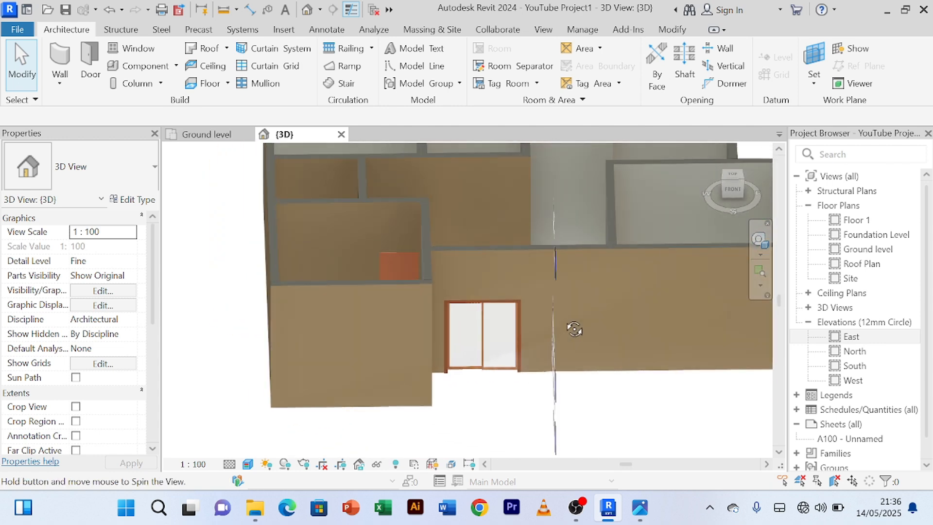
pyautogui.click(190, 136)
pyautogui.scroll(1, 558, 302)
pyautogui.scroll(-3, 559, 301)
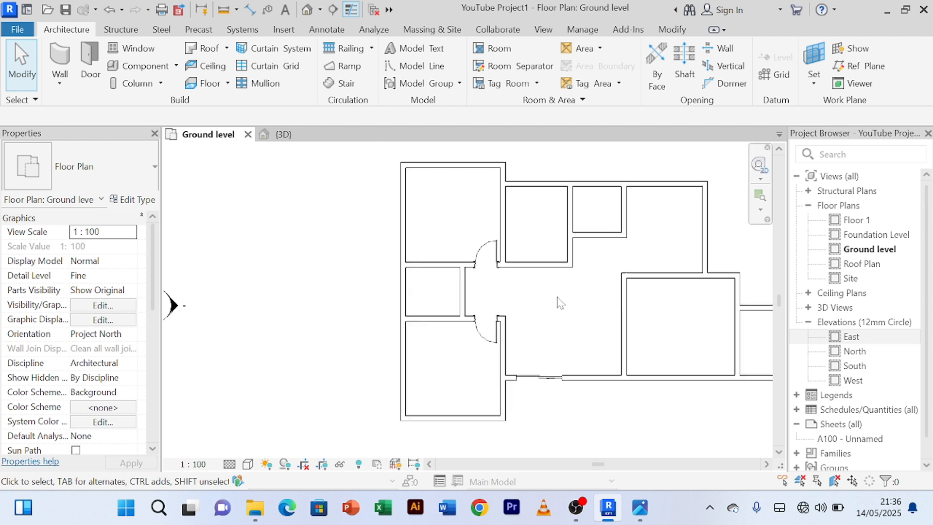
pyautogui.moveTo(554, 314); pyautogui.dragTo(495, 320, button='middle')
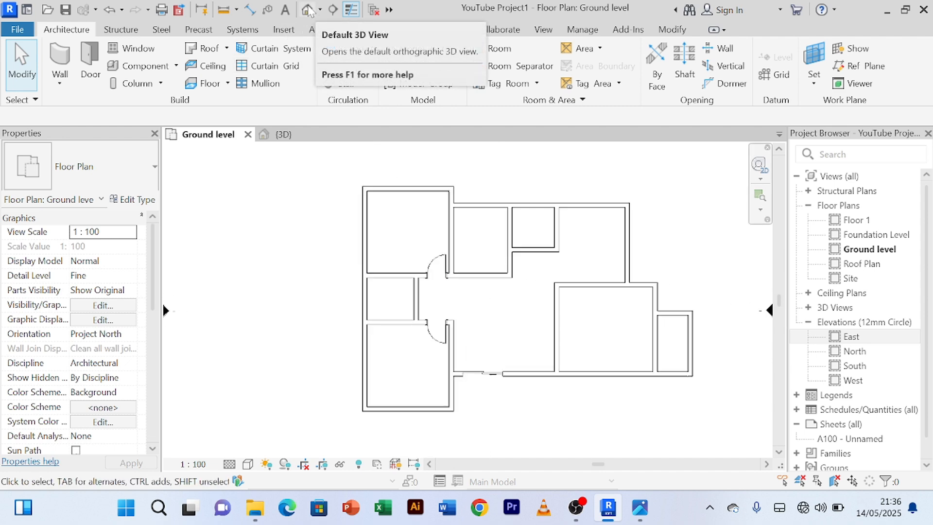
pyautogui.click(321, 10)
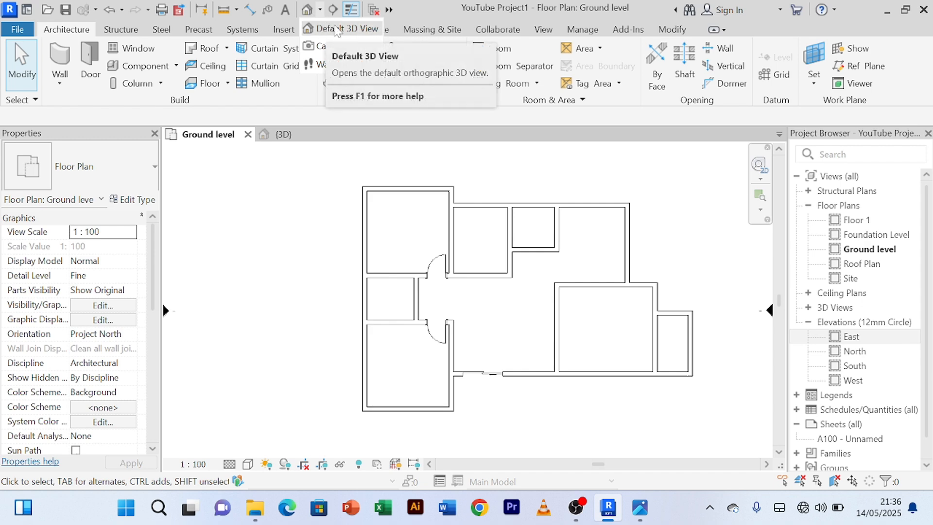
pyautogui.click(293, 140)
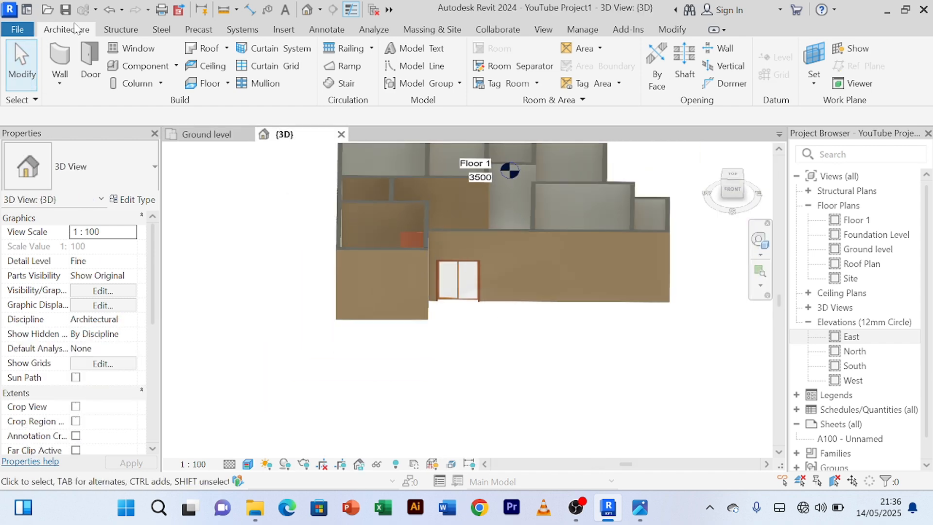
pyautogui.click(213, 138)
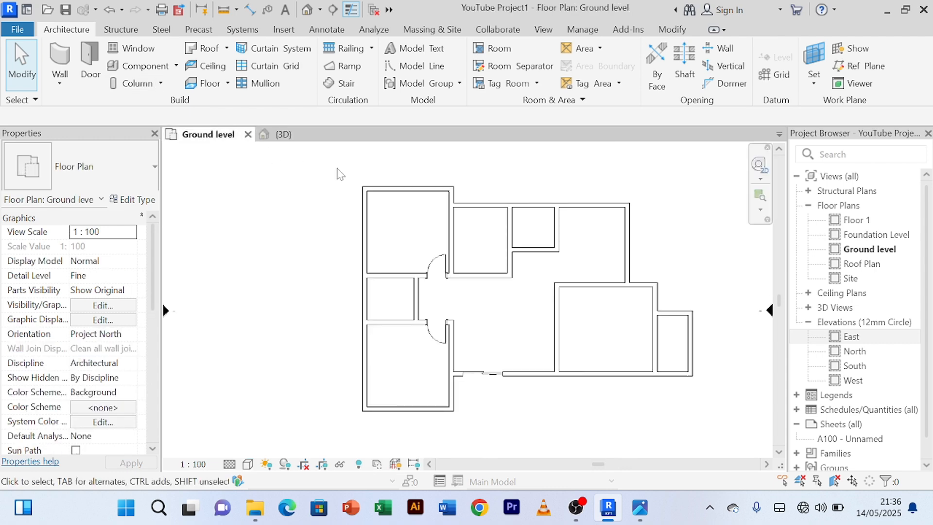
pyautogui.scroll(4, 484, 309)
pyautogui.scroll(-2, 452, 277)
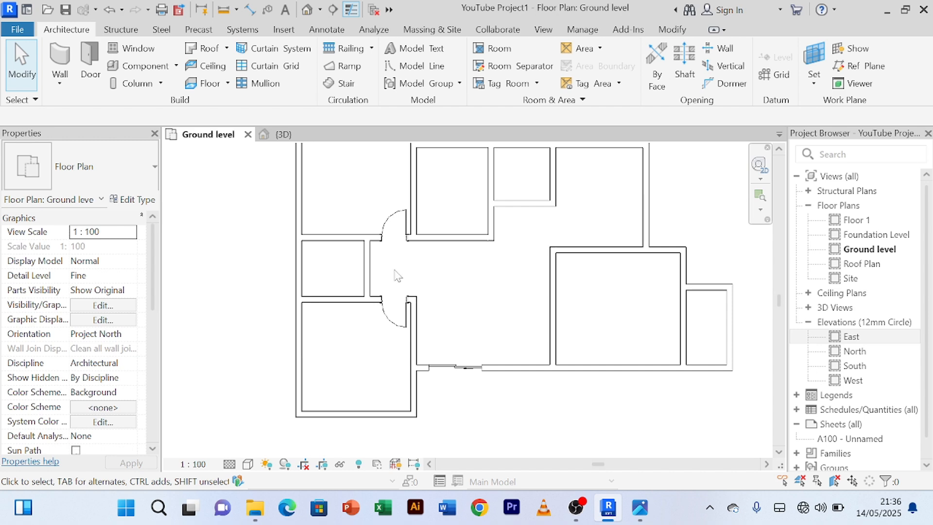
pyautogui.scroll(-2, 399, 275)
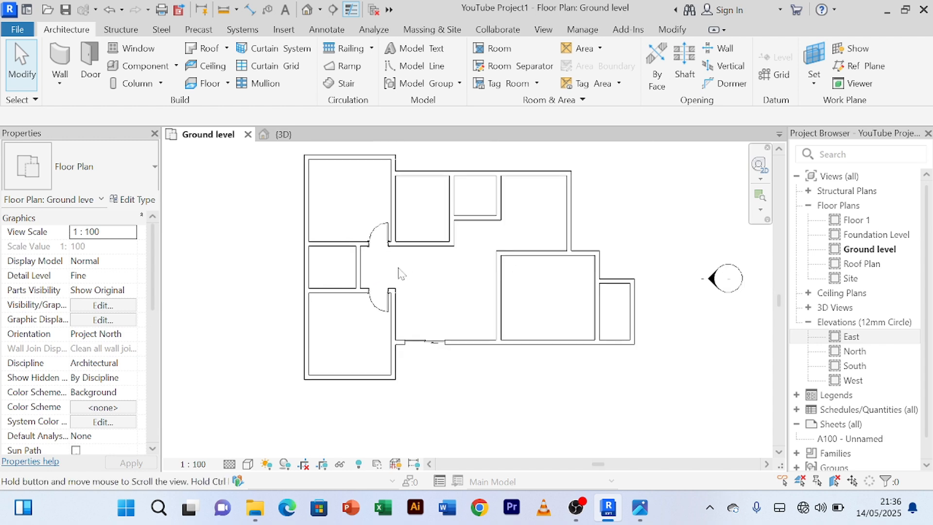
pyautogui.scroll(2, 399, 275)
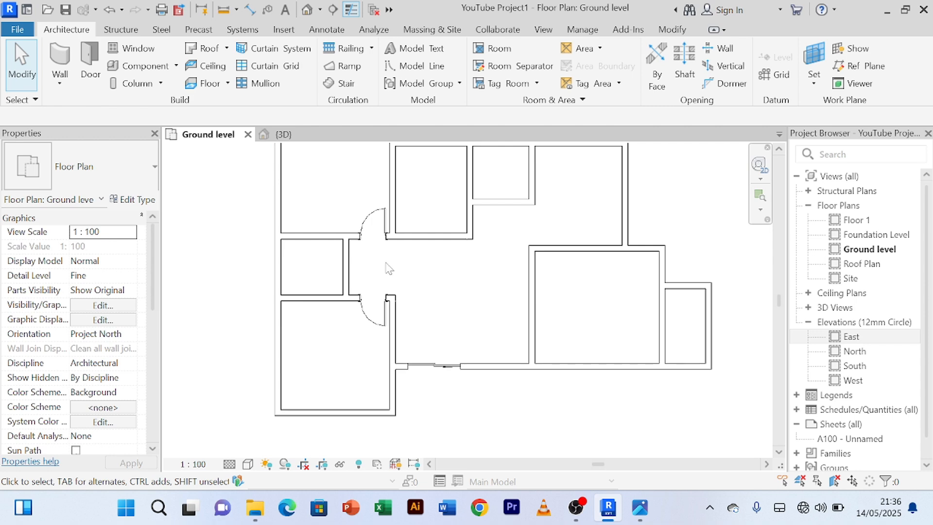
pyautogui.scroll(-1, 389, 268)
pyautogui.moveTo(388, 267); pyautogui.dragTo(384, 277, button='middle')
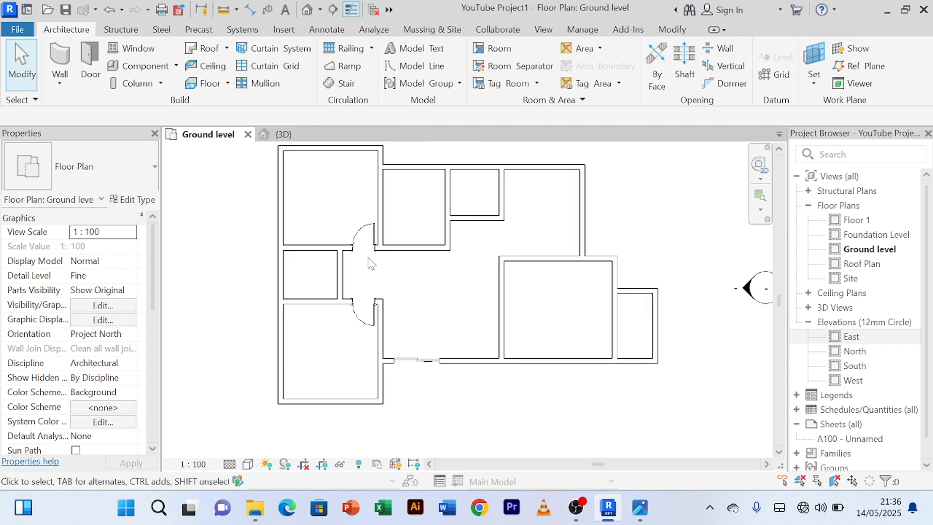
pyautogui.scroll(1, 368, 233)
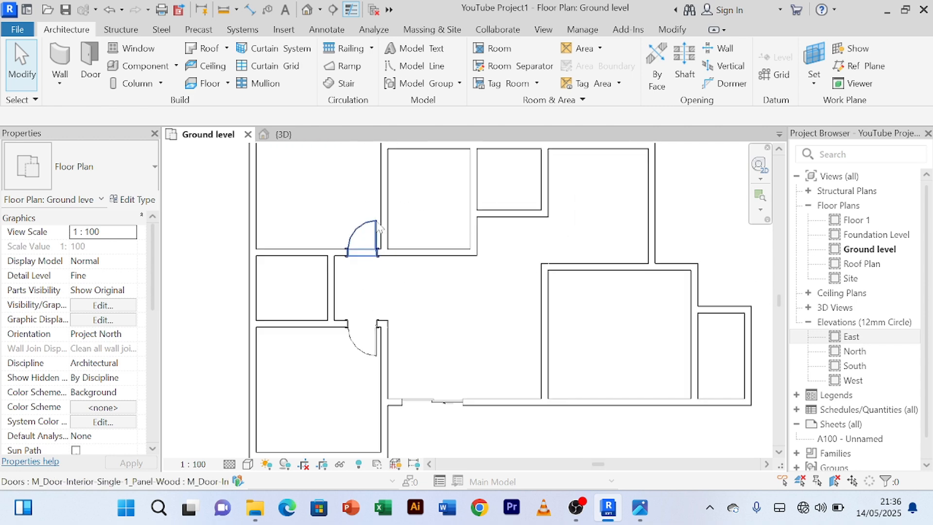
# Step: Create a door similar to the northwest room's in the small west room's east wall, swinging inward, about 200 mm from the passage's south wall
pyautogui.click(379, 228)
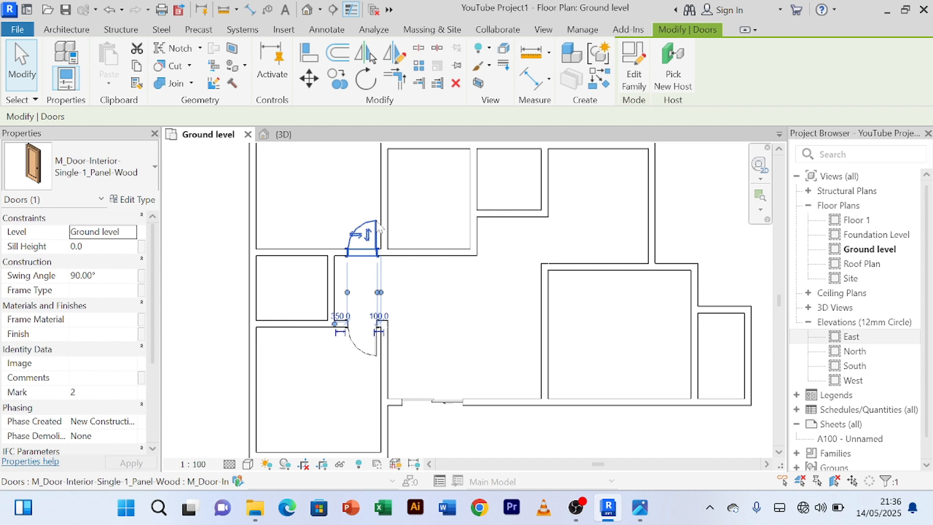
pyautogui.click(603, 86)
pyautogui.scroll(2, 332, 283)
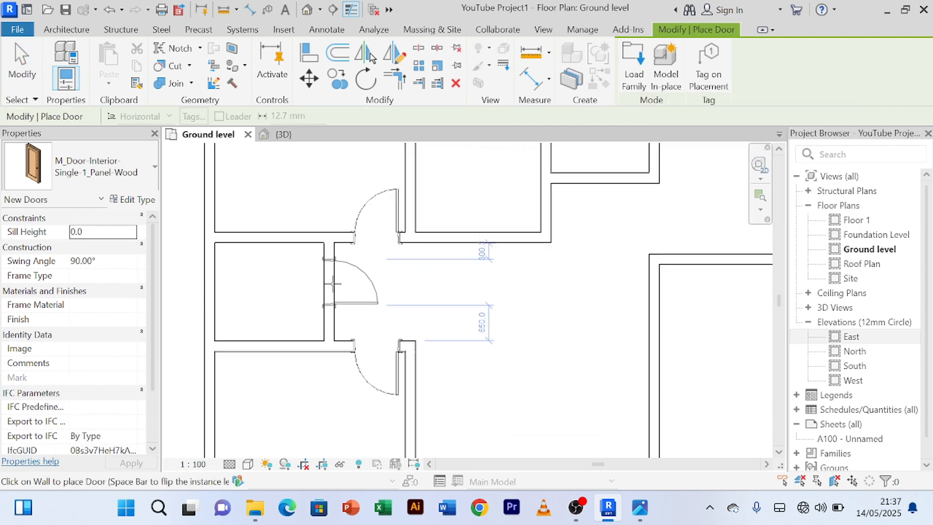
pyautogui.scroll(2, 333, 284)
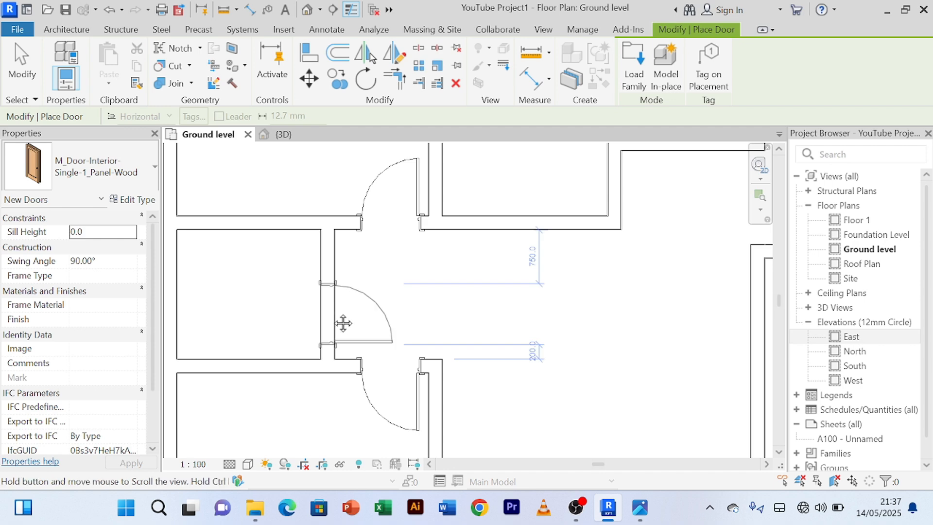
pyautogui.moveTo(344, 323); pyautogui.dragTo(396, 301, button='middle')
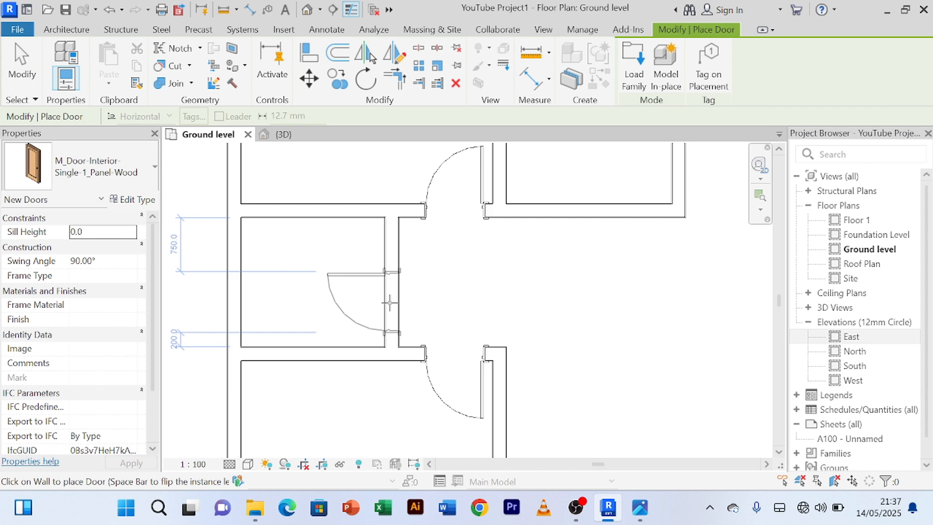
pyautogui.click(390, 303)
pyautogui.scroll(-2, 578, 291)
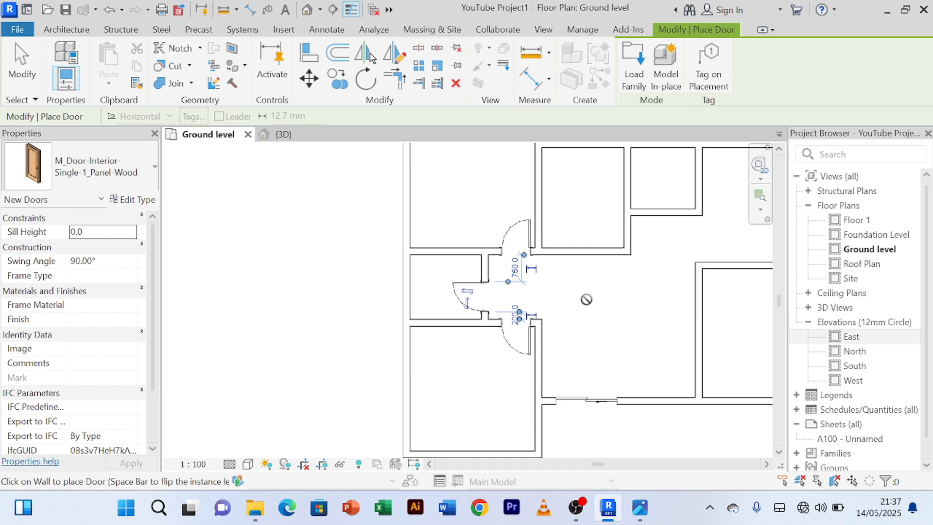
pyautogui.scroll(-3, 586, 303)
pyautogui.scroll(3, 549, 293)
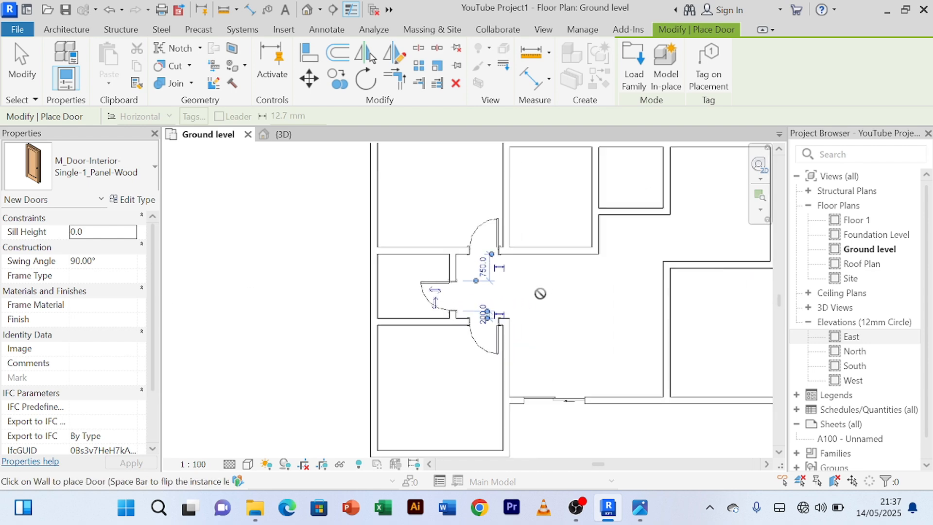
pyautogui.rightClick(540, 297)
pyautogui.click(538, 272)
pyautogui.rightClick(582, 280)
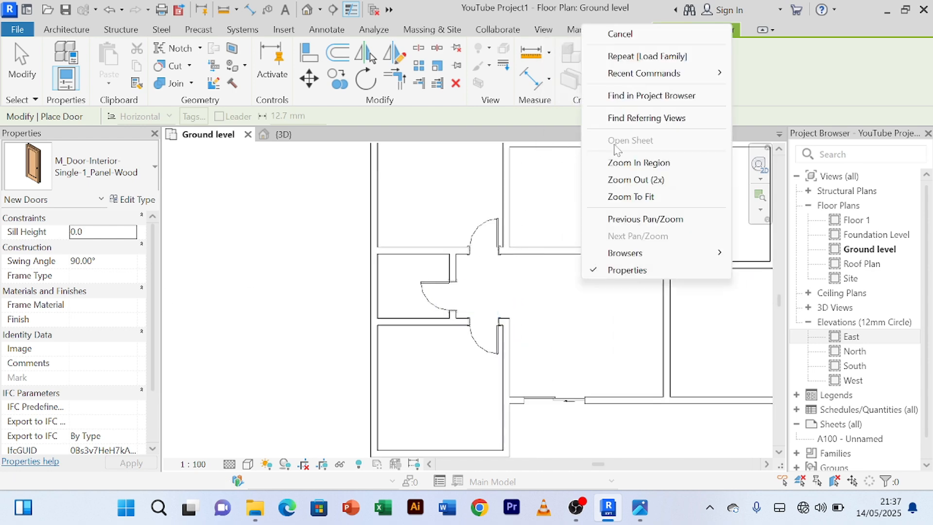
pyautogui.click(615, 36)
# Step: Flip the hand of the small west room's door so it hinges on the south side, and deselect it
pyautogui.scroll(4, 398, 295)
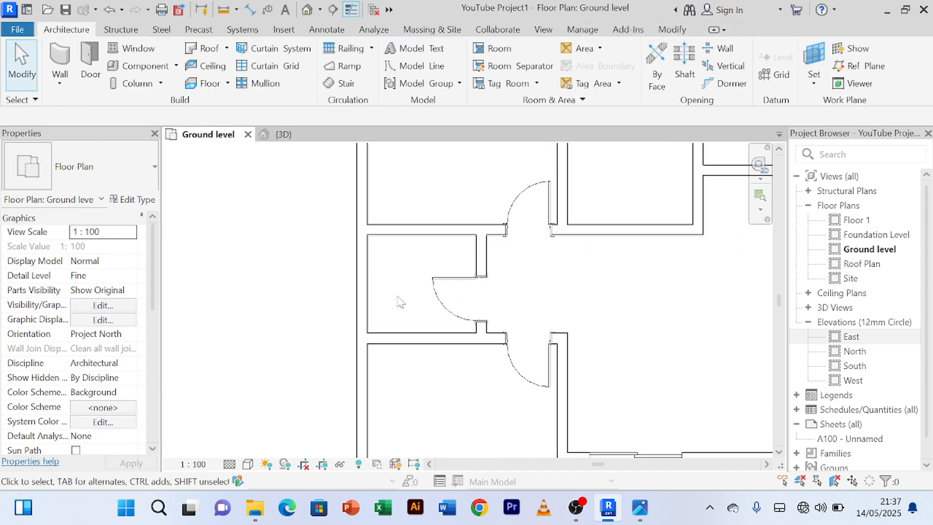
pyautogui.click(472, 275)
pyautogui.click(484, 313)
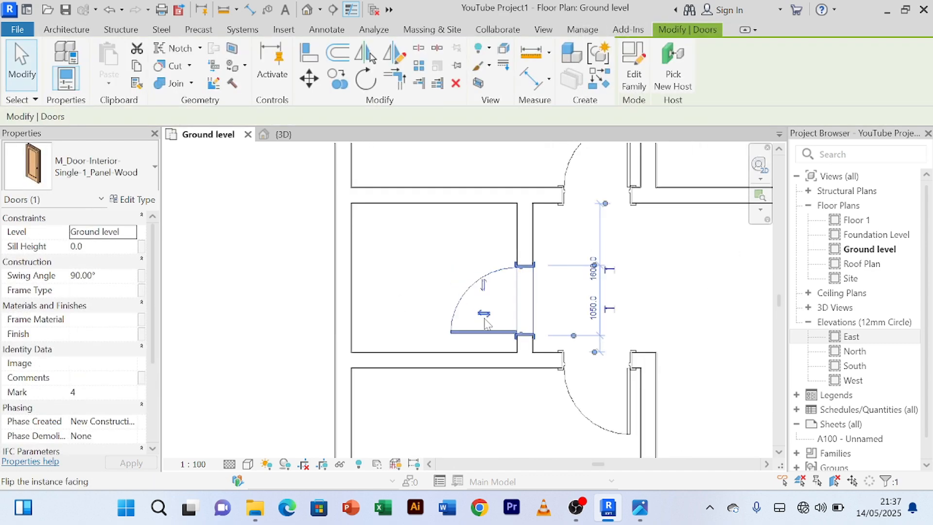
pyautogui.scroll(2, 650, 322)
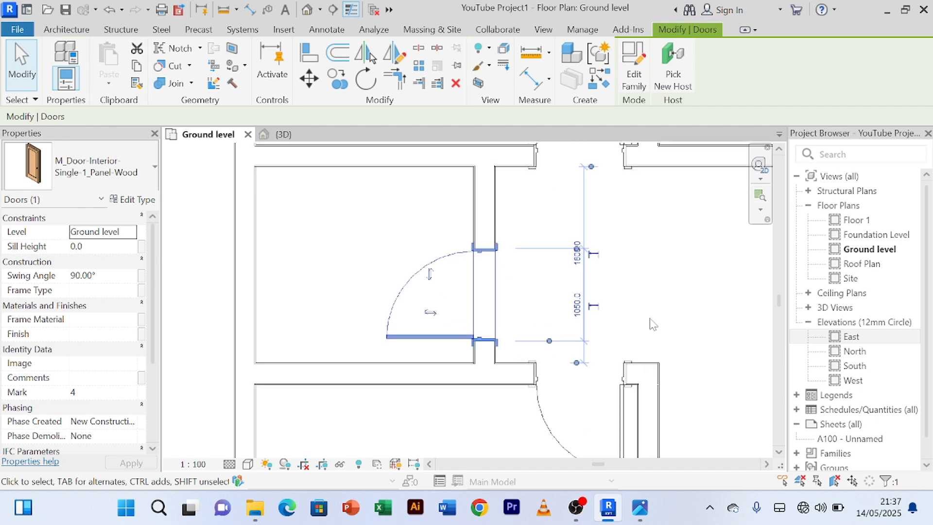
pyautogui.scroll(1, 653, 324)
pyautogui.click(653, 324)
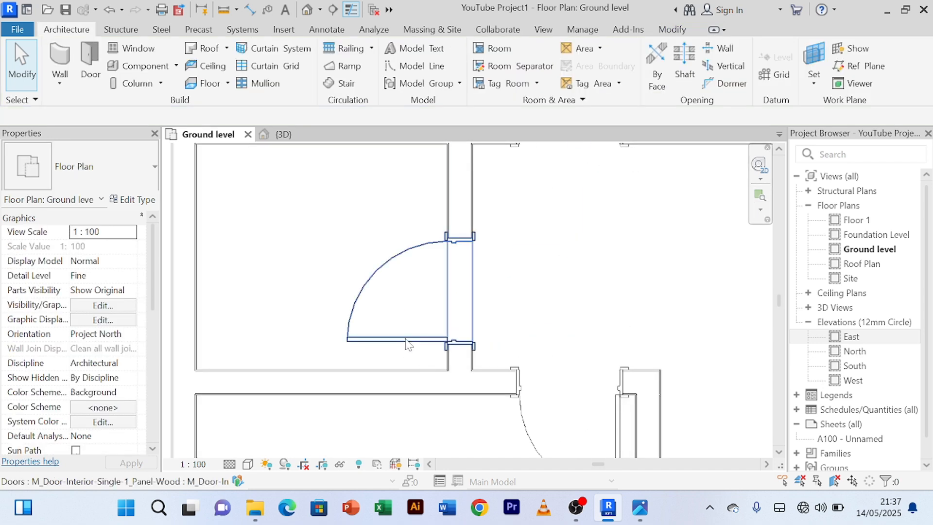
# Step: Set the small west room door's distance to the passage's south wall to 100 mm and deselect it
pyautogui.click(423, 339)
pyautogui.click(537, 361)
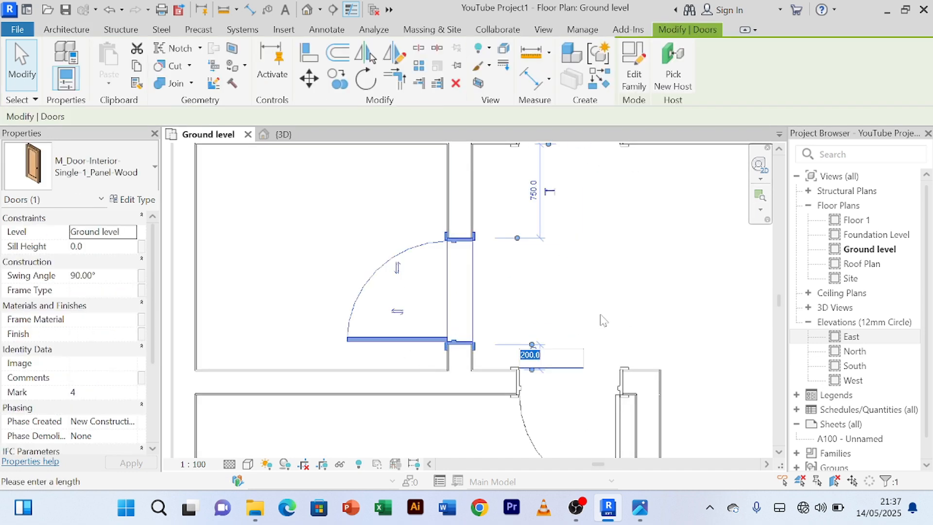
pyautogui.write('100')
pyautogui.press('Return')
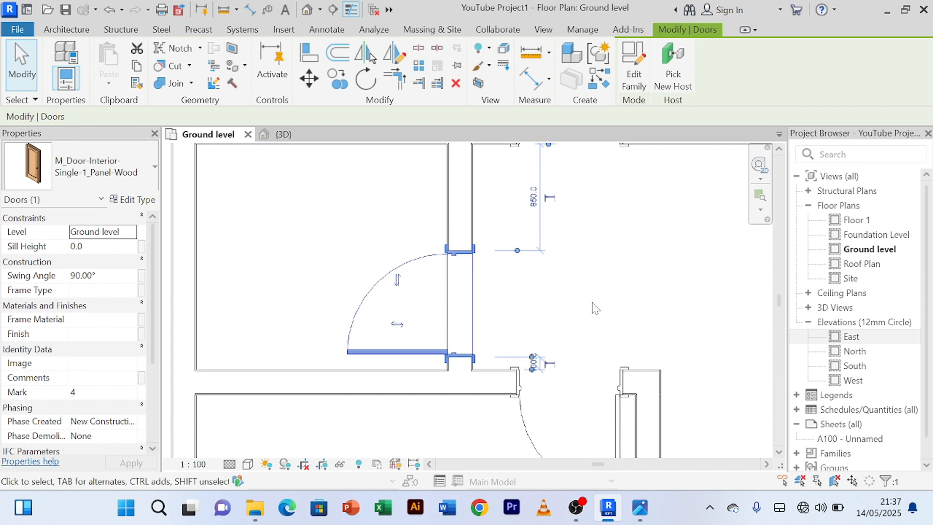
pyautogui.click(599, 300)
# Step: Examine the three doors around the passage and the remaining rooms of the ground level plan
pyautogui.scroll(-6, 608, 299)
pyautogui.moveTo(611, 300); pyautogui.dragTo(548, 340, button='middle')
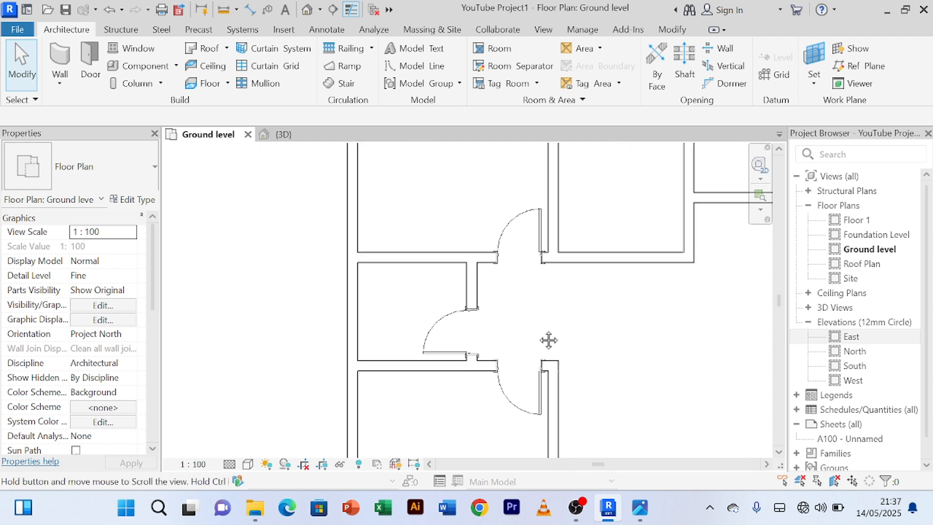
pyautogui.scroll(2, 428, 315)
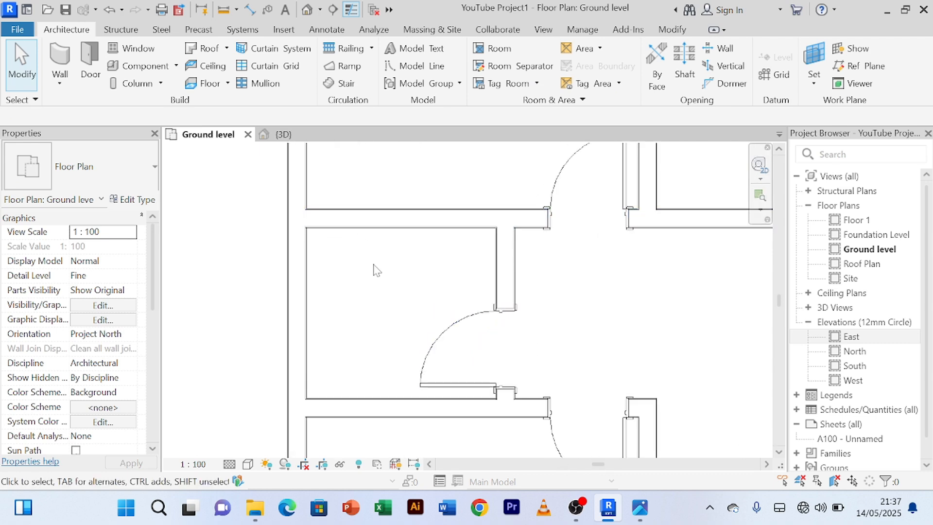
pyautogui.scroll(-2, 353, 251)
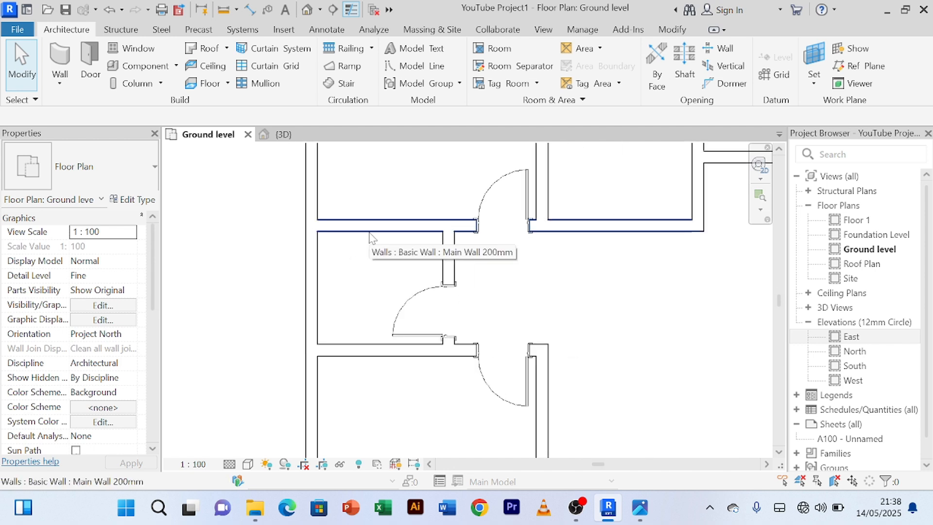
pyautogui.scroll(-2, 632, 308)
pyautogui.moveTo(641, 306); pyautogui.dragTo(524, 316, button='middle')
pyautogui.scroll(3, 513, 305)
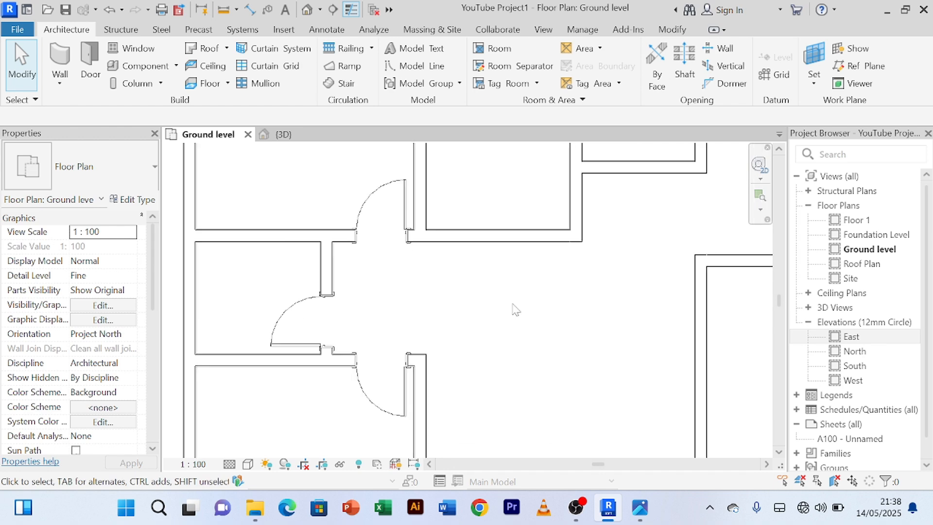
pyautogui.scroll(-3, 513, 305)
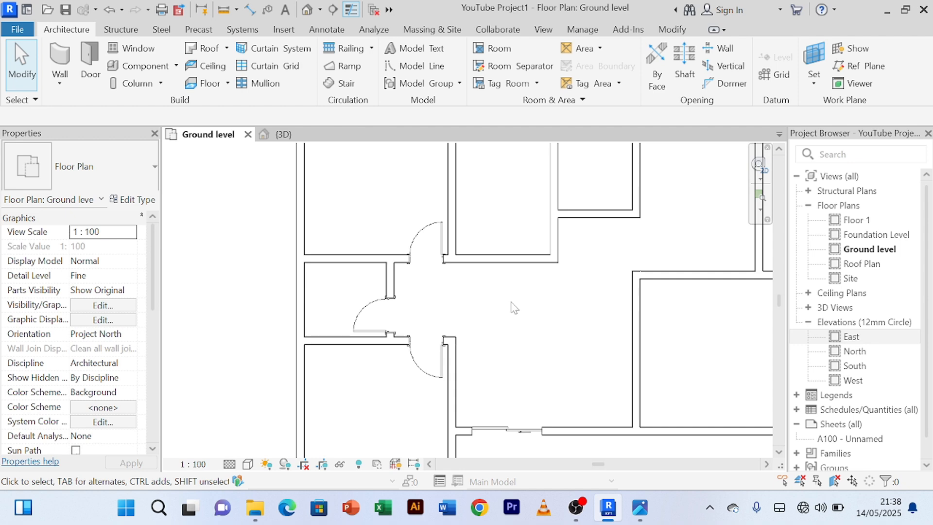
pyautogui.scroll(3, 484, 295)
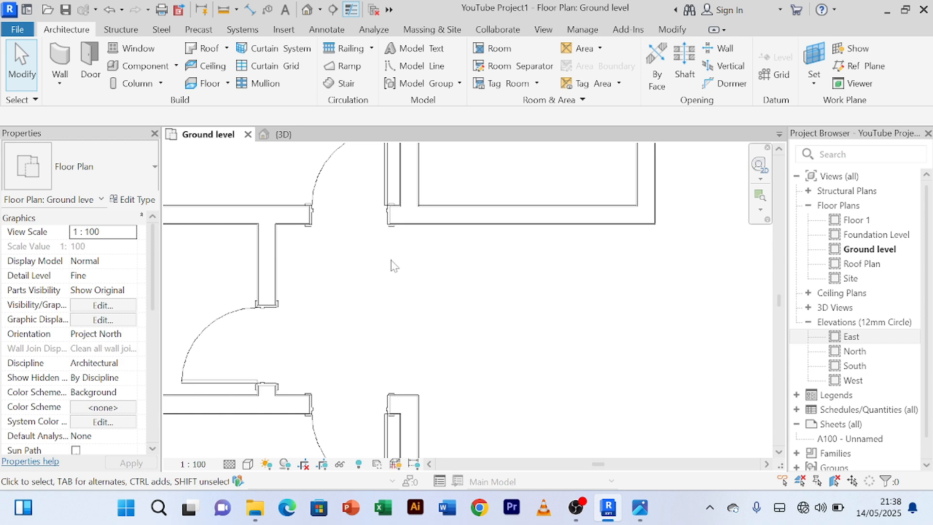
pyautogui.scroll(-2, 393, 266)
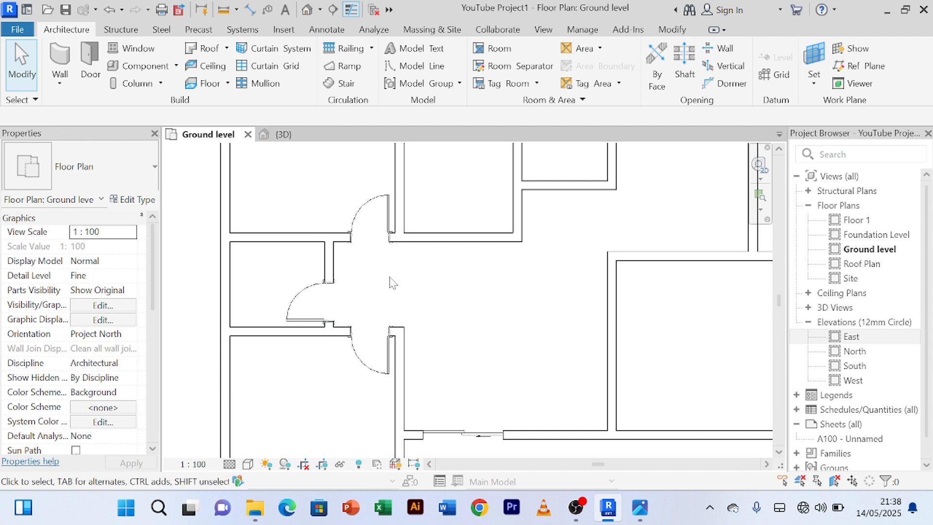
pyautogui.scroll(-2, 392, 282)
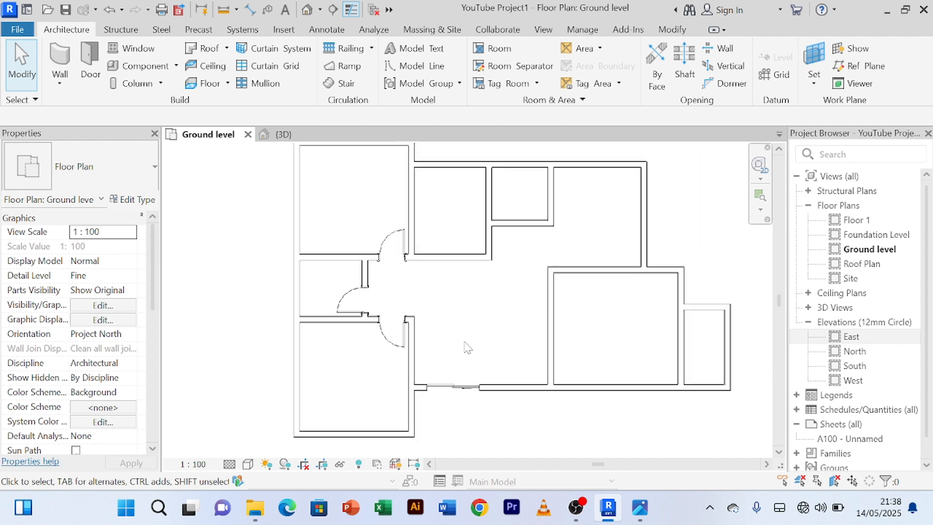
# Step: Examine the passage between the three doors and the wall bounding its north side
pyautogui.scroll(2, 467, 343)
pyautogui.moveTo(482, 279); pyautogui.dragTo(502, 313, button='middle')
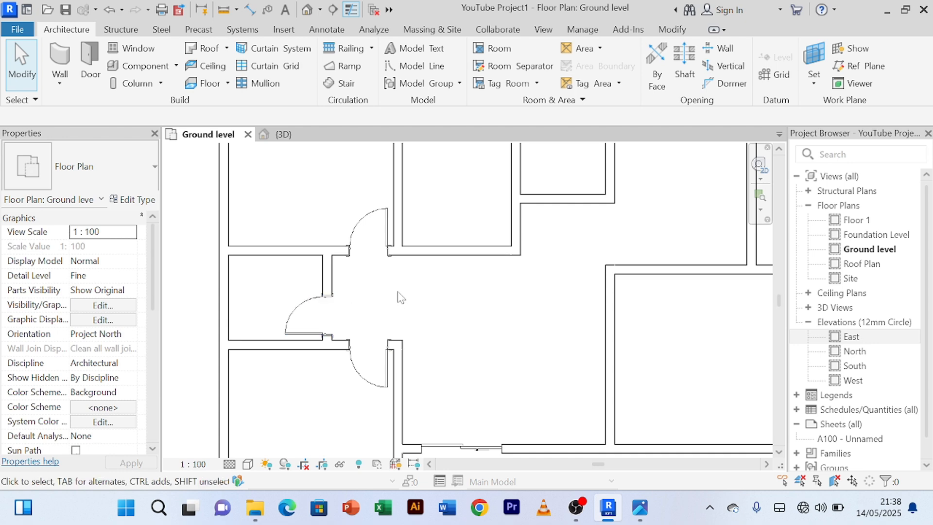
pyautogui.scroll(-2, 395, 330)
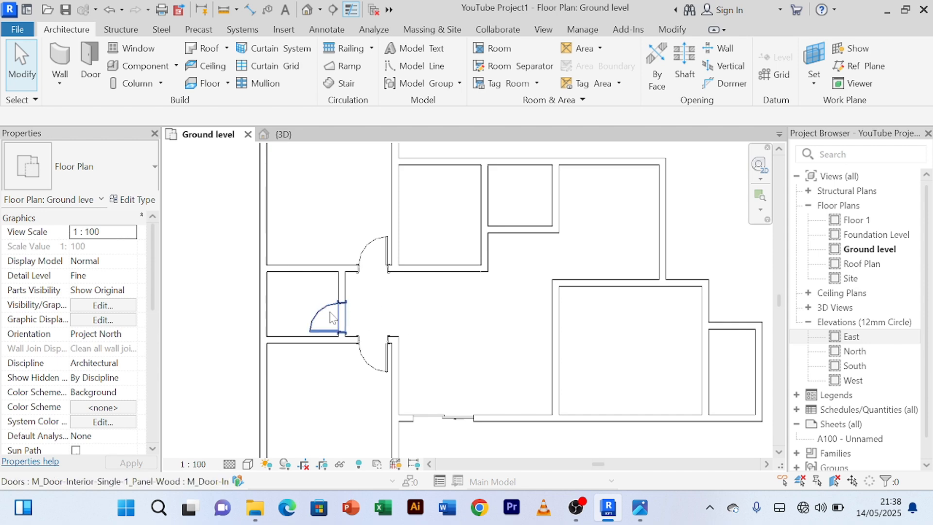
pyautogui.moveTo(417, 297); pyautogui.dragTo(414, 304, button='middle')
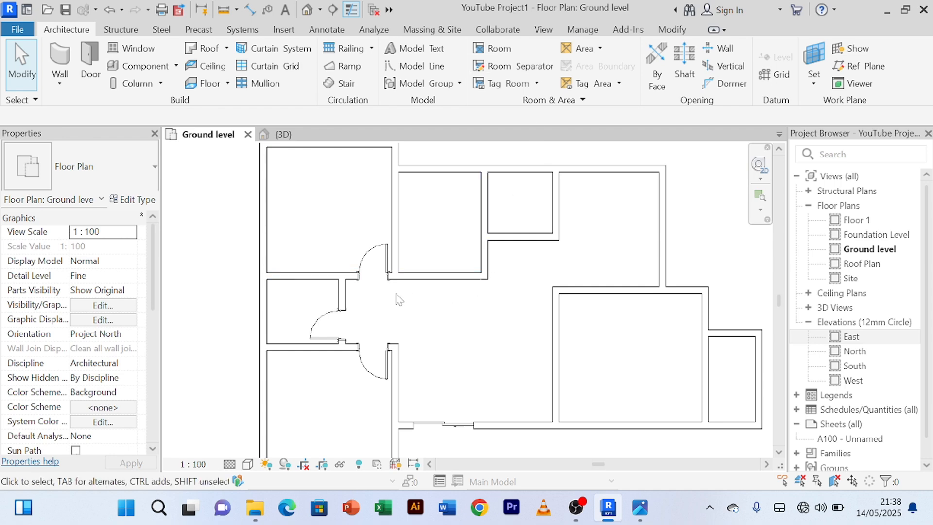
pyautogui.scroll(2, 399, 347)
pyautogui.scroll(2, 402, 349)
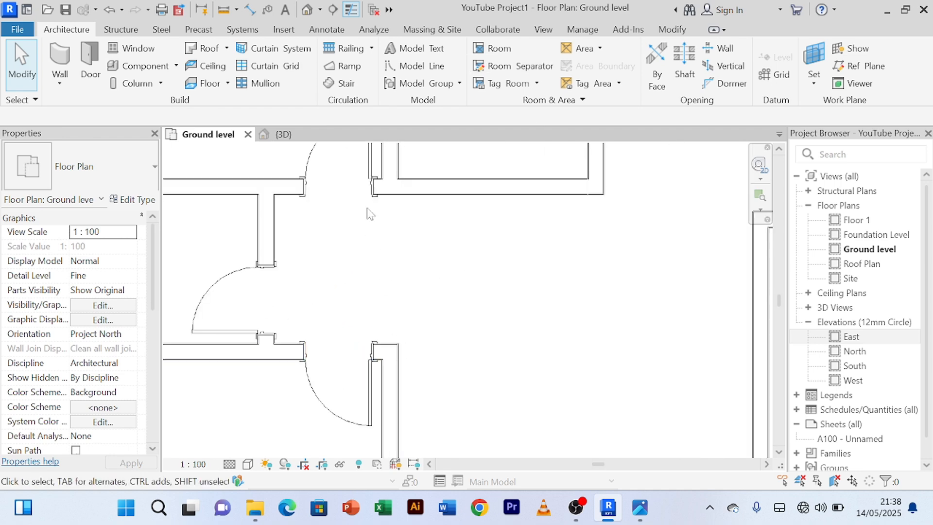
pyautogui.moveTo(402, 271); pyautogui.dragTo(407, 290, button='middle')
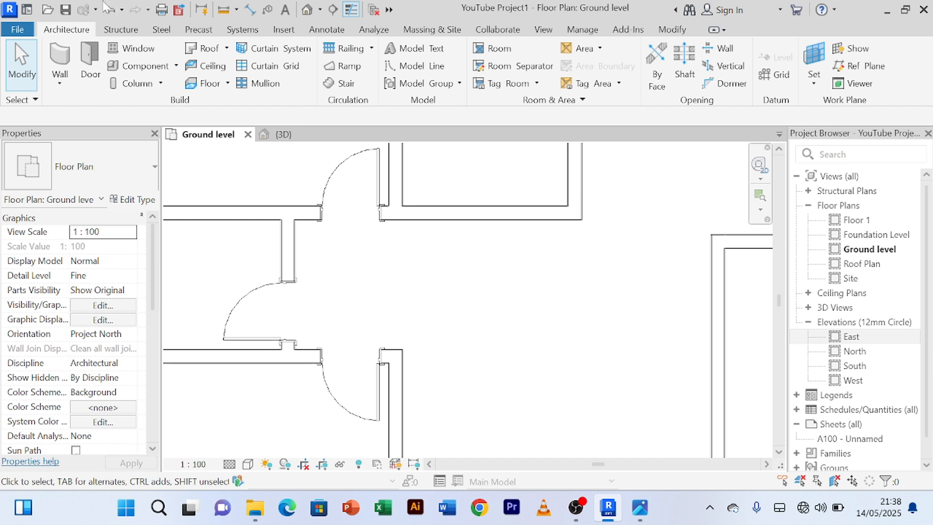
pyautogui.click(444, 222)
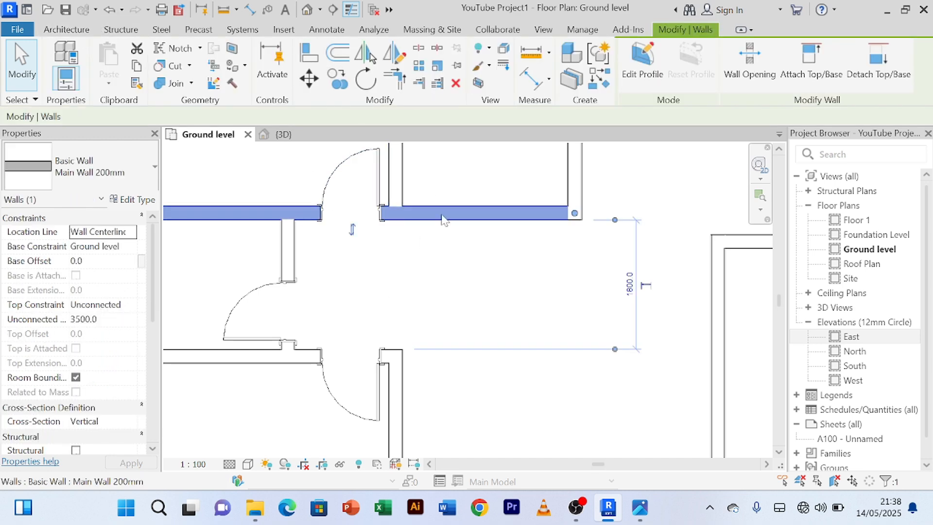
pyautogui.click(505, 285)
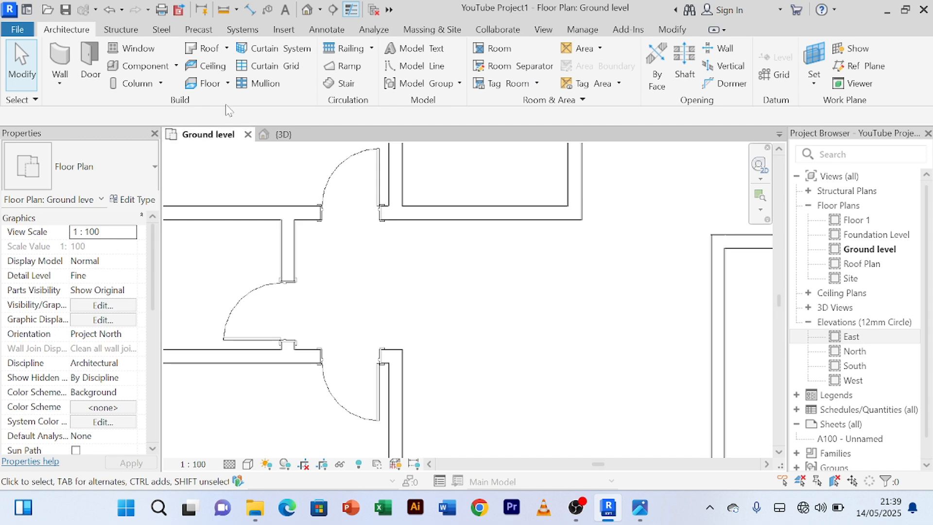
# Step: Add an aligned dimension across the passage's open east end, between the facing sides of its north and south walls
pyautogui.click(483, 217)
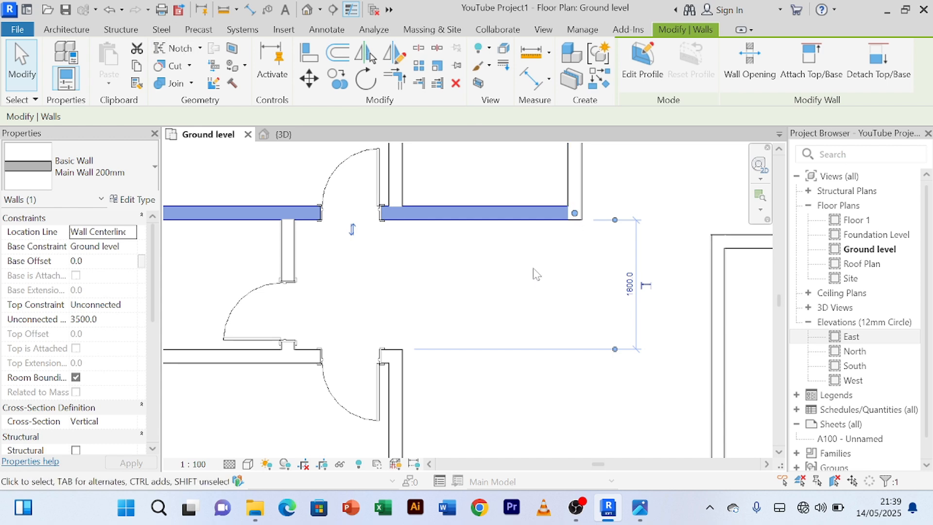
pyautogui.click(533, 78)
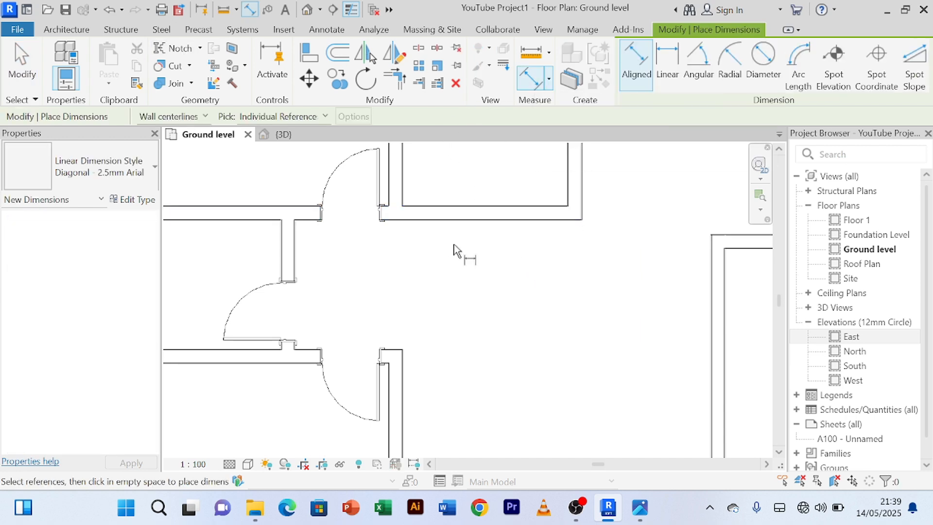
pyautogui.click(400, 223)
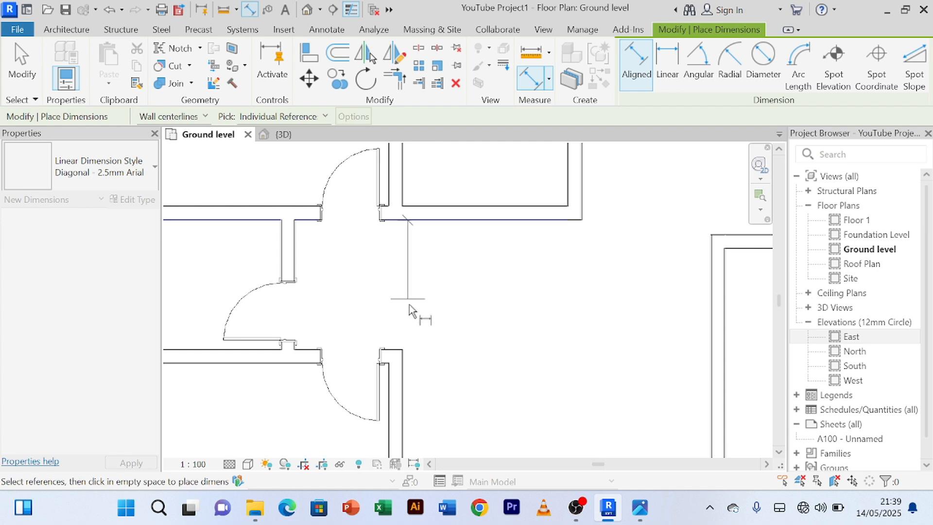
pyautogui.press('Tab')
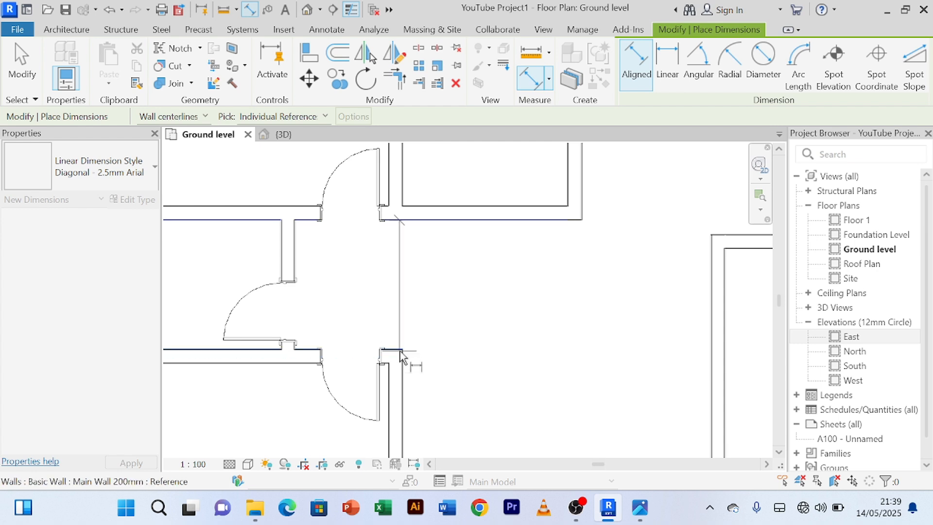
pyautogui.click(401, 358)
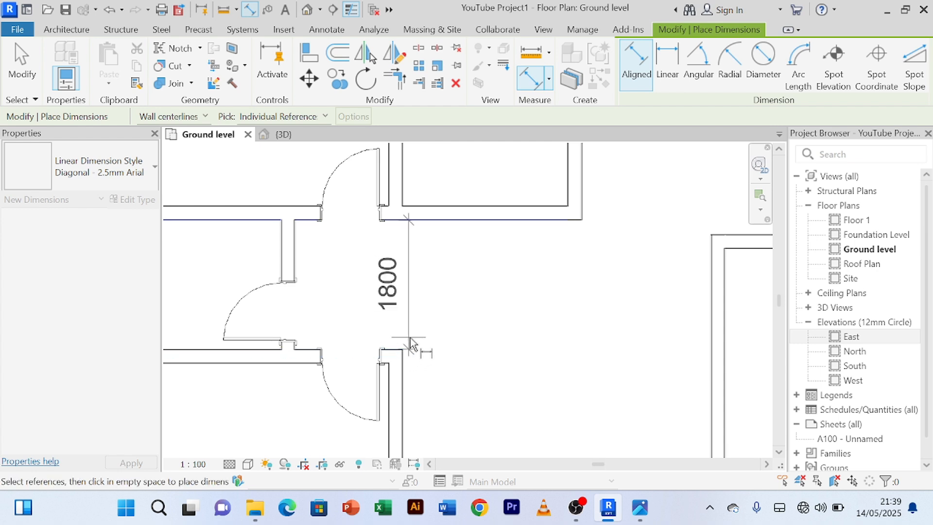
pyautogui.click(411, 343)
pyautogui.rightClick(541, 306)
pyautogui.click(581, 52)
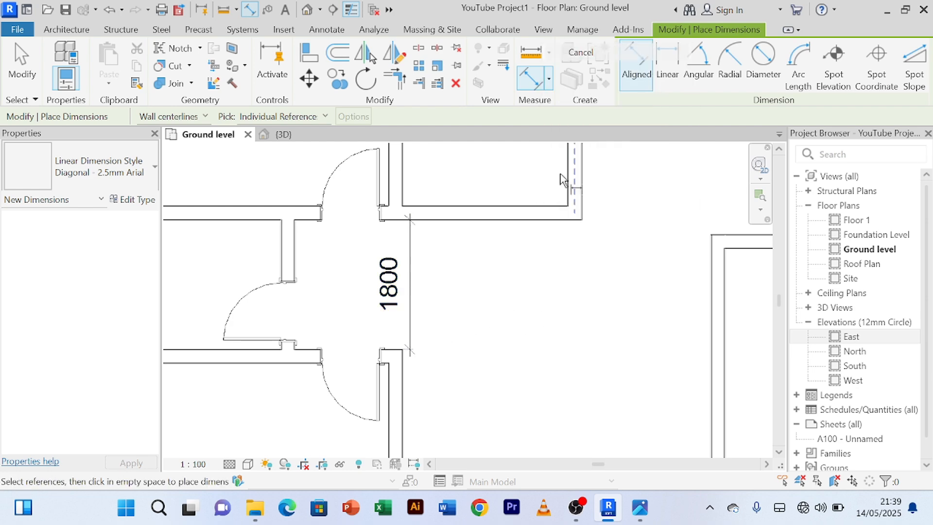
pyautogui.rightClick(544, 363)
pyautogui.click(589, 120)
pyautogui.rightClick(539, 319)
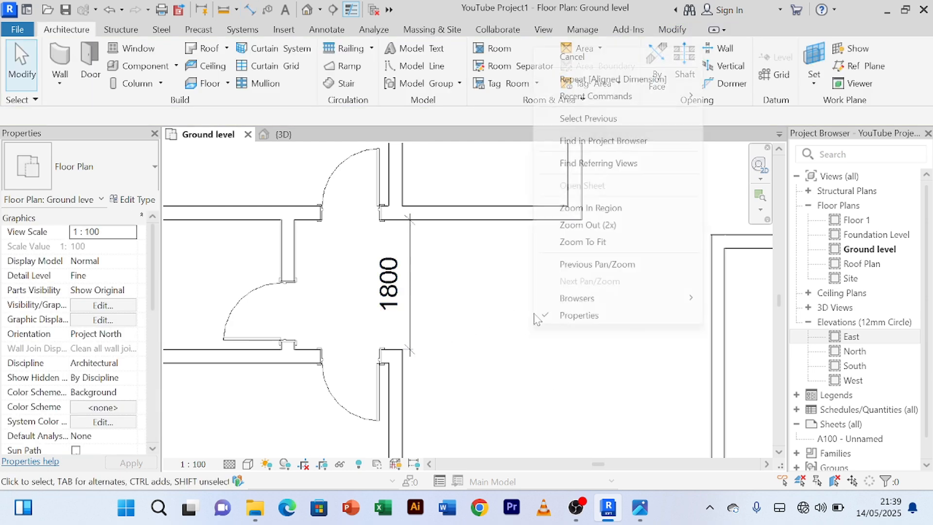
pyautogui.click(572, 57)
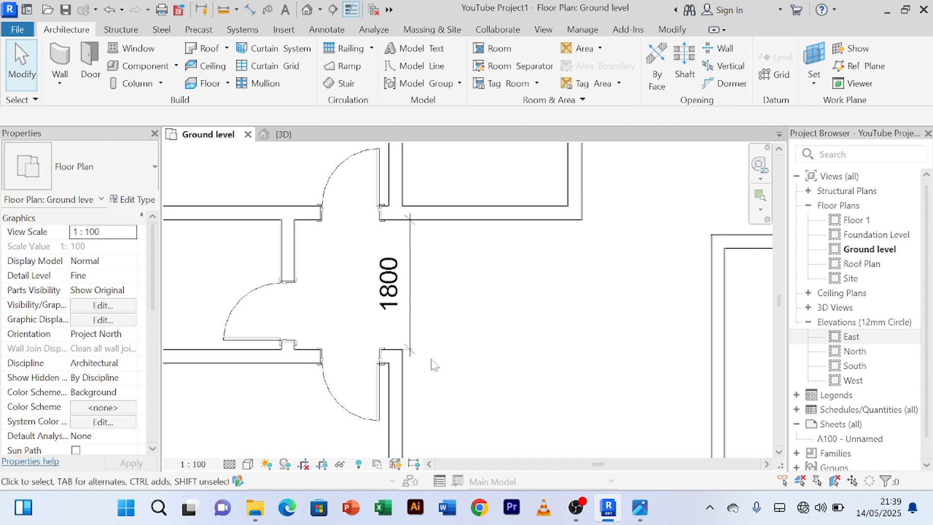
# Step: Extend the southwest room's east wall northward across the passage's east end, leaving an opening of about 1280 mm
pyautogui.moveTo(461, 367); pyautogui.dragTo(464, 380, button='middle')
pyautogui.scroll(1, 401, 394)
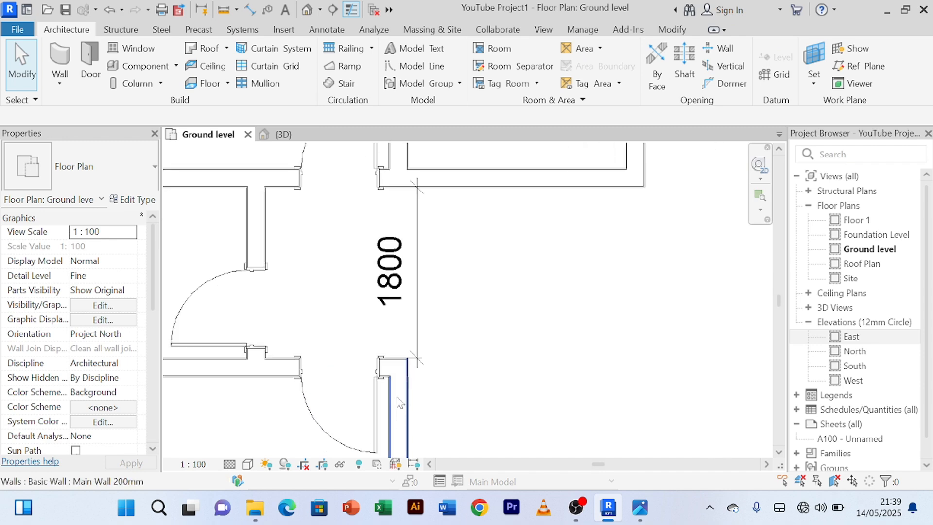
pyautogui.click(402, 398)
pyautogui.scroll(1, 400, 382)
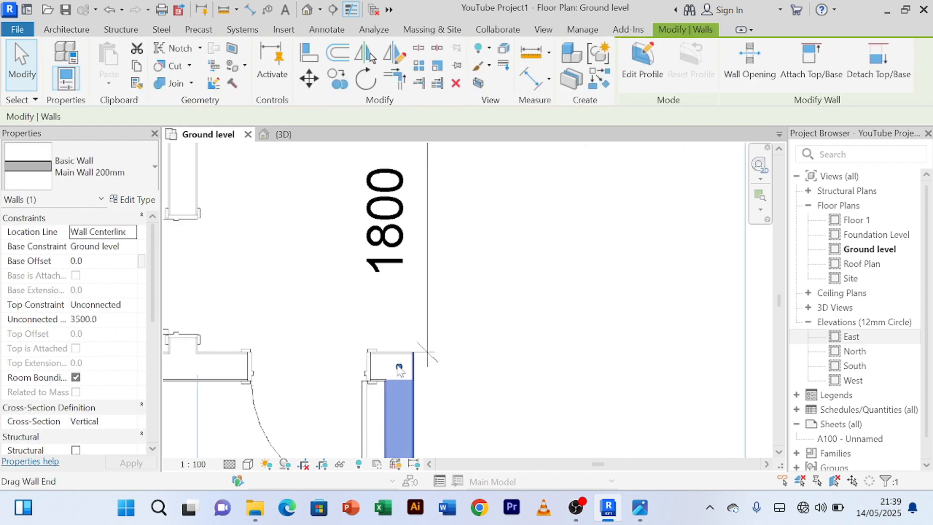
pyautogui.moveTo(400, 368); pyautogui.dragTo(400, 277)
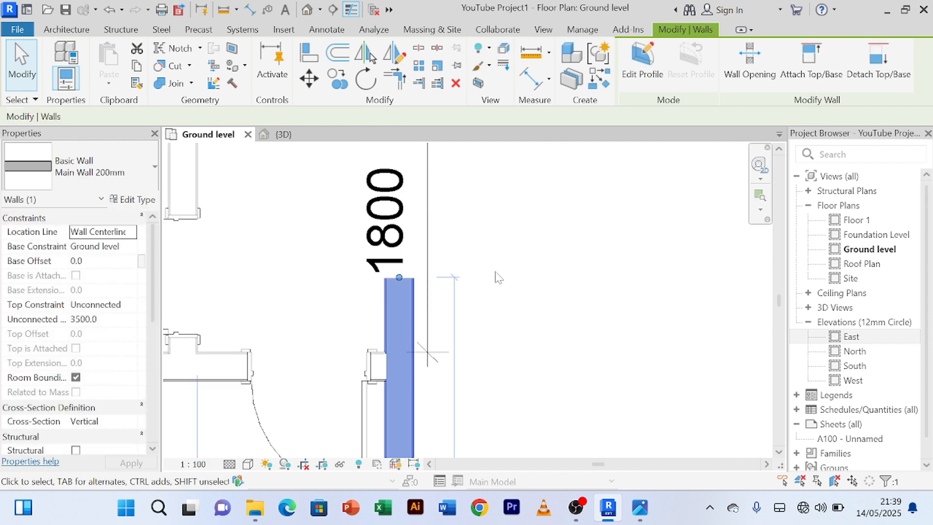
pyautogui.click(517, 265)
pyautogui.scroll(-1, 519, 267)
pyautogui.moveTo(527, 275); pyautogui.dragTo(505, 334, button='middle')
pyautogui.scroll(1, 437, 387)
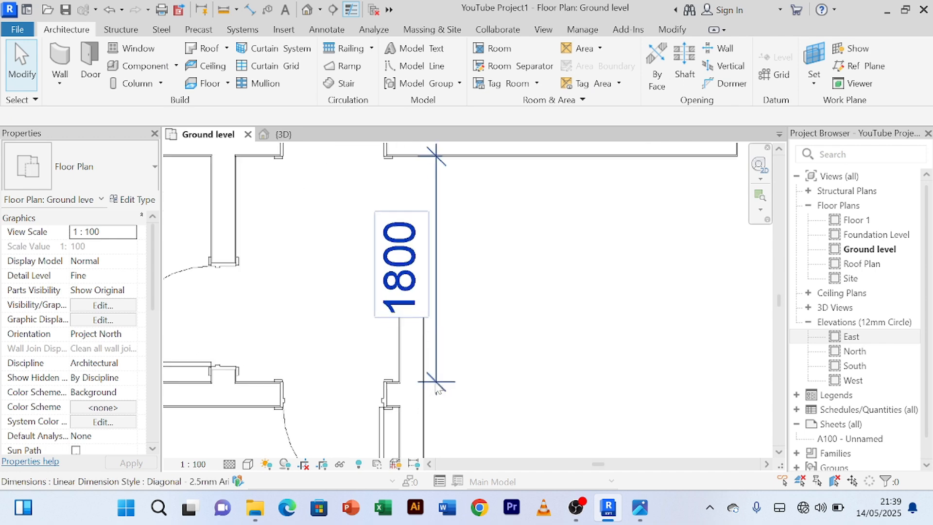
# Step: Try to shift the passage dimension's southern witness line, and delete the dimension
pyautogui.click(437, 388)
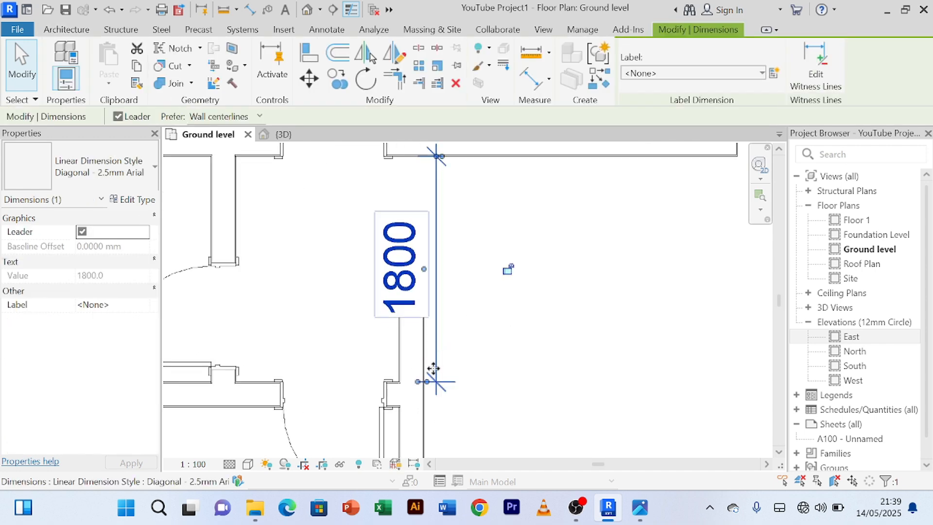
pyautogui.moveTo(435, 384); pyautogui.dragTo(436, 396)
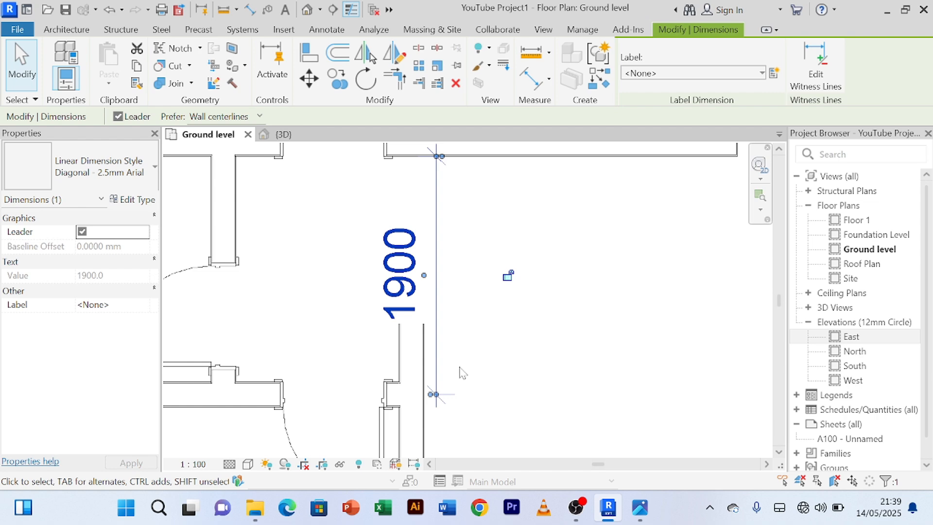
pyautogui.press('Delete')
# Step: Add an aligned dimension between the passage's north wall and the end of the extended wall
pyautogui.moveTo(454, 325); pyautogui.dragTo(491, 384, button='middle')
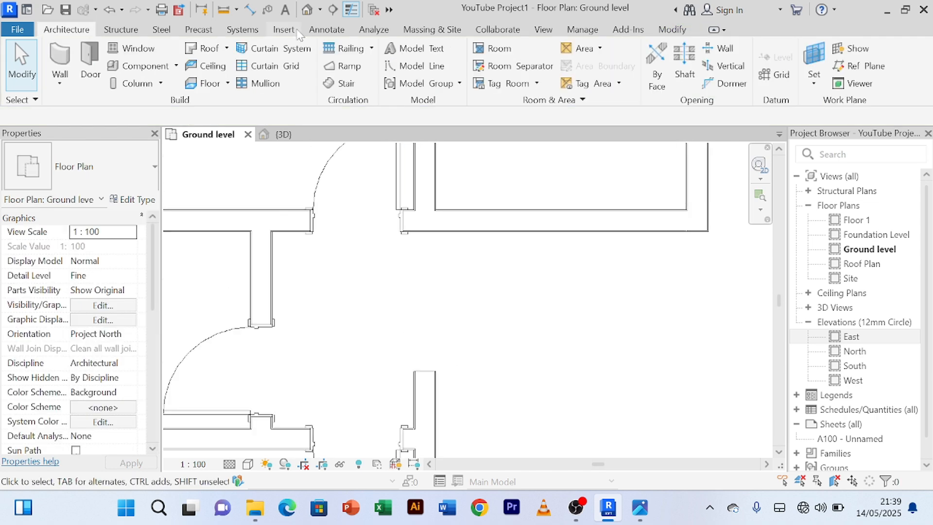
pyautogui.click(250, 10)
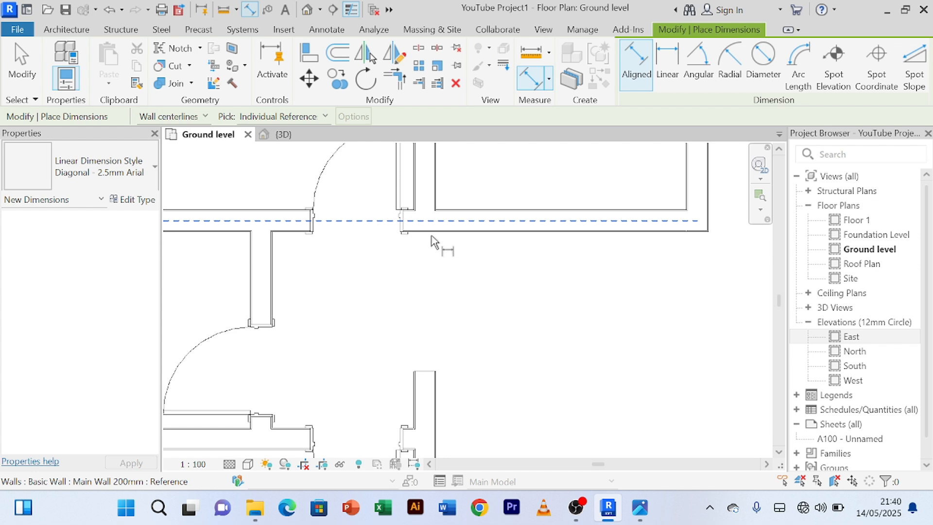
pyautogui.click(434, 243)
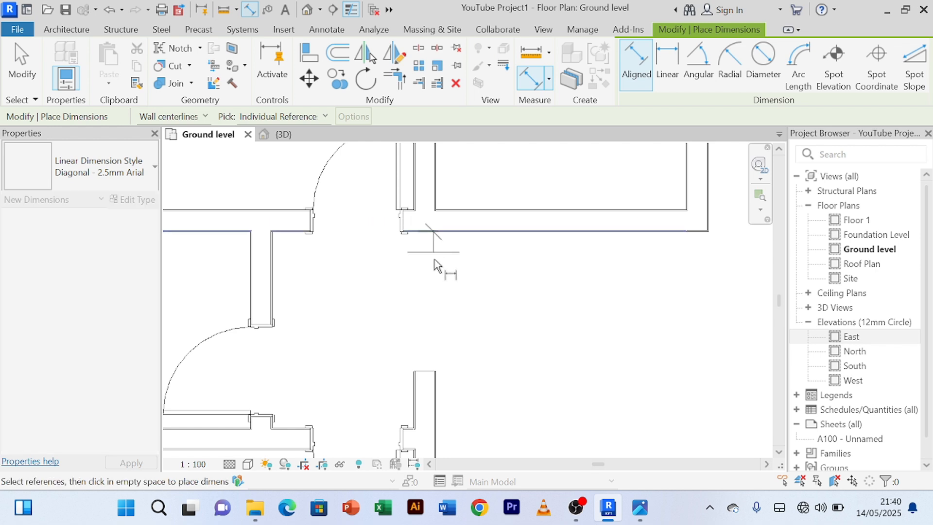
pyautogui.click(433, 373)
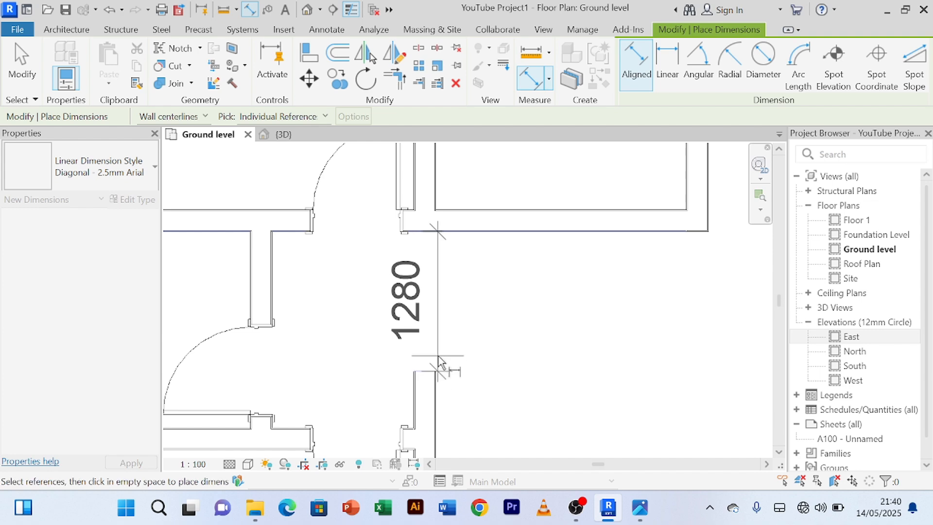
pyautogui.click(441, 372)
pyautogui.rightClick(593, 264)
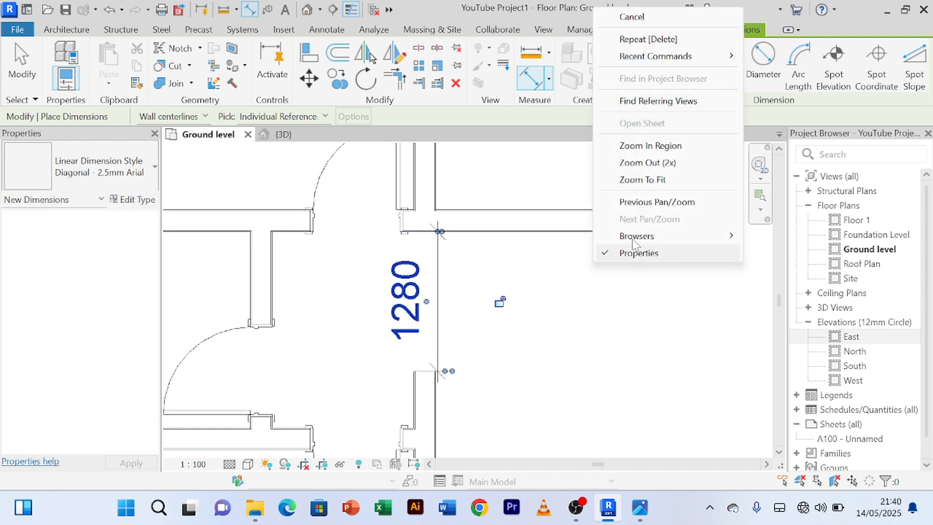
pyautogui.click(621, 17)
pyautogui.rightClick(573, 359)
pyautogui.click(608, 109)
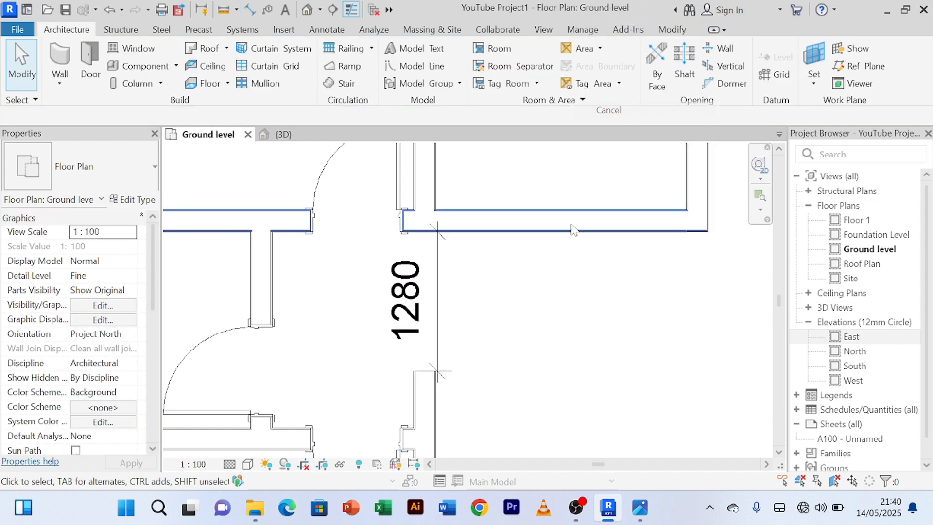
# Step: Set the opening between the extended wall's end and the passage's north wall to 1100 mm and deselect the wall
pyautogui.scroll(-3, 558, 262)
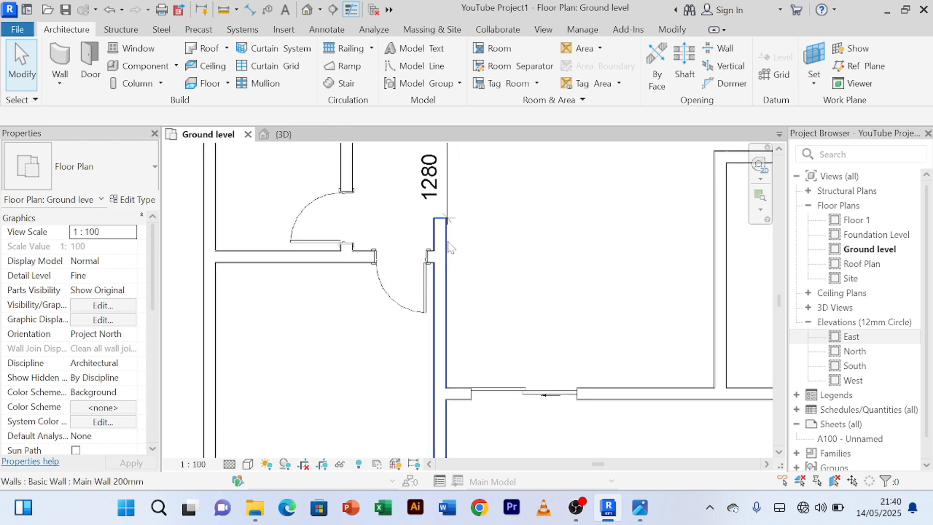
pyautogui.click(441, 243)
pyautogui.moveTo(550, 219); pyautogui.dragTo(552, 317, button='middle')
pyautogui.click(431, 271)
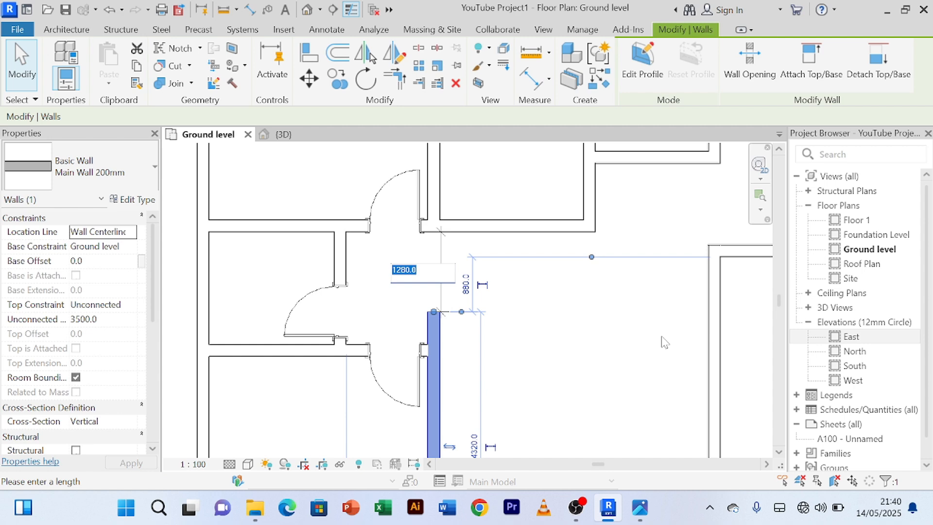
pyautogui.write('11')
pyautogui.press('Return')
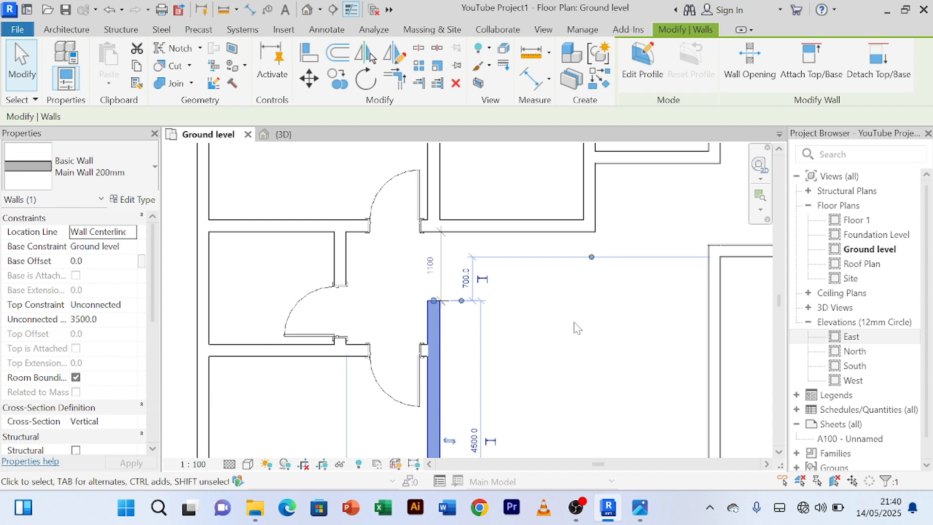
pyautogui.scroll(3, 571, 321)
pyautogui.click(571, 322)
pyautogui.scroll(-2, 571, 322)
pyautogui.moveTo(576, 329); pyautogui.dragTo(634, 337, button='middle')
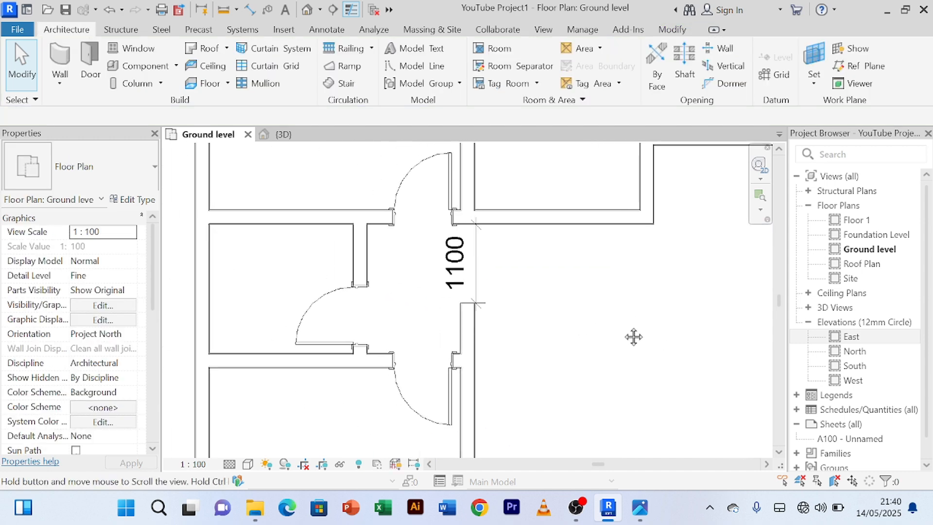
# Step: Align the extended wall's north end with the north edge of the small west room's door opening
pyautogui.scroll(2, 365, 265)
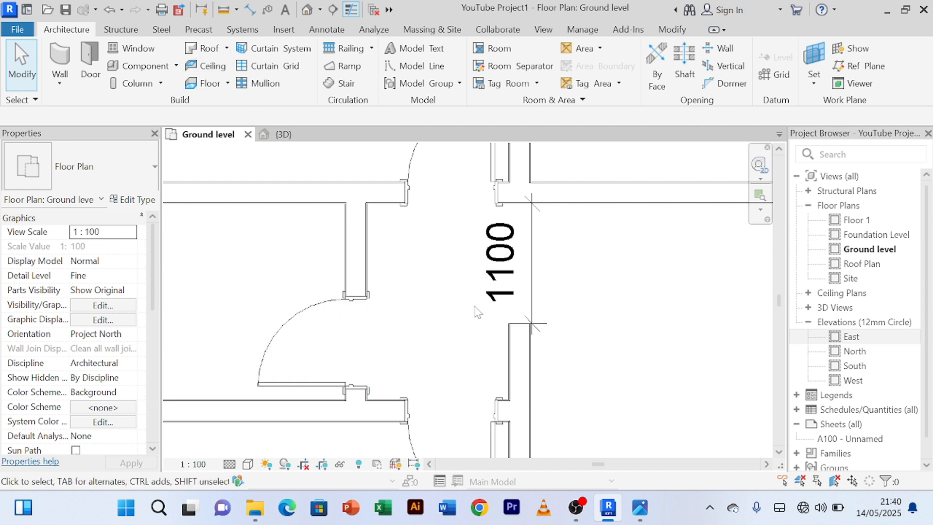
pyautogui.click(524, 360)
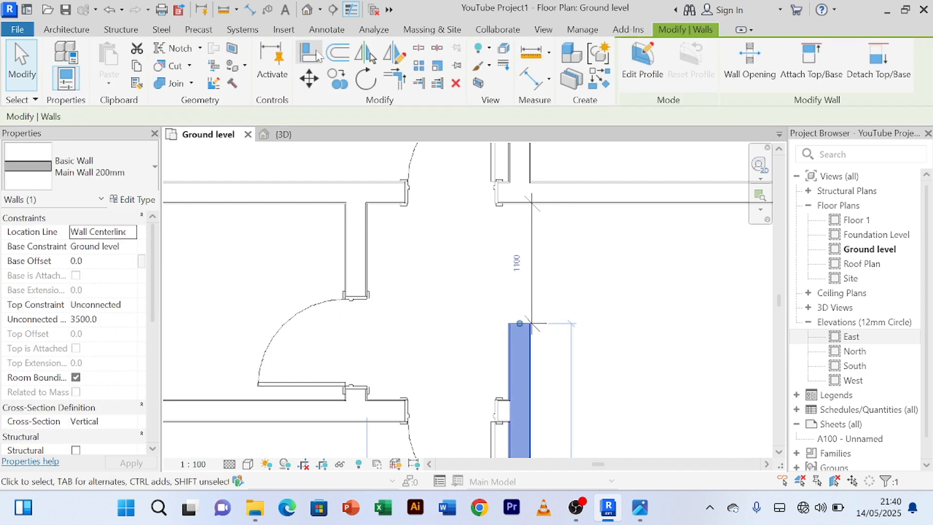
pyautogui.click(309, 52)
pyautogui.scroll(4, 437, 307)
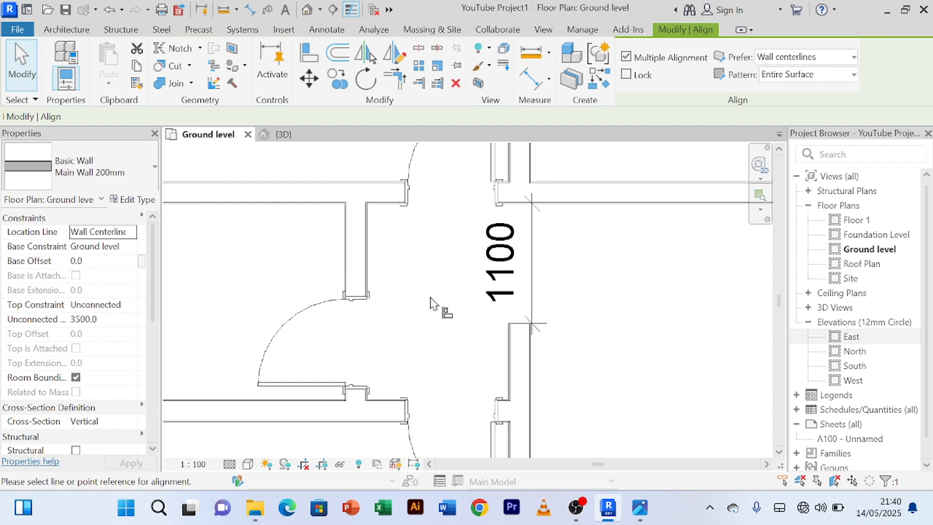
pyautogui.click(348, 301)
pyautogui.click(544, 335)
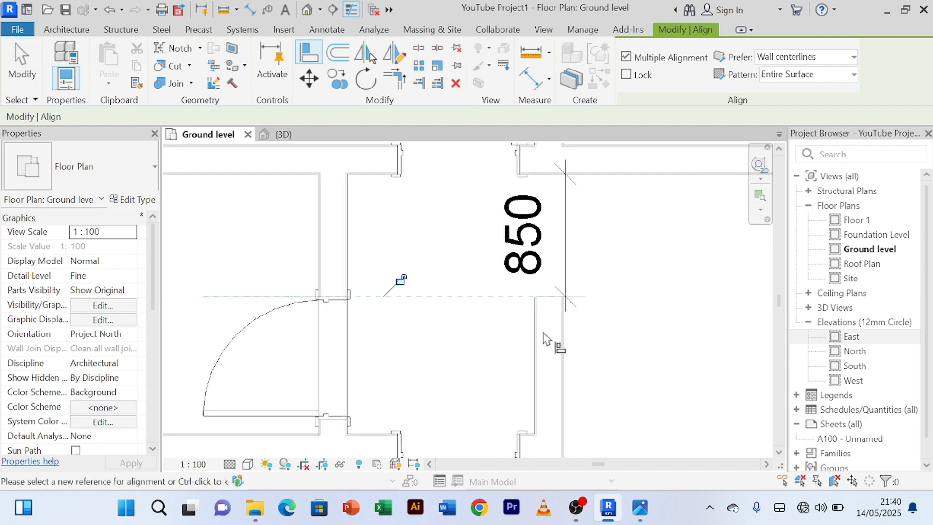
# Step: Leave the Align tool and set the opening between the extended wall's end and the passage's north wall to 1000 mm
pyautogui.rightClick(633, 234)
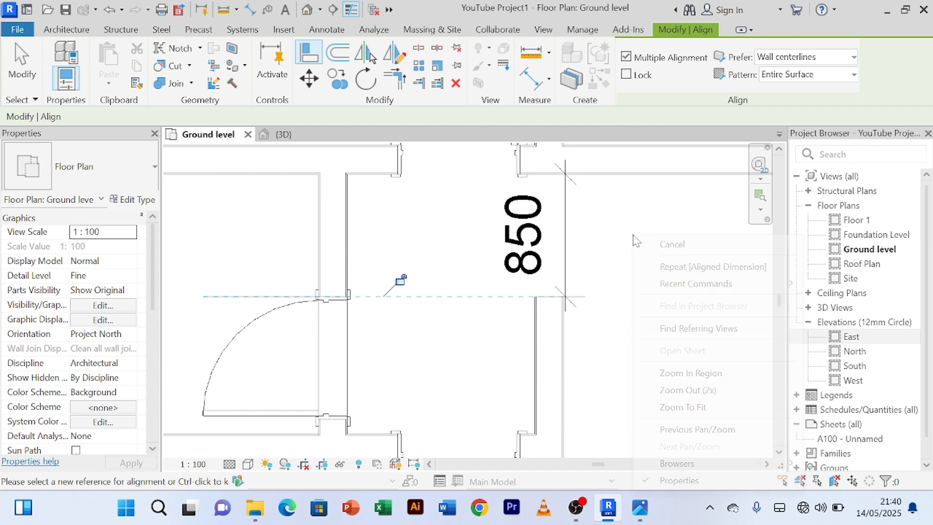
pyautogui.click(668, 247)
pyautogui.rightClick(640, 228)
pyautogui.click(656, 238)
pyautogui.rightClick(656, 233)
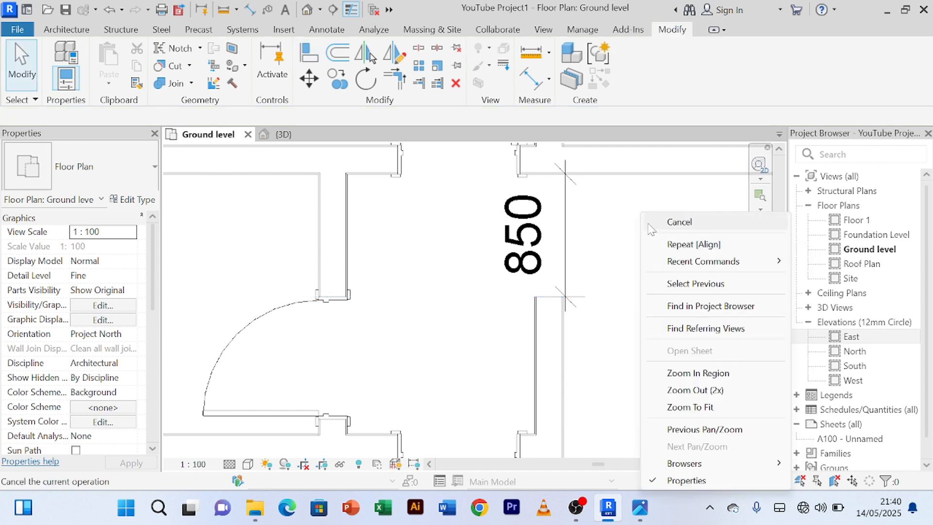
pyautogui.click(658, 224)
pyautogui.click(553, 354)
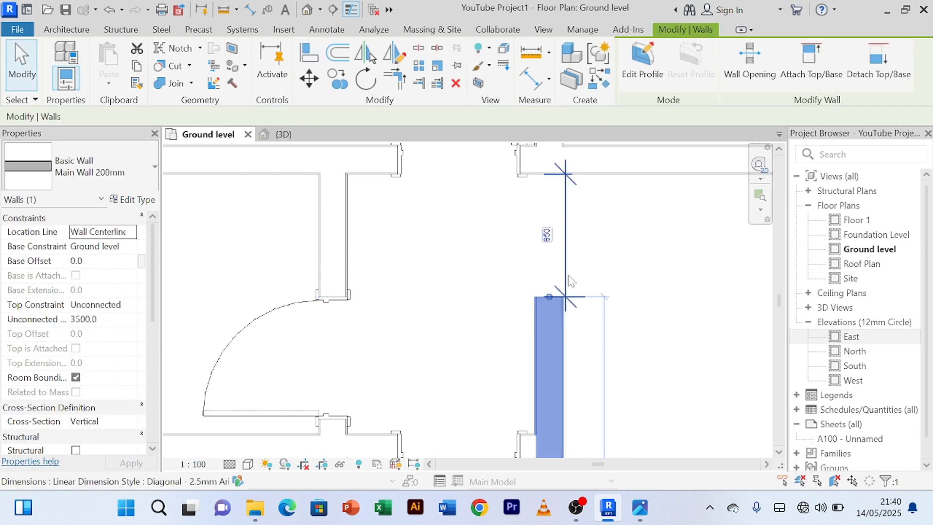
pyautogui.click(550, 241)
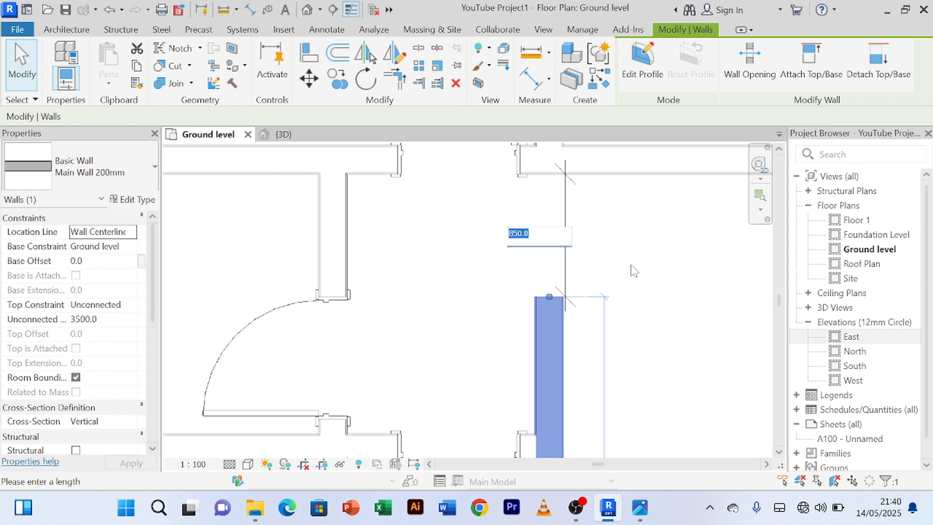
pyautogui.write('1000')
pyautogui.press('Return')
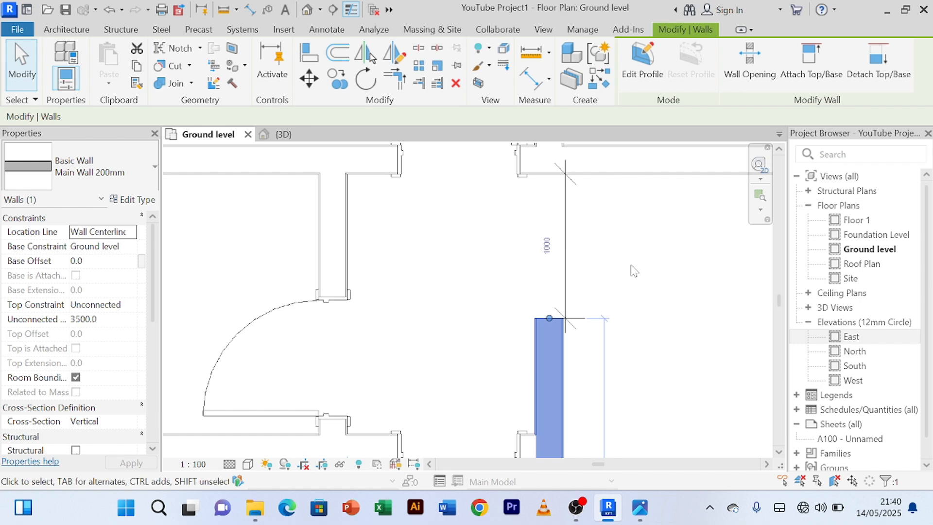
pyautogui.click(634, 270)
# Step: Delete the dimension across the passage's east opening
pyautogui.scroll(3, 642, 277)
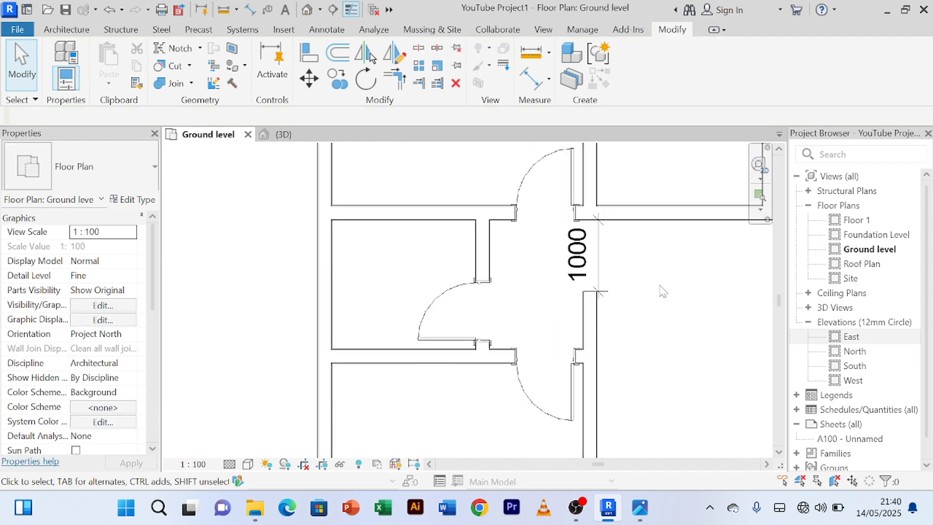
pyautogui.scroll(-1, 662, 290)
pyautogui.moveTo(662, 290); pyautogui.dragTo(420, 314, button='middle')
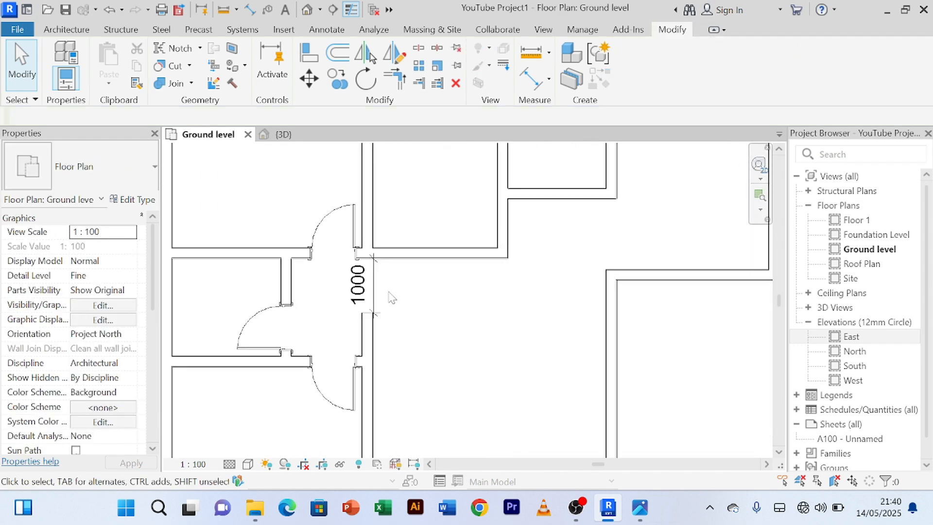
pyautogui.click(374, 307)
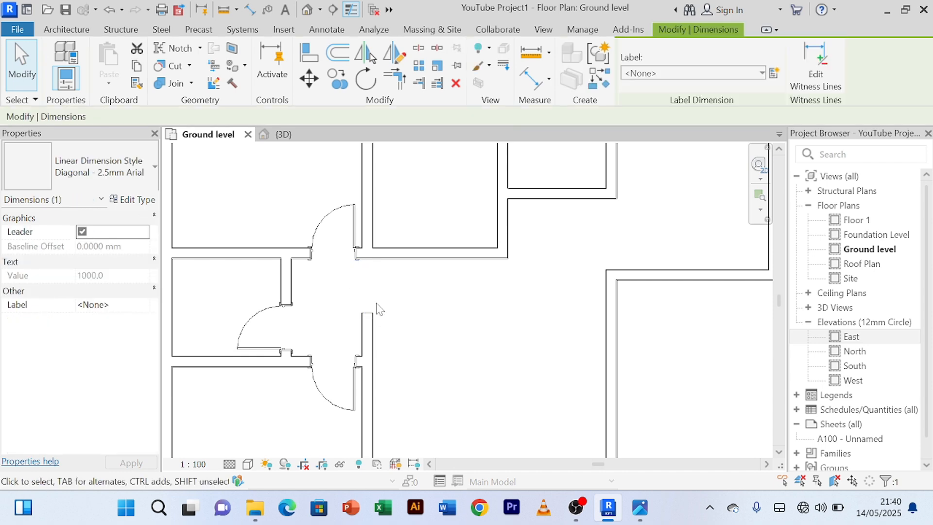
pyautogui.press('Escape')
# Step: Examine the west rooms' doors, the passage opening and the overall room layout of the ground level plan
pyautogui.scroll(-3, 378, 308)
pyautogui.scroll(2, 489, 379)
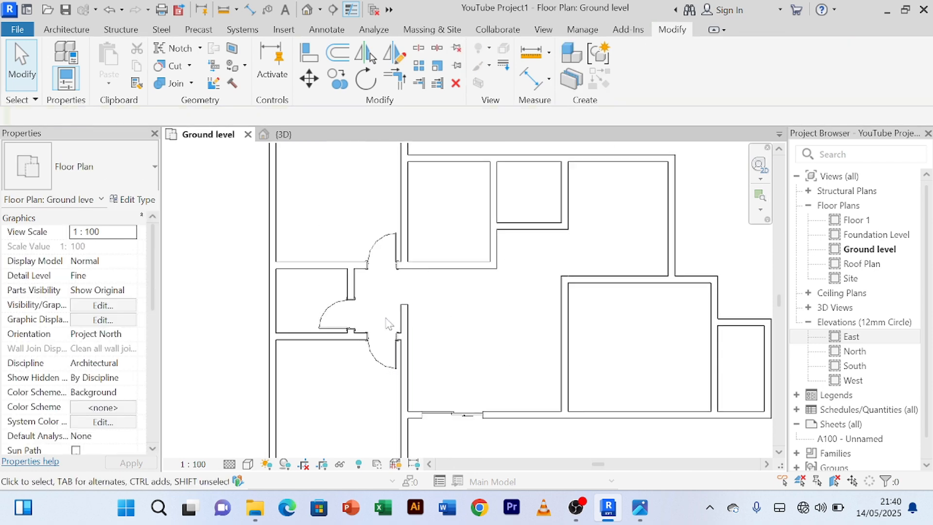
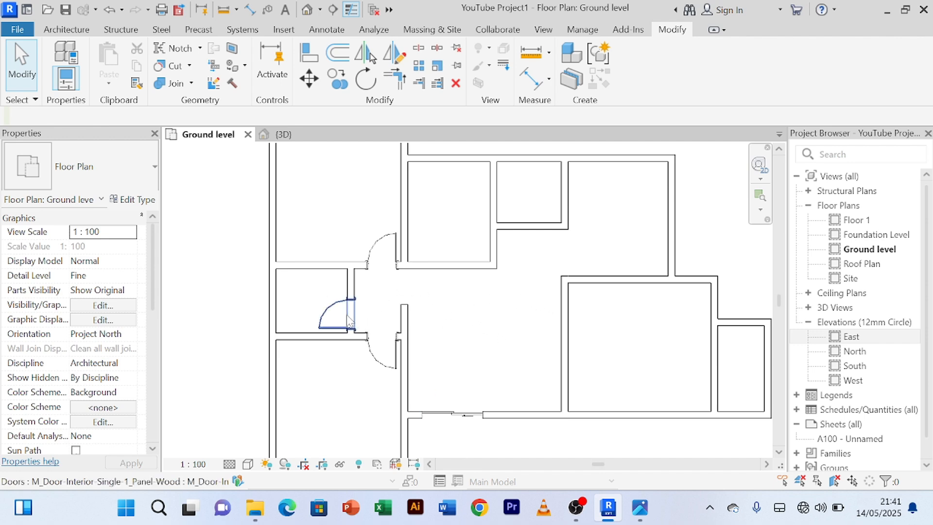
pyautogui.scroll(3, 413, 294)
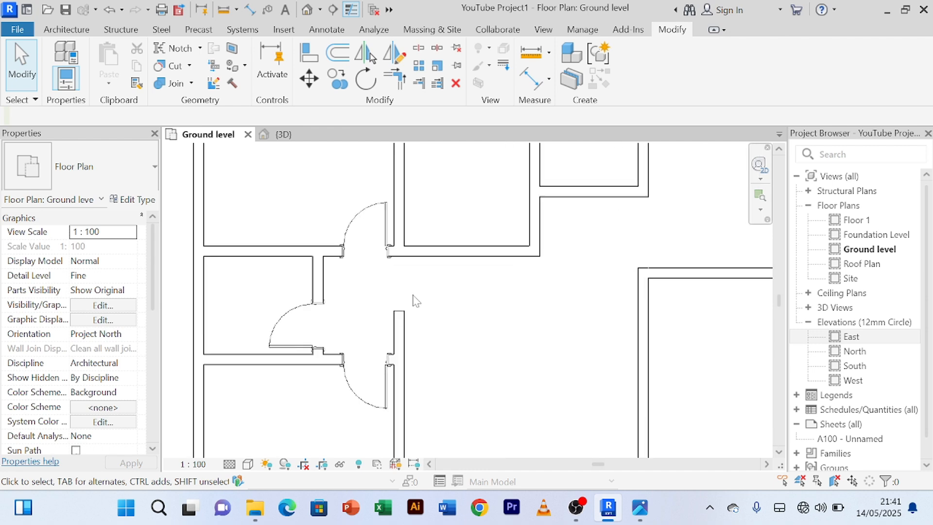
pyautogui.scroll(-3, 412, 295)
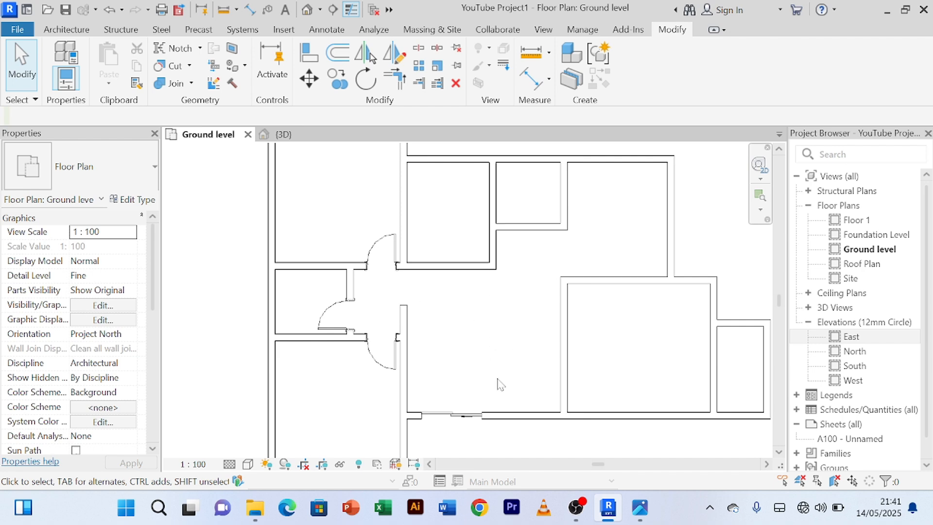
pyautogui.scroll(-2, 491, 349)
pyautogui.moveTo(491, 349); pyautogui.dragTo(483, 316, button='middle')
pyautogui.scroll(3, 481, 305)
pyautogui.scroll(1, 482, 305)
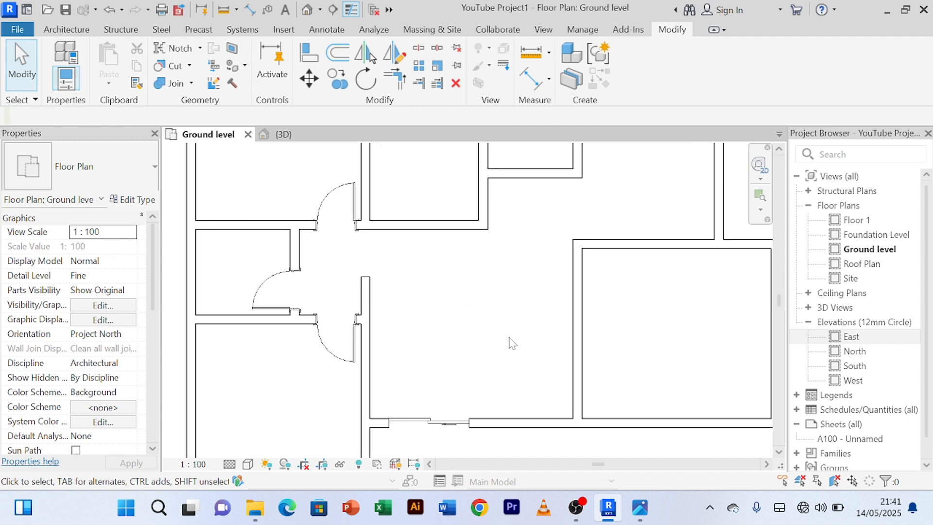
pyautogui.scroll(-1, 508, 338)
pyautogui.scroll(1, 492, 321)
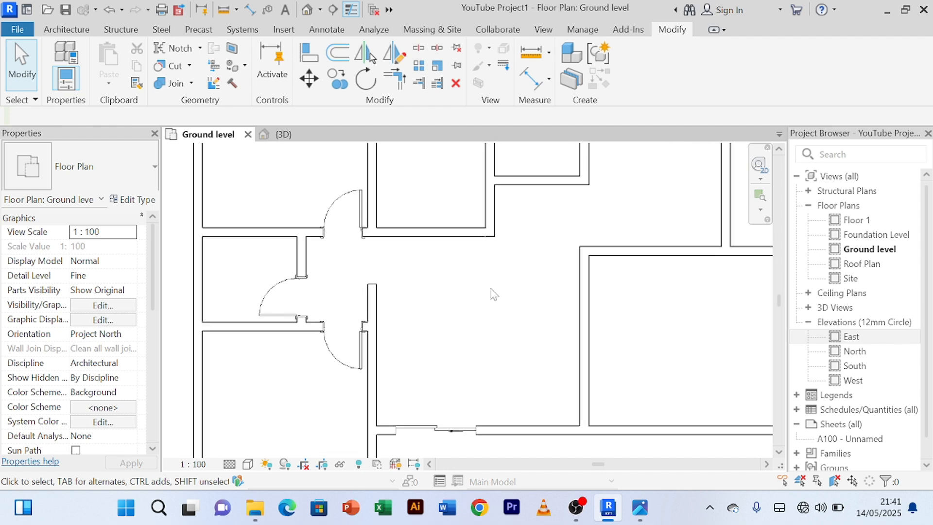
pyautogui.scroll(-1, 494, 294)
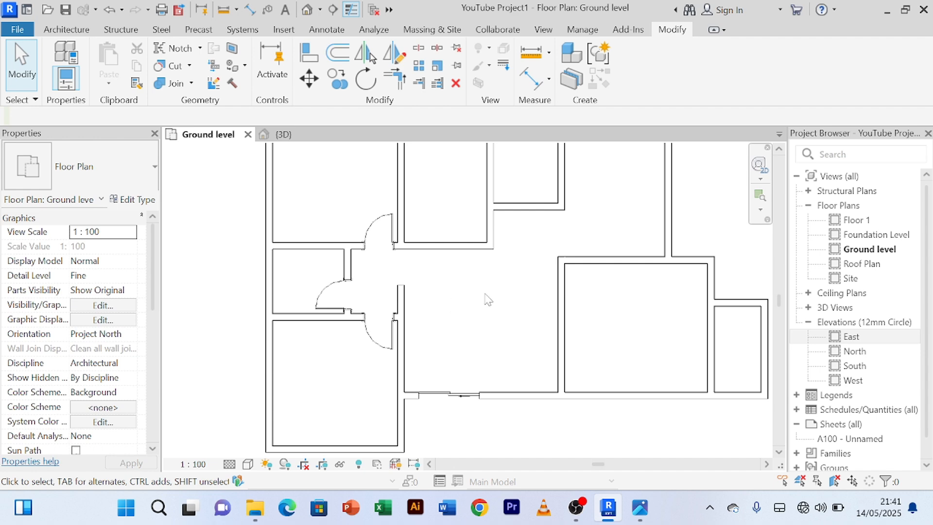
pyautogui.scroll(-1, 482, 294)
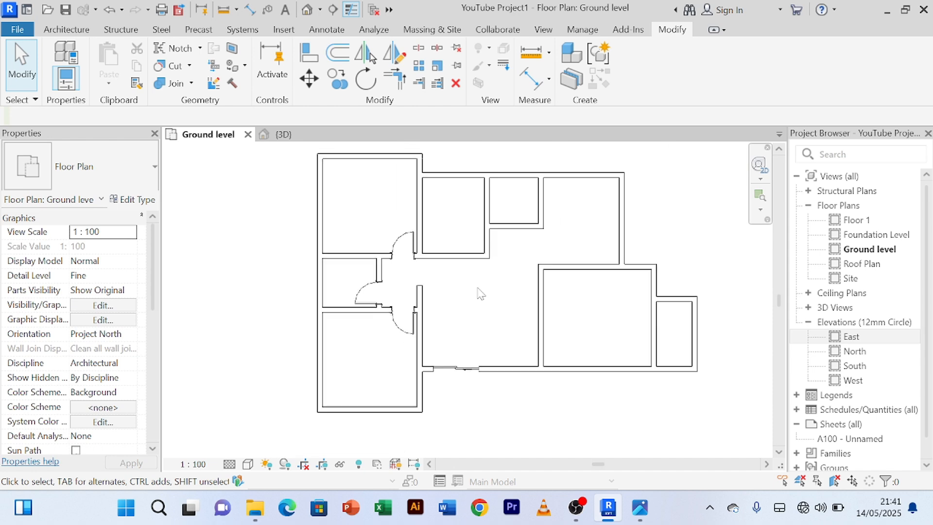
pyautogui.scroll(1, 441, 317)
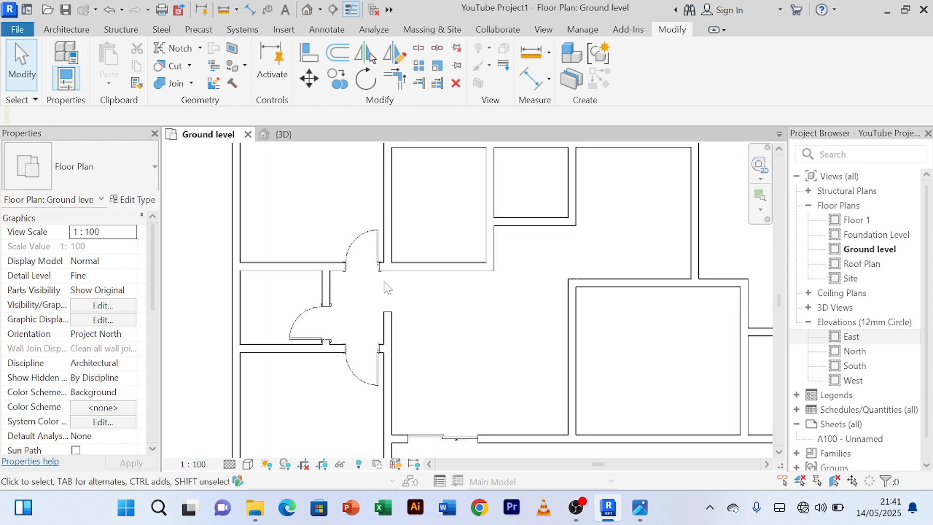
pyautogui.scroll(-1, 411, 314)
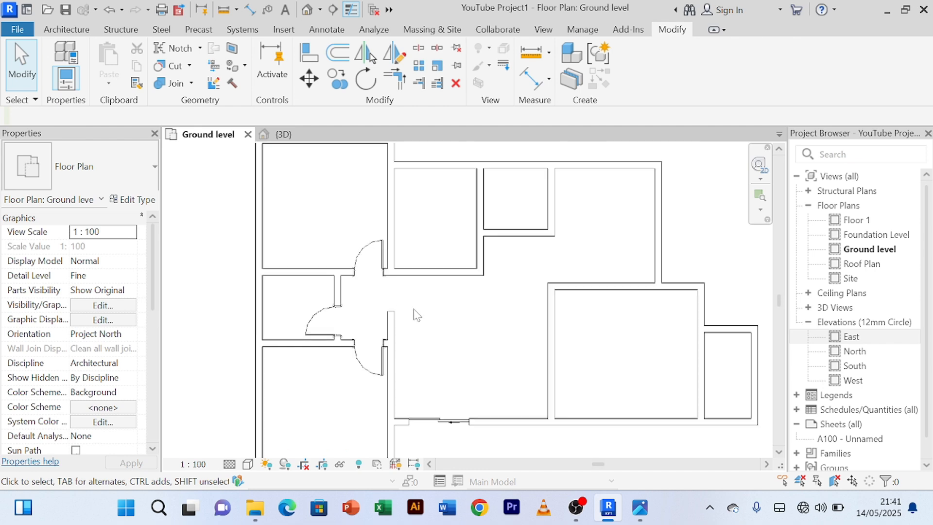
pyautogui.moveTo(415, 314); pyautogui.dragTo(413, 319, button='middle')
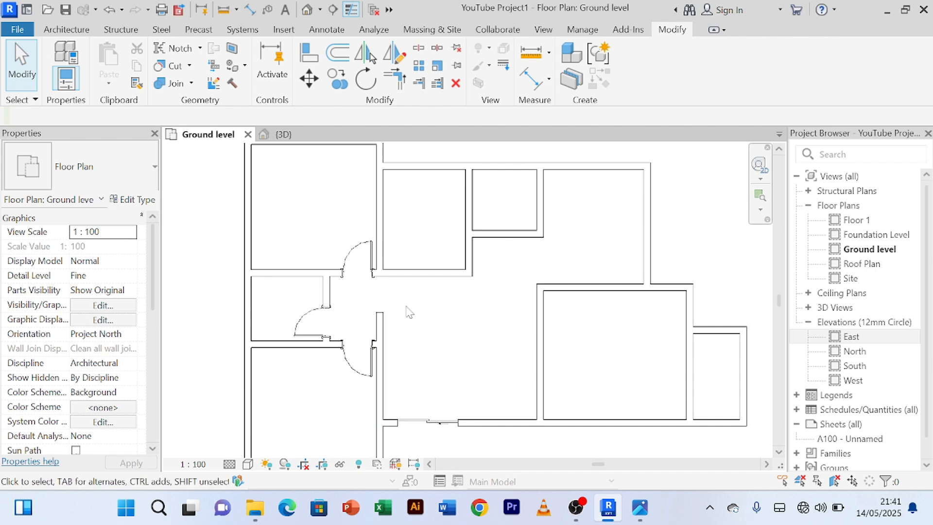
pyautogui.scroll(-1, 455, 315)
pyautogui.moveTo(455, 315); pyautogui.dragTo(415, 309, button='middle')
pyautogui.scroll(2, 291, 314)
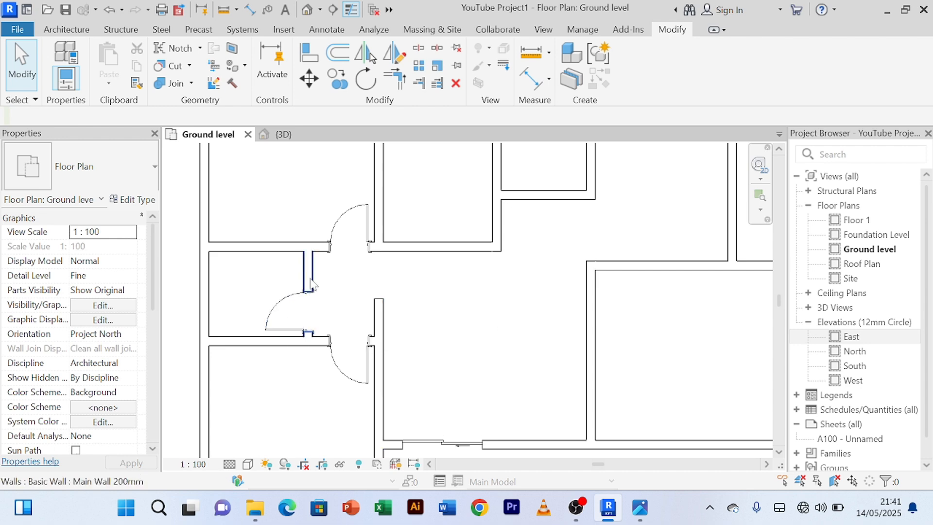
pyautogui.scroll(-2, 525, 317)
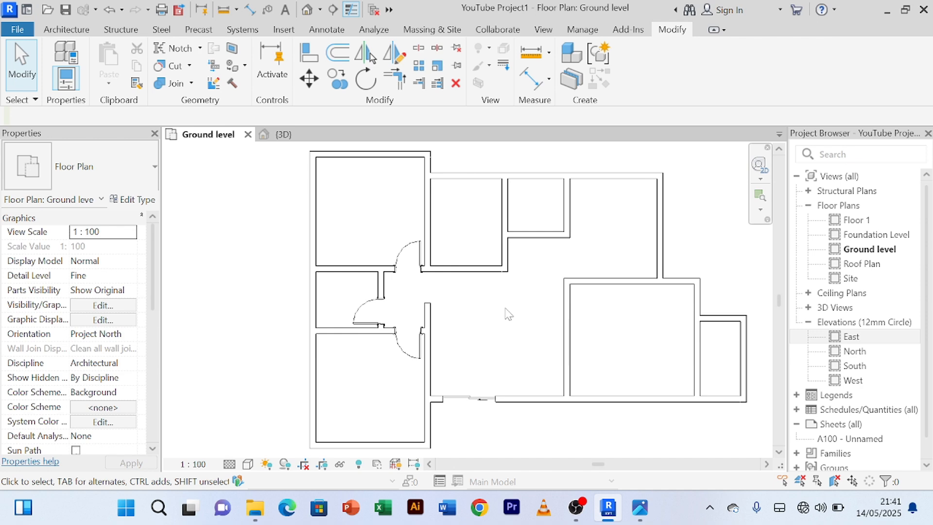
pyautogui.scroll(2, 362, 319)
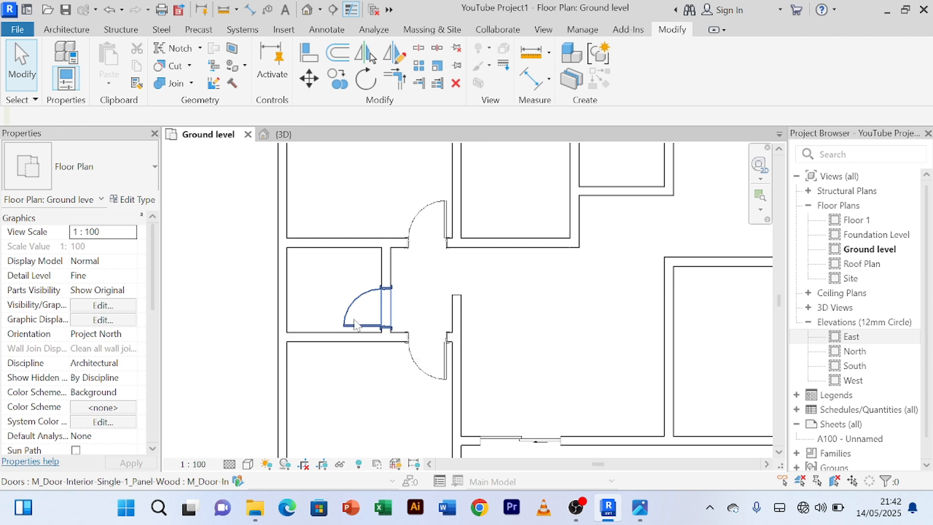
pyautogui.scroll(2, 355, 325)
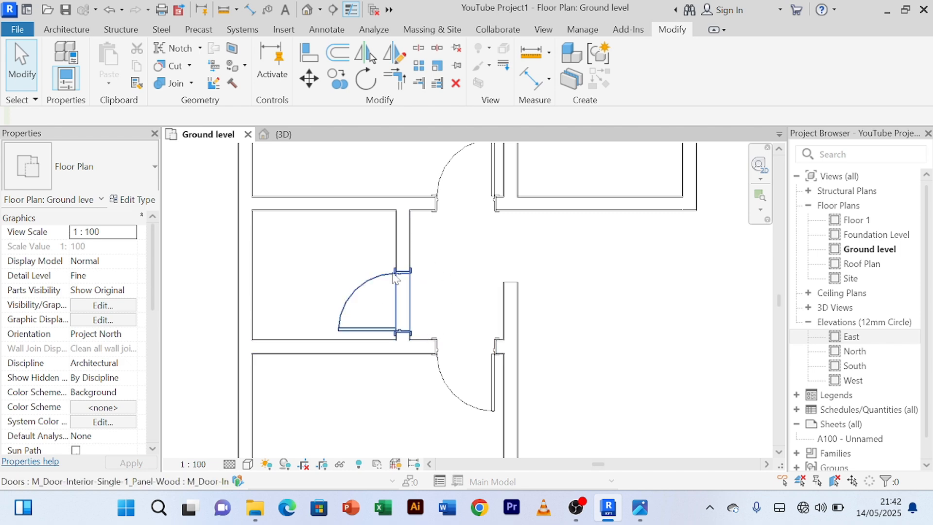
# Step: Split the east wall of the room northeast of the passage about 500 mm north of that room's south wall, and leave the Split tool
pyautogui.scroll(-1, 415, 275)
pyautogui.scroll(-2, 552, 269)
pyautogui.moveTo(552, 269); pyautogui.dragTo(441, 322, button='middle')
pyautogui.scroll(4, 486, 255)
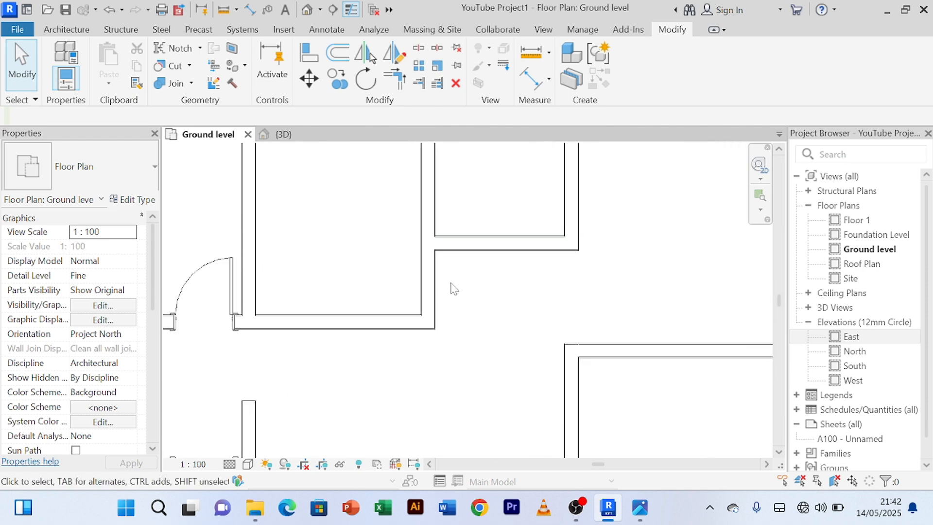
pyautogui.scroll(3, 433, 282)
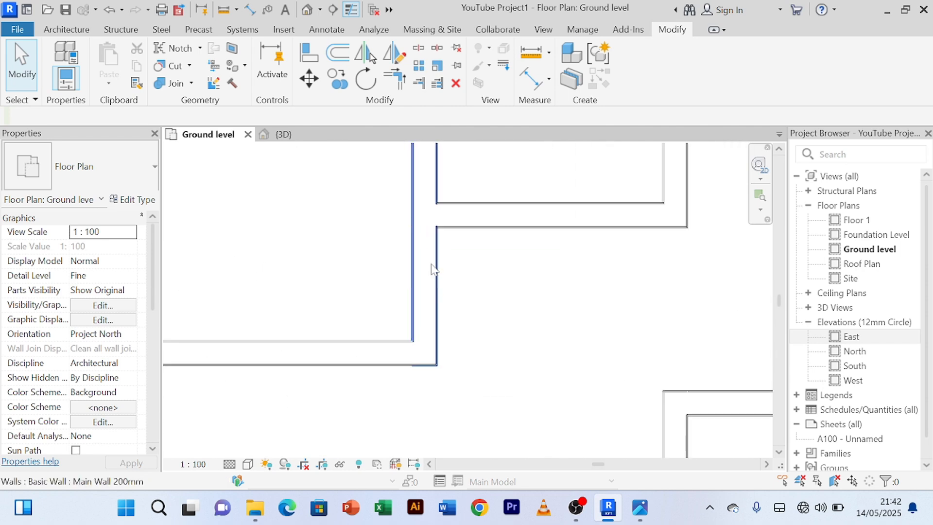
pyautogui.scroll(-3, 487, 277)
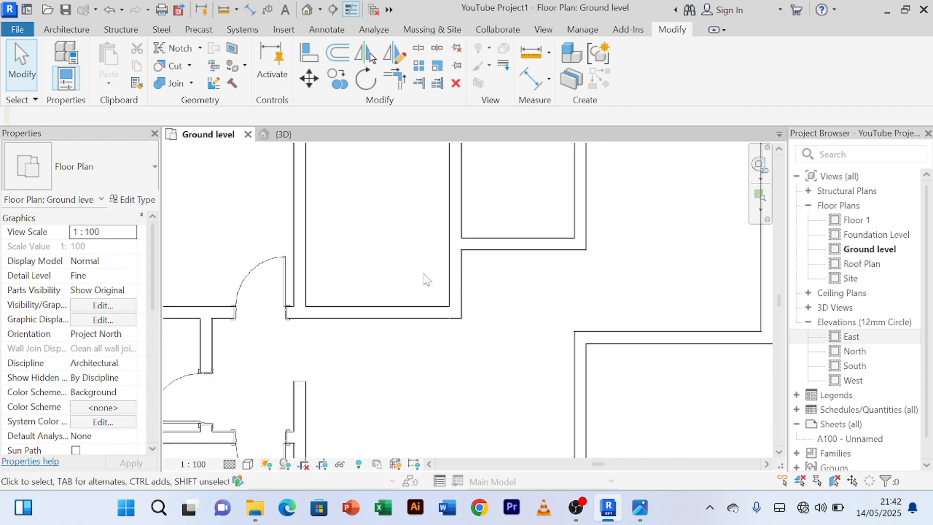
pyautogui.scroll(-3, 381, 249)
pyautogui.scroll(3, 491, 270)
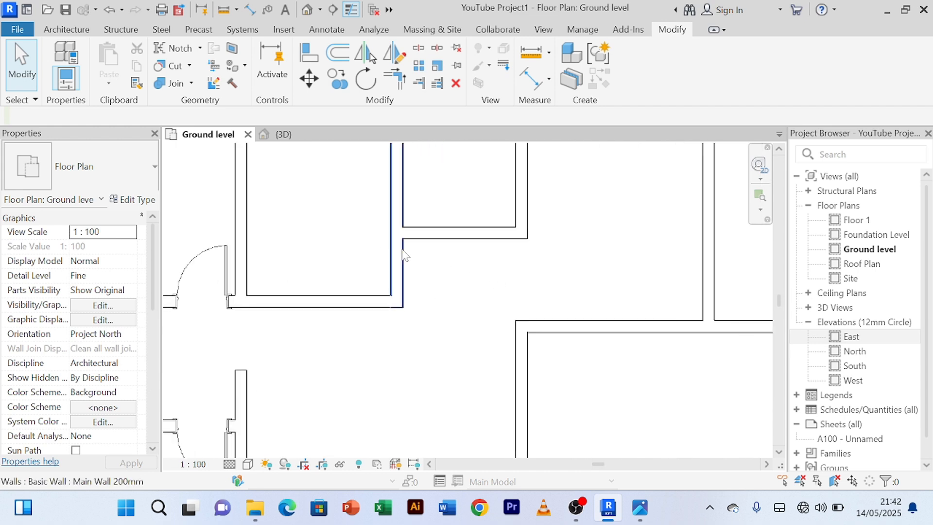
pyautogui.scroll(2, 389, 267)
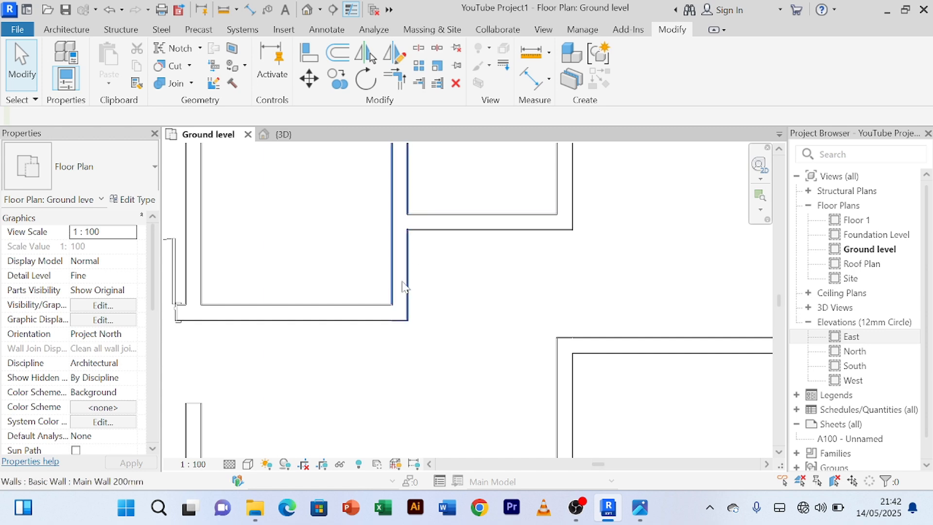
pyautogui.click(403, 287)
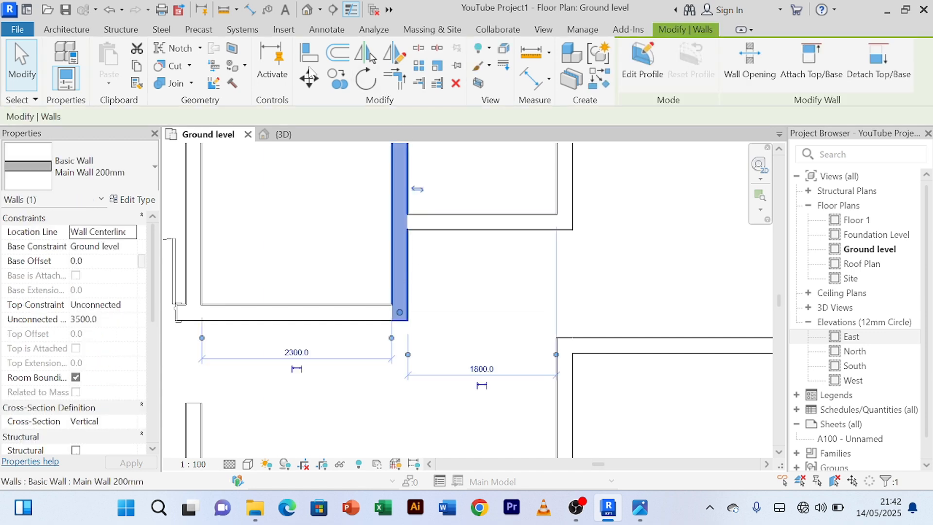
pyautogui.click(418, 47)
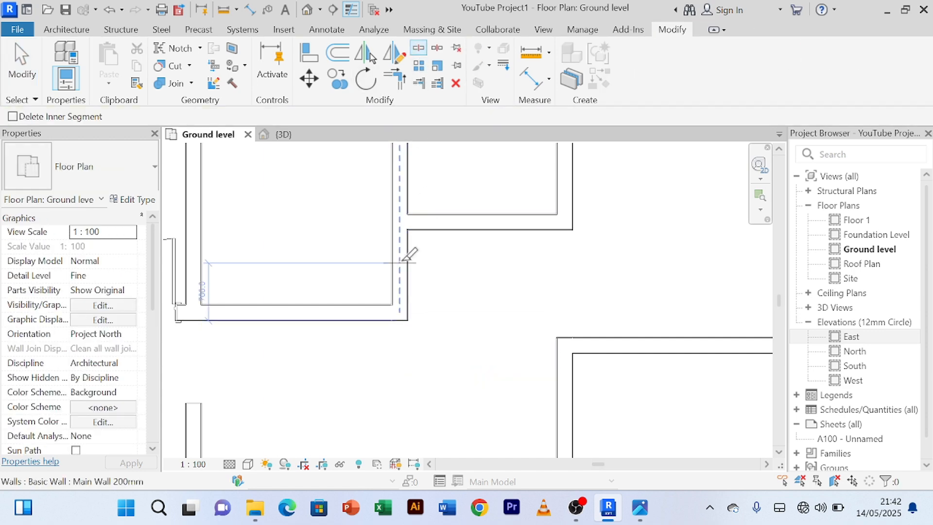
pyautogui.click(403, 261)
pyautogui.rightClick(559, 273)
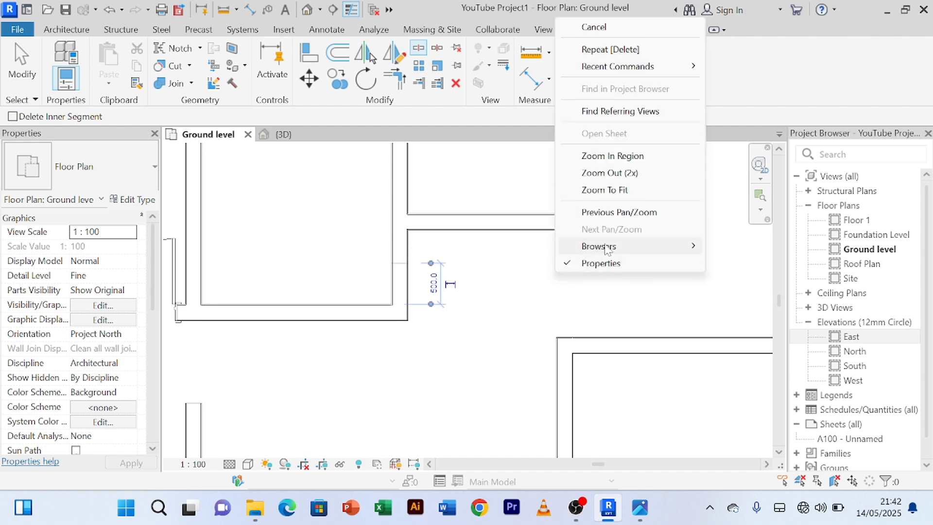
pyautogui.click(607, 29)
pyautogui.rightClick(569, 279)
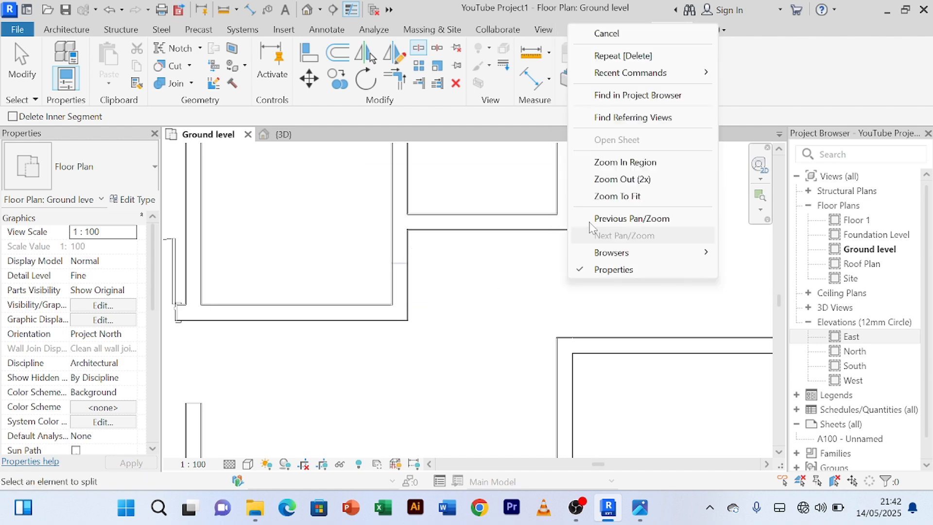
pyautogui.click(656, 36)
# Step: Pull the split-off wall piece at the room's southeast corner away from the wall to its north and set its length to 100 mm
pyautogui.scroll(2, 389, 315)
pyautogui.click(414, 253)
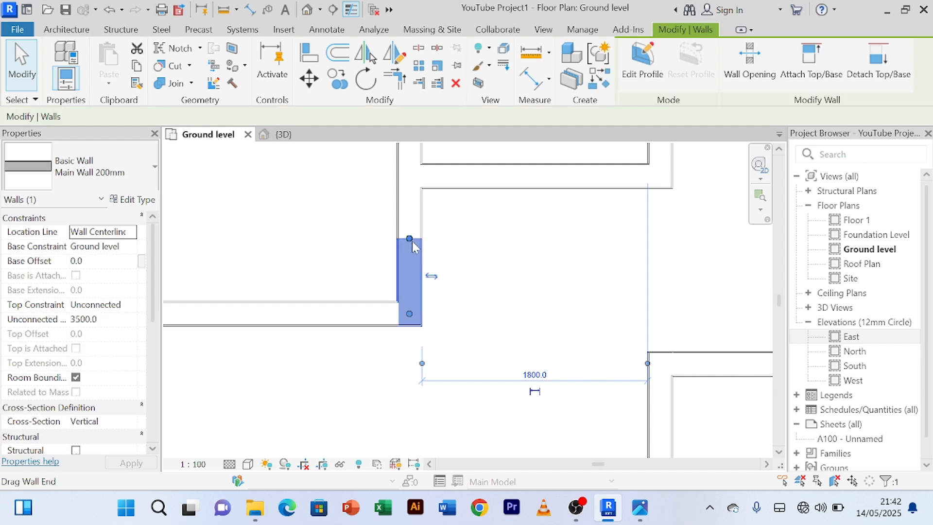
pyautogui.moveTo(410, 240); pyautogui.dragTo(409, 264)
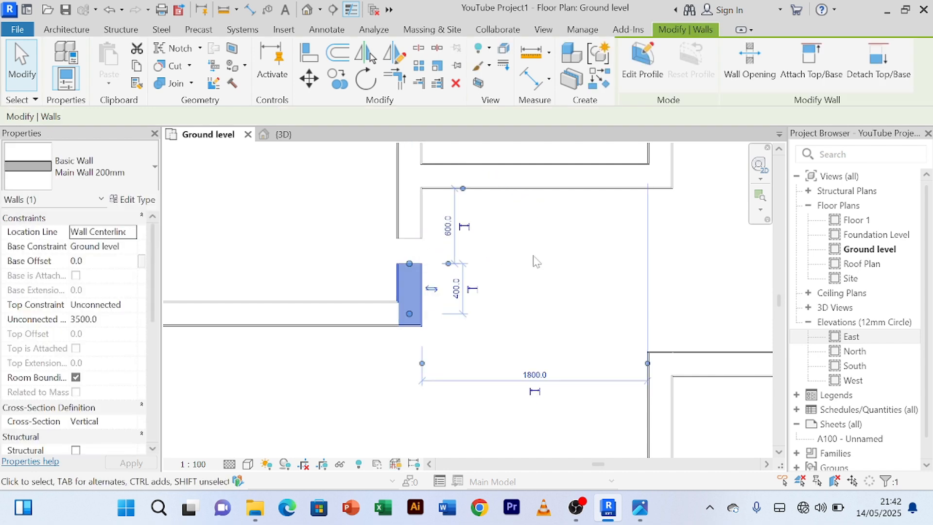
pyautogui.click(456, 290)
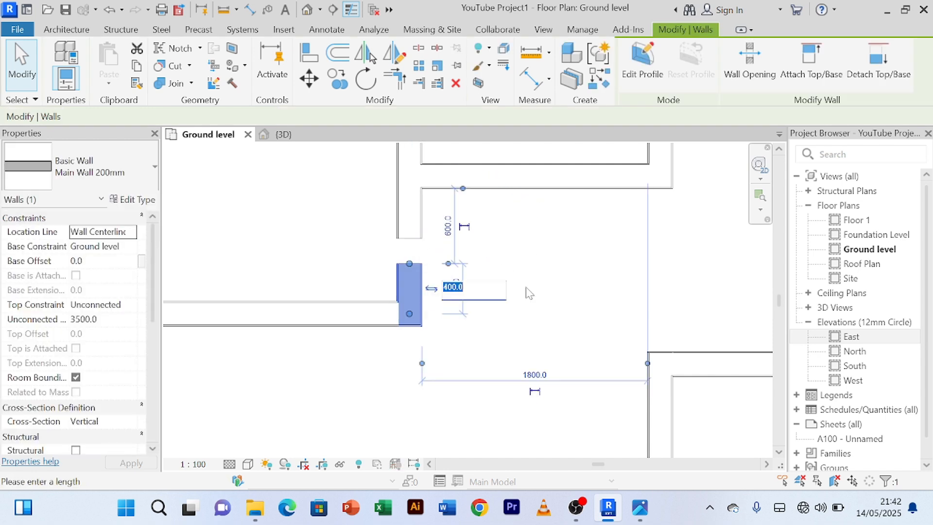
pyautogui.write('100')
pyautogui.press('Return')
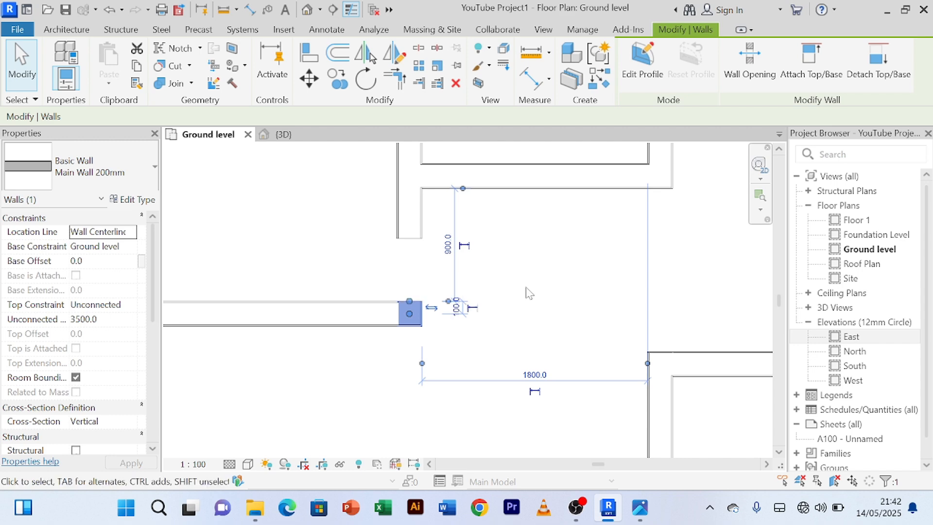
pyautogui.click(526, 293)
# Step: Set the length of the short wall stub at the room's southeast corner to 150 mm
pyautogui.scroll(3, 414, 314)
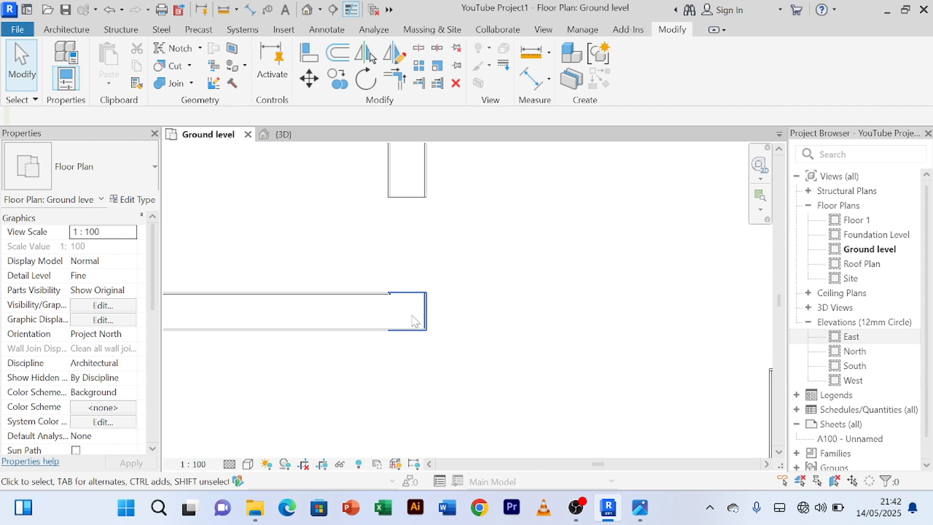
pyautogui.click(421, 288)
pyautogui.click(469, 296)
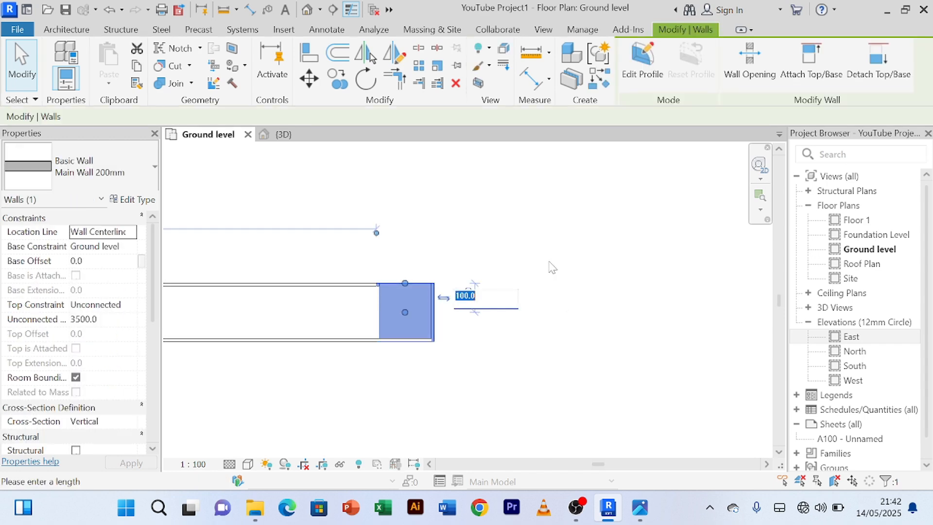
pyautogui.write('150')
pyautogui.press('Return')
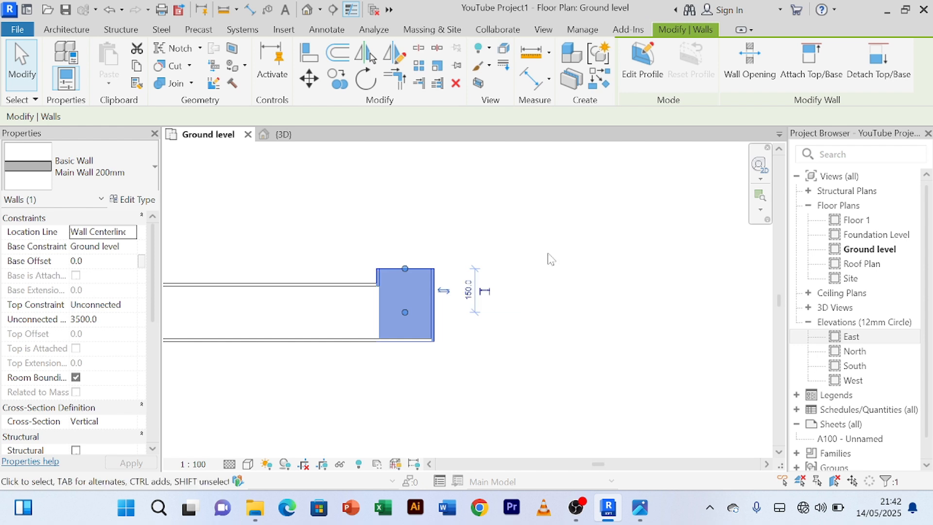
pyautogui.click(578, 257)
pyautogui.scroll(-4, 579, 256)
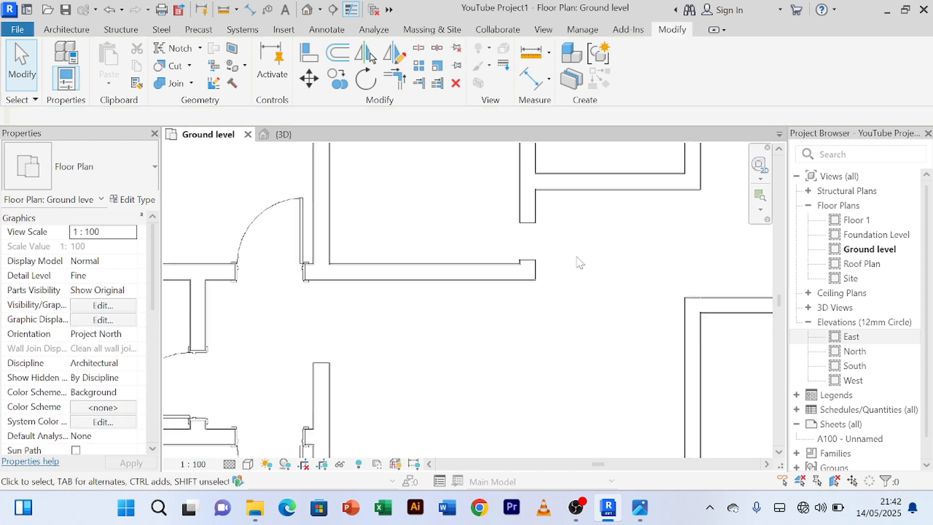
# Step: Place an aligned dimension across the gap between the stub and the wall end north of it, and leave the dimension tool
pyautogui.moveTo(587, 271); pyautogui.dragTo(556, 374, button='middle')
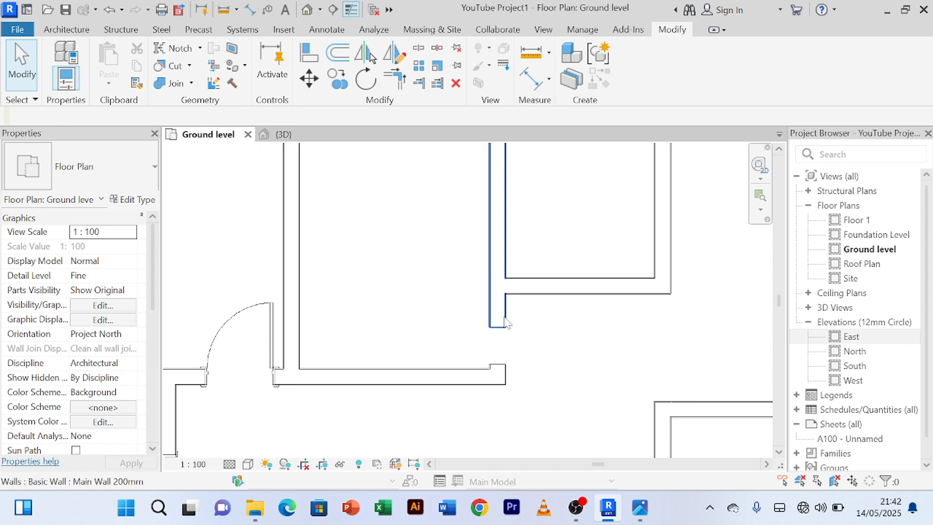
pyautogui.click(530, 78)
pyautogui.scroll(2, 508, 360)
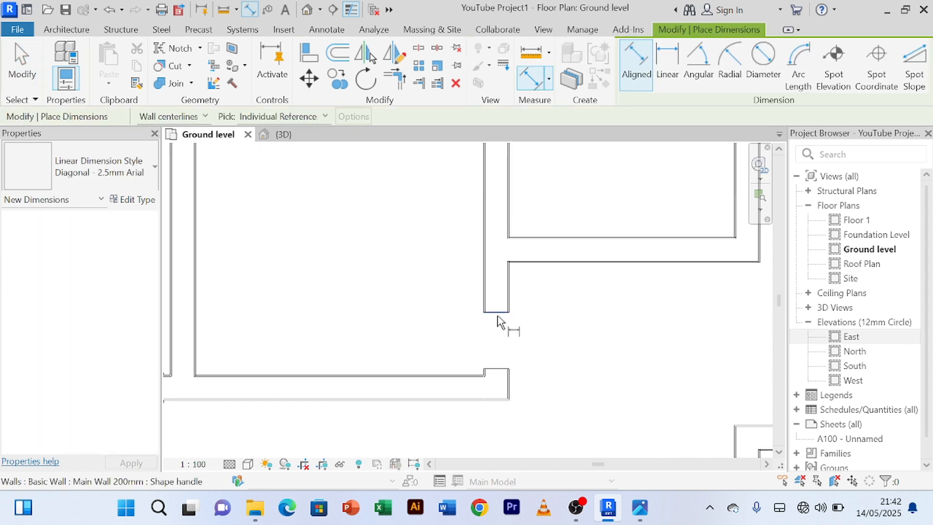
pyautogui.click(501, 369)
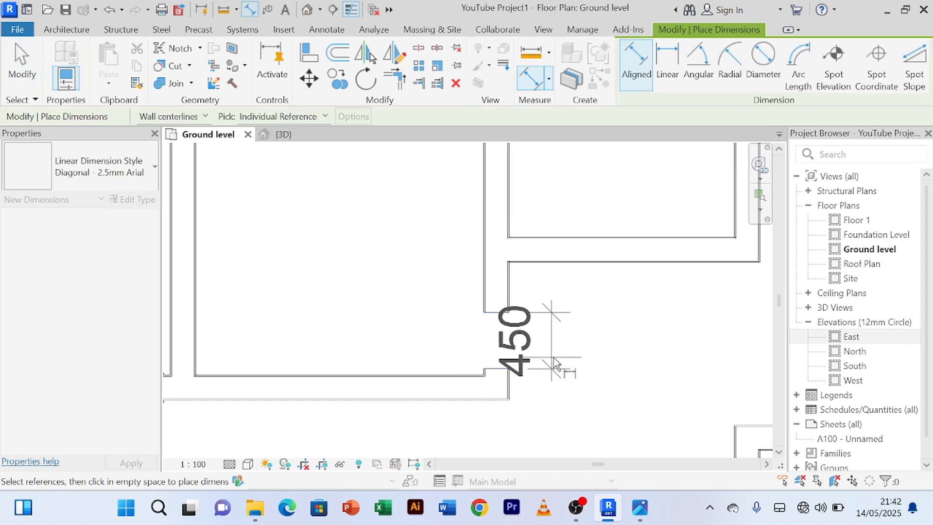
pyautogui.click(576, 368)
pyautogui.rightClick(656, 301)
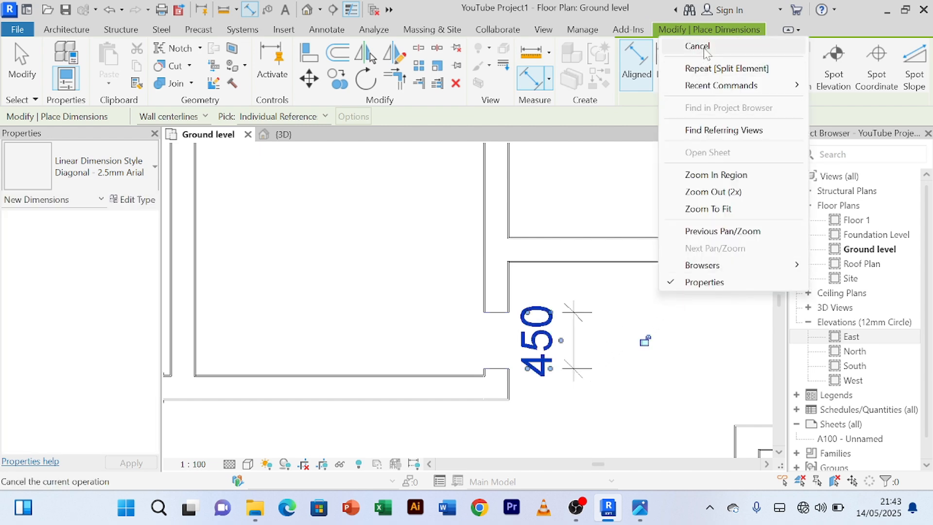
pyautogui.press('Escape')
pyautogui.rightClick(695, 332)
pyautogui.click(715, 76)
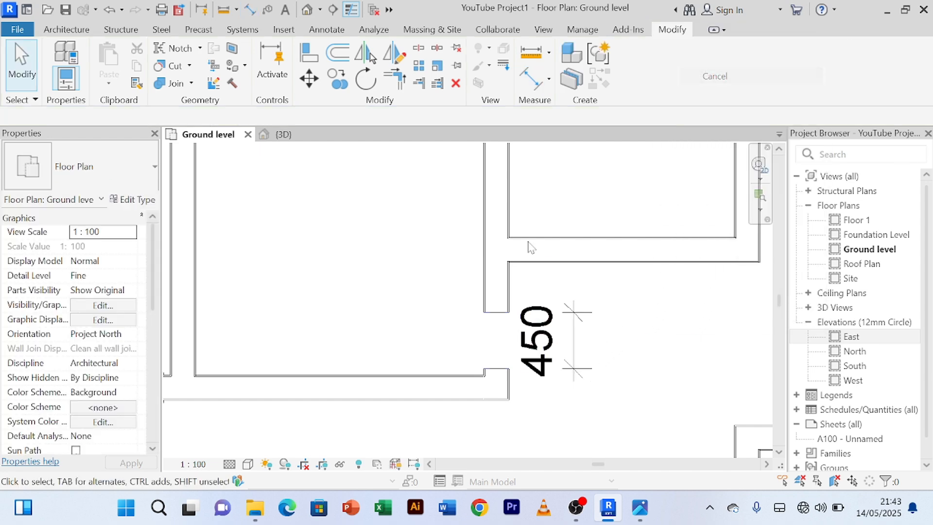
# Step: Try to widen the room's east opening to 1000 mm by changing the dimension to the north wall's end
pyautogui.click(507, 307)
pyautogui.click(557, 341)
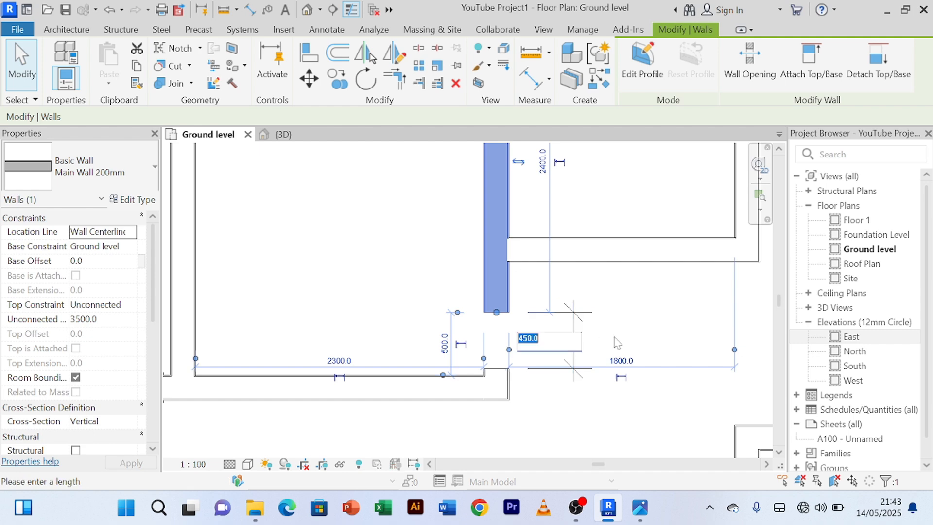
pyautogui.write('1000')
pyautogui.press('Return')
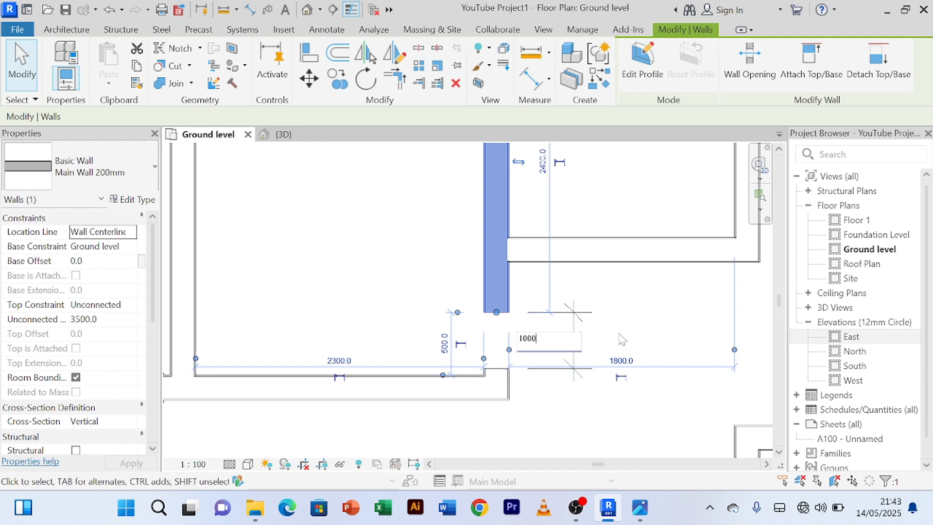
pyautogui.click(616, 325)
pyautogui.scroll(5, 638, 304)
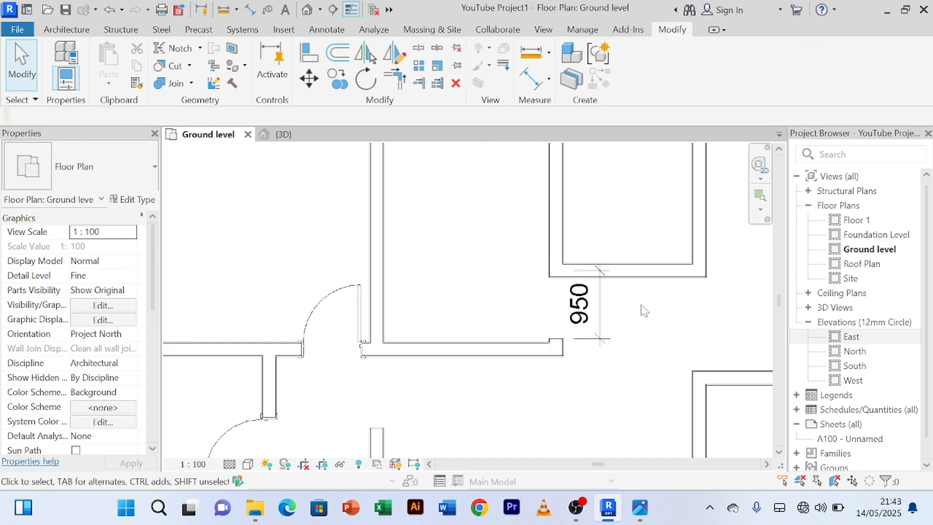
pyautogui.scroll(-4, 546, 348)
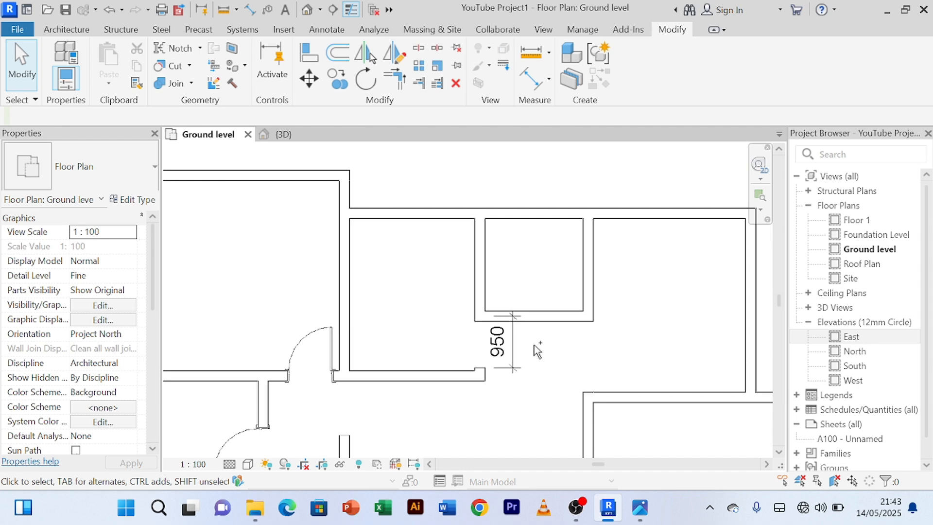
# Step: Undo the last change to the width of the room's east opening
pyautogui.hotkey('ctrl', 'z')
pyautogui.scroll(-1, 631, 335)
pyautogui.moveTo(631, 334); pyautogui.dragTo(504, 330, button='middle')
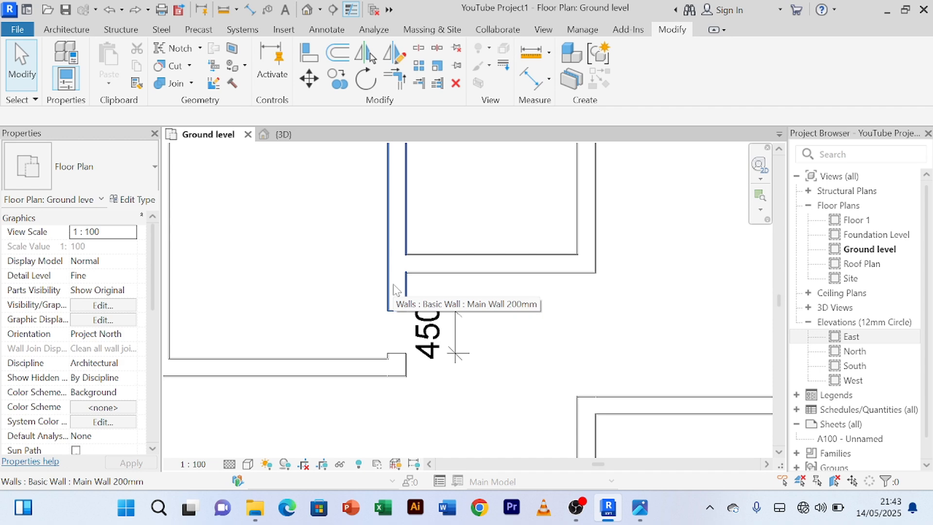
# Step: Select the wall north of the opening and enter 1000 mm for the dimension between its end and the stub
pyautogui.scroll(2, 444, 302)
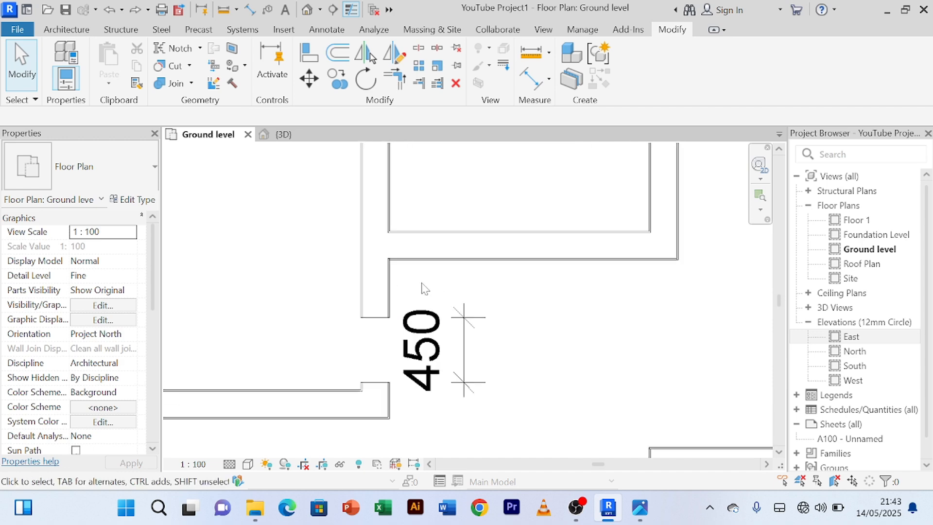
pyautogui.click(389, 298)
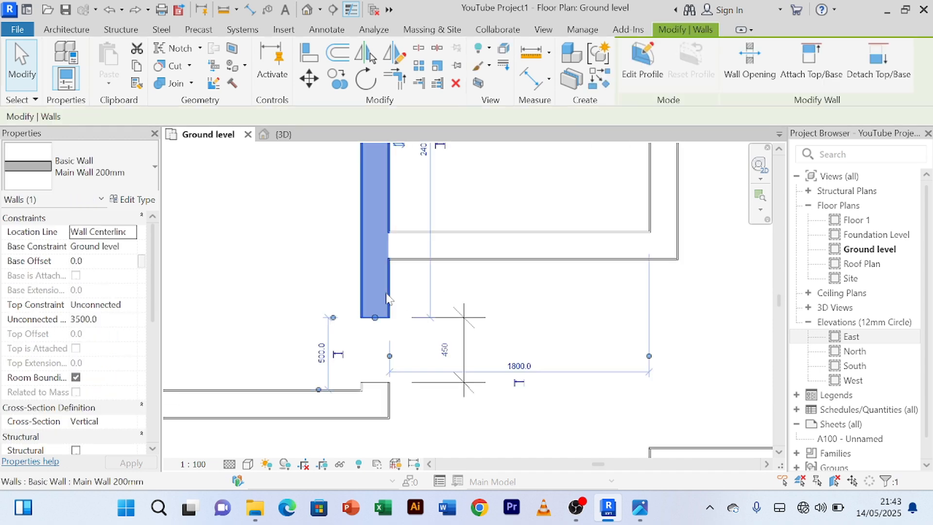
pyautogui.click(445, 349)
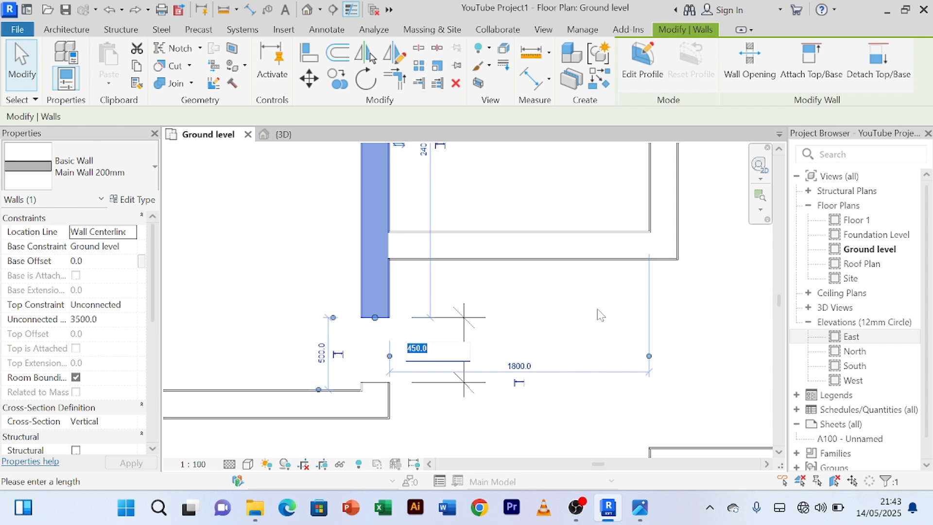
pyautogui.write('1000')
pyautogui.press('Return')
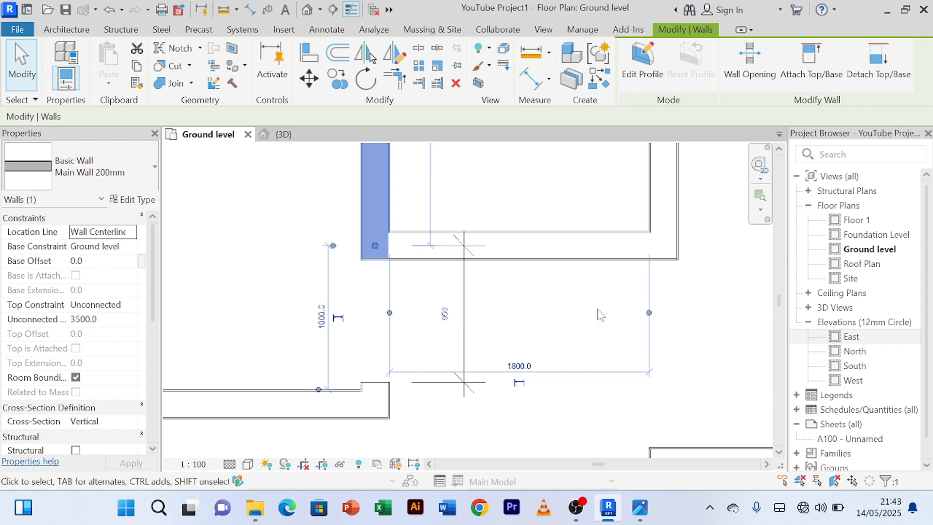
pyautogui.click(302, 212)
pyautogui.scroll(-3, 399, 317)
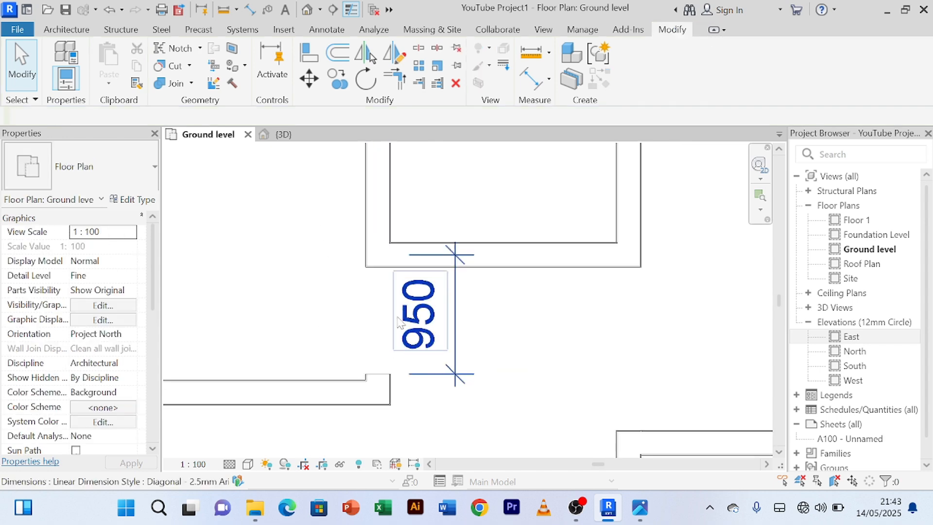
# Step: Examine the dimensioned east opening and the small adjoining room's south and east walls
pyautogui.scroll(-2, 428, 328)
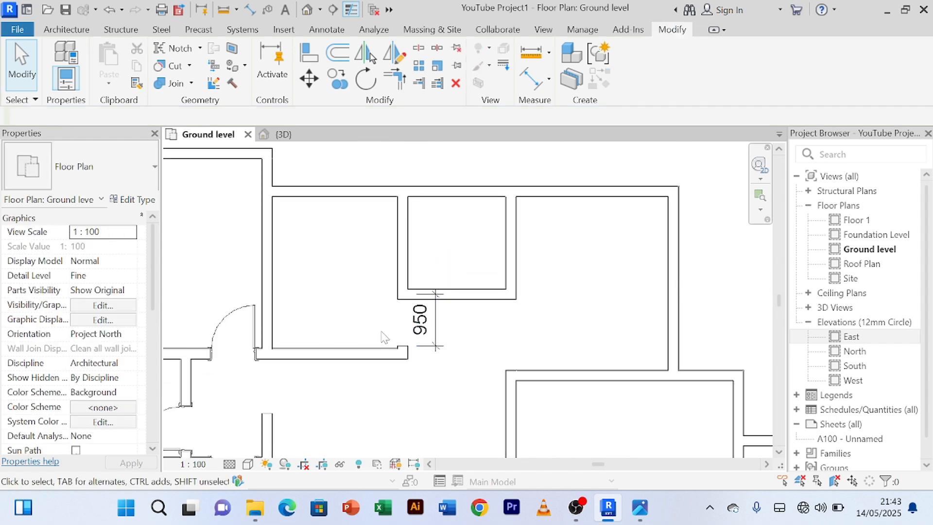
pyautogui.scroll(8, 428, 325)
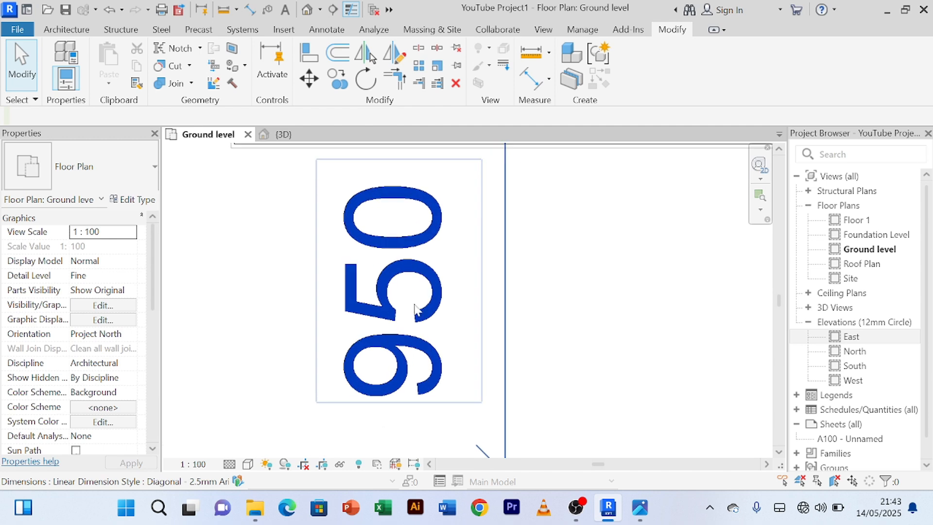
pyautogui.scroll(-5, 417, 311)
pyautogui.scroll(-2, 414, 304)
pyautogui.scroll(-2, 344, 282)
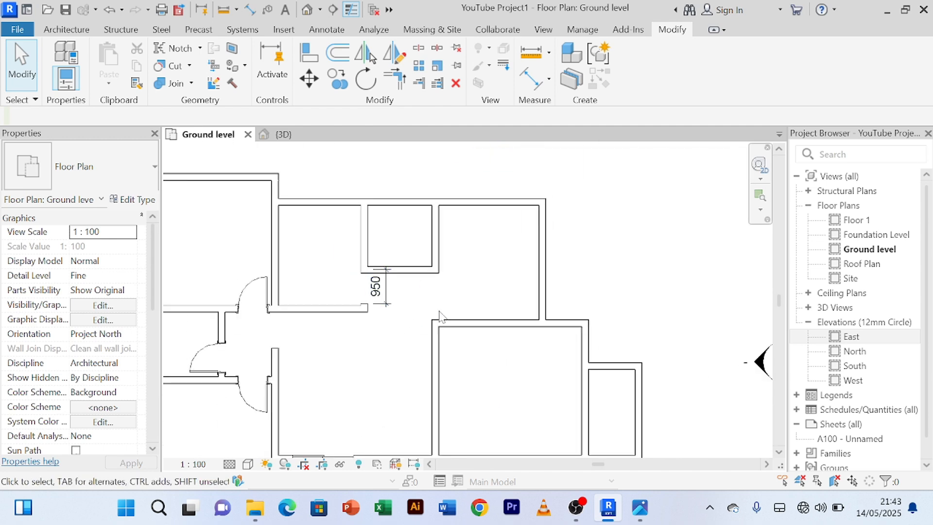
pyautogui.scroll(4, 418, 282)
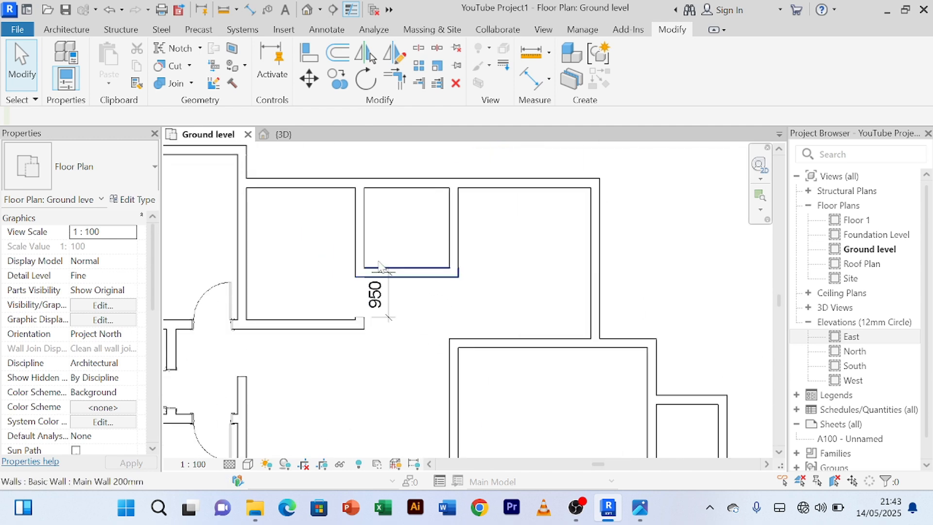
pyautogui.scroll(-2, 389, 267)
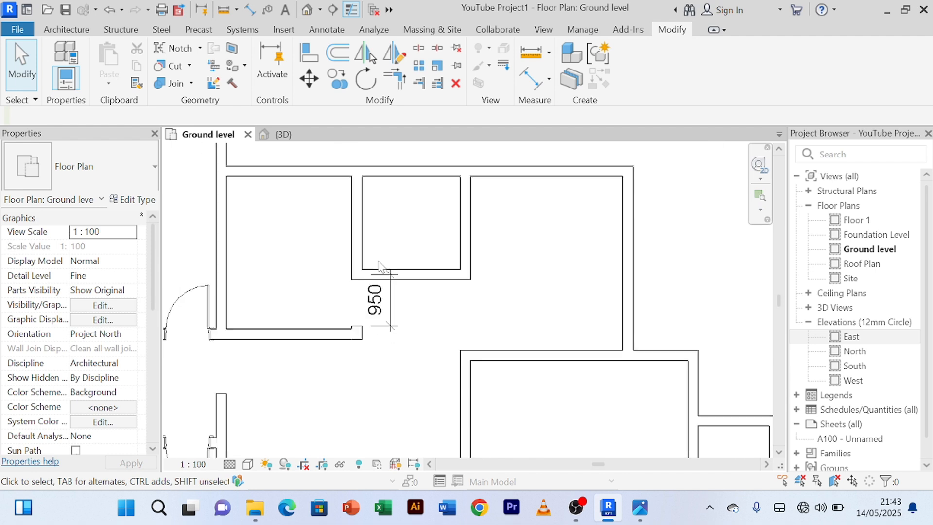
pyautogui.click(444, 275)
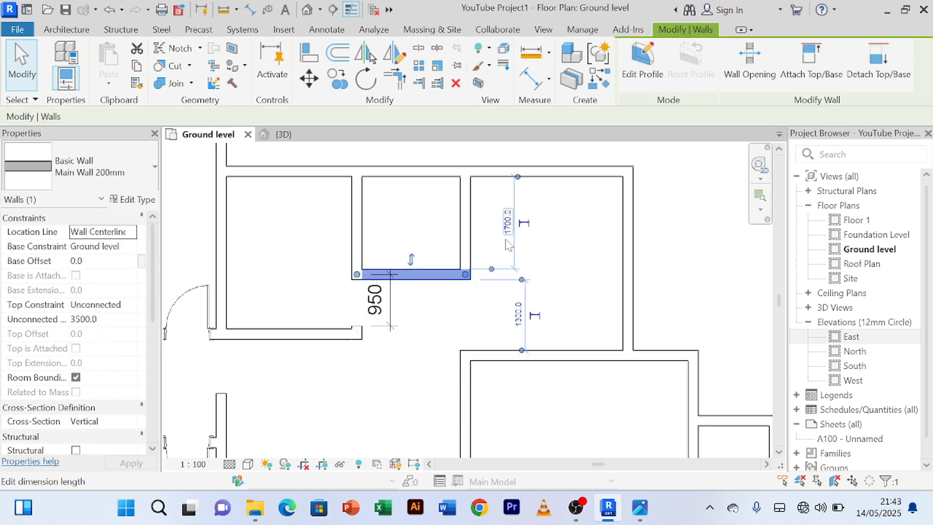
pyautogui.click(467, 231)
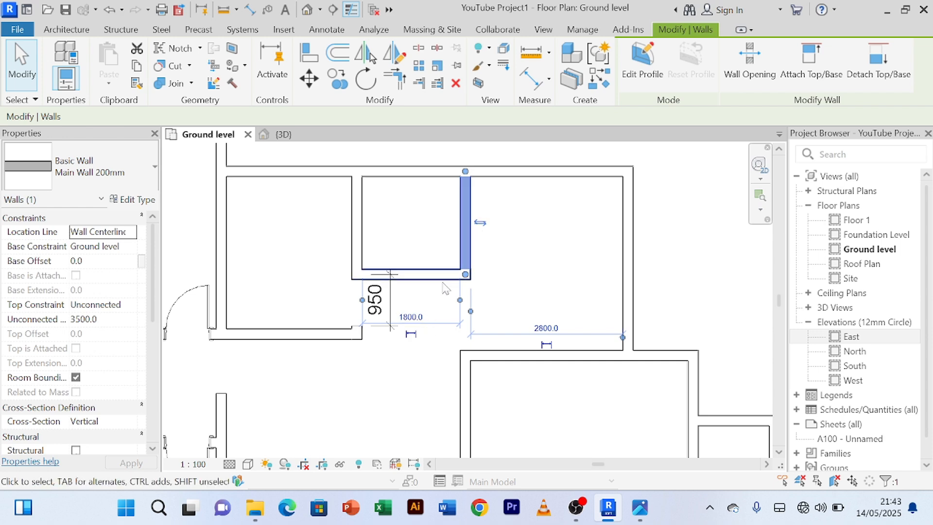
pyautogui.scroll(2, 446, 289)
pyautogui.click(559, 235)
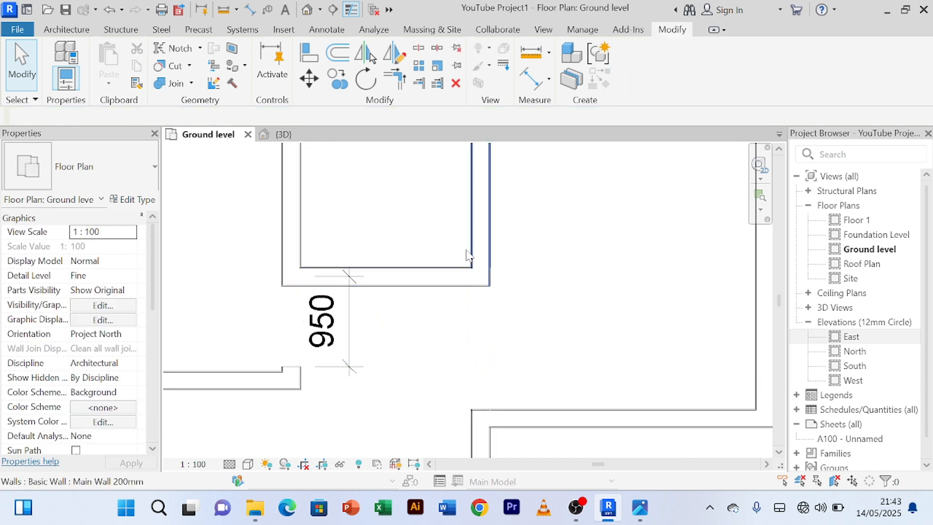
# Step: Select the small adjoining room's south wall and set its distance to the north exterior wall to 1600 mm
pyautogui.click(430, 279)
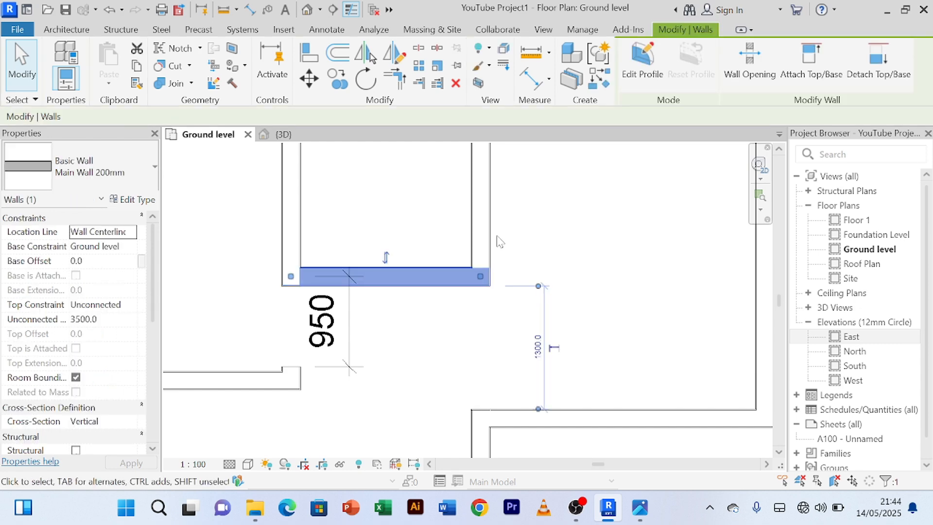
pyautogui.scroll(-2, 493, 232)
pyautogui.click(462, 246)
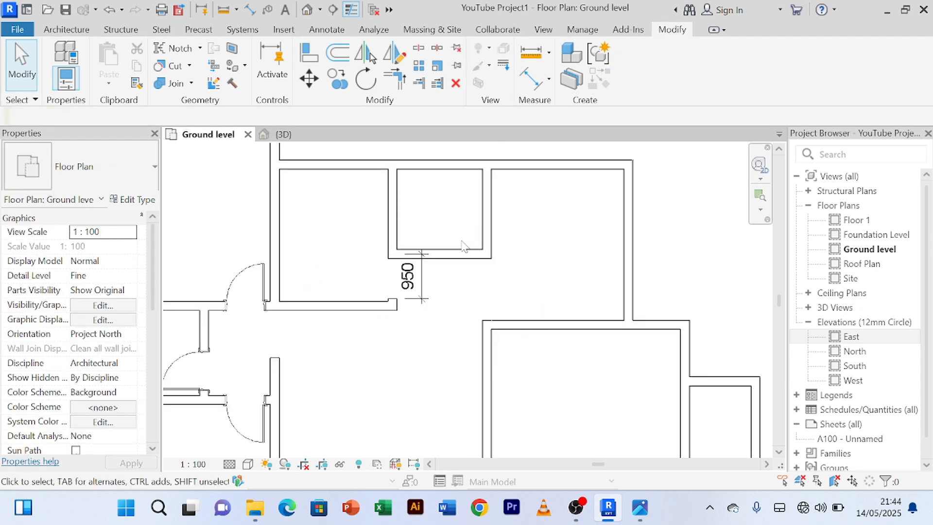
pyautogui.click(460, 253)
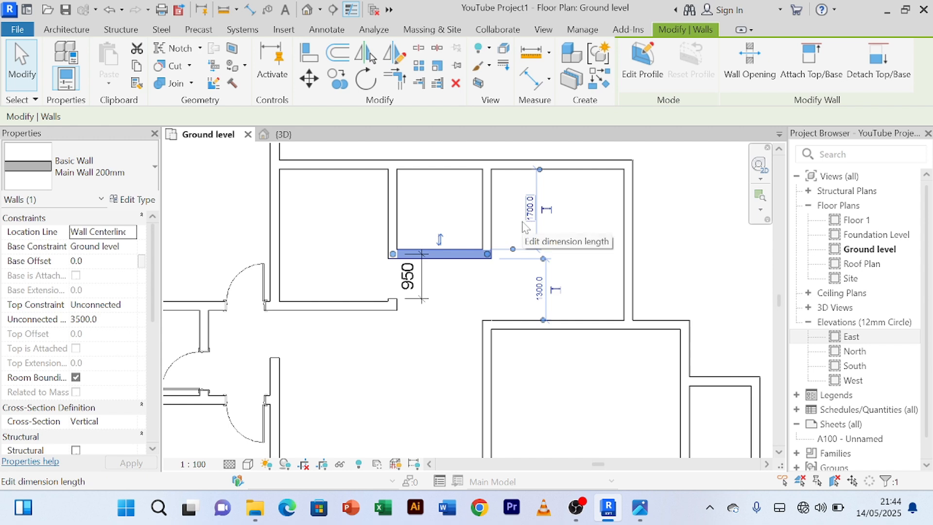
pyautogui.click(530, 208)
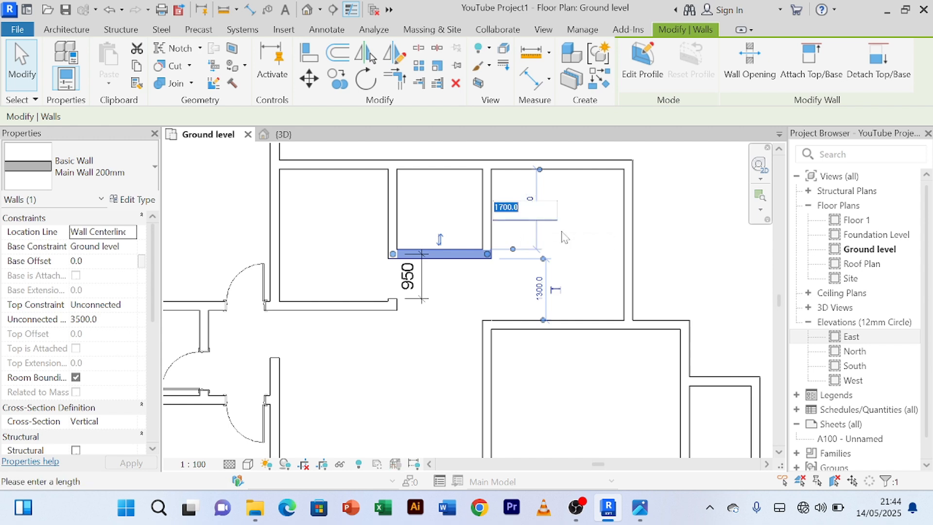
pyautogui.write('1')
pyautogui.press('Return')
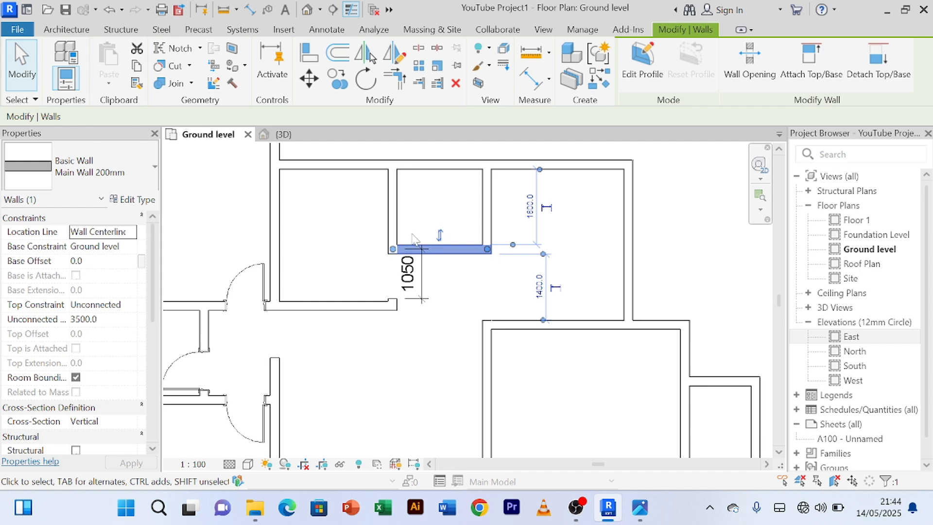
# Step: Extend the small room's west wall end southward past the corner, leaving an opening about 850 mm wide
pyautogui.click(362, 232)
pyautogui.click(393, 229)
pyautogui.scroll(3, 393, 250)
pyautogui.scroll(1, 392, 253)
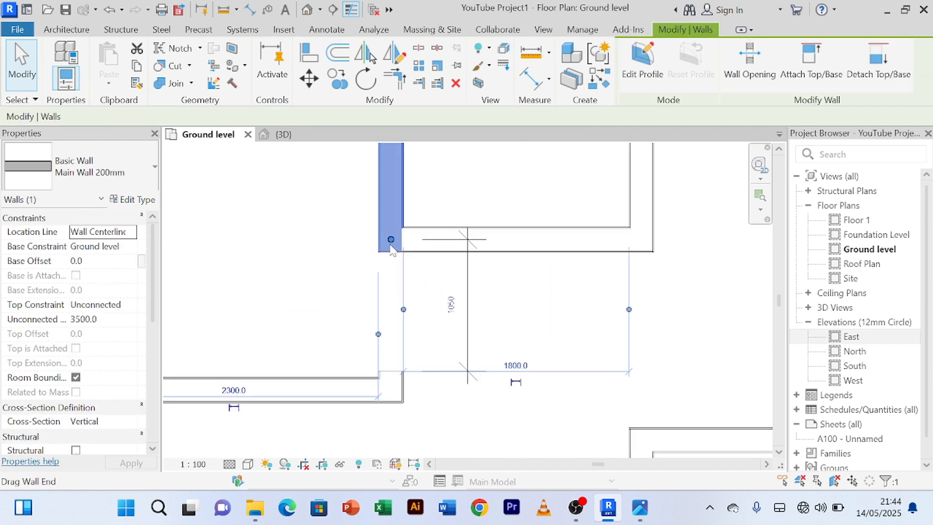
pyautogui.moveTo(391, 244); pyautogui.dragTo(391, 264)
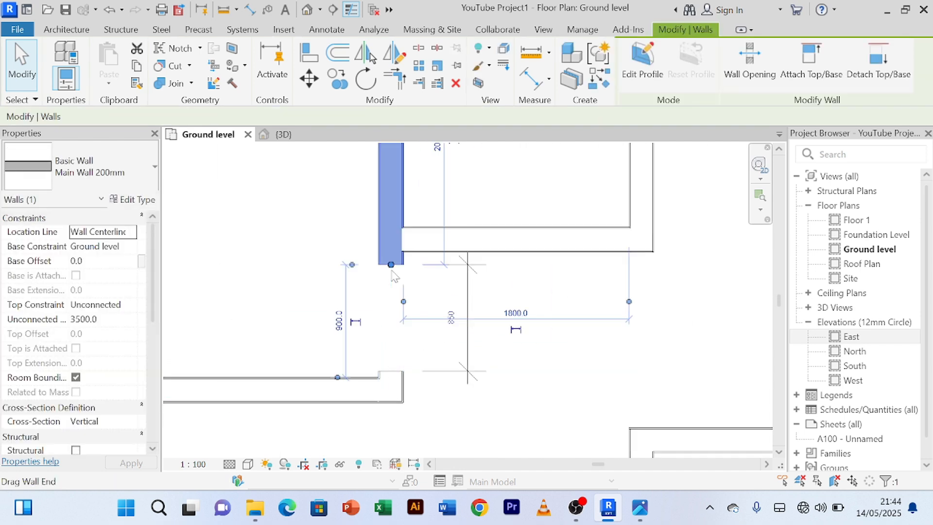
pyautogui.click(316, 271)
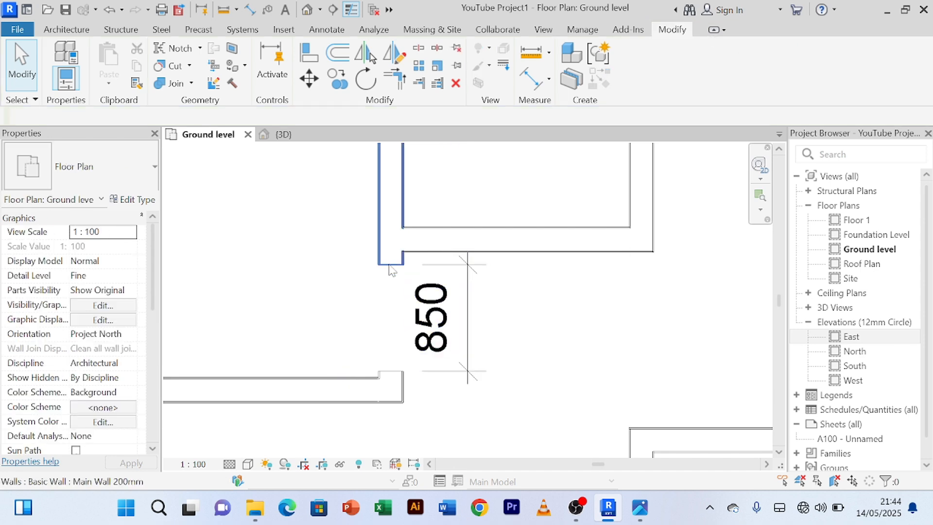
# Step: Try to widen the opening to 1000 mm by editing its dimension with the small room's west wall selected
pyautogui.click(439, 304)
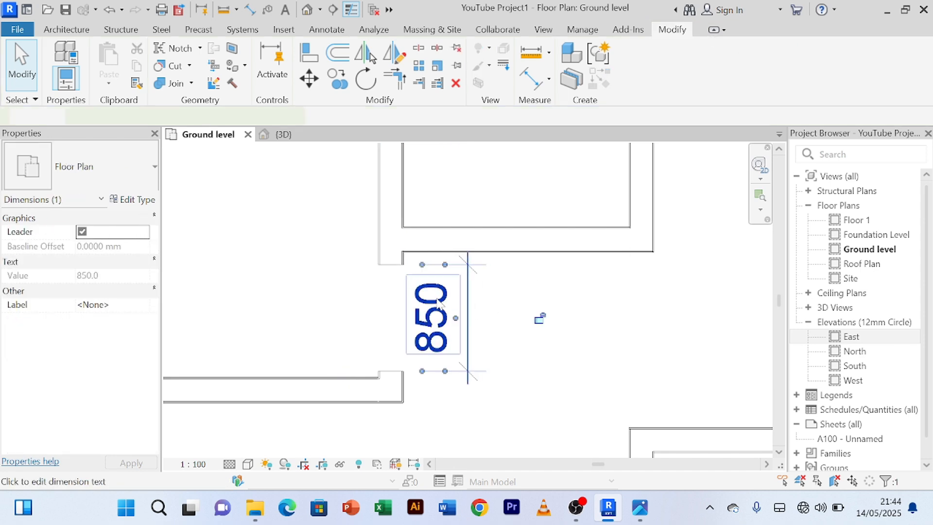
pyautogui.click(395, 261)
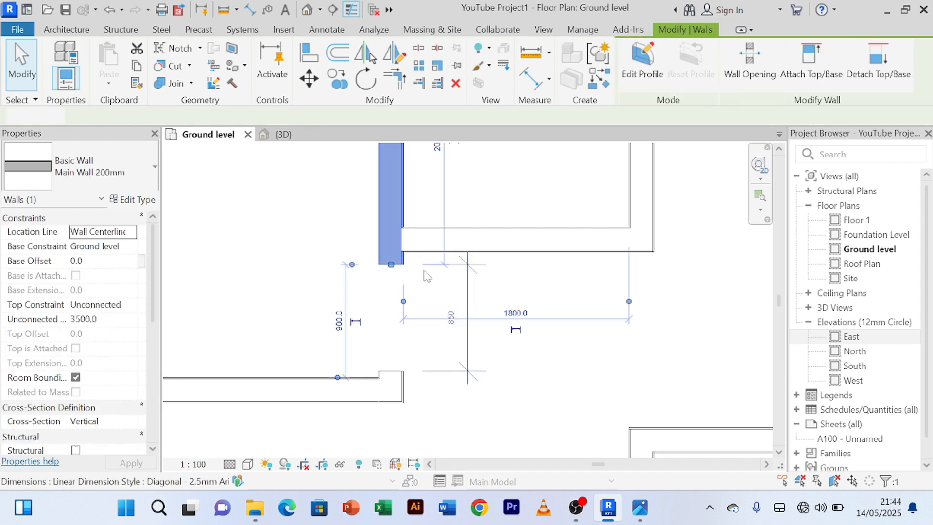
pyautogui.click(452, 321)
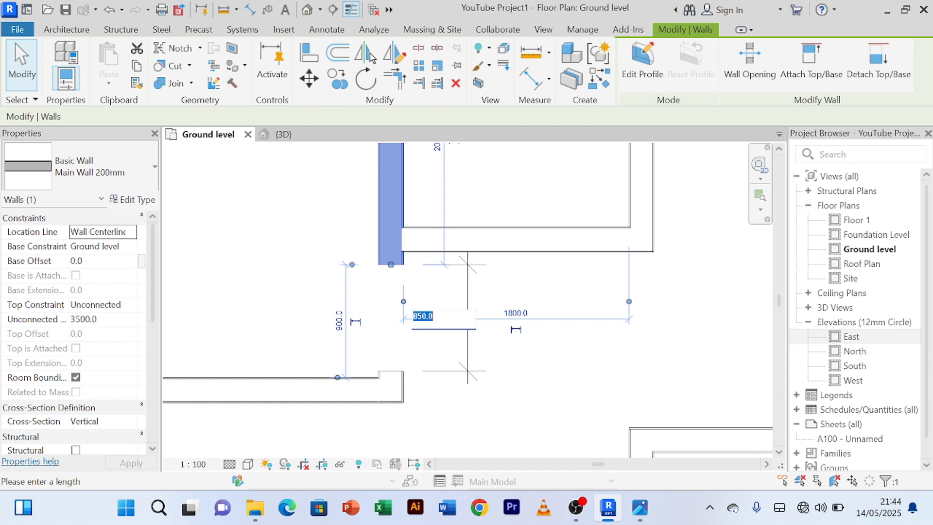
pyautogui.write('1')
pyautogui.write('00.0')
pyautogui.press('Return')
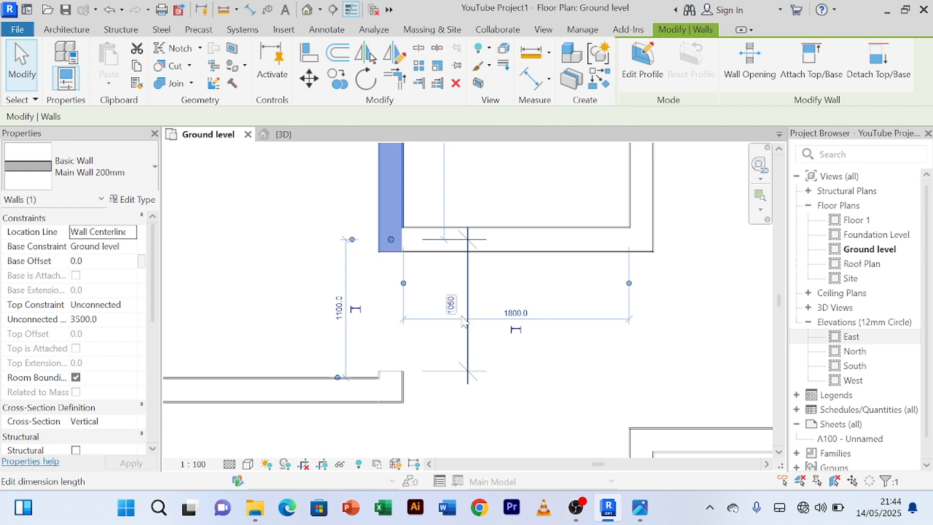
# Step: Try again to change the opening's 1050 mm dimension to 1000 mm, dismissing each error
pyautogui.click(451, 305)
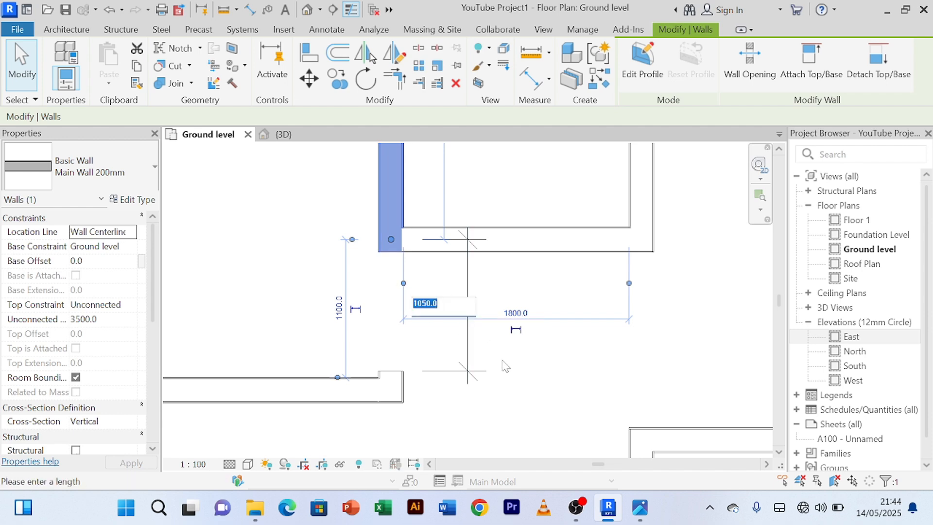
pyautogui.write('1')
pyautogui.press('Return')
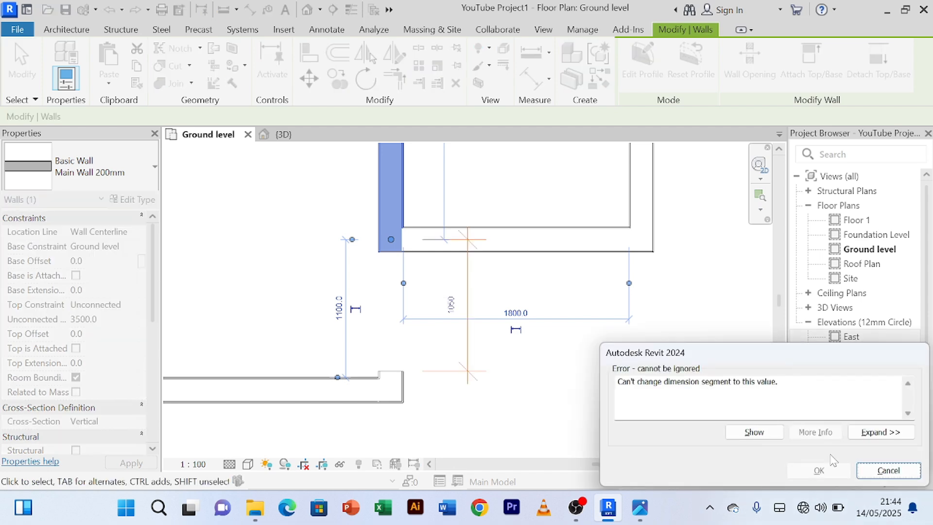
pyautogui.click(888, 470)
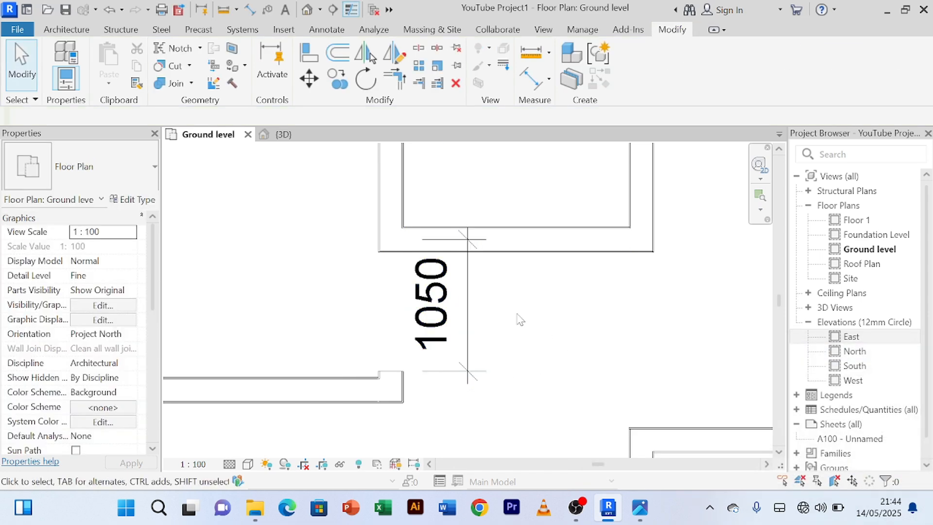
pyautogui.click(395, 207)
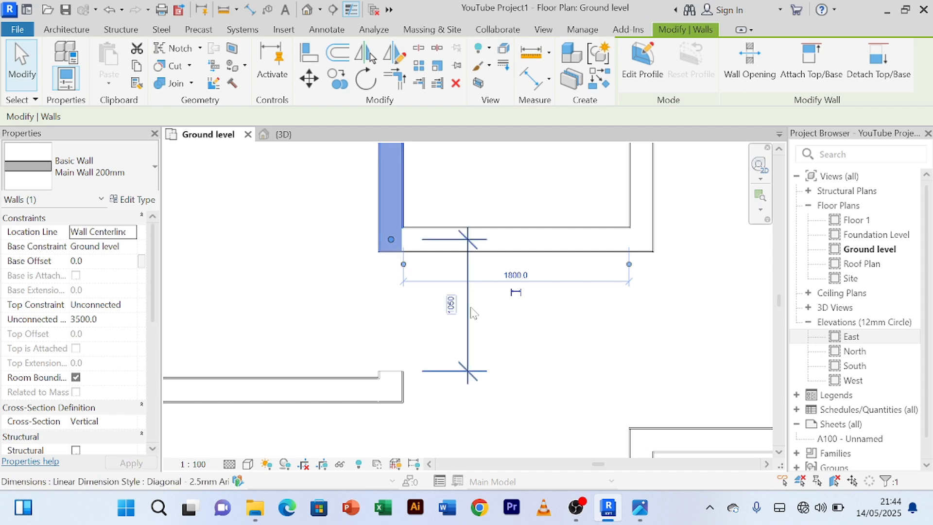
pyautogui.click(453, 305)
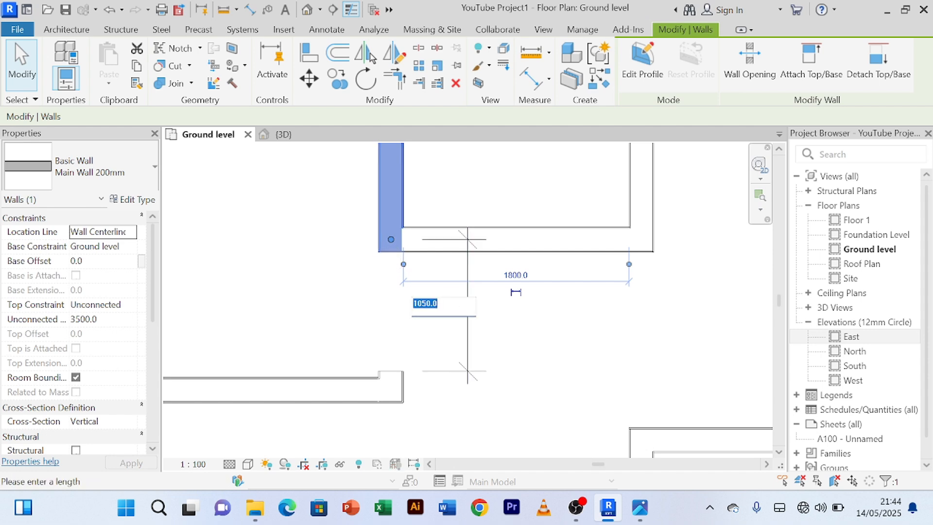
pyautogui.write('1000')
pyautogui.press('Return')
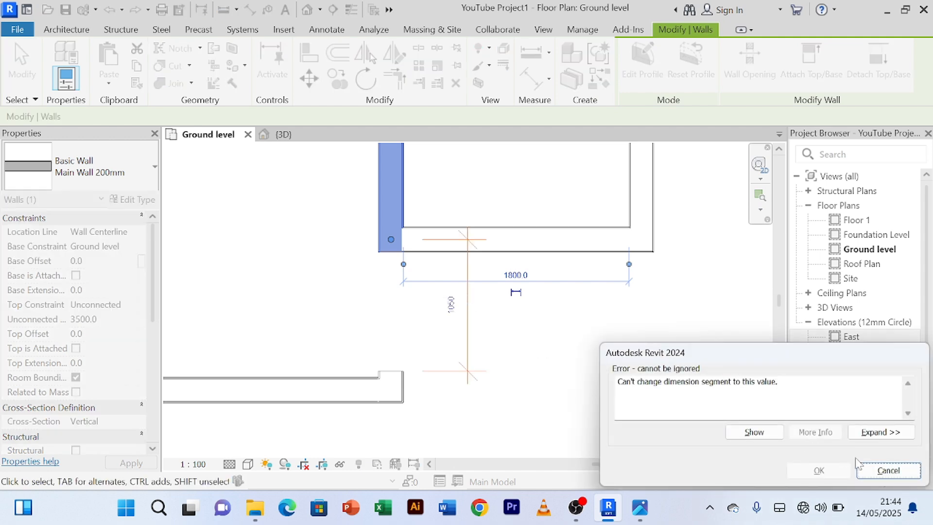
pyautogui.click(859, 467)
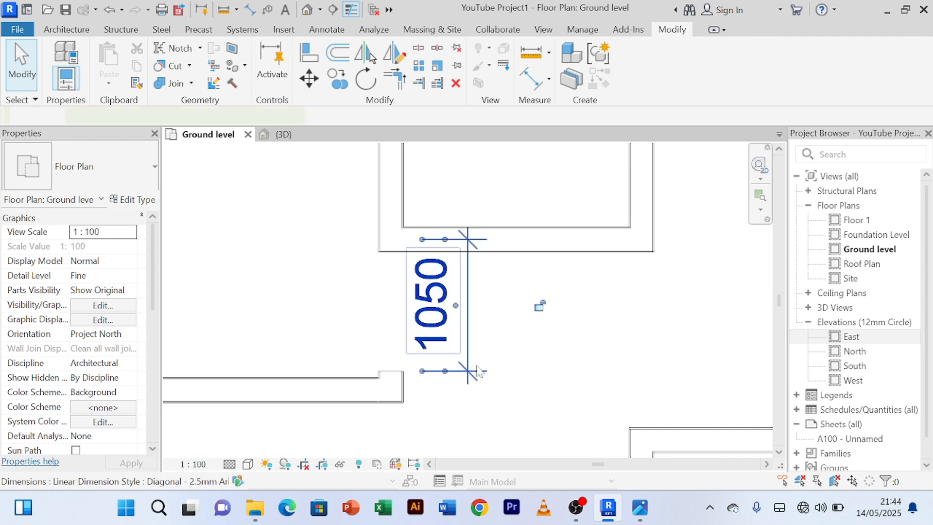
# Step: Delete the opening's dimension and extend the small room's west wall end slightly south of the corner
pyautogui.click(478, 372)
pyautogui.press('Delete')
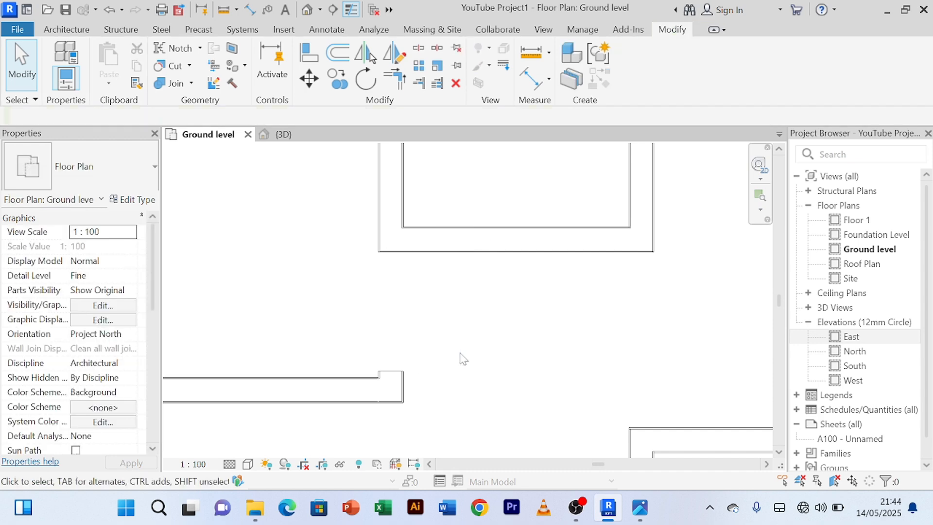
pyautogui.click(384, 162)
pyautogui.moveTo(386, 240); pyautogui.dragTo(392, 264)
pyautogui.click(542, 375)
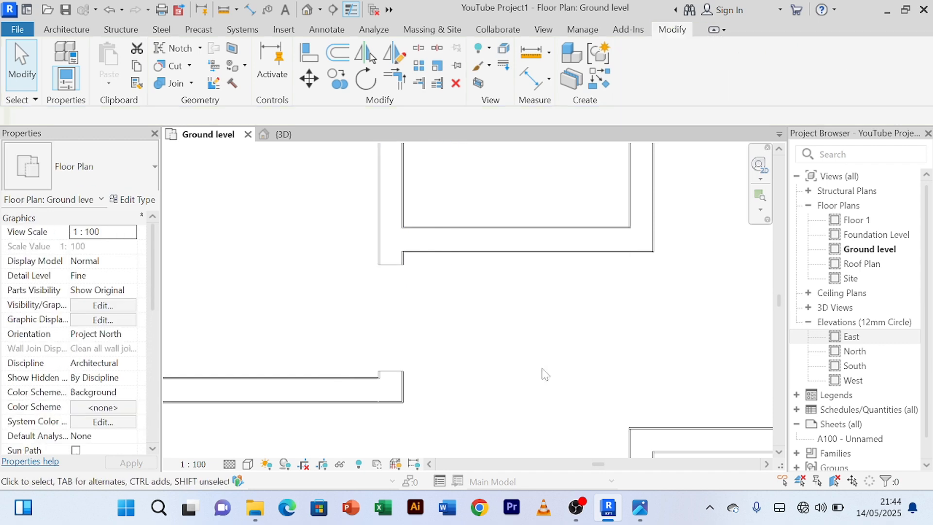
# Step: Place an aligned dimension across the opening, from the extended wall end to the stub below
pyautogui.click(531, 78)
pyautogui.click(391, 266)
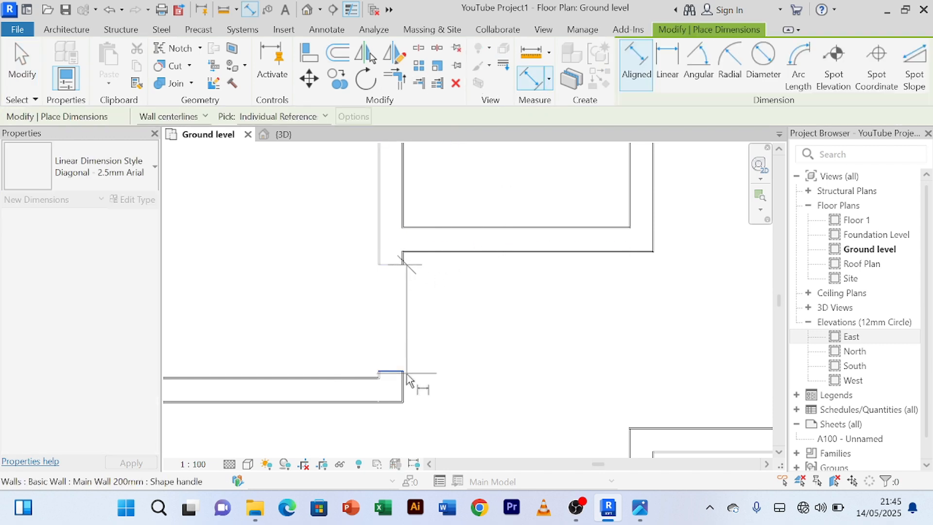
pyautogui.click(406, 373)
pyautogui.click(466, 362)
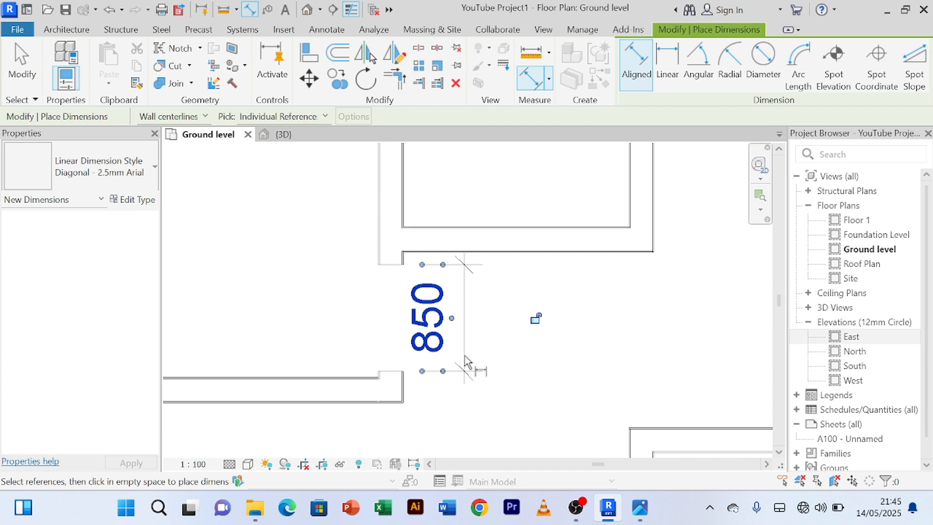
pyautogui.rightClick(612, 284)
pyautogui.click(647, 31)
pyautogui.rightClick(323, 245)
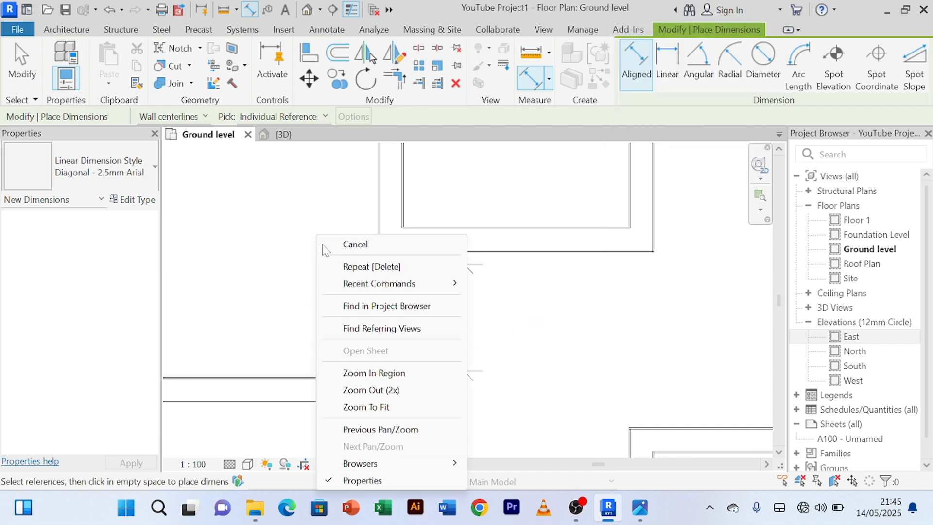
pyautogui.click(340, 244)
# Step: Select the small room's west wall and enter 1000 mm for the new dimension across the opening
pyautogui.click(390, 243)
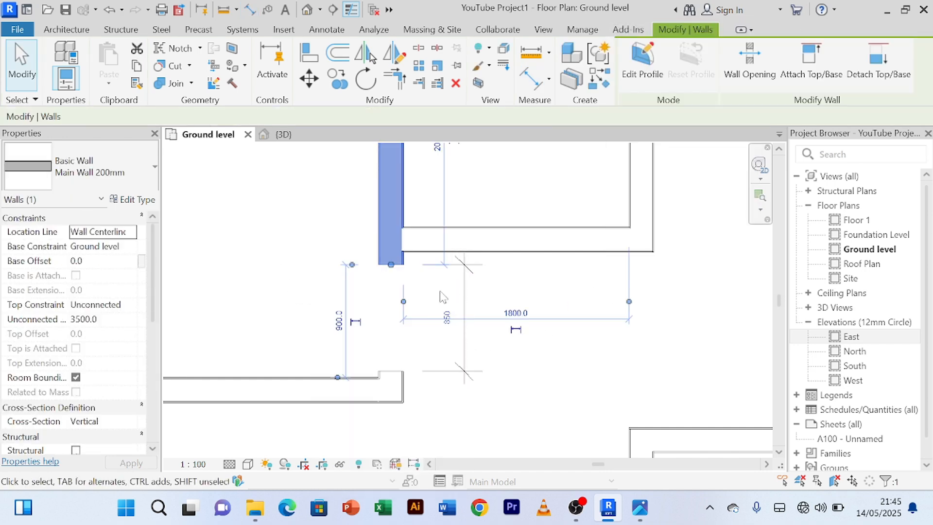
pyautogui.click(447, 319)
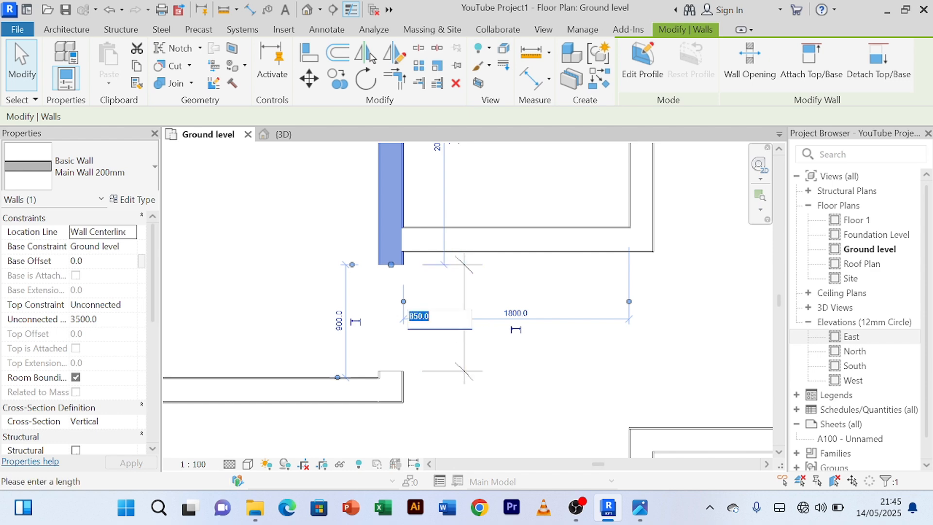
pyautogui.write('1000')
pyautogui.press('Return')
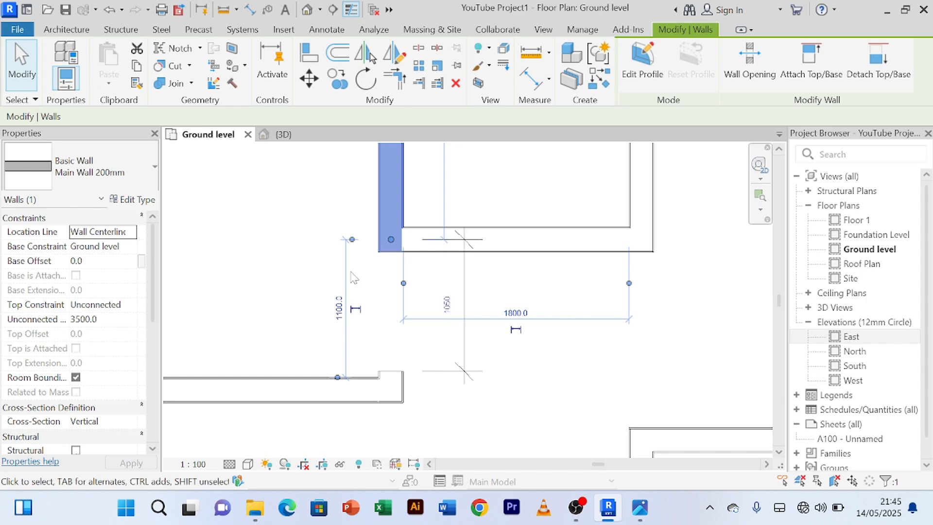
pyautogui.click(283, 255)
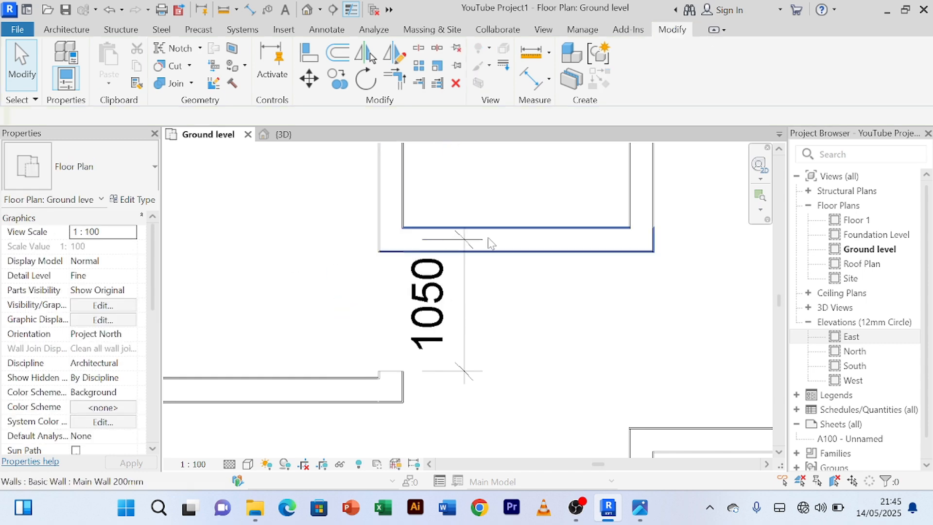
# Step: Delete the aligned dimension placed across the room's east opening
pyautogui.scroll(-3, 530, 308)
pyautogui.scroll(4, 530, 308)
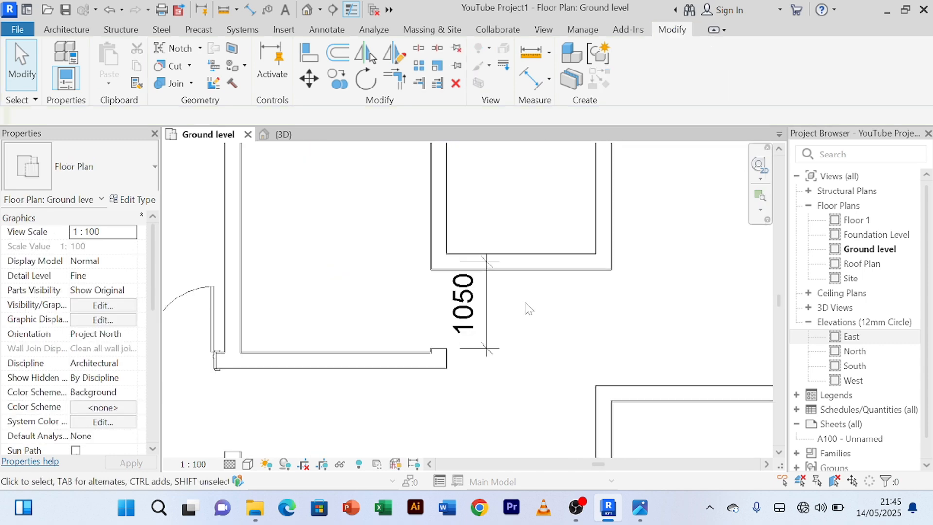
pyautogui.click(468, 234)
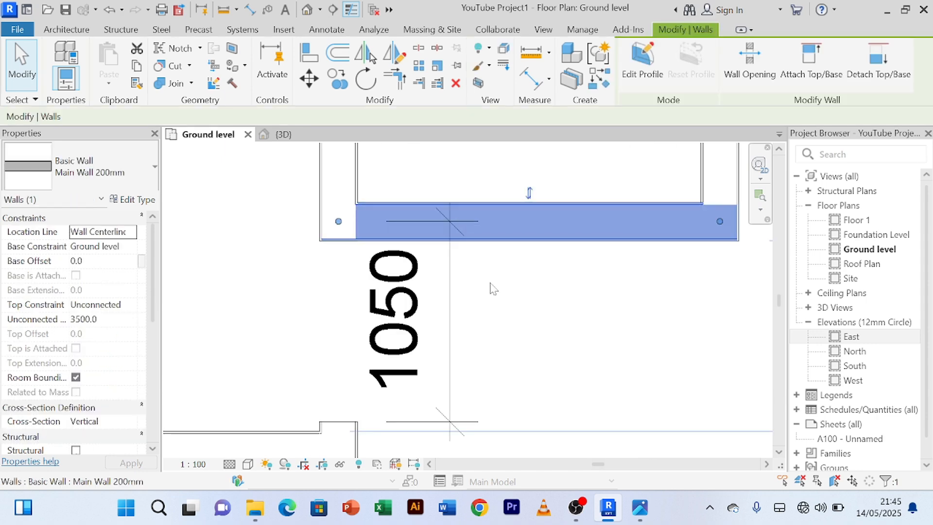
pyautogui.click(489, 301)
pyautogui.click(457, 393)
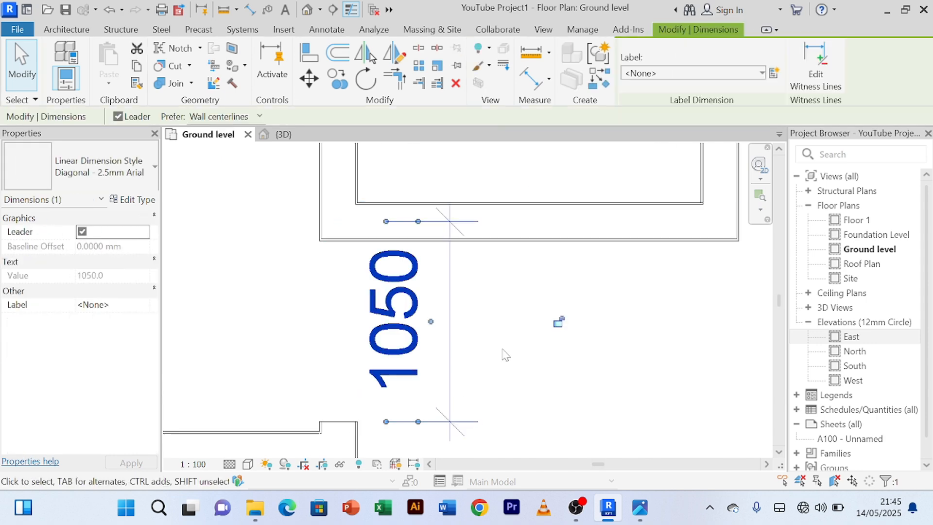
pyautogui.press('Delete')
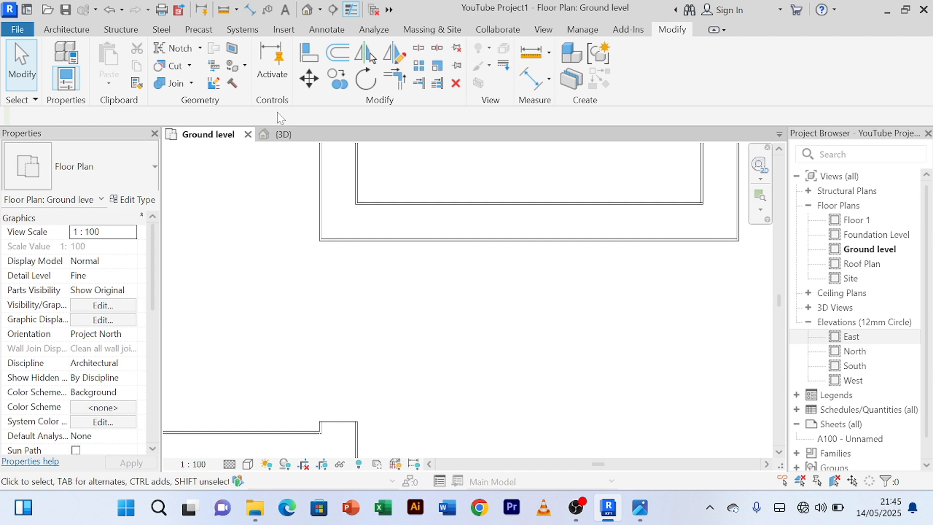
pyautogui.click(532, 78)
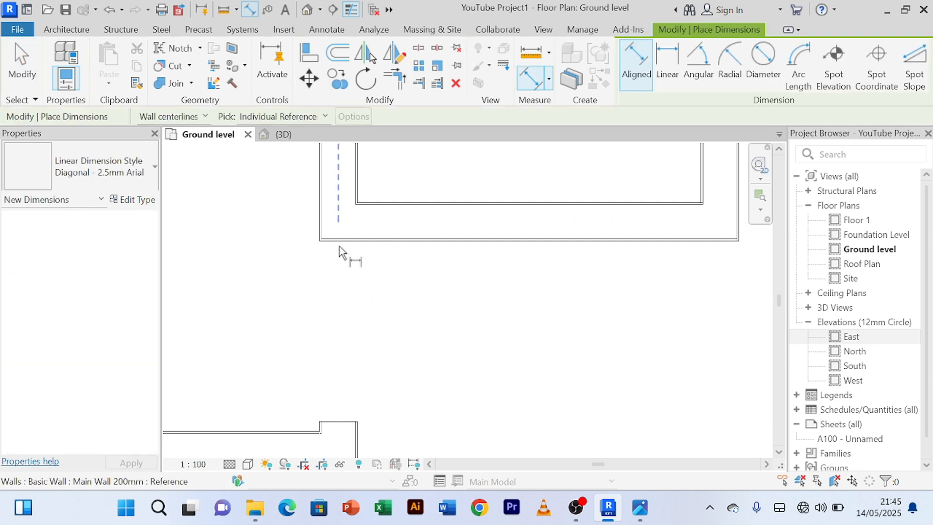
pyautogui.rightClick(310, 273)
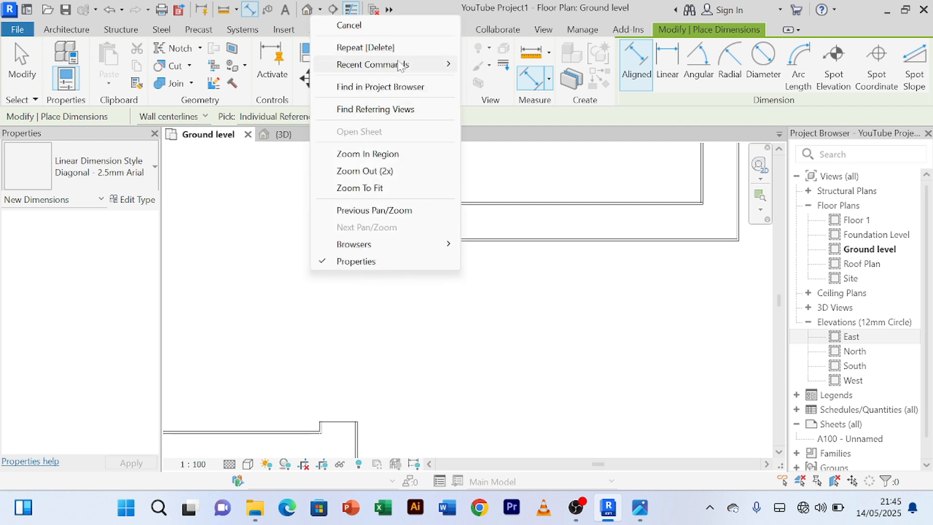
pyautogui.click(325, 23)
pyautogui.rightClick(446, 378)
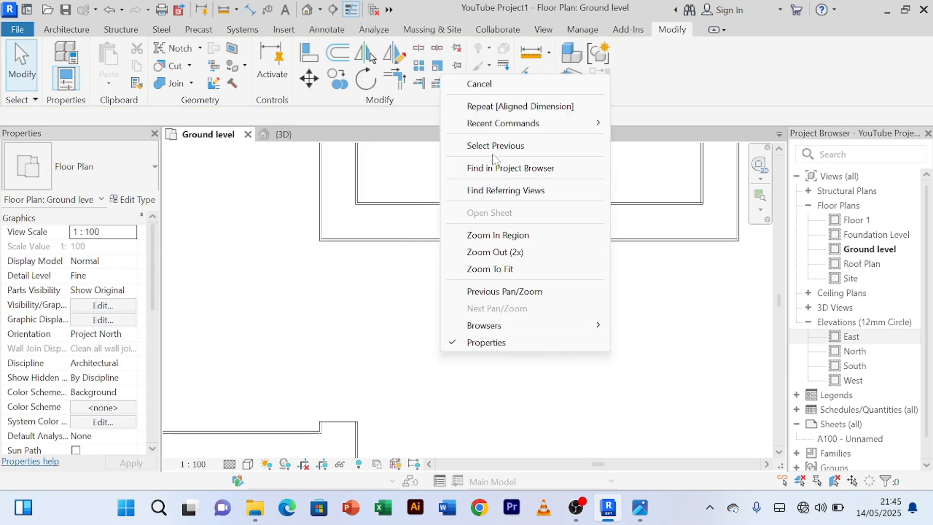
# Step: Place an aligned dimension across the passage opening, from the small room's south wall face to the end of the wall stub below
pyautogui.click(519, 84)
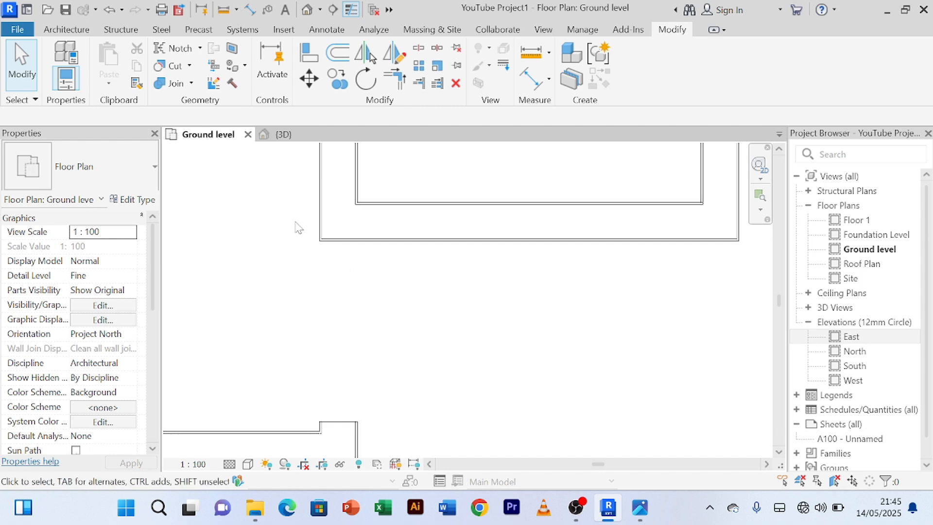
pyautogui.click(533, 78)
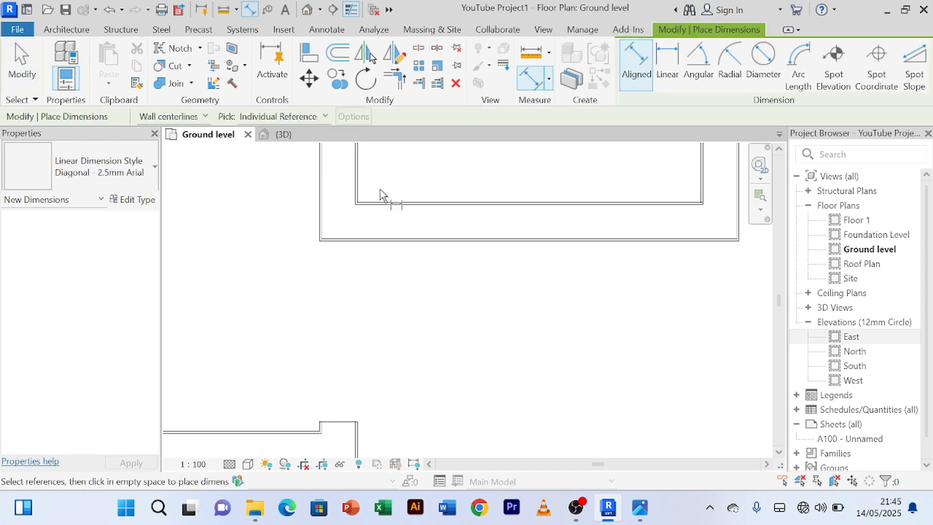
pyautogui.click(353, 248)
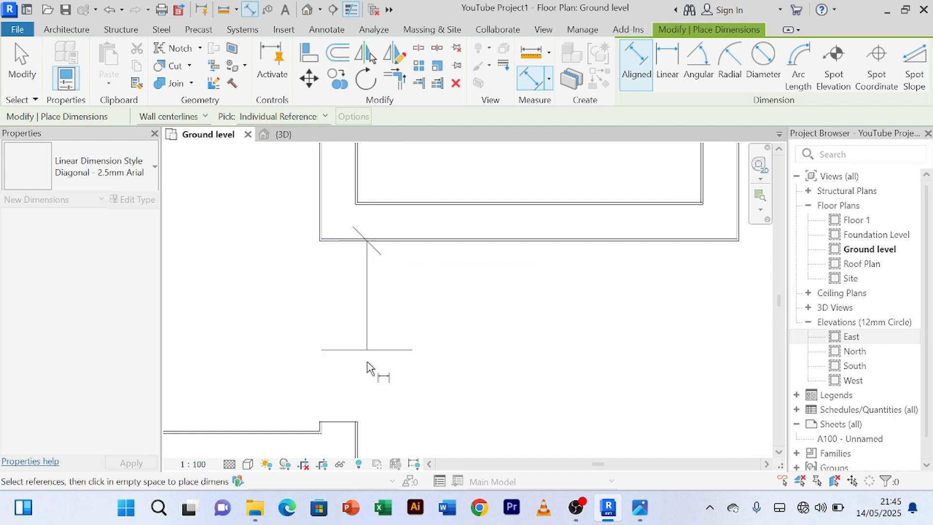
pyautogui.click(348, 428)
pyautogui.click(381, 387)
pyautogui.rightClick(649, 289)
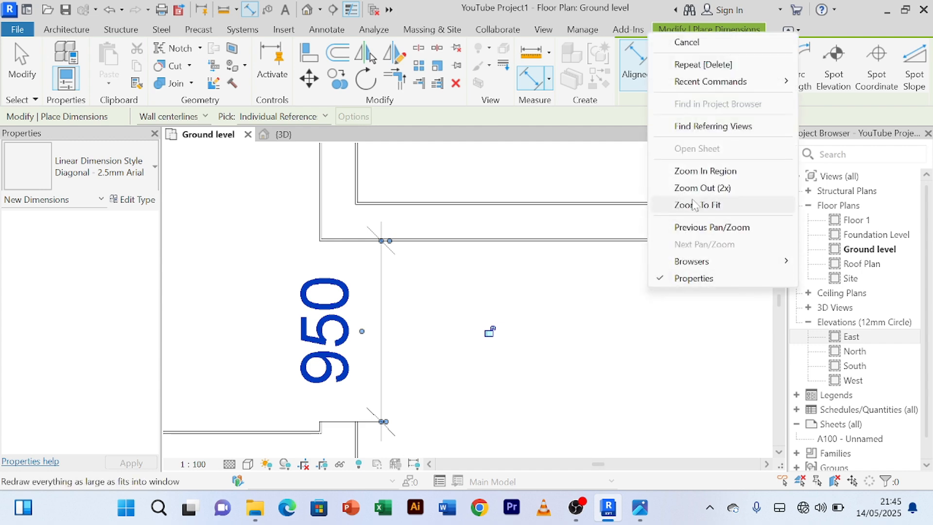
pyautogui.click(686, 43)
pyautogui.scroll(-2, 573, 298)
pyautogui.rightClick(548, 331)
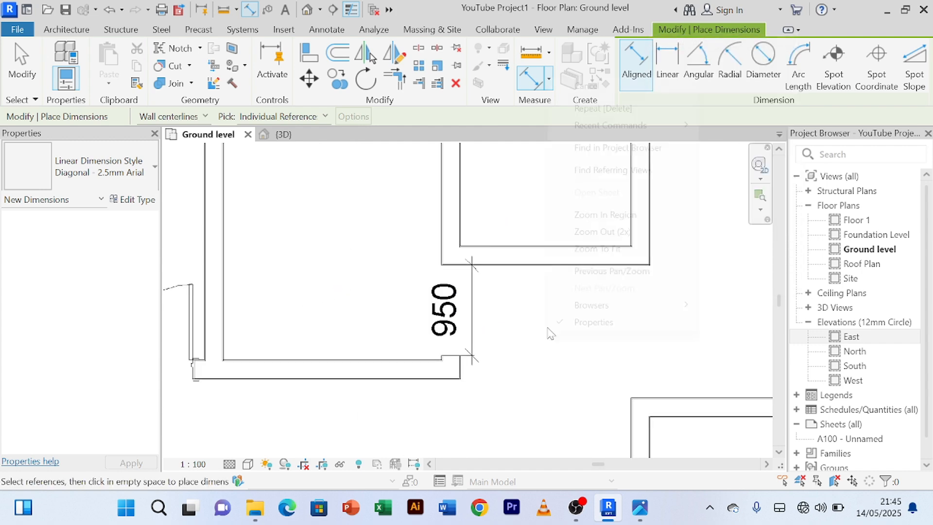
pyautogui.click(584, 85)
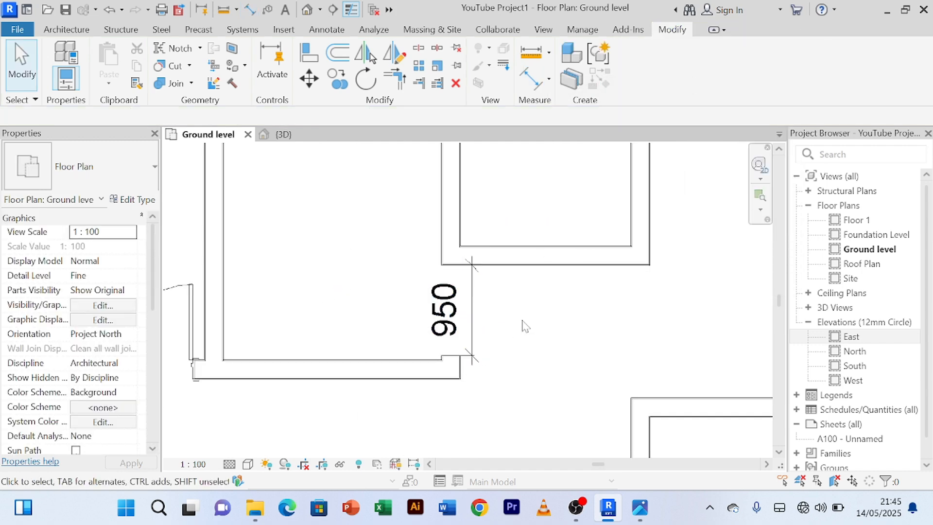
# Step: Examine the dimensioned opening and the layout of the small room and the rooms around it
pyautogui.scroll(3, 524, 326)
pyautogui.scroll(-2, 521, 333)
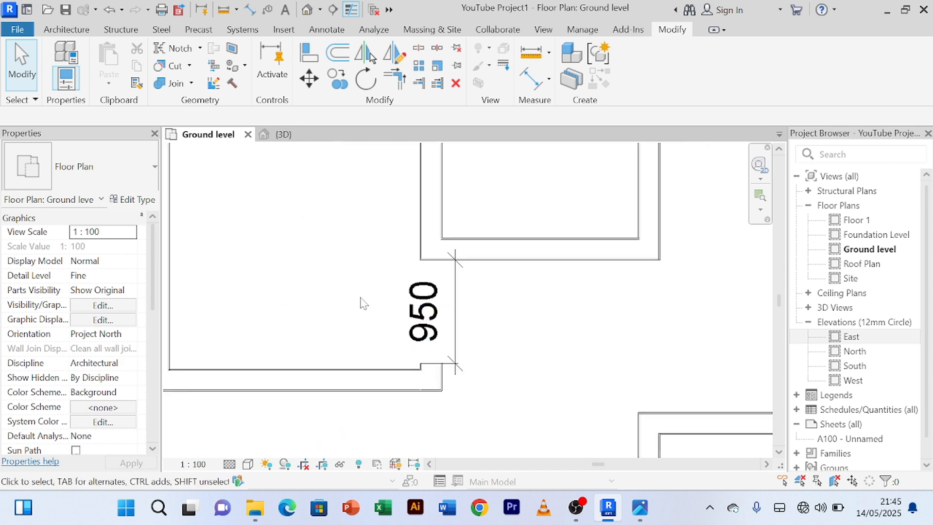
pyautogui.scroll(-3, 340, 245)
pyautogui.scroll(4, 358, 250)
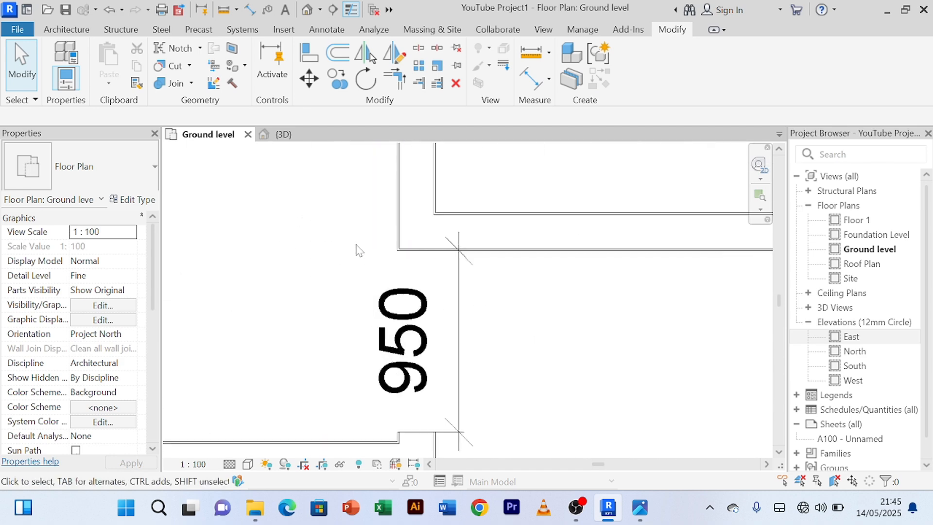
pyautogui.scroll(-2, 345, 256)
pyautogui.scroll(5, 413, 305)
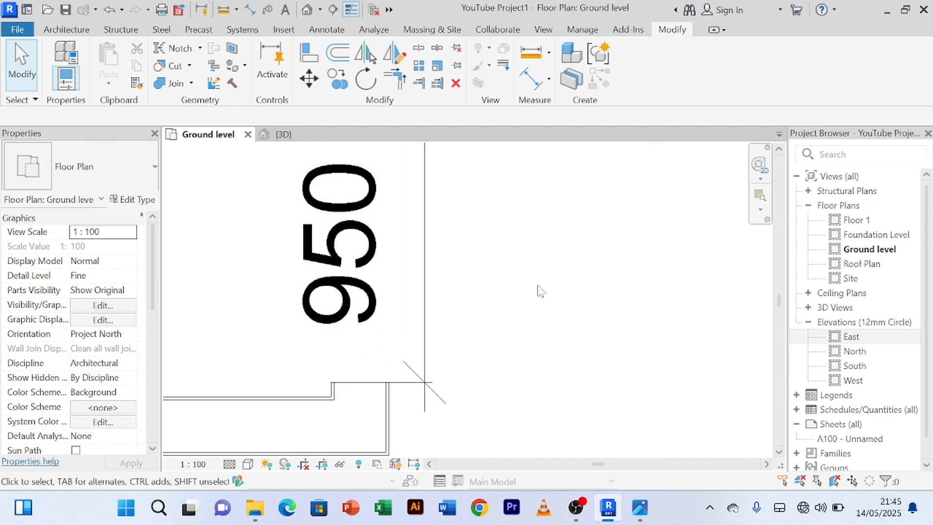
pyautogui.scroll(-3, 511, 297)
pyautogui.moveTo(544, 297); pyautogui.dragTo(542, 355, button='middle')
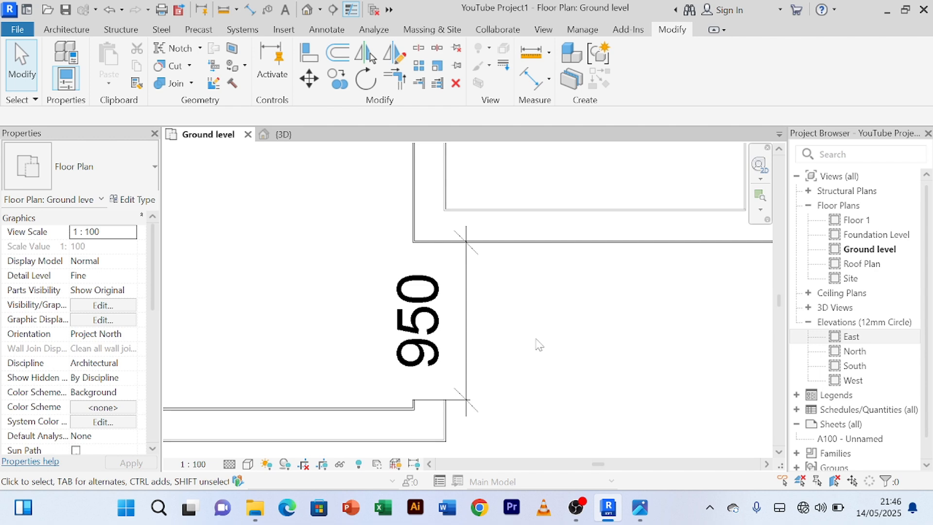
pyautogui.scroll(2, 534, 320)
pyautogui.scroll(-4, 530, 301)
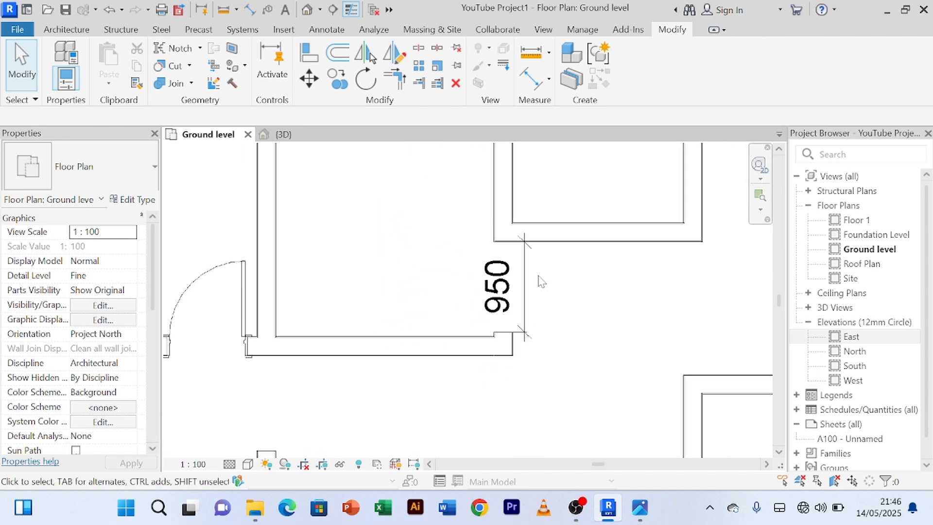
pyautogui.middleClick(581, 290)
pyautogui.scroll(-2, 582, 290)
pyautogui.moveTo(581, 290); pyautogui.dragTo(437, 358, button='middle')
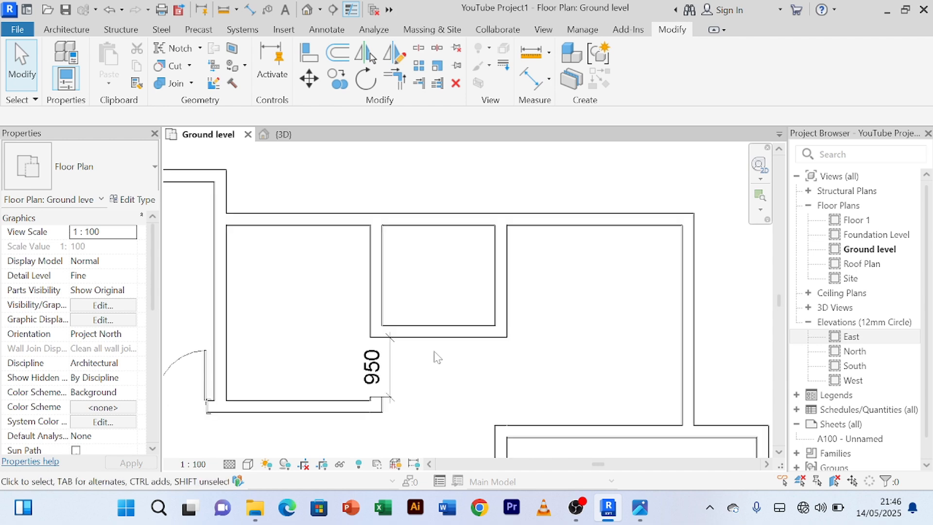
pyautogui.scroll(2, 437, 357)
pyautogui.scroll(-1, 407, 274)
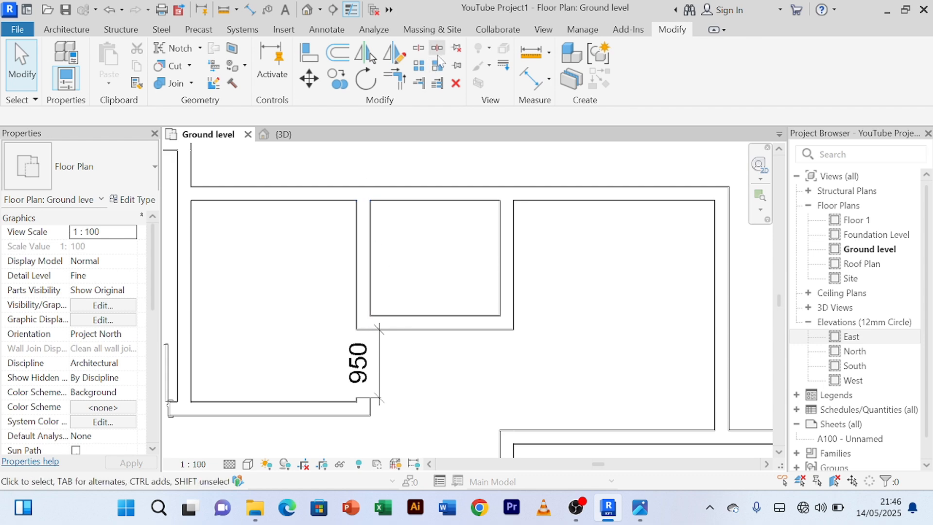
# Step: Split the small room's west wall about 700 mm north of the inner face of its south wall
pyautogui.click(418, 47)
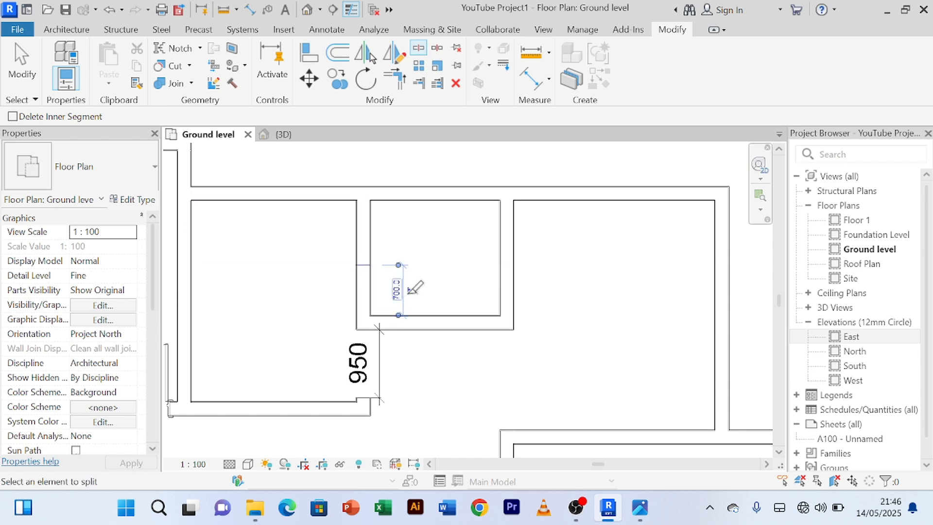
pyautogui.rightClick(454, 235)
pyautogui.click(486, 245)
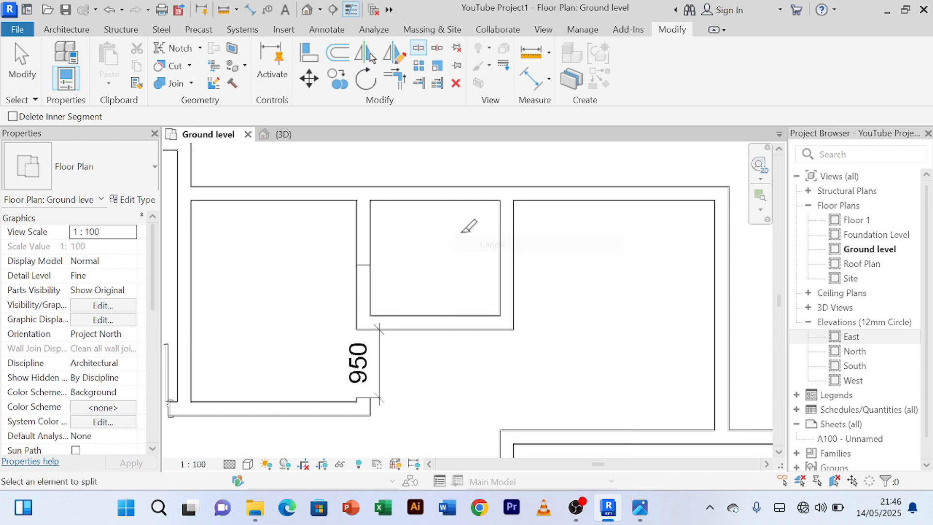
pyautogui.rightClick(453, 234)
pyautogui.click(487, 243)
pyautogui.rightClick(455, 214)
pyautogui.click(479, 225)
# Step: Shorten the lower segment of the split west wall from its north end, leaving a gap about 300 mm wide
pyautogui.scroll(-5, 479, 226)
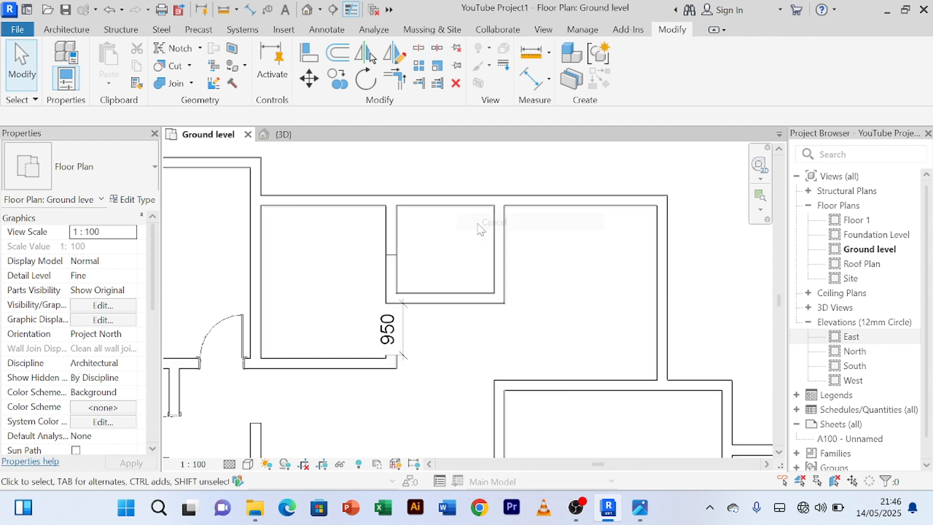
pyautogui.moveTo(447, 254); pyautogui.dragTo(466, 257, button='middle')
pyautogui.scroll(3, 454, 253)
pyautogui.click(438, 256)
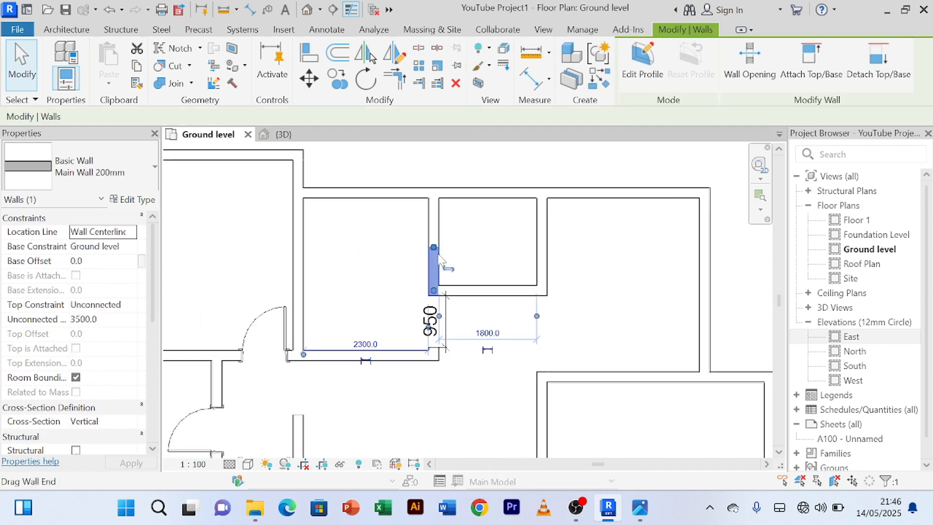
pyautogui.scroll(2, 436, 255)
pyautogui.moveTo(432, 244); pyautogui.dragTo(431, 268)
pyautogui.click(516, 248)
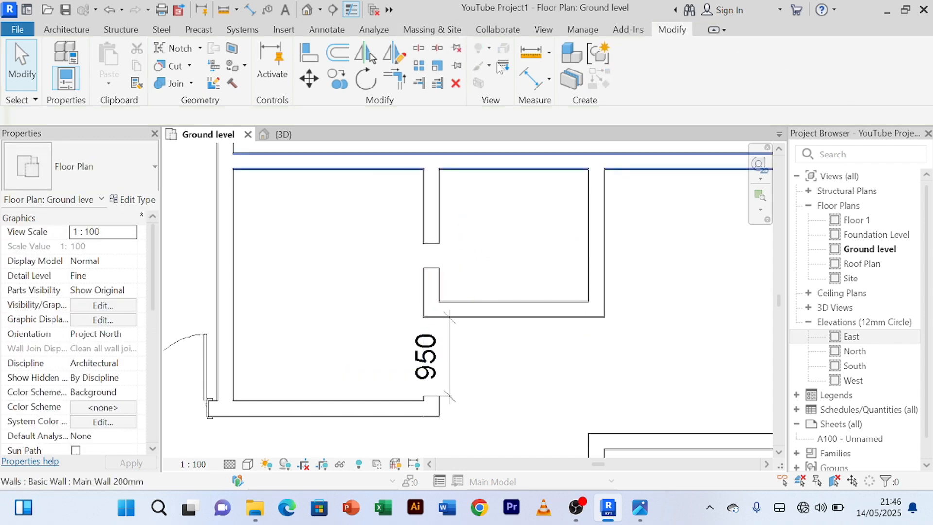
# Step: Place an aligned dimension across the new gap in the small room's west wall, between the two wall ends
pyautogui.click(534, 83)
pyautogui.scroll(2, 450, 255)
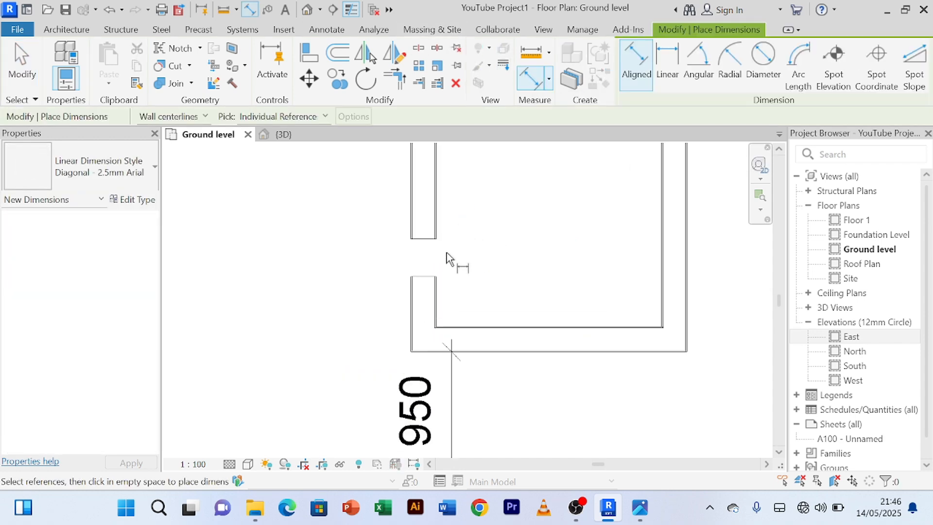
pyautogui.click(429, 277)
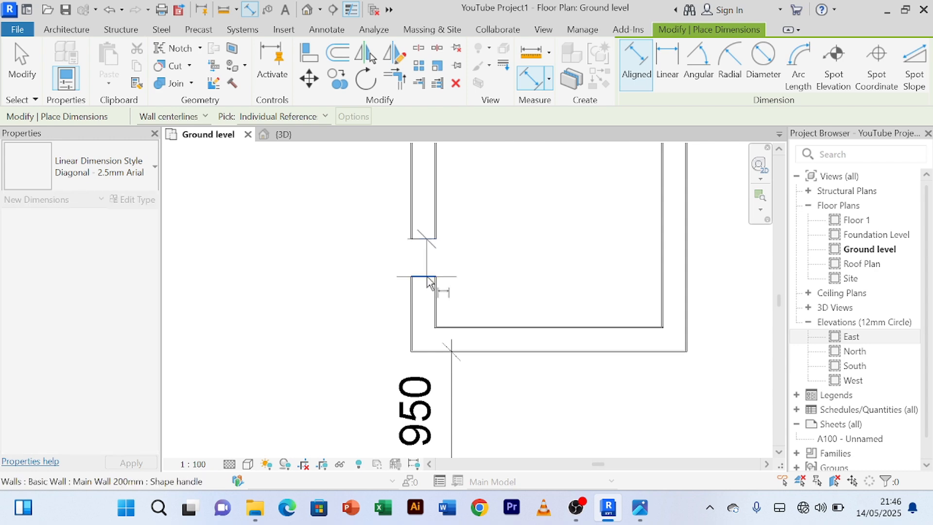
pyautogui.click(506, 219)
pyautogui.rightClick(549, 178)
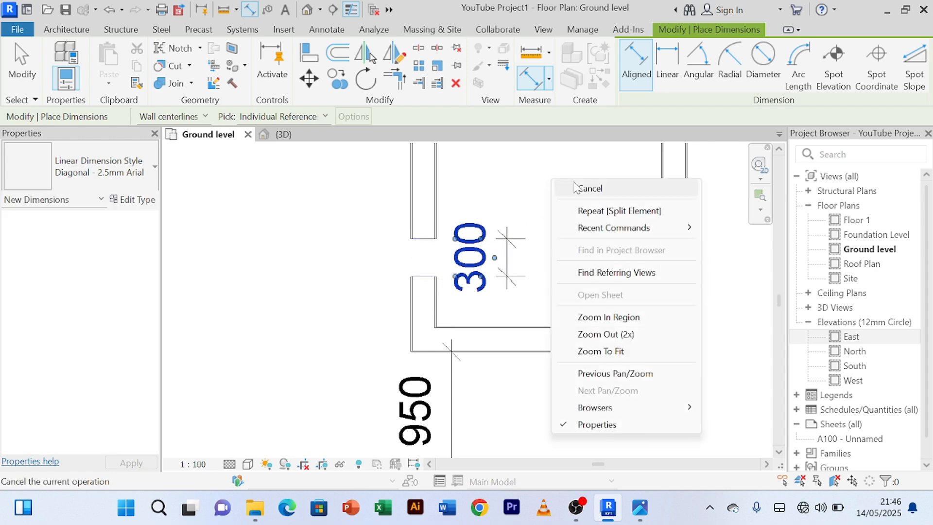
pyautogui.click(564, 187)
pyautogui.rightClick(559, 173)
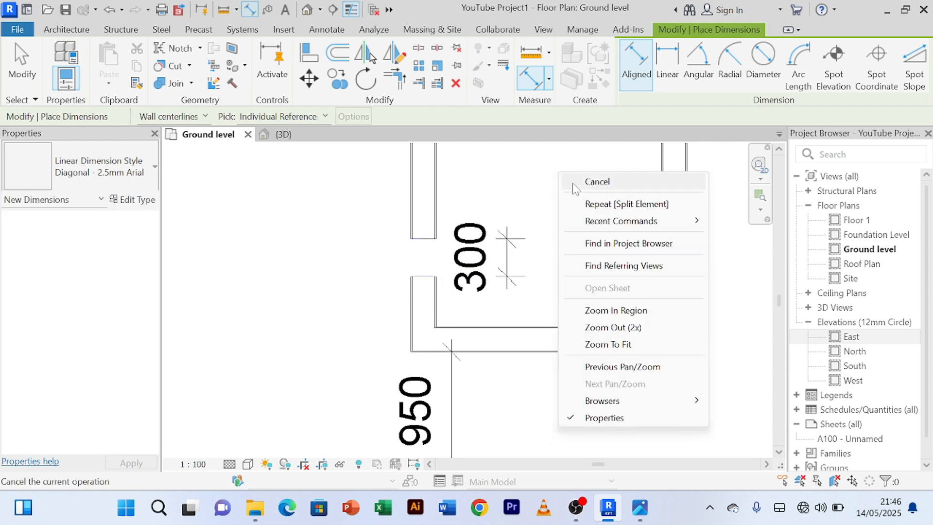
# Step: Set the length of the lower segment of the small room's west wall to 300 mm
pyautogui.click(418, 289)
pyautogui.click(500, 258)
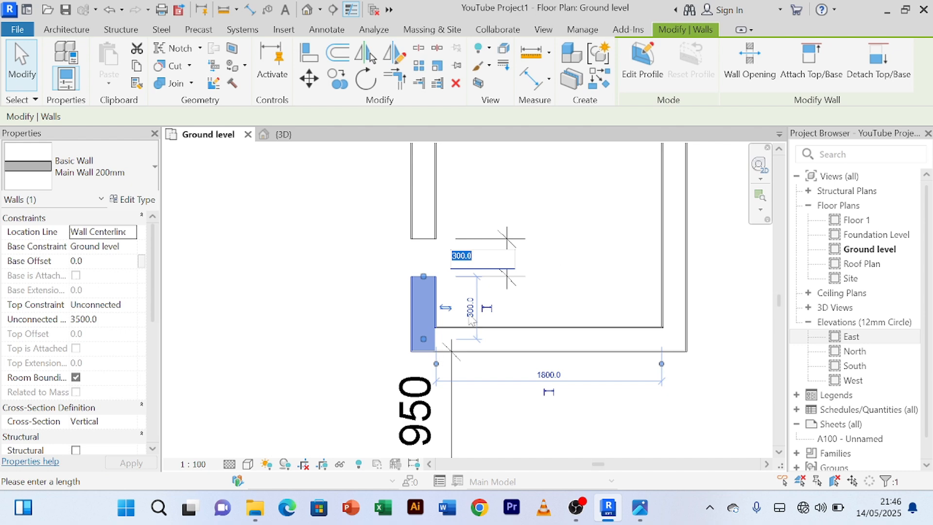
pyautogui.click(471, 312)
pyautogui.click(471, 310)
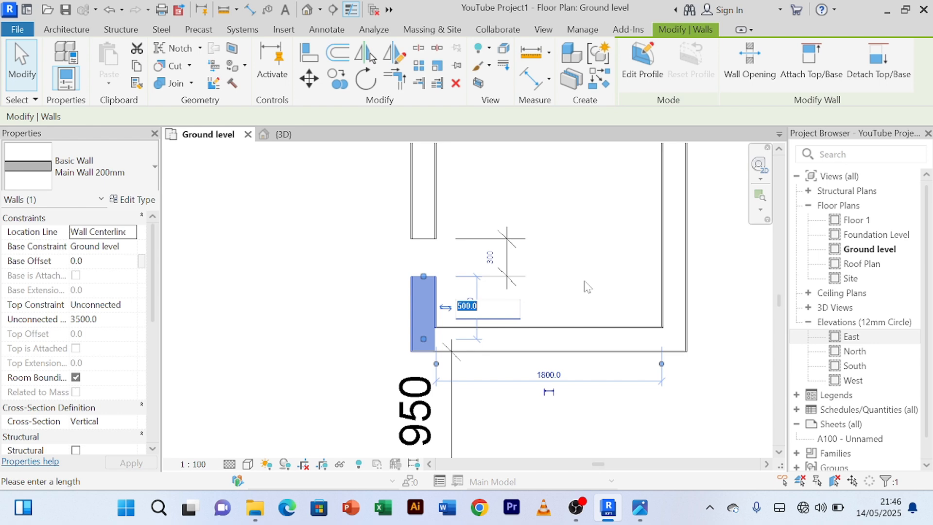
pyautogui.write('300')
pyautogui.press('Return')
pyautogui.click(519, 200)
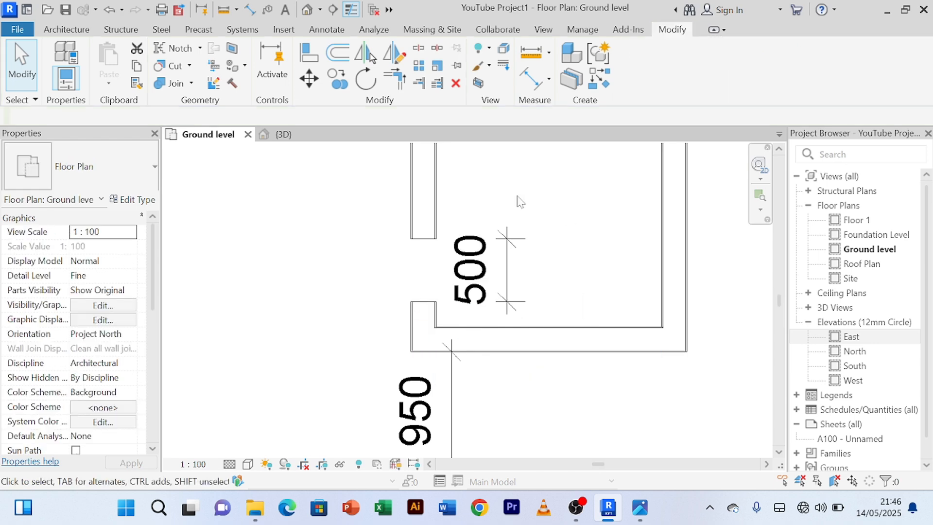
# Step: Set the length of the upper segment of the small room's west wall to 800 mm
pyautogui.click(432, 234)
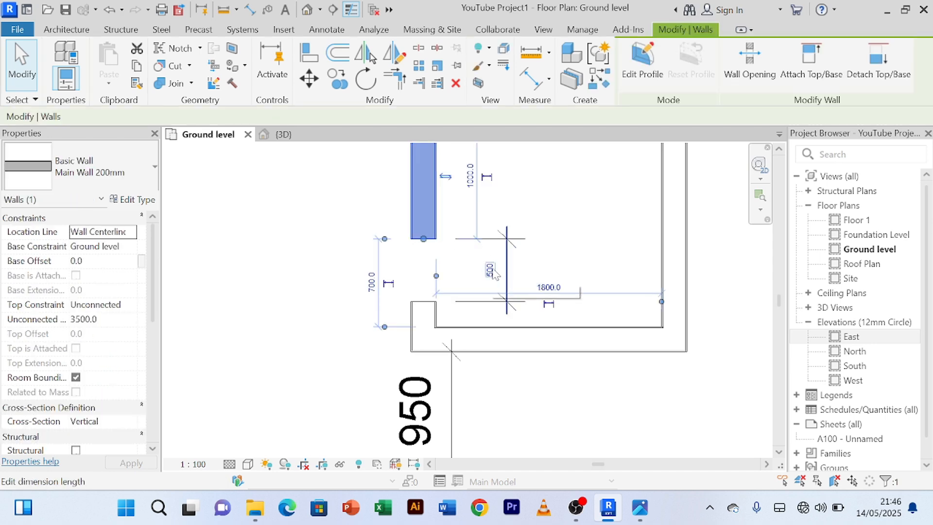
pyautogui.scroll(-1, 535, 220)
pyautogui.moveTo(537, 225); pyautogui.dragTo(525, 316, button='middle')
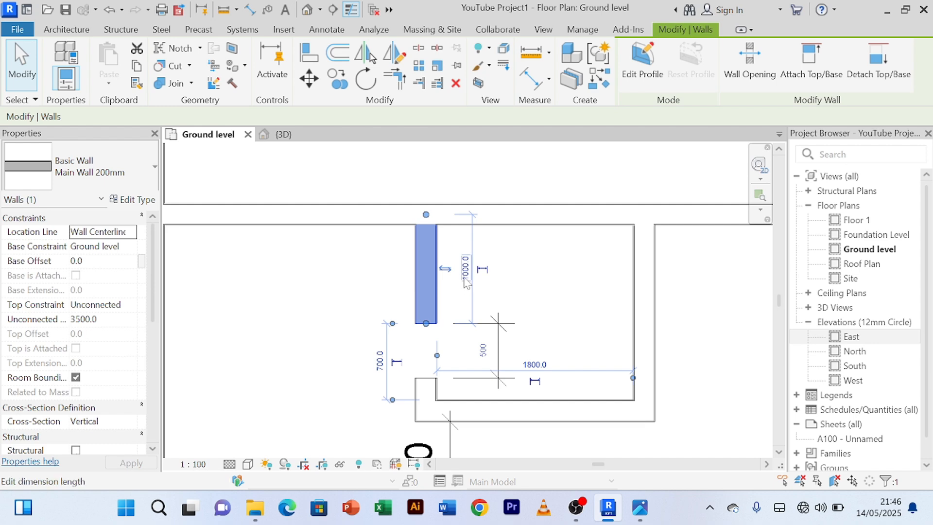
pyautogui.click(466, 269)
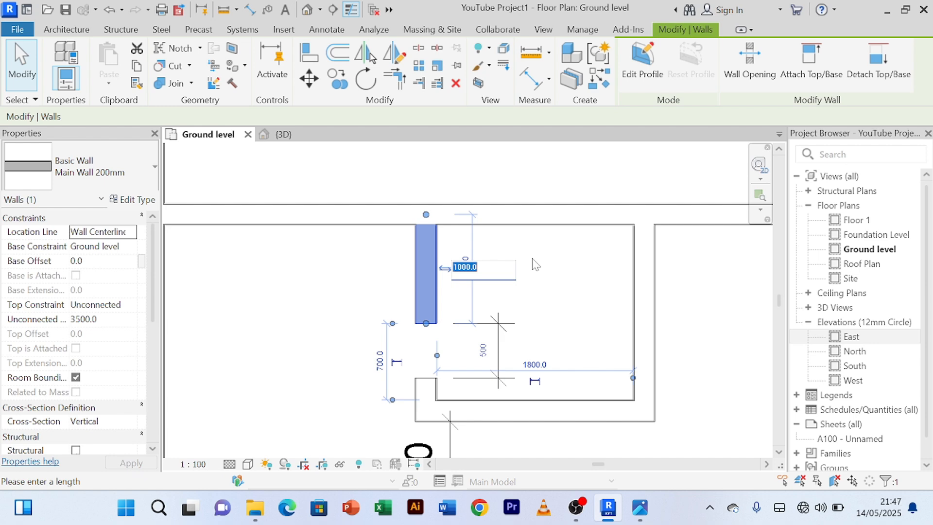
pyautogui.write('800')
pyautogui.press('Return')
pyautogui.click(535, 265)
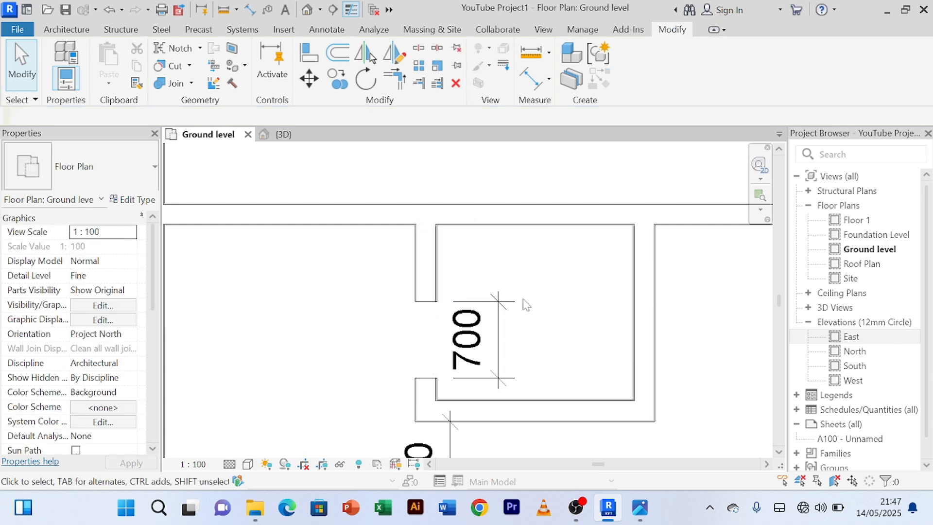
# Step: Shorten the upper segment of the small room's west wall to 600 mm
pyautogui.scroll(2, 500, 321)
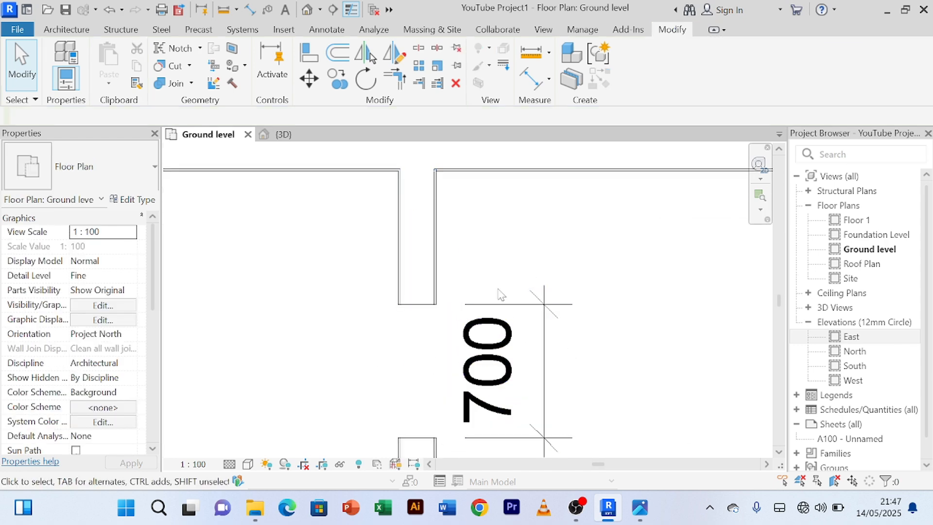
pyautogui.click(443, 279)
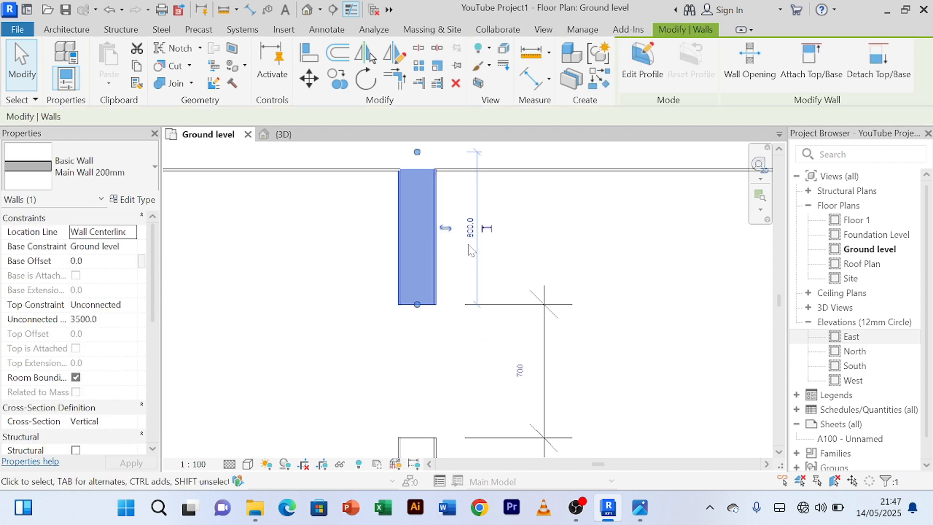
pyautogui.click(470, 228)
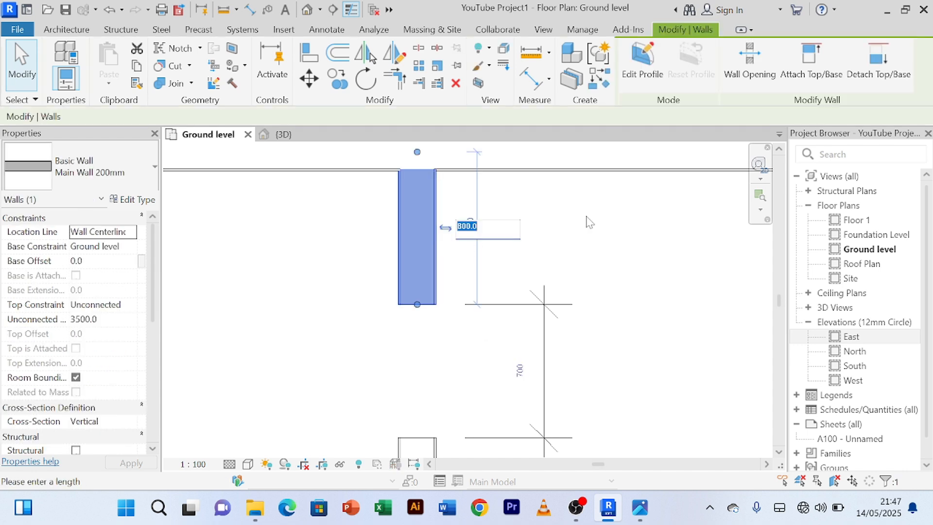
pyautogui.write('600')
pyautogui.press('Return')
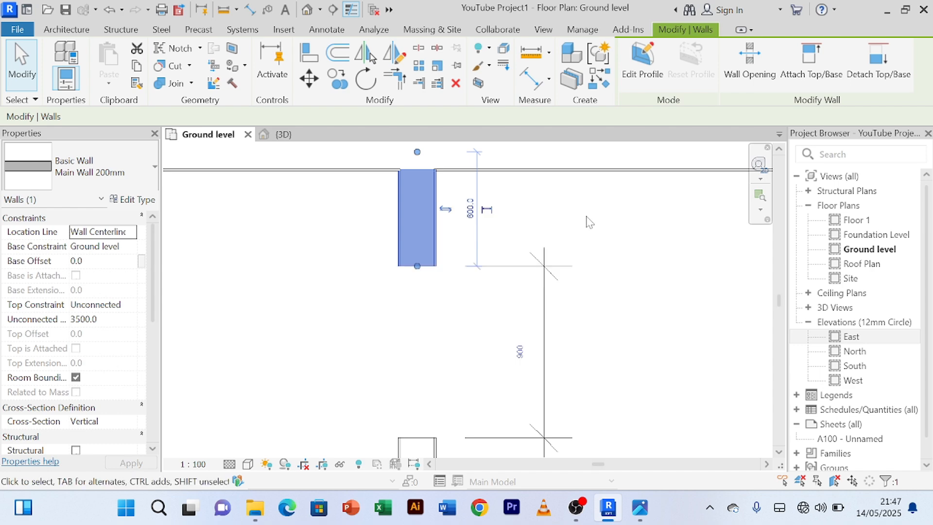
pyautogui.click(643, 278)
pyautogui.scroll(-3, 567, 373)
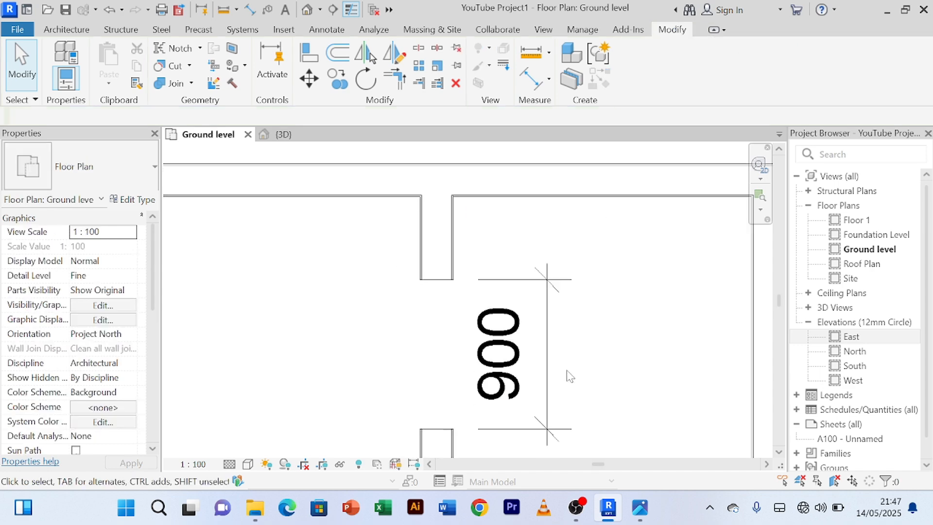
pyautogui.moveTo(613, 360); pyautogui.dragTo(552, 269, button='middle')
pyautogui.scroll(2, 530, 243)
pyautogui.scroll(-3, 530, 243)
pyautogui.scroll(3, 516, 258)
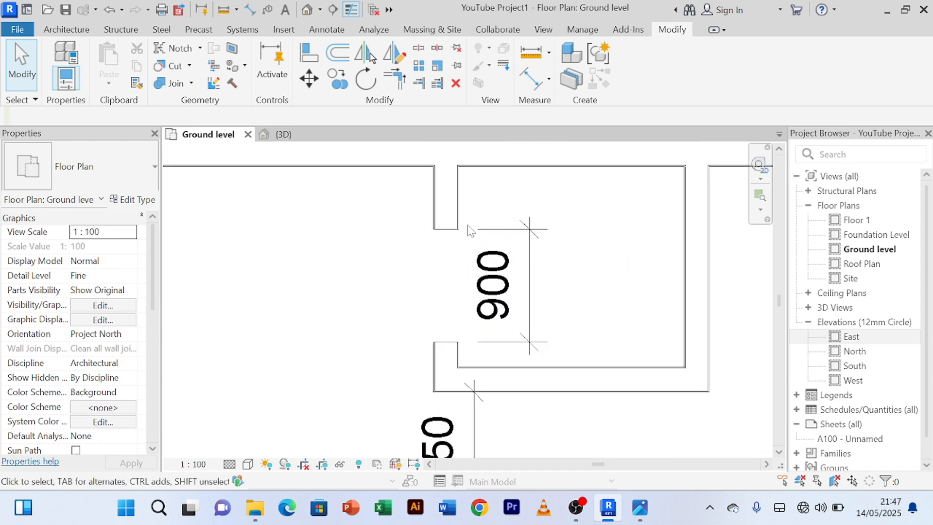
# Step: Shorten the upper segment of the small room's west wall to 500 mm
pyautogui.moveTo(499, 225); pyautogui.dragTo(489, 263, button='middle')
pyautogui.click(452, 253)
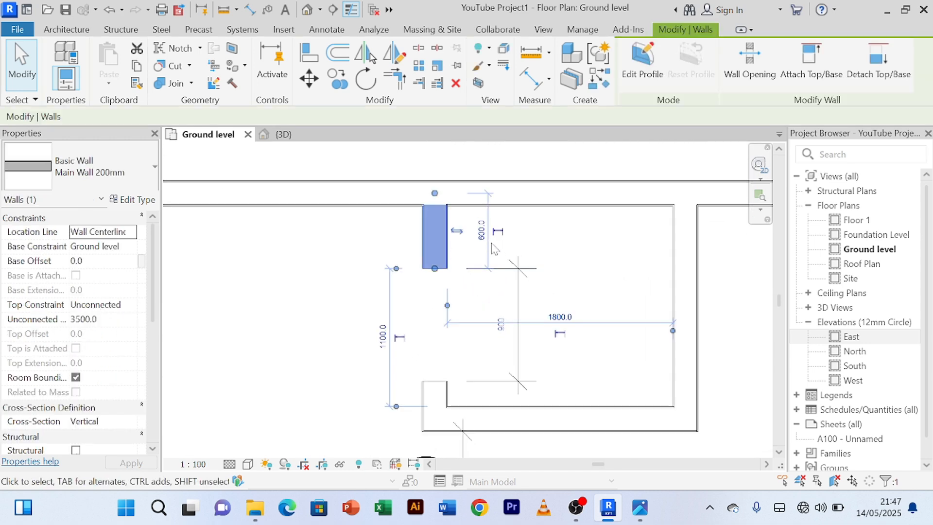
pyautogui.click(479, 229)
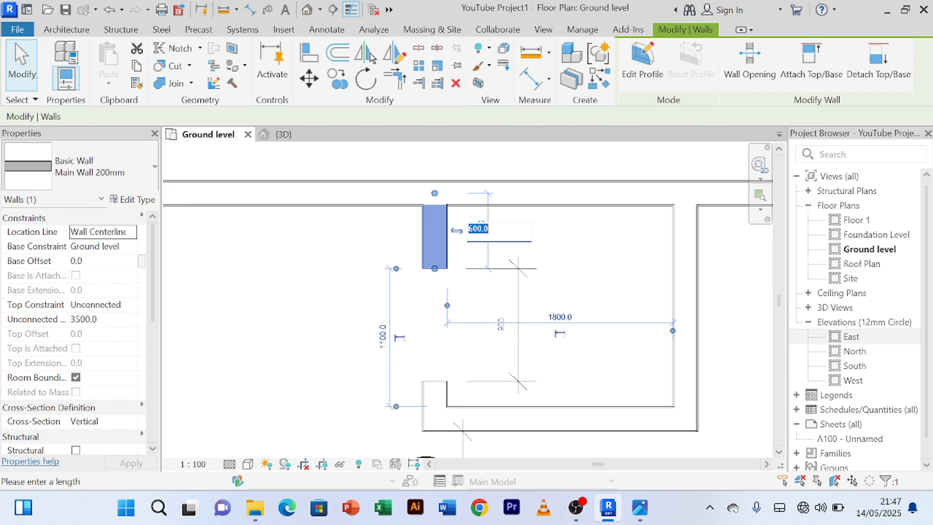
pyautogui.write('500')
pyautogui.press('Return')
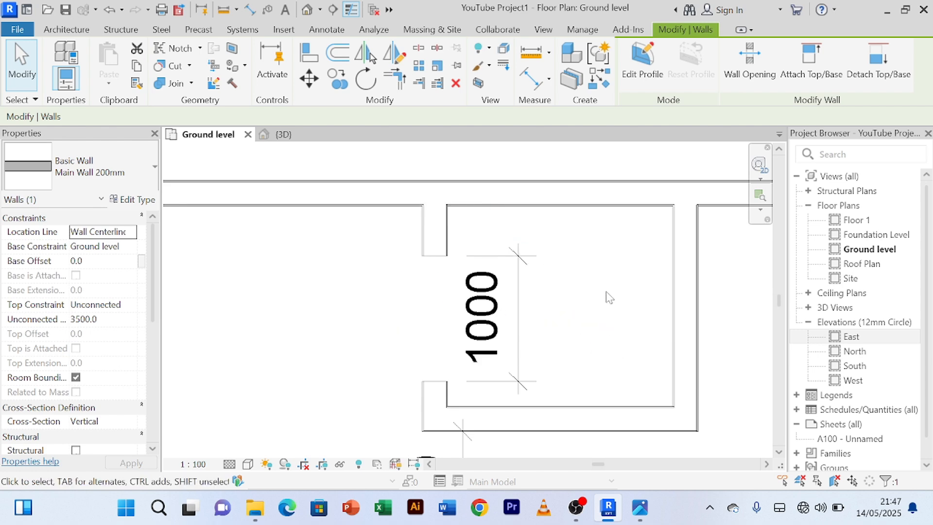
pyautogui.press('Escape')
# Step: Delete the dimension across the gap in the small room's west wall and select the 950 mm dimension just below the room
pyautogui.scroll(-2, 536, 338)
pyautogui.scroll(1, 538, 327)
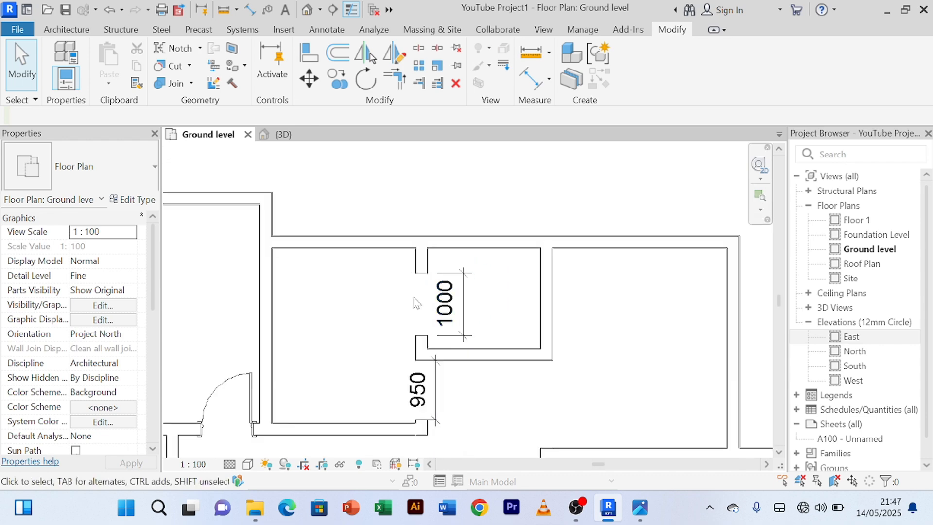
pyautogui.scroll(-2, 444, 289)
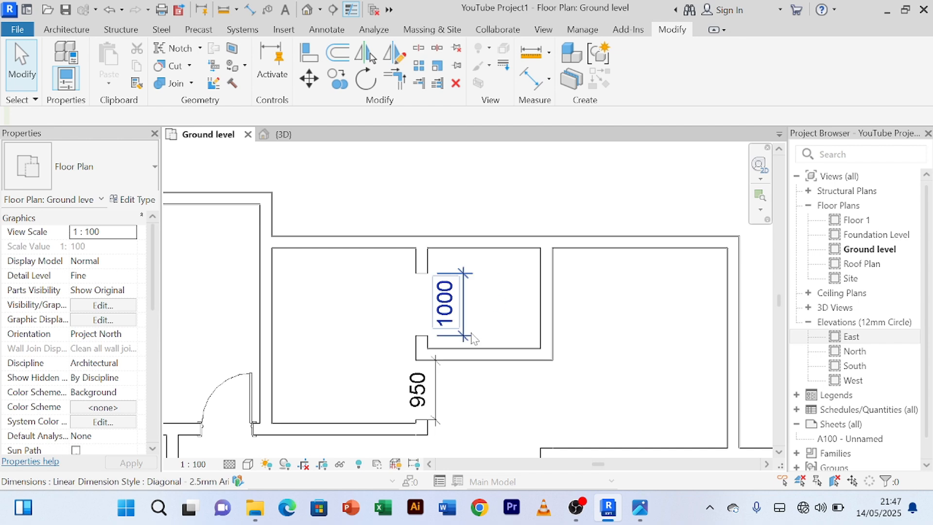
pyautogui.click(463, 321)
pyautogui.press('Delete')
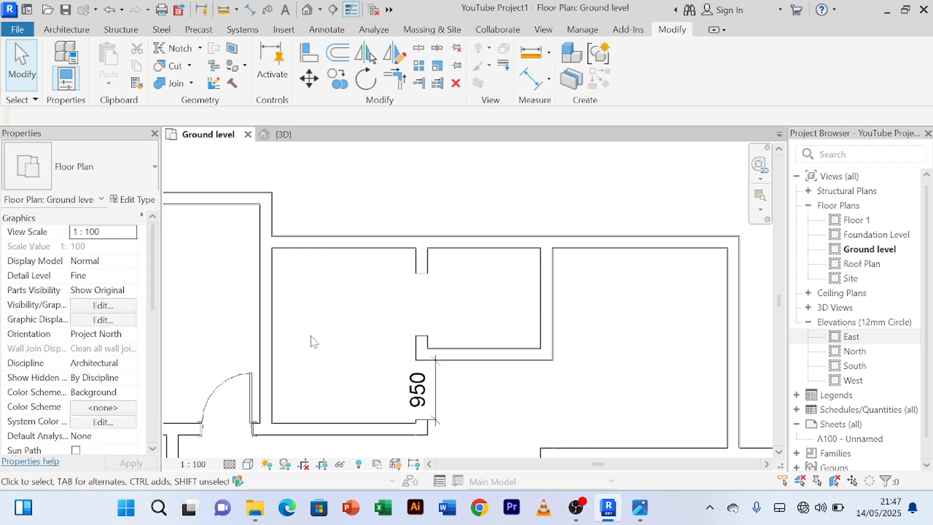
pyautogui.click(439, 418)
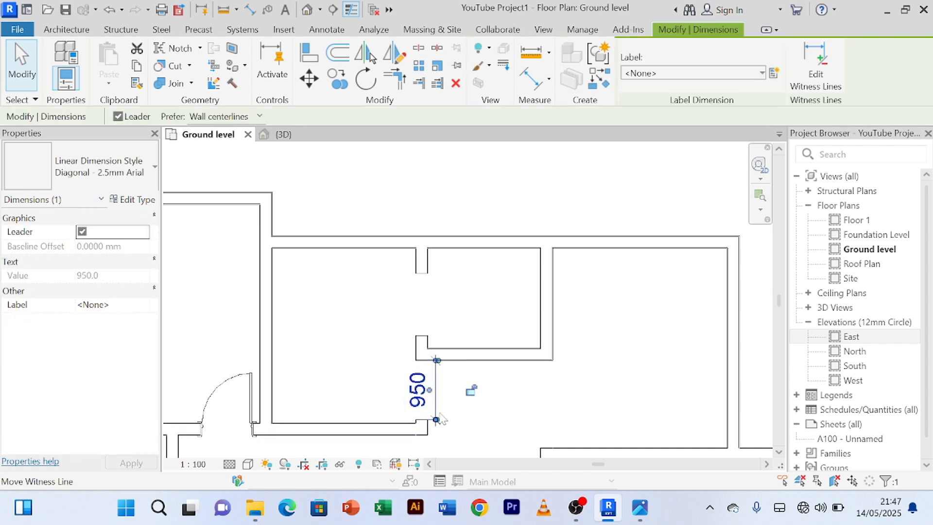
# Step: Delete the selected dimension measuring the opening south of the small enclosed room
pyautogui.press('Delete')
pyautogui.scroll(-3, 351, 301)
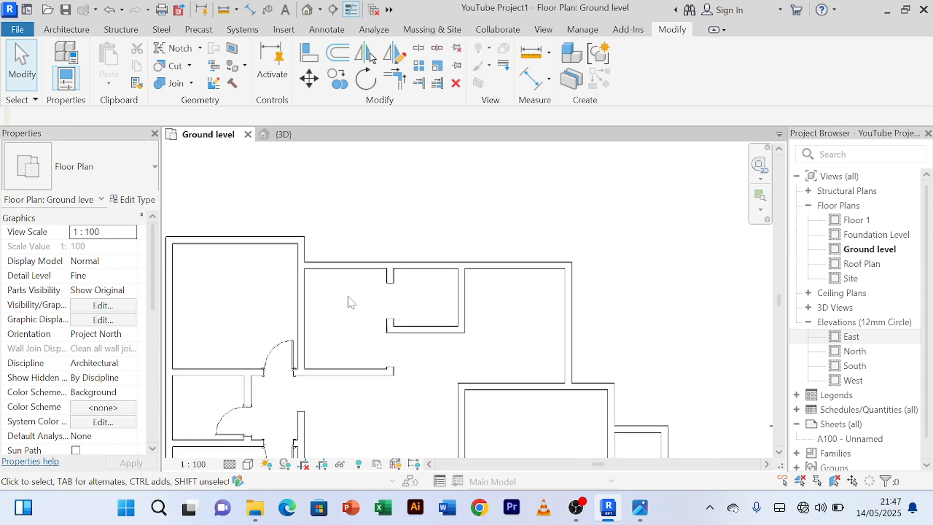
# Step: Examine the wall layout and openings around the small enclosed room and the adjoining passage on the ground level
pyautogui.scroll(4, 437, 299)
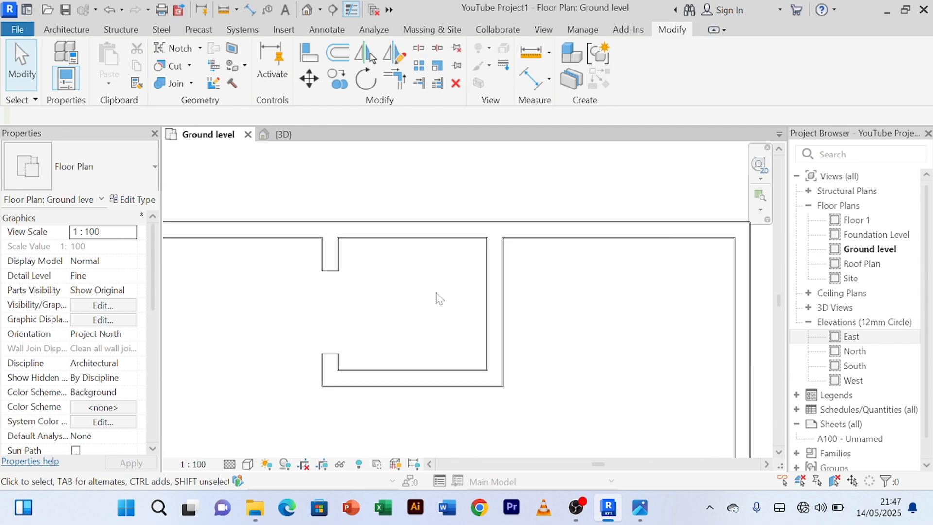
pyautogui.scroll(-2, 437, 299)
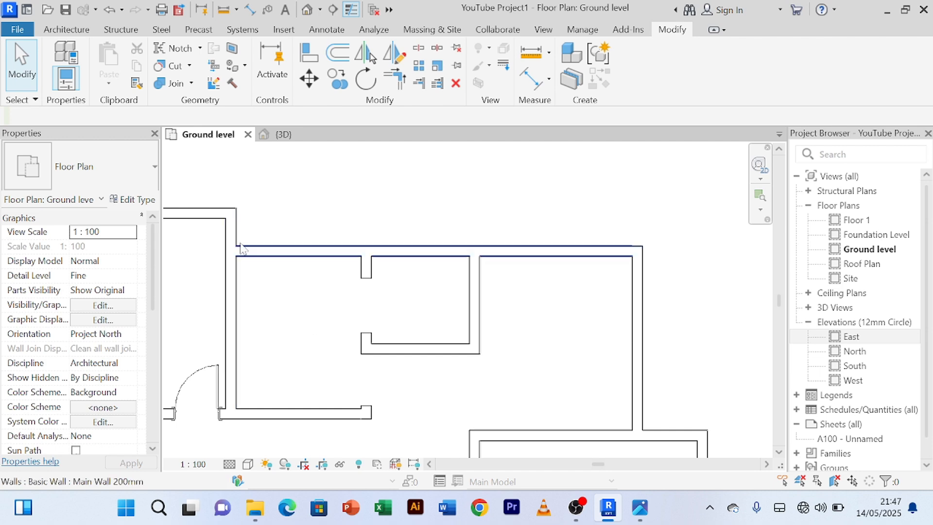
pyautogui.scroll(-2, 296, 323)
pyautogui.moveTo(396, 375); pyautogui.dragTo(449, 319, button='middle')
pyautogui.scroll(3, 372, 309)
pyautogui.scroll(-2, 519, 333)
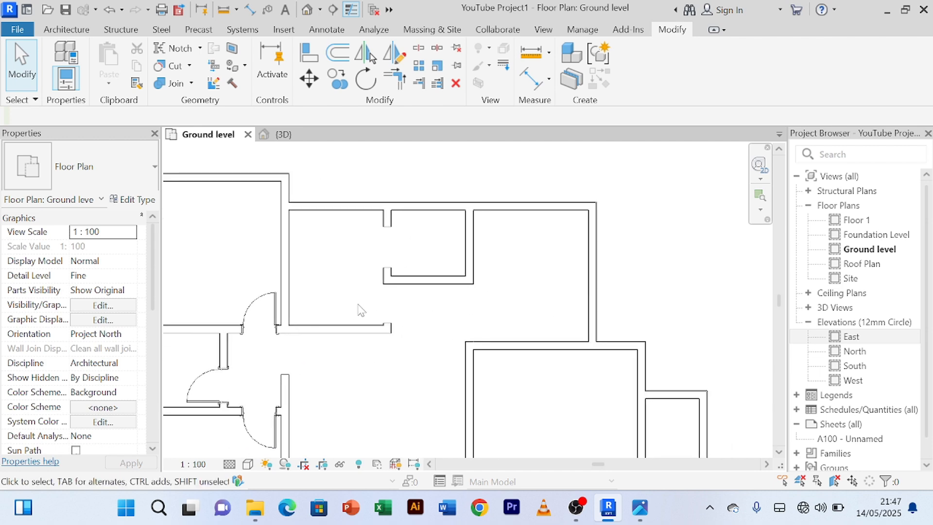
pyautogui.scroll(-2, 525, 281)
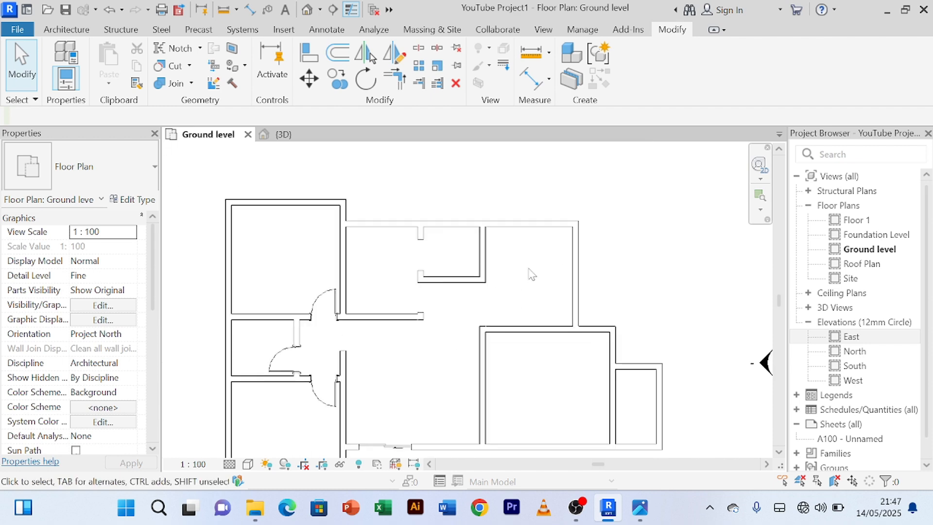
pyautogui.scroll(1, 529, 277)
pyautogui.scroll(-1, 532, 277)
pyautogui.moveTo(535, 279); pyautogui.dragTo(461, 284, button='middle')
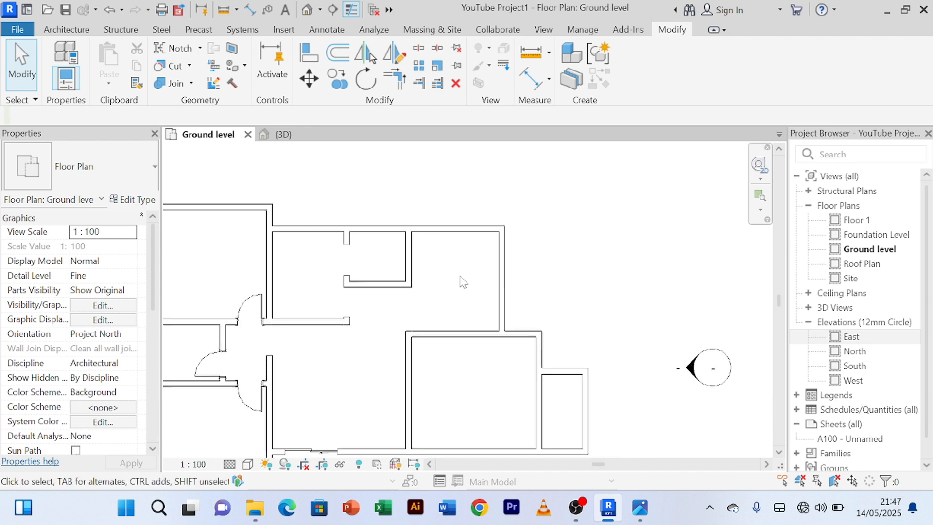
pyautogui.scroll(-1, 472, 277)
pyautogui.scroll(2, 460, 280)
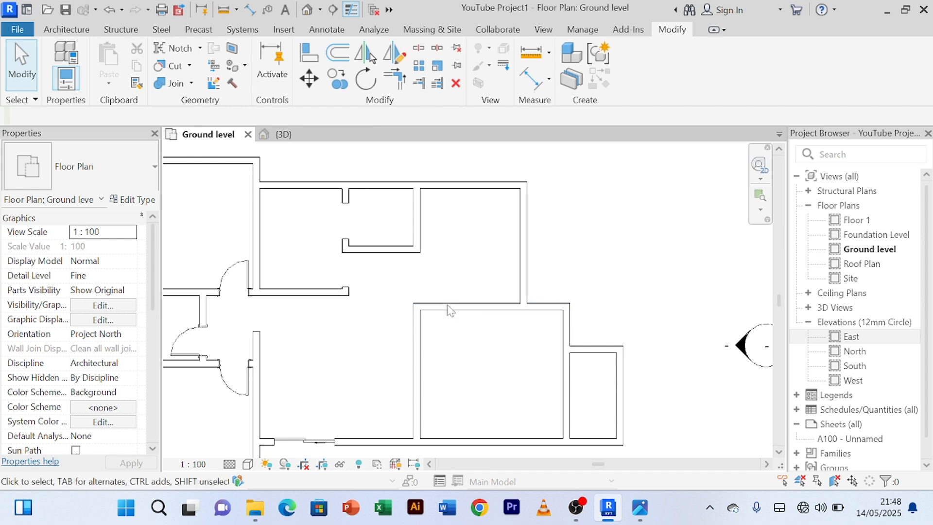
# Step: Examine the large southeast room's walls to judge where a door can go
pyautogui.scroll(-1, 458, 330)
pyautogui.scroll(3, 444, 293)
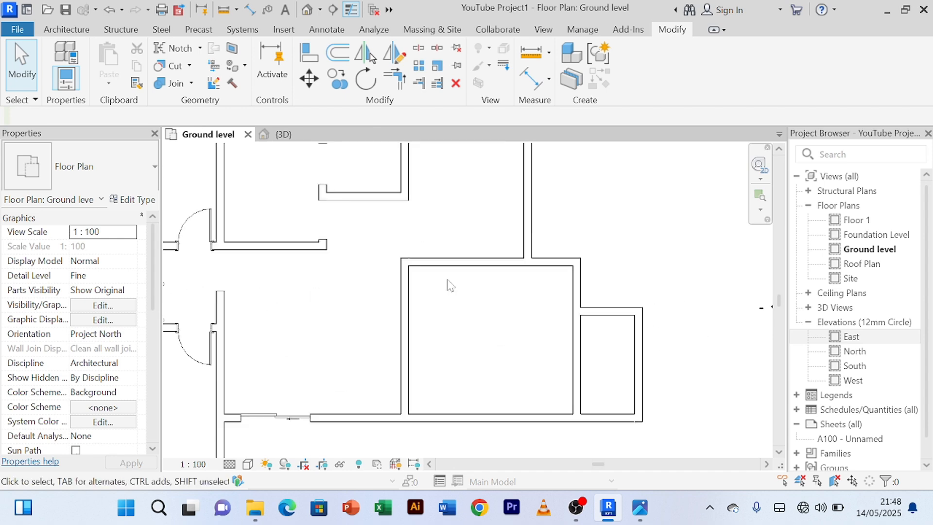
pyautogui.scroll(1, 447, 282)
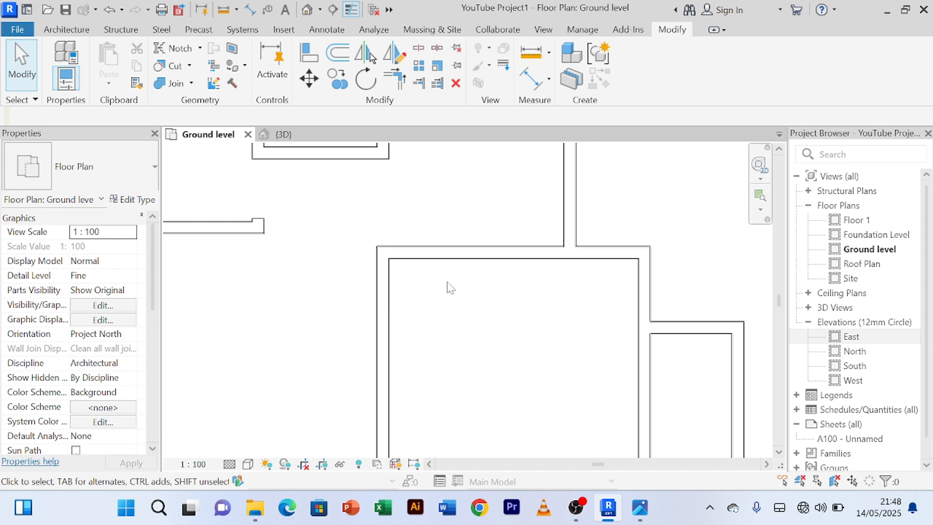
pyautogui.scroll(-1, 448, 281)
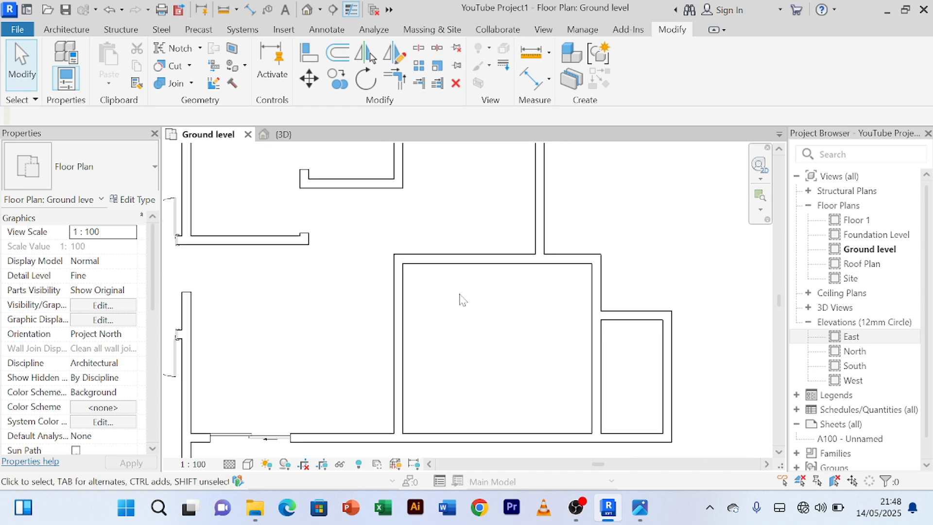
pyautogui.scroll(-2, 461, 297)
pyautogui.scroll(2, 465, 301)
pyautogui.scroll(-1, 454, 276)
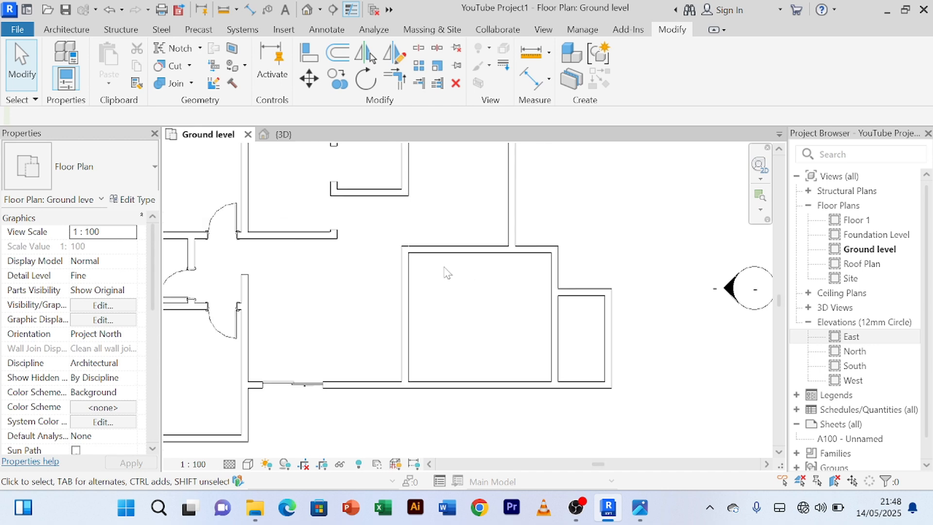
pyautogui.scroll(3, 448, 271)
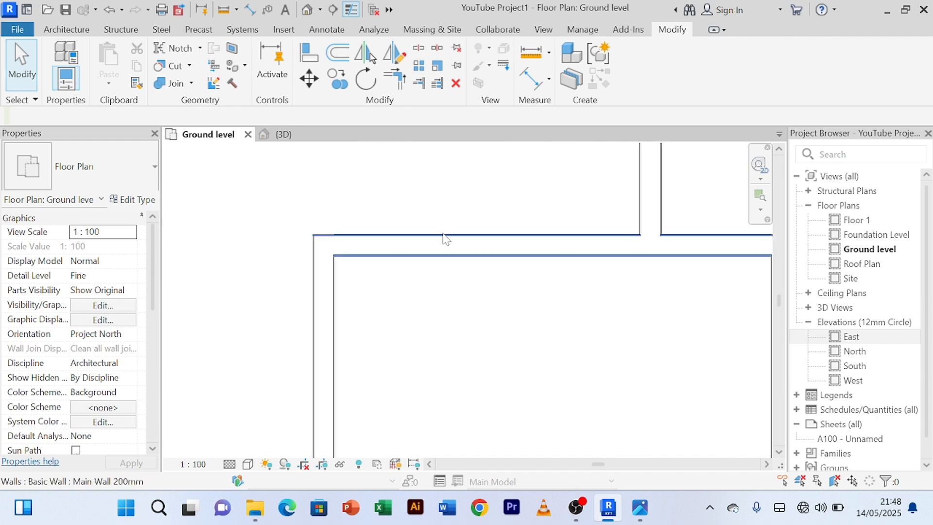
pyautogui.scroll(4, 386, 240)
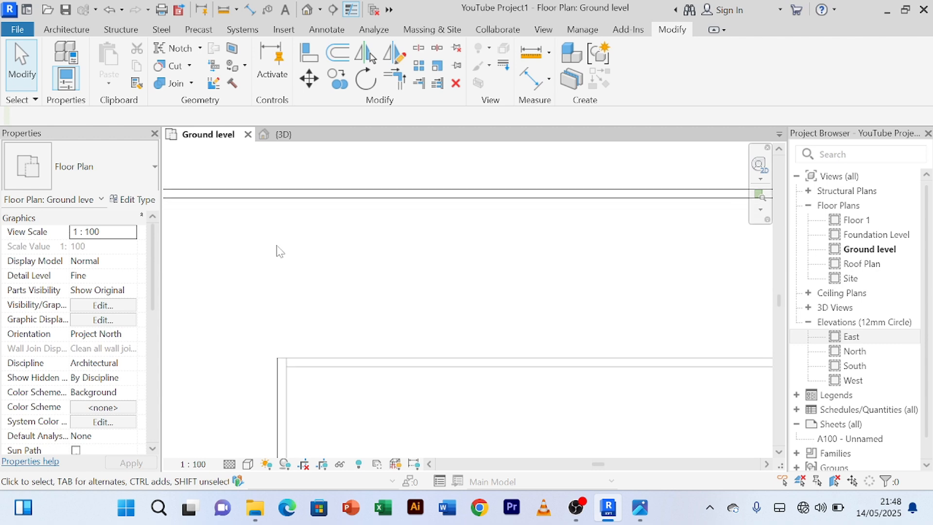
pyautogui.scroll(5, 280, 252)
pyautogui.scroll(-3, 399, 311)
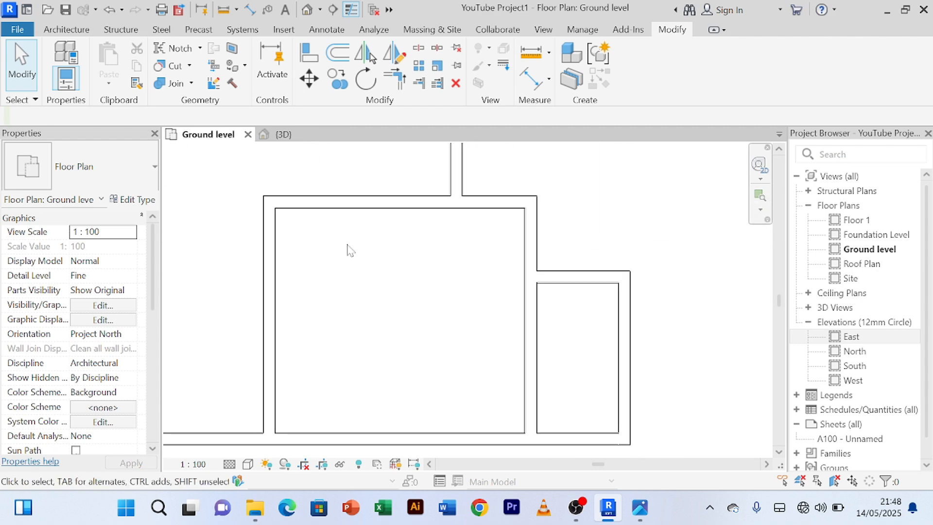
pyautogui.moveTo(347, 261); pyautogui.dragTo(413, 277, button='middle')
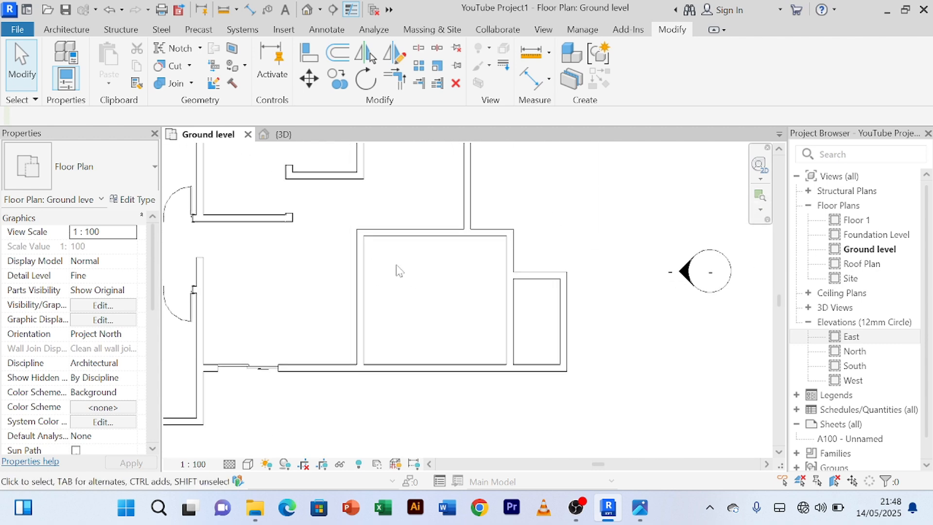
pyautogui.scroll(3, 393, 262)
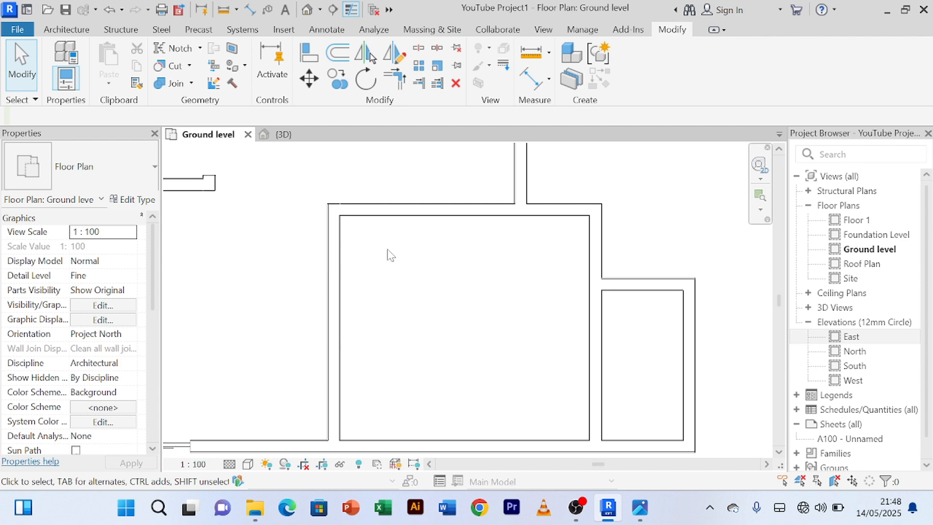
# Step: Place a door matching the existing M_Door-Interior-Single-1_Panel-Wood in the large southeast room's north wall, about 600 mm from its west wall
pyautogui.scroll(-1, 387, 250)
pyautogui.moveTo(405, 272); pyautogui.dragTo(469, 315, button='middle')
pyautogui.scroll(-2, 290, 303)
pyautogui.moveTo(289, 303); pyautogui.dragTo(317, 304, button='middle')
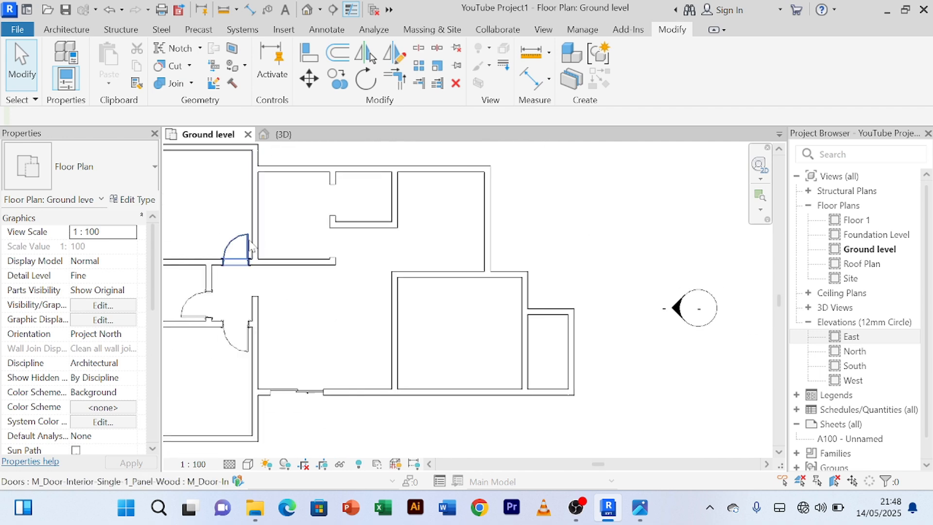
pyautogui.click(244, 245)
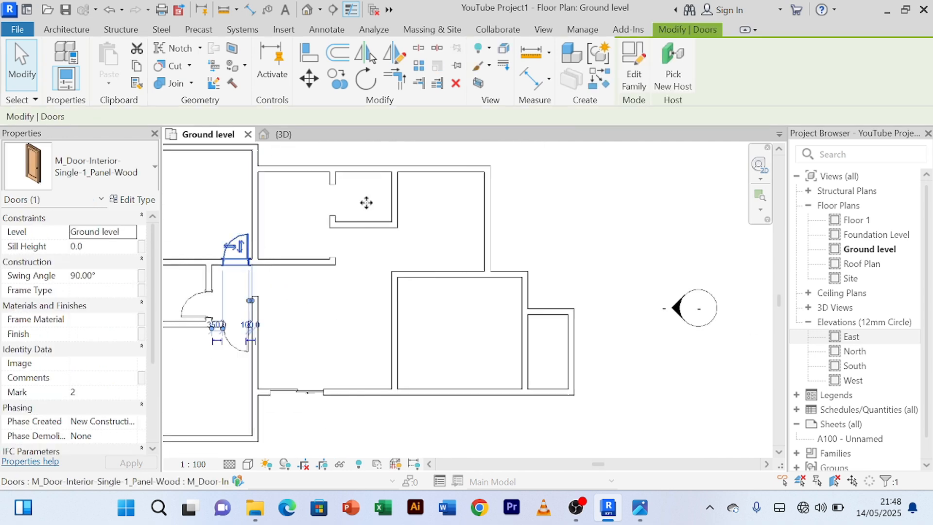
pyautogui.click(602, 87)
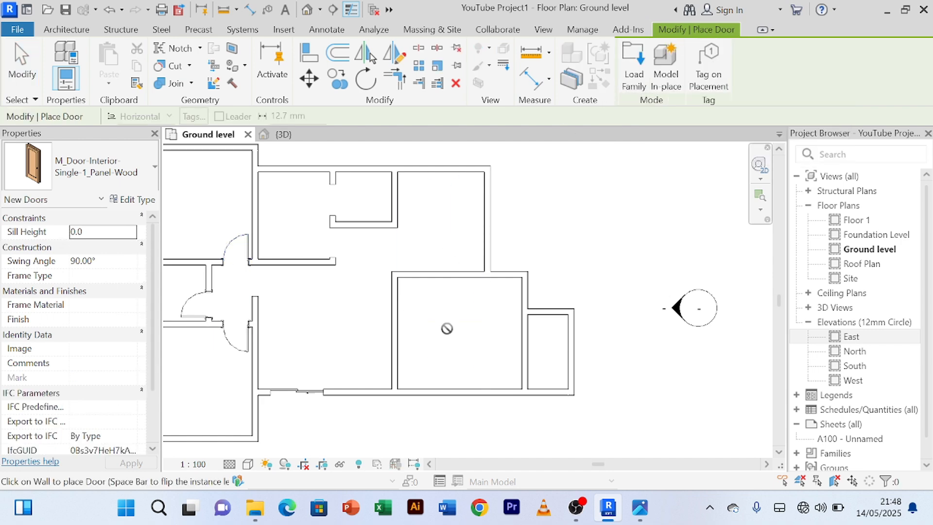
pyautogui.moveTo(462, 333); pyautogui.dragTo(444, 361, button='middle')
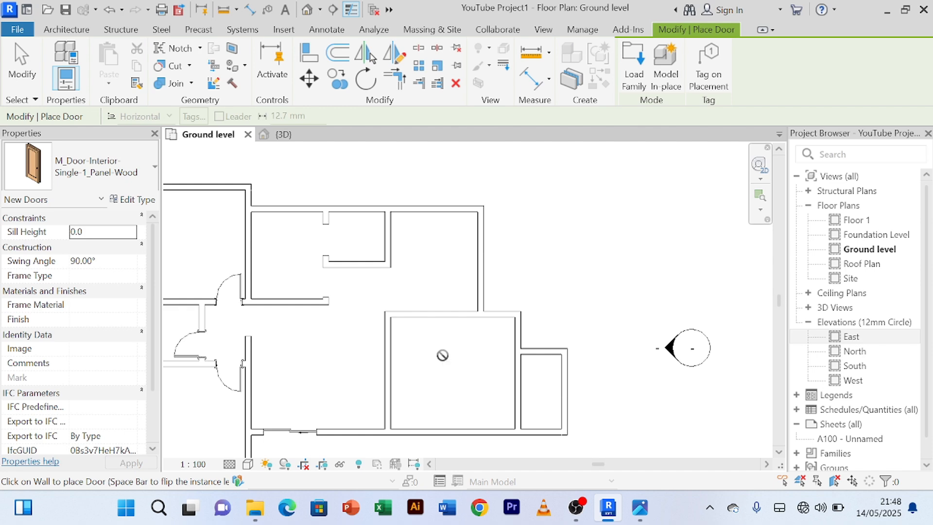
pyautogui.click(421, 318)
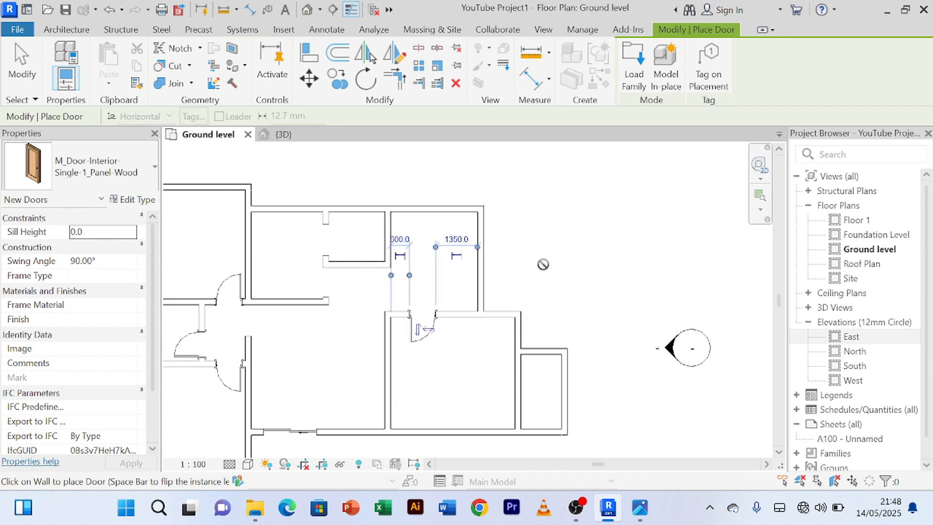
pyautogui.rightClick(625, 221)
pyautogui.rightClick(590, 206)
pyautogui.click(597, 209)
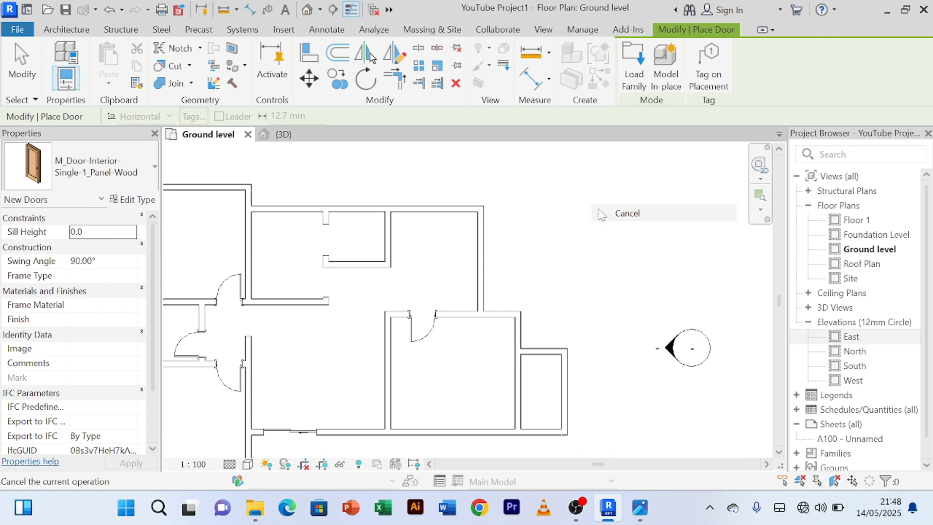
pyautogui.rightClick(578, 190)
pyautogui.click(597, 204)
pyautogui.rightClick(577, 185)
pyautogui.click(596, 196)
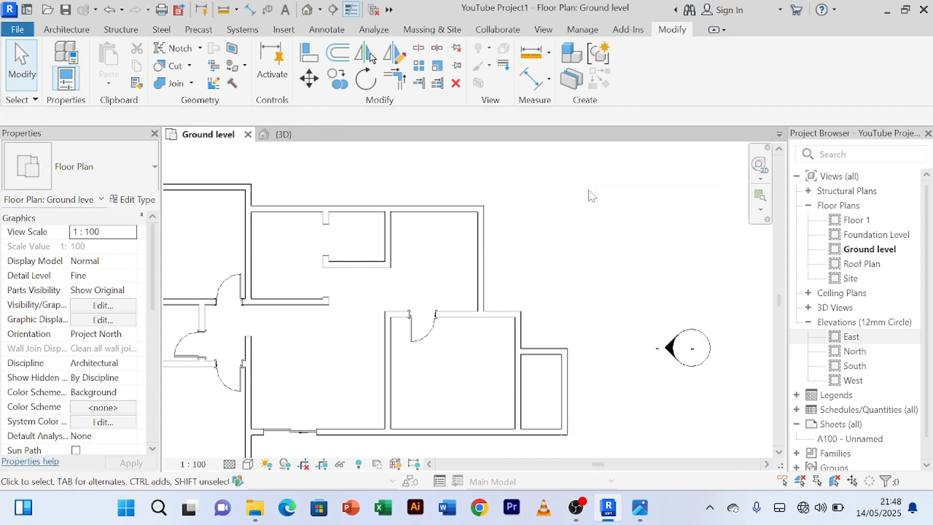
# Step: Nudge the large room's new door east along the north wall until it sits close to the adjoining north–south wall
pyautogui.scroll(5, 444, 346)
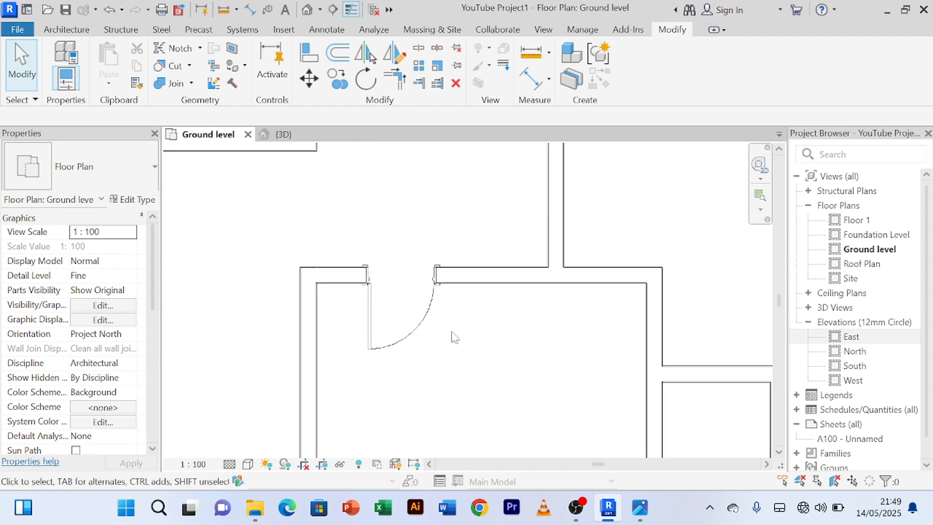
pyautogui.scroll(-1, 456, 336)
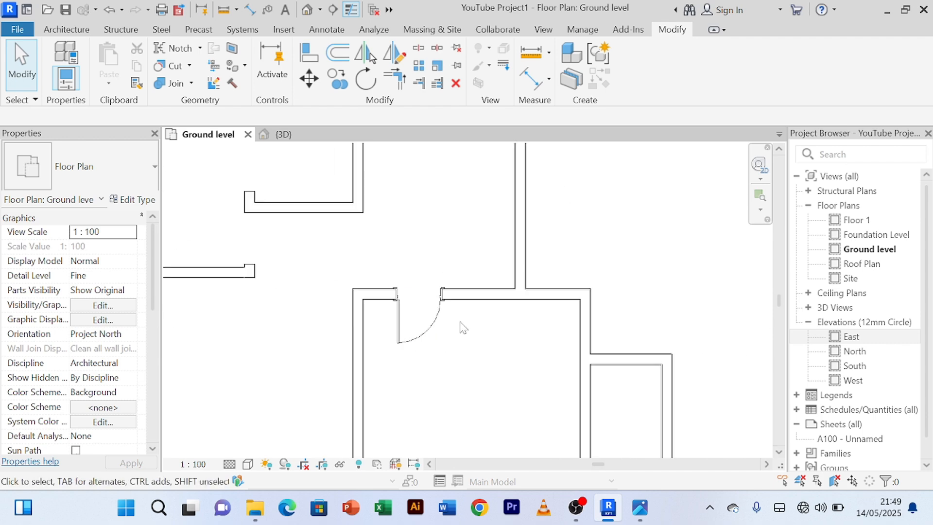
pyautogui.scroll(-3, 454, 326)
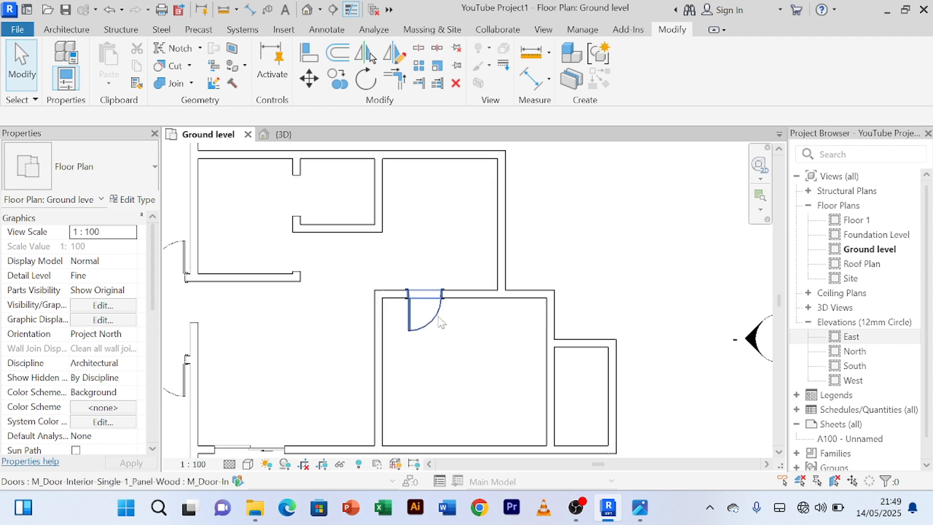
pyautogui.click(440, 319)
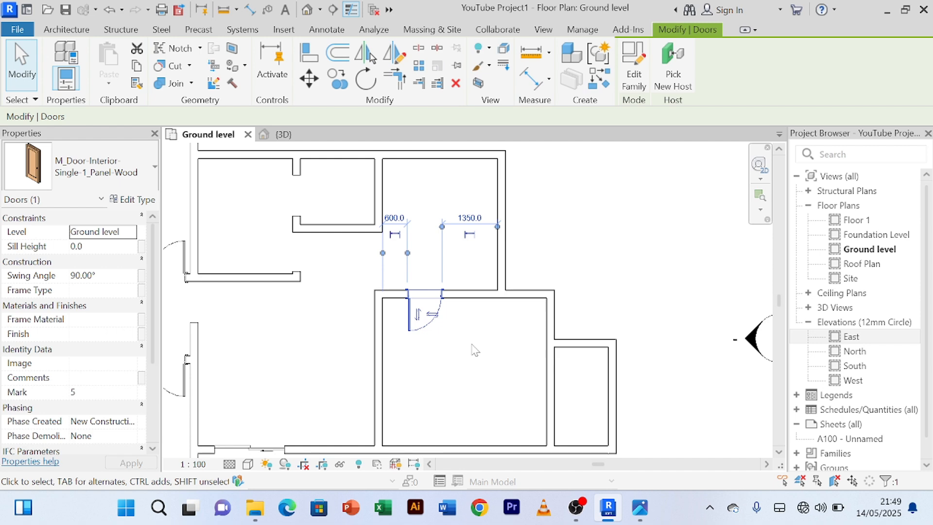
pyautogui.press('Right')
pyautogui.press('Right')
pyautogui.press('Right')
pyautogui.press('Right')
pyautogui.press('Right')
pyautogui.press('Right')
pyautogui.press('Right')
pyautogui.press('Right')
pyautogui.press('Right')
pyautogui.press('Right')
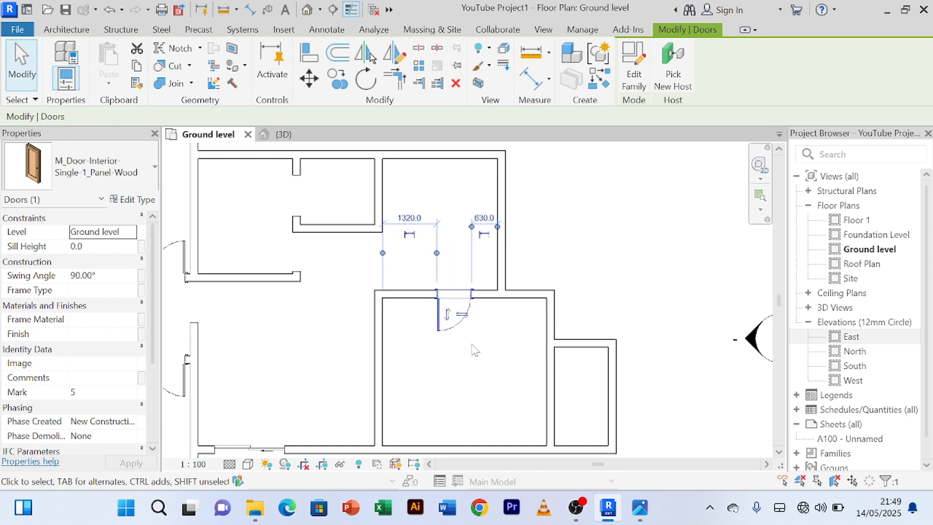
pyautogui.press('Right')
pyautogui.press('Right')
pyautogui.press('Escape')
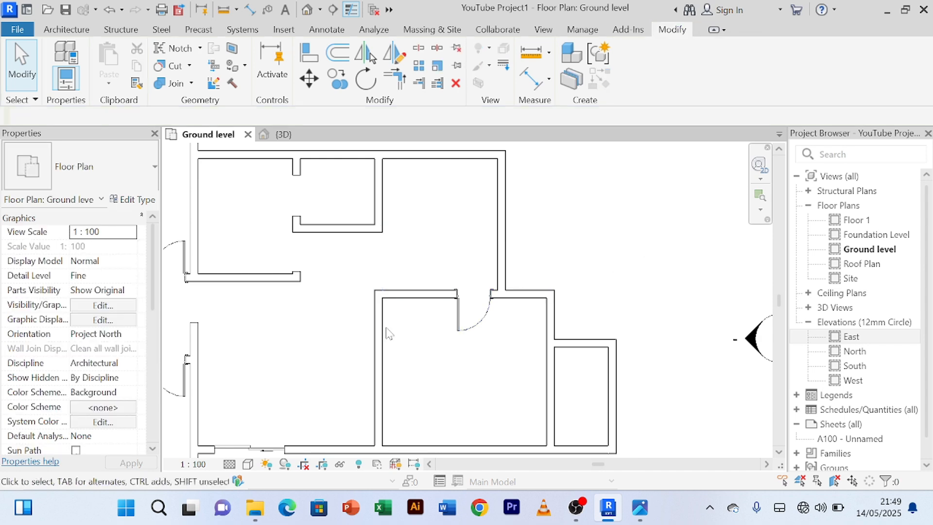
# Step: Draw a Main Wall 200mm partition 1400 mm south from the large room's north wall, centred about 1100 mm east of its west wall
pyautogui.click(384, 330)
pyautogui.click(406, 338)
pyautogui.click(381, 334)
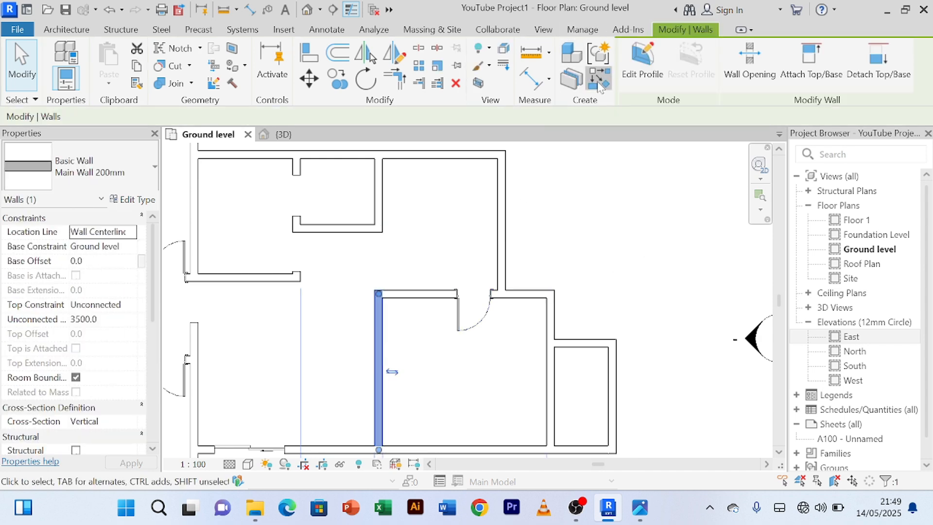
pyautogui.click(599, 79)
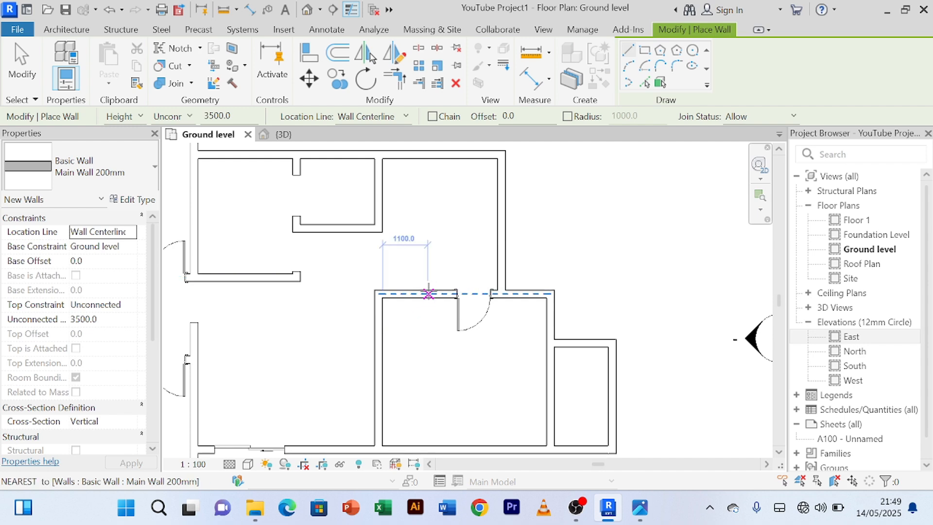
pyautogui.click(428, 294)
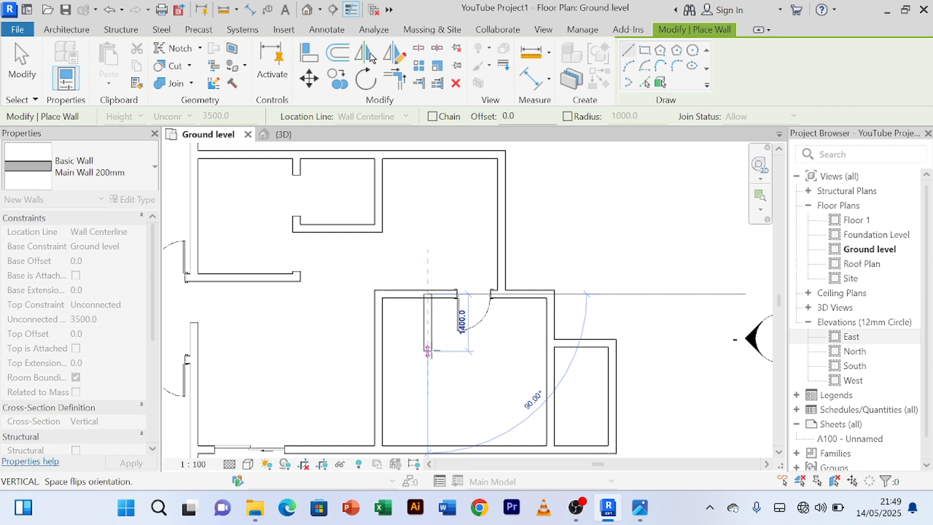
pyautogui.click(428, 350)
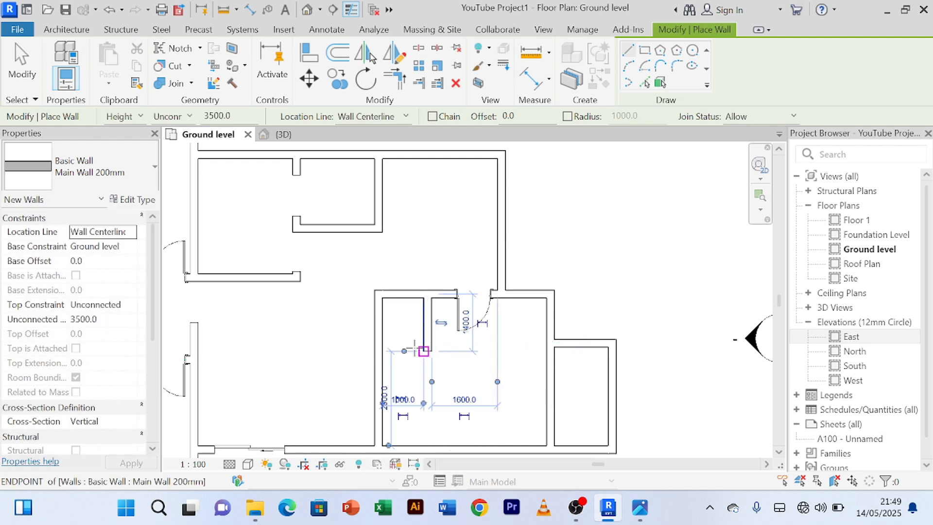
pyautogui.rightClick(323, 316)
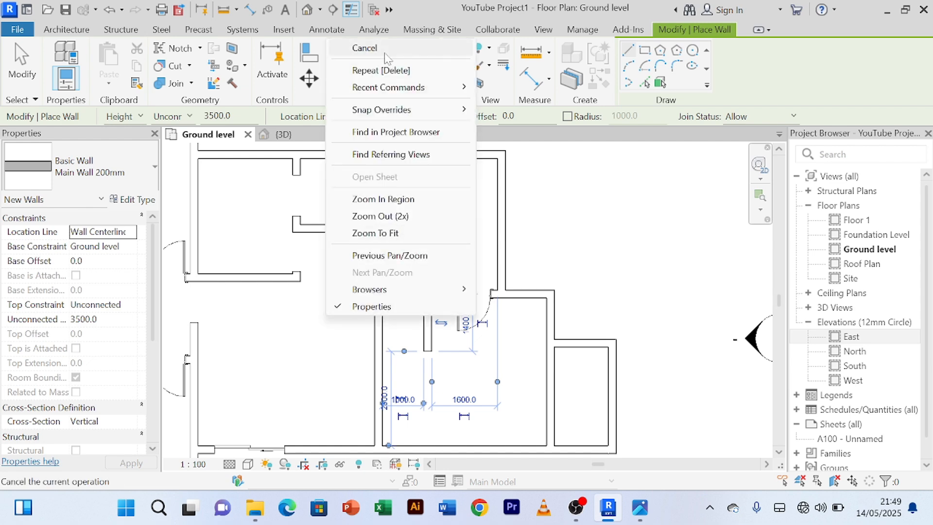
pyautogui.click(370, 48)
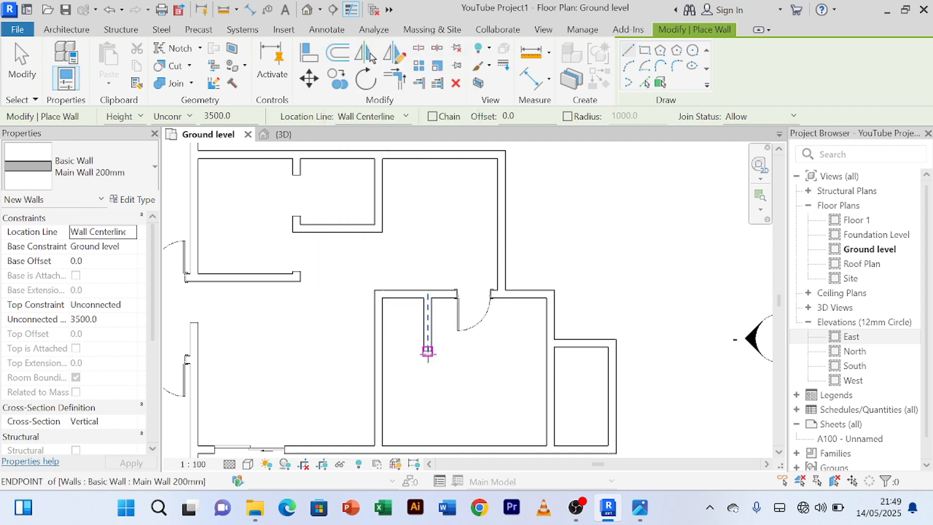
# Step: Draw a Main Wall 200mm segment from the partition's south end to the large room's west wall, enclosing a small corner space 1200 mm deep
pyautogui.click(428, 351)
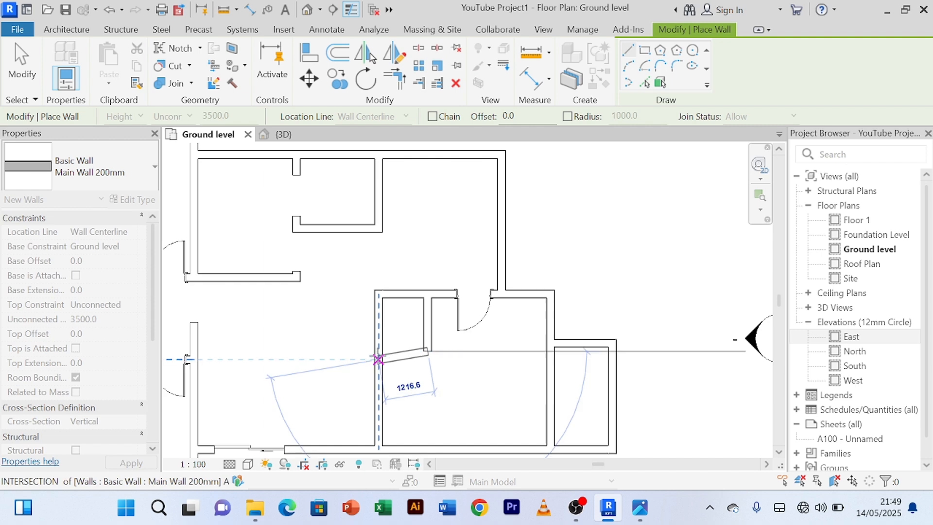
pyautogui.click(379, 351)
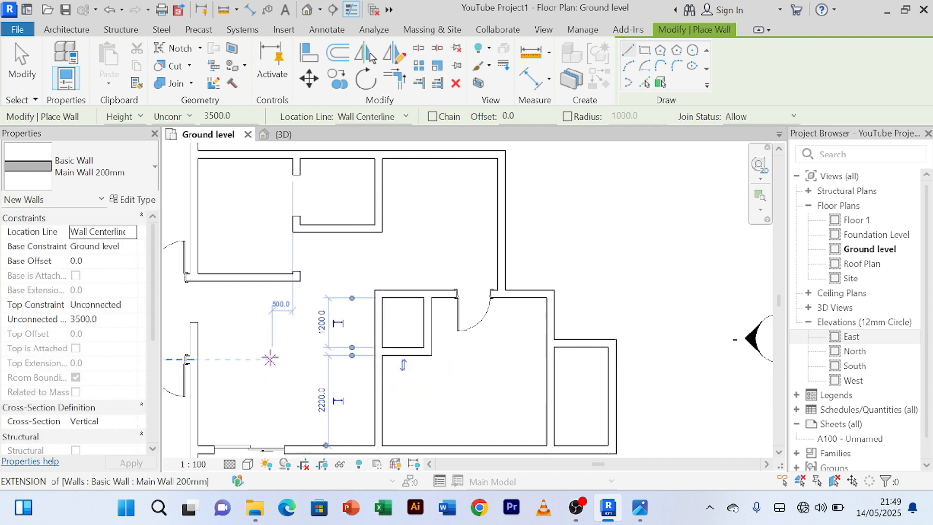
pyautogui.rightClick(270, 360)
pyautogui.click(358, 95)
pyautogui.rightClick(637, 212)
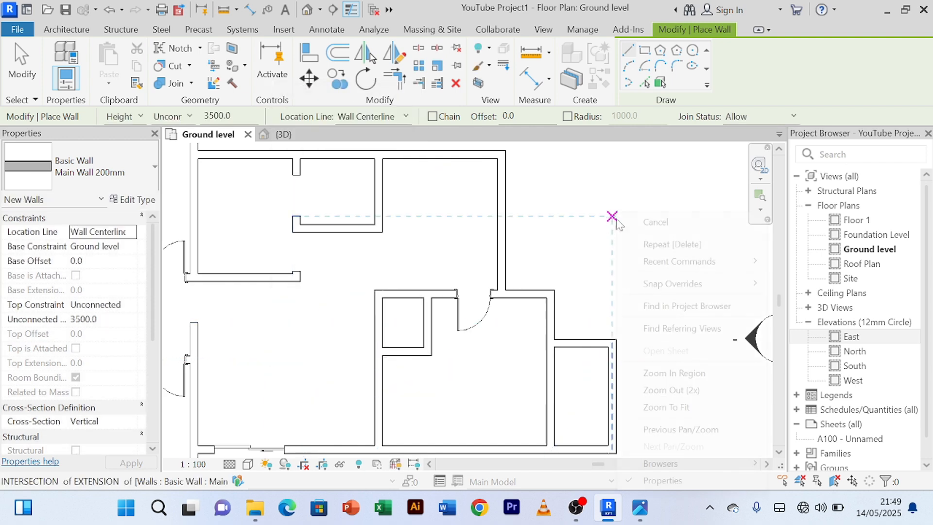
pyautogui.click(651, 217)
pyautogui.rightClick(641, 214)
pyautogui.click(642, 216)
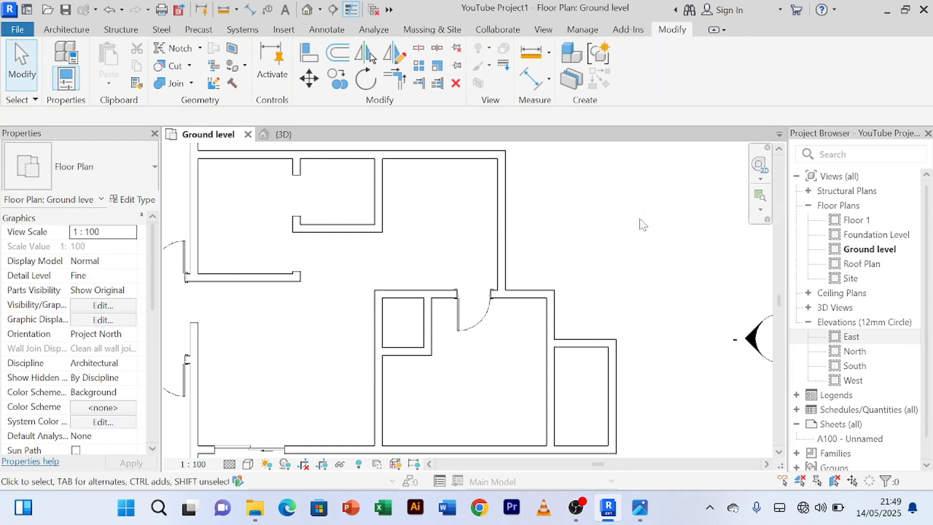
# Step: Split the large room's north wall above the small corner space, about 500 mm west of the partition
pyautogui.scroll(3, 407, 321)
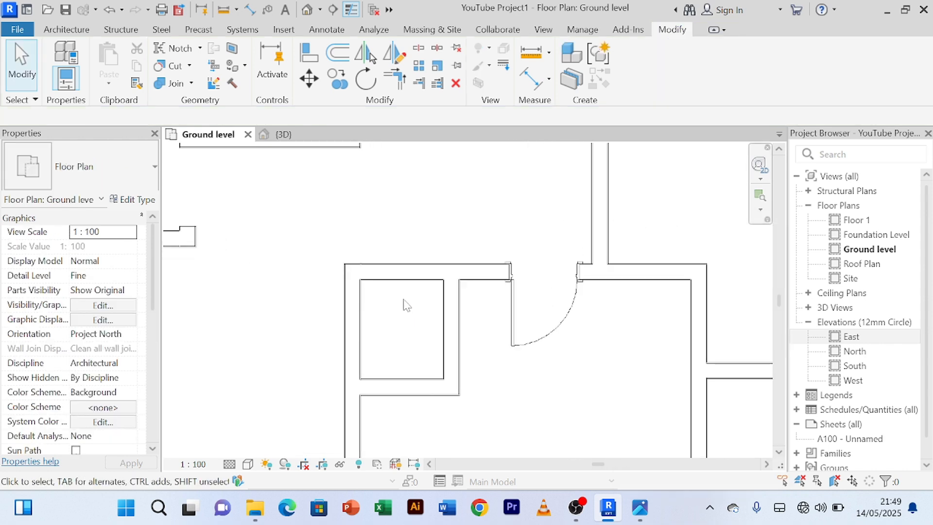
pyautogui.click(407, 280)
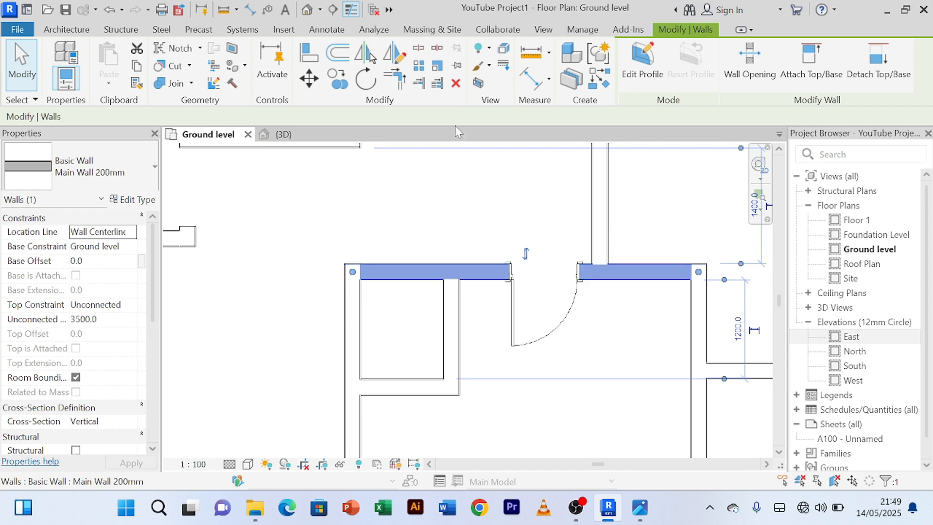
pyautogui.click(419, 47)
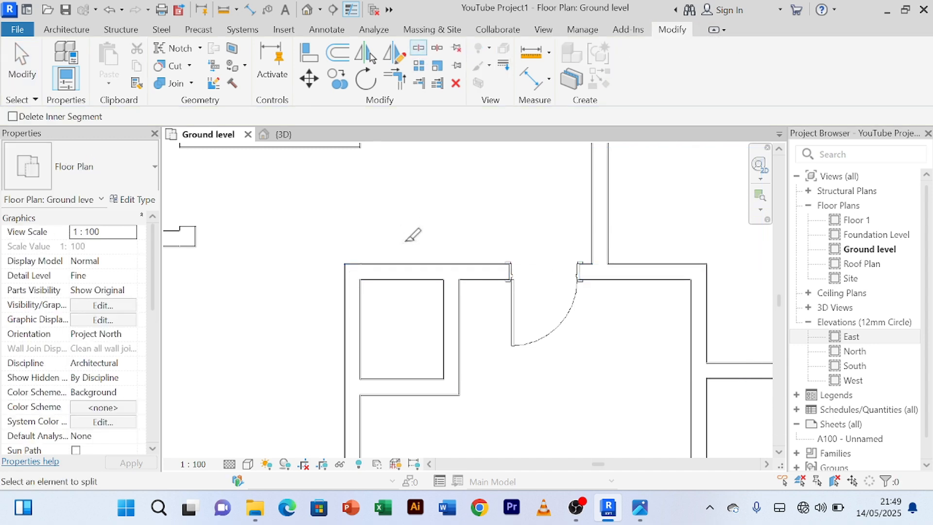
pyautogui.click(402, 270)
pyautogui.rightClick(462, 180)
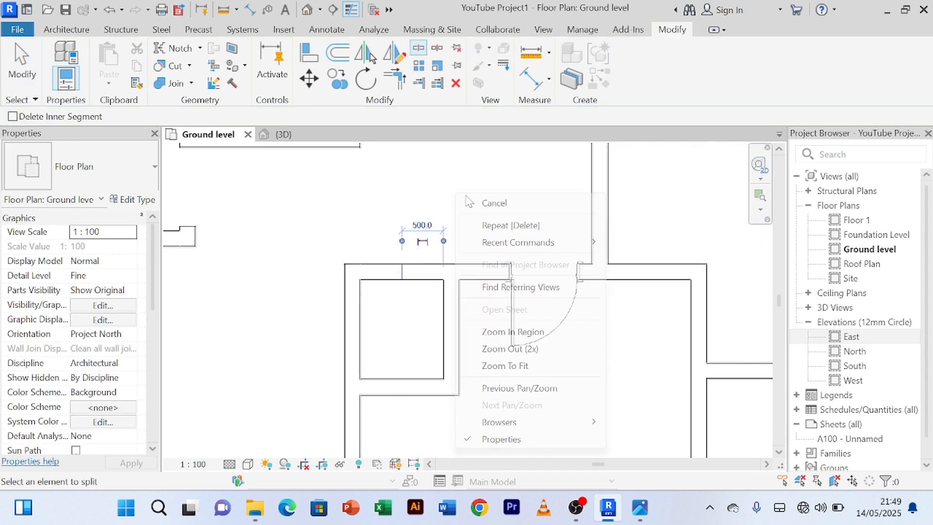
pyautogui.click(475, 191)
pyautogui.rightClick(462, 178)
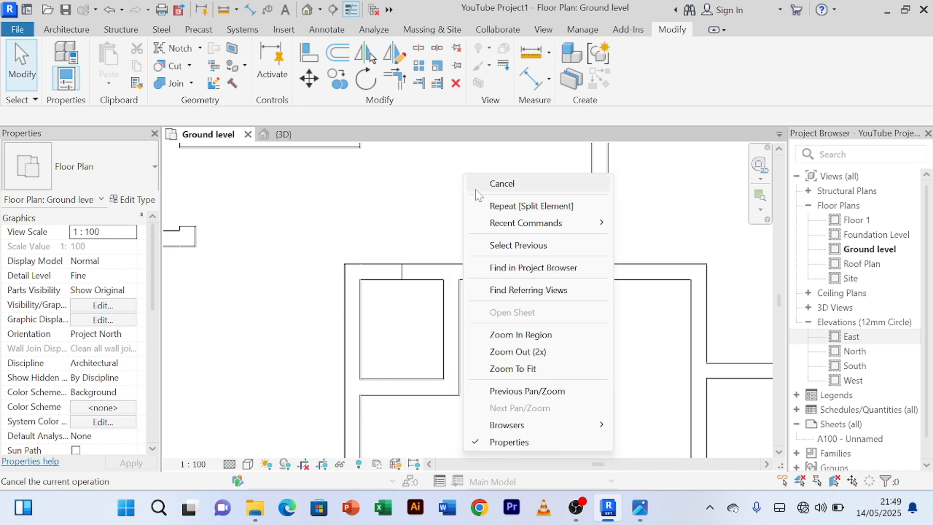
pyautogui.click(525, 390)
# Step: Pull the split wall ends back to the corner space's east and west walls to open its north side, unjoining the elements
pyautogui.click(417, 277)
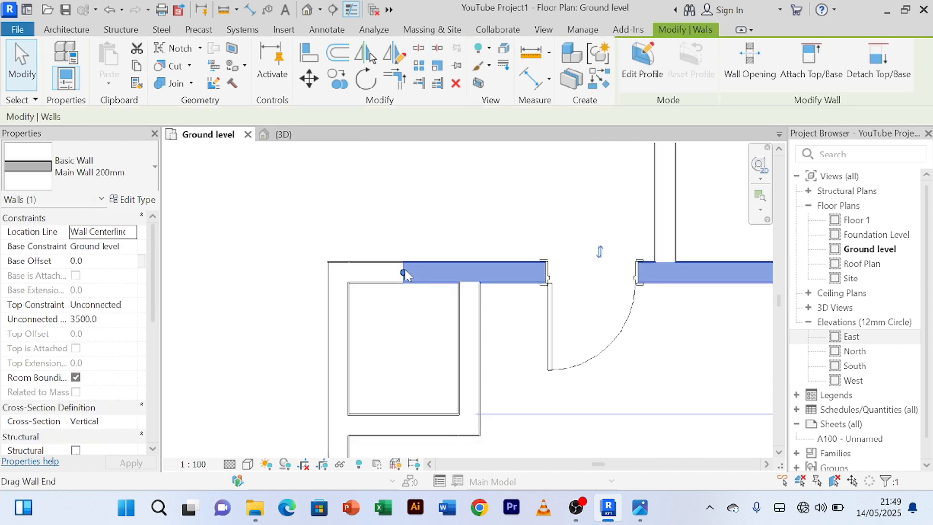
pyautogui.moveTo(404, 269); pyautogui.dragTo(457, 272)
pyautogui.moveTo(457, 272); pyautogui.dragTo(348, 271)
pyautogui.click(443, 187)
pyautogui.click(405, 272)
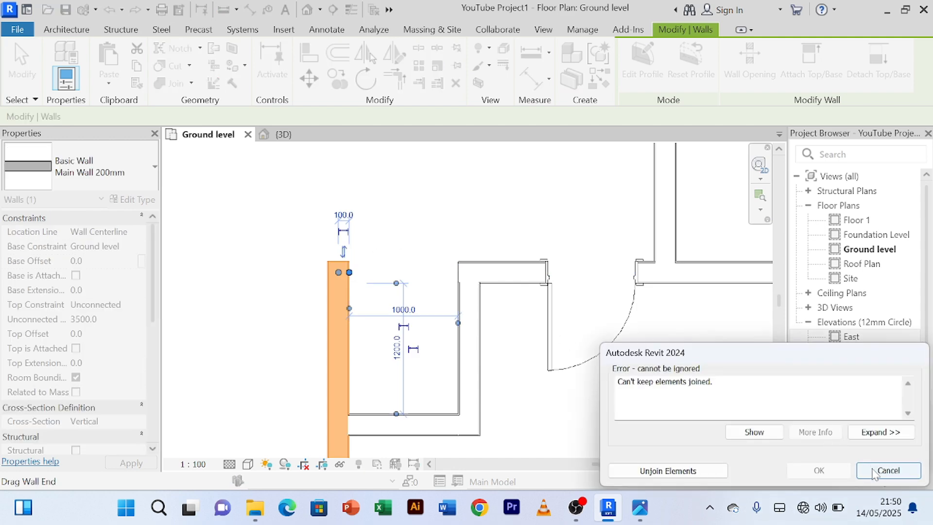
pyautogui.click(716, 472)
pyautogui.click(501, 200)
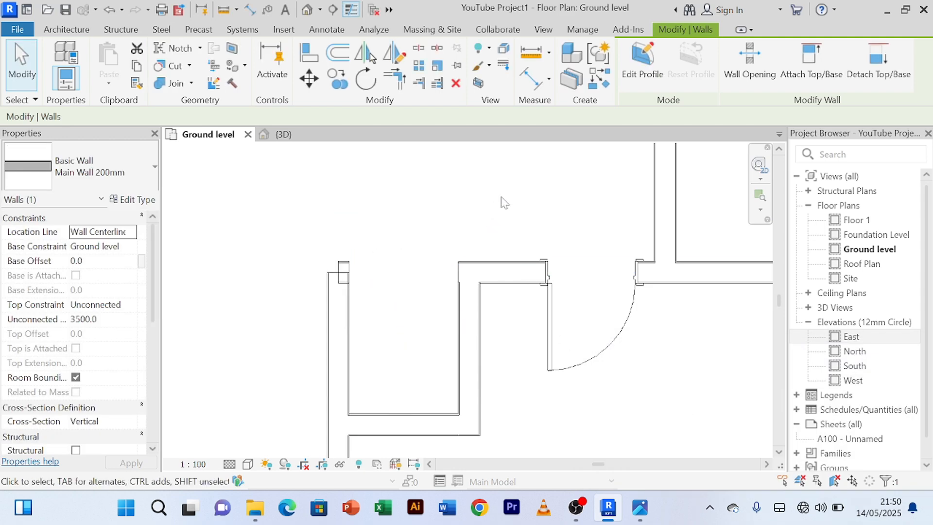
# Step: Delete the short wall stub at the north end of the corner space's west wall
pyautogui.click(348, 267)
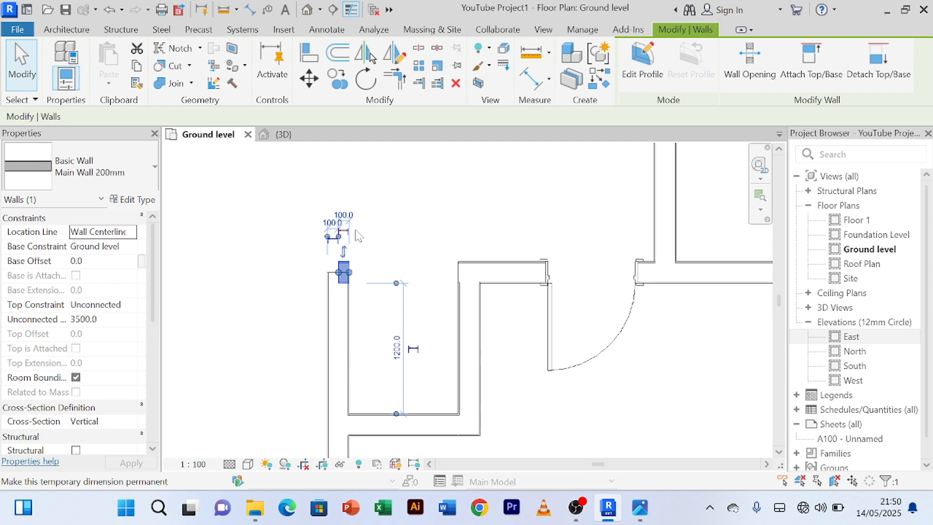
pyautogui.click(358, 237)
pyautogui.scroll(-2, 486, 204)
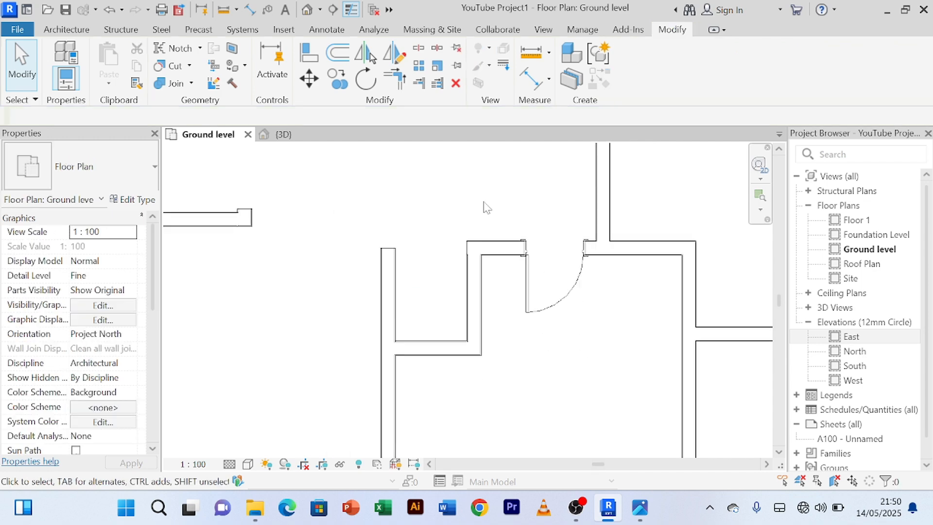
# Step: Place a matching M_Door-Interior-Single-1_Panel-Wood centred in the corner space's east partition, swinging into the large room
pyautogui.click(559, 309)
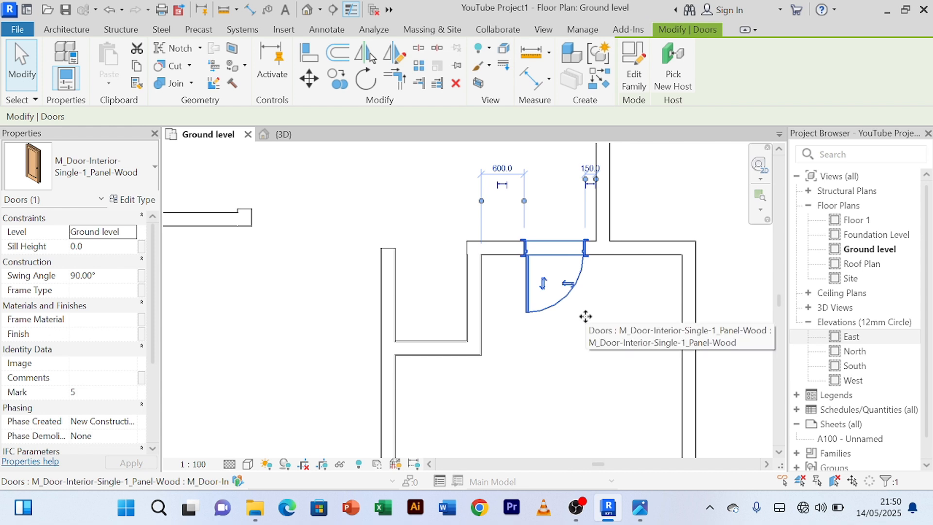
pyautogui.click(599, 77)
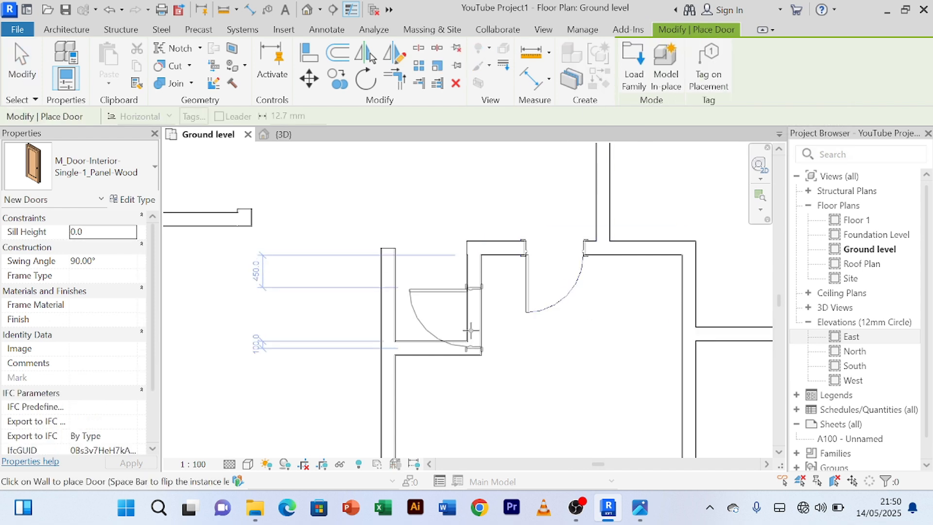
pyautogui.click(479, 301)
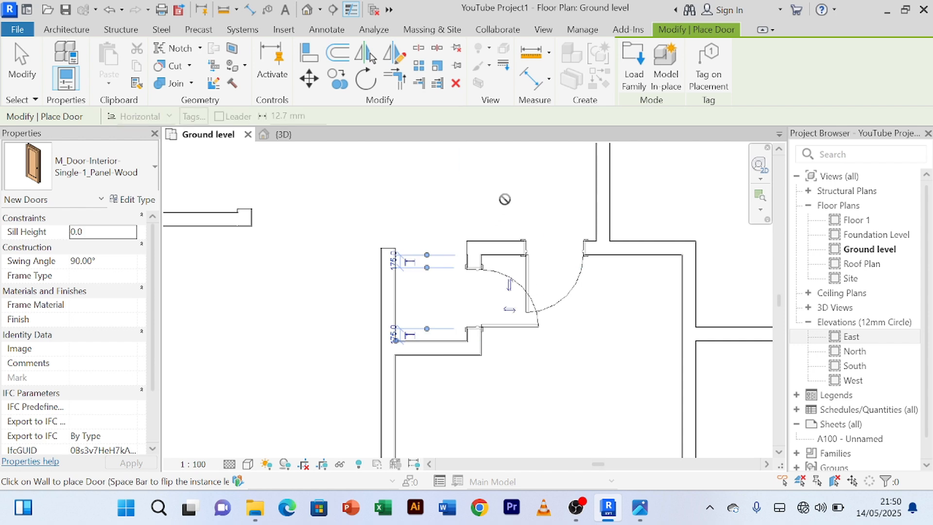
pyautogui.rightClick(526, 201)
pyautogui.click(542, 206)
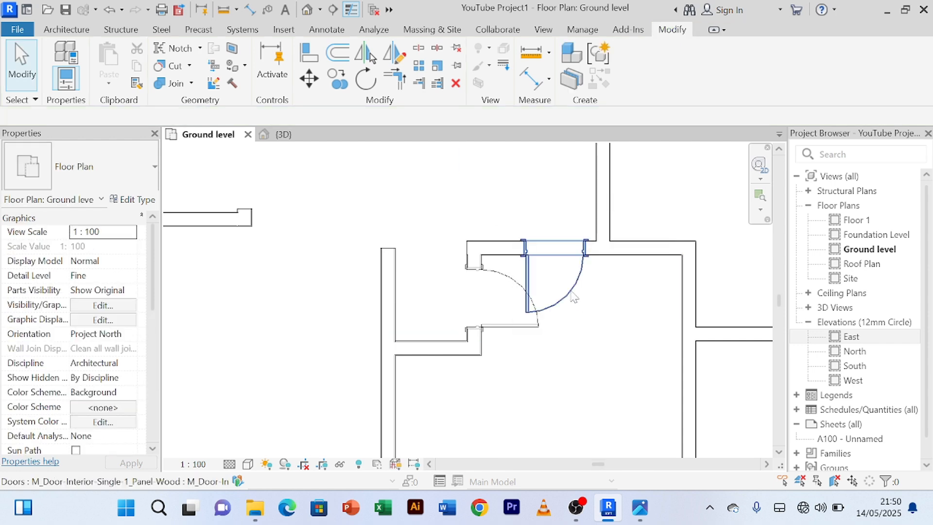
# Step: Delete the door in the large room's north wall
pyautogui.click(573, 298)
pyautogui.press('Delete')
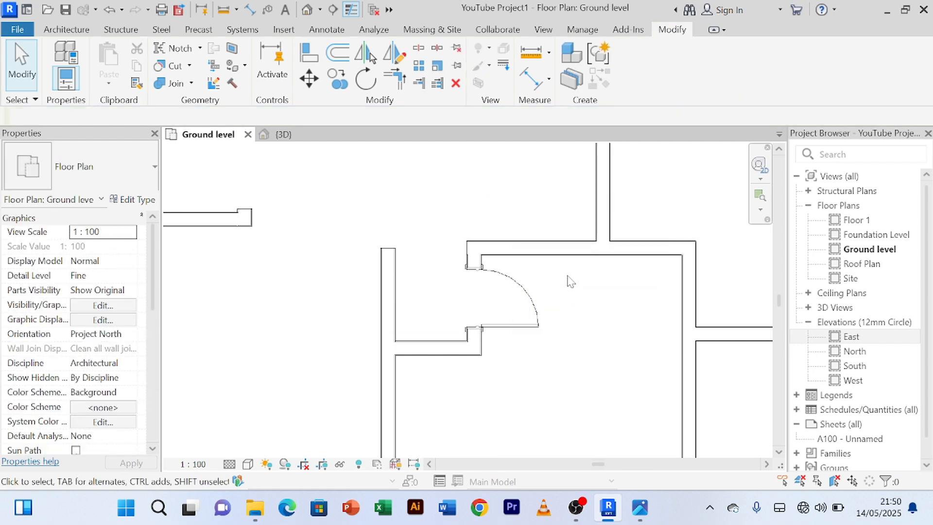
pyautogui.scroll(-5, 642, 291)
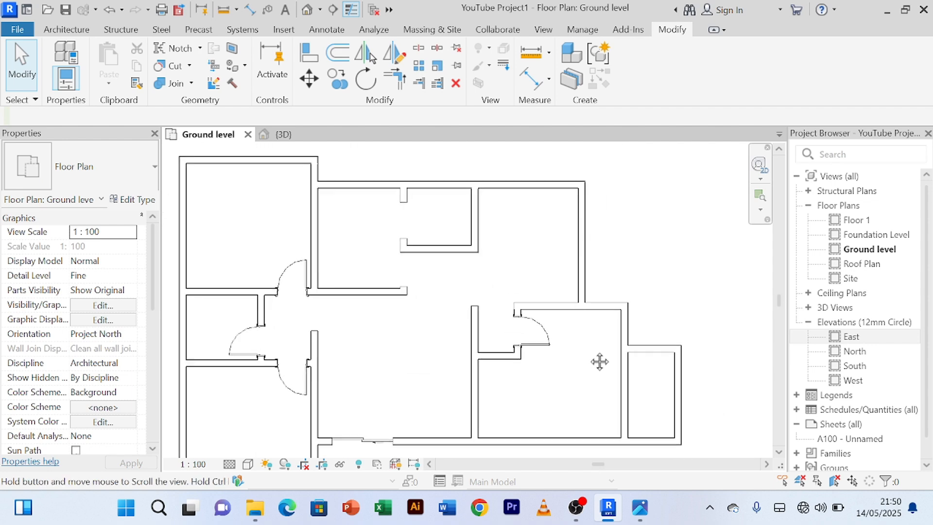
# Step: Align the north end of the corner space's west wall with the outer face of the large room's north wall
pyautogui.scroll(2, 573, 360)
pyautogui.scroll(2, 566, 352)
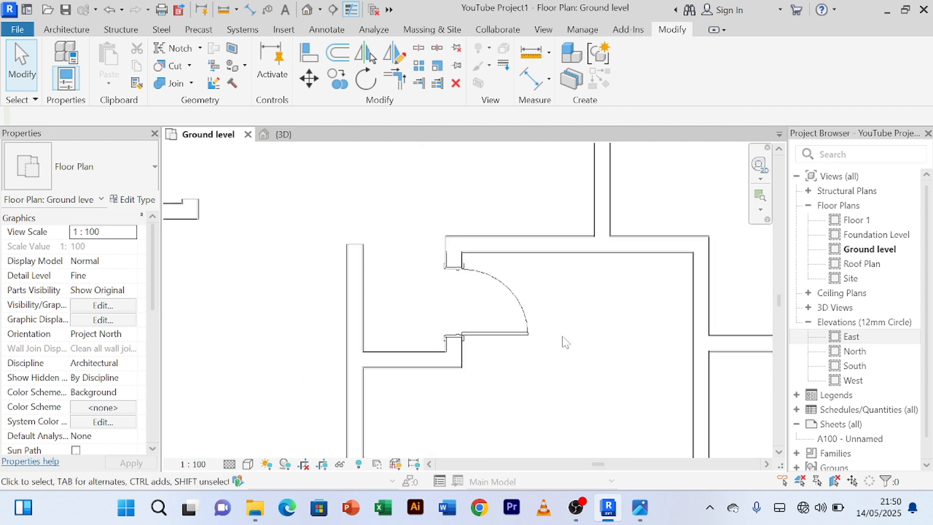
pyautogui.click(310, 52)
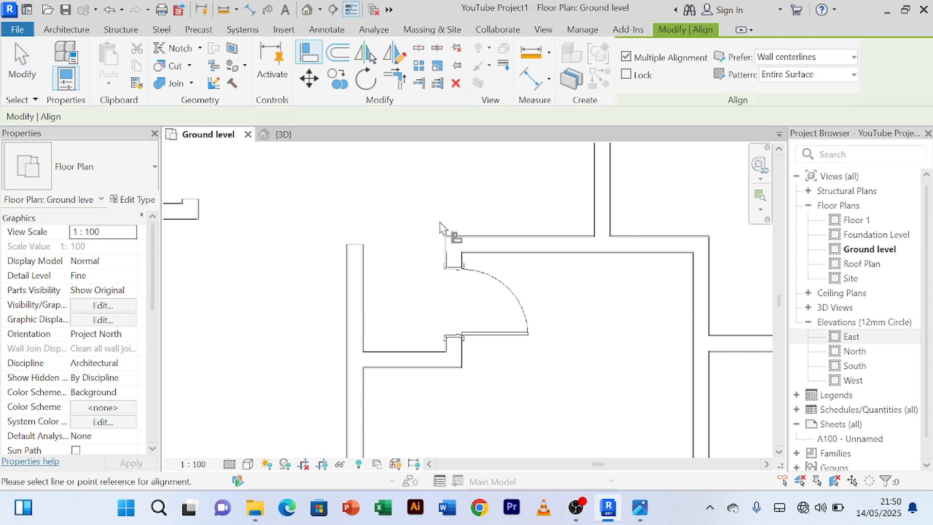
pyautogui.scroll(1, 452, 236)
pyautogui.click(461, 242)
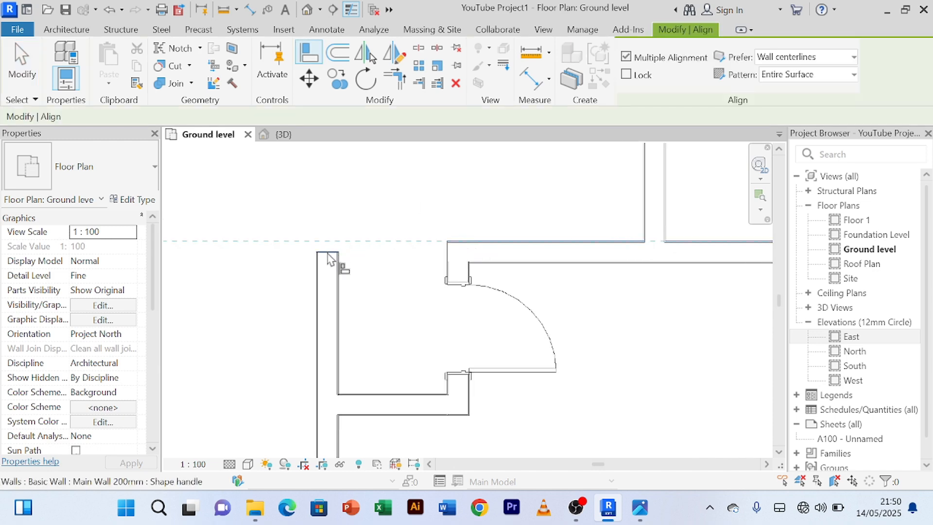
pyautogui.click(330, 256)
pyautogui.rightClick(451, 177)
pyautogui.click(481, 183)
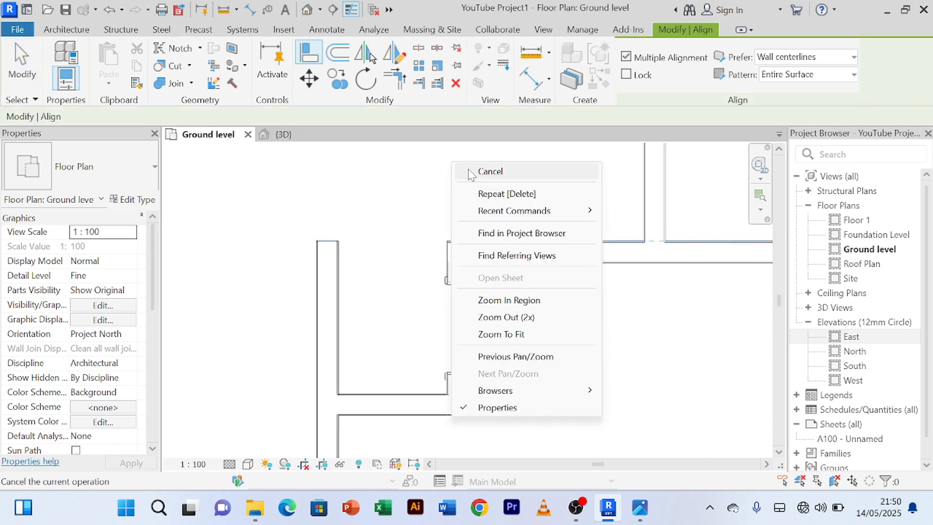
pyautogui.click(483, 181)
# Step: Add an aligned dimension across the entrance passage, between the faces of its east and west walls
pyautogui.click(532, 77)
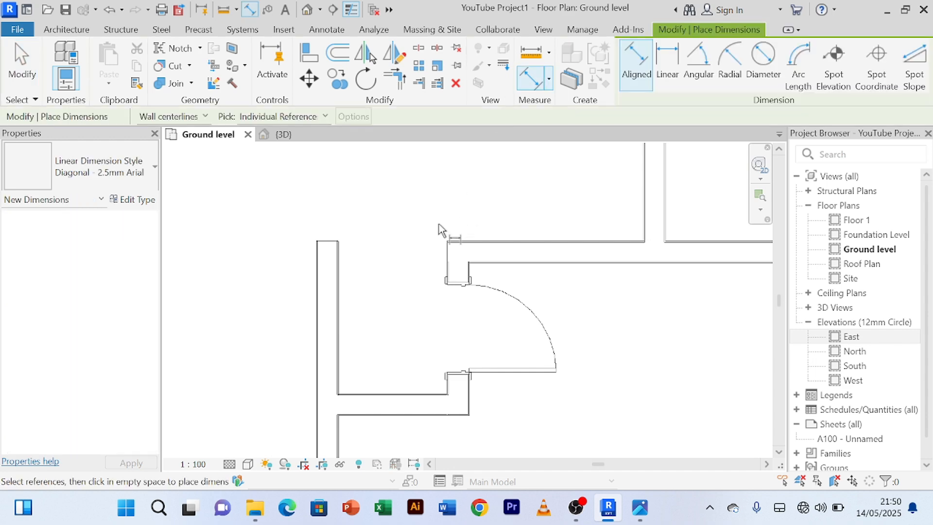
pyautogui.click(446, 252)
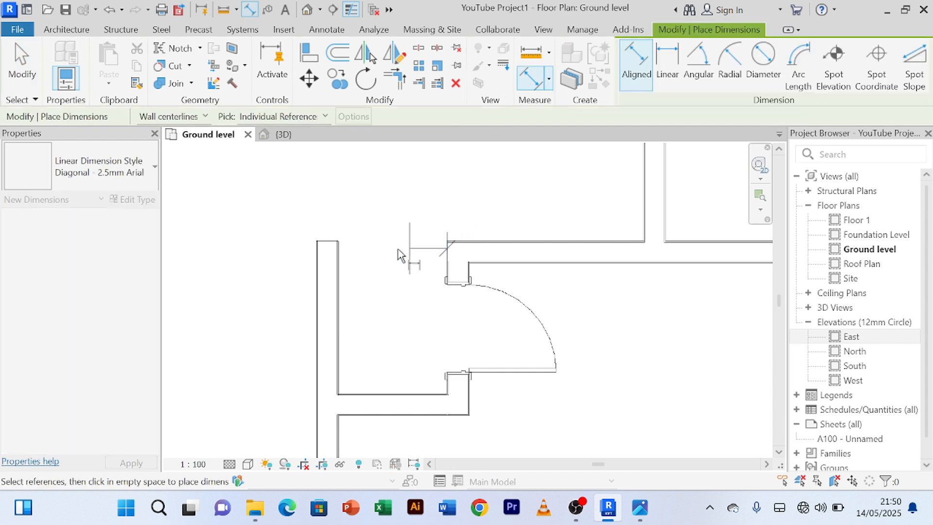
pyautogui.click(340, 258)
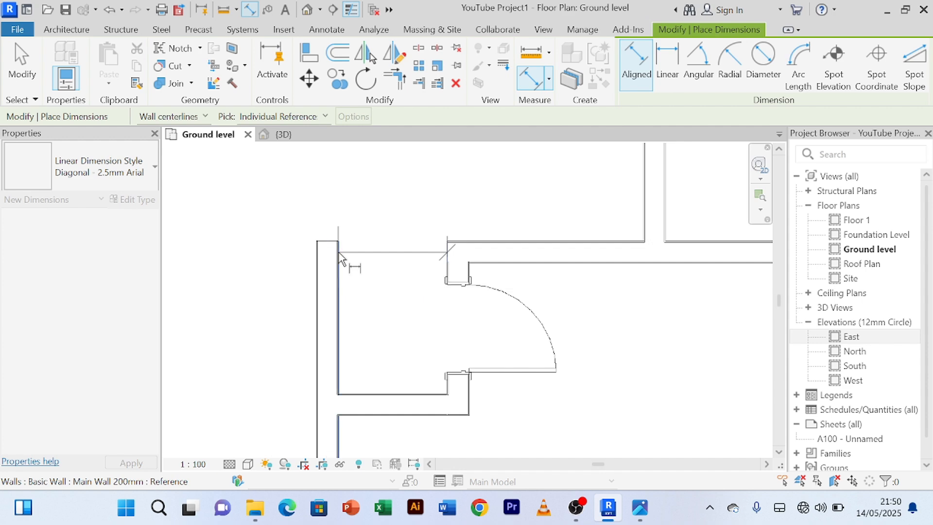
pyautogui.click(344, 228)
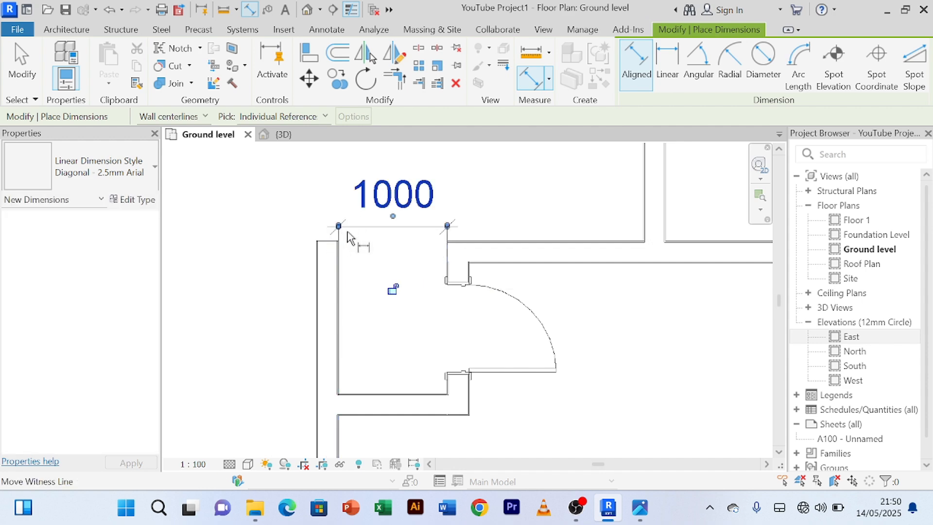
pyautogui.rightClick(551, 174)
pyautogui.rightClick(562, 166)
pyautogui.click(595, 176)
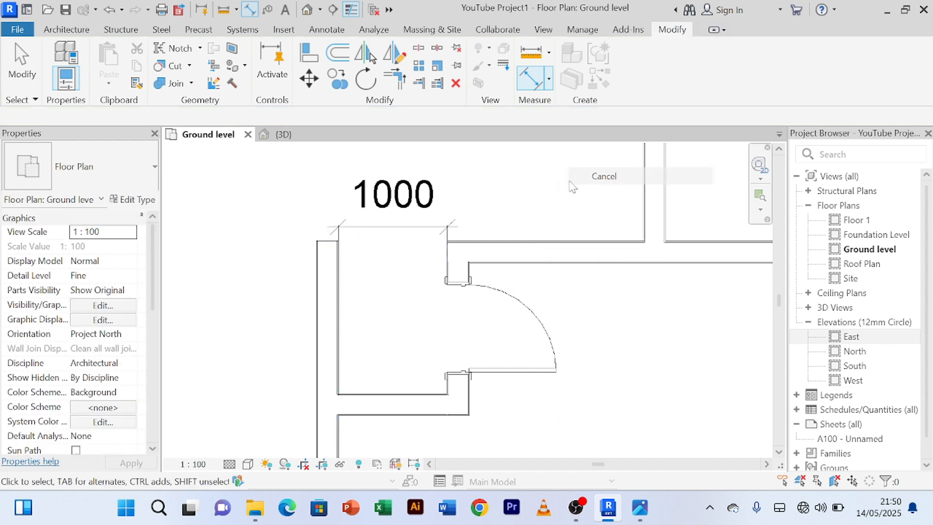
# Step: Add an aligned dimension from the north wall's inner face to the entrance passage's south wall
pyautogui.click(536, 83)
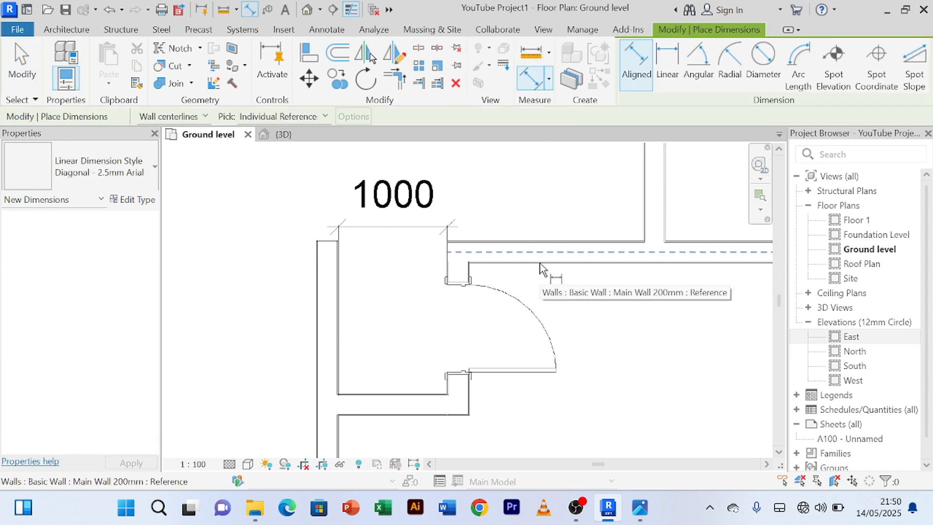
pyautogui.click(537, 270)
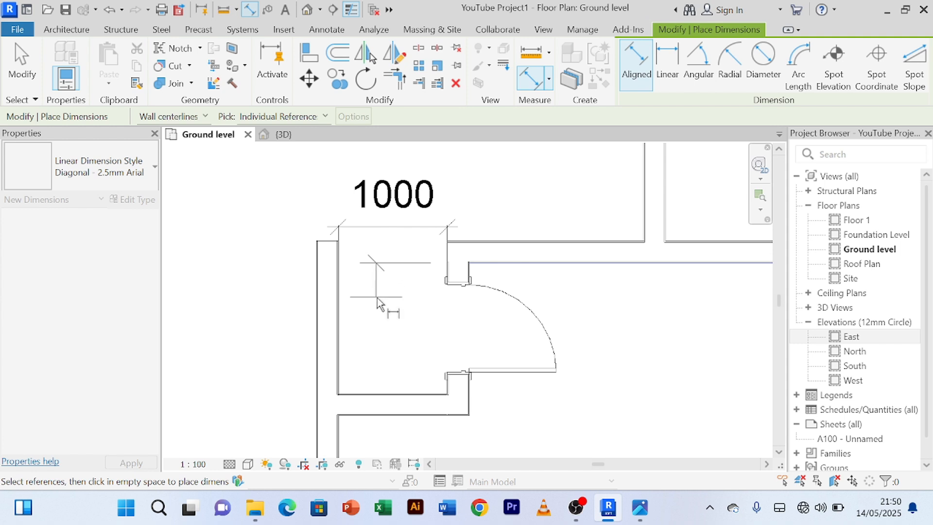
pyautogui.click(414, 395)
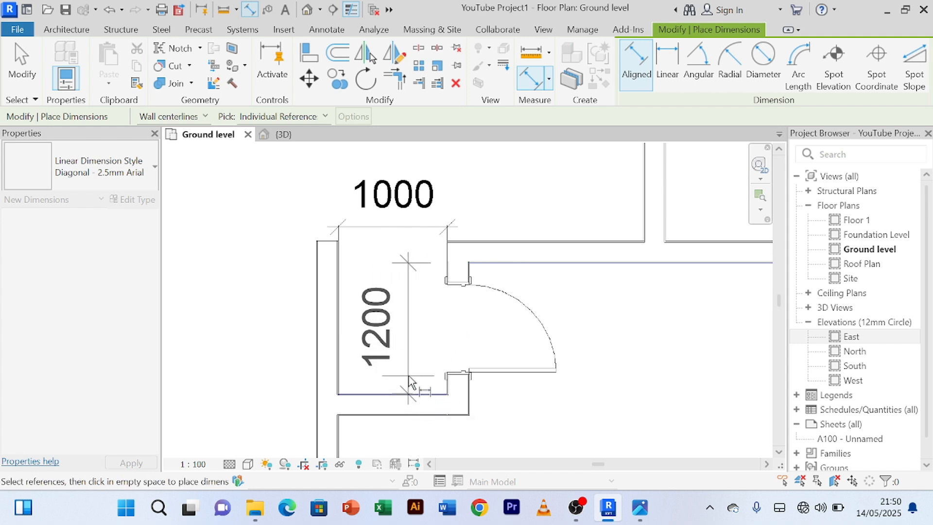
pyautogui.click(410, 383)
pyautogui.rightClick(550, 173)
pyautogui.rightClick(551, 152)
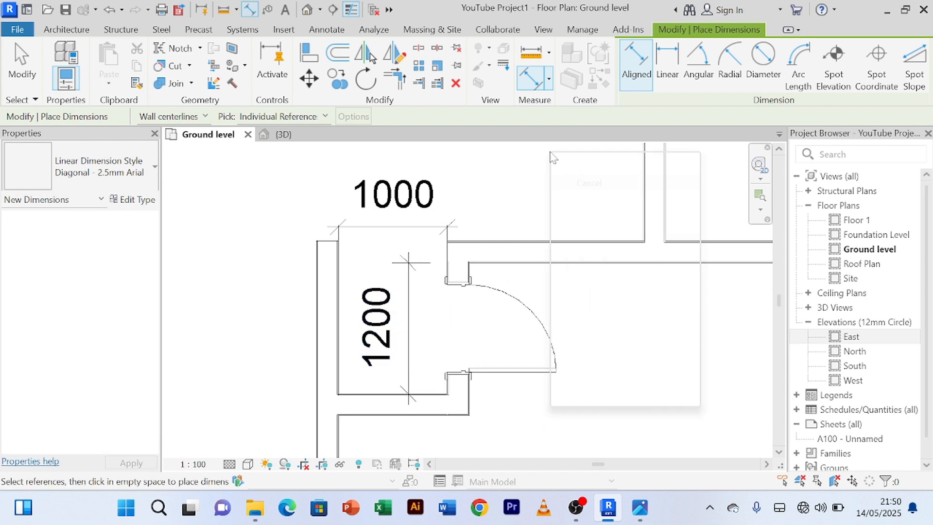
pyautogui.click(585, 162)
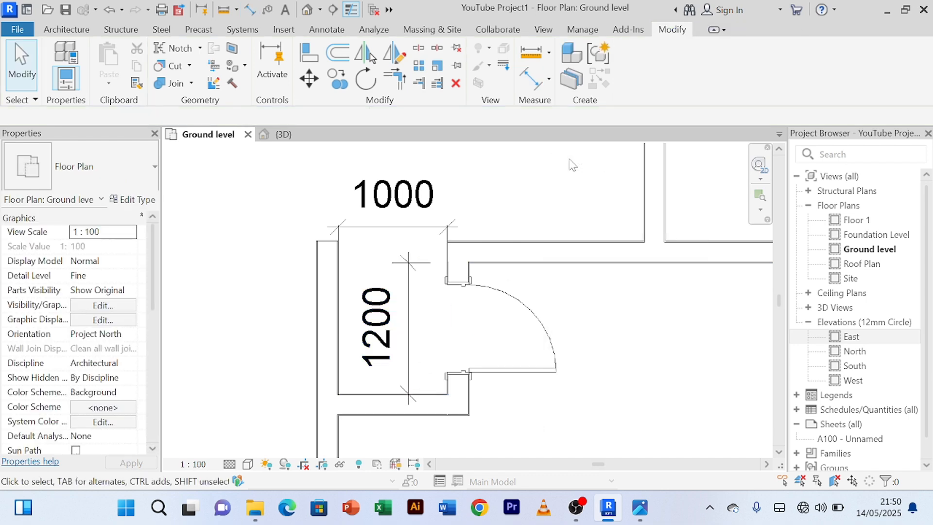
# Step: Set the entrance passage door's distance from the passage's south wall to 100 mm
pyautogui.click(546, 382)
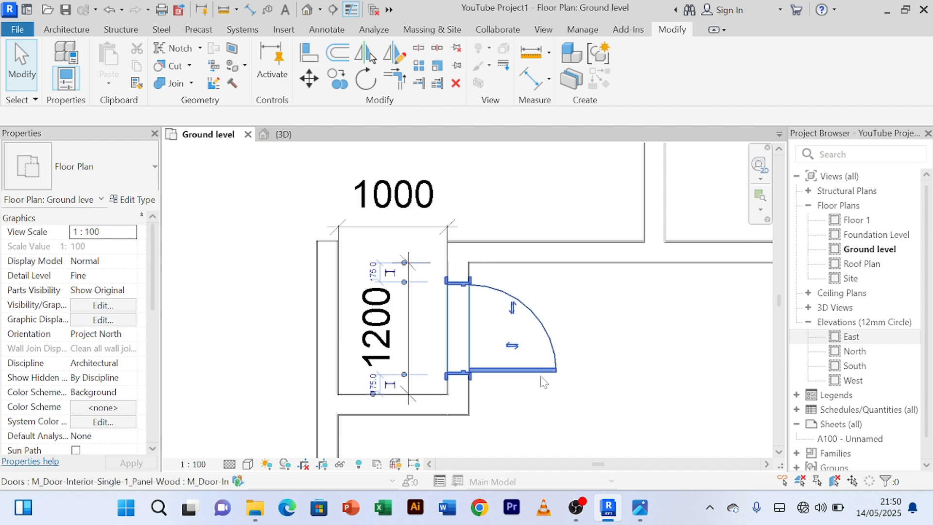
pyautogui.click(373, 384)
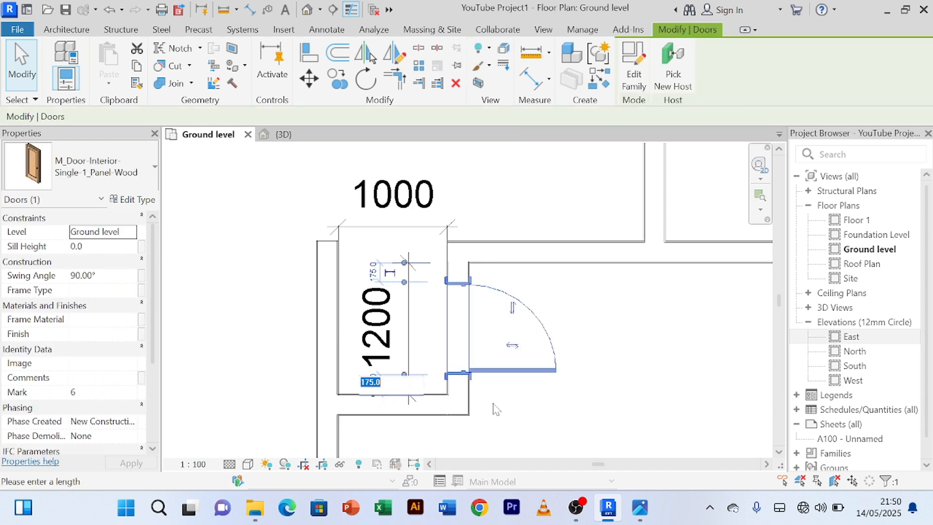
pyautogui.press('BackSpace')
pyautogui.write('100')
pyautogui.press('Return')
pyautogui.click(547, 189)
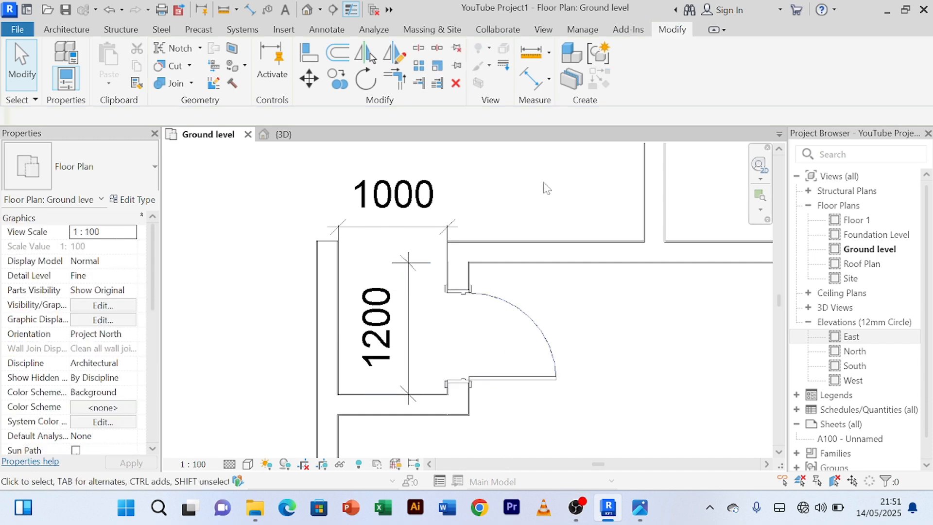
# Step: Delete the vertical and horizontal aligned dimensions of the entrance passage
pyautogui.scroll(-5, 584, 275)
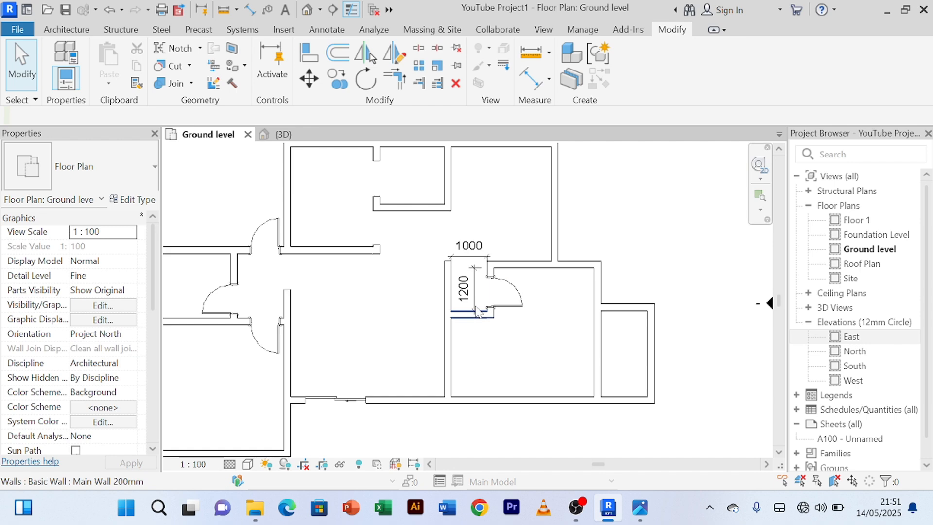
pyautogui.click(480, 299)
pyautogui.press('Delete')
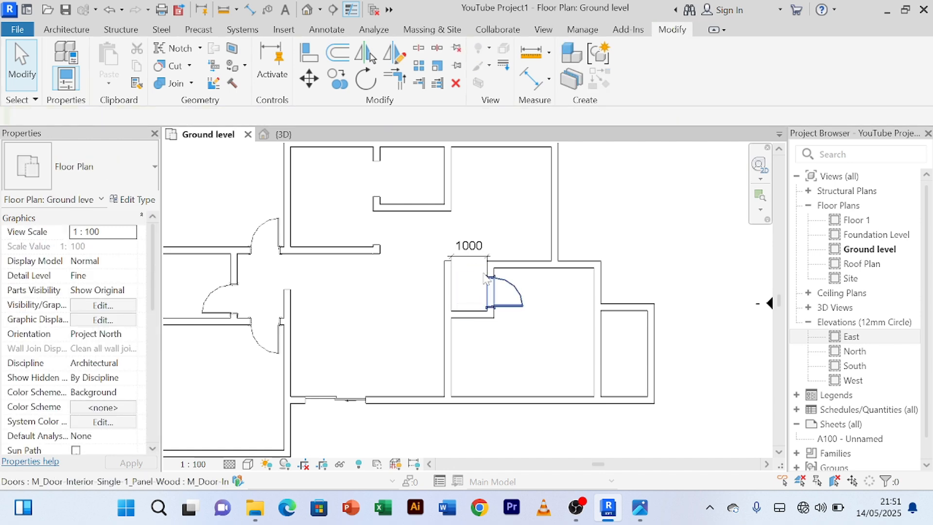
pyautogui.click(480, 255)
pyautogui.press('Delete')
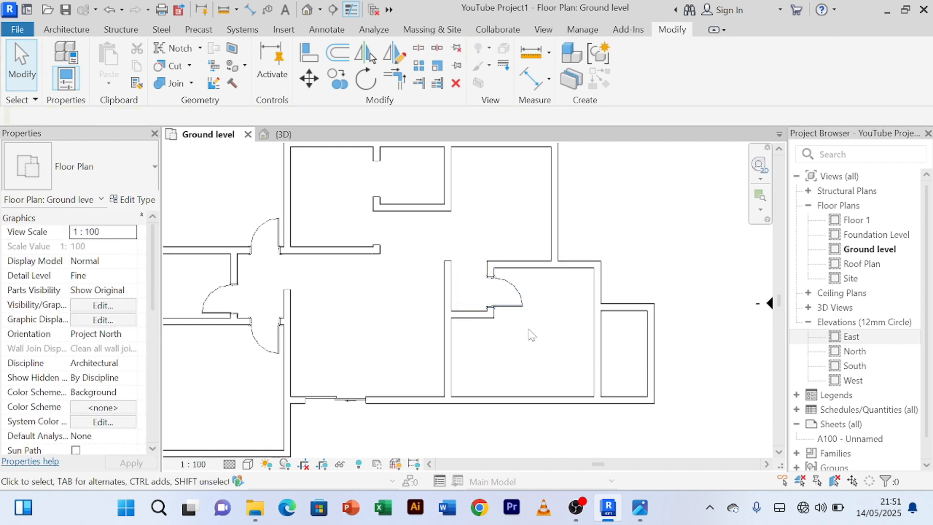
# Step: Flip the entrance passage door's hand so its leaf hinges at the north jamb and still opens into the large room
pyautogui.scroll(2, 450, 270)
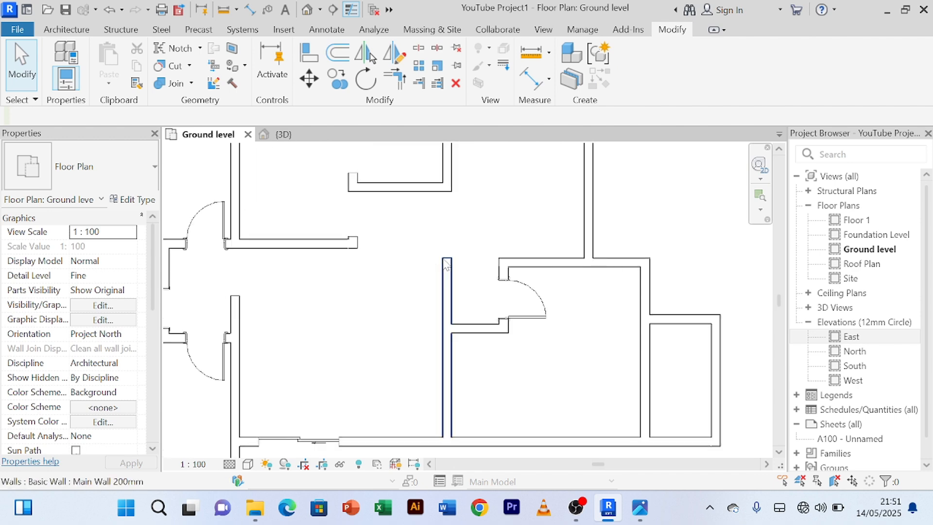
pyautogui.scroll(-1, 446, 274)
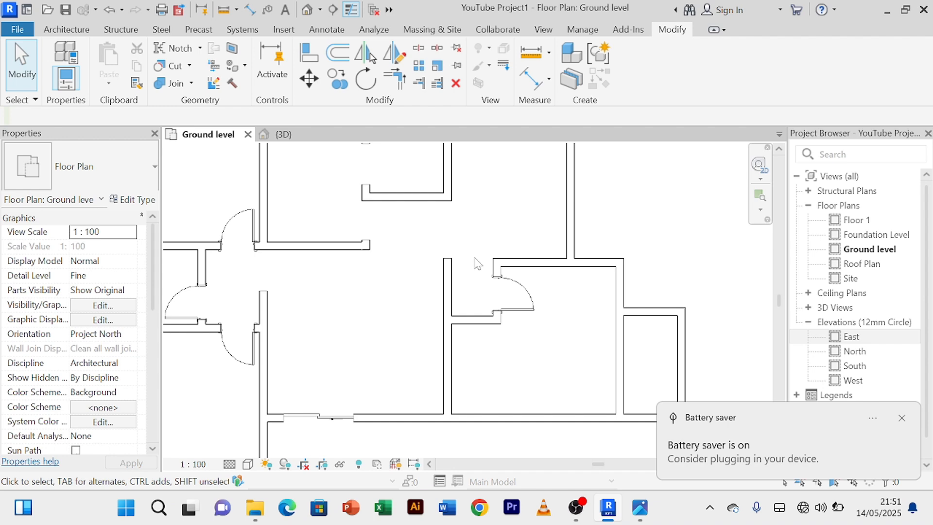
pyautogui.scroll(-1, 585, 347)
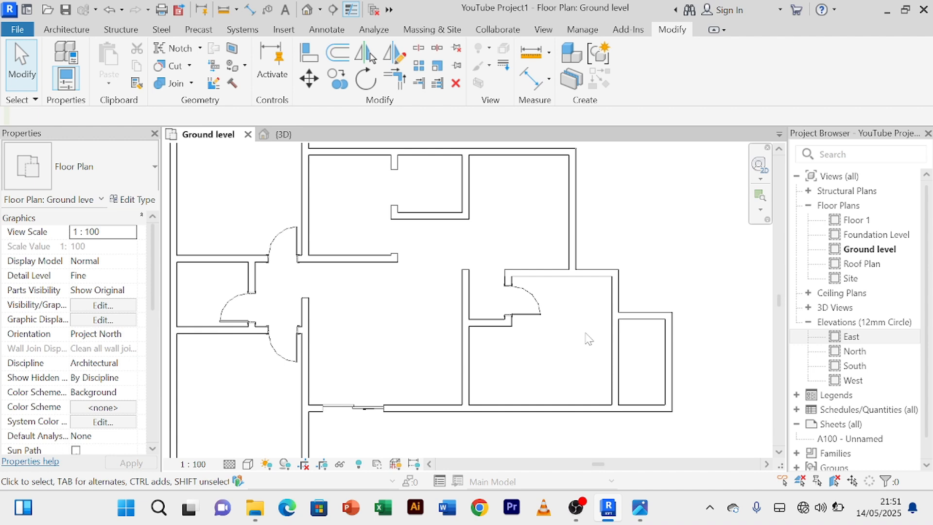
pyautogui.scroll(-1, 590, 339)
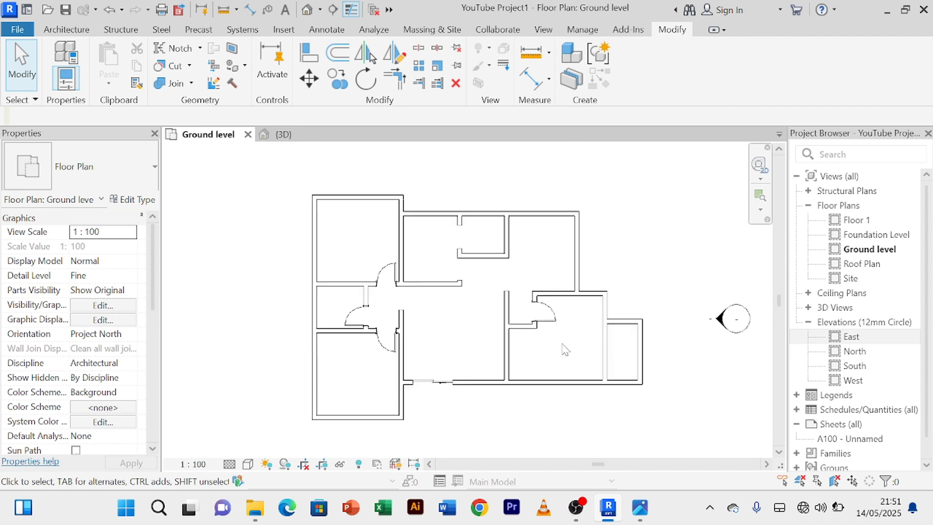
pyautogui.scroll(1, 569, 355)
pyautogui.scroll(2, 566, 317)
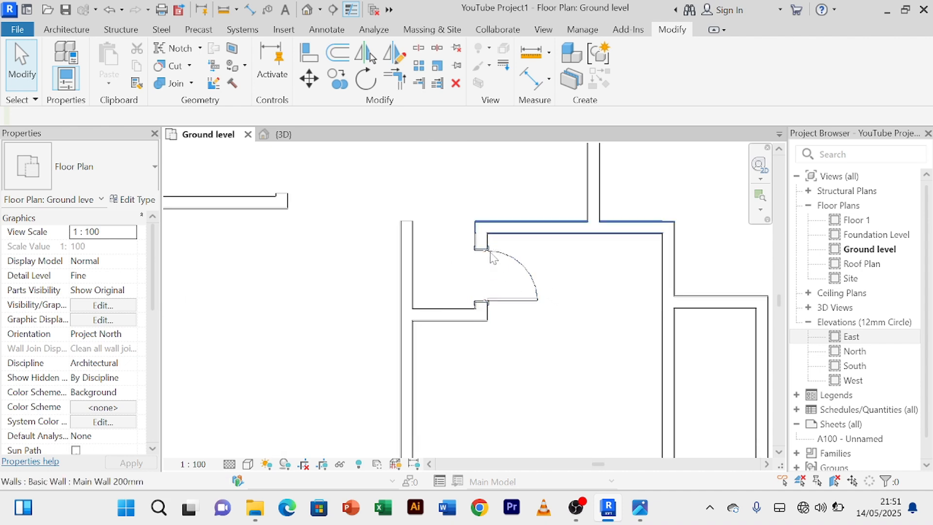
pyautogui.click(523, 281)
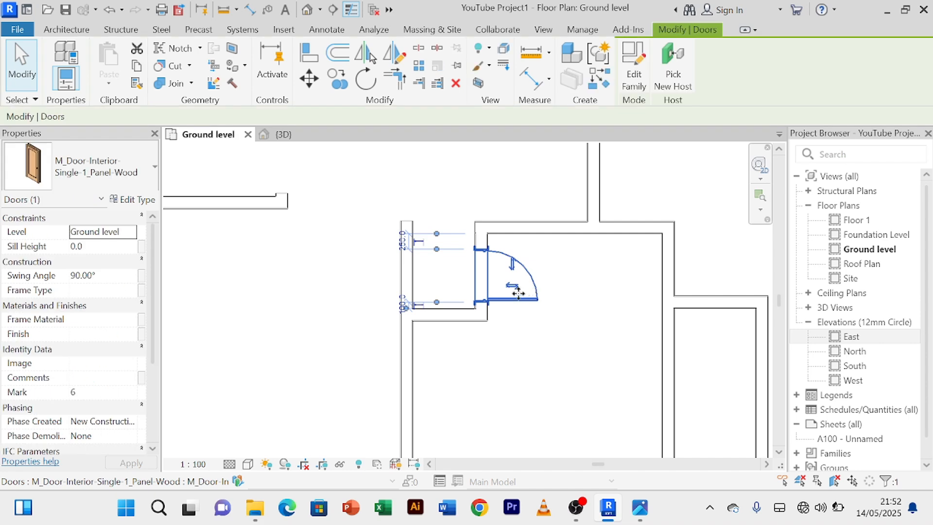
pyautogui.click(513, 265)
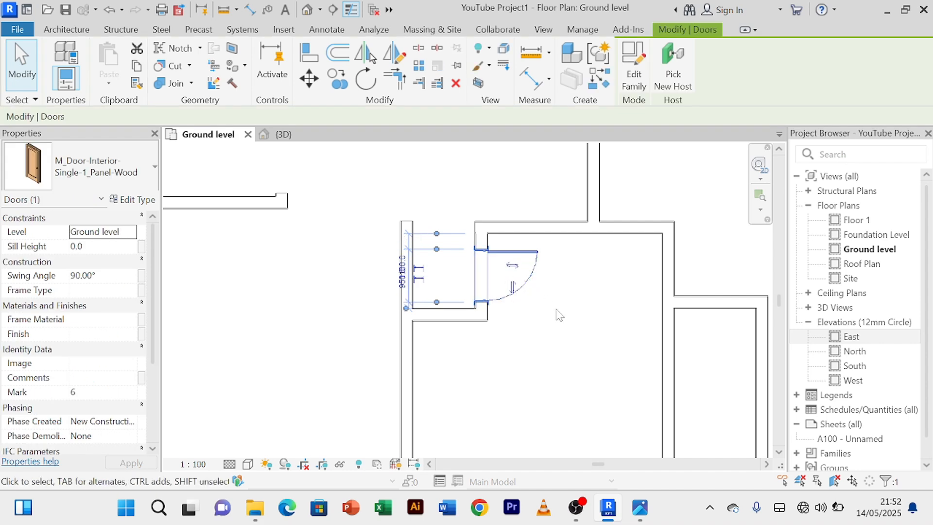
pyautogui.click(536, 283)
pyautogui.click(535, 262)
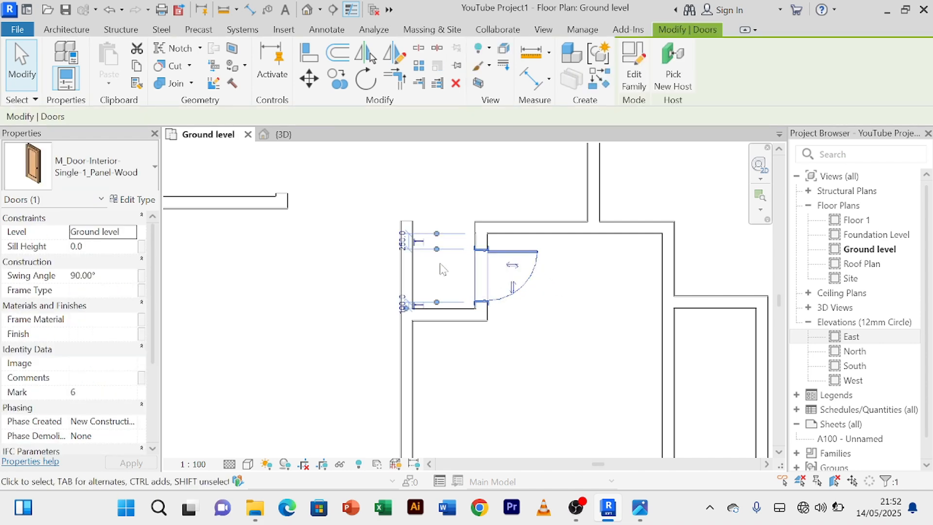
# Step: Set the entrance passage door's distance from the inner face of the large room's north wall to 100 mm
pyautogui.scroll(1, 430, 257)
pyautogui.click(396, 238)
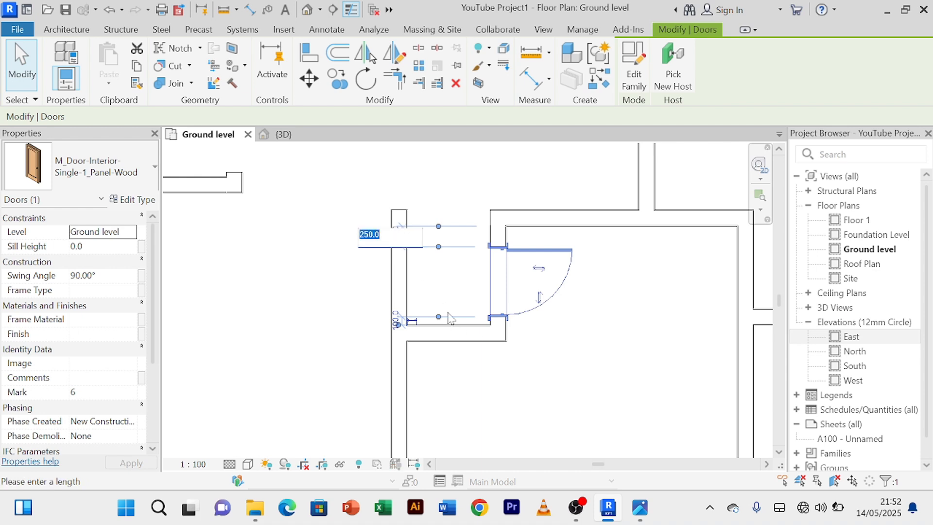
pyautogui.write('100')
pyautogui.press('Return')
pyautogui.click(607, 333)
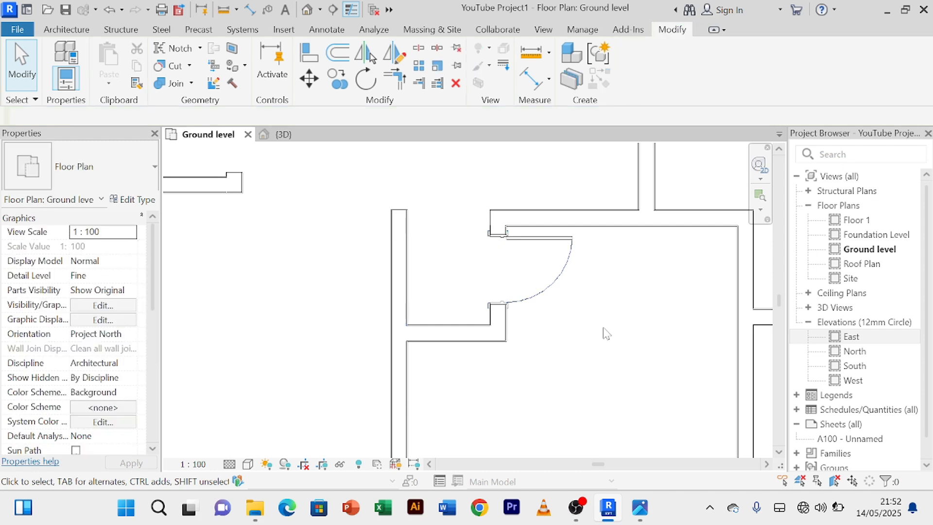
# Step: Place a similar 1700 x 2000 mm double sliding door midway along the wall between the large room and the small east space
pyautogui.scroll(-2, 611, 333)
pyautogui.moveTo(611, 334); pyautogui.dragTo(507, 250, button='middle')
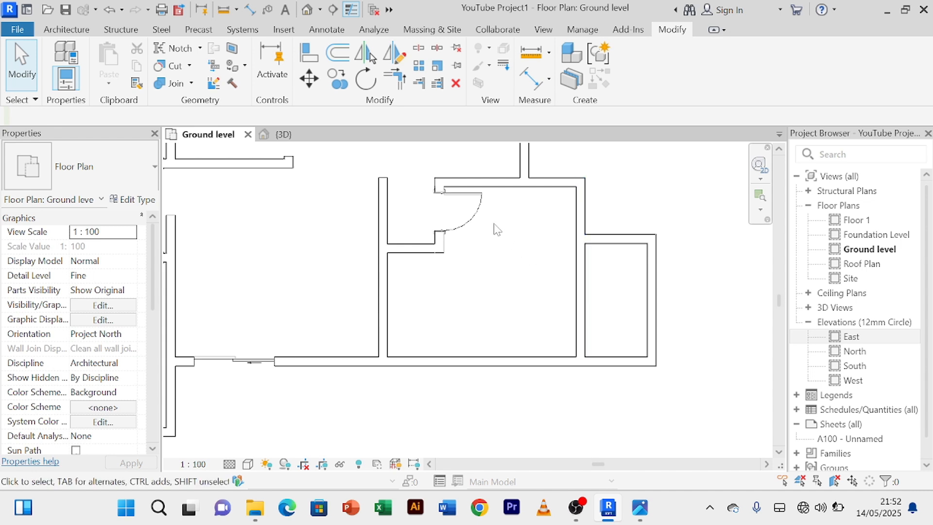
pyautogui.scroll(-2, 527, 244)
pyautogui.scroll(2, 511, 231)
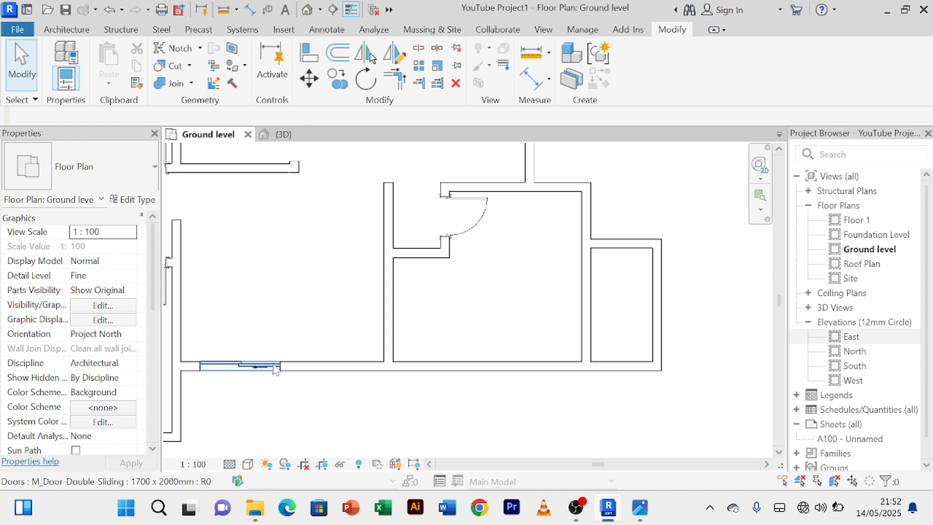
pyautogui.click(256, 368)
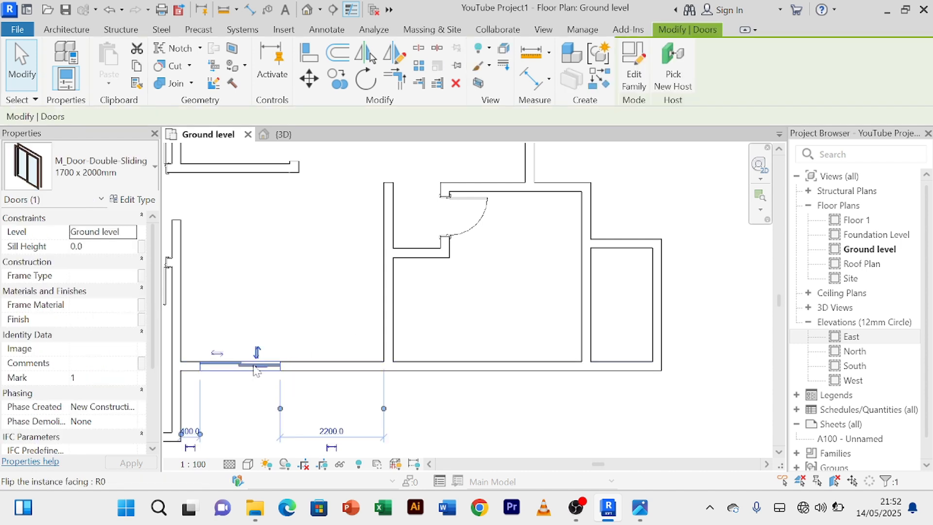
pyautogui.click(603, 84)
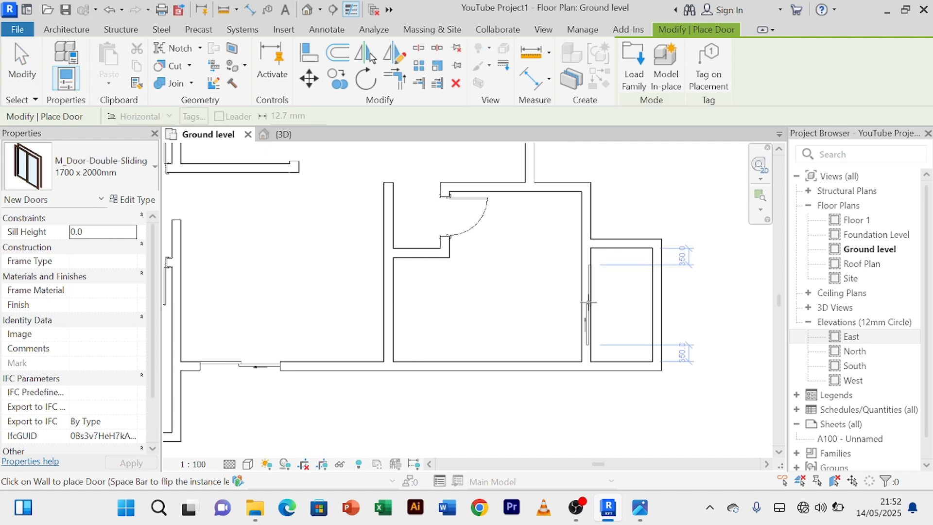
pyautogui.rightClick(486, 308)
pyautogui.click(554, 63)
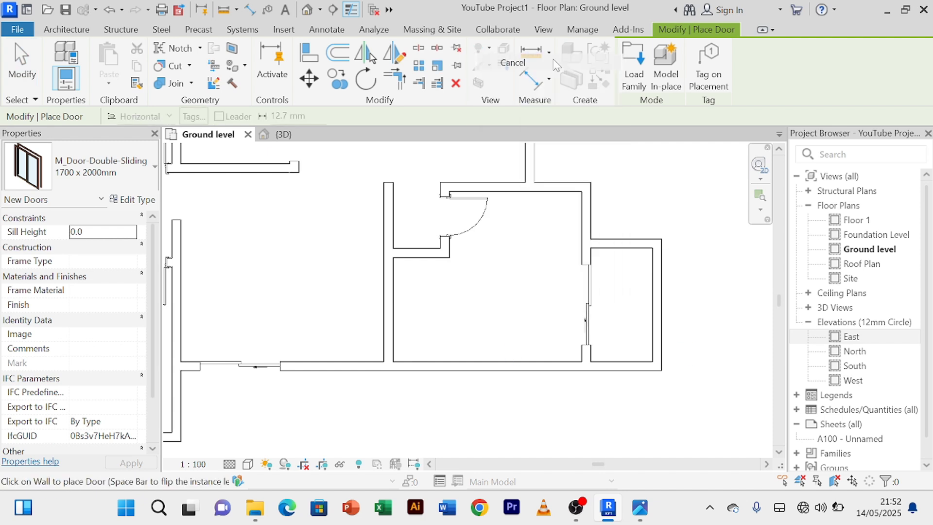
pyautogui.rightClick(511, 321)
pyautogui.click(540, 71)
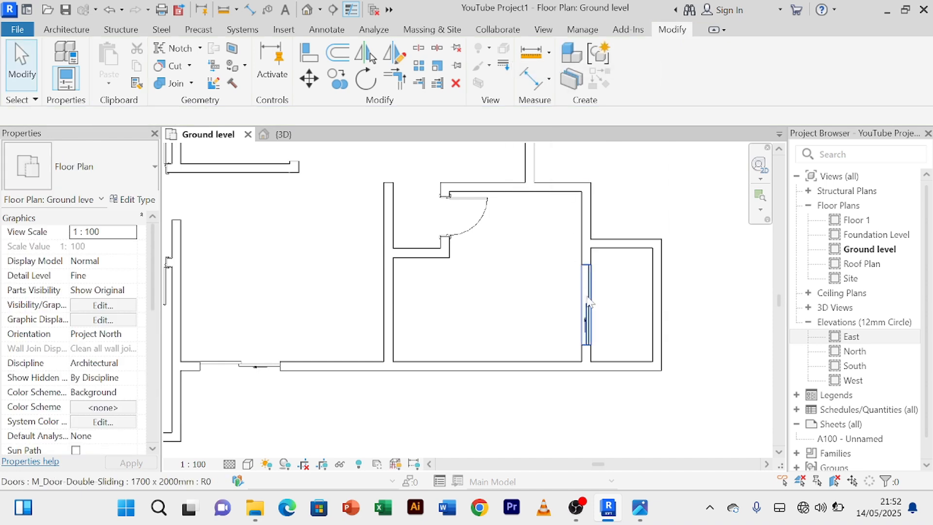
# Step: Examine the new sliding door, the entrance passage and the remaining rooms across the ground level plan
pyautogui.scroll(2, 588, 298)
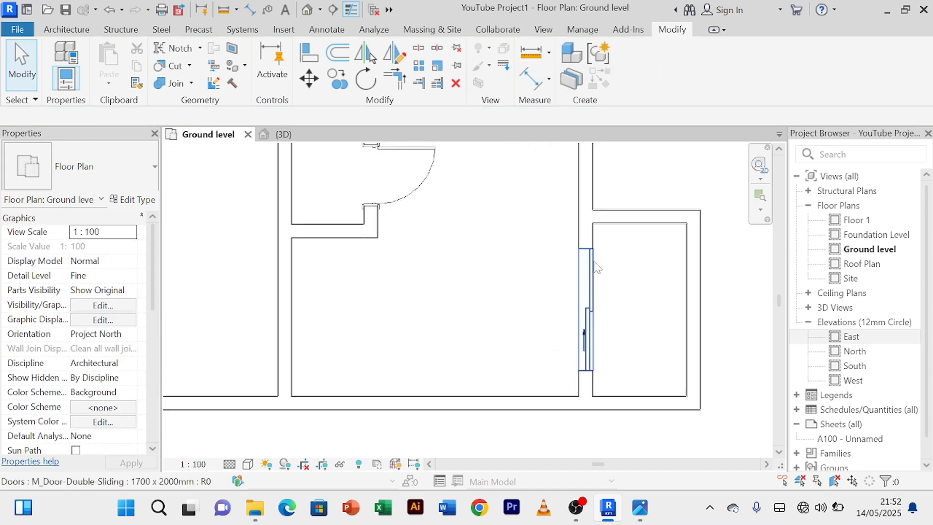
pyautogui.scroll(-1, 565, 309)
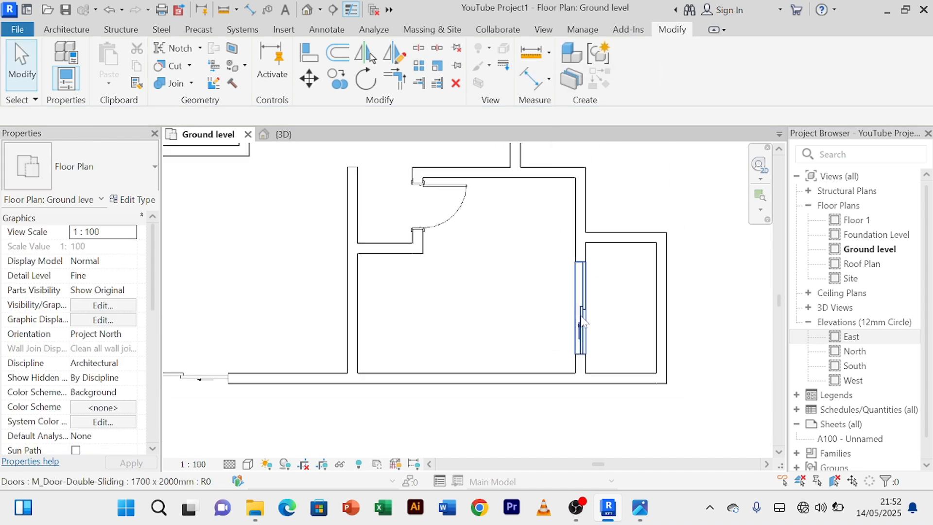
pyautogui.scroll(1, 569, 287)
pyautogui.scroll(-1, 471, 241)
pyautogui.scroll(-1, 386, 229)
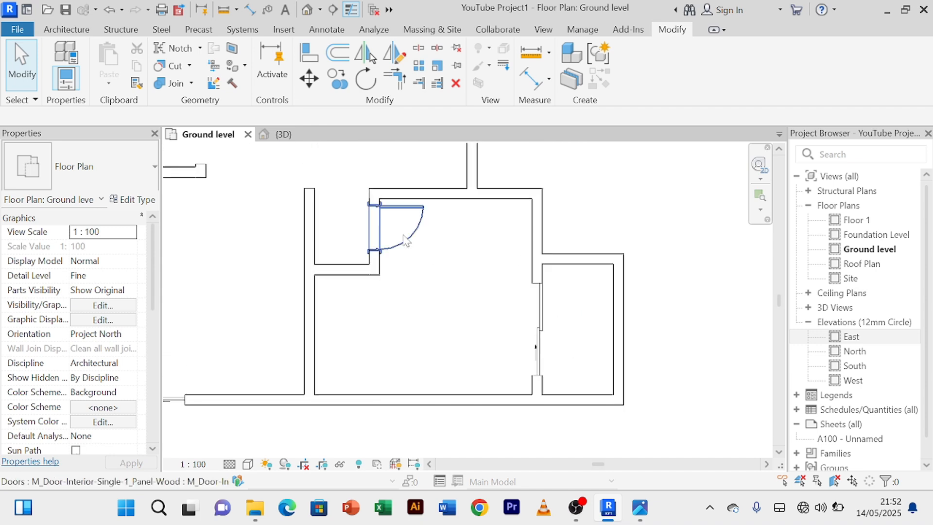
pyautogui.scroll(-1, 427, 271)
pyautogui.moveTo(427, 271); pyautogui.dragTo(506, 337, button='middle')
pyautogui.scroll(4, 430, 224)
pyautogui.scroll(-2, 486, 239)
pyautogui.scroll(-3, 508, 267)
pyautogui.scroll(-1, 502, 270)
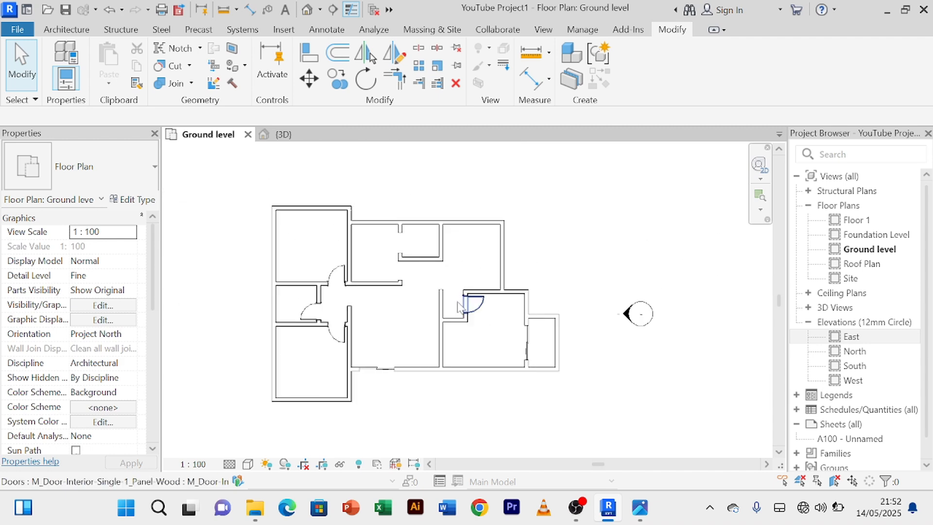
pyautogui.scroll(4, 475, 306)
pyautogui.scroll(-3, 452, 296)
pyautogui.scroll(2, 471, 246)
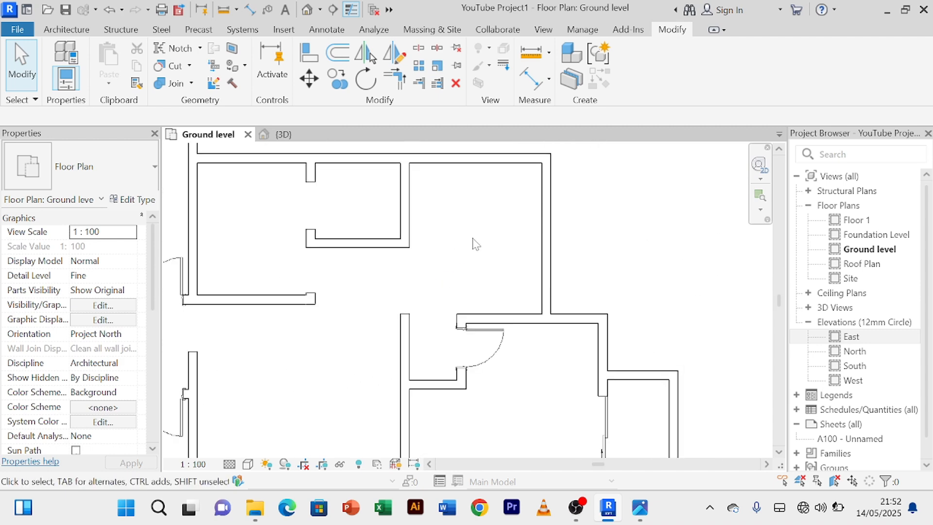
pyautogui.scroll(-2, 476, 244)
pyautogui.moveTo(476, 244); pyautogui.dragTo(501, 248, button='middle')
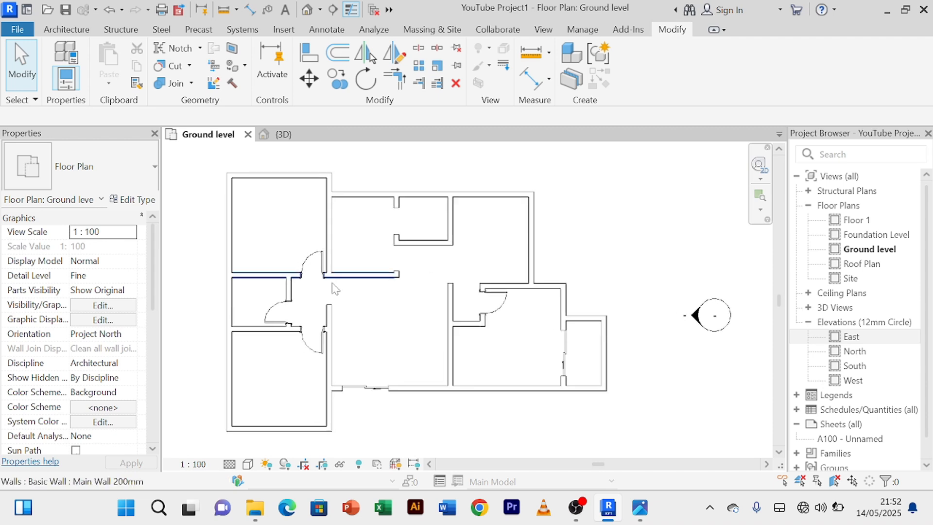
pyautogui.moveTo(396, 306); pyautogui.dragTo(397, 292, button='middle')
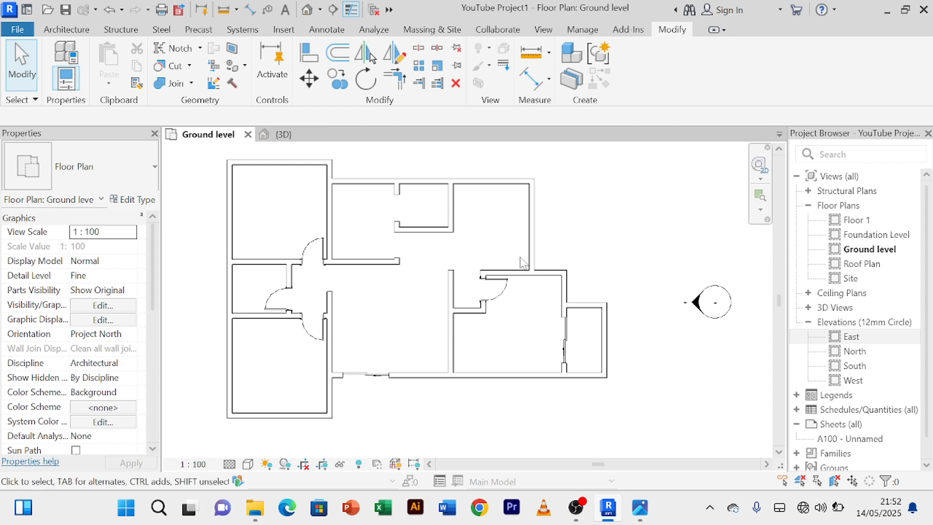
pyautogui.scroll(2, 551, 255)
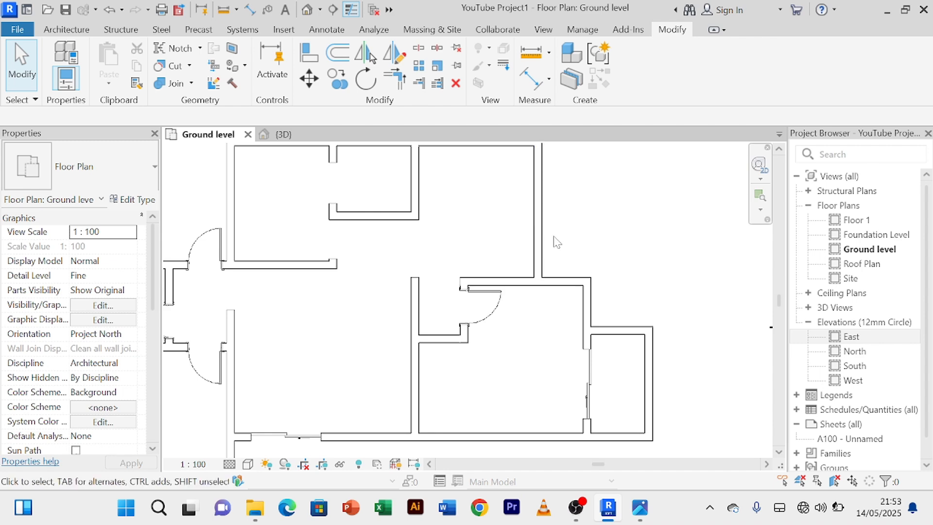
pyautogui.scroll(-1, 491, 225)
pyautogui.moveTo(491, 225); pyautogui.dragTo(545, 243, button='middle')
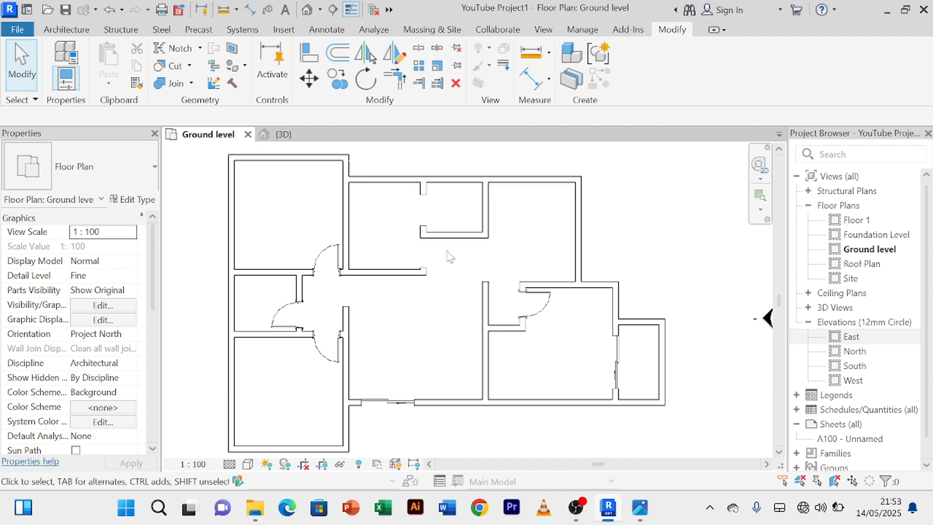
pyautogui.scroll(1, 487, 245)
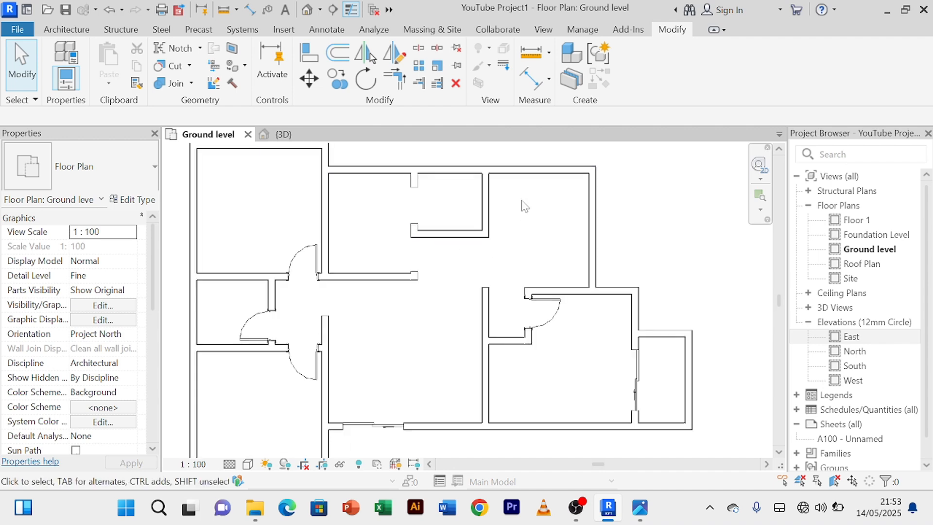
pyautogui.scroll(-1, 521, 200)
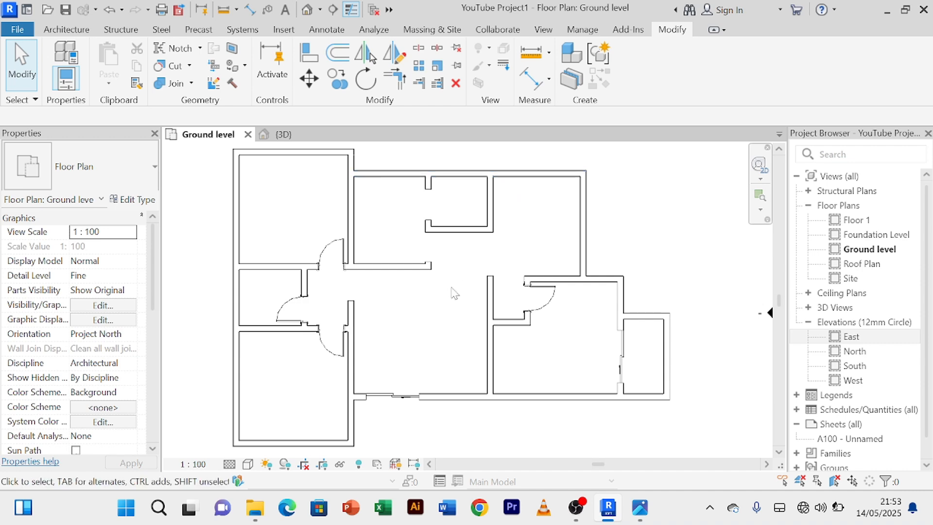
# Step: Place a similar interior single door in the north wall of the northeast room, 200 mm from the partition on its west side
pyautogui.click(343, 349)
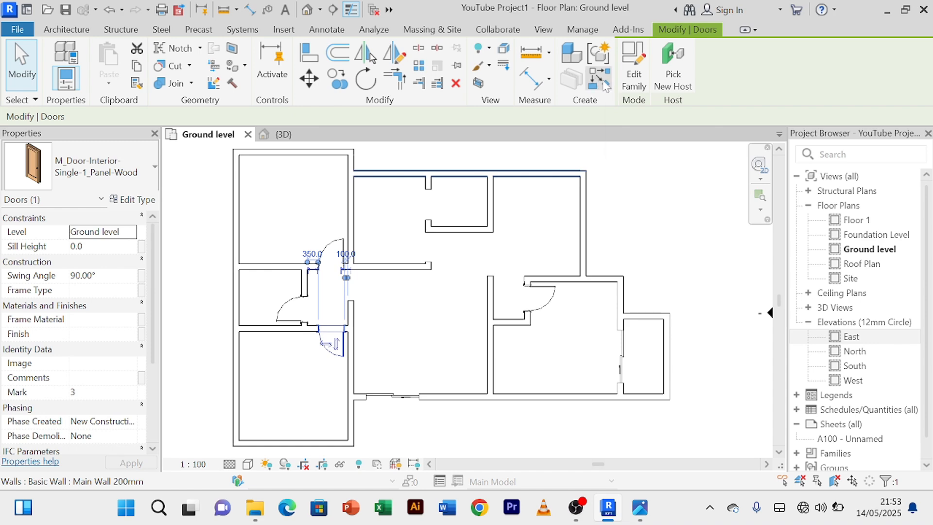
pyautogui.click(583, 77)
pyautogui.scroll(1, 525, 180)
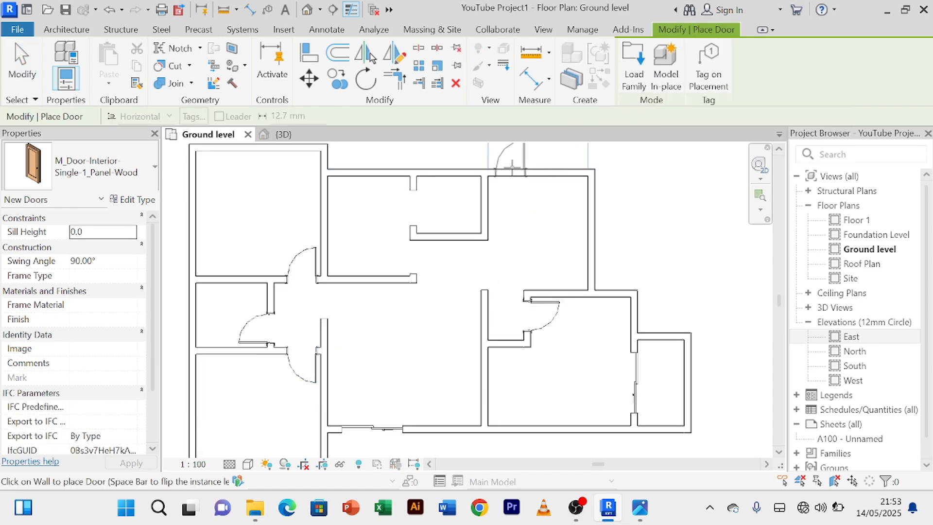
pyautogui.moveTo(530, 219); pyautogui.dragTo(474, 333, button='middle')
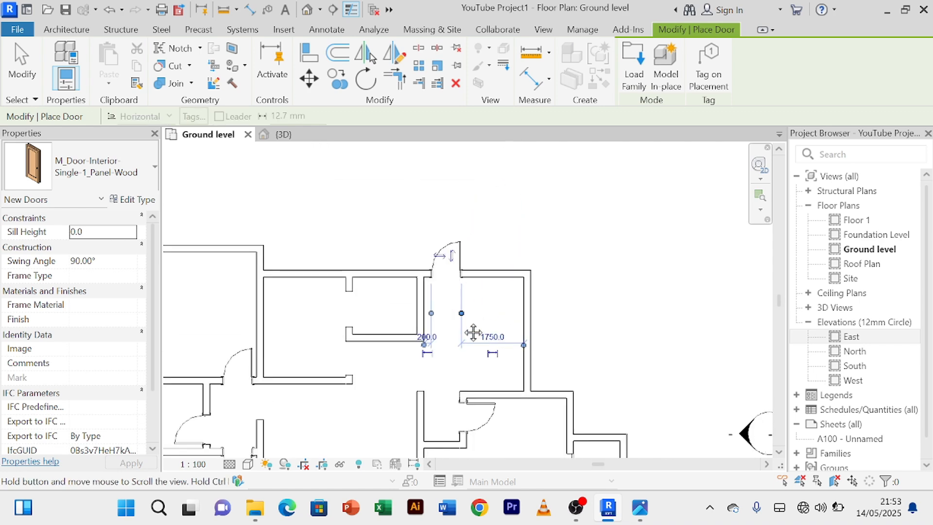
pyautogui.rightClick(537, 194)
pyautogui.rightClick(537, 171)
pyautogui.click(559, 181)
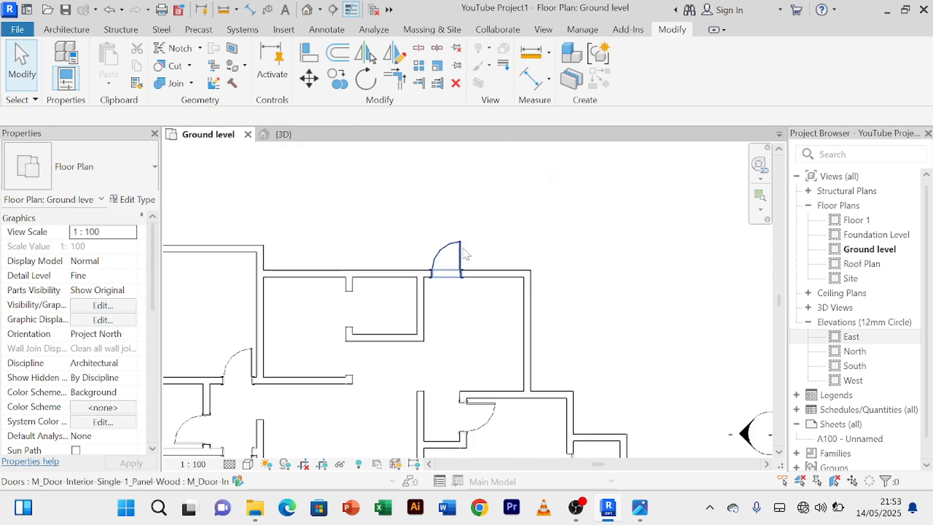
# Step: Flip the hand of the northeast room's north door so its leaf hinges at the west jamb and opens outwards
pyautogui.click(436, 260)
pyautogui.scroll(2, 436, 265)
pyautogui.click(434, 260)
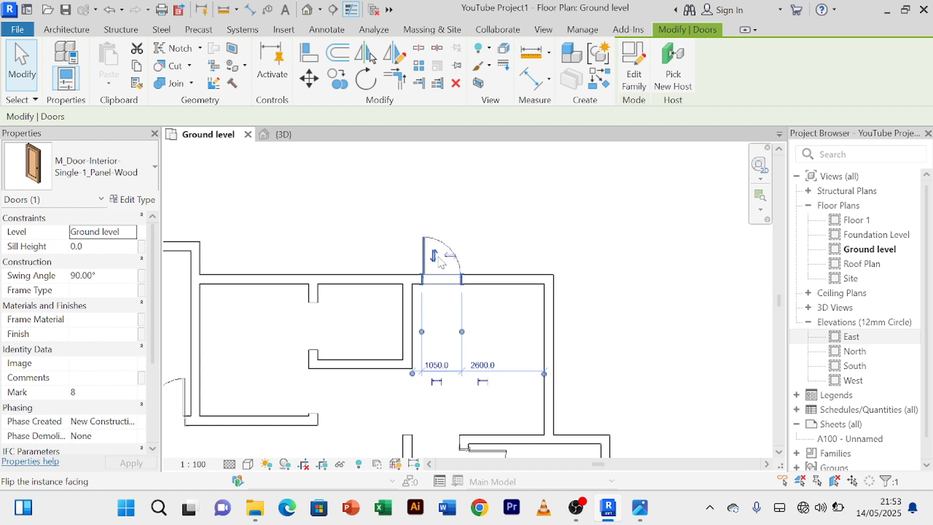
pyautogui.click(544, 229)
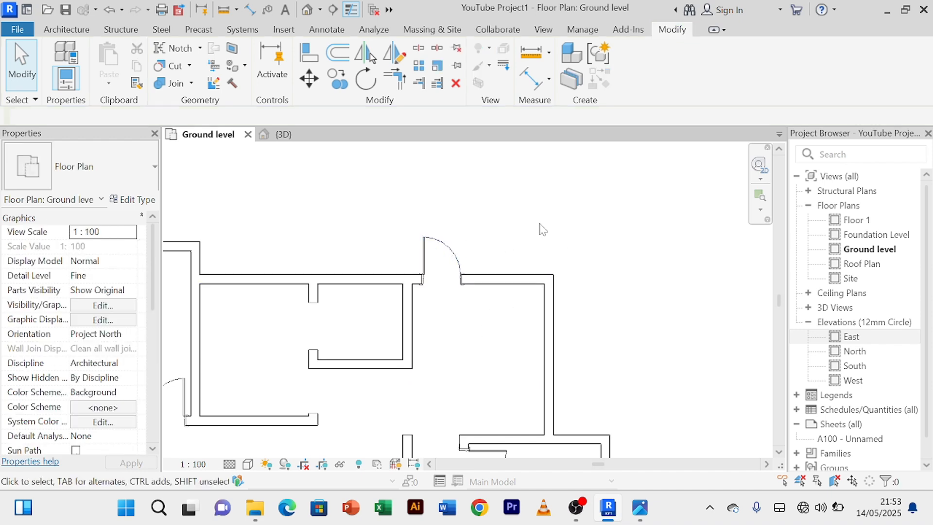
# Step: Set the north door's distance from the face of the partition wall on its west side to 100 mm
pyautogui.click(460, 265)
pyautogui.scroll(5, 430, 342)
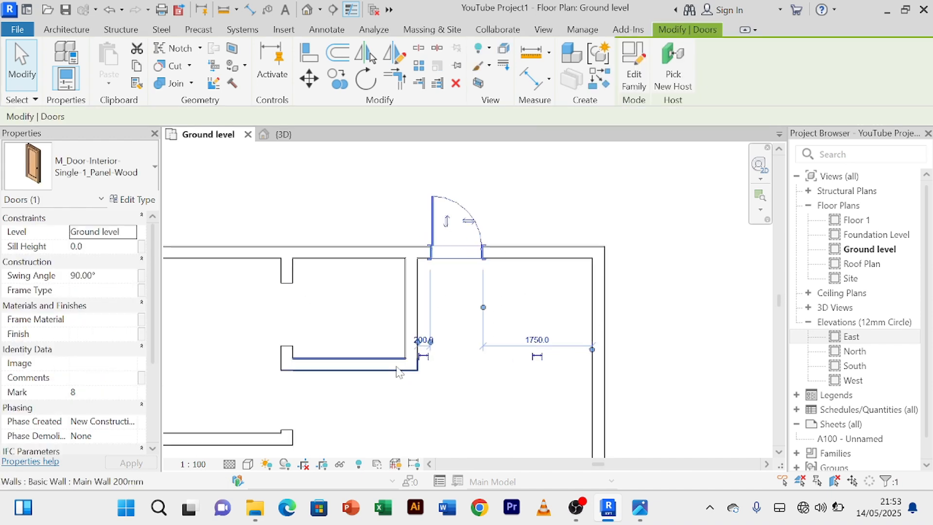
pyautogui.click(430, 338)
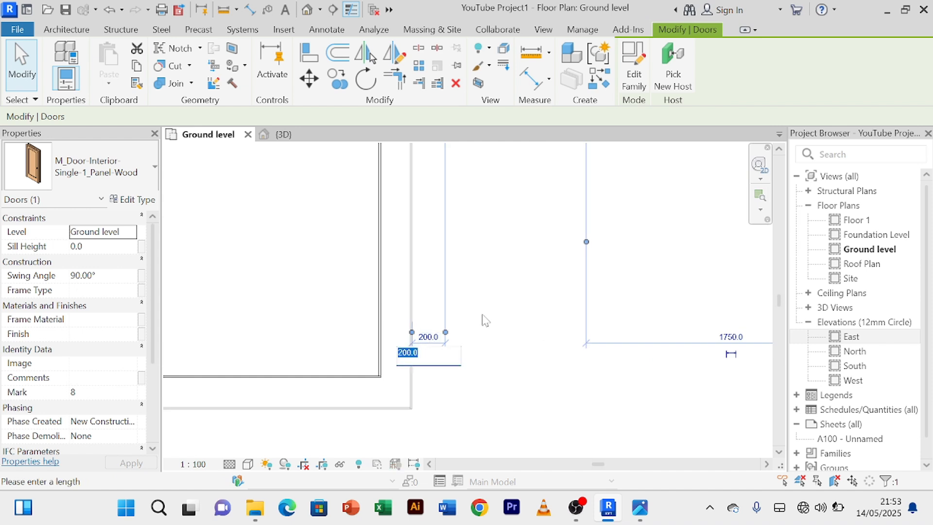
pyautogui.write('100')
pyautogui.press('Return')
pyautogui.scroll(-4, 487, 323)
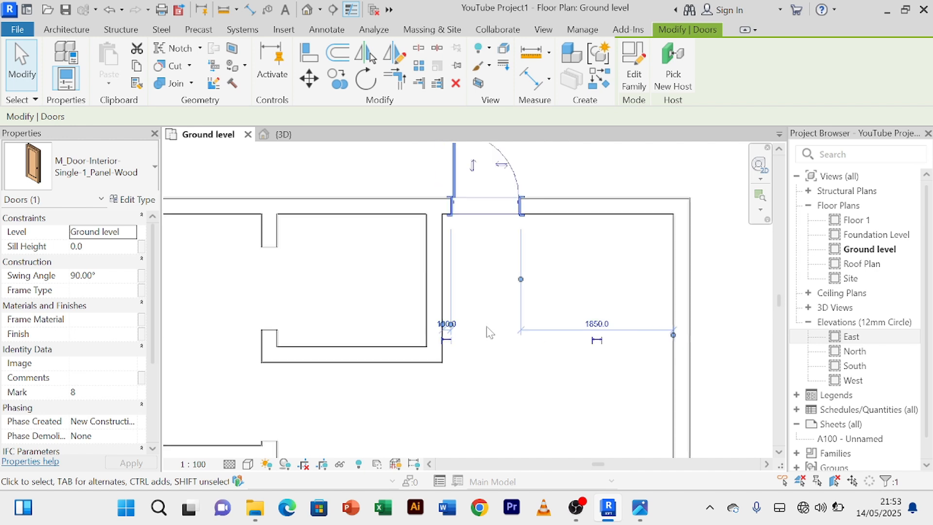
pyautogui.press('Escape')
# Step: Place a similar interior single door in the northeast room's east wall, 100 mm from its south wall and opening outwards
pyautogui.scroll(-2, 673, 267)
pyautogui.moveTo(672, 267); pyautogui.dragTo(604, 208, button='middle')
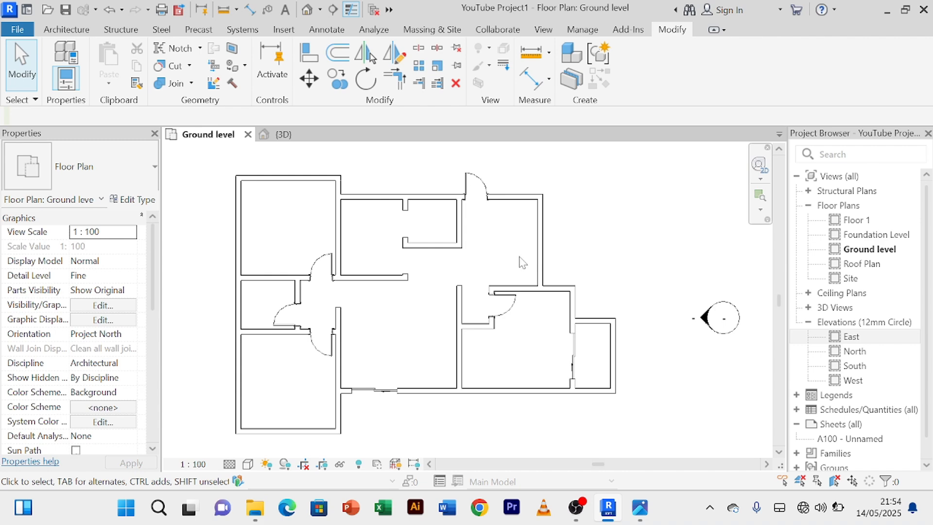
pyautogui.scroll(2, 513, 215)
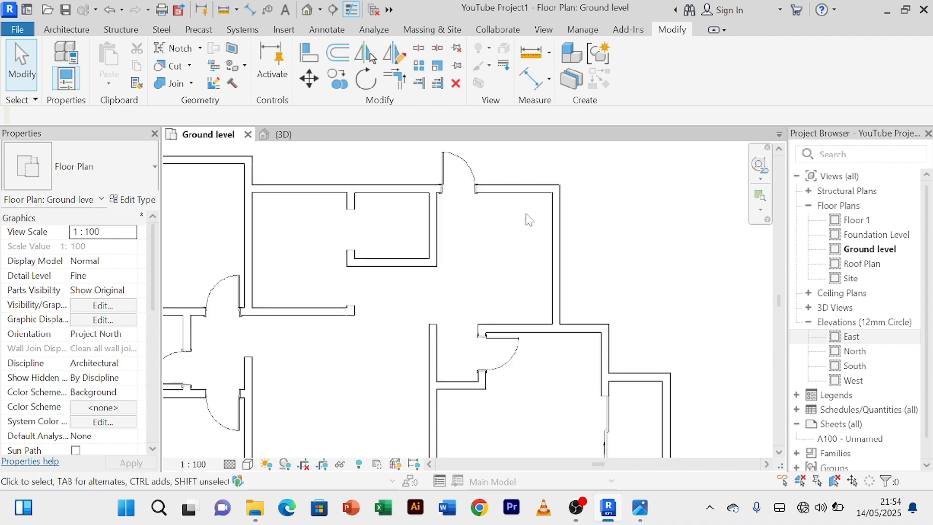
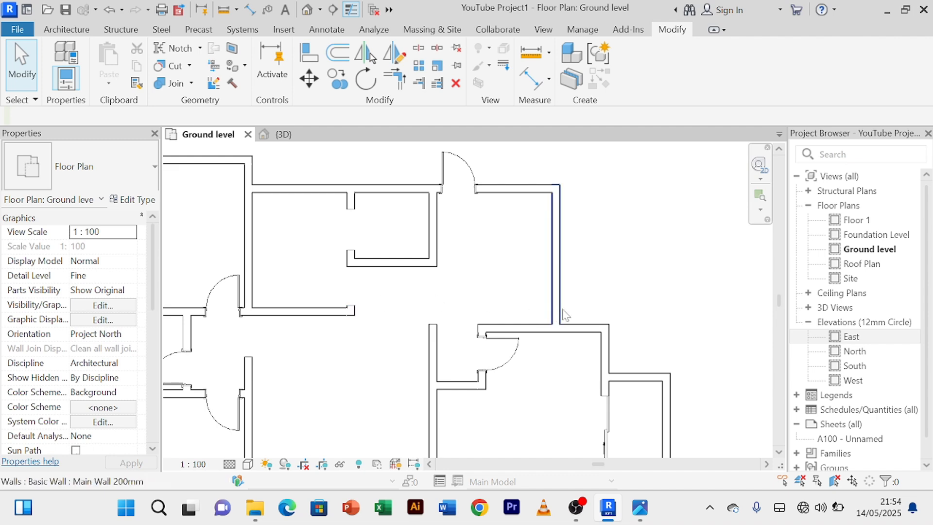
pyautogui.scroll(-2, 582, 311)
pyautogui.moveTo(582, 304); pyautogui.dragTo(558, 267, button='middle')
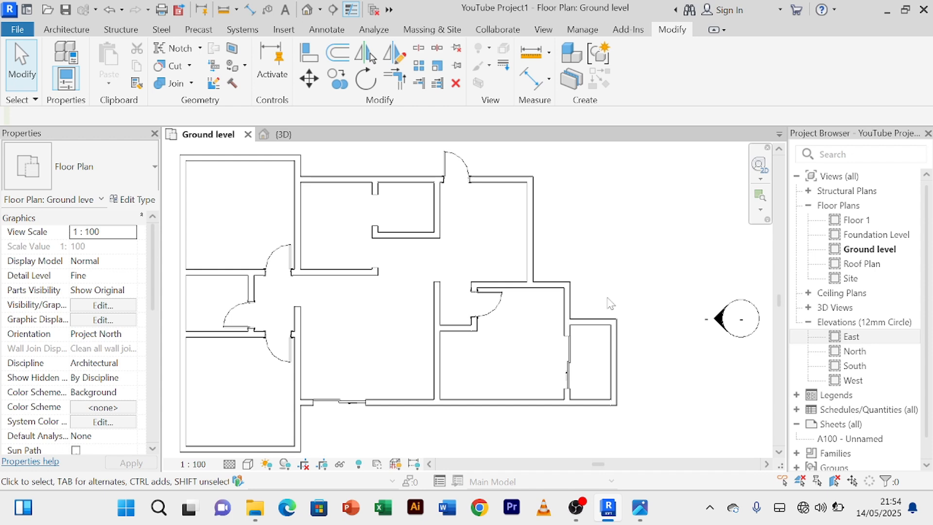
pyautogui.click(456, 167)
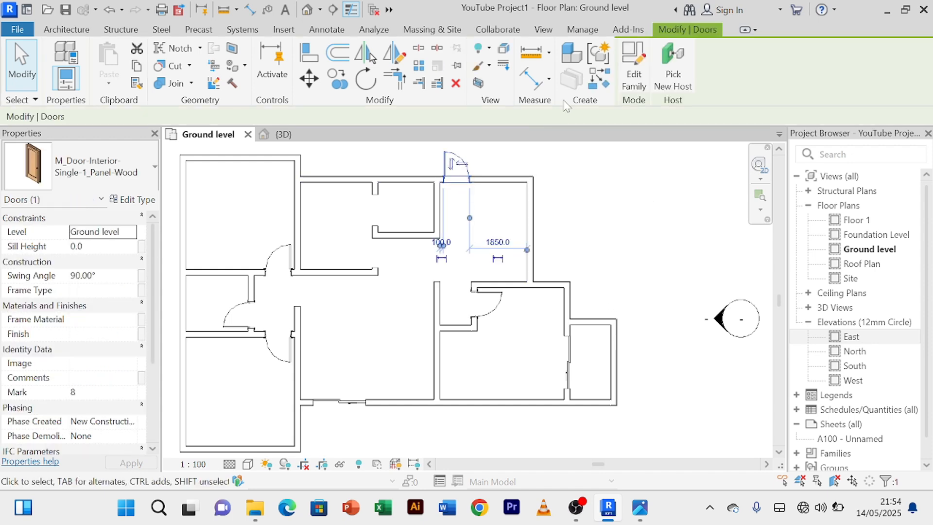
pyautogui.click(598, 87)
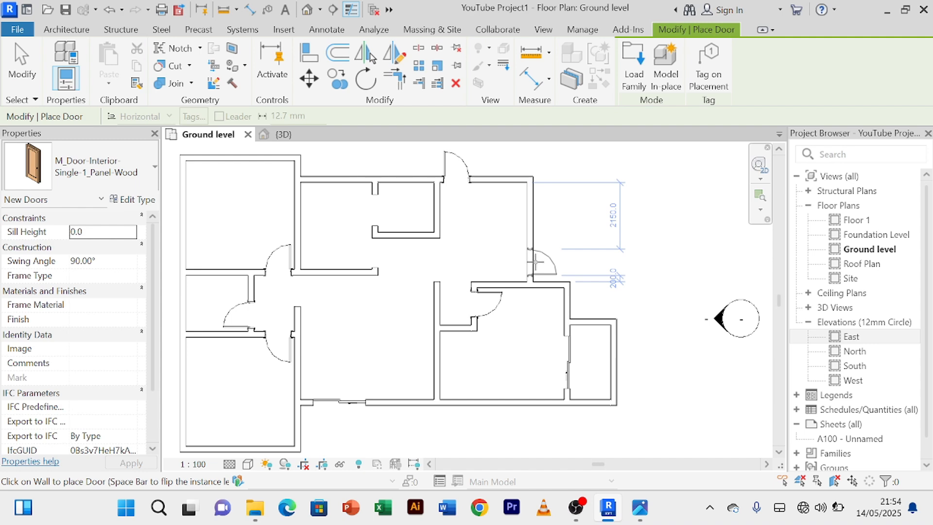
pyautogui.click(536, 266)
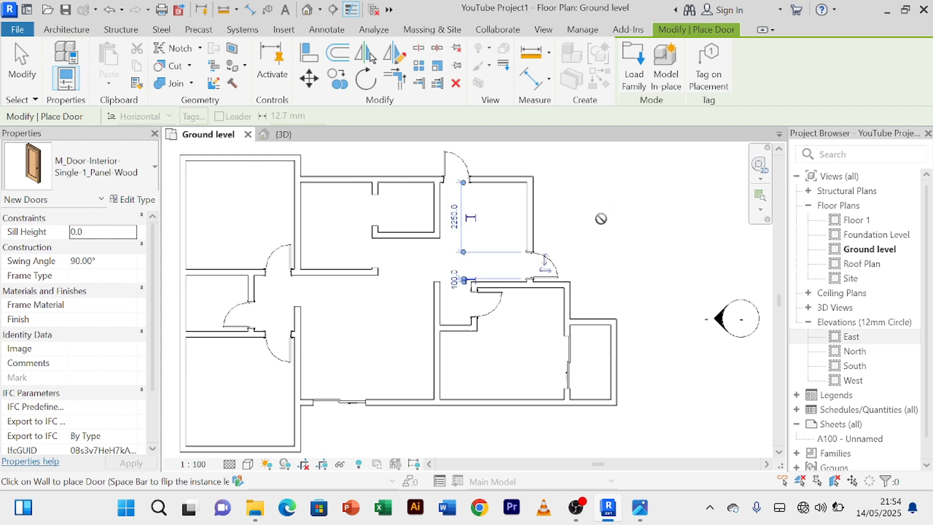
pyautogui.rightClick(610, 200)
pyautogui.click(619, 209)
pyautogui.rightClick(614, 198)
pyautogui.click(626, 209)
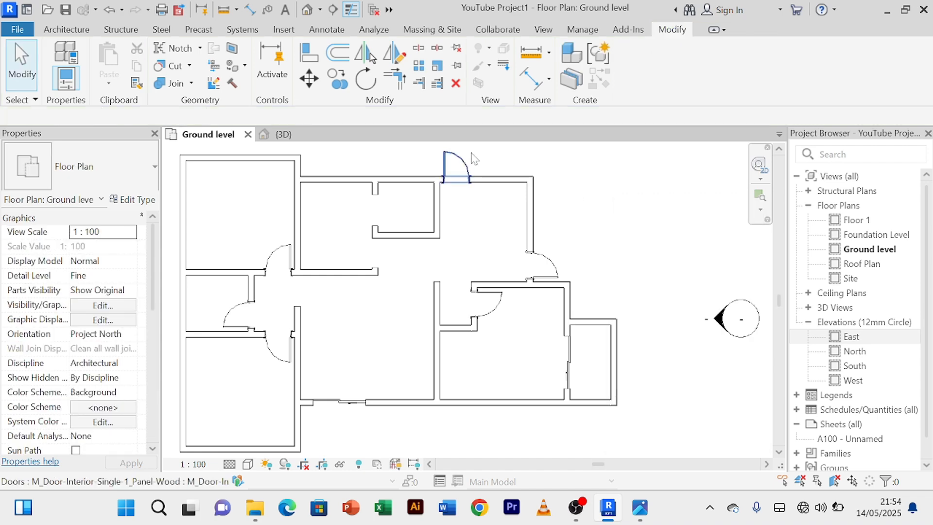
# Step: Delete the door in the northeast room's north wall
pyautogui.click(457, 165)
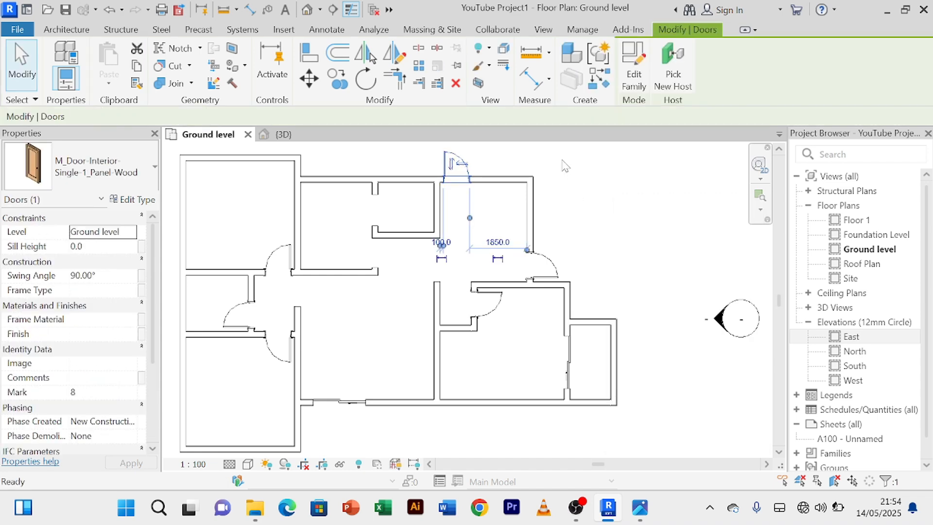
pyautogui.press('Delete')
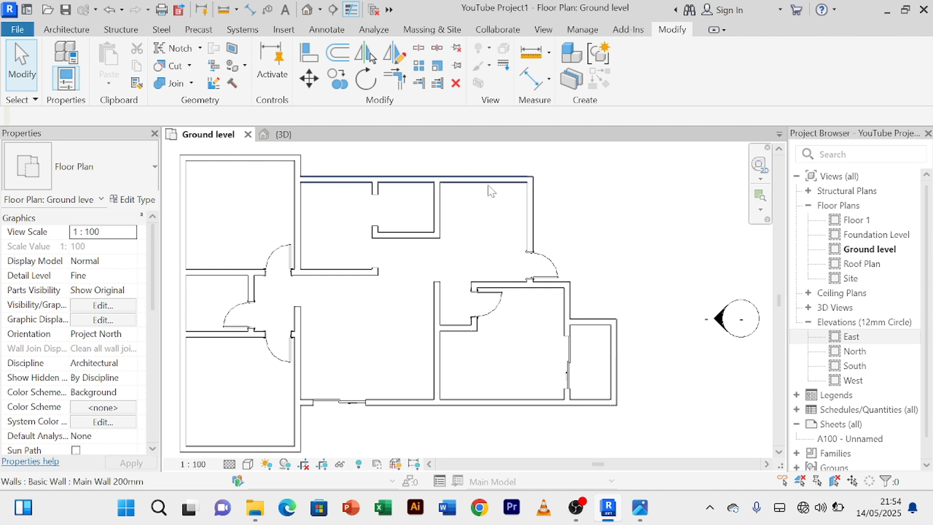
# Step: Examine the ground level plan with its doors, openings and partition walls
pyautogui.scroll(-2, 496, 223)
pyautogui.scroll(3, 566, 203)
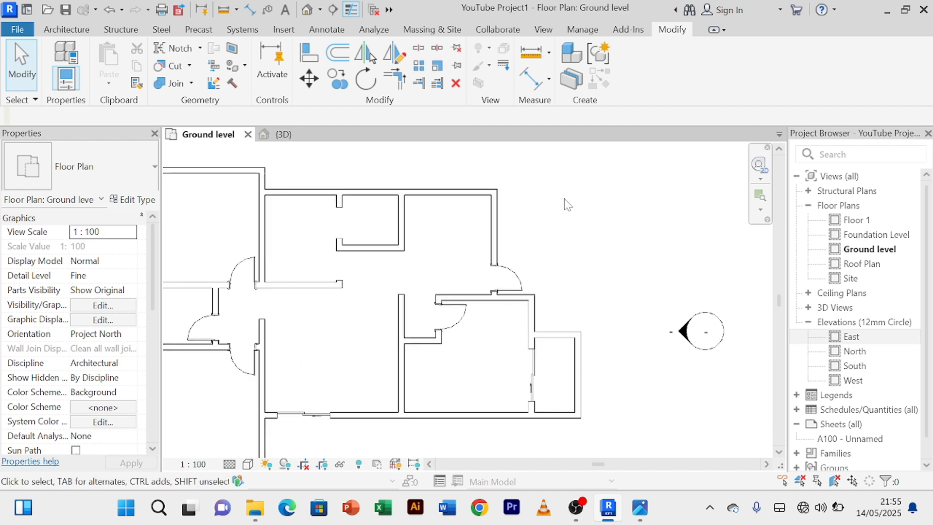
pyautogui.scroll(3, 566, 200)
pyautogui.scroll(-7, 565, 200)
pyautogui.moveTo(576, 210); pyautogui.dragTo(566, 223, button='middle')
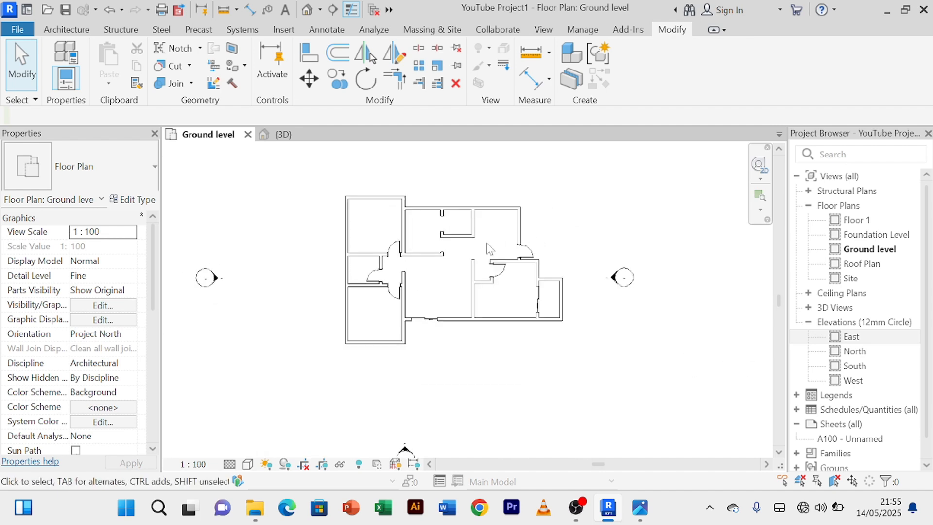
pyautogui.scroll(5, 486, 244)
pyautogui.scroll(-2, 486, 236)
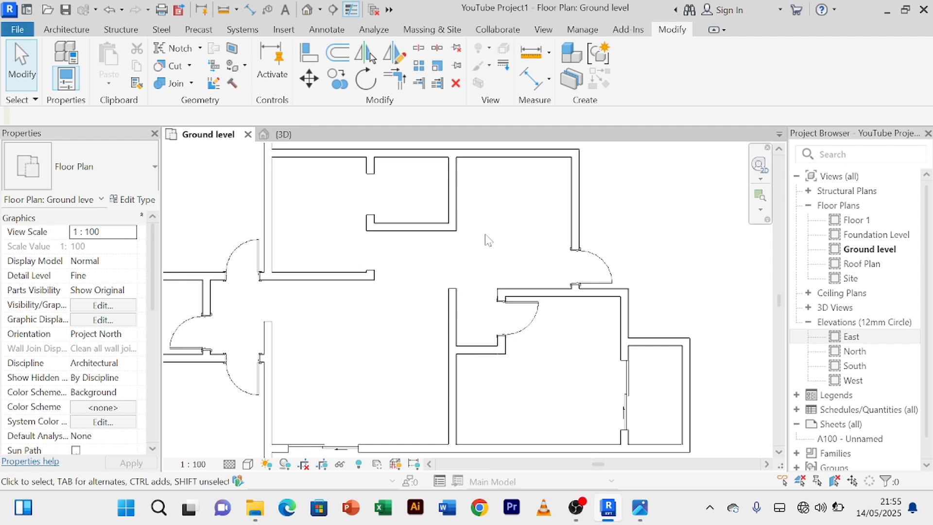
pyautogui.scroll(-2, 487, 239)
pyautogui.moveTo(486, 240); pyautogui.dragTo(537, 224, button='middle')
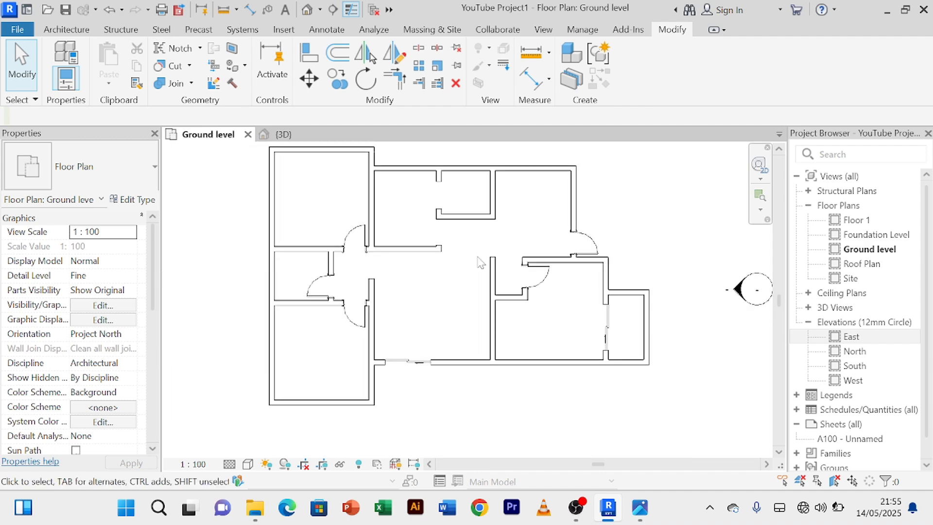
pyautogui.scroll(-3, 445, 288)
pyautogui.moveTo(455, 296)
pyautogui.mouseDown(button='middle')
pyautogui.moveTo(439, 306)
pyautogui.moveTo(443, 279)
pyautogui.moveTo(442, 298)
pyautogui.moveTo(452, 304)
pyautogui.moveTo(438, 298)
pyautogui.moveTo(426, 310)
pyautogui.mouseUp(button='middle')
pyautogui.scroll(1, 438, 276)
pyautogui.scroll(2, 426, 270)
pyautogui.scroll(-2, 423, 272)
pyautogui.scroll(3, 428, 284)
pyautogui.scroll(-1, 437, 298)
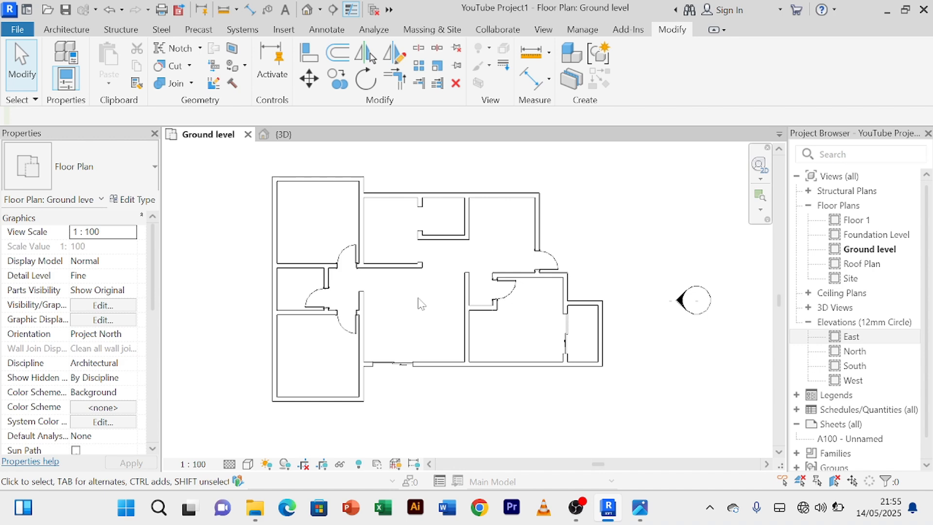
# Step: Start placing a window and open the Windows folder of the family library to load a window family
pyautogui.click(66, 30)
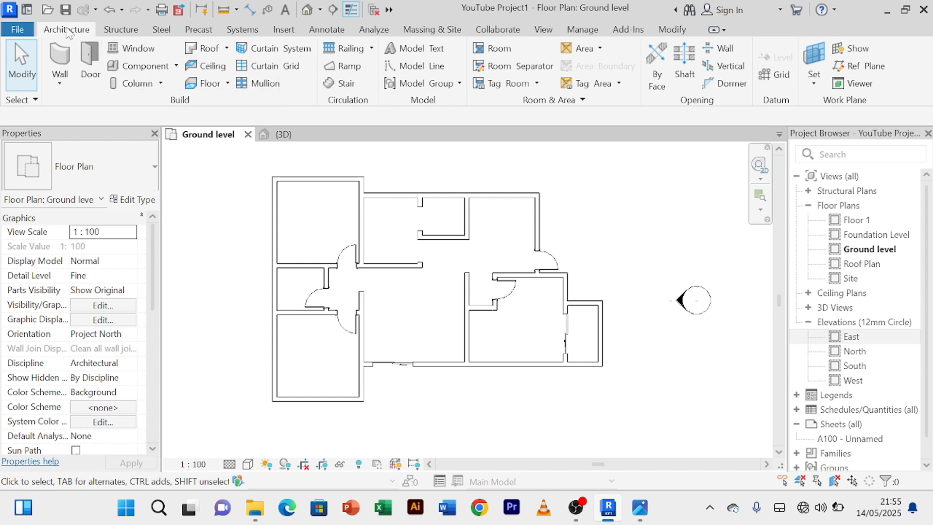
pyautogui.click(127, 48)
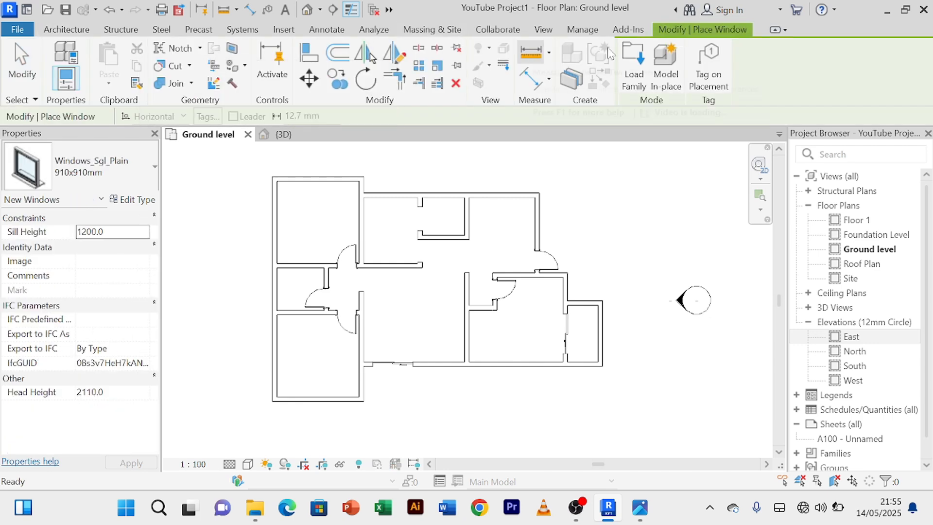
pyautogui.click(640, 67)
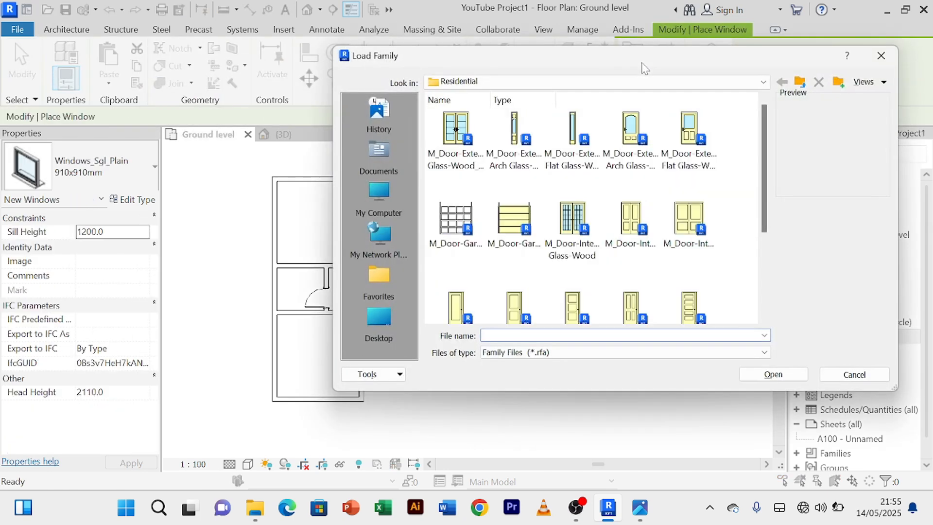
pyautogui.scroll(-5, 685, 209)
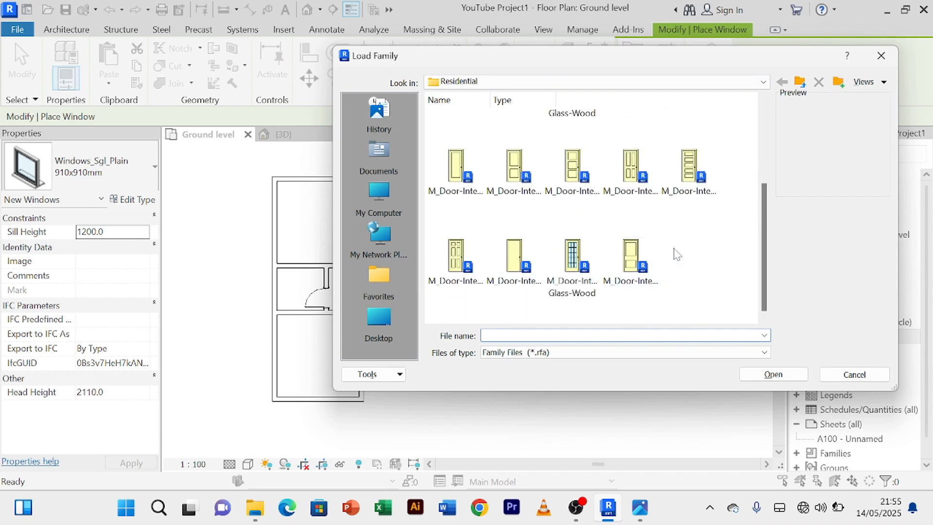
pyautogui.scroll(3, 673, 254)
pyautogui.click(800, 83)
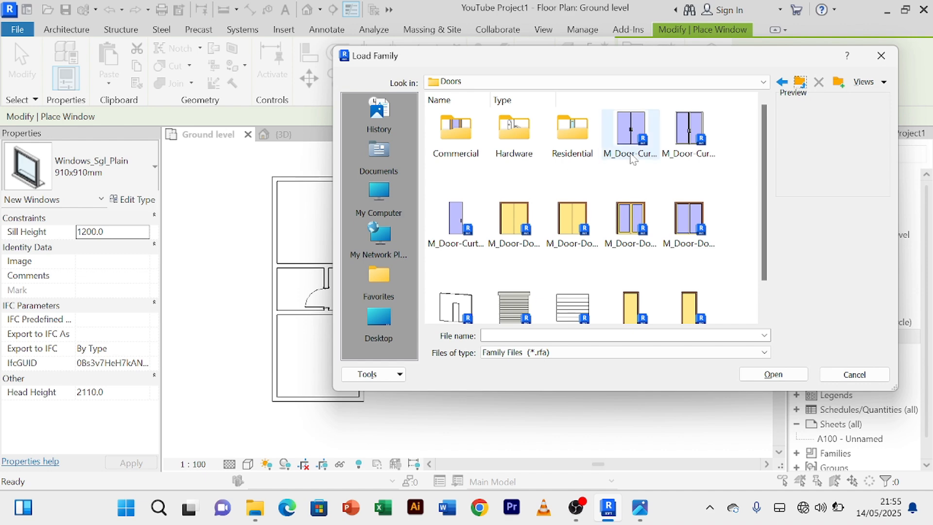
pyautogui.scroll(-2, 648, 180)
pyautogui.scroll(2, 648, 180)
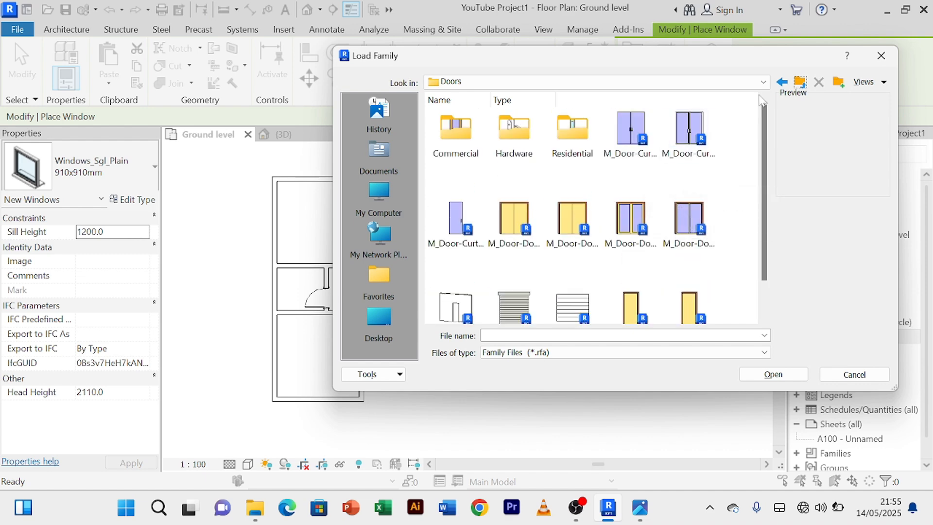
pyautogui.click(799, 83)
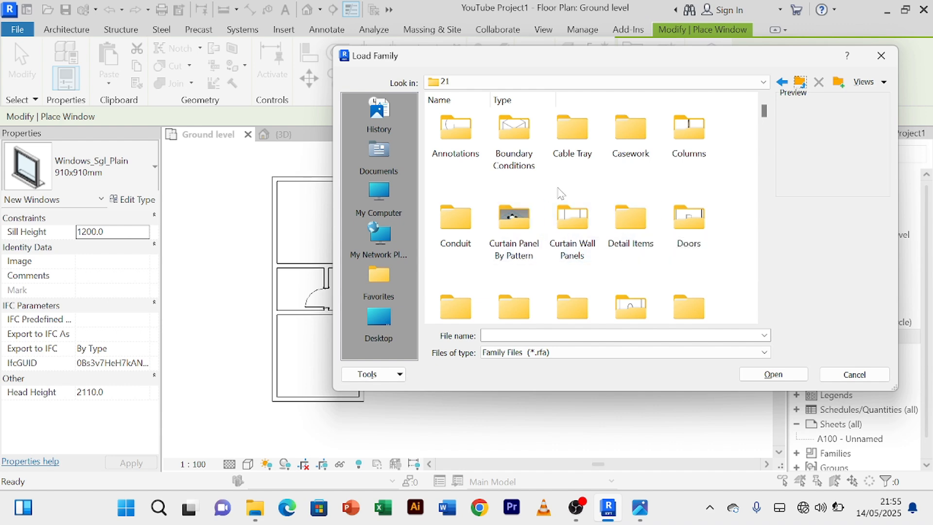
pyautogui.scroll(-5, 559, 187)
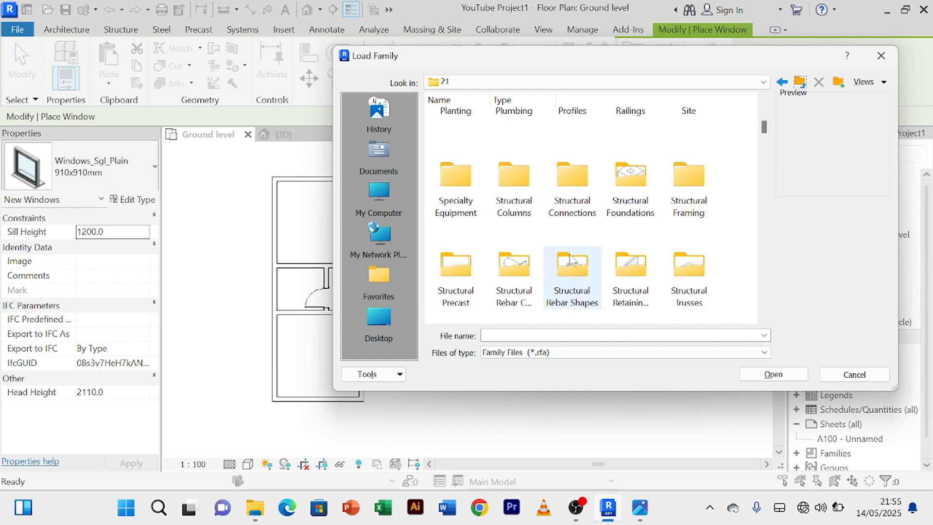
pyautogui.scroll(5, 641, 179)
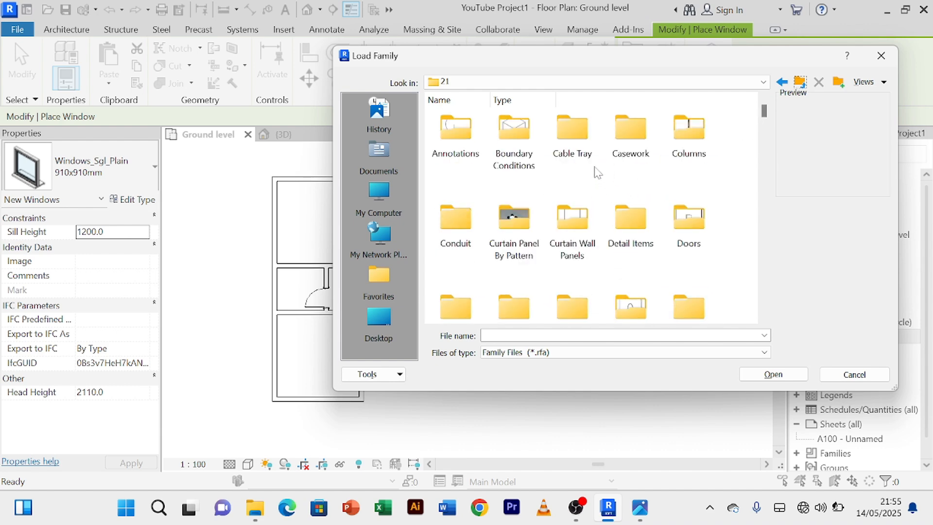
pyautogui.scroll(-6, 588, 224)
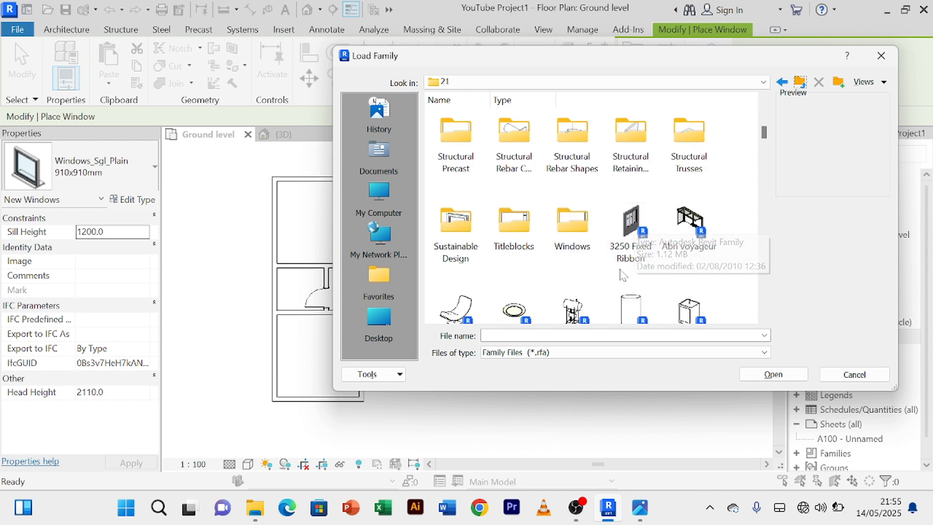
pyautogui.doubleClick(582, 239)
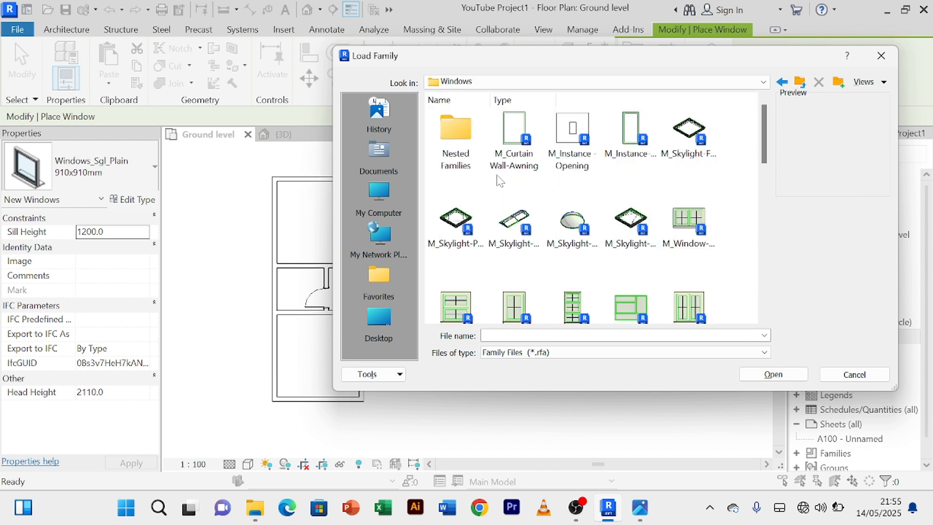
# Step: Load the M_Window-Casement-Triple-Side-Transom family from the Windows folder
pyautogui.scroll(-5, 637, 195)
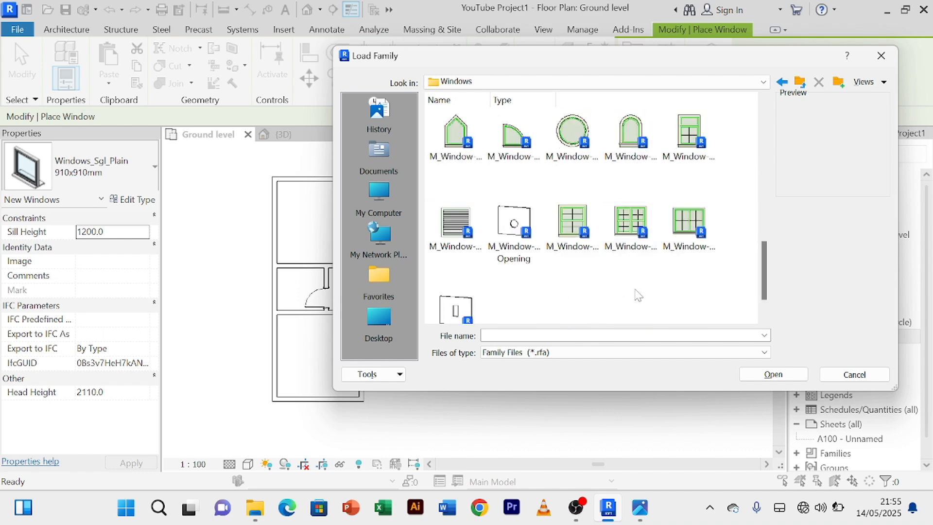
pyautogui.scroll(3, 638, 295)
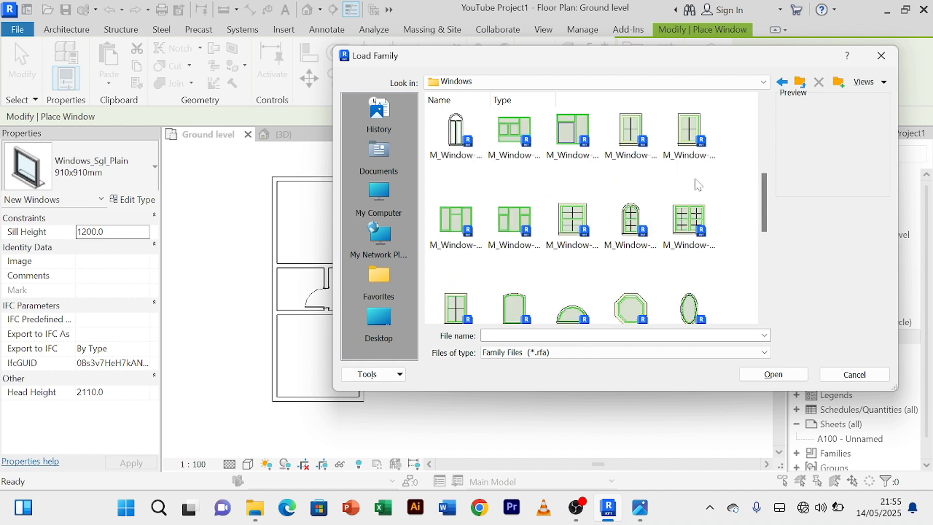
pyautogui.scroll(3, 698, 185)
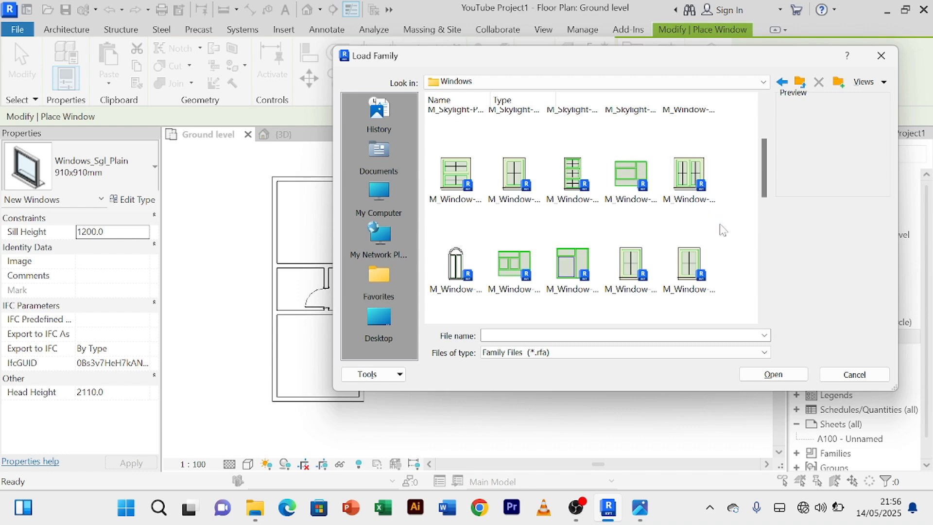
pyautogui.scroll(3, 723, 231)
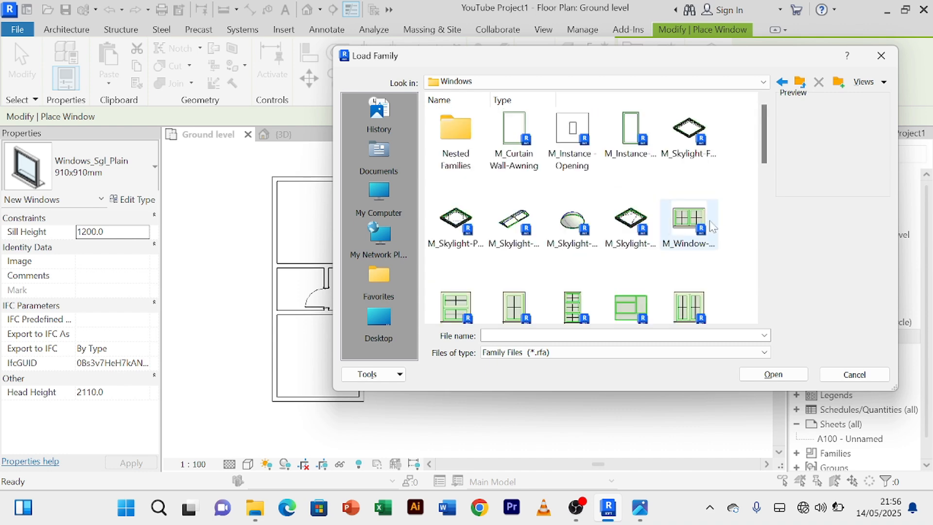
pyautogui.scroll(-5, 694, 187)
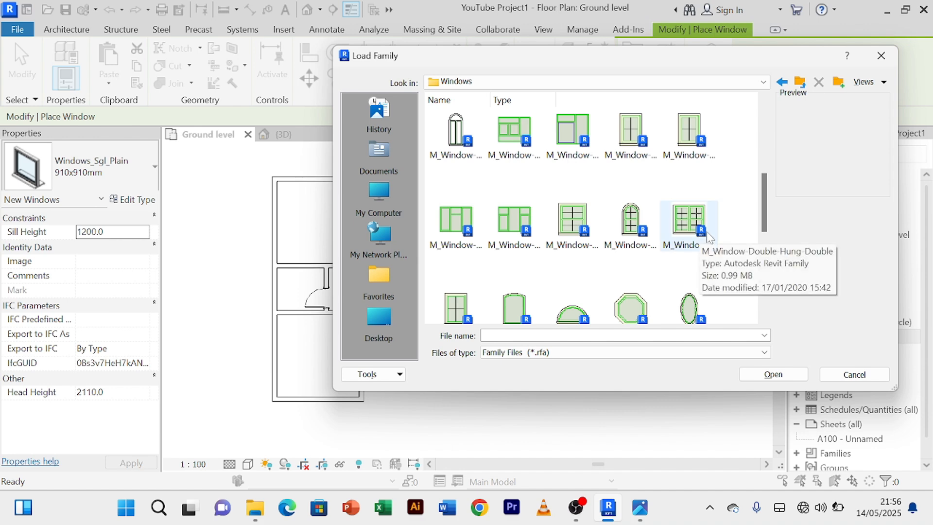
pyautogui.click(508, 233)
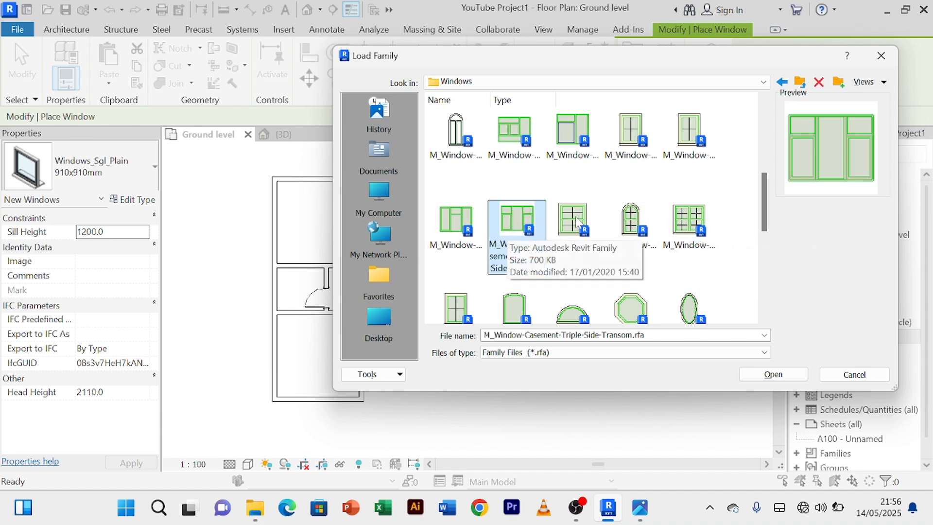
pyautogui.scroll(-3, 561, 241)
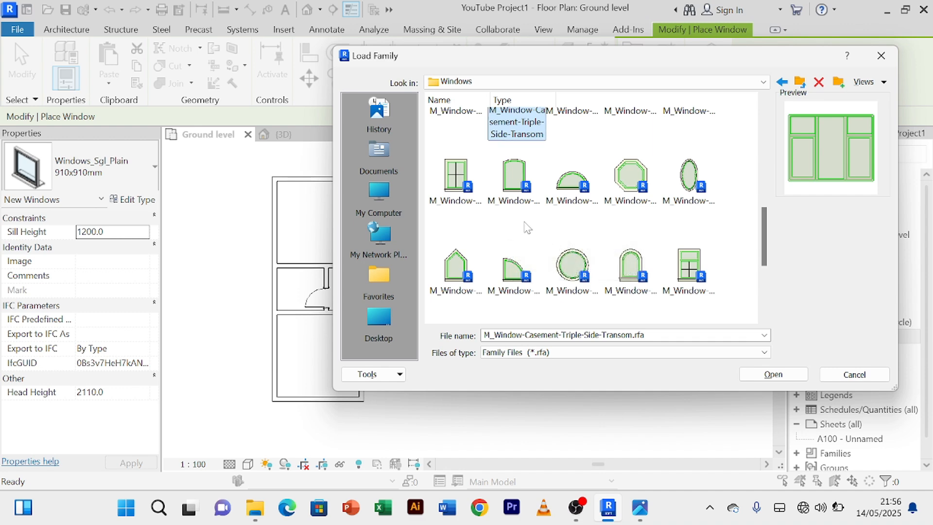
pyautogui.scroll(5, 527, 228)
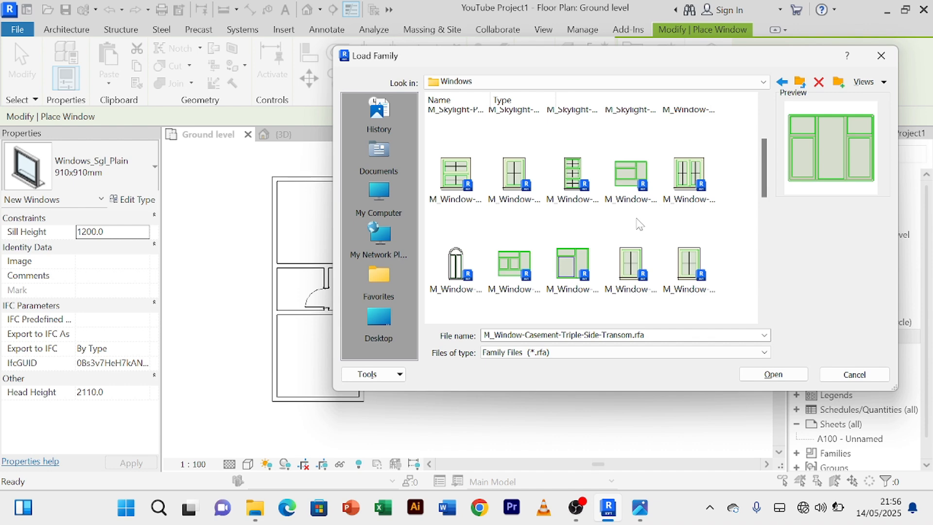
pyautogui.scroll(-3, 639, 224)
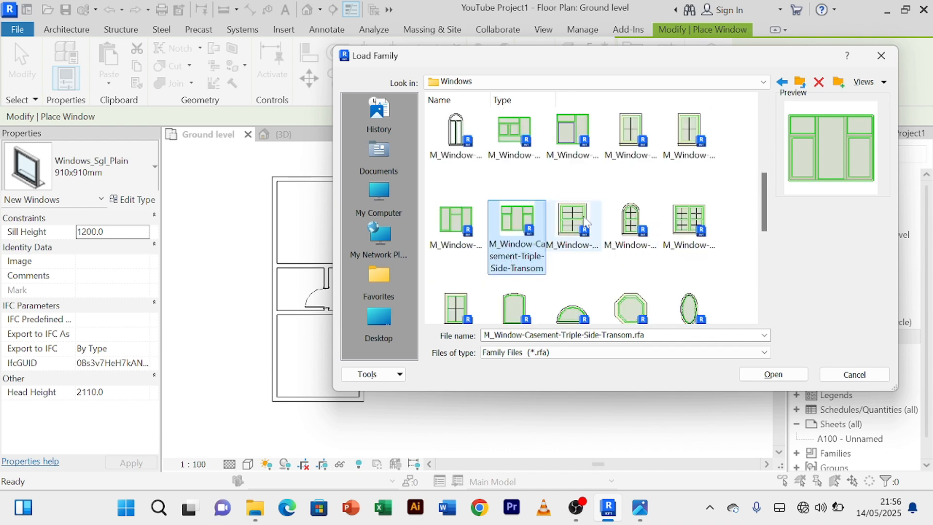
pyautogui.click(778, 375)
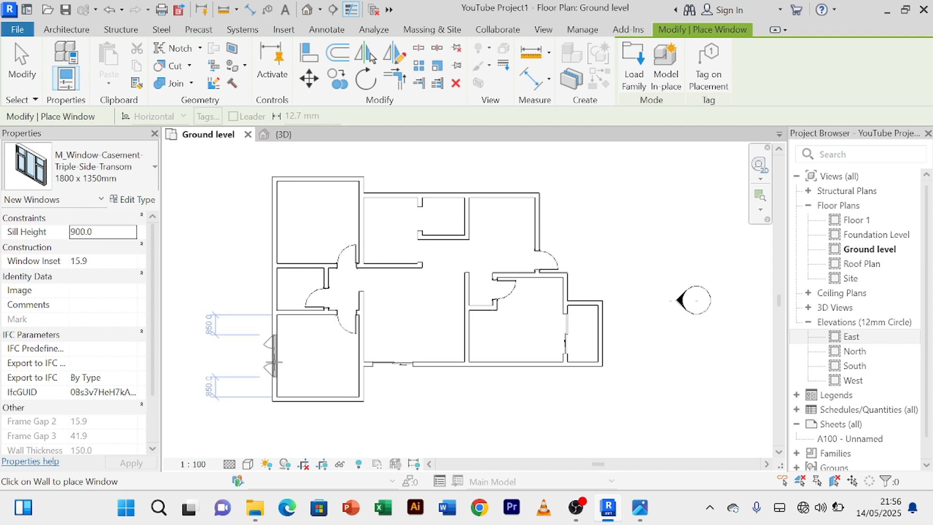
# Step: Place 1800 x 1350mm triple casement windows in the west walls of the southwest and northwest rooms, each 850 mm from both adjoining walls
pyautogui.click(274, 363)
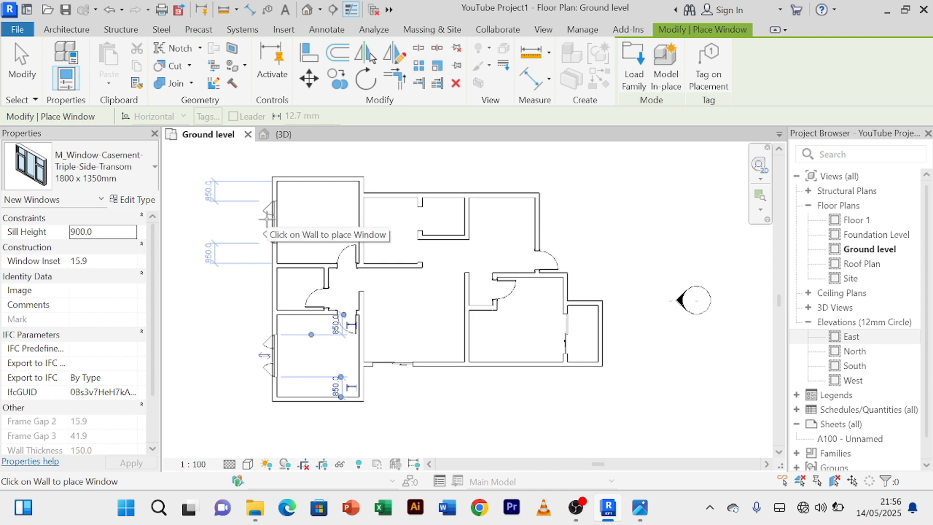
pyautogui.click(266, 219)
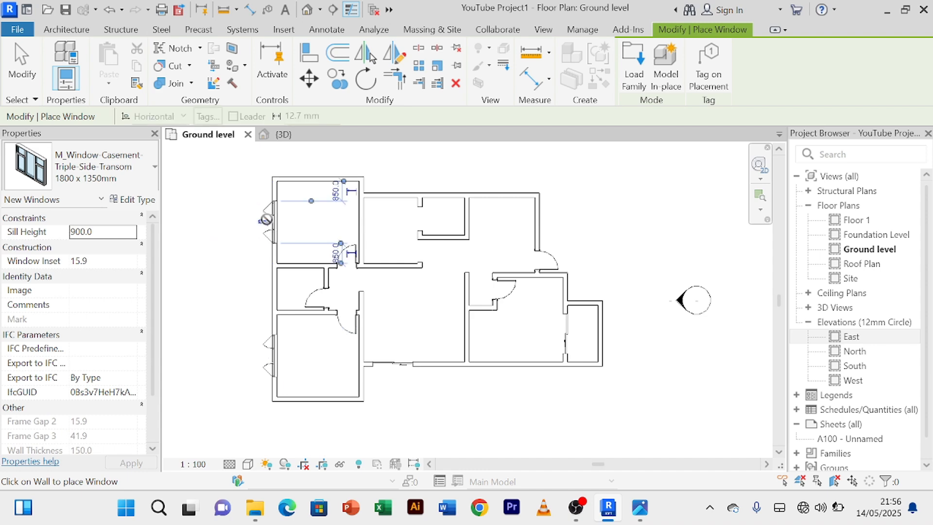
pyautogui.scroll(3, 321, 228)
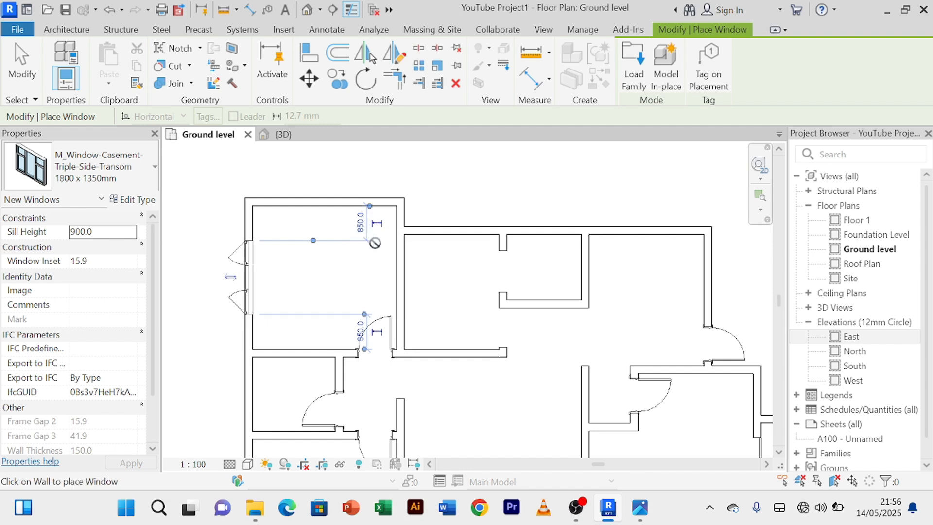
pyautogui.scroll(-2, 361, 277)
pyautogui.moveTo(365, 282); pyautogui.dragTo(424, 180, button='middle')
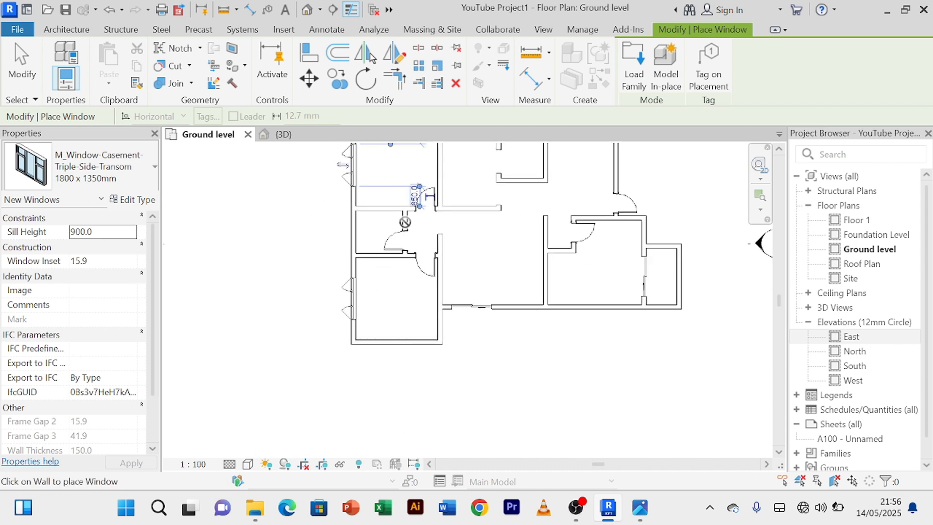
pyautogui.scroll(2, 385, 268)
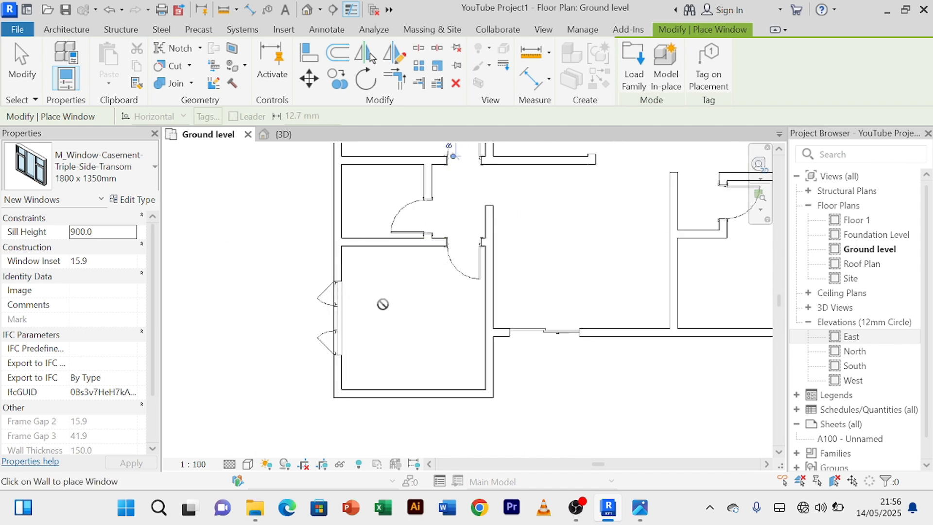
# Step: Place an 1800 x 1350mm triple casement window in the northeast room's north wall, 500 mm from the walls on both sides
pyautogui.scroll(-2, 447, 286)
pyautogui.moveTo(438, 295); pyautogui.dragTo(379, 341, button='middle')
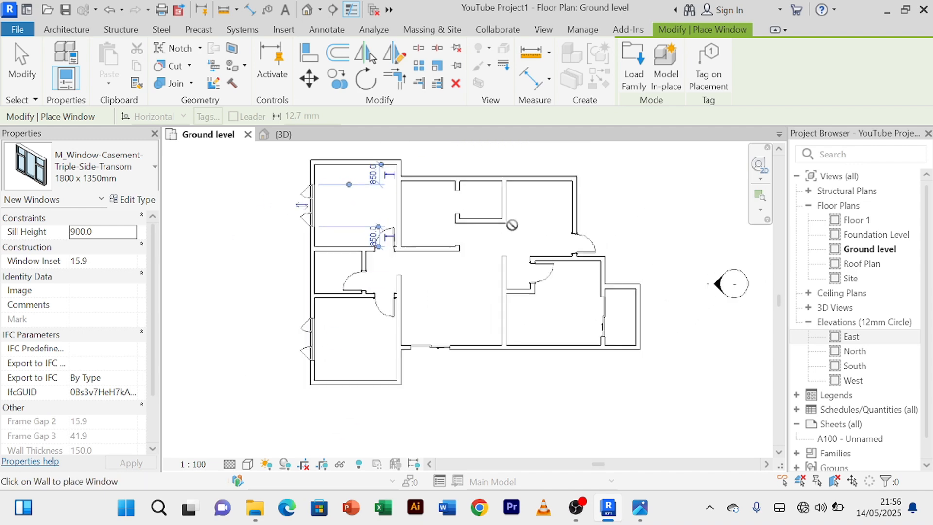
pyautogui.moveTo(561, 216); pyautogui.dragTo(539, 280, button='middle')
pyautogui.scroll(1, 515, 246)
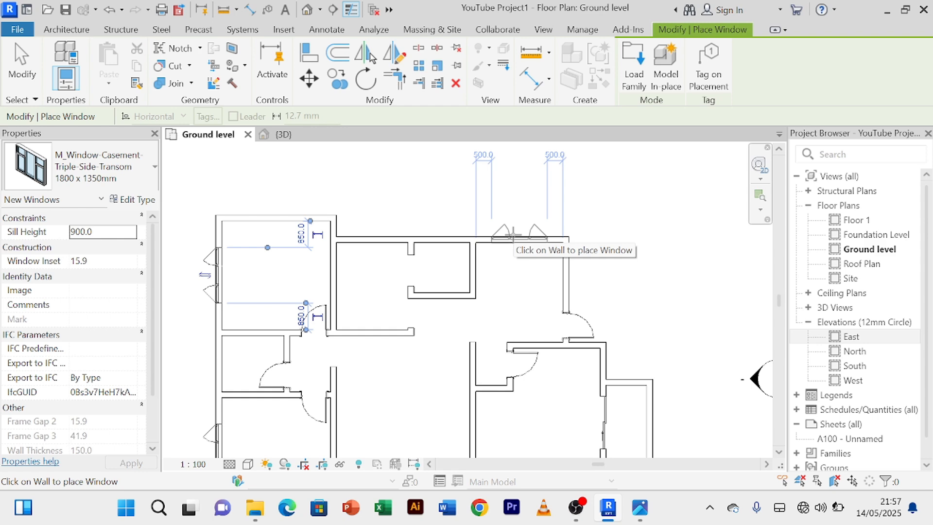
pyautogui.click(512, 235)
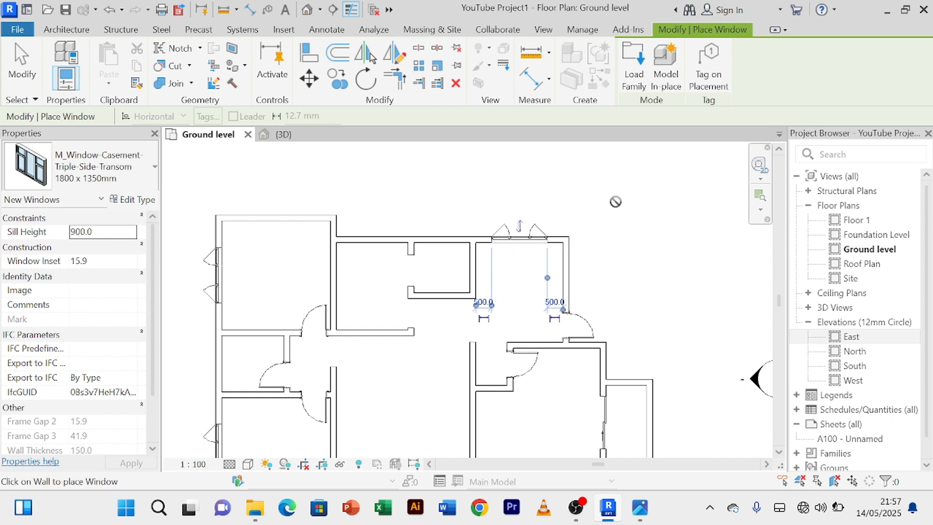
# Step: Place an 1800 x 1350mm triple casement window in the southeast room's south wall, 1100 mm from the walls on both sides
pyautogui.scroll(-3, 535, 182)
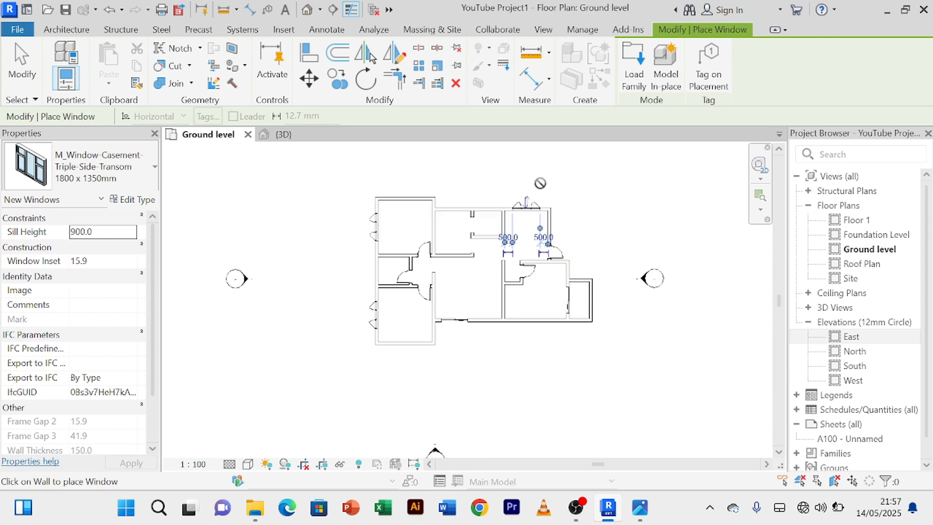
pyautogui.scroll(2, 581, 229)
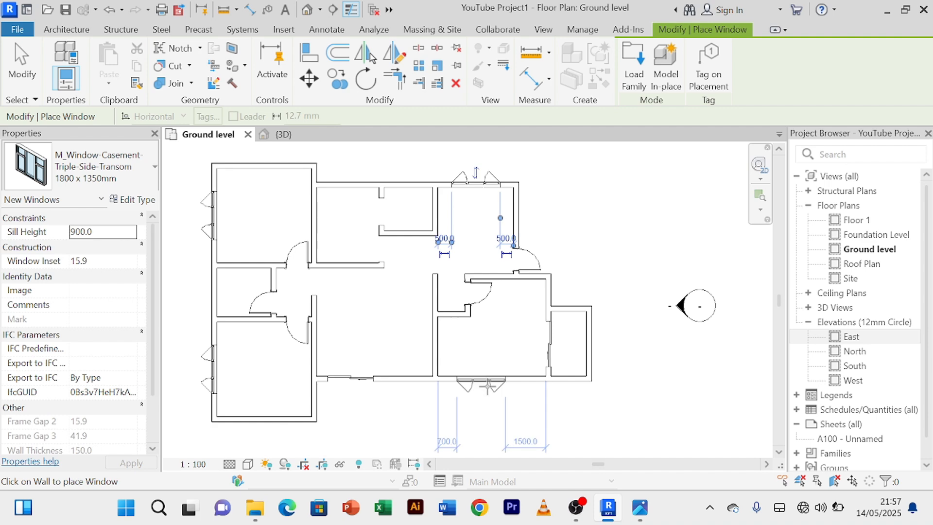
pyautogui.scroll(1, 518, 412)
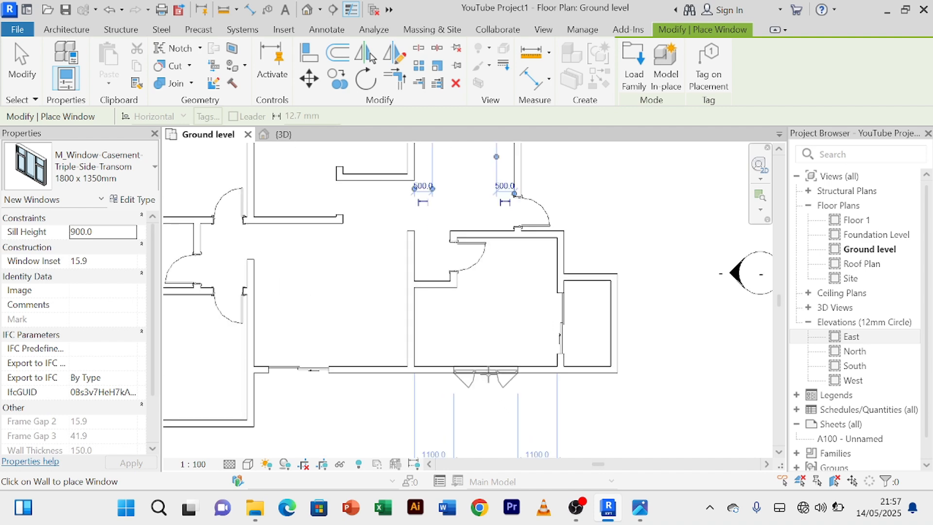
pyautogui.moveTo(500, 384); pyautogui.dragTo(488, 343, button='middle')
pyautogui.scroll(1, 488, 343)
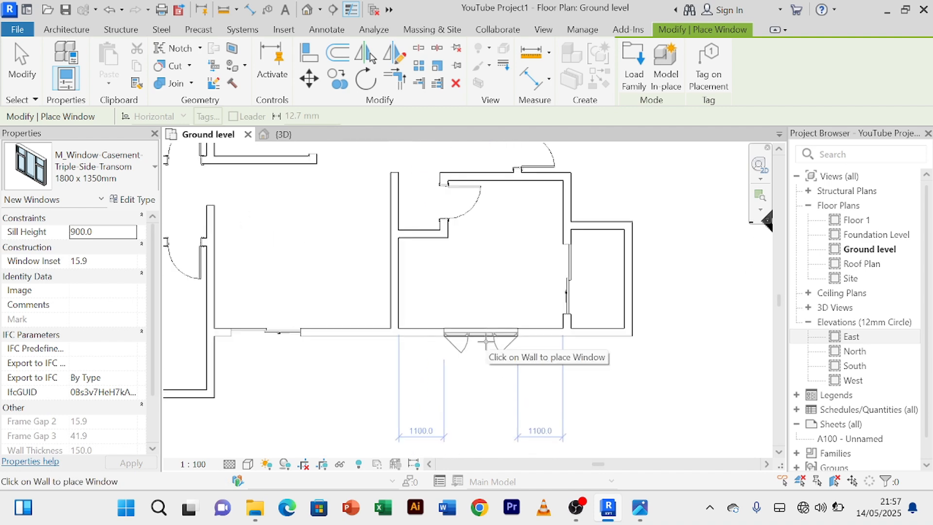
pyautogui.click(486, 340)
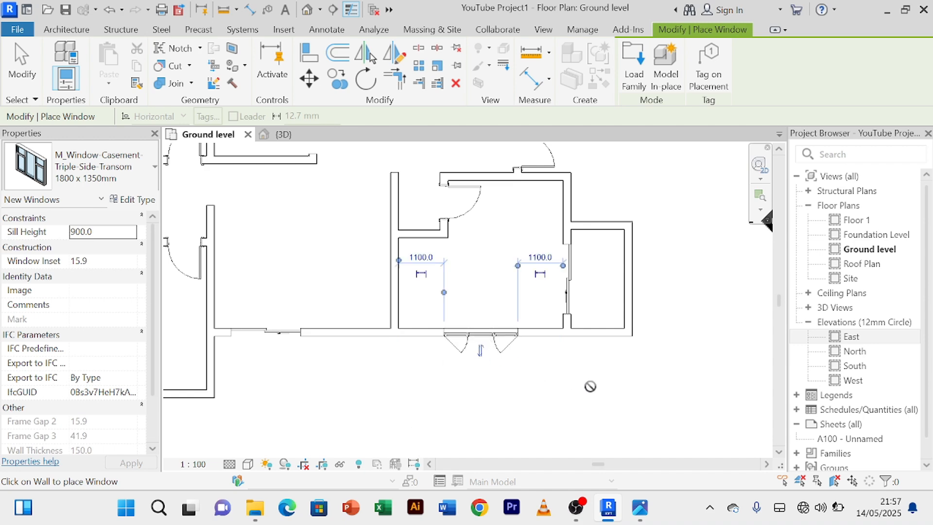
pyautogui.scroll(-1, 670, 334)
pyautogui.scroll(-1, 658, 219)
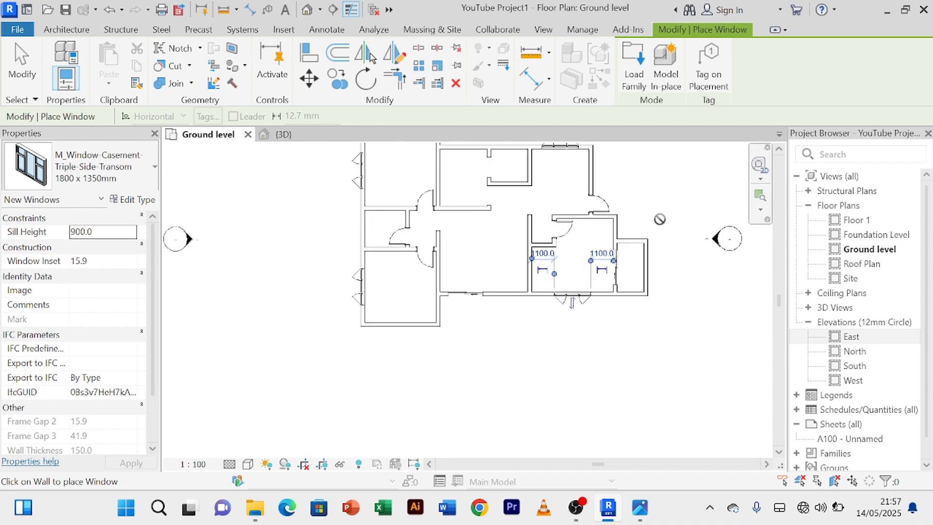
# Step: Place an 1800 x 1350mm triple casement window in the north-central room's north wall, 250 mm from the walls on both sides
pyautogui.moveTo(658, 219); pyautogui.dragTo(609, 325, button='middle')
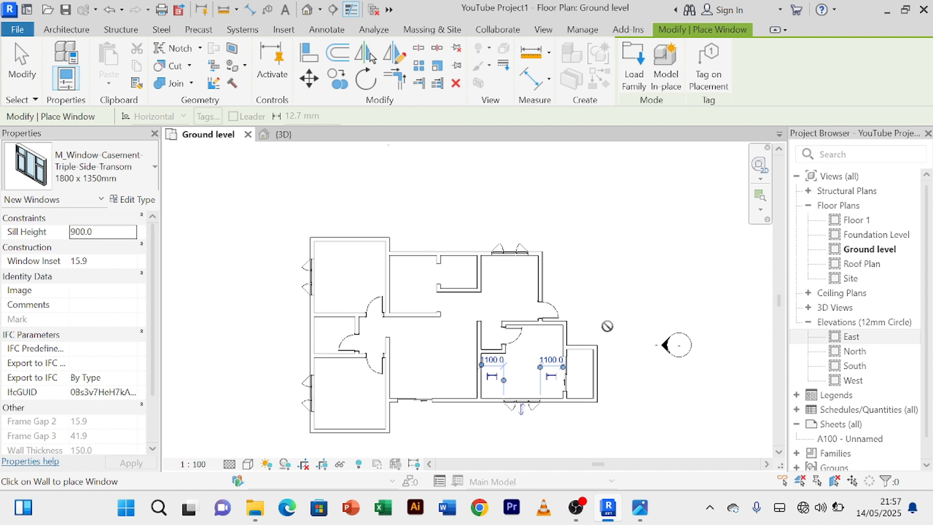
pyautogui.scroll(4, 395, 269)
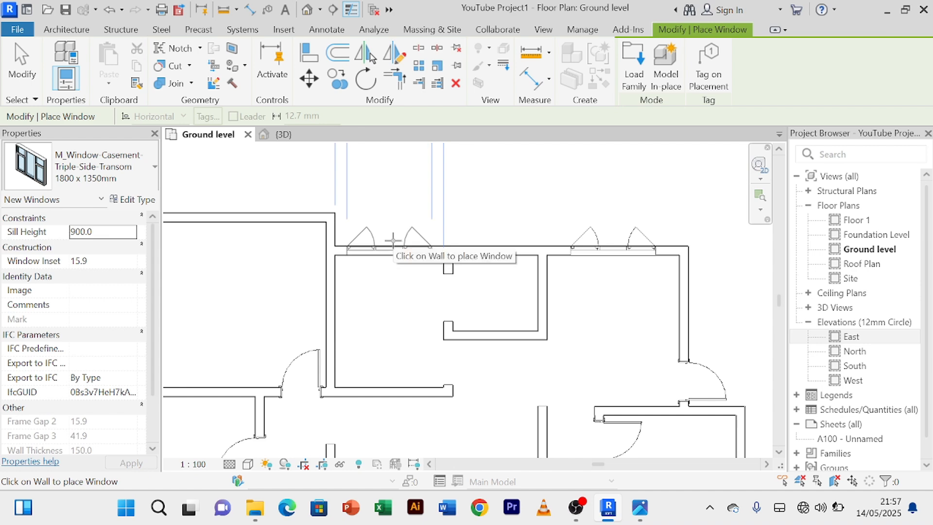
pyautogui.scroll(-2, 394, 241)
pyautogui.moveTo(393, 241); pyautogui.dragTo(391, 279, button='middle')
pyautogui.scroll(1, 391, 278)
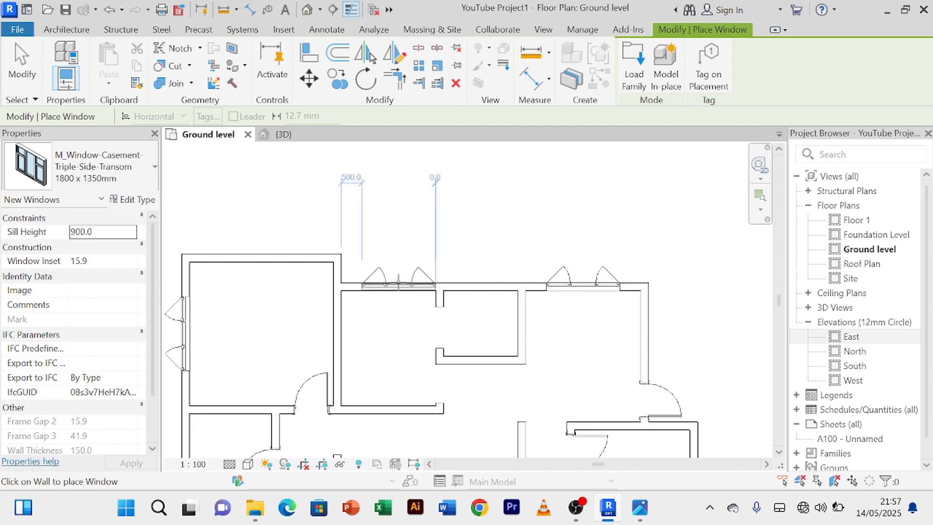
pyautogui.click(390, 284)
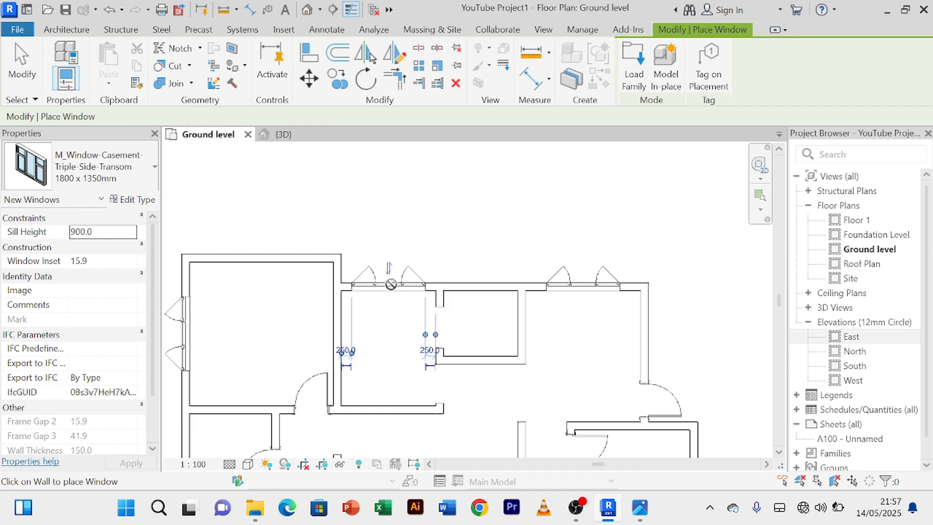
pyautogui.rightClick(484, 216)
pyautogui.click(528, 229)
pyautogui.rightClick(481, 202)
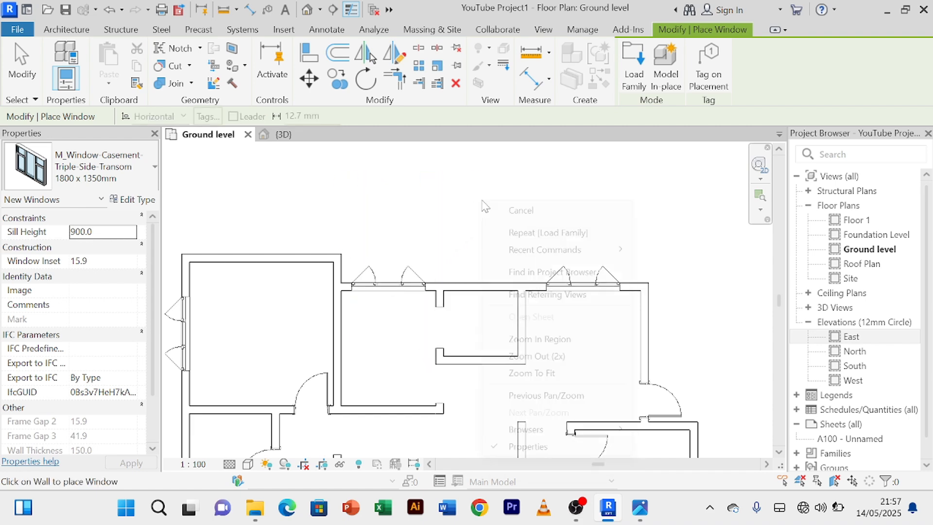
pyautogui.click(501, 213)
pyautogui.rightClick(478, 197)
pyautogui.click(516, 206)
# Step: Start placing another window and save the project when the save reminder interrupts
pyautogui.moveTo(375, 282); pyautogui.dragTo(486, 224, button='middle')
pyautogui.moveTo(457, 271); pyautogui.dragTo(444, 229, button='middle')
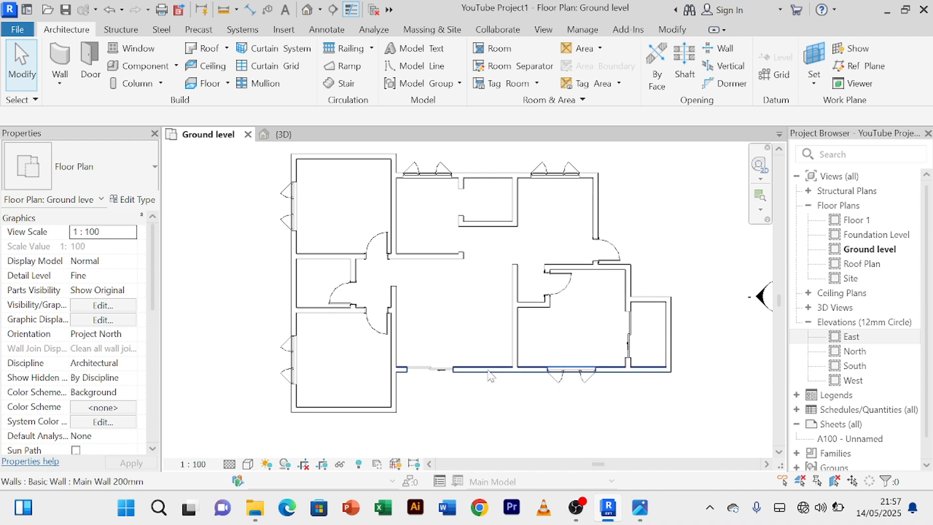
pyautogui.scroll(4, 463, 287)
pyautogui.scroll(-3, 466, 291)
pyautogui.moveTo(473, 306); pyautogui.dragTo(457, 360, button='middle')
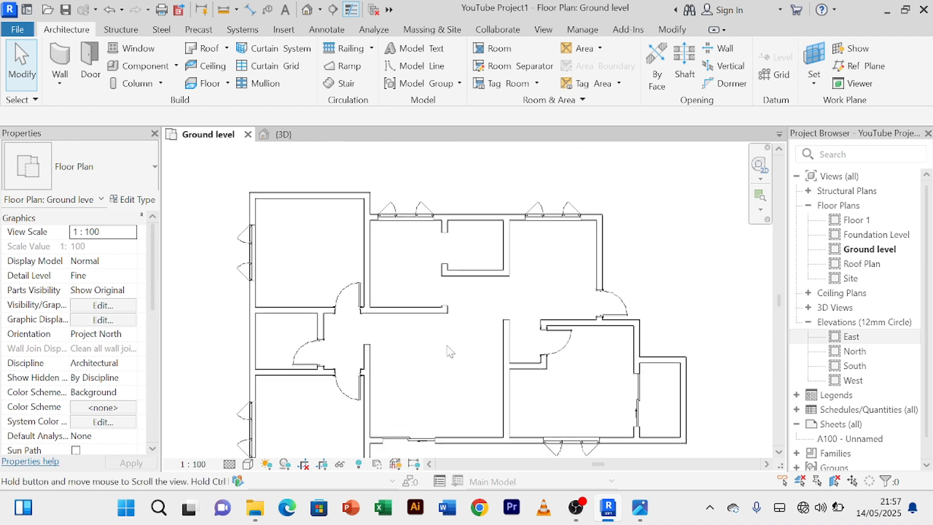
pyautogui.moveTo(415, 253); pyautogui.dragTo(432, 180, button='middle')
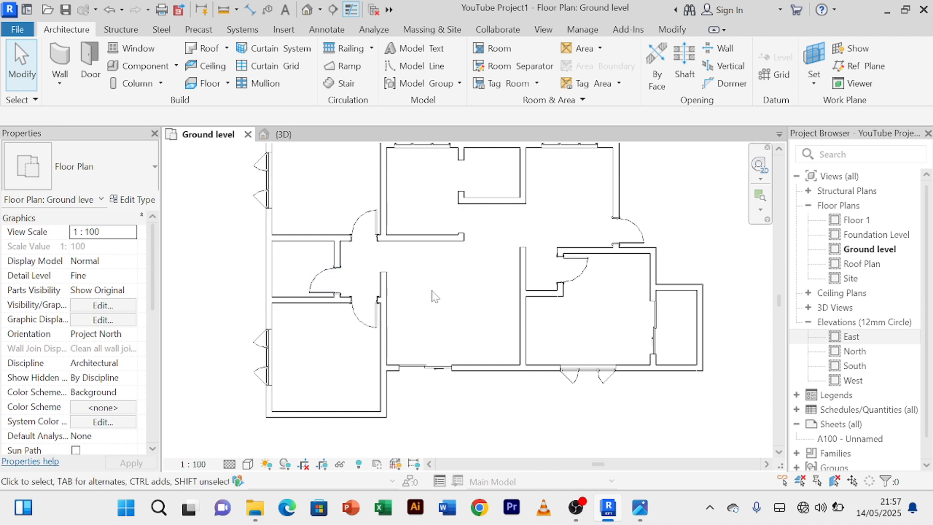
pyautogui.moveTo(433, 293); pyautogui.dragTo(409, 312, button='middle')
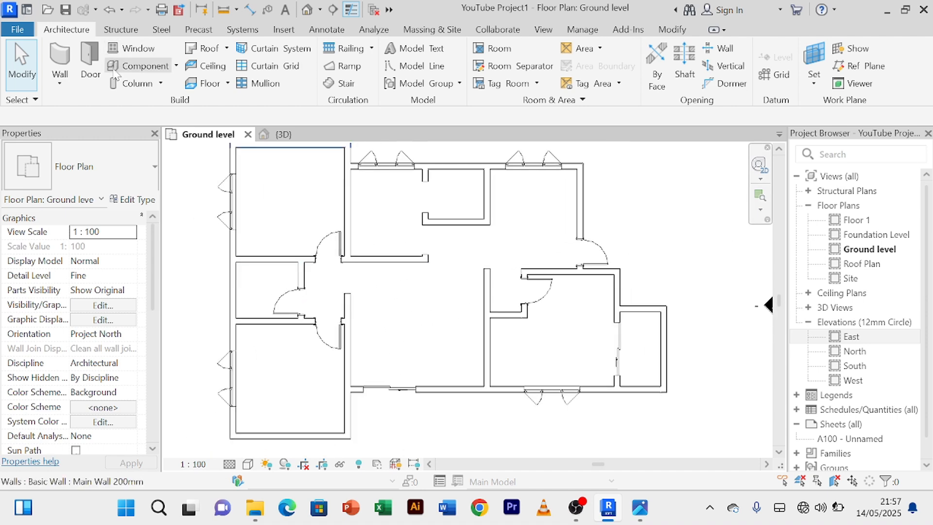
pyautogui.click(140, 49)
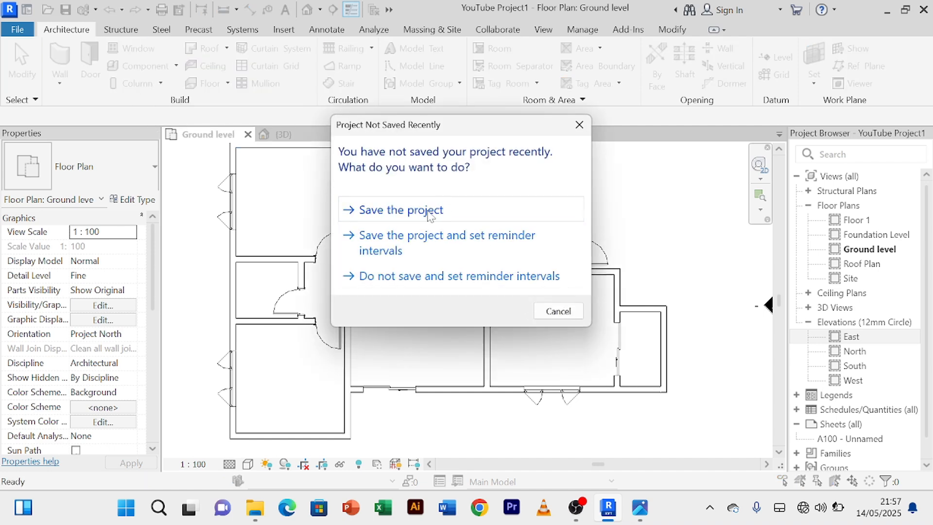
pyautogui.click(429, 215)
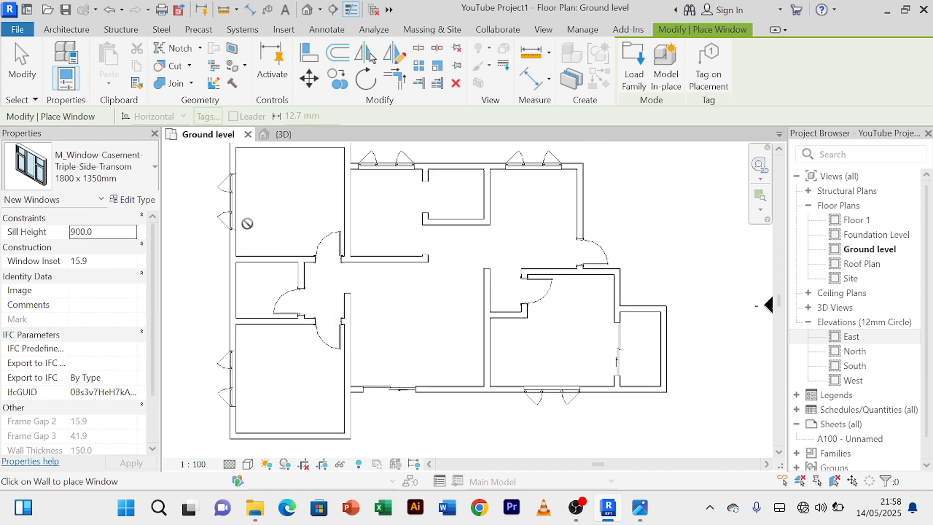
# Step: Load the M_Instance-Window-Fixed family from the Windows folder and use its 0406 x 610mm type
pyautogui.click(58, 31)
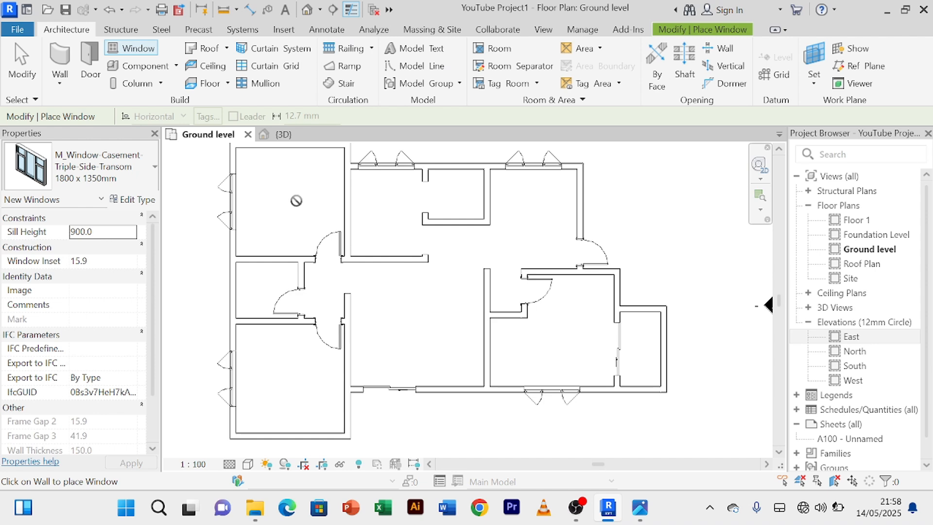
pyautogui.click(138, 200)
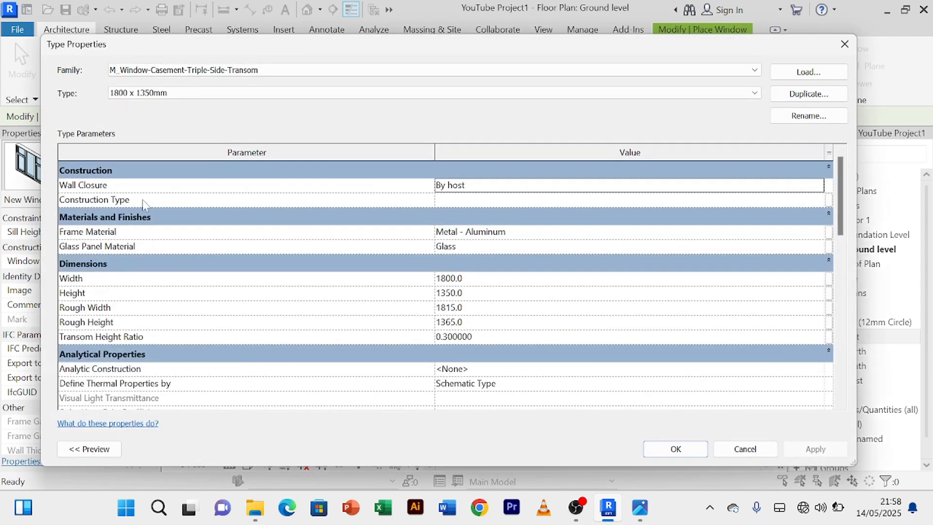
pyautogui.click(809, 72)
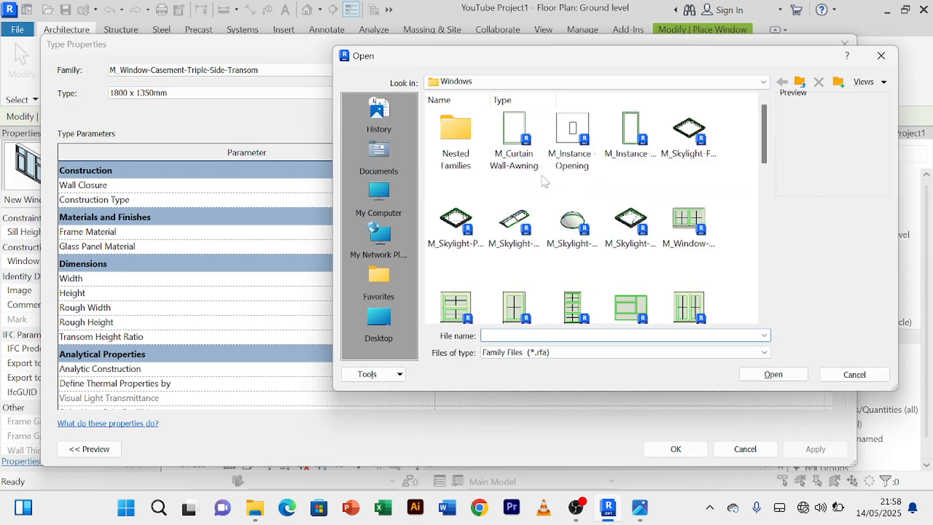
pyautogui.click(637, 142)
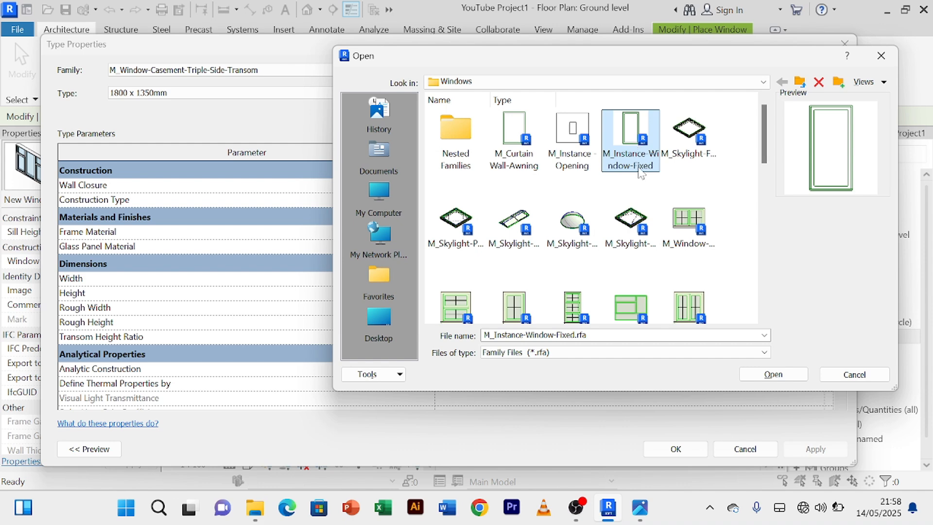
pyautogui.click(767, 375)
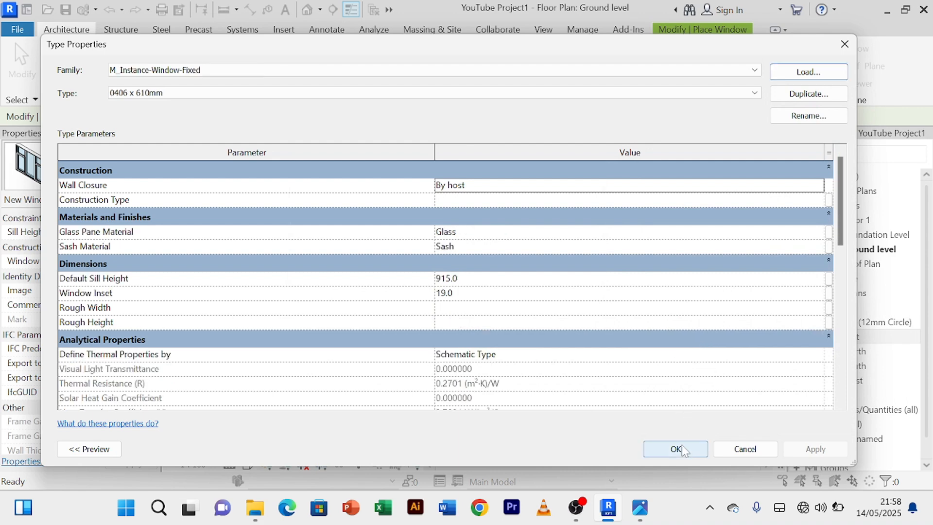
pyautogui.click(680, 448)
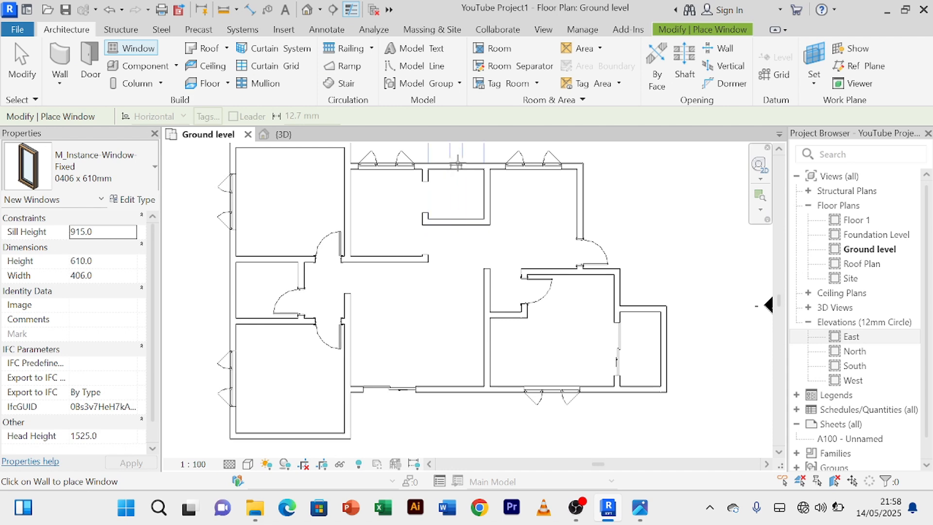
# Step: Place 0406 x 610mm fixed windows centred in the outer walls of the small north, east and west rooms
pyautogui.click(457, 223)
pyautogui.scroll(2, 675, 373)
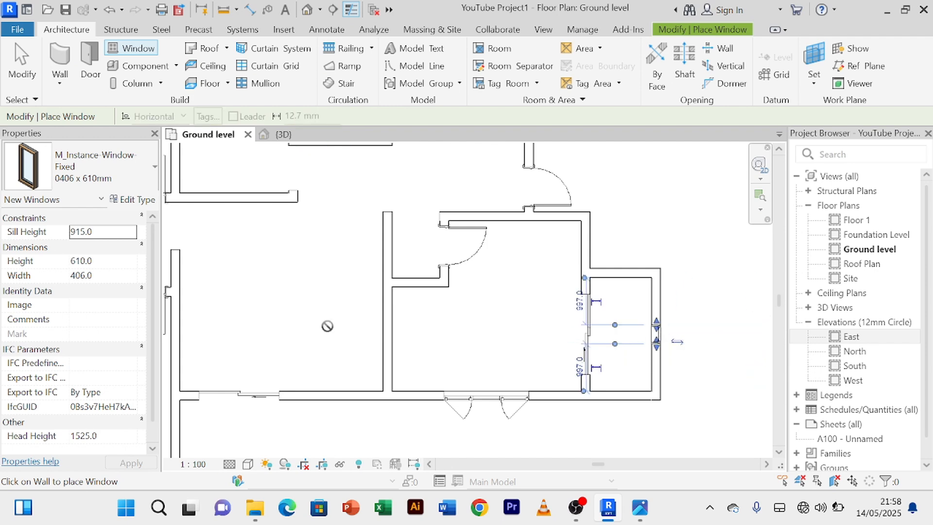
pyautogui.scroll(-3, 275, 329)
pyautogui.moveTo(275, 329); pyautogui.dragTo(697, 329, button='middle')
pyautogui.scroll(2, 546, 298)
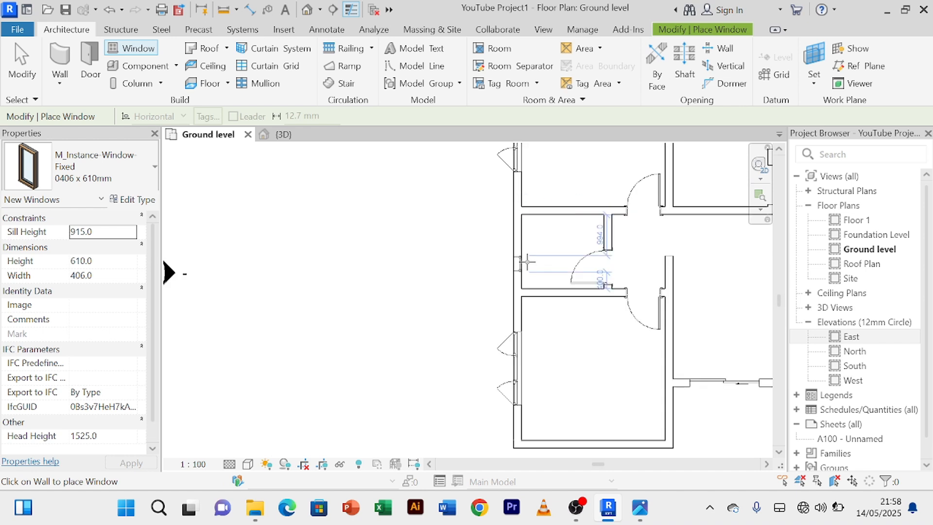
pyautogui.click(511, 255)
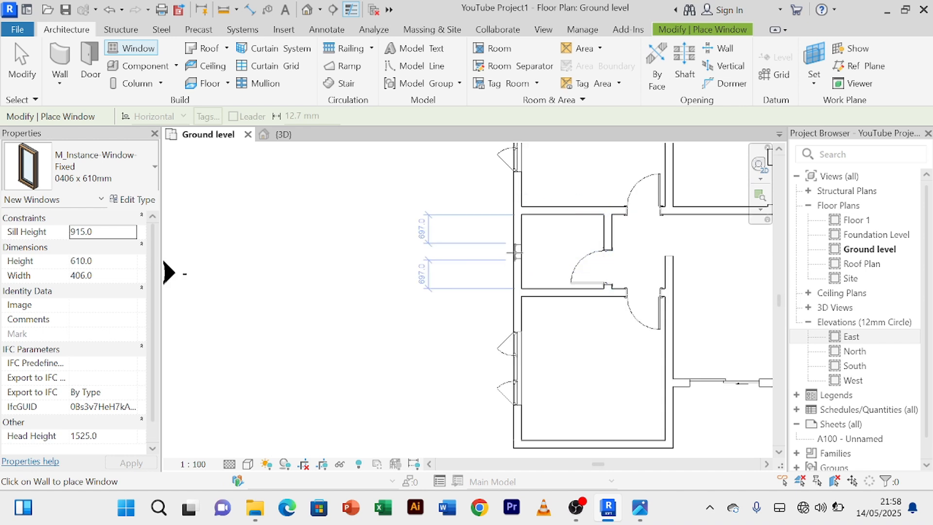
pyautogui.scroll(-2, 402, 273)
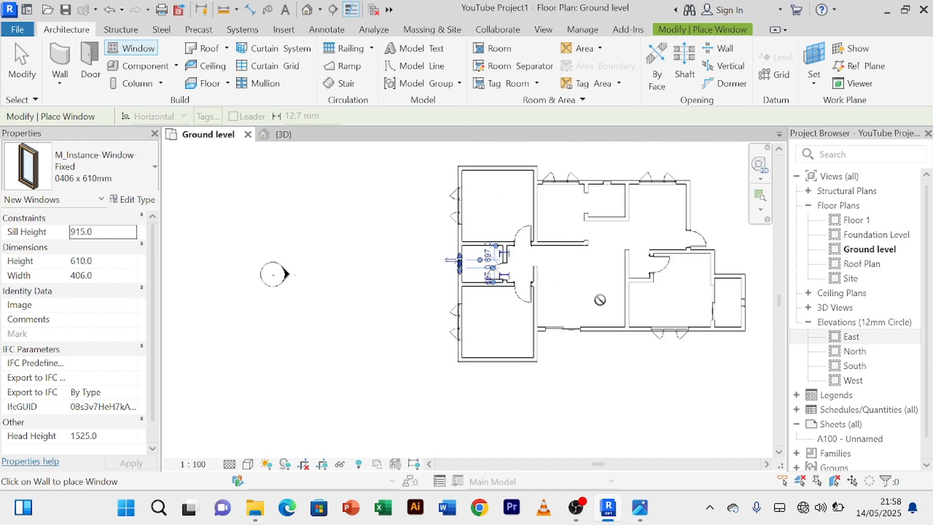
pyautogui.moveTo(601, 300); pyautogui.dragTo(605, 352, button='middle')
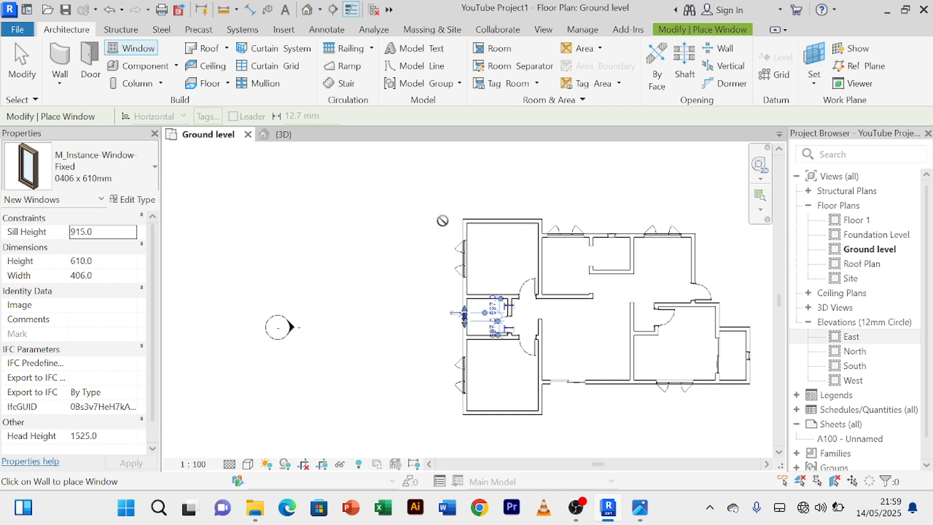
pyautogui.rightClick(383, 227)
pyautogui.click(389, 231)
pyautogui.rightClick(384, 215)
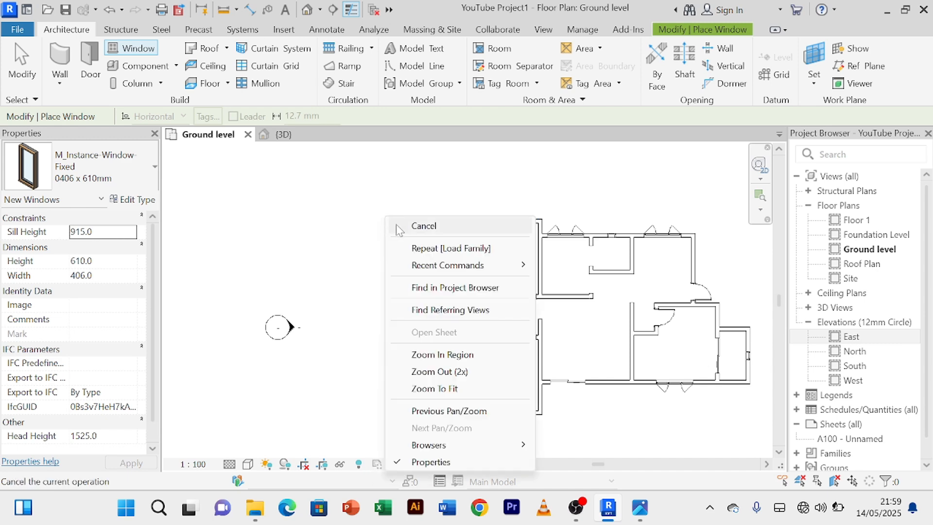
pyautogui.click(397, 227)
pyautogui.rightClick(384, 210)
pyautogui.click(401, 224)
pyautogui.rightClick(384, 205)
pyautogui.click(400, 222)
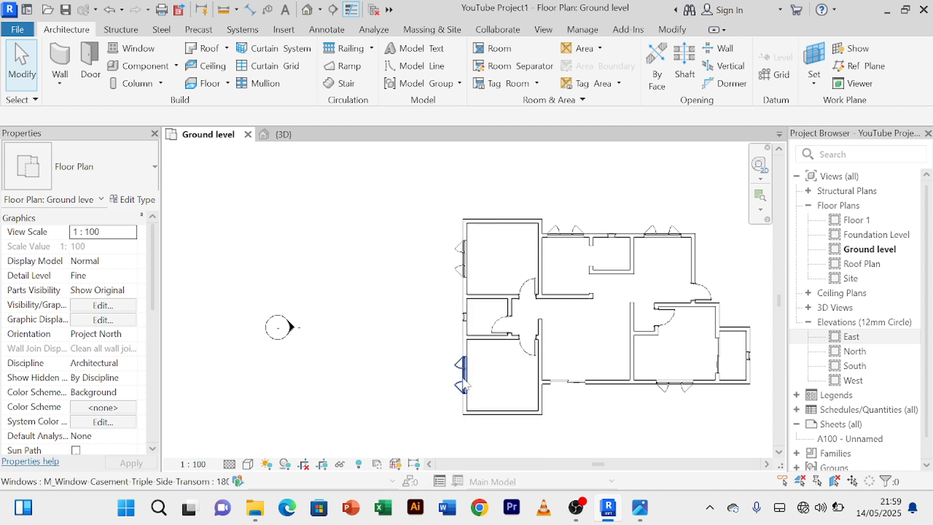
# Step: Examine the doors and windows on every side of the house in the 3D view
pyautogui.scroll(2, 500, 270)
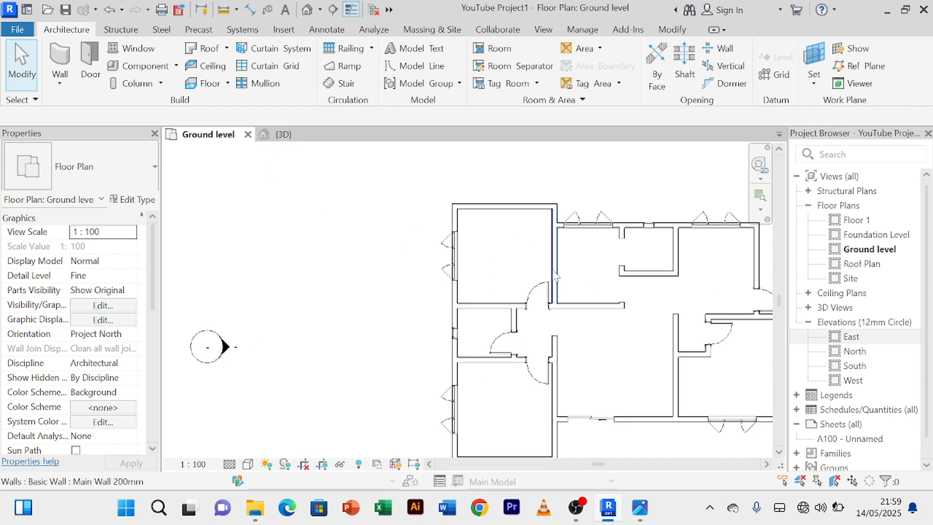
pyautogui.scroll(-2, 556, 276)
pyautogui.moveTo(729, 277); pyautogui.dragTo(463, 294, button='middle')
pyautogui.scroll(2, 428, 283)
pyautogui.scroll(-1, 427, 284)
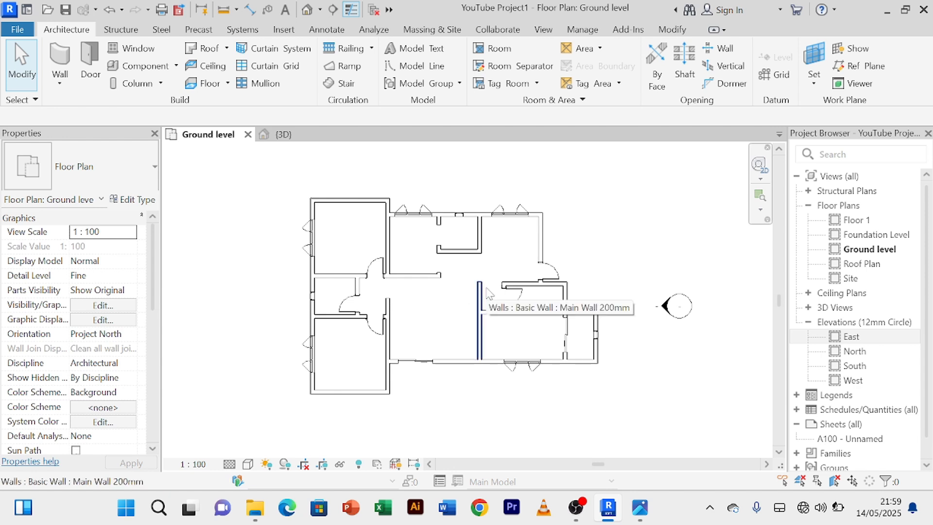
pyautogui.click(284, 134)
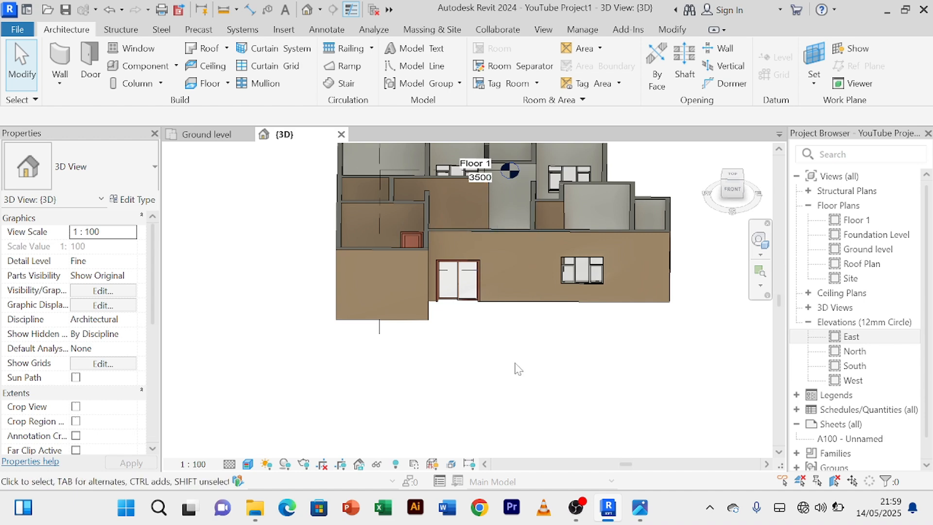
pyautogui.keyDown('shift'); pyautogui.moveTo(524, 368); pyautogui.dragTo(625, 238, button='middle'); pyautogui.keyUp('shift')
pyautogui.scroll(3, 584, 244)
pyautogui.scroll(-6, 585, 241)
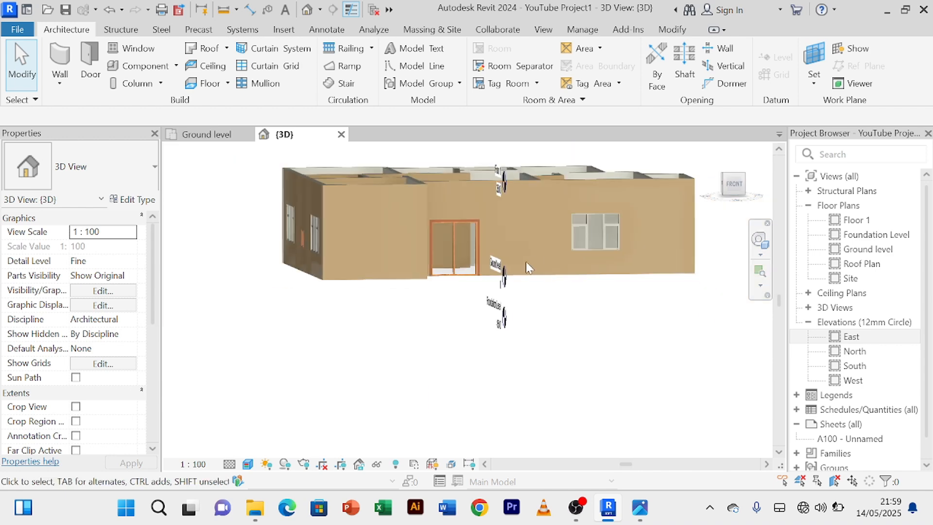
pyautogui.keyDown('shift'); pyautogui.moveTo(419, 335); pyautogui.dragTo(546, 356, button='middle'); pyautogui.keyUp('shift')
pyautogui.scroll(5, 462, 273)
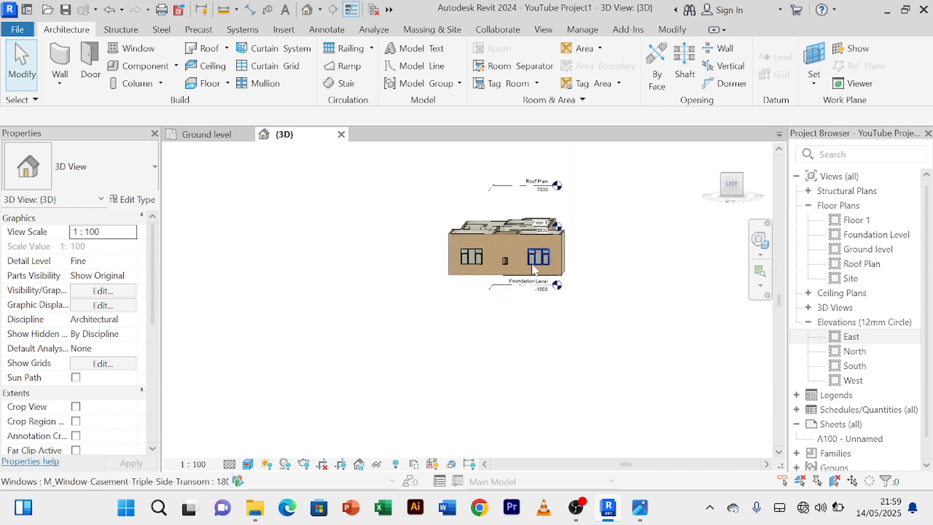
pyautogui.scroll(2, 481, 255)
pyautogui.scroll(-4, 417, 358)
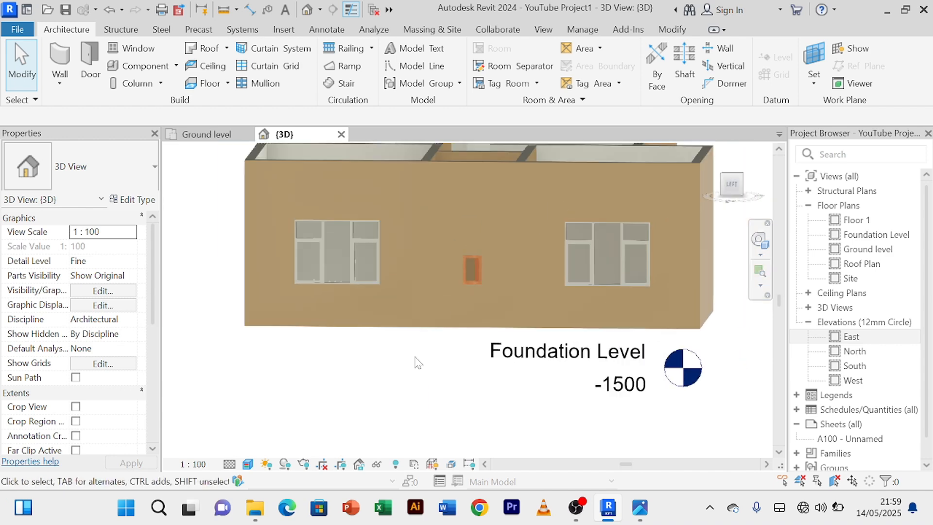
pyautogui.keyDown('shift'); pyautogui.moveTo(412, 384); pyautogui.dragTo(534, 413, button='middle'); pyautogui.keyUp('shift')
pyautogui.scroll(2, 487, 276)
pyautogui.scroll(-5, 438, 334)
pyautogui.keyDown('shift'); pyautogui.moveTo(437, 334); pyautogui.dragTo(604, 371, button='middle'); pyautogui.keyUp('shift')
pyautogui.scroll(4, 498, 277)
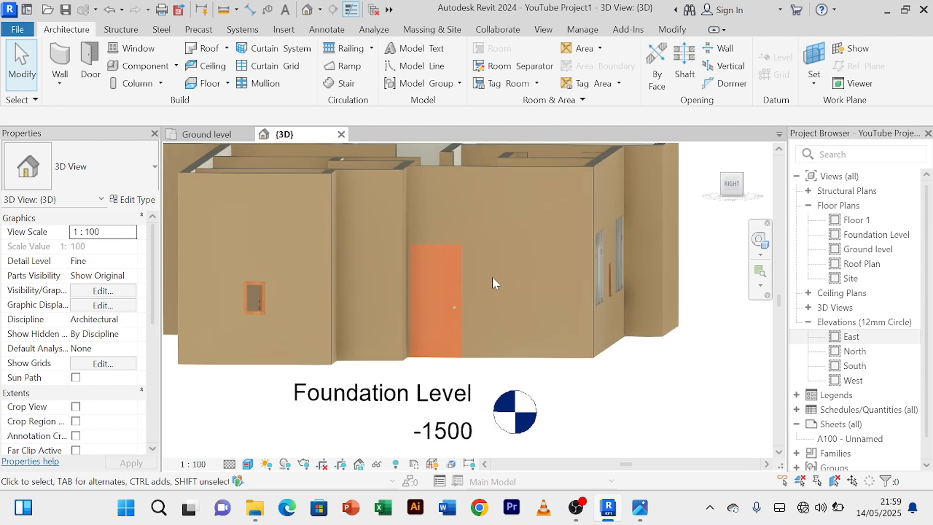
pyautogui.scroll(-3, 489, 275)
pyautogui.keyDown('shift'); pyautogui.moveTo(390, 387); pyautogui.dragTo(512, 387, button='middle'); pyautogui.keyUp('shift')
pyautogui.scroll(5, 375, 278)
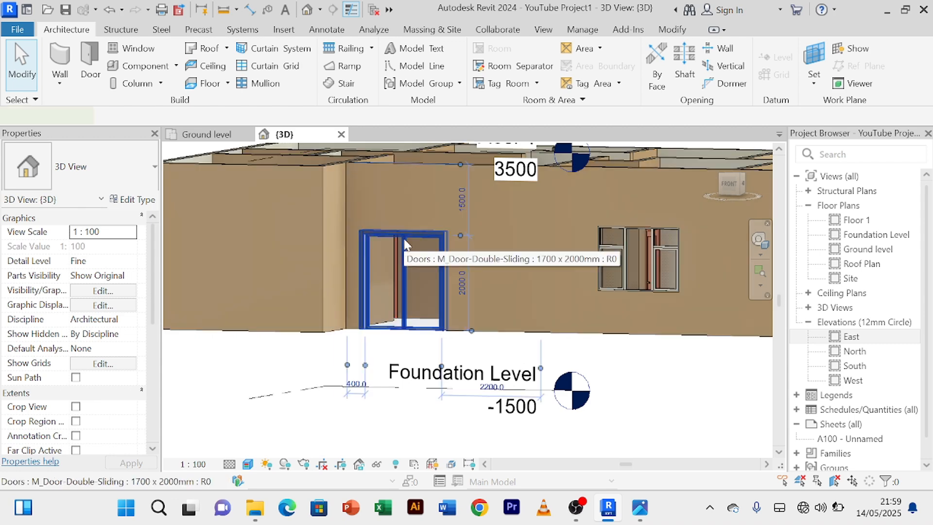
# Step: Compare the Head Height properties of the front double sliding door and the neighbouring triple casement window
pyautogui.click(404, 241)
pyautogui.scroll(-1, 81, 358)
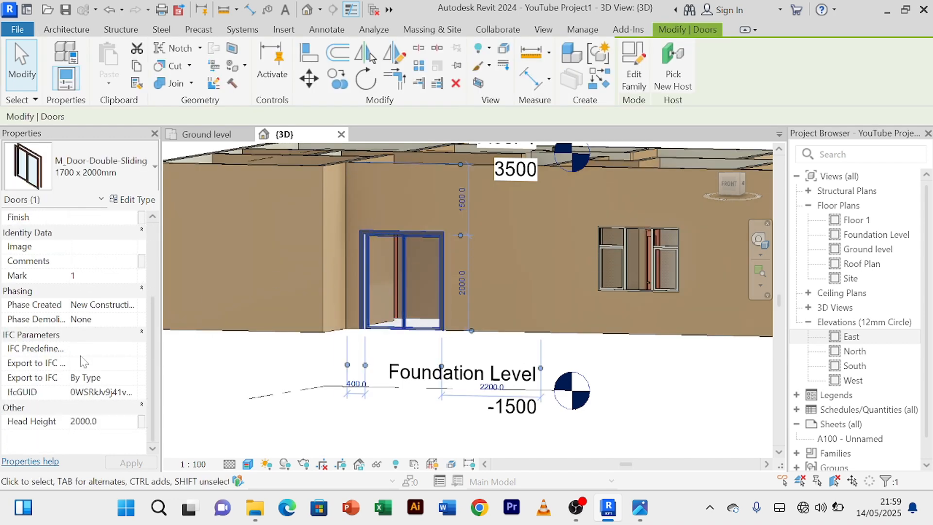
pyautogui.click(117, 421)
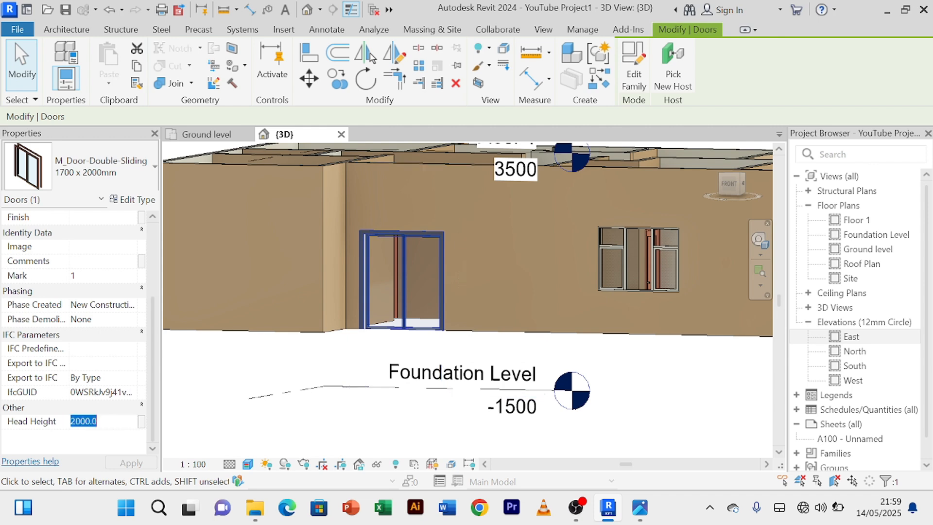
pyautogui.click(658, 263)
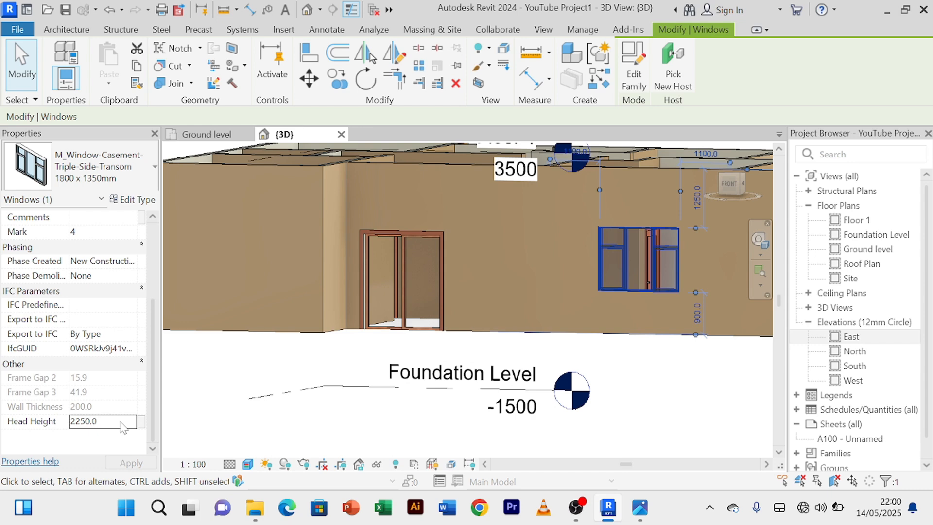
pyautogui.click(443, 243)
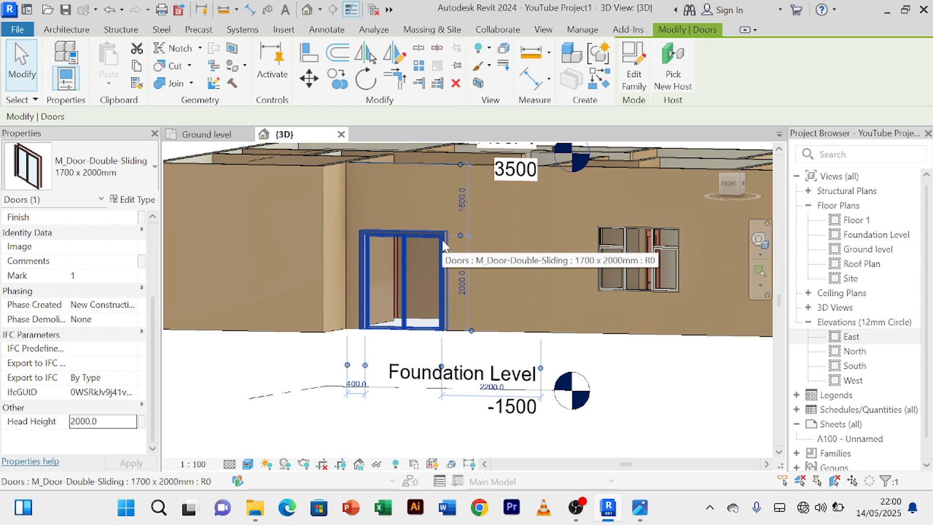
pyautogui.click(128, 420)
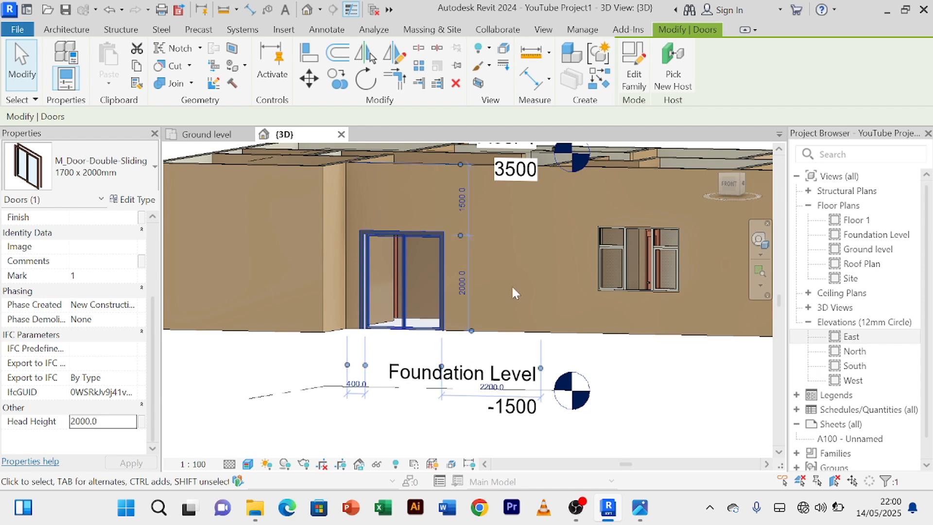
pyautogui.scroll(2, 410, 292)
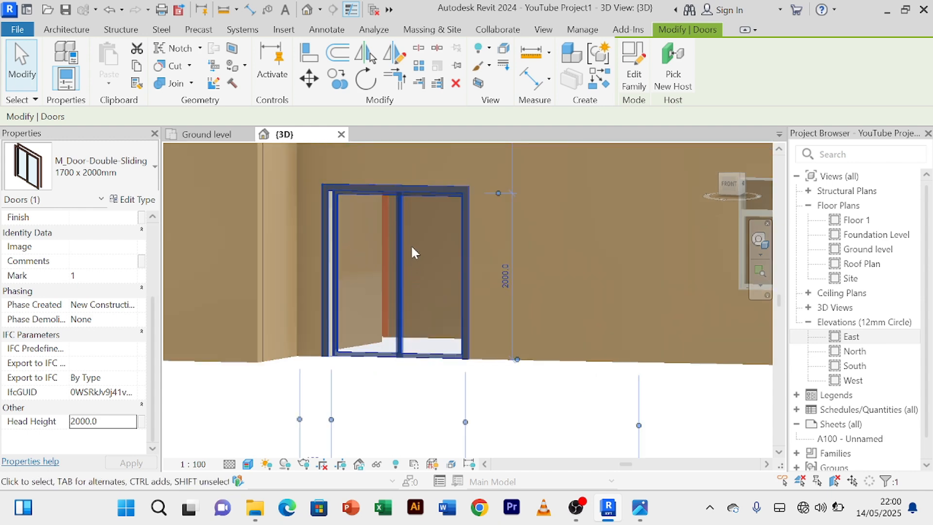
pyautogui.scroll(-2, 410, 244)
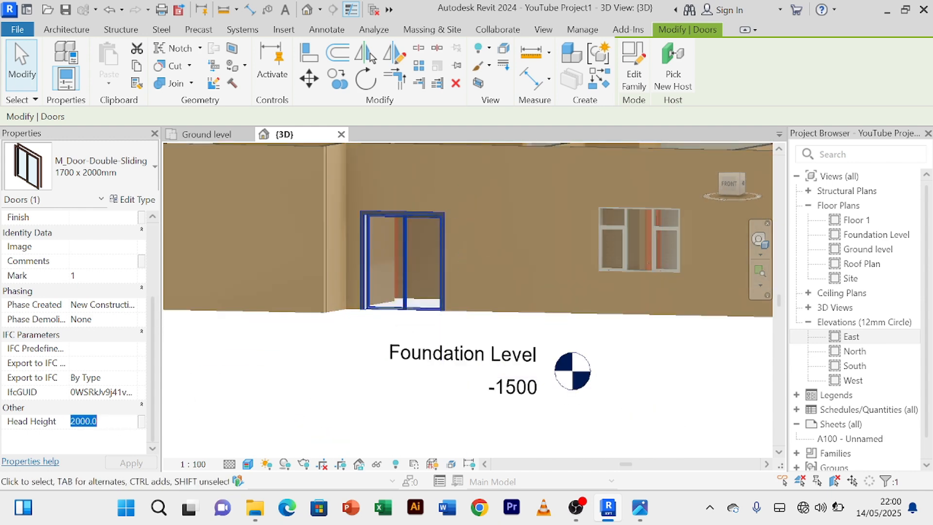
pyautogui.click(681, 248)
pyautogui.moveTo(98, 421); pyautogui.dragTo(38, 421)
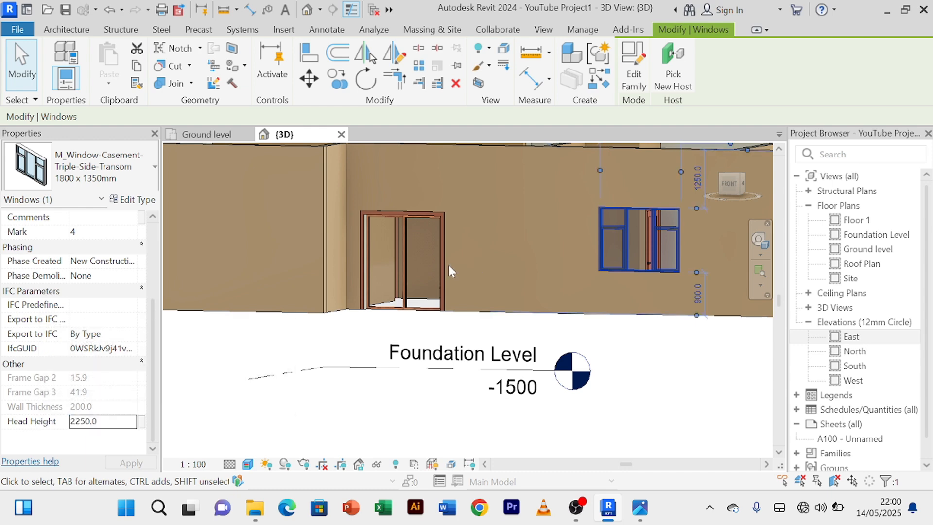
# Step: Try setting the front double sliding door's Head Height to 2250 and inspect its bottom edge against the wall base
pyautogui.click(410, 255)
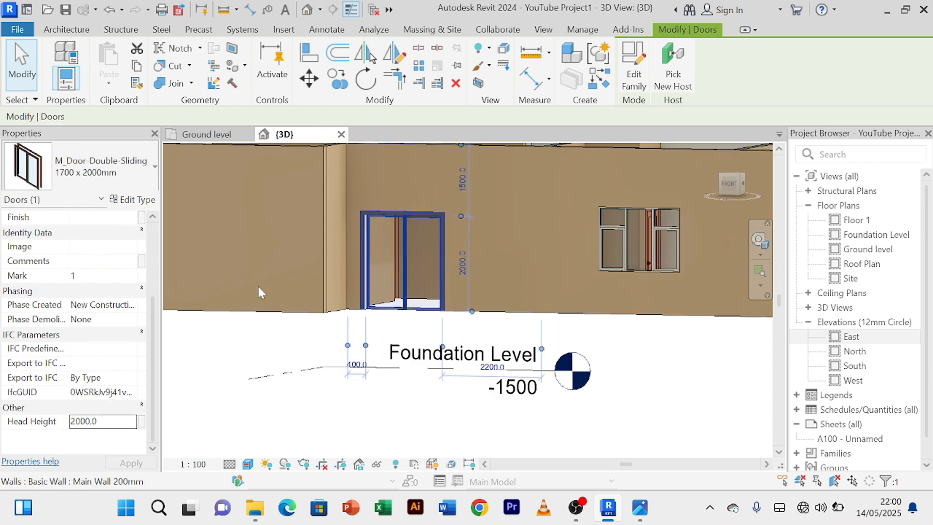
pyautogui.moveTo(105, 422); pyautogui.dragTo(39, 421)
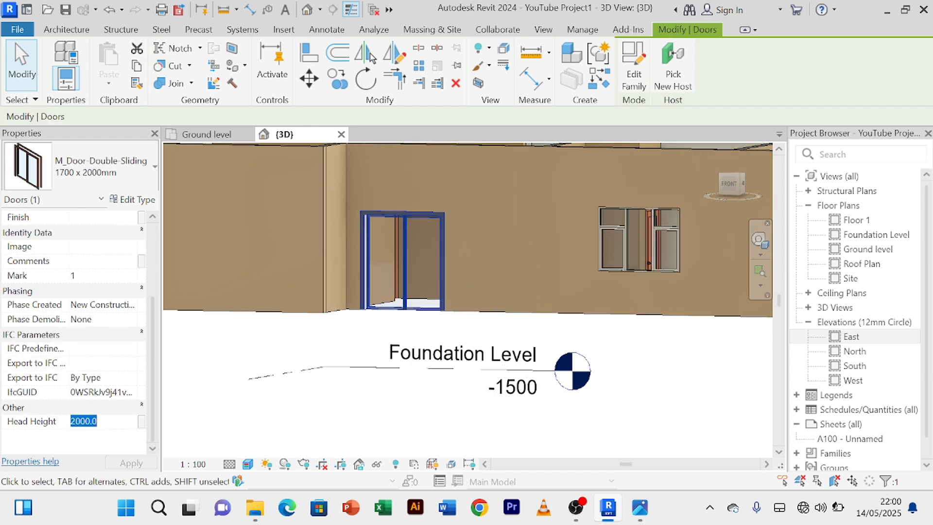
pyautogui.write('2250')
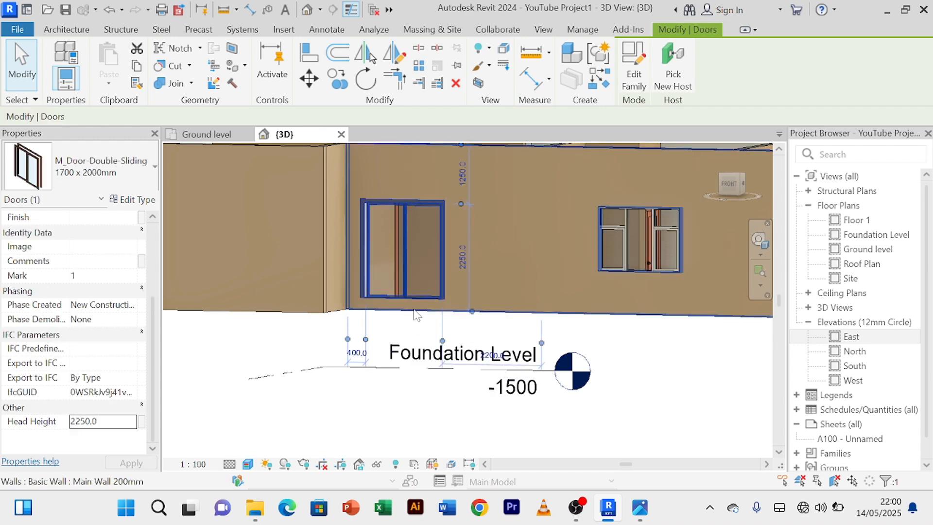
pyautogui.scroll(2, 412, 304)
pyautogui.scroll(-1, 396, 247)
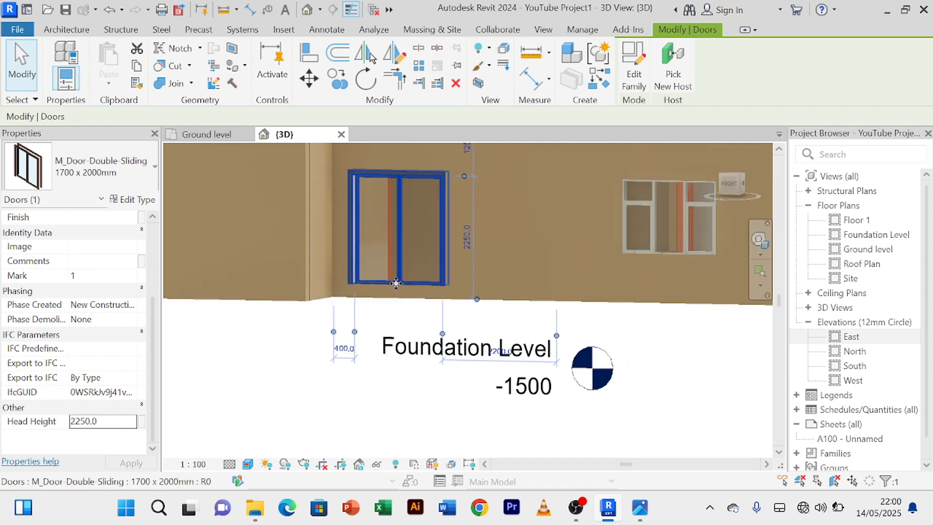
pyautogui.scroll(3, 384, 291)
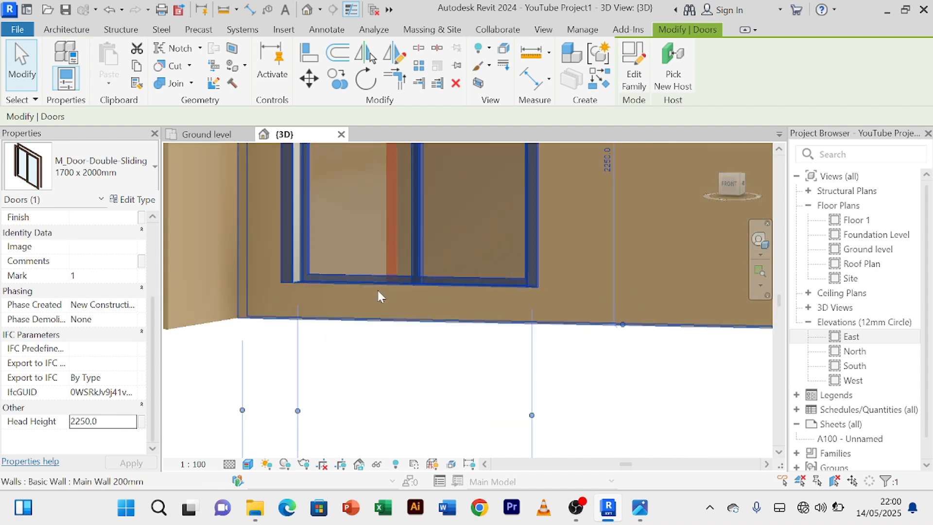
pyautogui.scroll(-3, 406, 293)
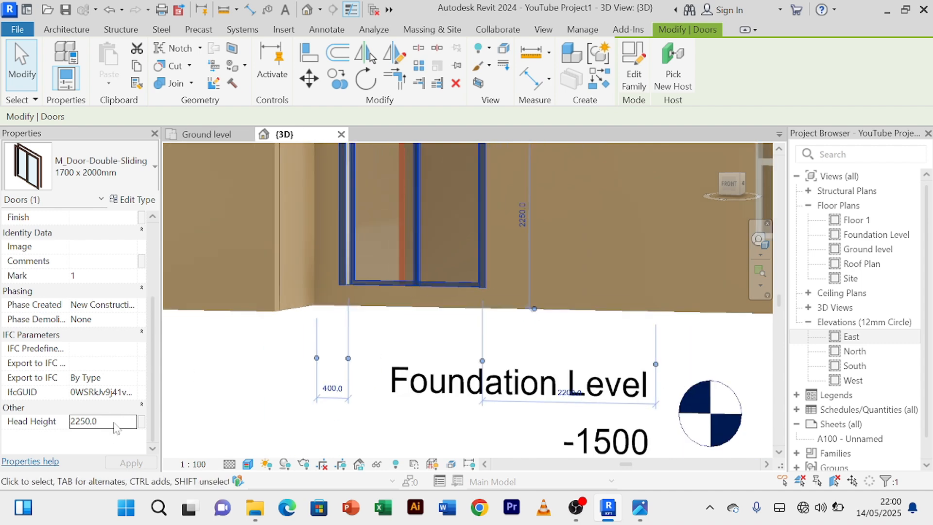
# Step: Recheck the sliding door's Head Height and undo its last change
pyautogui.click(116, 422)
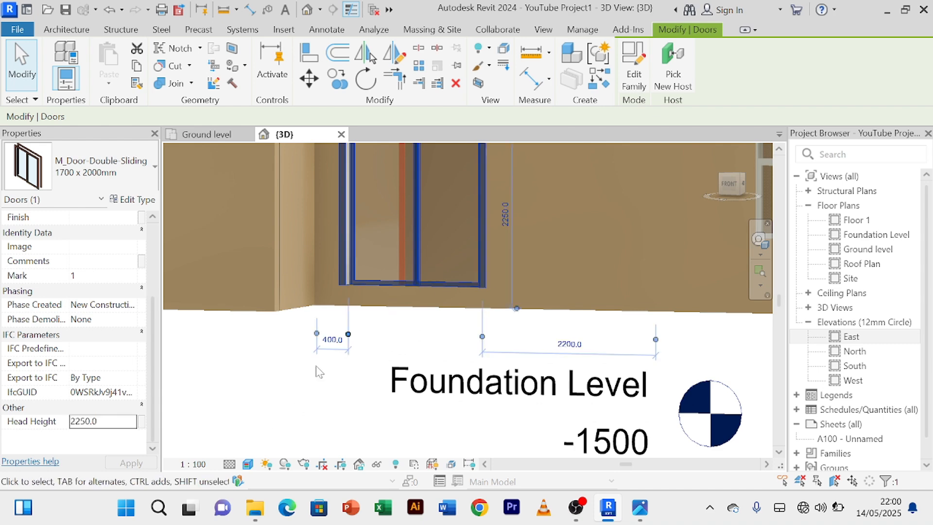
pyautogui.click(272, 368)
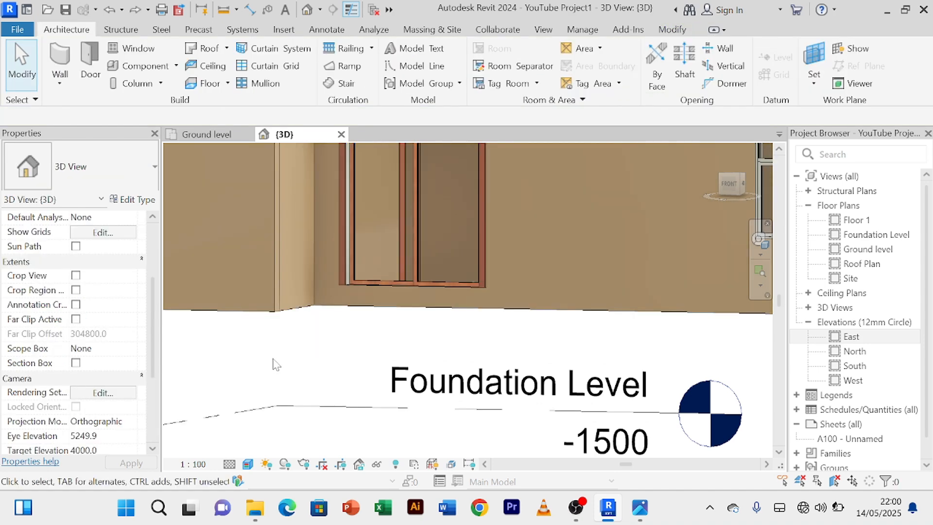
pyautogui.click(416, 262)
pyautogui.scroll(-3, 416, 262)
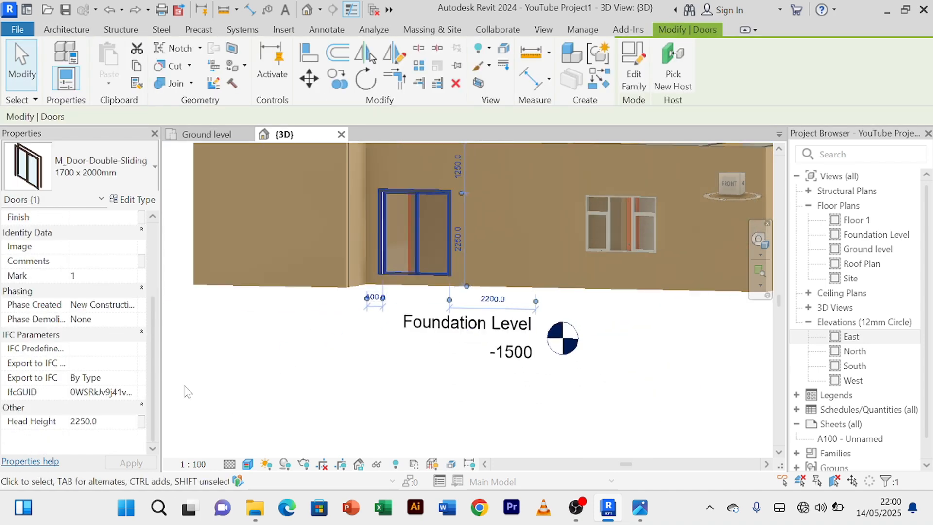
pyautogui.click(239, 386)
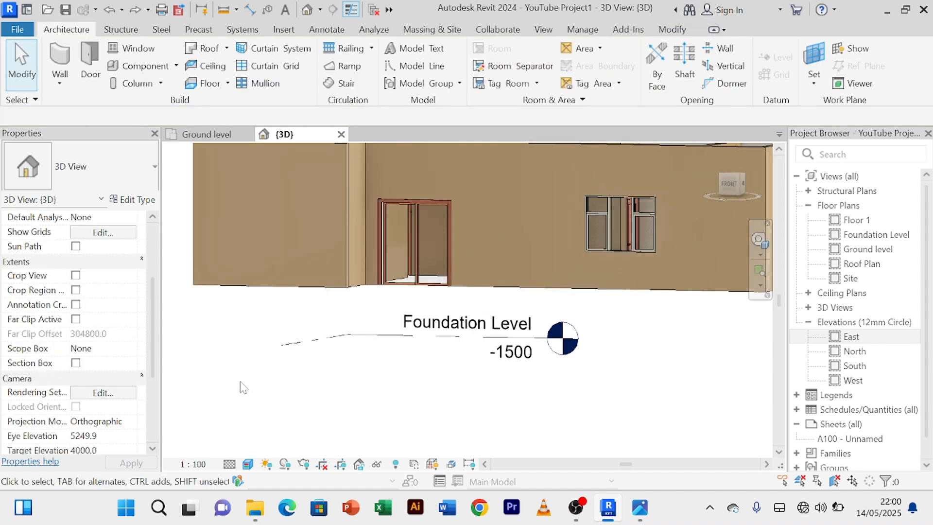
# Step: Check the Head Height of the triple casement window beside the sliding door
pyautogui.scroll(2, 428, 250)
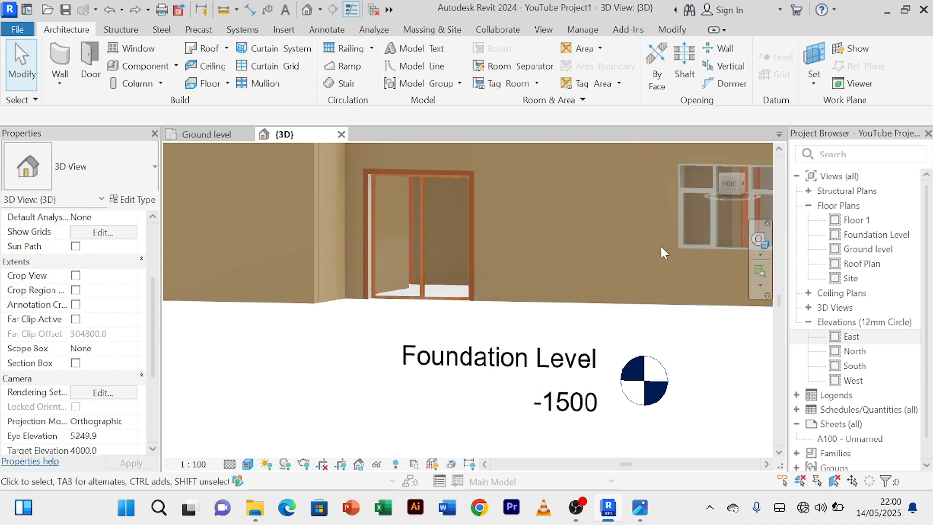
pyautogui.click(713, 236)
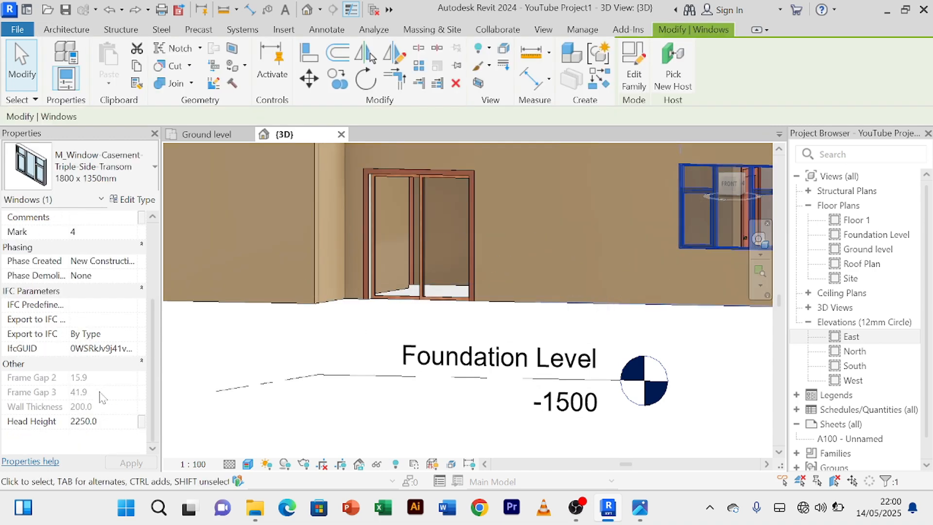
pyautogui.click(107, 422)
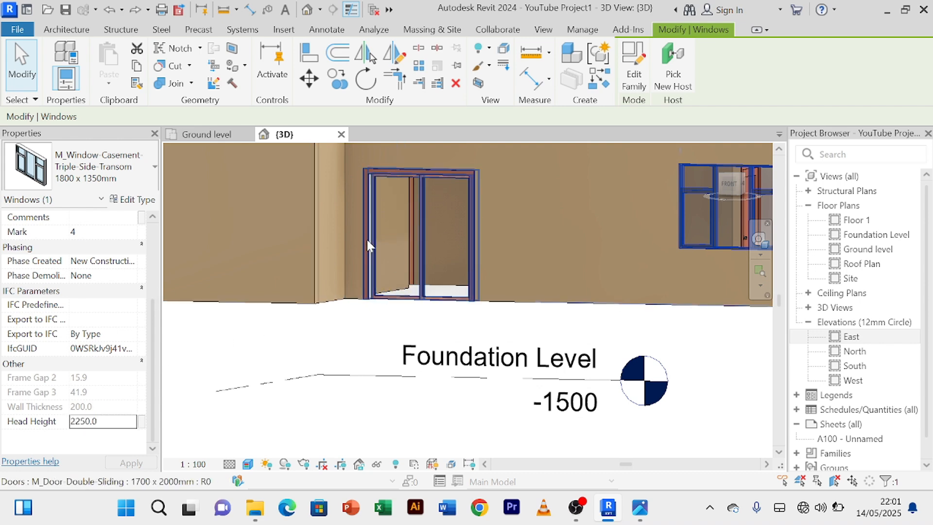
# Step: Set the Height type parameter of the M_Door-Double-Sliding 1700 x 2000mm door to 2250
pyautogui.click(423, 222)
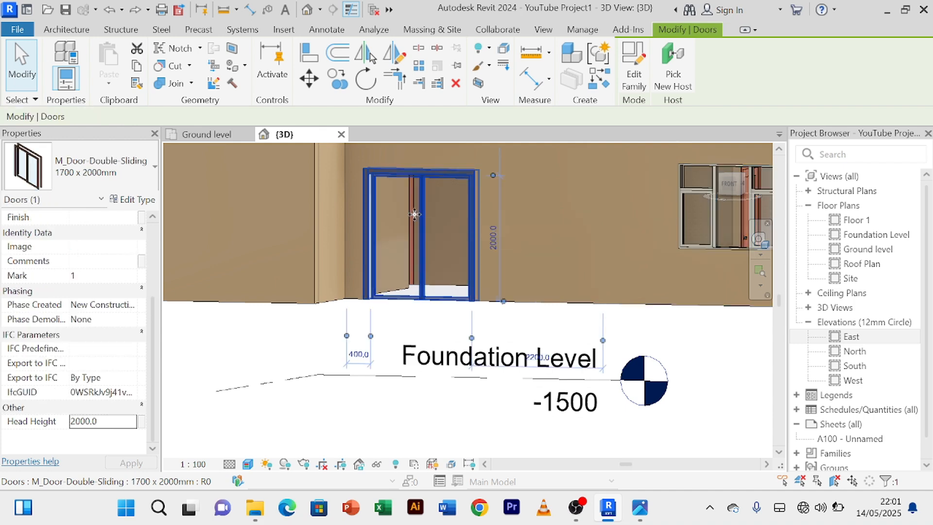
pyautogui.click(139, 202)
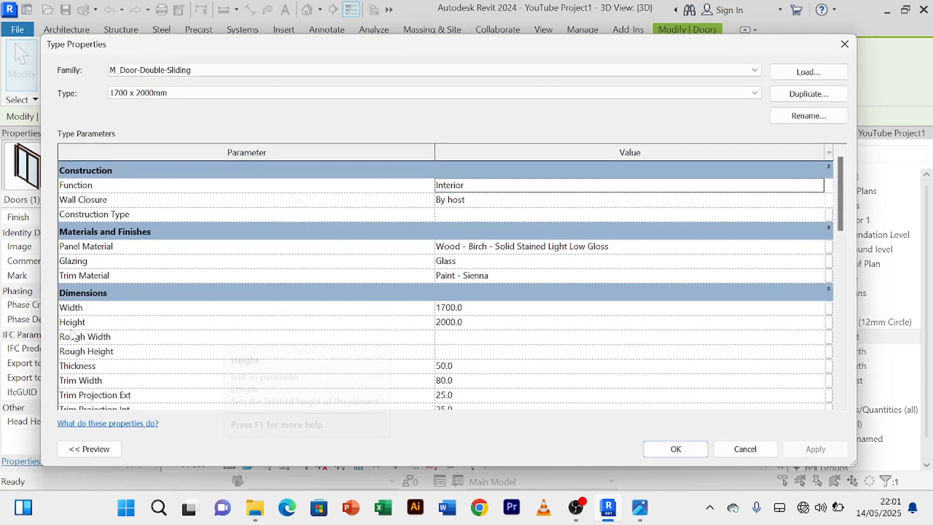
pyautogui.click(452, 325)
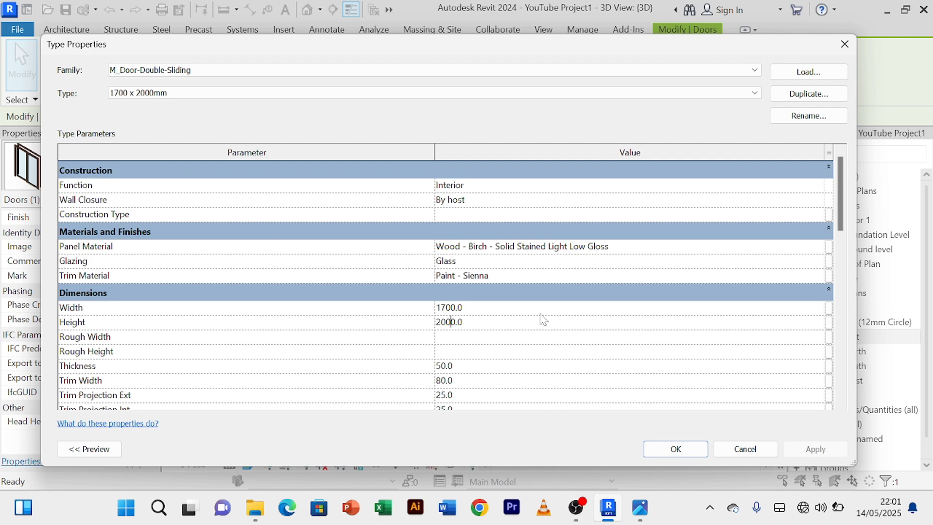
pyautogui.press('BackSpace')
pyautogui.press('BackSpace')
pyautogui.write('25')
pyautogui.click(816, 447)
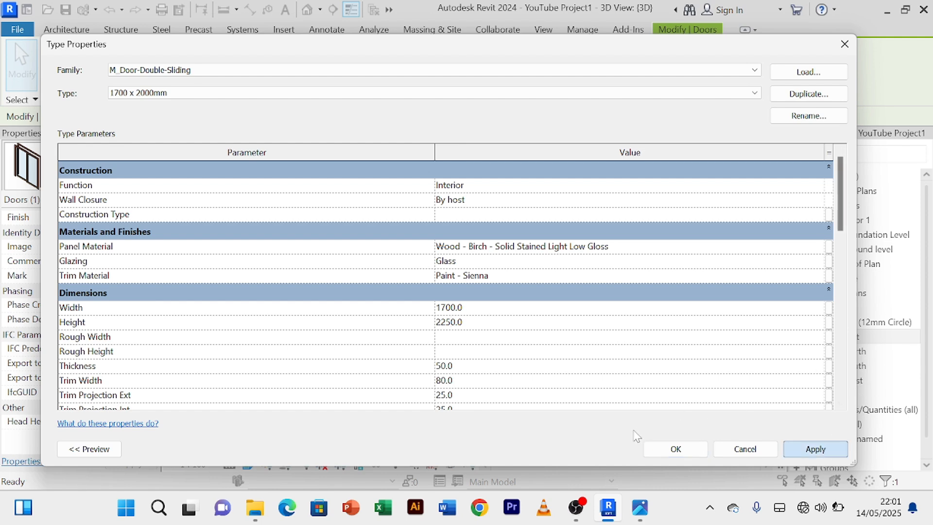
pyautogui.click(659, 447)
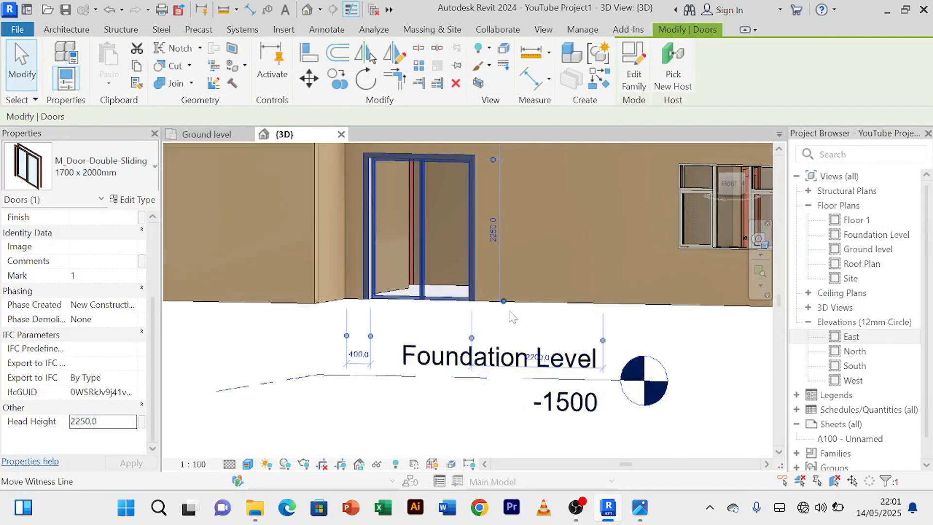
pyautogui.scroll(-2, 513, 317)
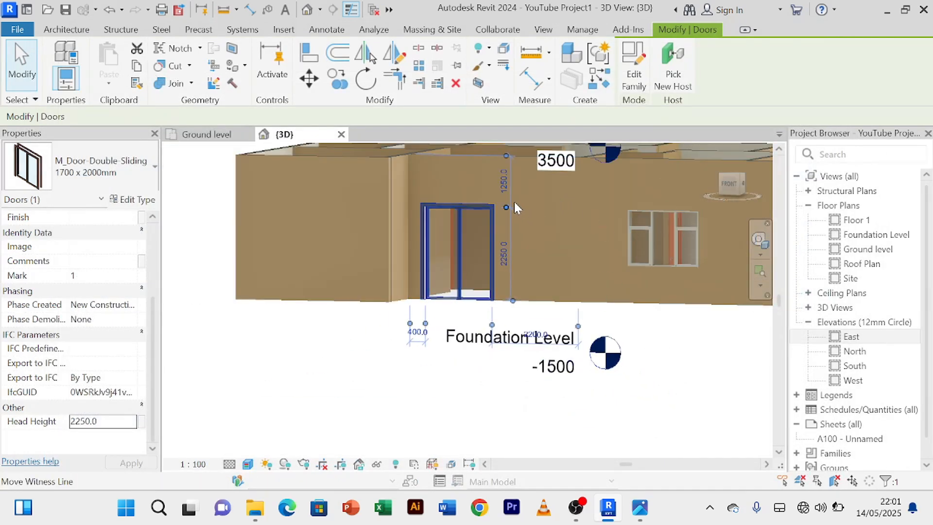
pyautogui.press('Escape')
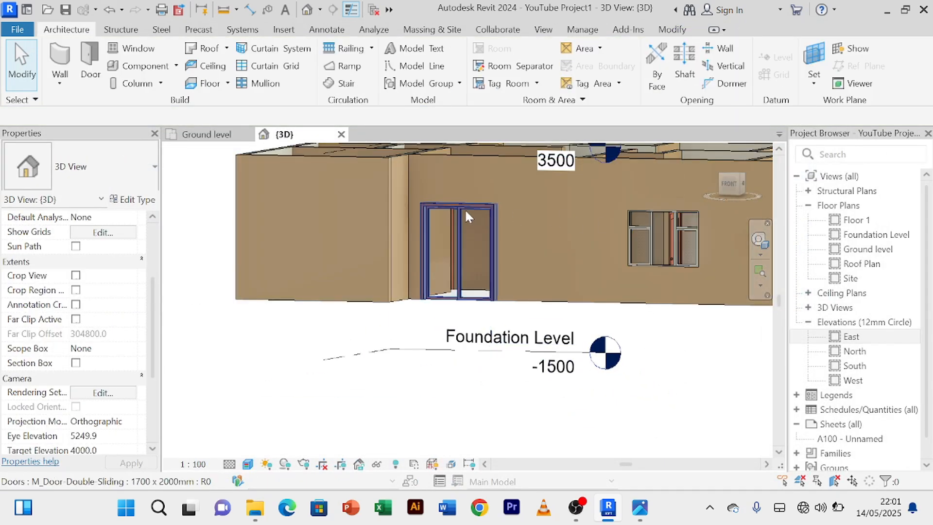
# Step: Examine how the tops of the resized sliding door and the casement window line up along the front wall
pyautogui.click(466, 214)
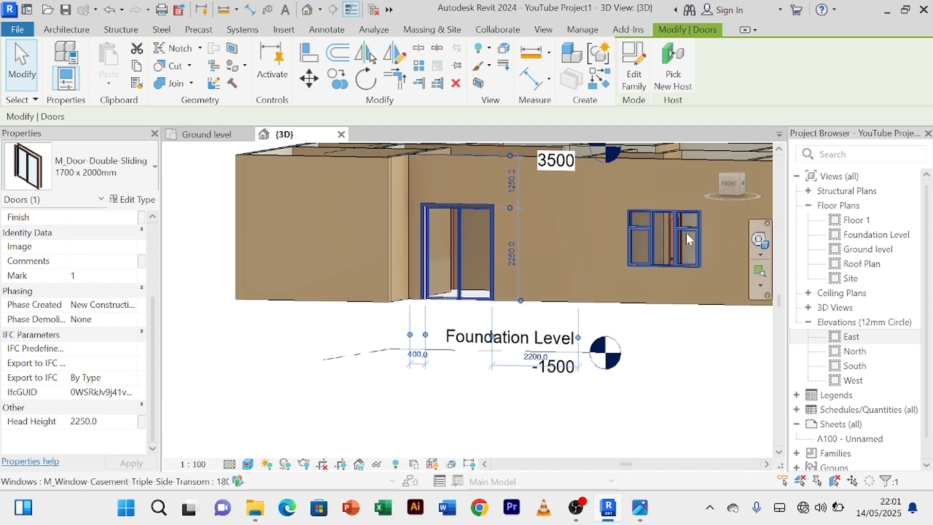
pyautogui.click(664, 238)
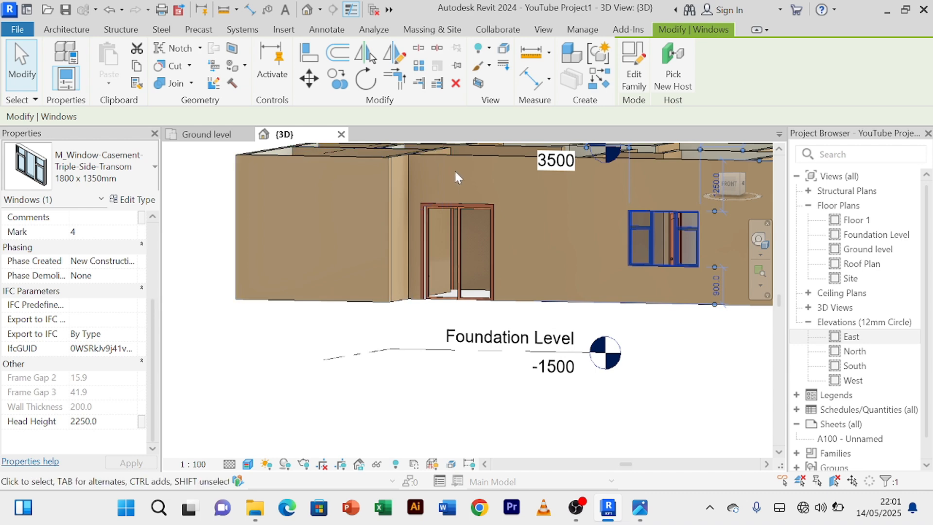
pyautogui.moveTo(488, 195); pyautogui.dragTo(401, 227, button='middle')
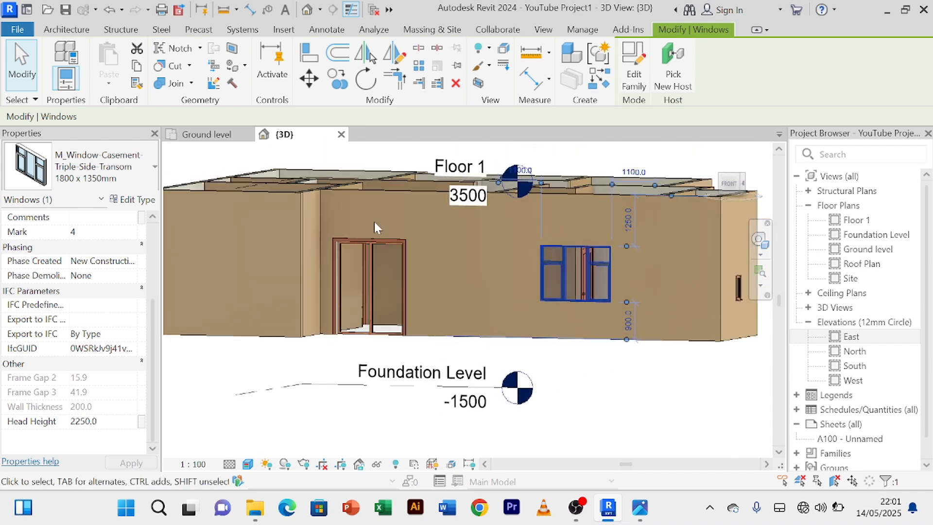
pyautogui.scroll(4, 370, 224)
pyautogui.scroll(-4, 370, 226)
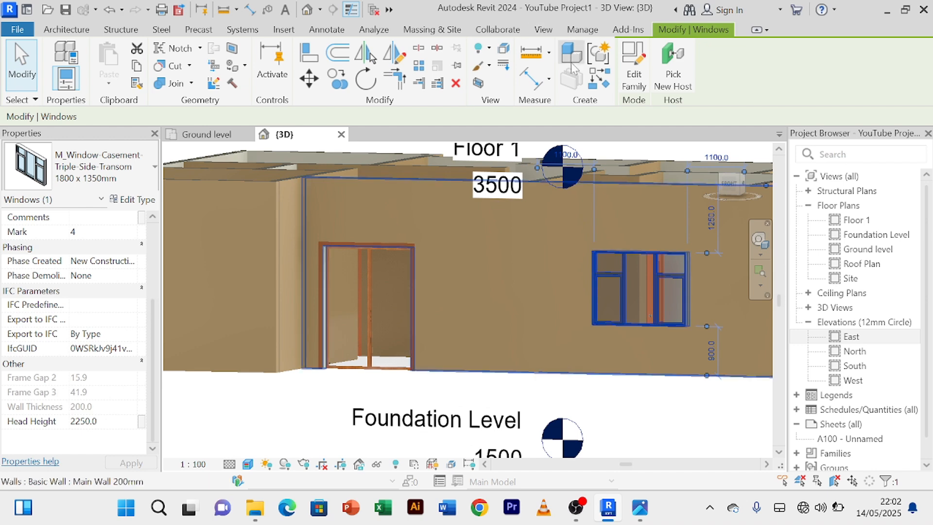
pyautogui.scroll(2, 407, 233)
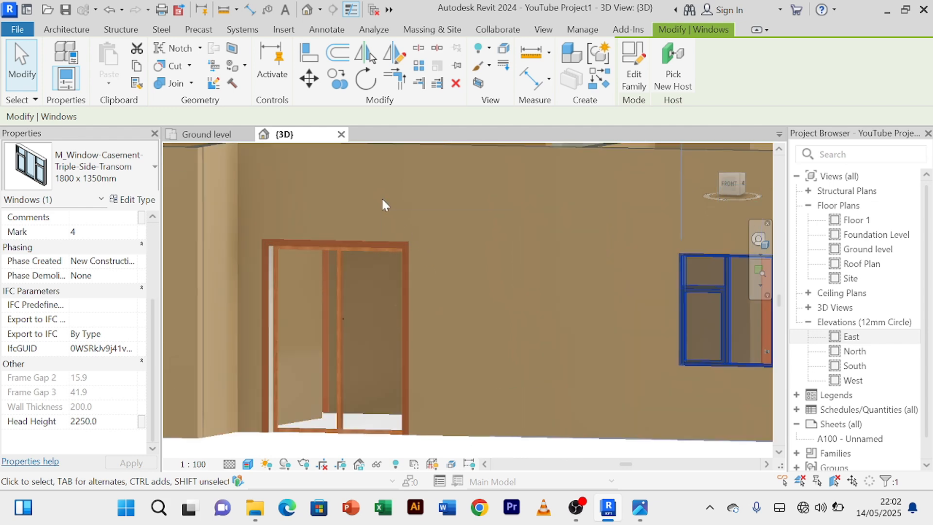
pyautogui.scroll(2, 395, 224)
pyautogui.scroll(-4, 394, 224)
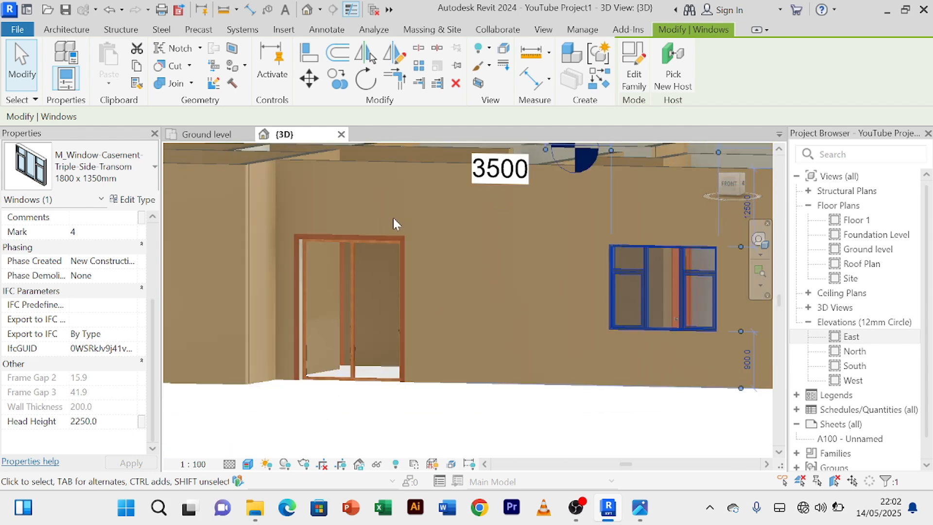
pyautogui.scroll(-3, 398, 224)
pyautogui.moveTo(398, 217); pyautogui.dragTo(265, 221, button='middle')
pyautogui.scroll(2, 391, 263)
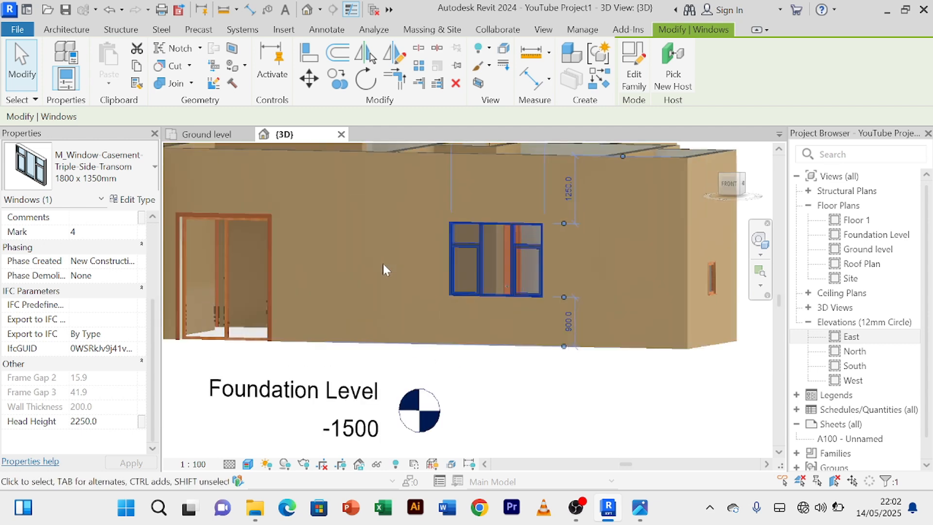
# Step: Check the Head Height of the small fixed window on the right-hand side wall
pyautogui.keyDown('shift'); pyautogui.moveTo(384, 267); pyautogui.dragTo(302, 280, button='middle'); pyautogui.keyUp('shift')
pyautogui.scroll(3, 629, 311)
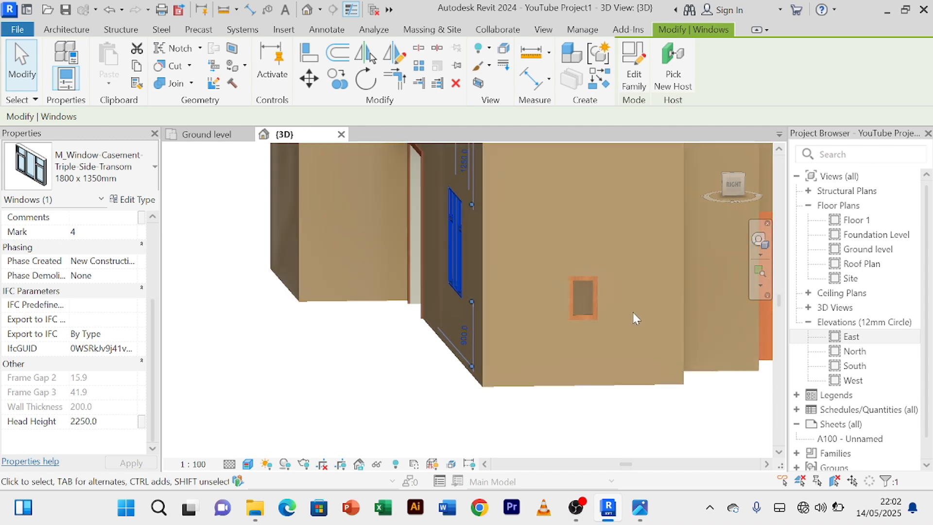
pyautogui.click(585, 290)
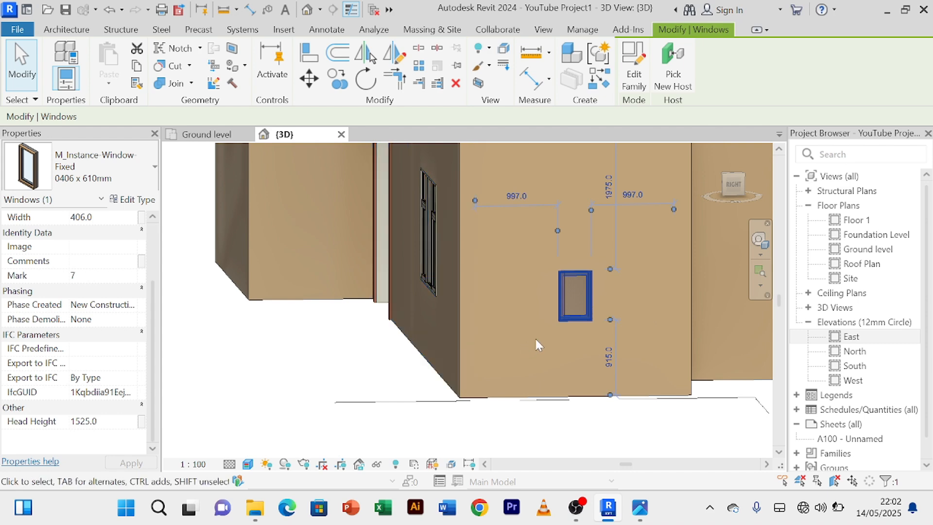
pyautogui.scroll(2, 600, 372)
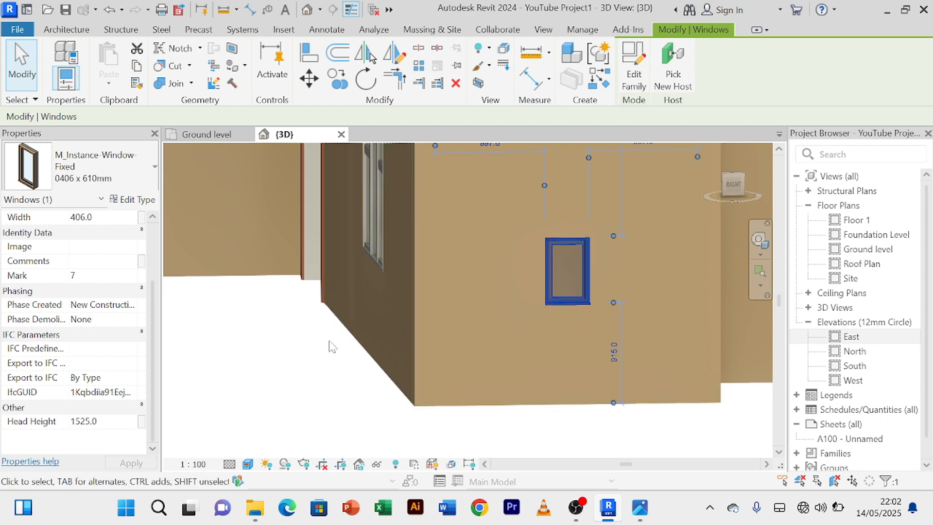
# Step: Check the Sill Height and Head Height of the triple casement window on the front wall
pyautogui.keyDown('shift'); pyautogui.moveTo(332, 346); pyautogui.dragTo(372, 317, button='middle'); pyautogui.keyUp('shift')
pyautogui.click(343, 299)
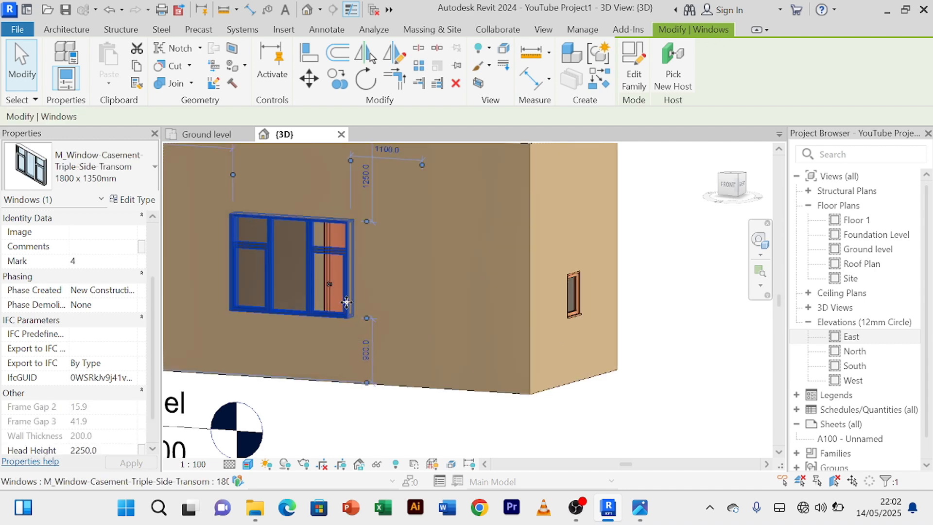
pyautogui.scroll(-1, 101, 360)
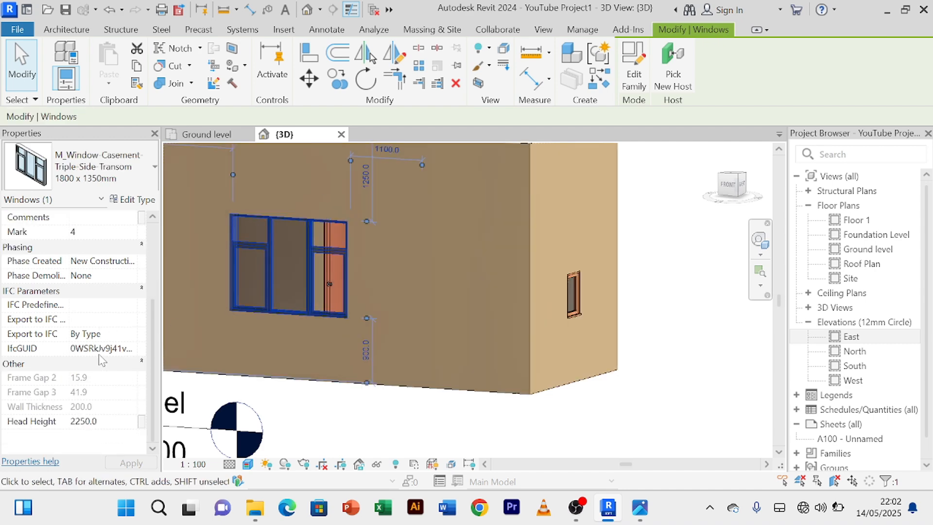
pyautogui.scroll(3, 97, 340)
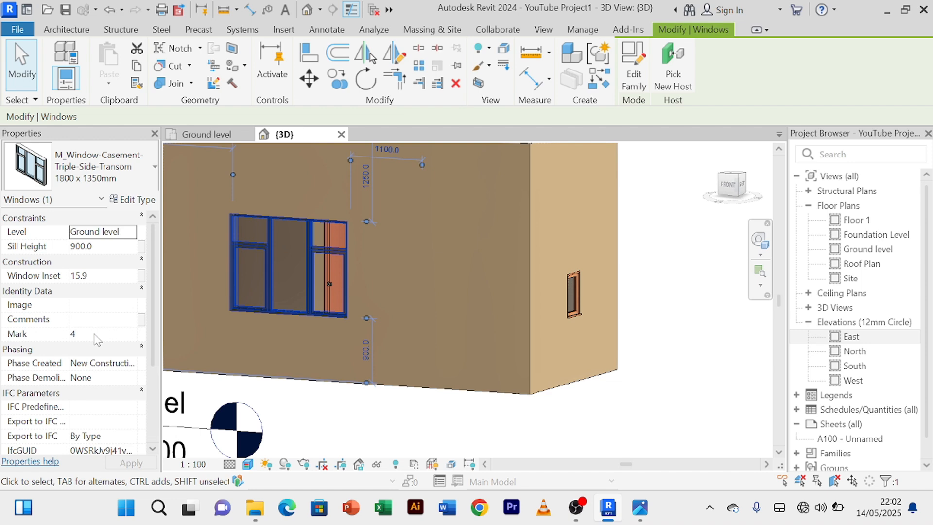
pyautogui.click(102, 246)
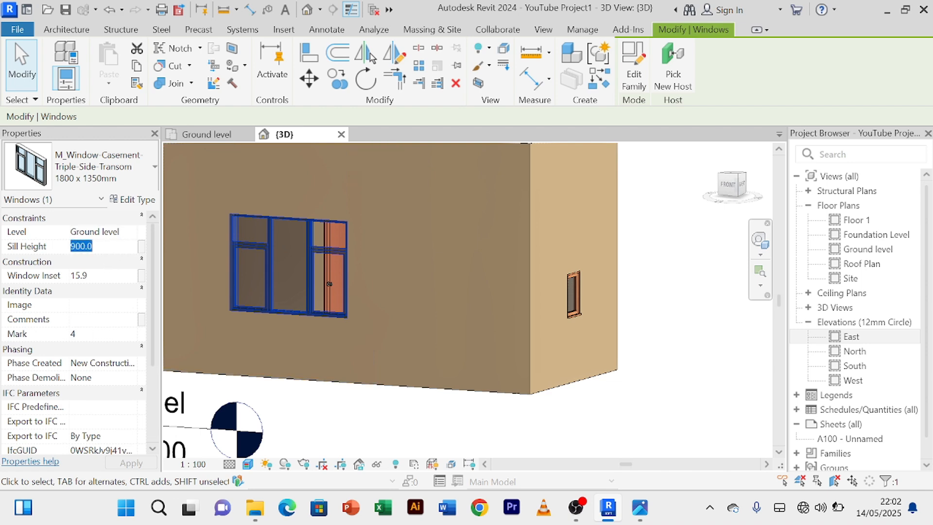
pyautogui.scroll(-3, 568, 263)
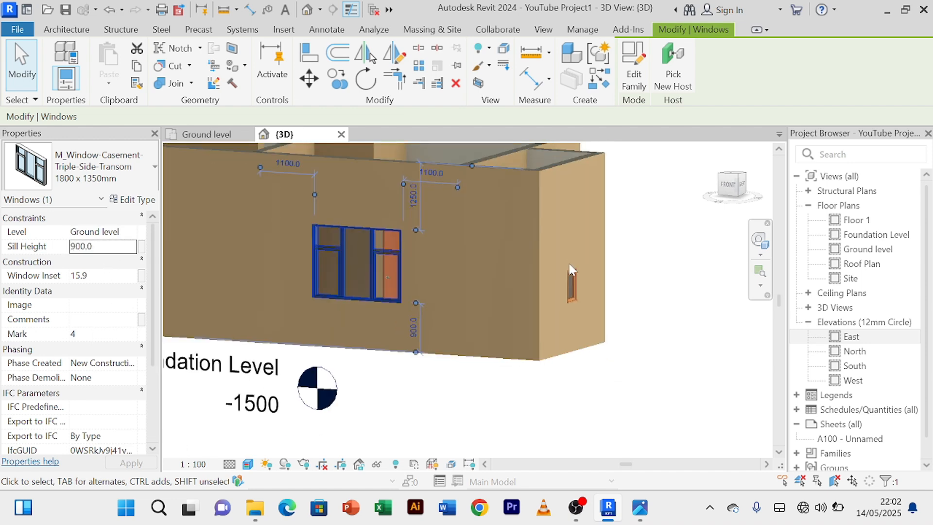
# Step: Set the Sill Height of the small 0406 x 610mm fixed window on the side wall to 900
pyautogui.keyDown('shift'); pyautogui.moveTo(605, 322); pyautogui.dragTo(486, 297, button='middle'); pyautogui.keyUp('shift')
pyautogui.click(474, 293)
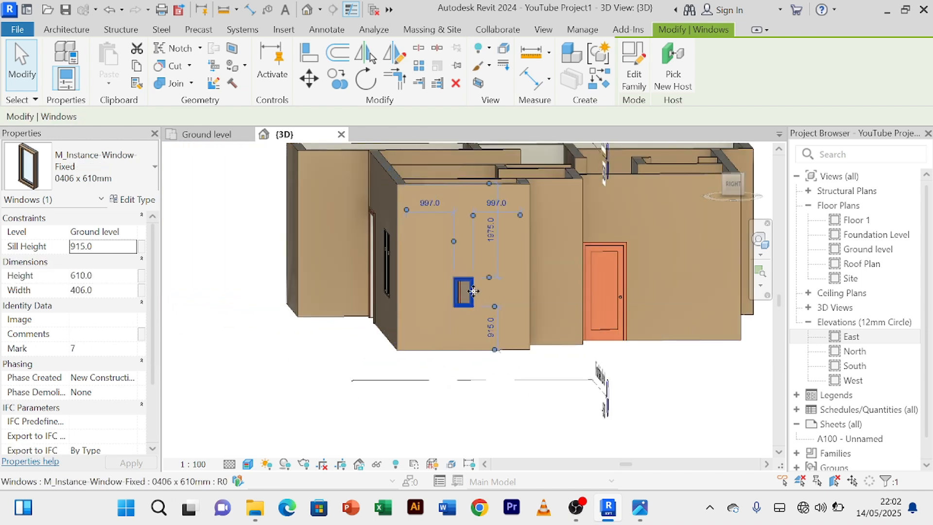
pyautogui.click(106, 248)
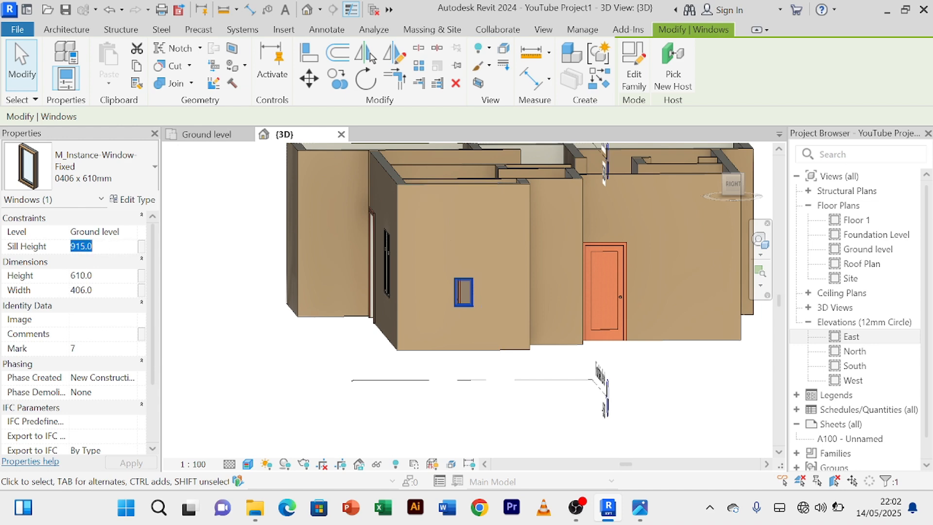
pyautogui.click(106, 248)
pyautogui.write('900.0')
pyautogui.click(251, 367)
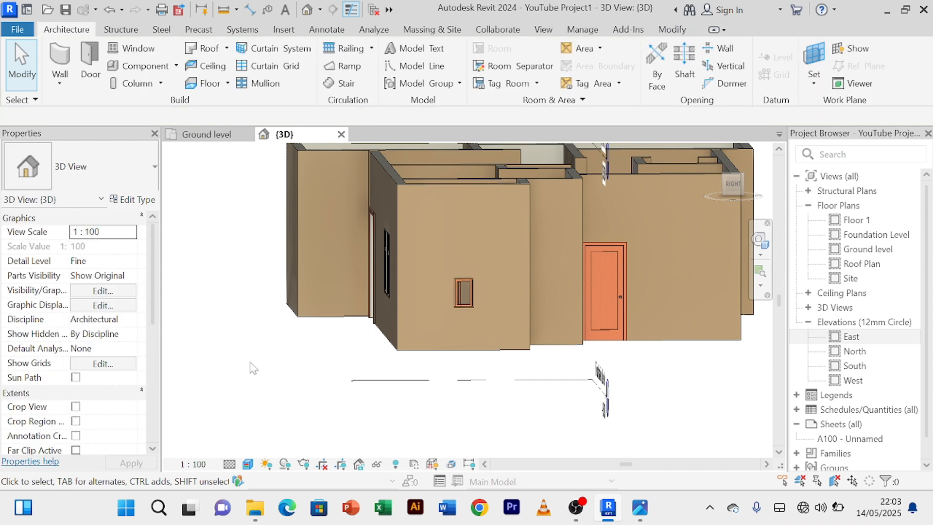
# Step: Recheck the small fixed window's Sill Height and Head Height
pyautogui.click(464, 292)
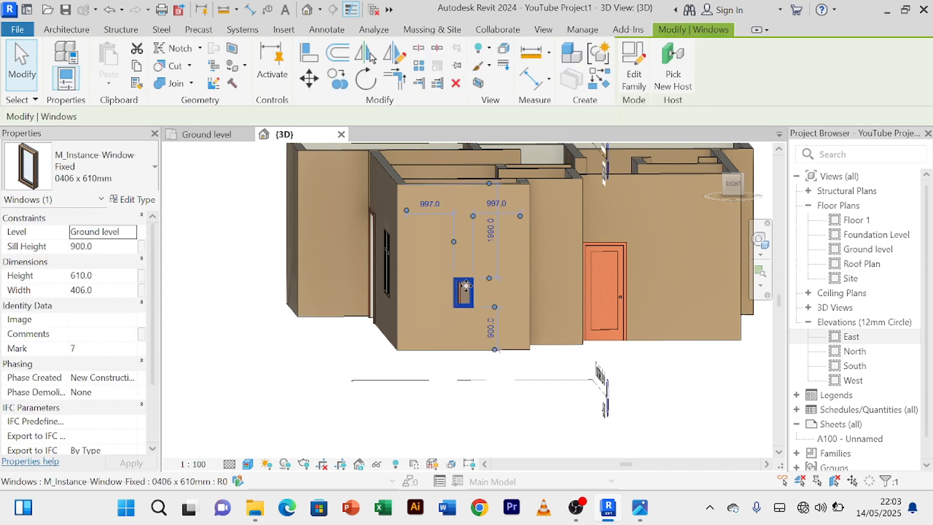
pyautogui.scroll(2, 463, 287)
pyautogui.scroll(-2, 77, 333)
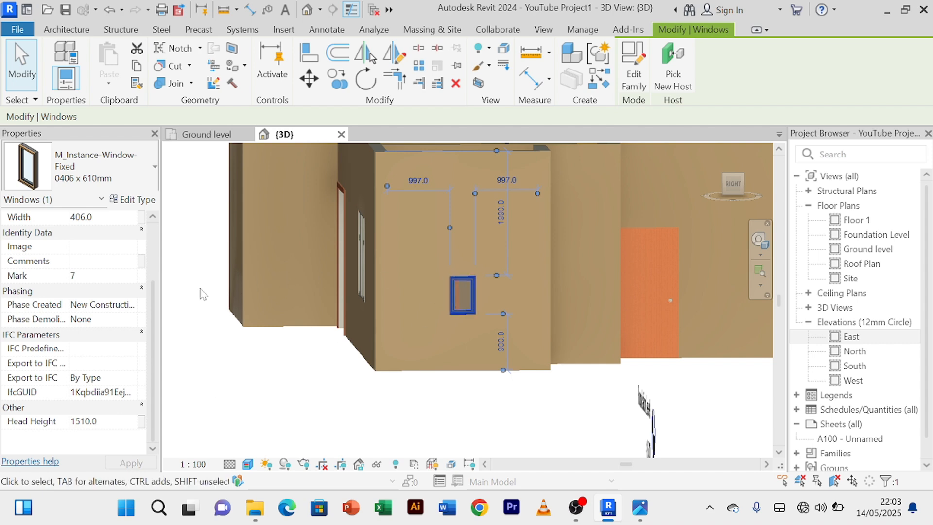
# Step: Look through the type parameters of the M_Instance-Window-Fixed 0406 x 610mm window for a height setting
pyautogui.click(130, 201)
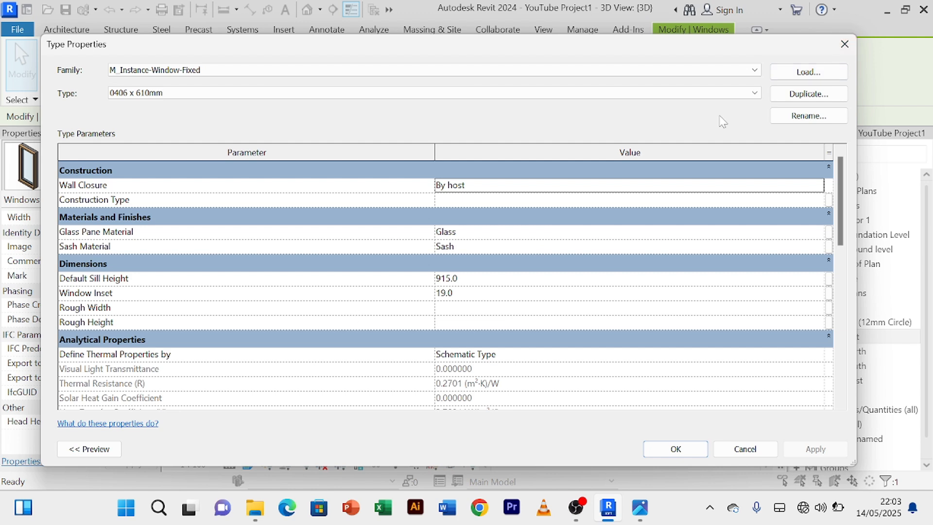
pyautogui.click(844, 44)
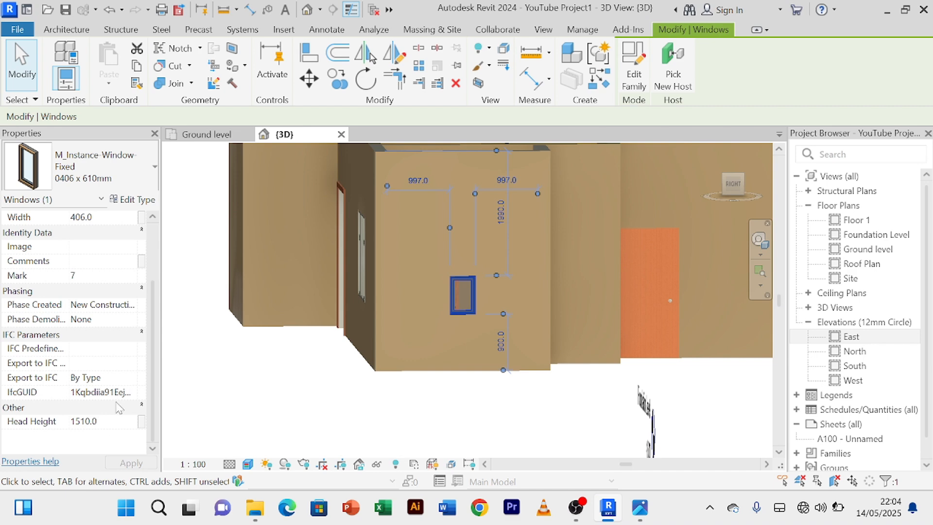
pyautogui.click(148, 202)
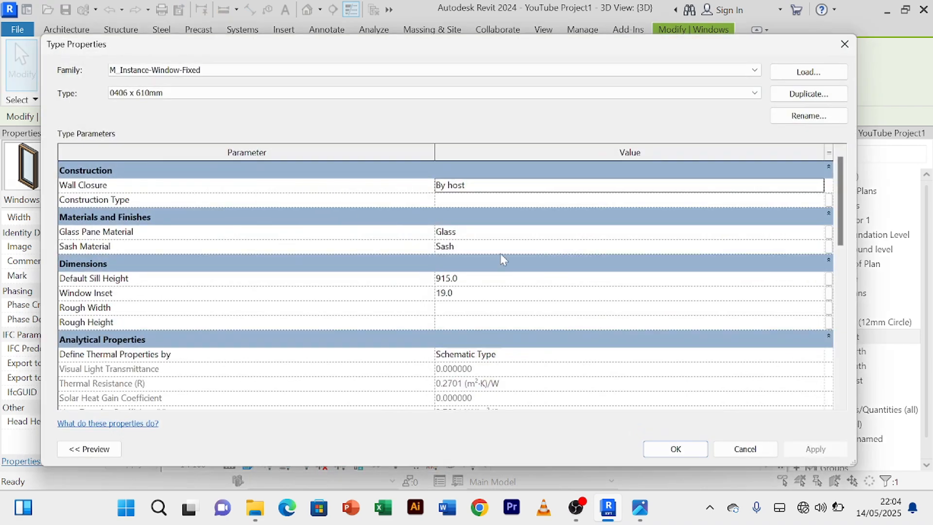
pyautogui.scroll(-2, 464, 271)
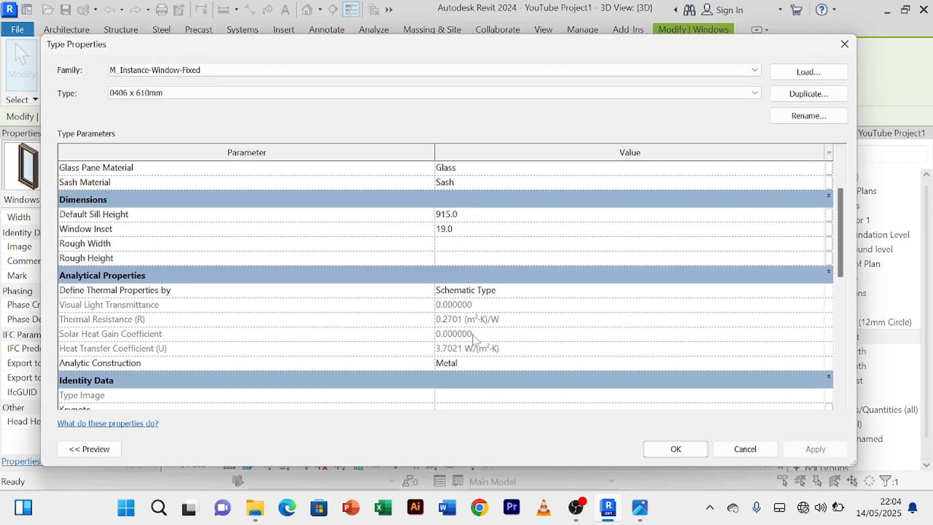
pyautogui.scroll(-3, 474, 341)
pyautogui.scroll(5, 472, 335)
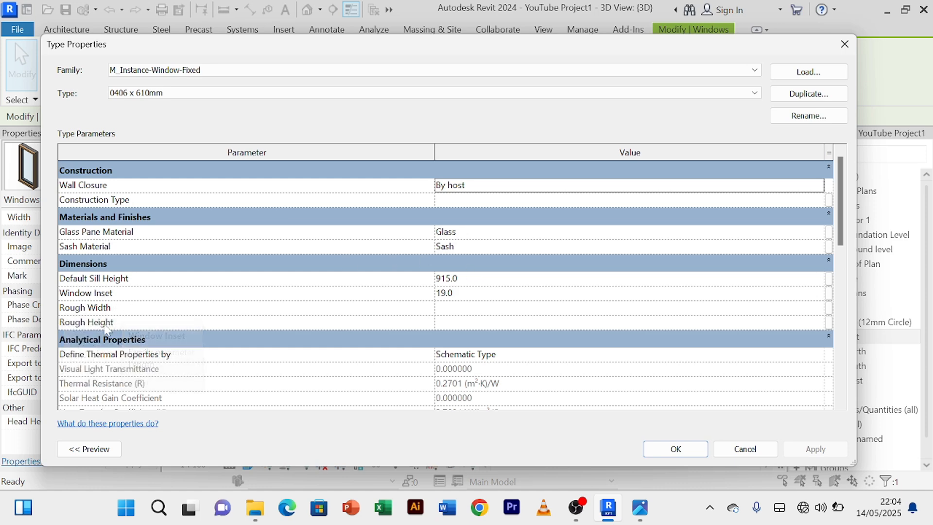
# Step: Check the fixed window's Rough Height options and remaining type parameters, and close the type properties without applying changes
pyautogui.click(452, 320)
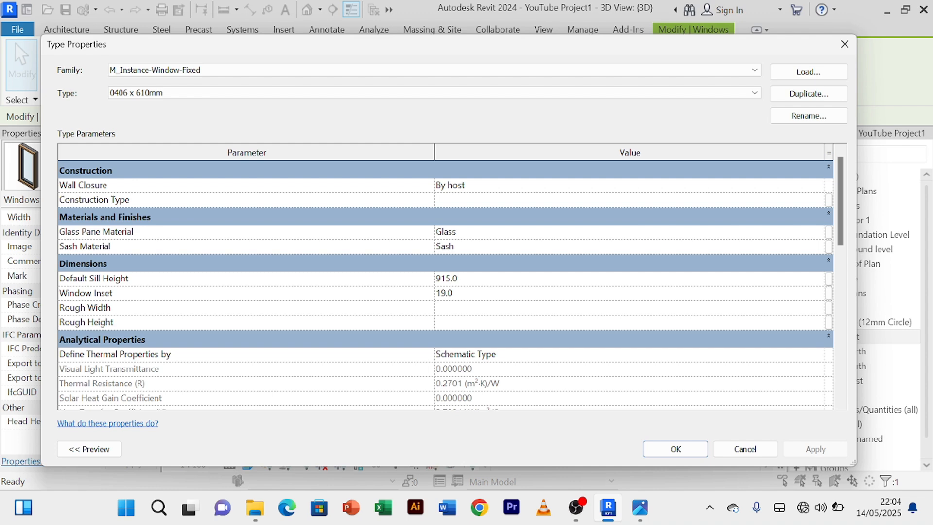
pyautogui.click(828, 322)
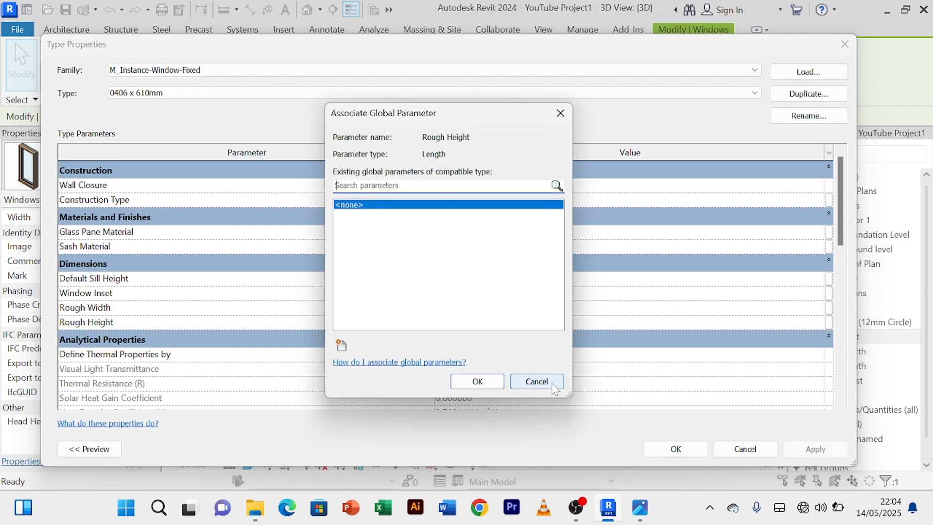
pyautogui.click(537, 381)
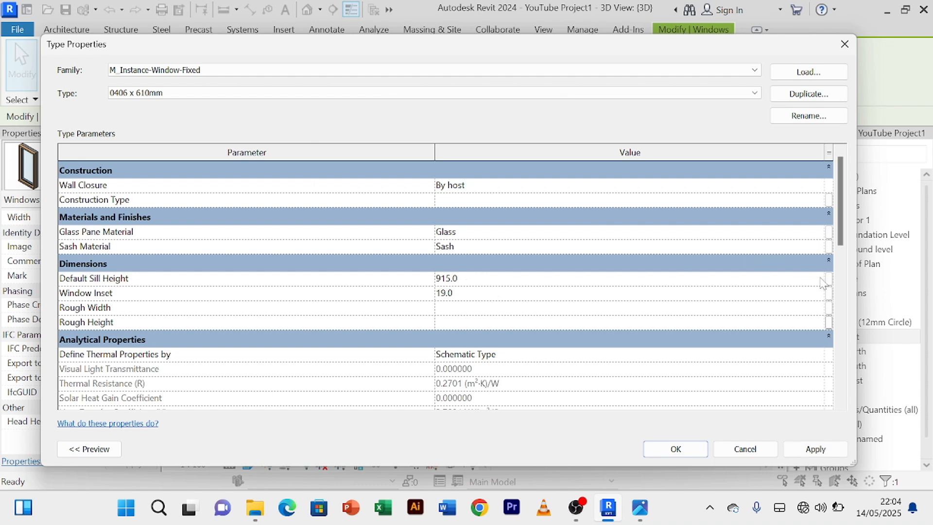
pyautogui.scroll(-3, 666, 327)
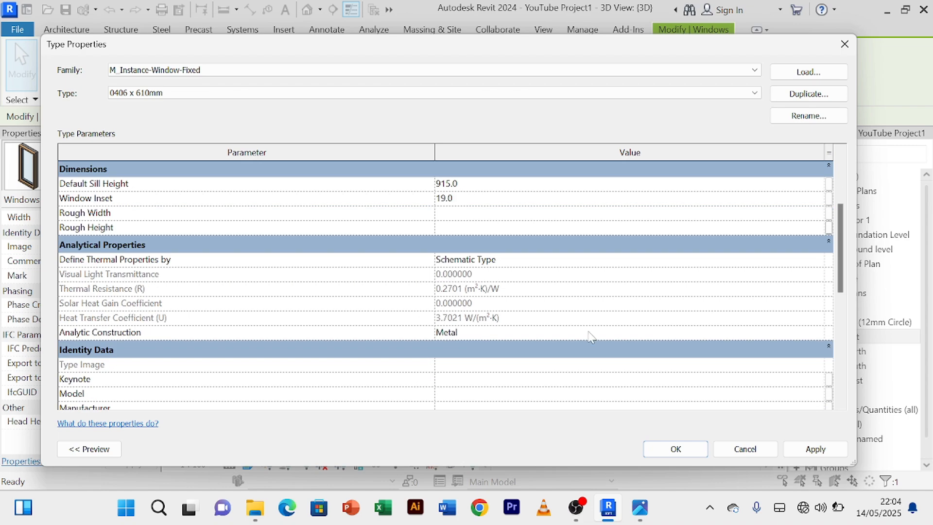
pyautogui.scroll(-9, 590, 335)
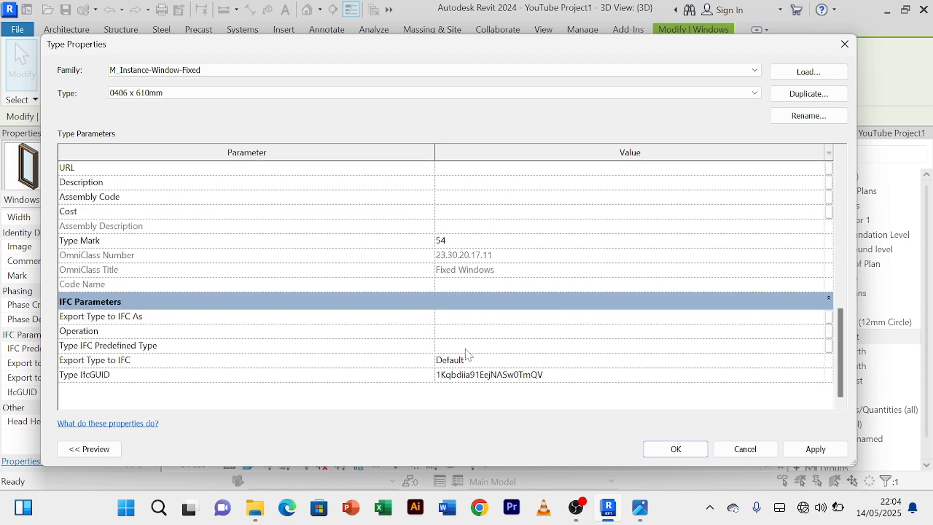
pyautogui.click(745, 448)
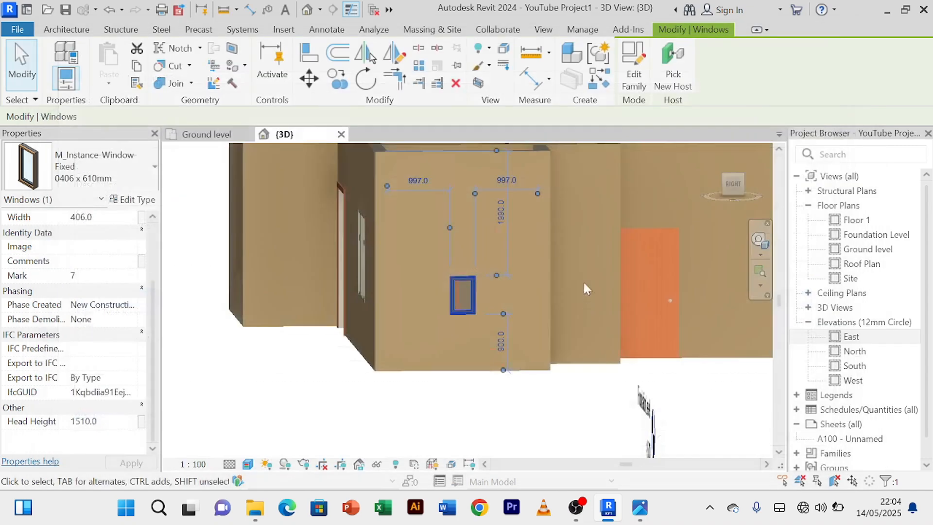
# Step: Inspect the frame extrusions of the M_Instance-Window-Fixed family in the Family Editor and close it without saving
pyautogui.click(640, 86)
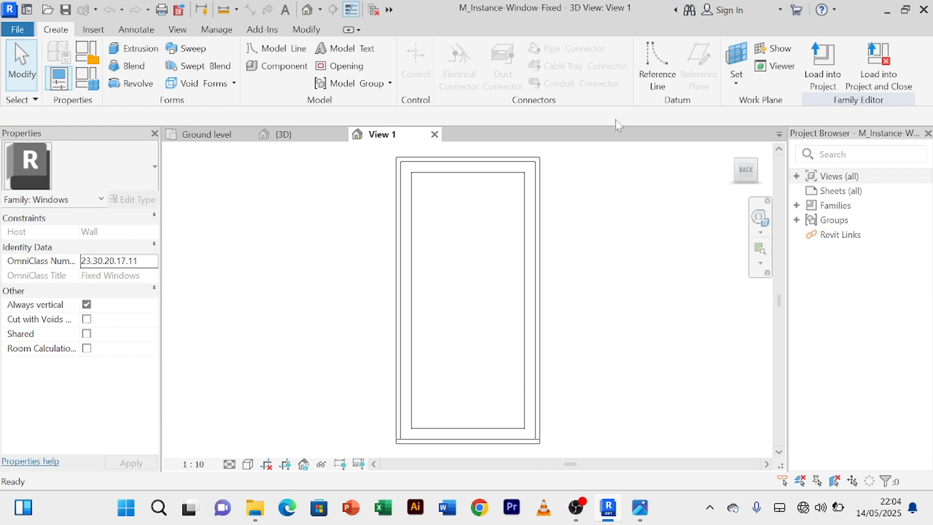
pyautogui.click(516, 165)
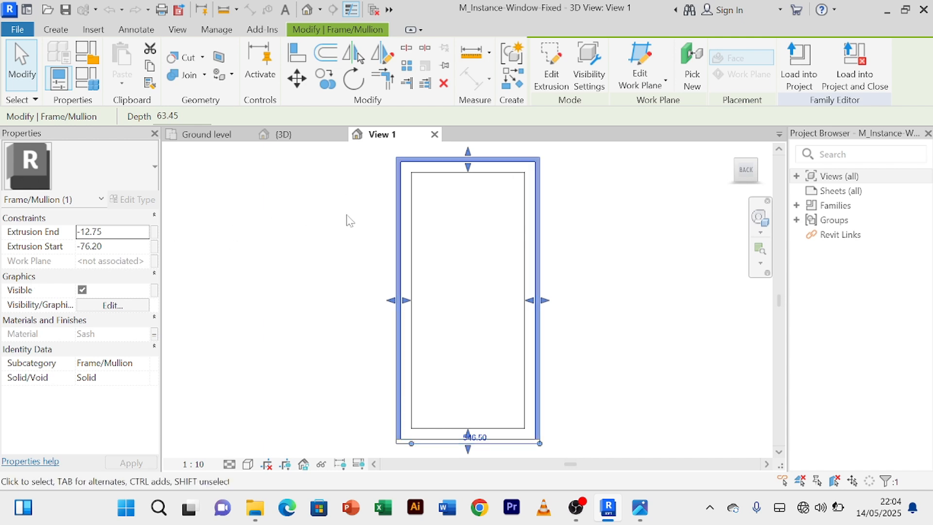
pyautogui.scroll(-2, 360, 229)
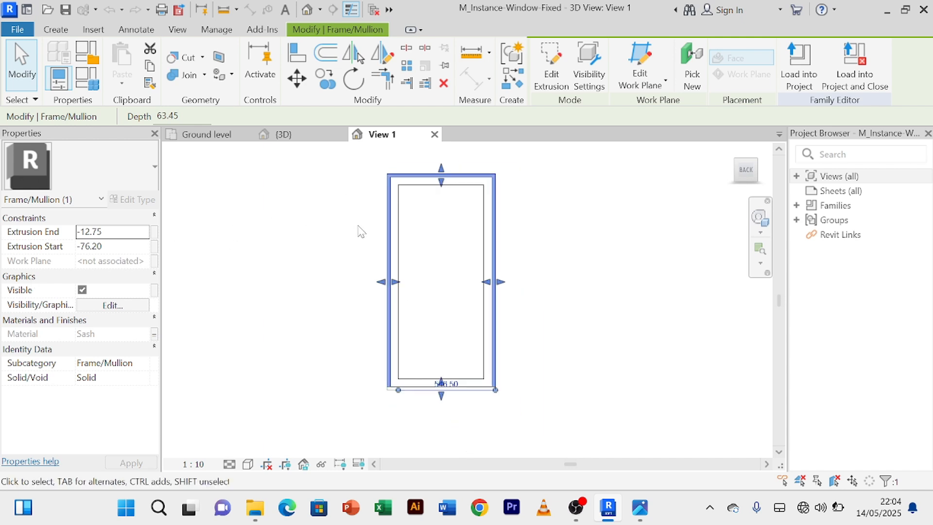
pyautogui.click(484, 227)
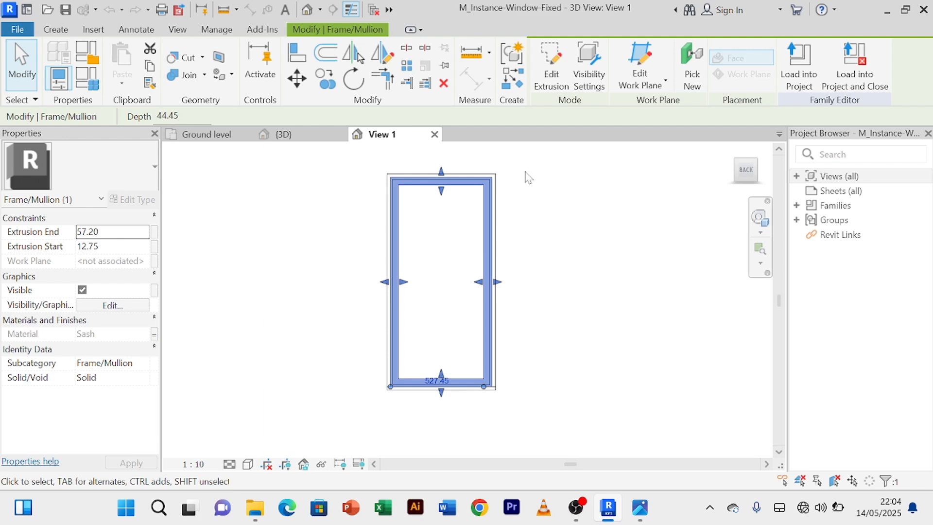
pyautogui.click(435, 135)
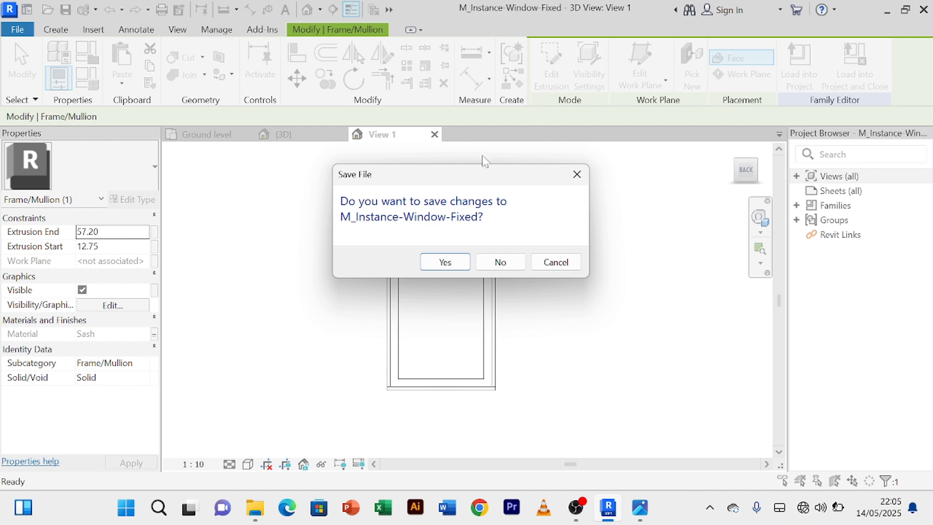
pyautogui.click(500, 263)
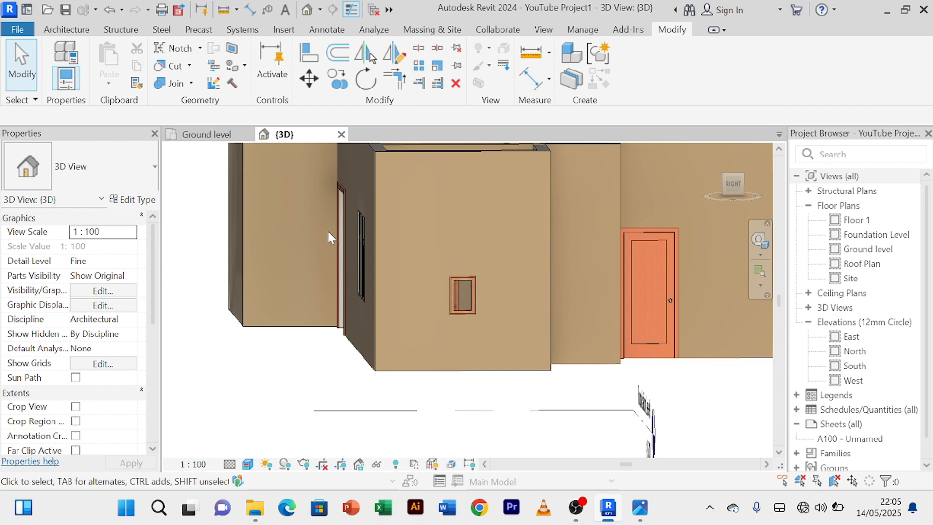
# Step: Examine the small fixed window's size and position on the side wall in relation to the neighbouring door
pyautogui.scroll(6, 463, 252)
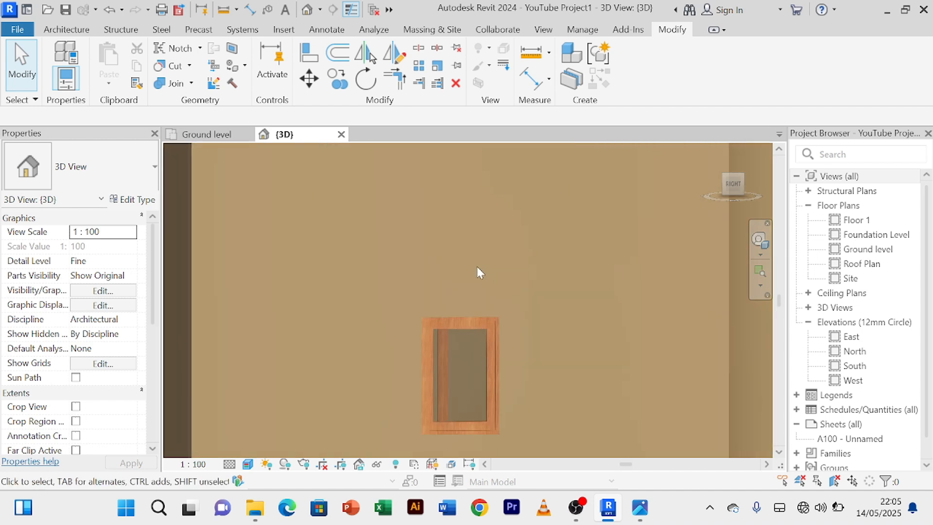
pyautogui.scroll(-3, 477, 267)
pyautogui.moveTo(477, 267); pyautogui.dragTo(328, 270, button='middle')
pyautogui.scroll(3, 510, 266)
pyautogui.scroll(-3, 510, 267)
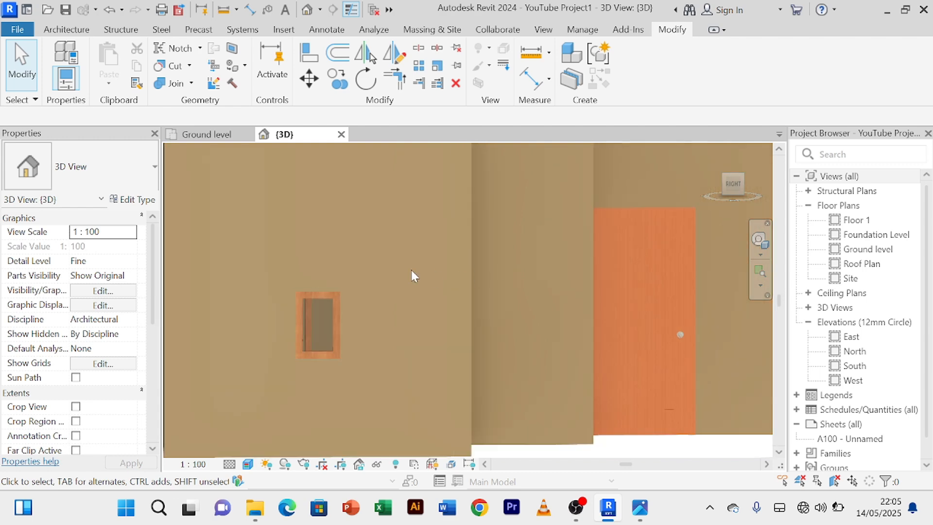
pyautogui.moveTo(419, 269); pyautogui.dragTo(491, 227, button='middle')
pyautogui.scroll(2, 401, 261)
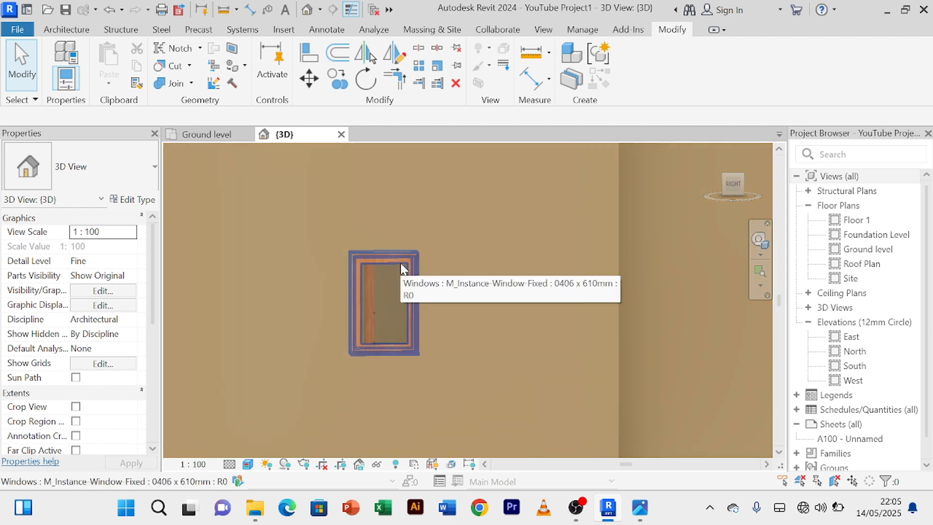
pyautogui.scroll(-3, 400, 263)
pyautogui.scroll(-2, 421, 254)
pyautogui.moveTo(422, 253); pyautogui.dragTo(404, 302, button='middle')
pyautogui.scroll(2, 404, 301)
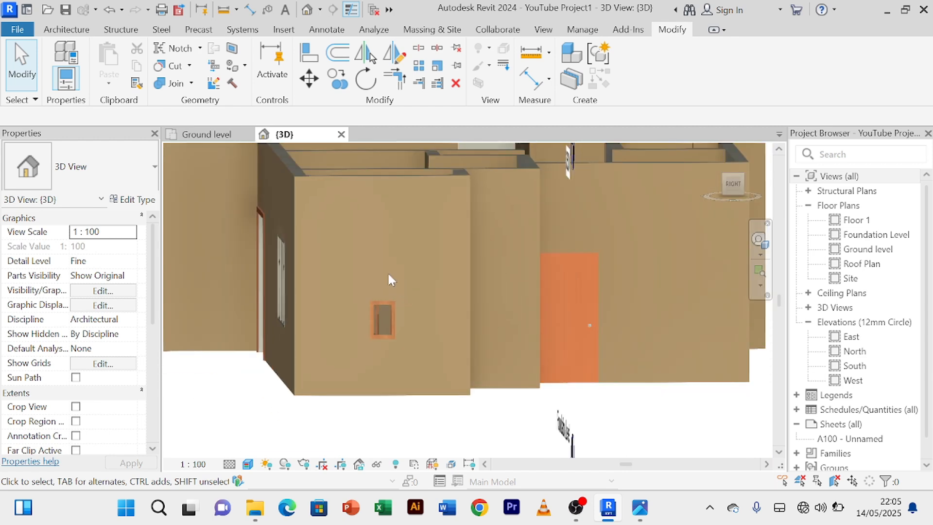
pyautogui.scroll(-2, 384, 273)
pyautogui.scroll(2, 384, 274)
pyautogui.scroll(-2, 384, 274)
# Step: Change the small fixed window between the two casement windows on the ground level plan to the Windows_Sgl_Plain 1360x910mm type
pyautogui.click(218, 139)
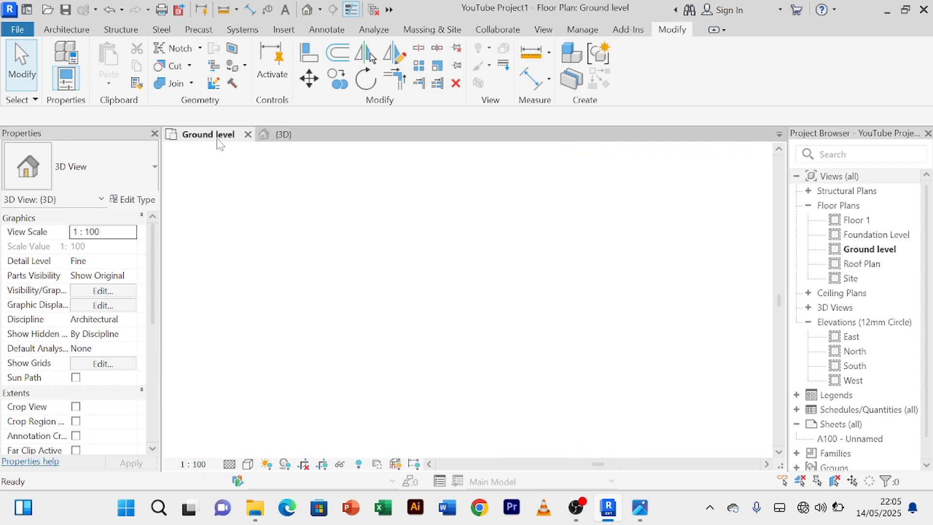
pyautogui.scroll(1, 492, 267)
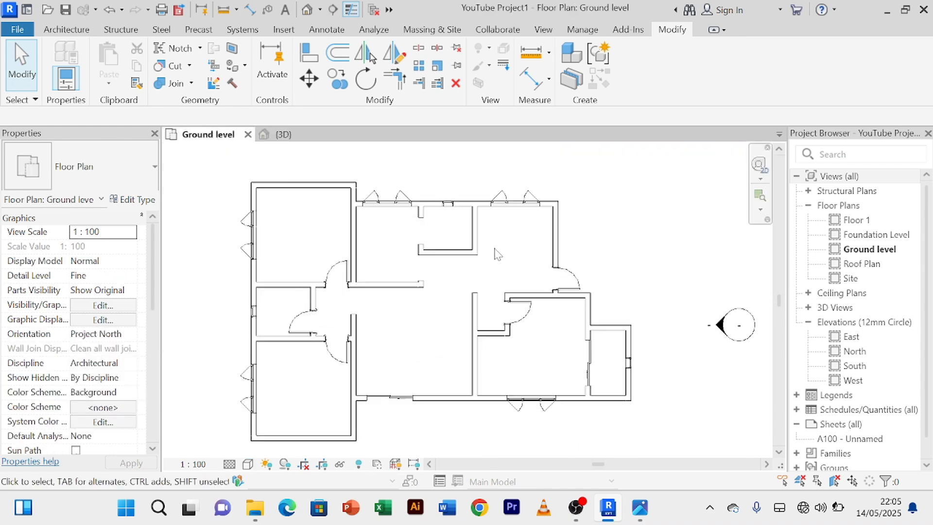
pyautogui.click(448, 204)
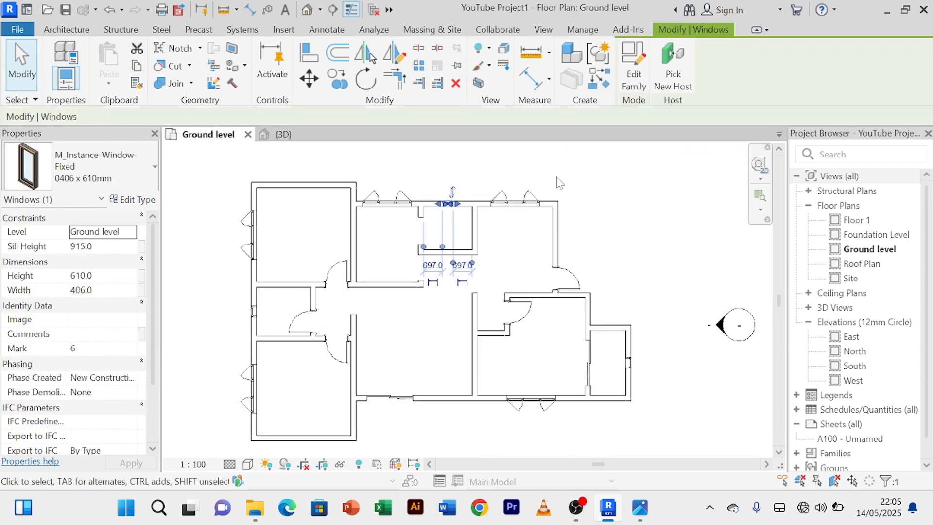
pyautogui.click(540, 179)
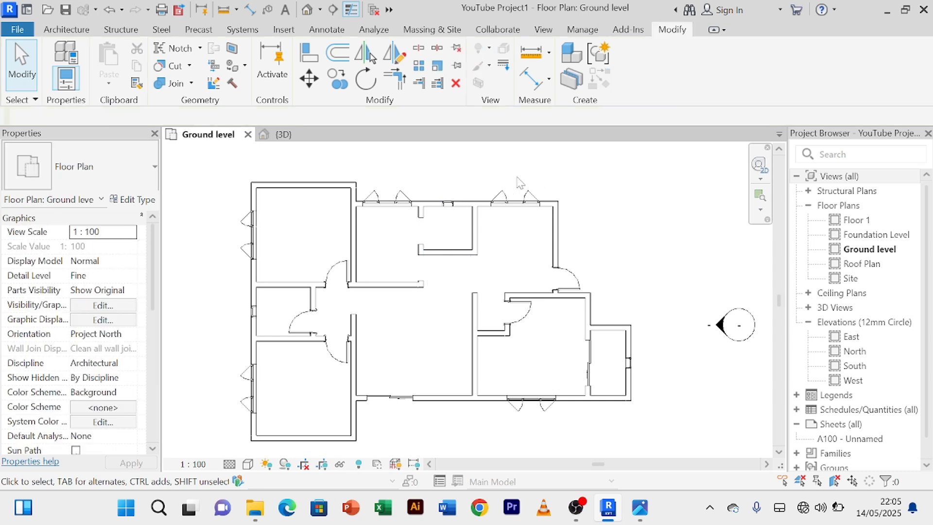
pyautogui.click(448, 203)
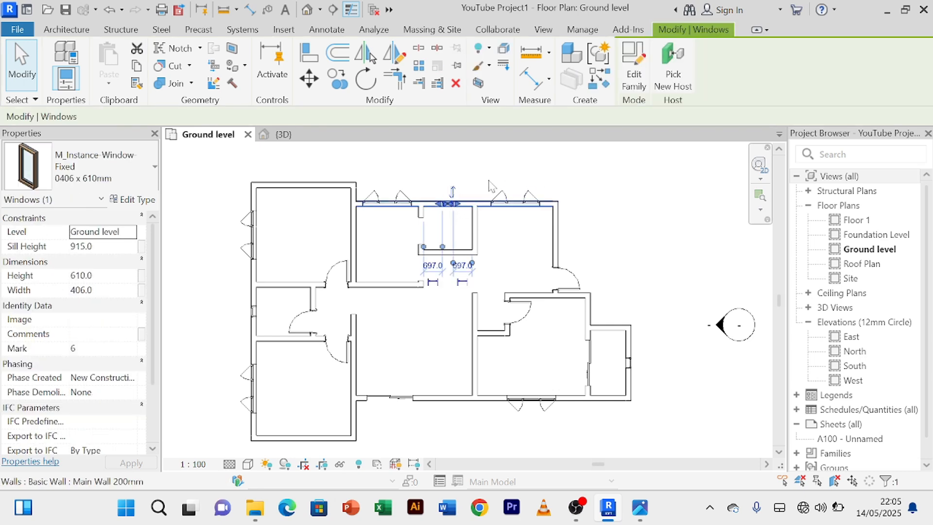
pyautogui.click(153, 178)
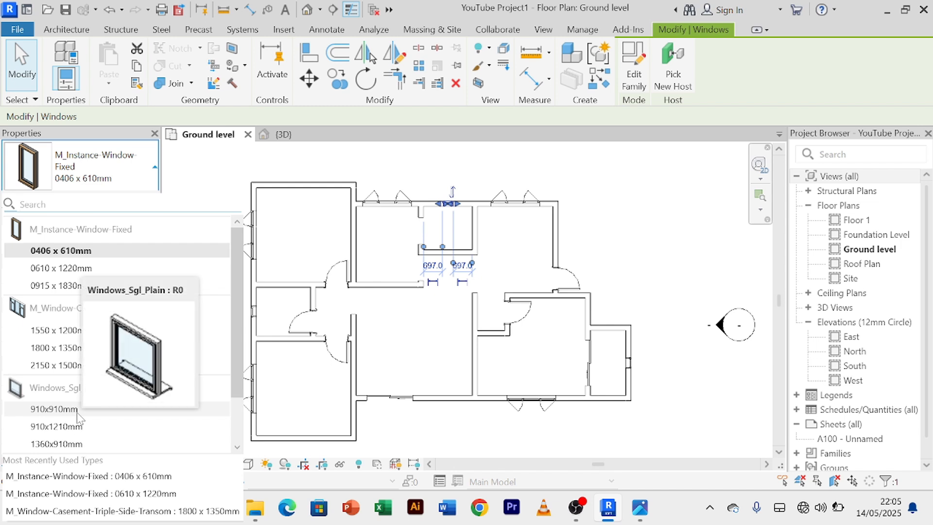
pyautogui.click(75, 445)
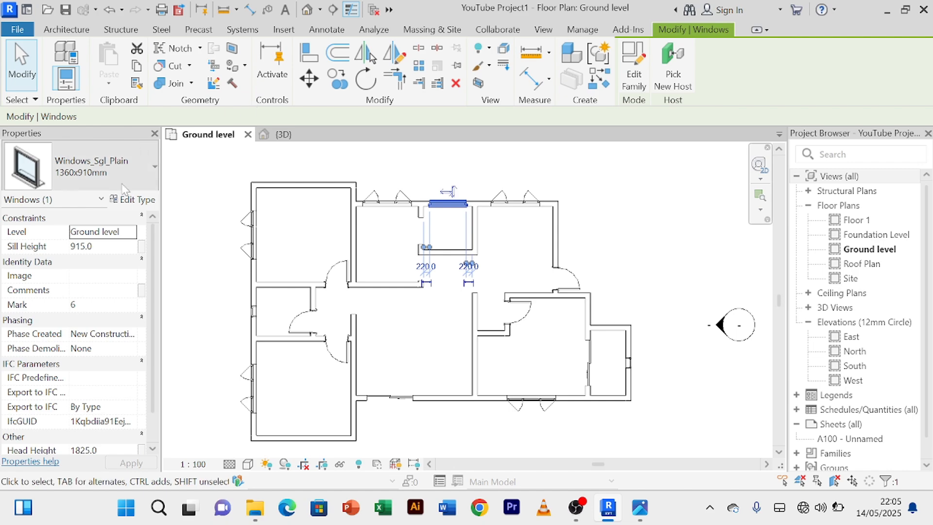
# Step: Check the dimension parameters of the Windows_Sgl_Plain 1360x910mm type and close its type properties without changes
pyautogui.click(131, 199)
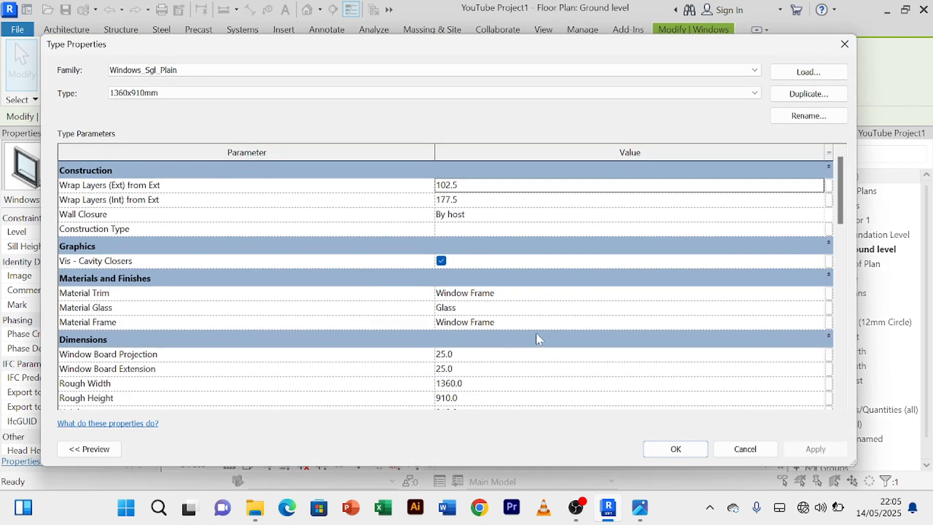
pyautogui.scroll(-5, 535, 333)
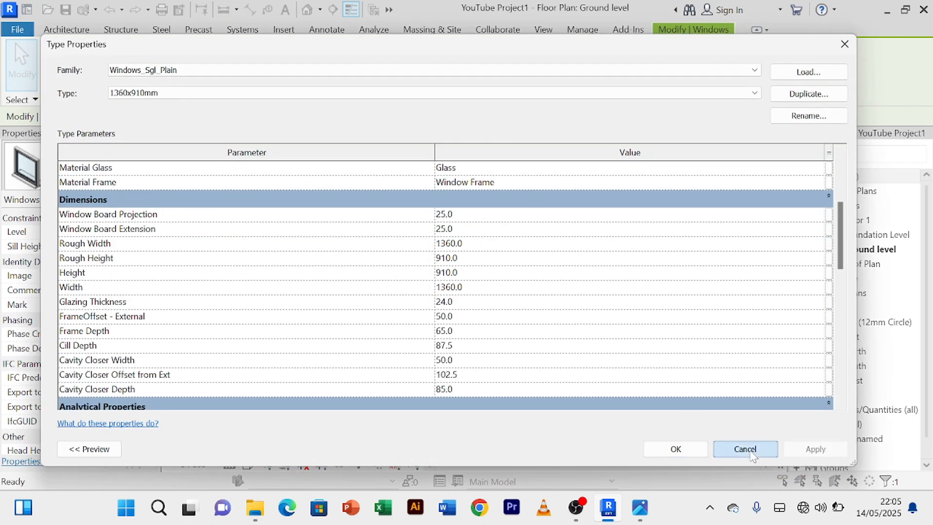
pyautogui.click(746, 449)
pyautogui.click(490, 177)
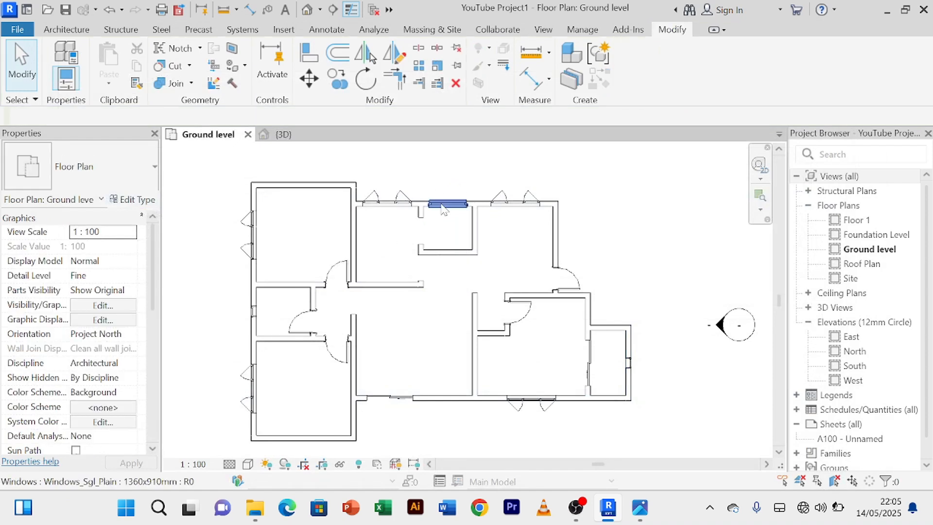
# Step: Set the sill height of the single plain window between the casement windows on the back wall to 900 in 3D
pyautogui.click(443, 209)
pyautogui.click(292, 134)
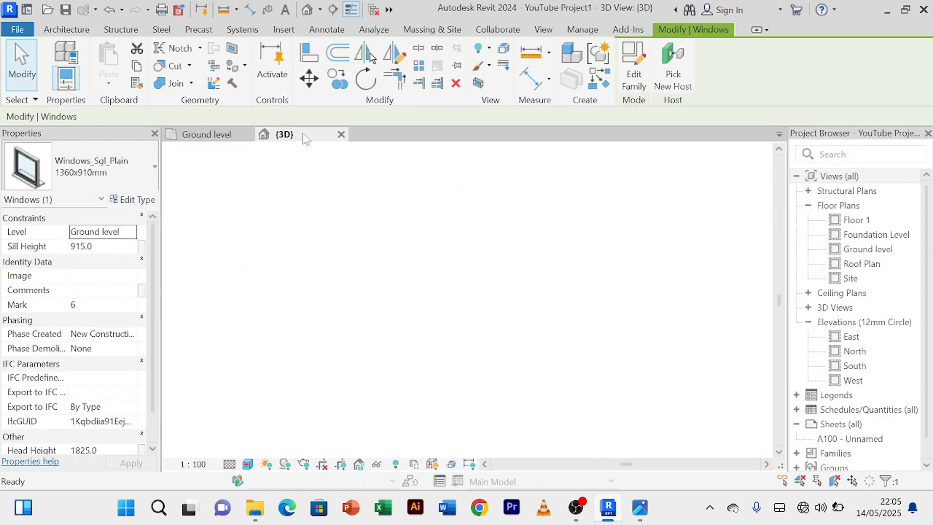
pyautogui.scroll(-1, 407, 343)
pyautogui.scroll(2, 402, 331)
pyautogui.scroll(-5, 401, 328)
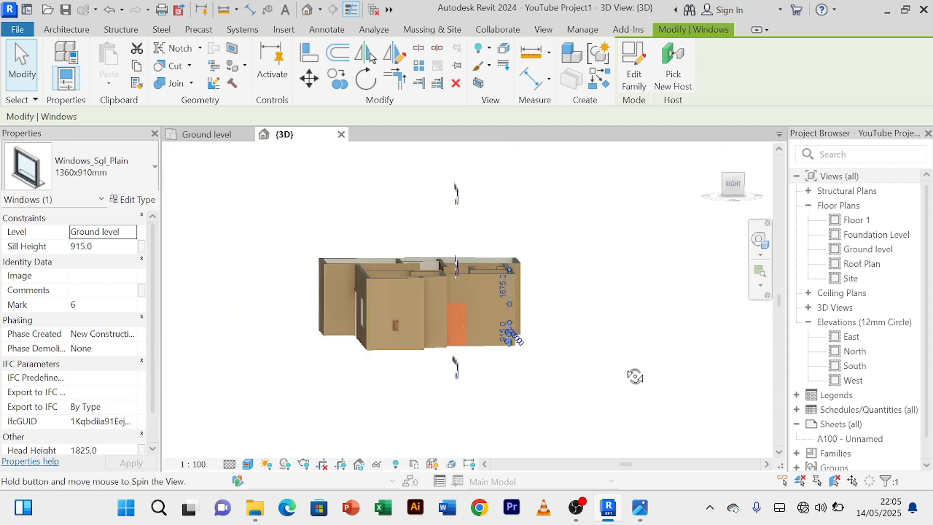
pyautogui.keyDown('shift'); pyautogui.moveTo(625, 370); pyautogui.dragTo(500, 392, button='middle'); pyautogui.keyUp('shift')
pyautogui.scroll(5, 523, 313)
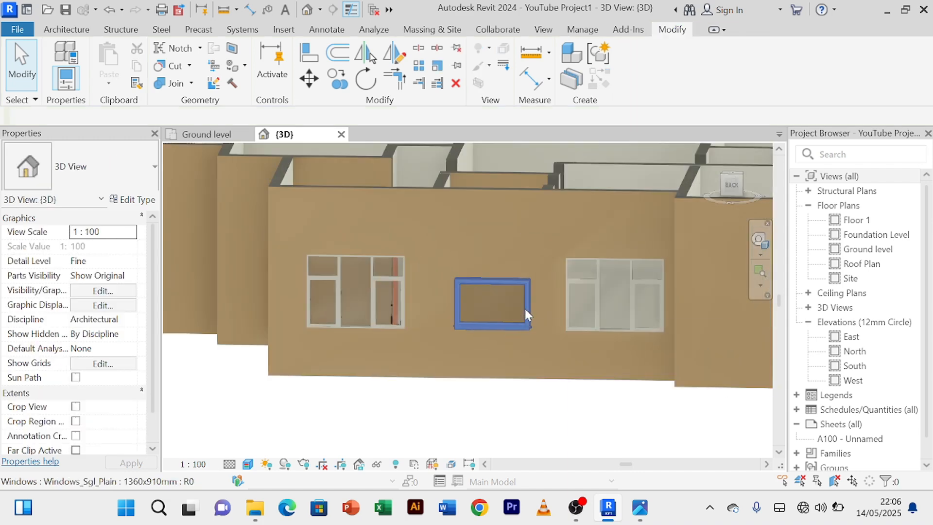
pyautogui.scroll(4, 527, 311)
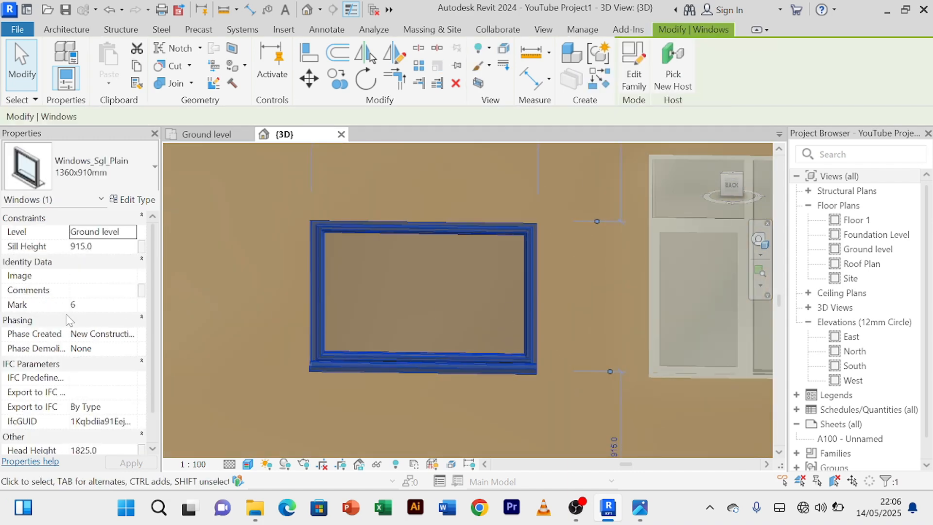
pyautogui.scroll(-4, 498, 282)
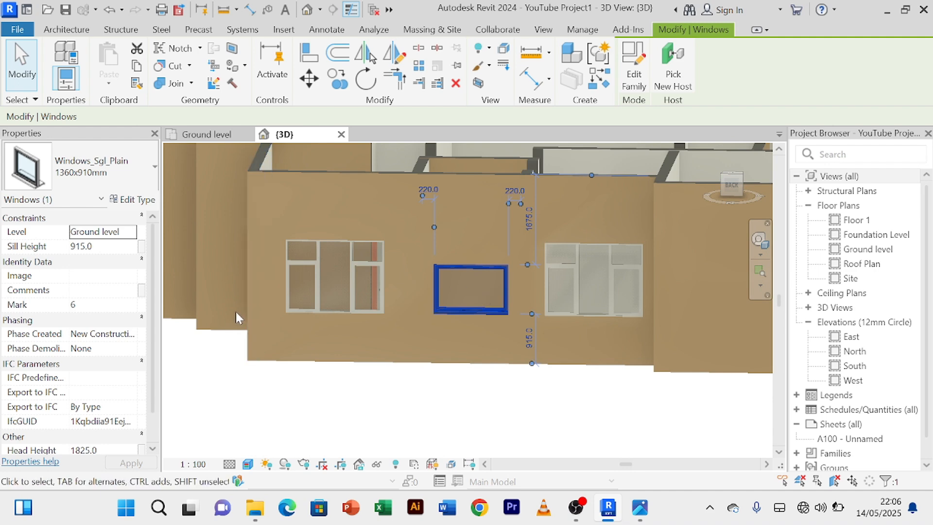
pyautogui.scroll(2, 464, 303)
pyautogui.scroll(-1, 92, 373)
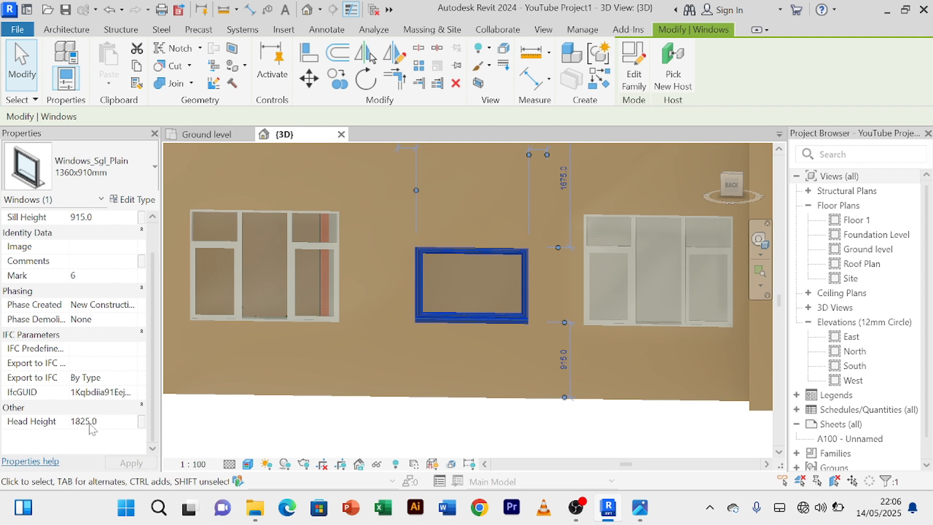
pyautogui.click(104, 217)
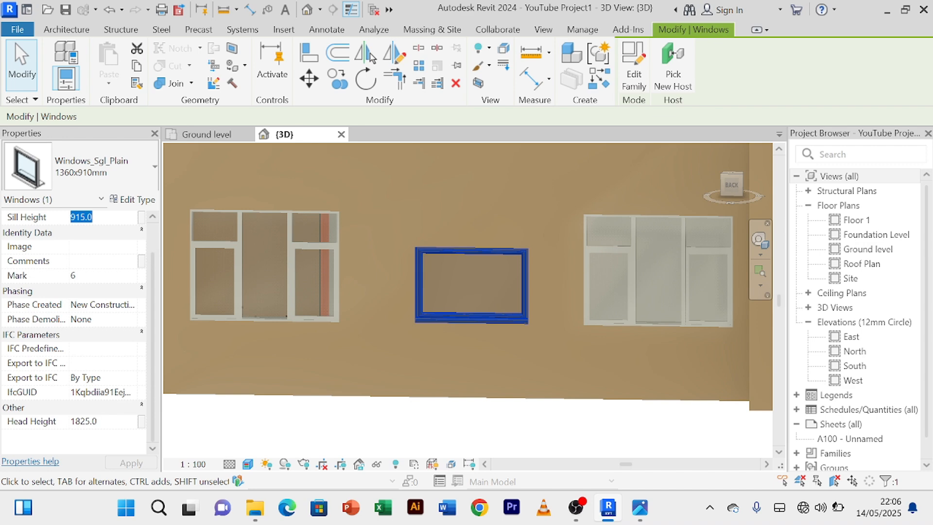
pyautogui.write('900')
pyautogui.press('Return')
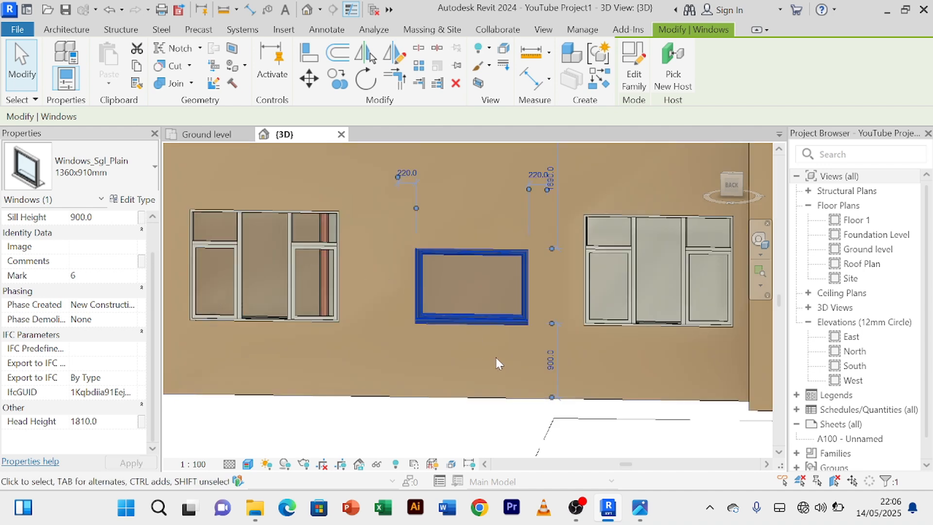
pyautogui.press('Escape')
# Step: Set the Height type parameter of the single plain window to 1340 and apply it
pyautogui.click(505, 329)
pyautogui.click(144, 203)
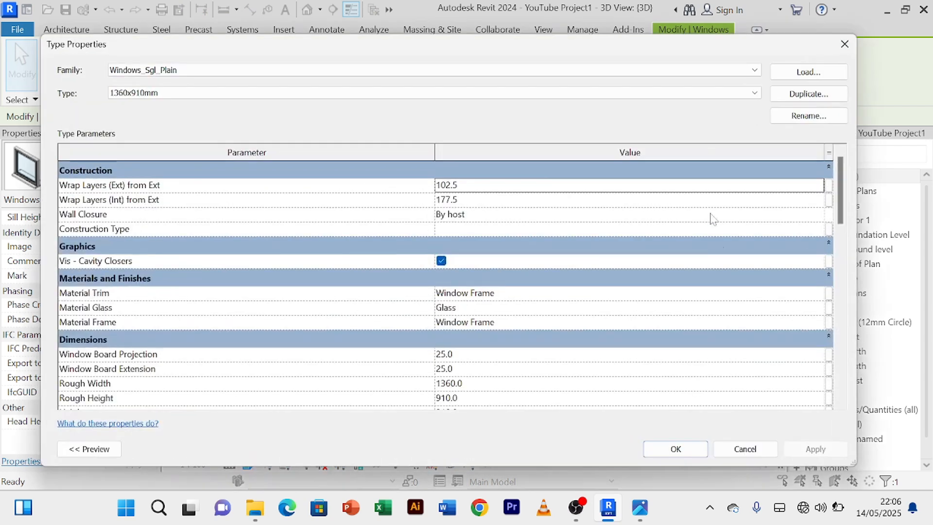
pyautogui.scroll(-1, 523, 360)
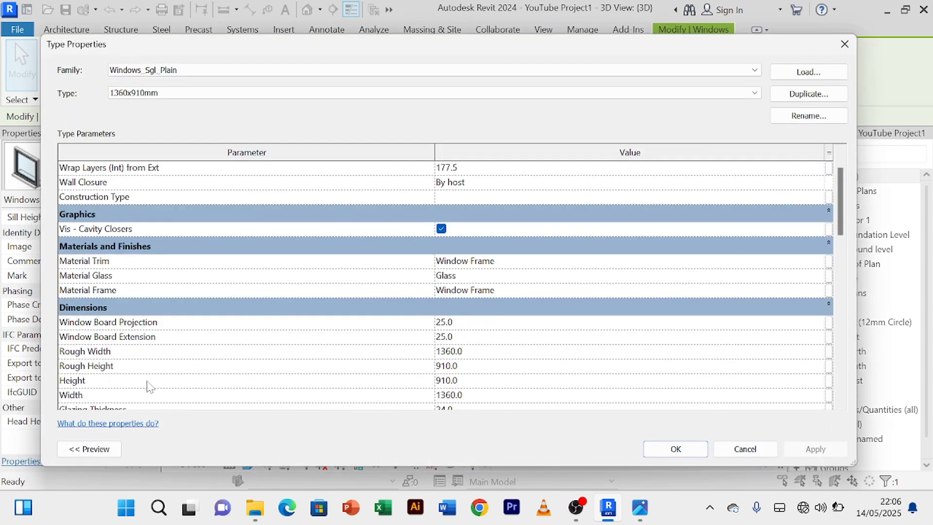
pyautogui.scroll(-1, 461, 381)
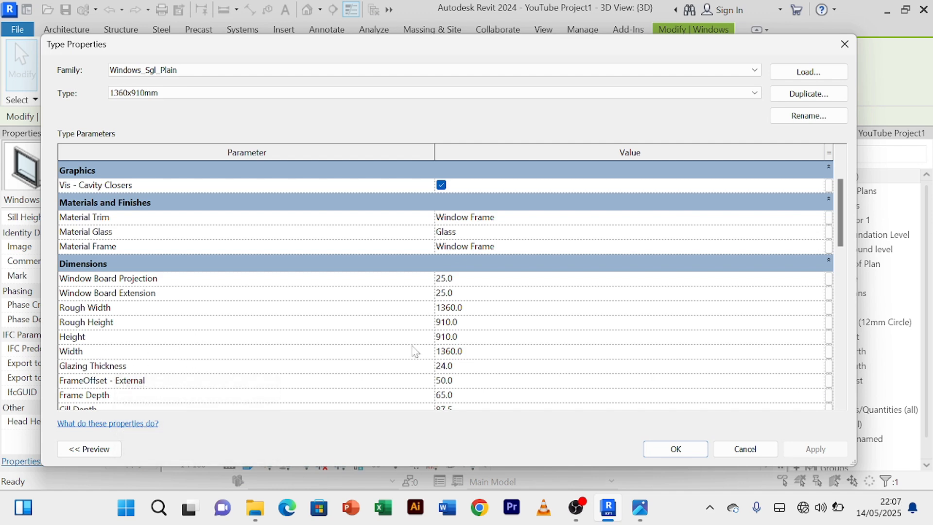
pyautogui.click(465, 339)
pyautogui.write('1340')
pyautogui.click(797, 450)
pyautogui.click(676, 449)
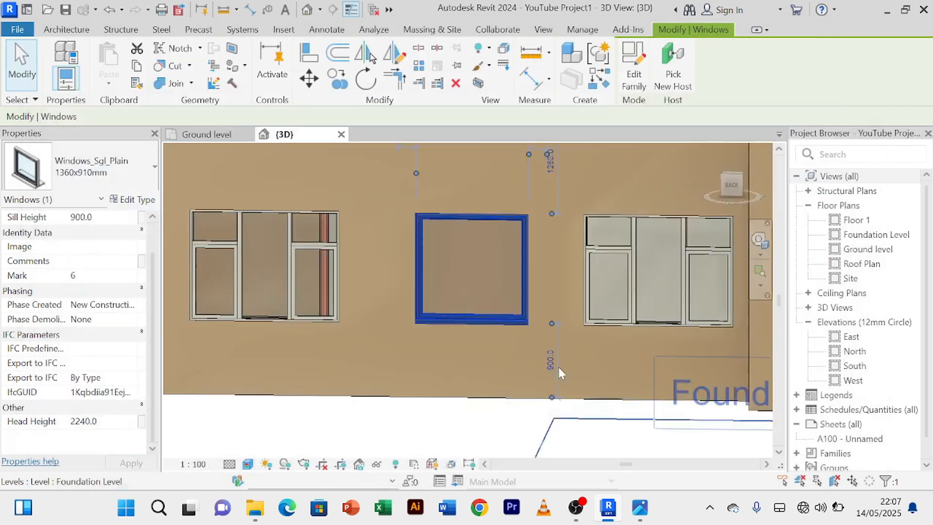
pyautogui.press('Escape')
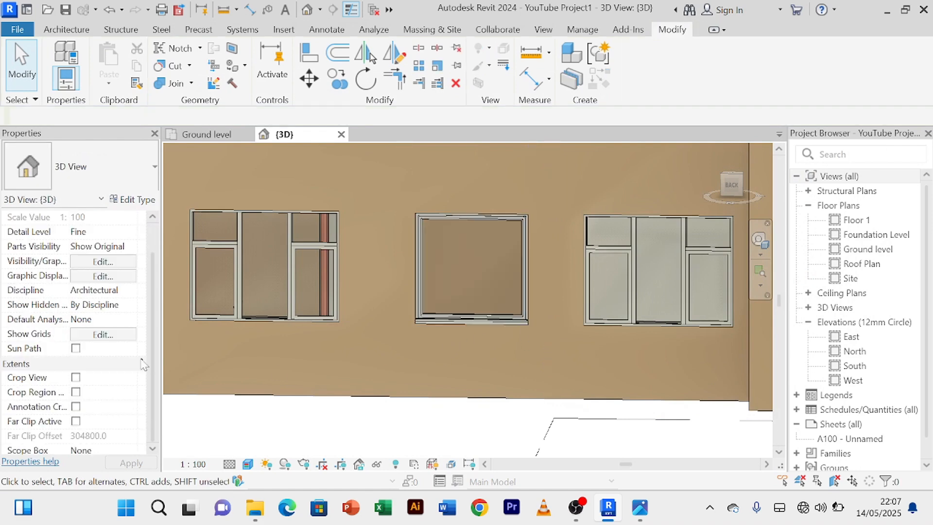
# Step: Compare the single plain window's sill and head heights with those of the neighbouring casement window
pyautogui.click(482, 325)
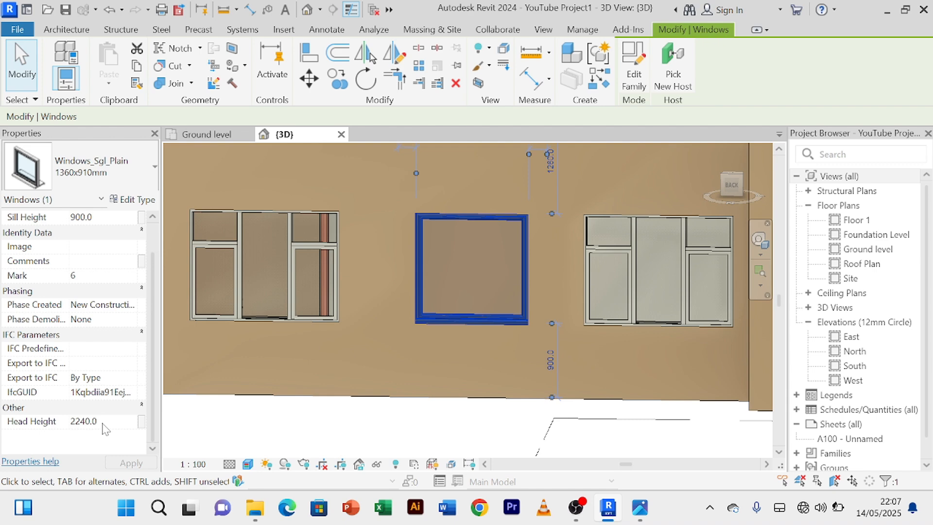
pyautogui.scroll(2, 464, 223)
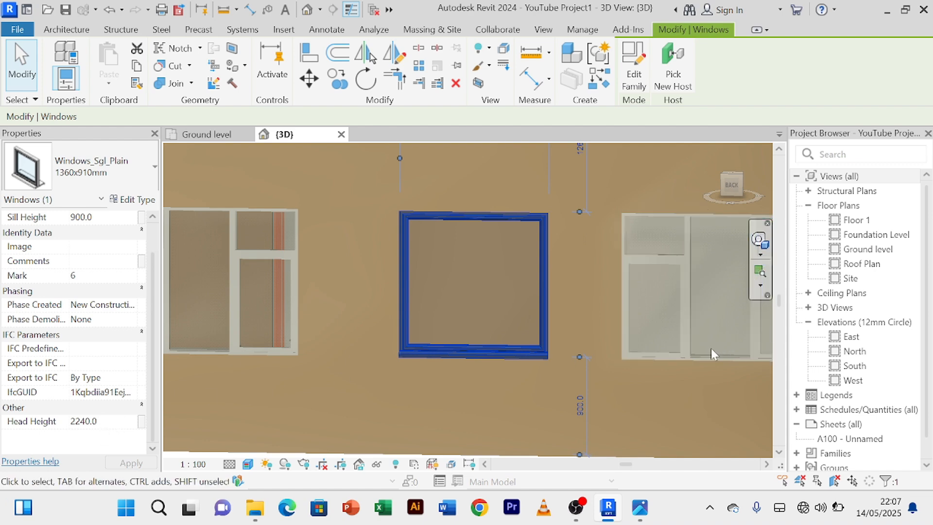
pyautogui.click(686, 335)
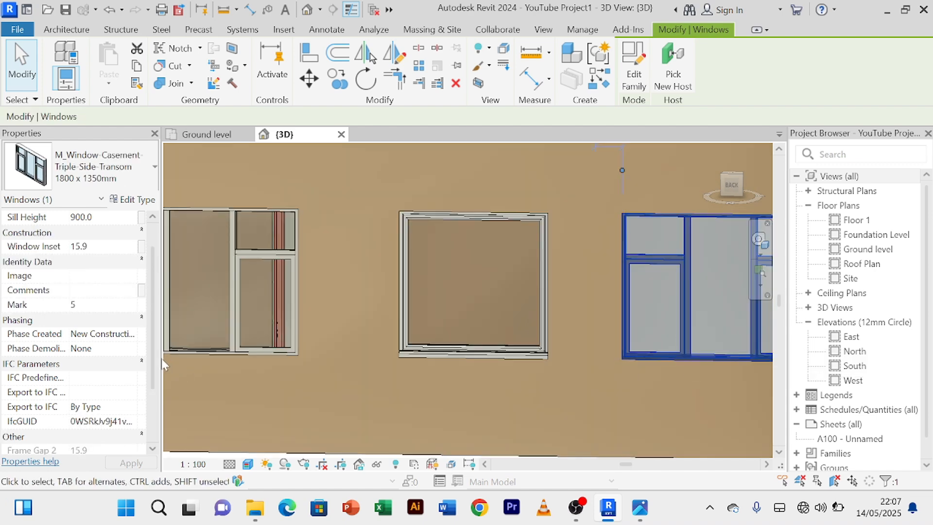
# Step: Set the Height type parameter of the single plain window to 1350
pyautogui.click(518, 354)
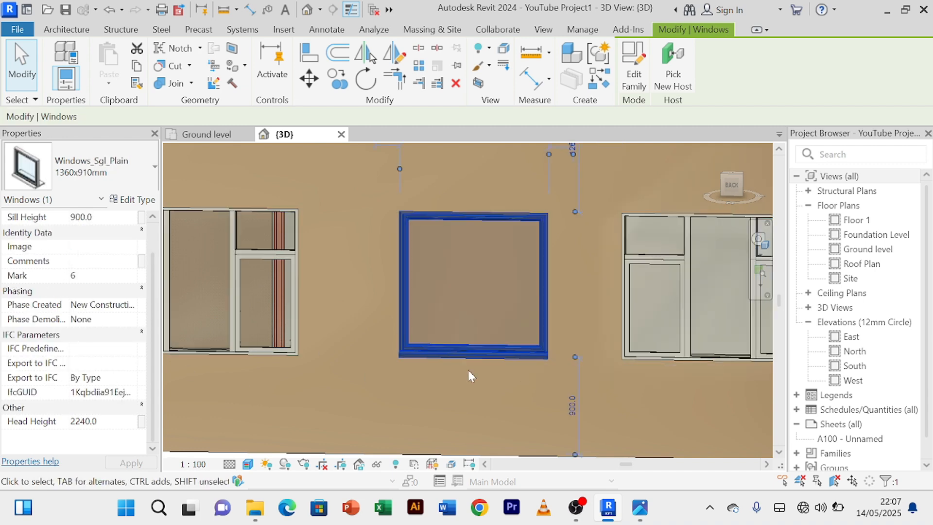
pyautogui.click(132, 199)
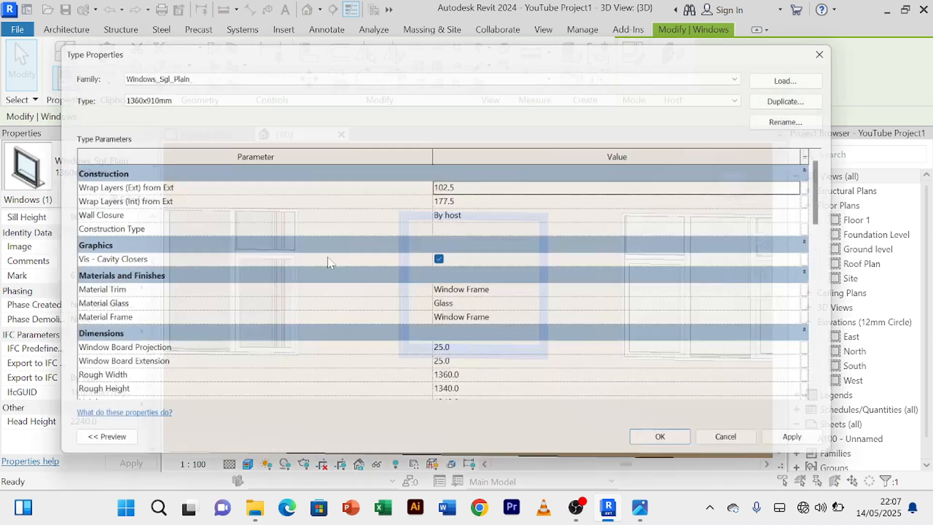
pyautogui.scroll(-1, 477, 382)
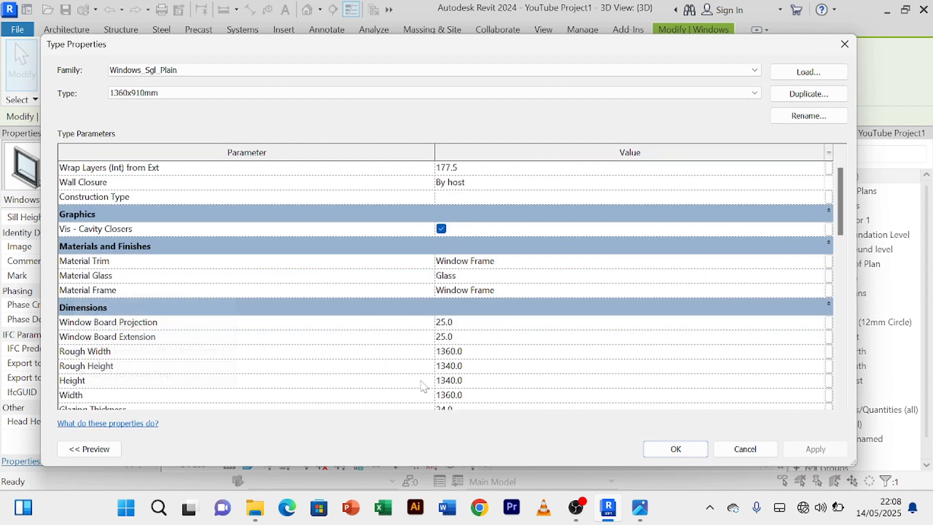
pyautogui.click(464, 381)
pyautogui.press('Home')
pyautogui.press('BackSpace')
pyautogui.write('5')
pyautogui.click(682, 448)
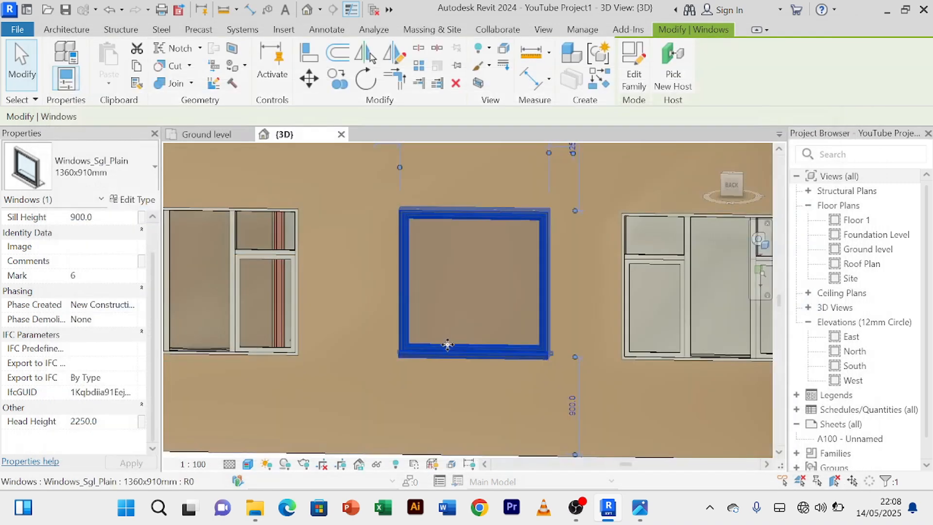
pyautogui.press('Escape')
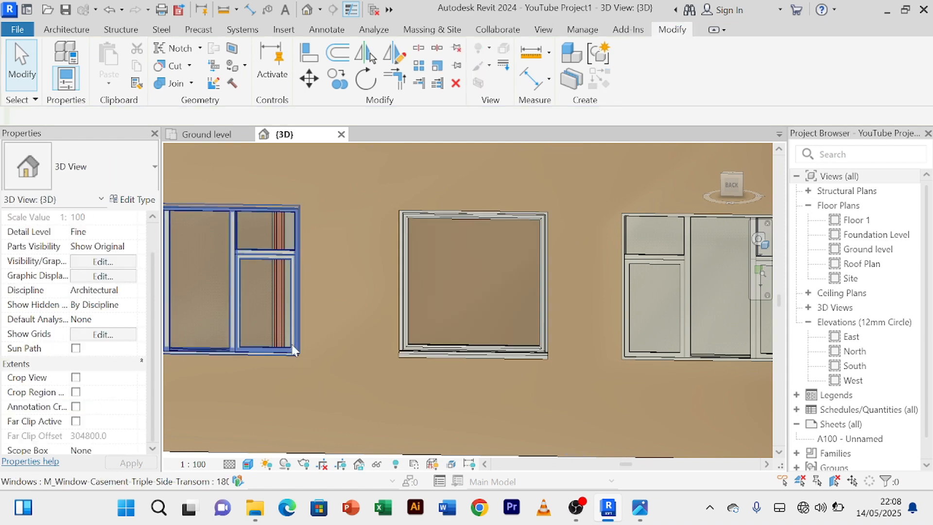
# Step: Compare the single plain window's properties and alignment with the casement windows on both sides of it
pyautogui.click(290, 342)
pyautogui.click(542, 314)
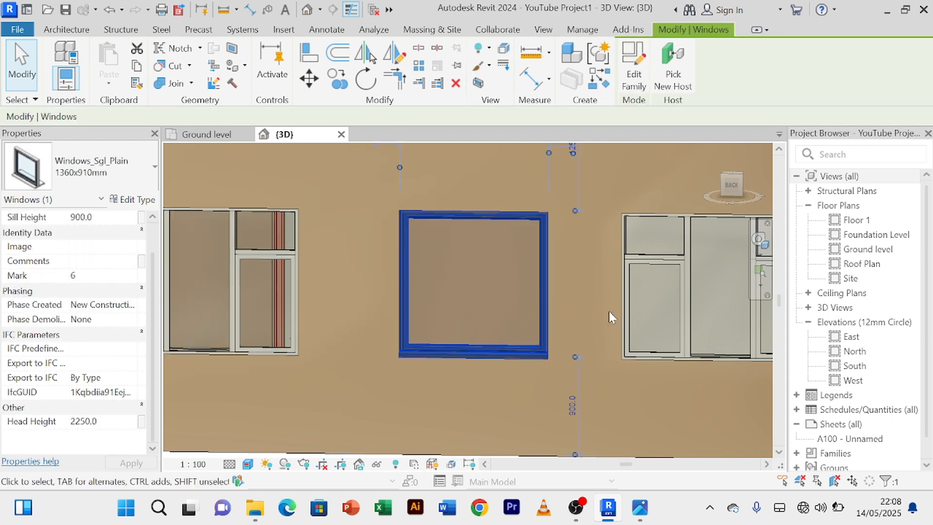
pyautogui.click(623, 308)
# Step: Set the Width type parameter of the single plain window between the two casement windows to 900
pyautogui.click(544, 305)
pyautogui.click(129, 199)
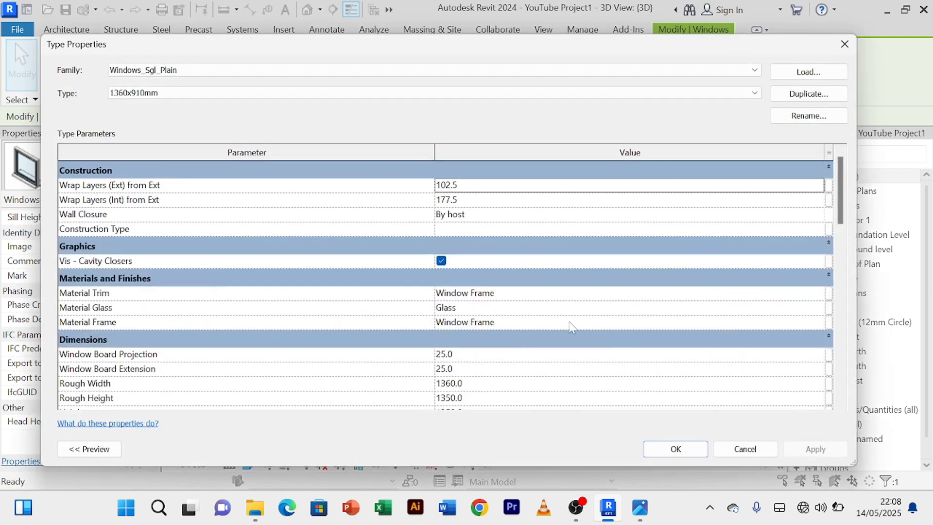
pyautogui.scroll(-1, 496, 377)
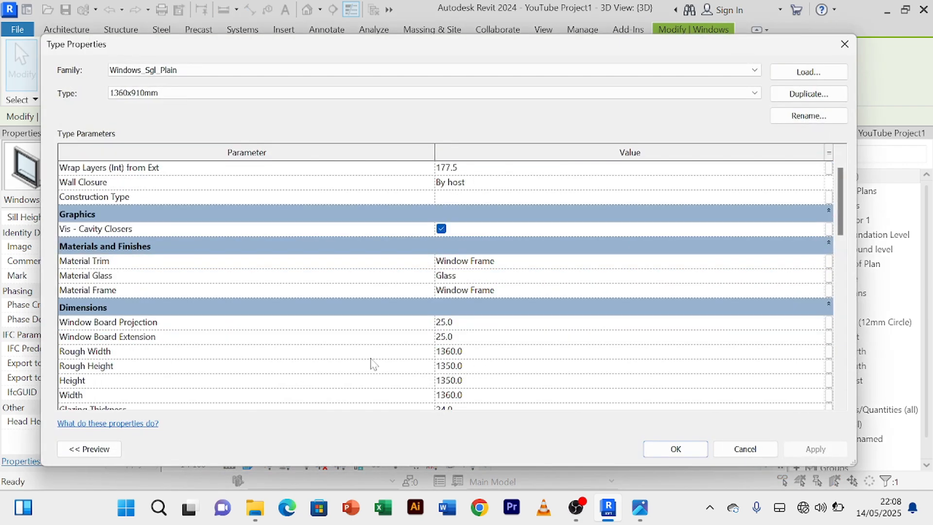
pyautogui.scroll(-1, 373, 363)
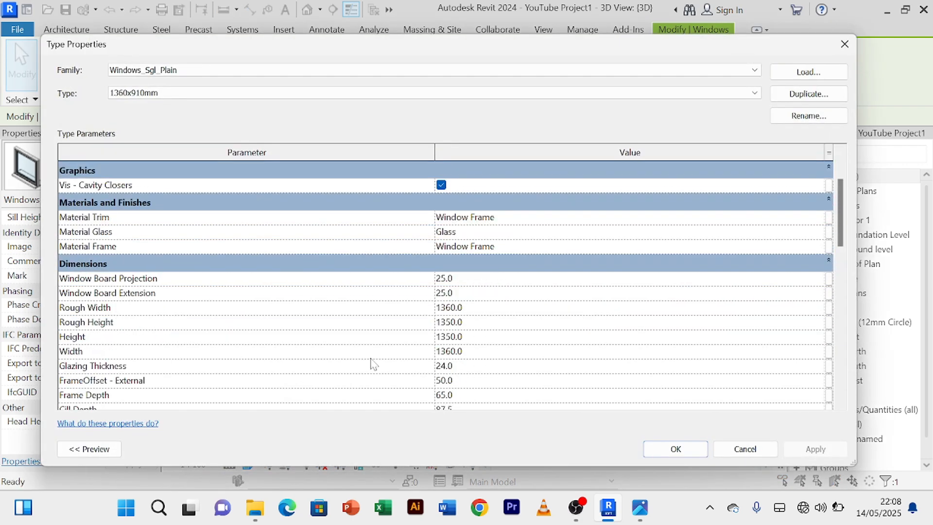
pyautogui.click(482, 354)
pyautogui.write('900')
pyautogui.click(810, 452)
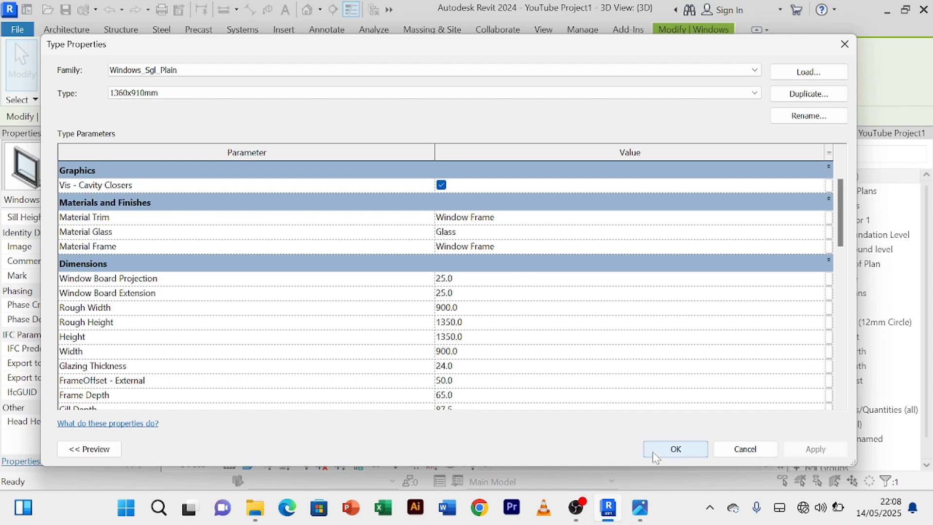
pyautogui.click(670, 450)
pyautogui.press('Escape')
# Step: Set the Width type parameter of the single plain window between the two casement windows to 800
pyautogui.scroll(-6, 466, 403)
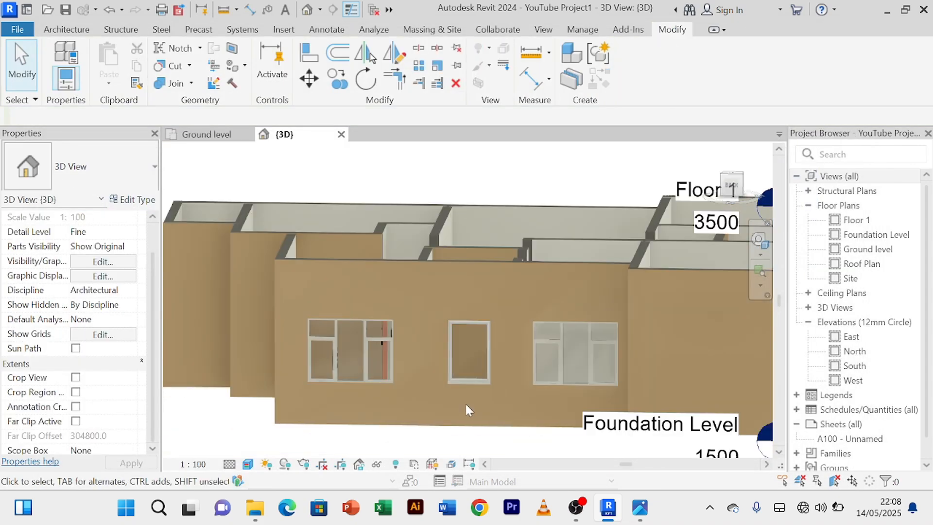
pyautogui.moveTo(465, 401); pyautogui.dragTo(512, 376, button='middle')
pyautogui.scroll(-2, 427, 408)
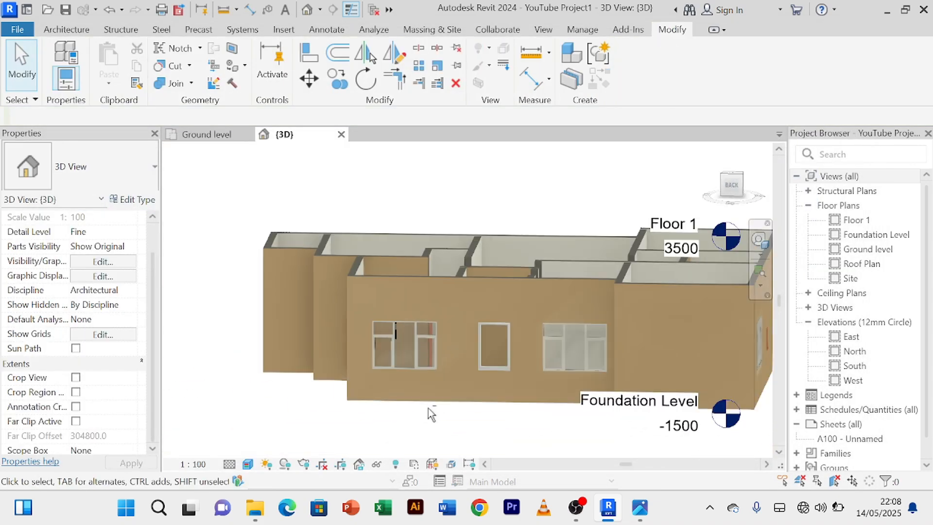
pyautogui.keyDown('shift'); pyautogui.moveTo(428, 410); pyautogui.dragTo(499, 374, button='middle'); pyautogui.keyUp('shift')
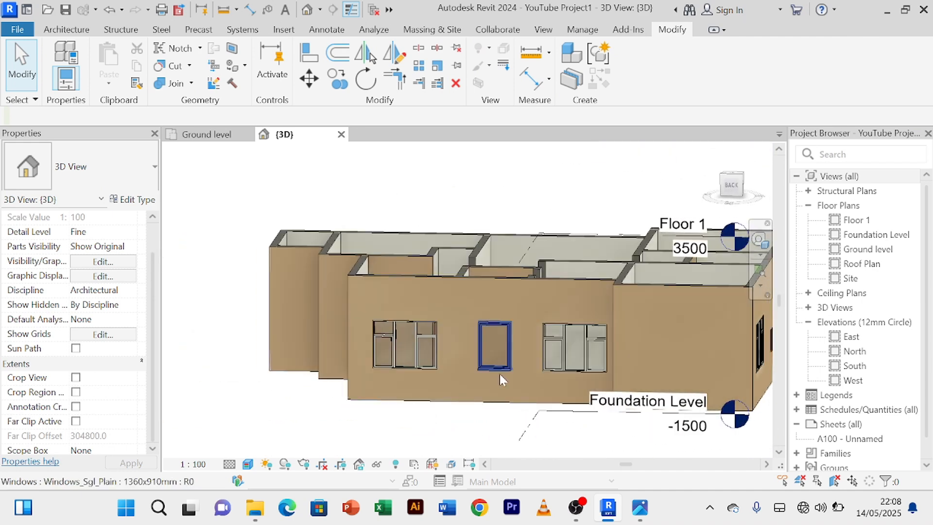
pyautogui.scroll(5, 501, 371)
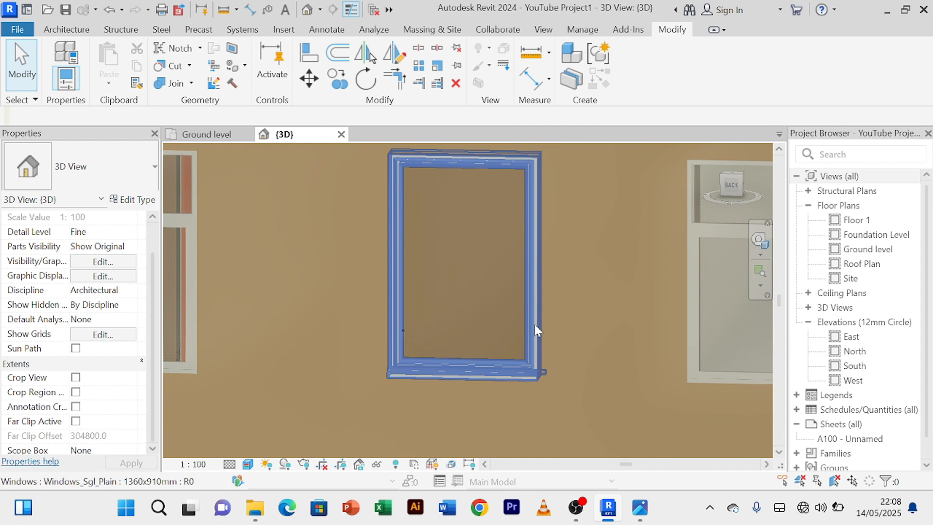
pyautogui.click(535, 325)
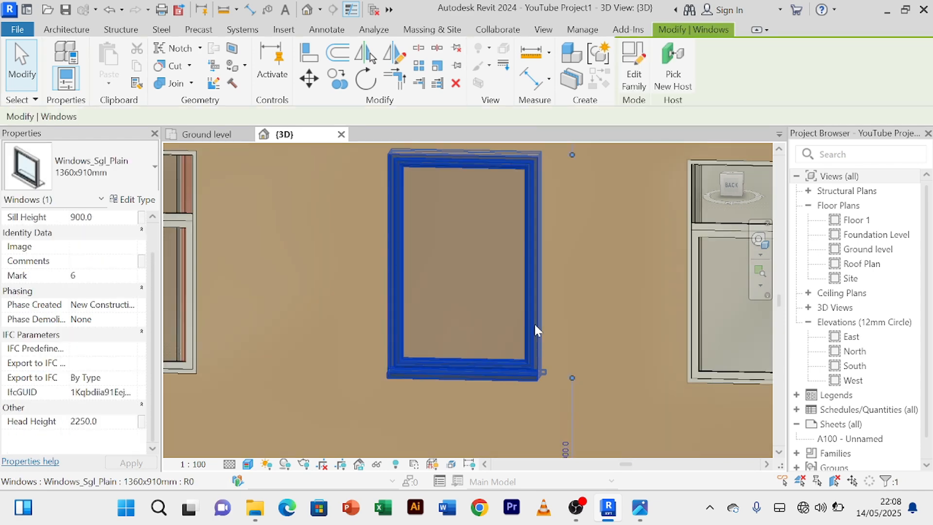
pyautogui.click(119, 200)
pyautogui.scroll(-2, 503, 321)
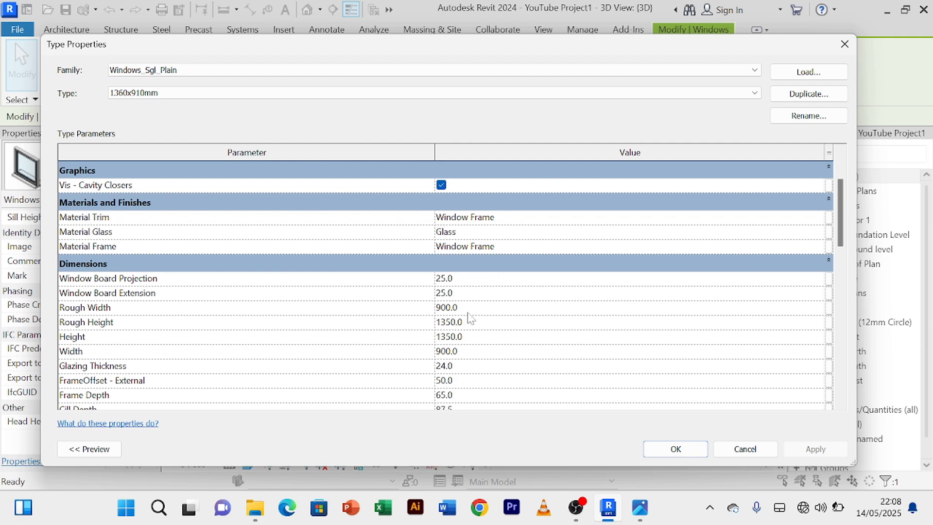
pyautogui.click(466, 353)
pyautogui.click(465, 353)
pyautogui.write('800')
pyautogui.click(783, 450)
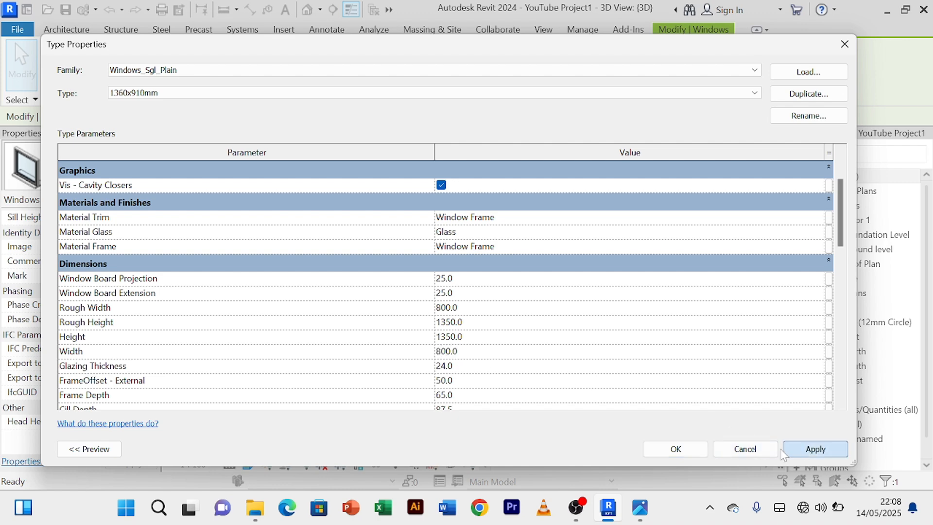
pyautogui.scroll(-3, 373, 352)
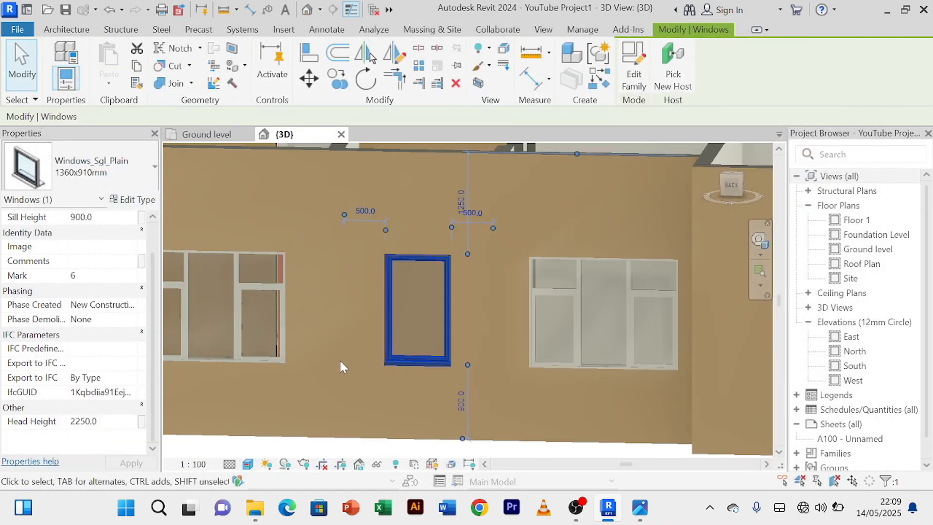
pyautogui.click(339, 359)
# Step: In the Ground level plan, delete the small fixed windows in the west wall and in the east wall of the small projecting room
pyautogui.scroll(-3, 340, 359)
pyautogui.moveTo(357, 369); pyautogui.dragTo(384, 431, button='middle')
pyautogui.scroll(-3, 346, 406)
pyautogui.click(214, 136)
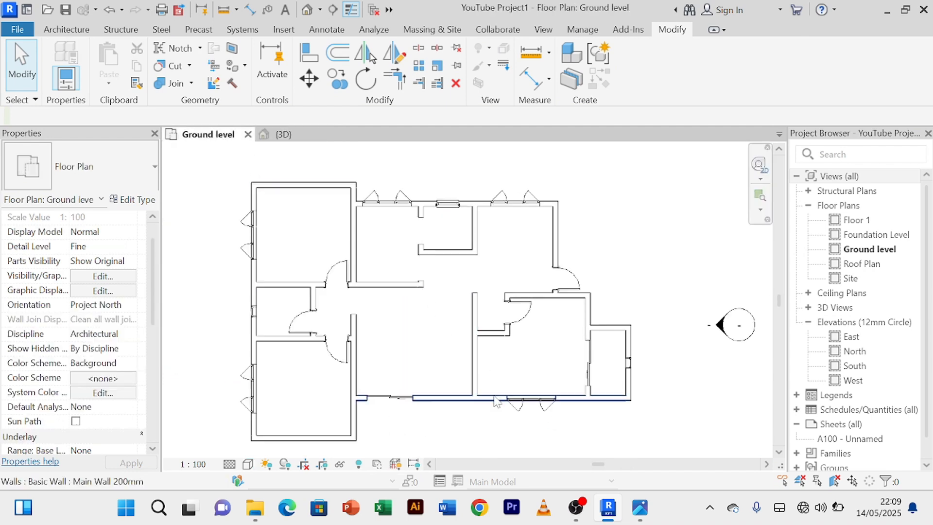
pyautogui.click(448, 204)
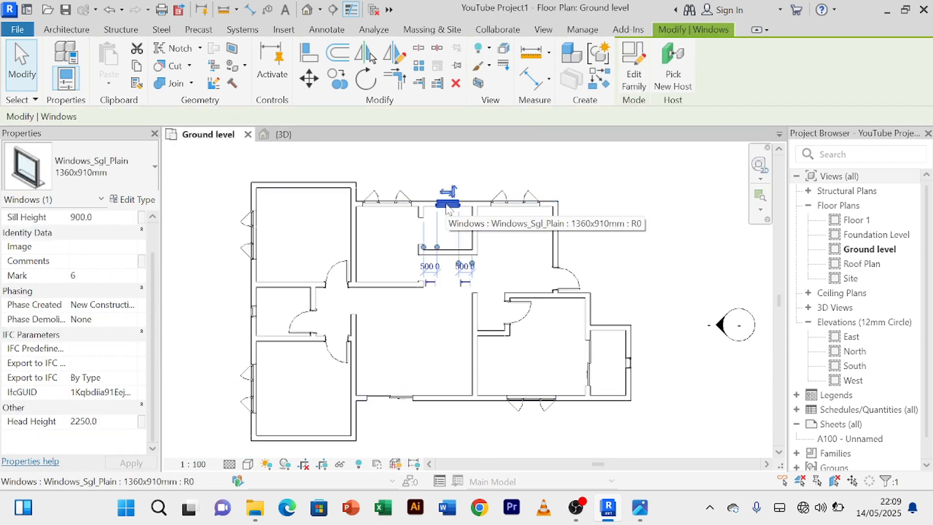
pyautogui.click(255, 315)
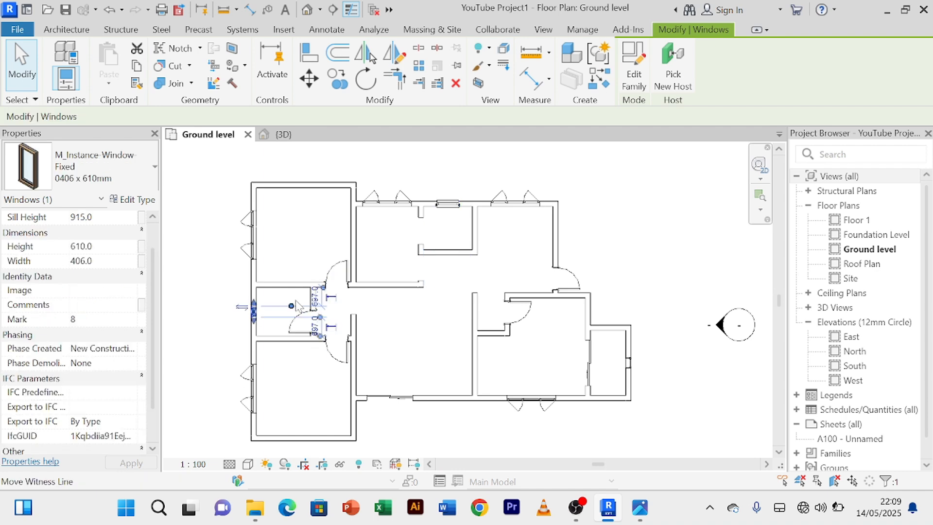
pyautogui.click(631, 363)
pyautogui.press('Delete')
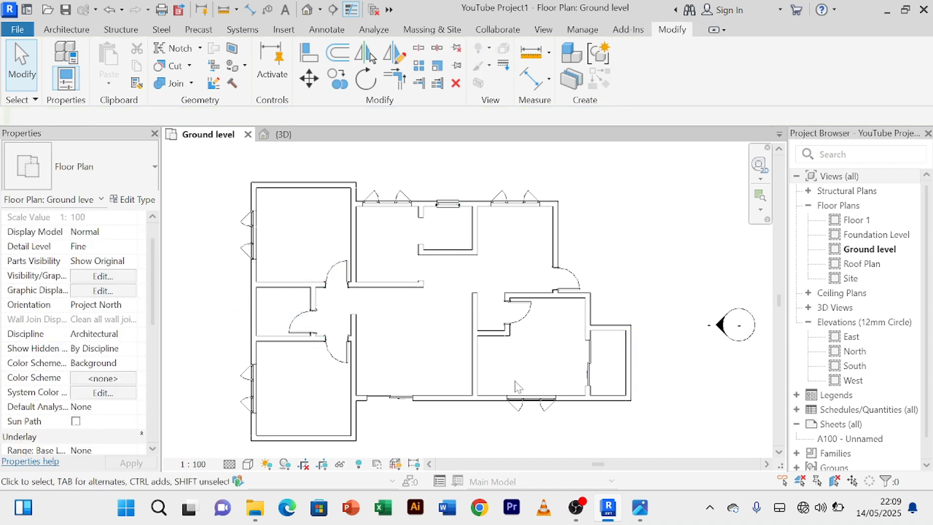
# Step: Place matching single plain windows centred in the west wall's small middle room and in the east wall of the projecting room
pyautogui.click(454, 206)
pyautogui.press('c')
pyautogui.press('s')
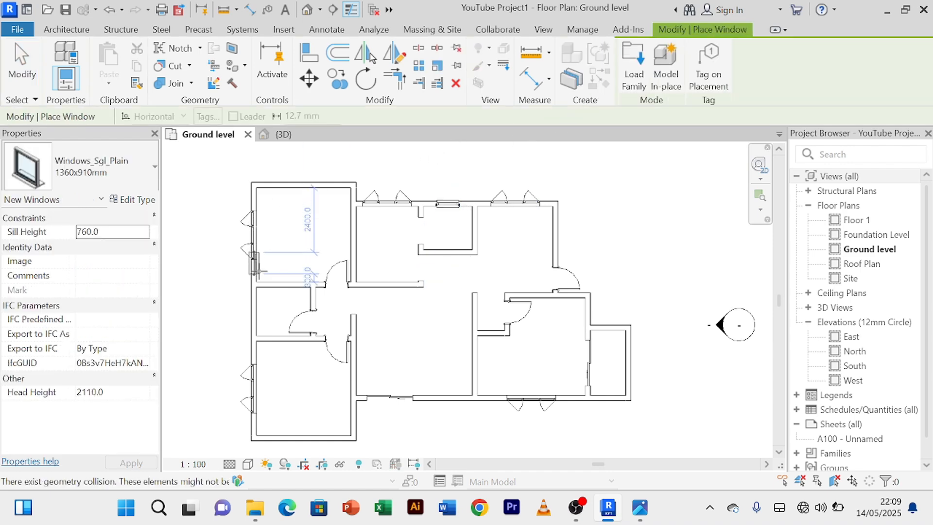
pyautogui.click(254, 314)
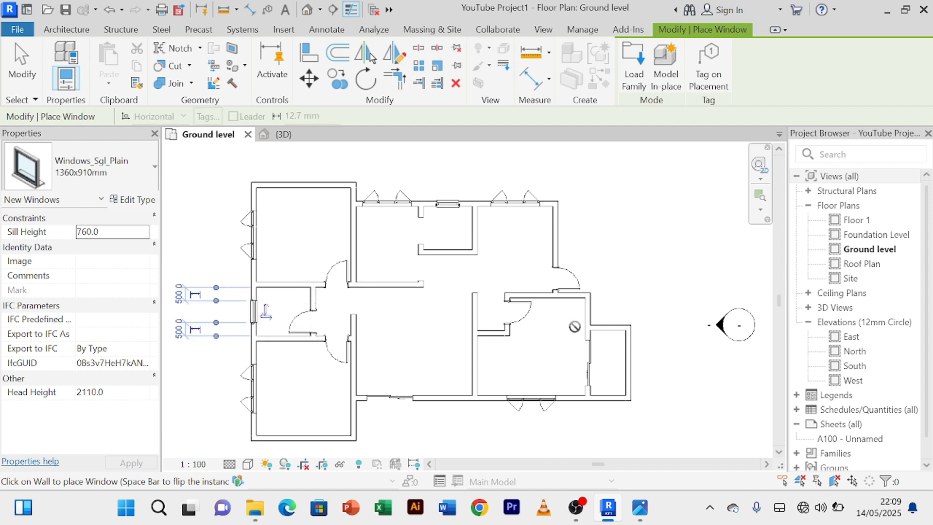
pyautogui.click(629, 365)
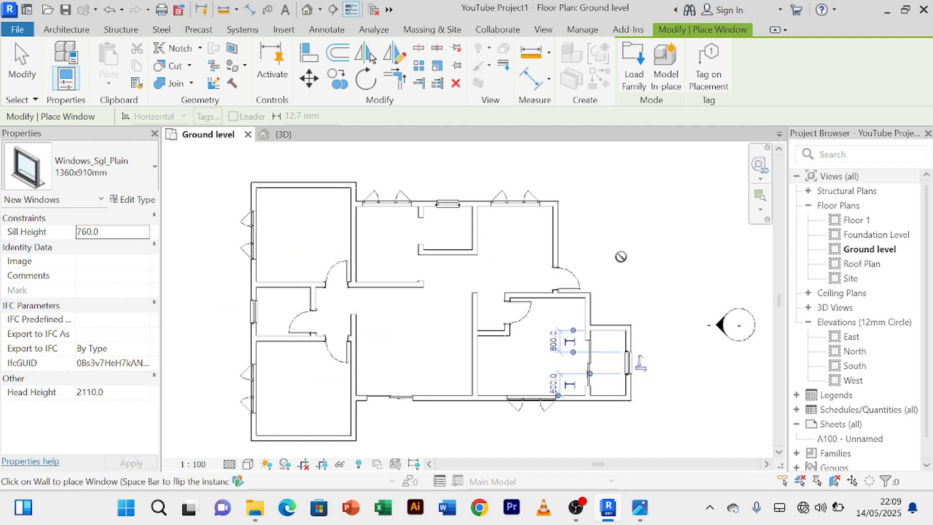
pyautogui.scroll(-2, 621, 256)
pyautogui.moveTo(621, 256); pyautogui.dragTo(596, 241, button='middle')
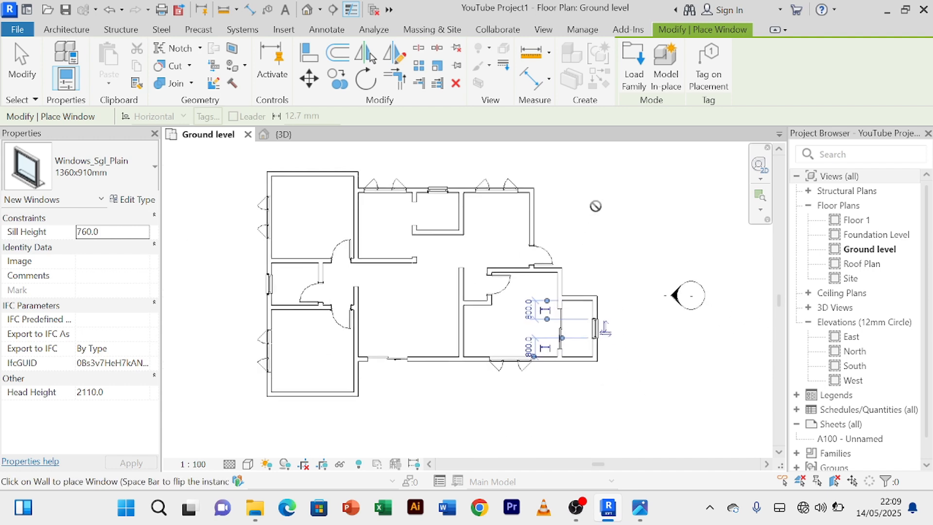
pyautogui.rightClick(596, 206)
pyautogui.click(648, 215)
pyautogui.rightClick(619, 183)
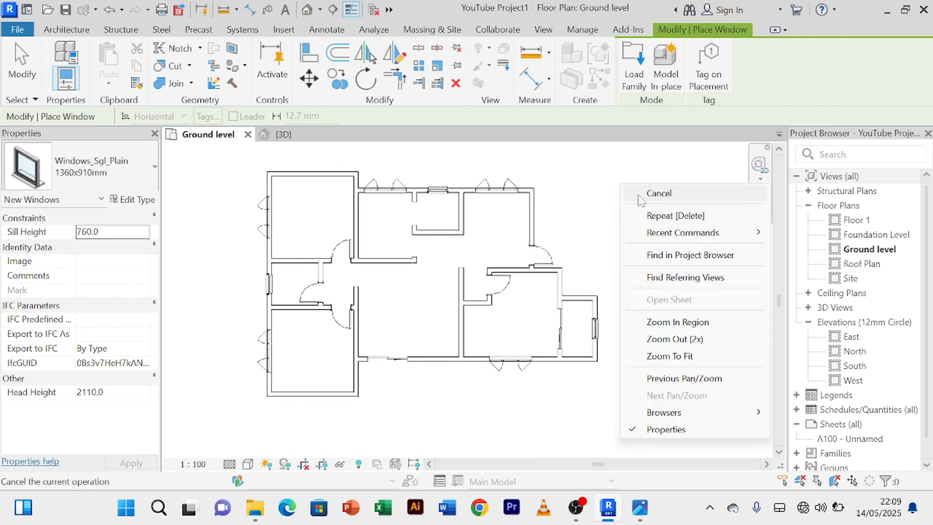
pyautogui.click(640, 194)
# Step: In the 3D view, compare the sill and head heights of the back wall's single plain window and its neighbouring casement window
pyautogui.click(283, 134)
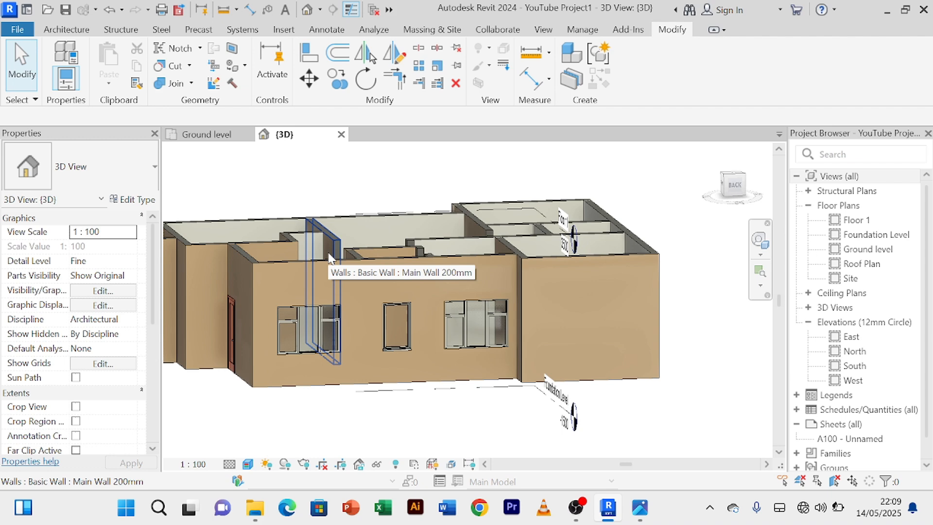
pyautogui.scroll(1, 410, 348)
pyautogui.scroll(-2, 406, 346)
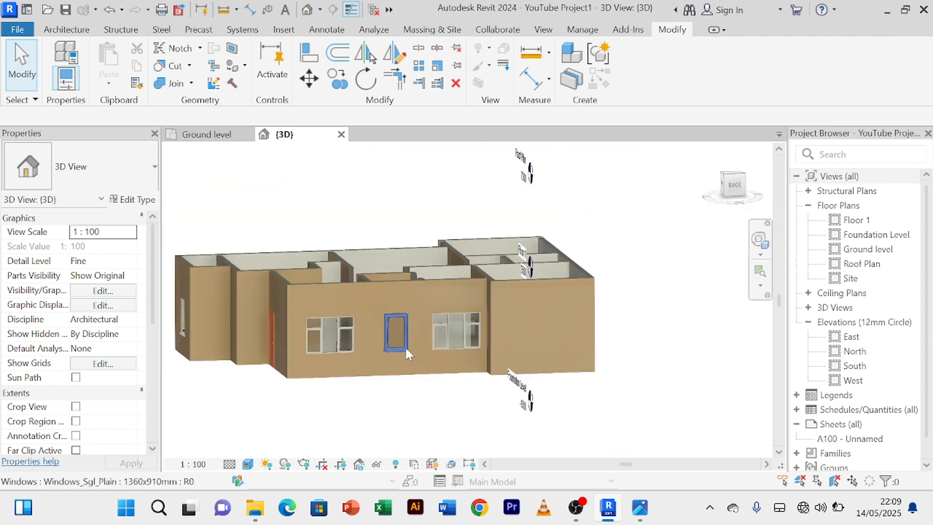
pyautogui.click(392, 353)
pyautogui.scroll(-2, 87, 423)
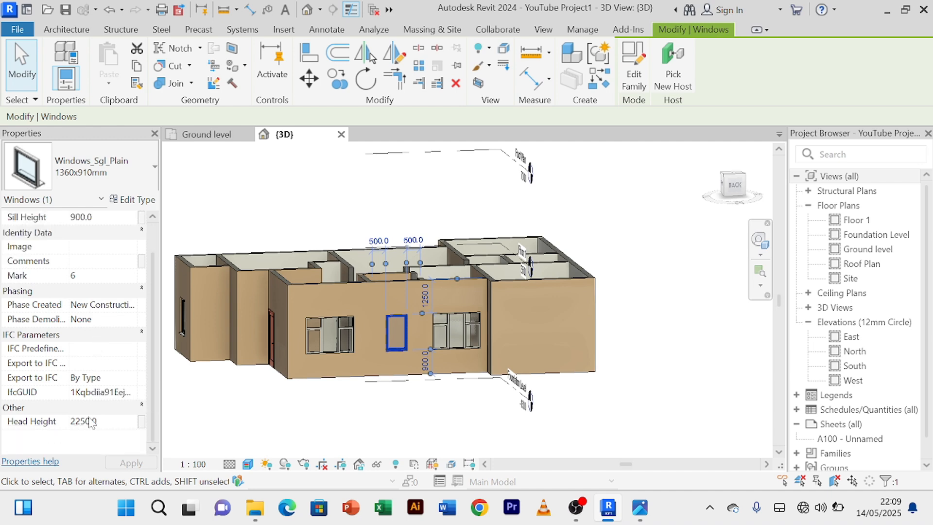
pyautogui.scroll(1, 87, 427)
pyautogui.scroll(-1, 88, 400)
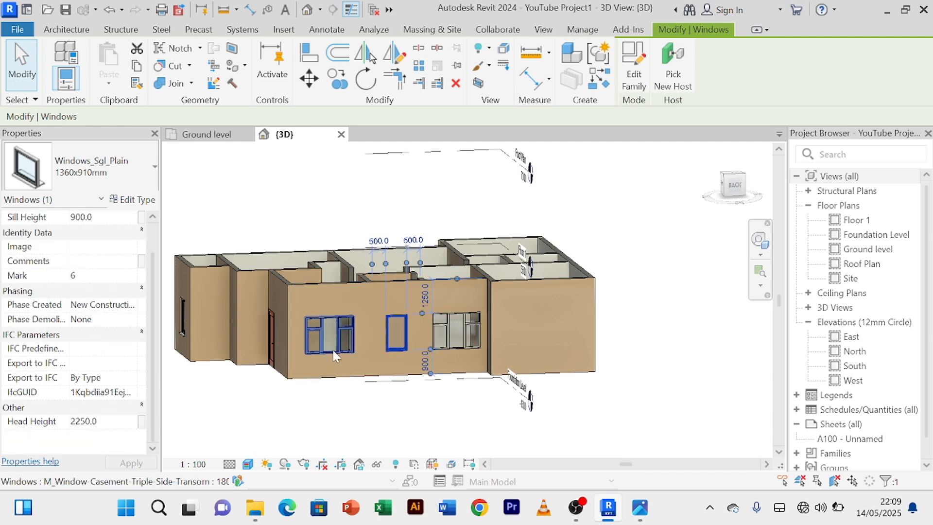
pyautogui.click(330, 335)
pyautogui.scroll(-2, 386, 404)
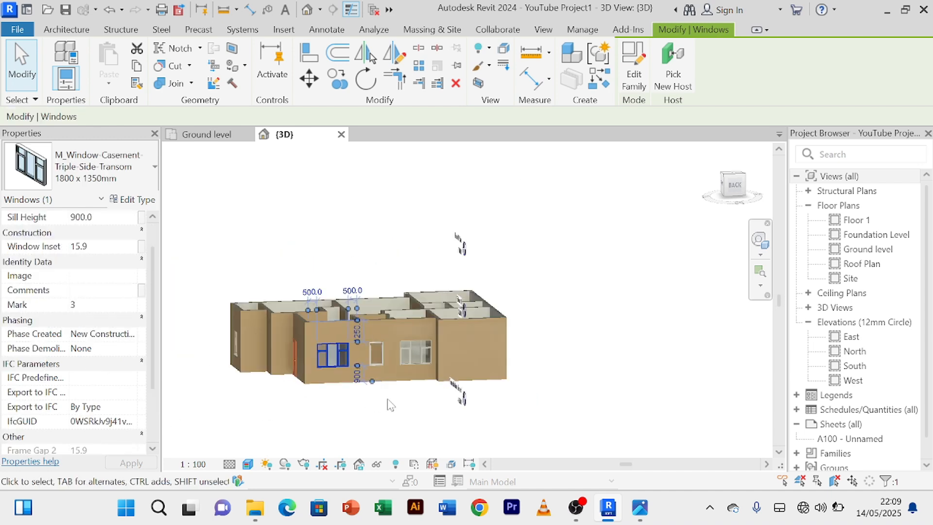
# Step: Set the Sill Height of the single plain window on the right-side wall of the projecting room to 900
pyautogui.keyDown('shift'); pyautogui.moveTo(393, 411); pyautogui.dragTo(601, 405, button='middle'); pyautogui.keyUp('shift')
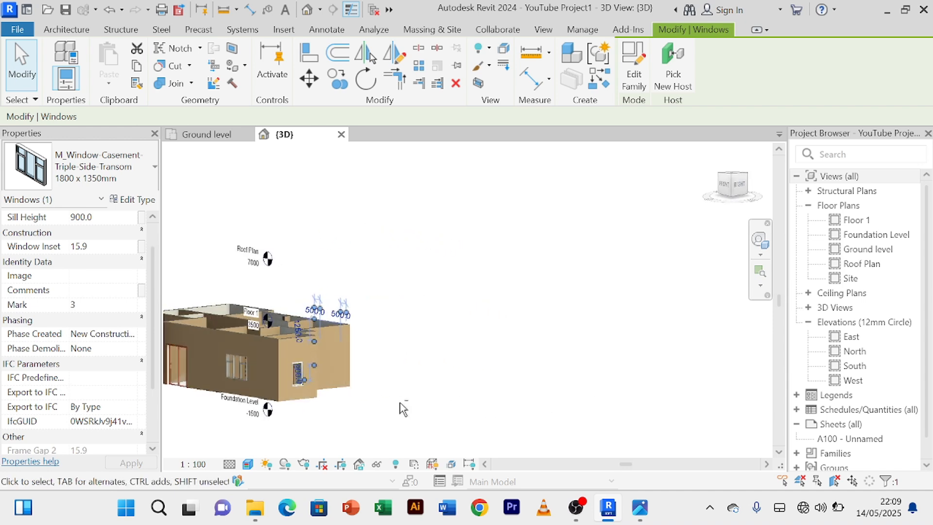
pyautogui.scroll(2, 320, 388)
pyautogui.scroll(2, 320, 388)
pyautogui.moveTo(450, 375); pyautogui.dragTo(613, 309, button='middle')
pyautogui.scroll(3, 272, 286)
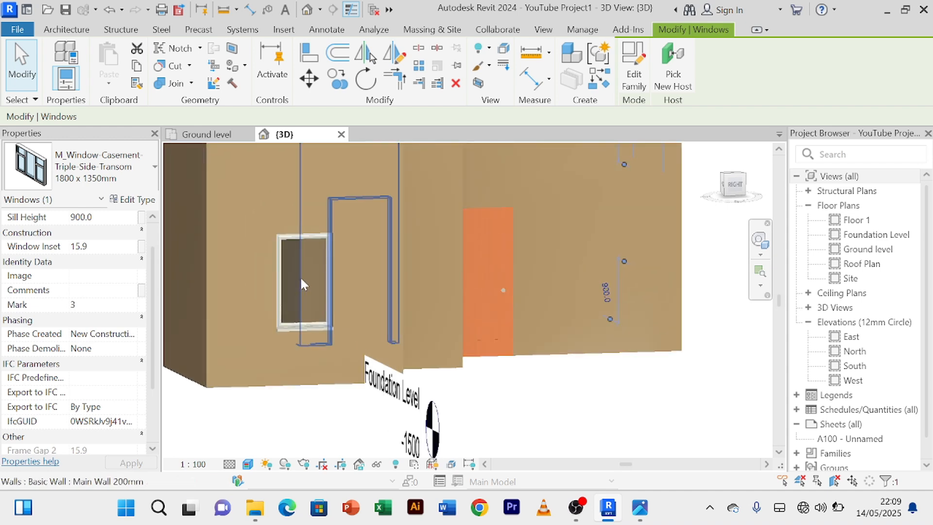
pyautogui.click(310, 284)
pyautogui.scroll(2, 310, 284)
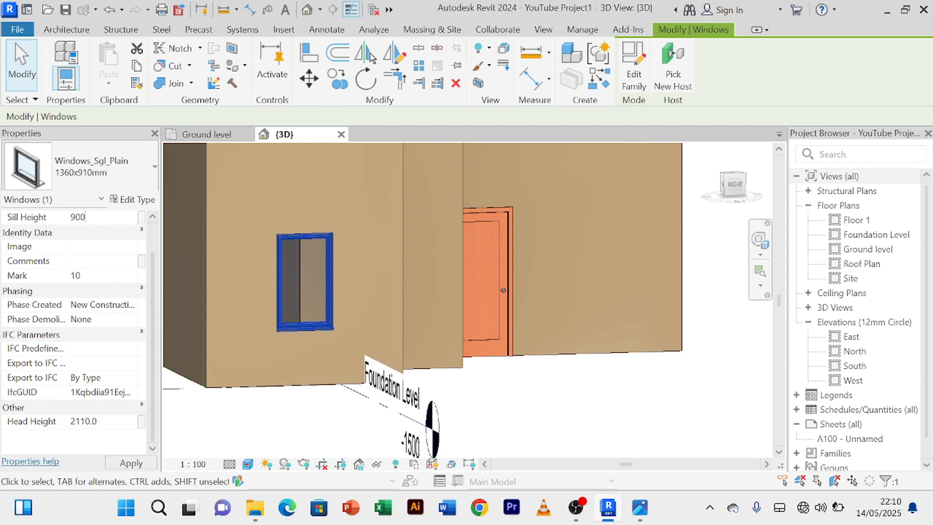
pyautogui.press('Return')
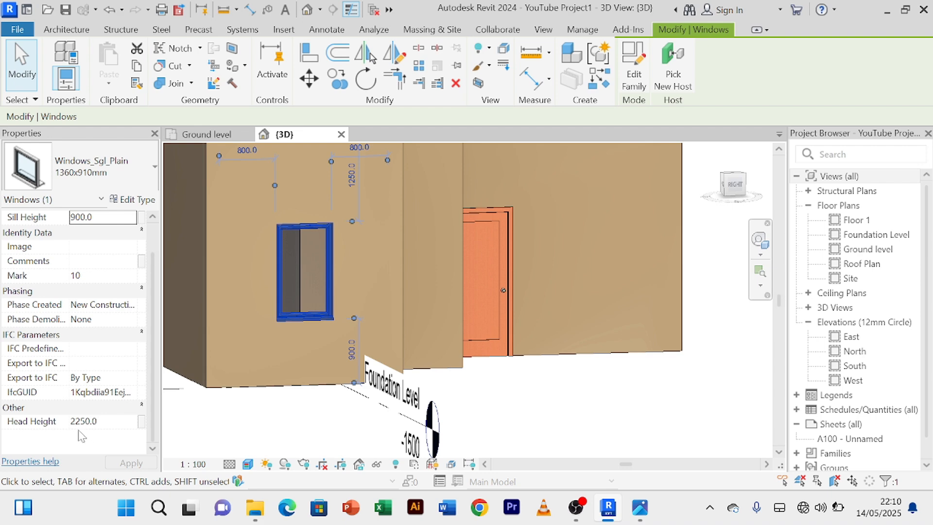
pyautogui.scroll(-1, 592, 397)
pyautogui.click(592, 396)
# Step: Check the double sliding door's head height and set the Sill Height of the single plain window on the house's left side to 900
pyautogui.keyDown('shift'); pyautogui.moveTo(251, 396); pyautogui.dragTo(406, 402, button='middle'); pyautogui.keyUp('shift')
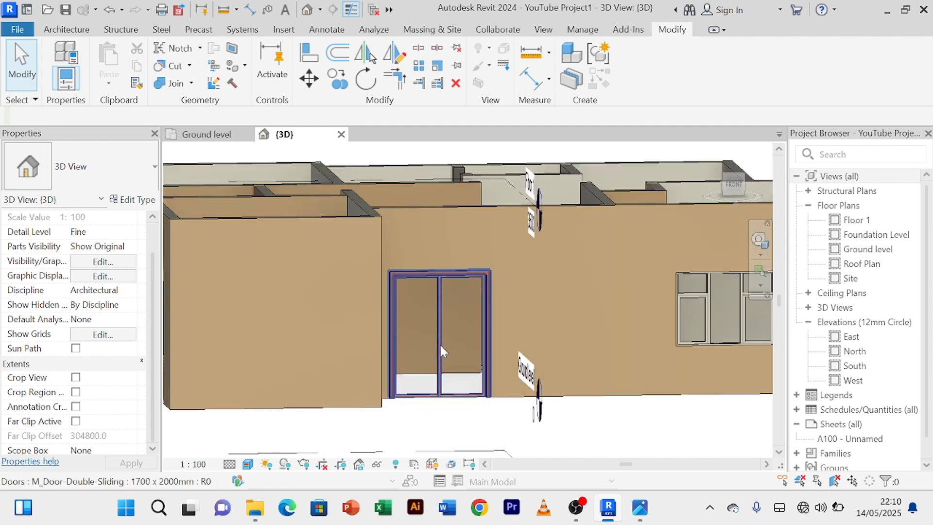
pyautogui.click(441, 347)
pyautogui.scroll(-3, 111, 321)
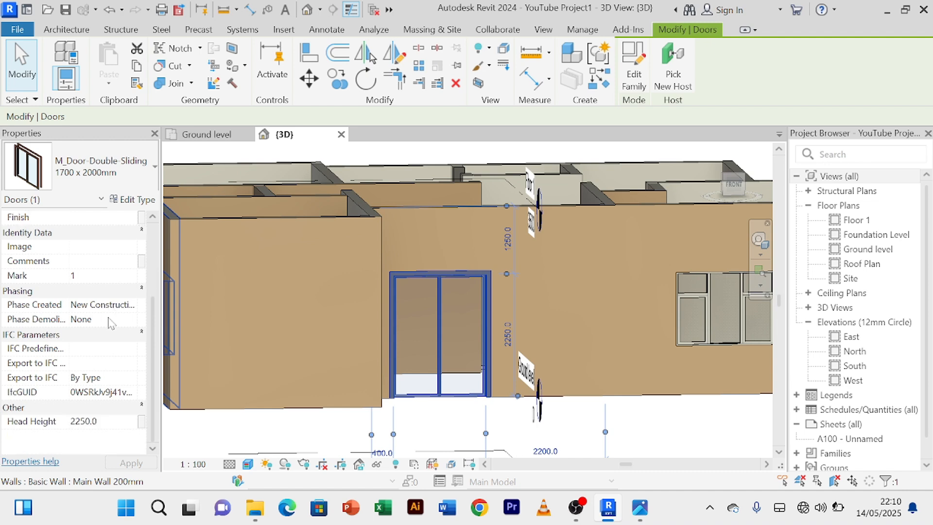
pyautogui.scroll(-3, 331, 336)
pyautogui.keyDown('shift'); pyautogui.moveTo(331, 335); pyautogui.dragTo(354, 331, button='middle'); pyautogui.keyUp('shift')
pyautogui.scroll(2, 319, 336)
pyautogui.click(306, 338)
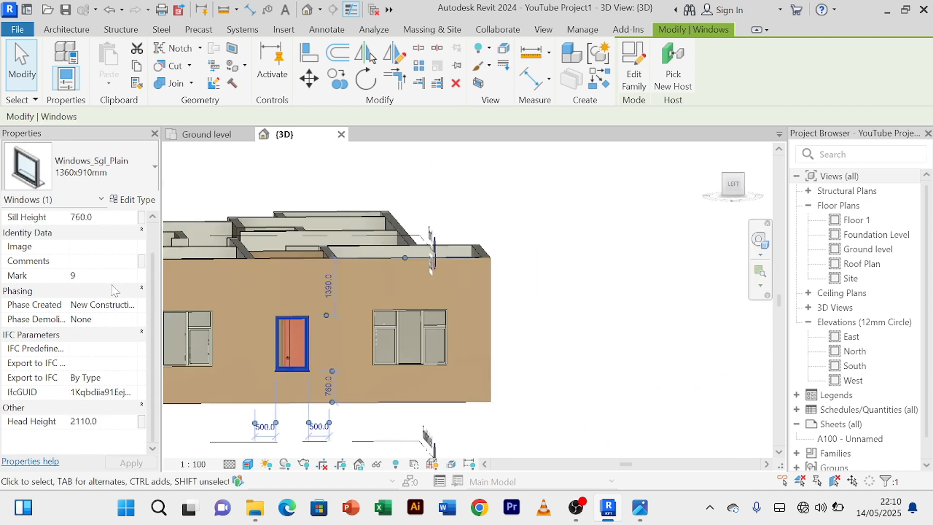
pyautogui.click(112, 218)
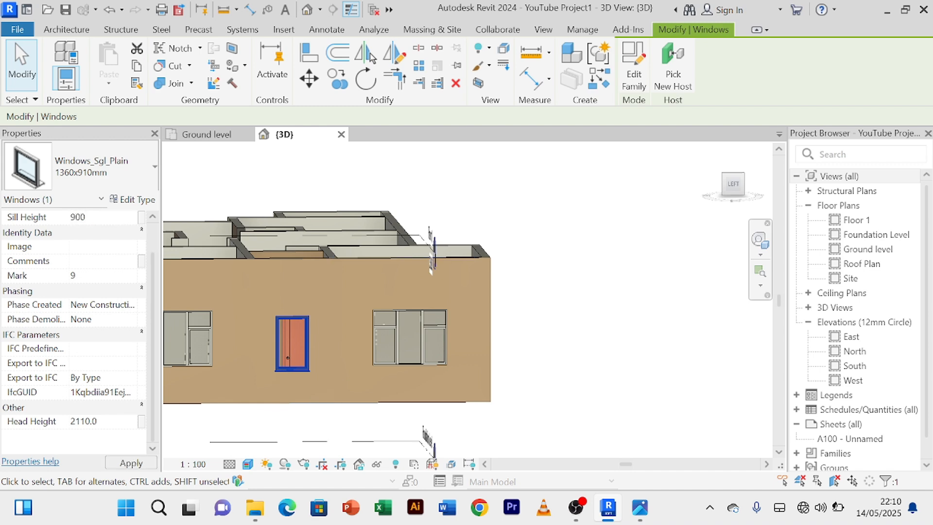
pyautogui.click(613, 314)
pyautogui.scroll(-3, 611, 317)
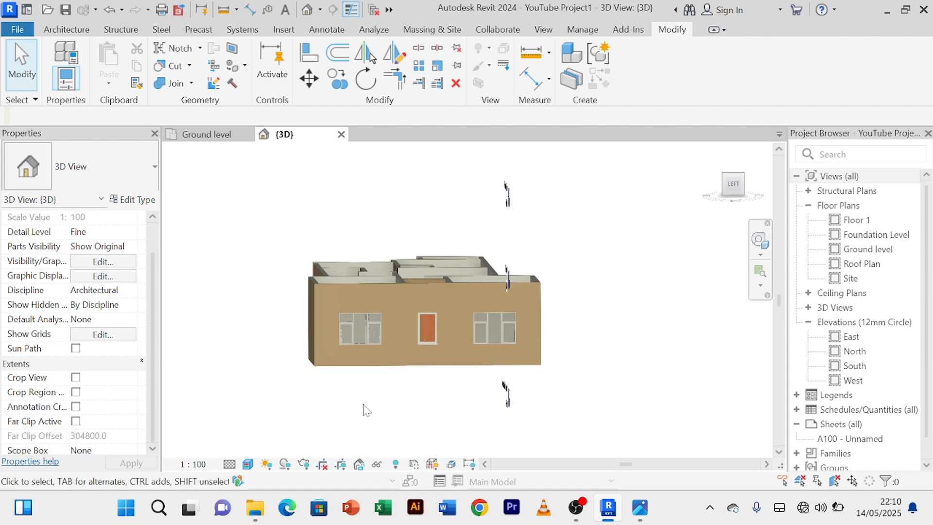
# Step: In the 3D view, set the type Height of the M_Door-Interior-Single-1_Panel-Wood exterior door beside the projecting room to 2250
pyautogui.keyDown('shift'); pyautogui.moveTo(382, 399); pyautogui.dragTo(467, 402, button='middle'); pyautogui.keyUp('shift')
pyautogui.click(481, 356)
pyautogui.scroll(4, 388, 351)
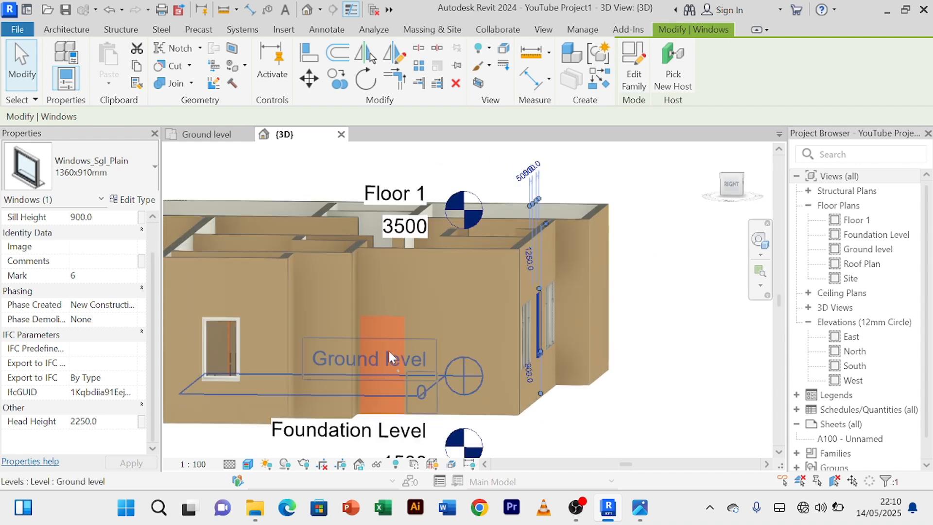
pyautogui.click(396, 329)
pyautogui.scroll(-4, 396, 329)
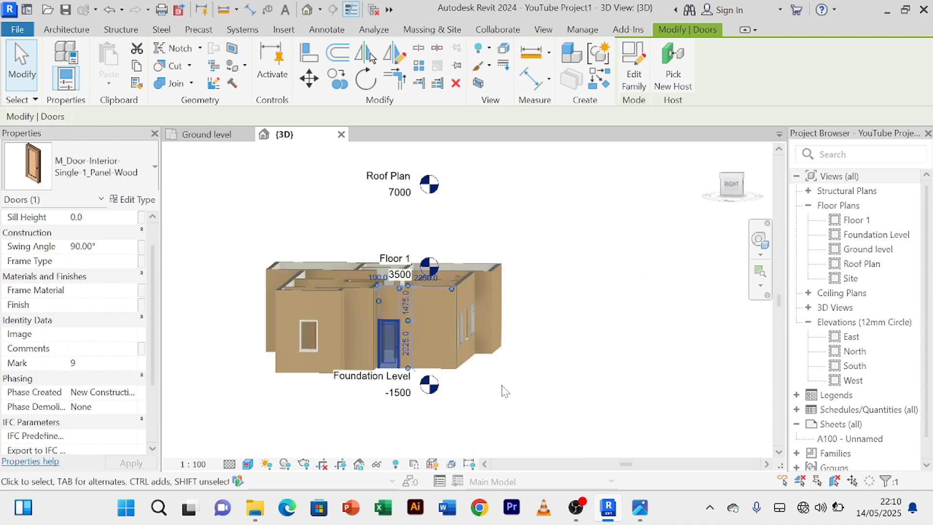
pyautogui.moveTo(577, 396); pyautogui.dragTo(590, 360, button='middle')
pyautogui.scroll(2, 86, 373)
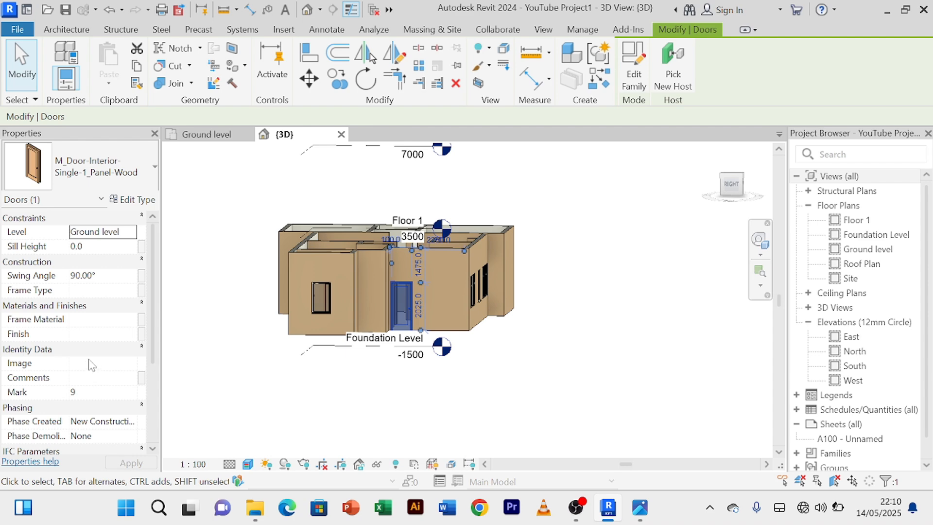
pyautogui.scroll(-3, 92, 366)
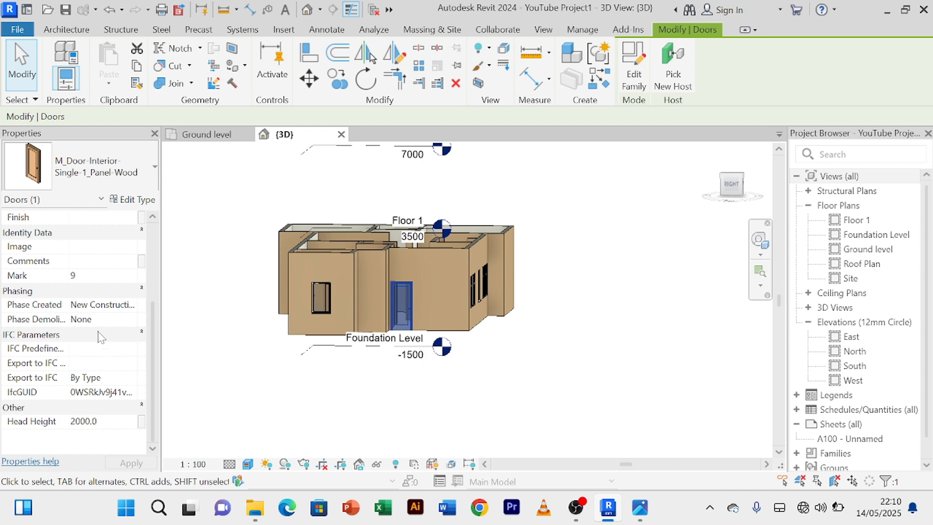
pyautogui.scroll(3, 97, 321)
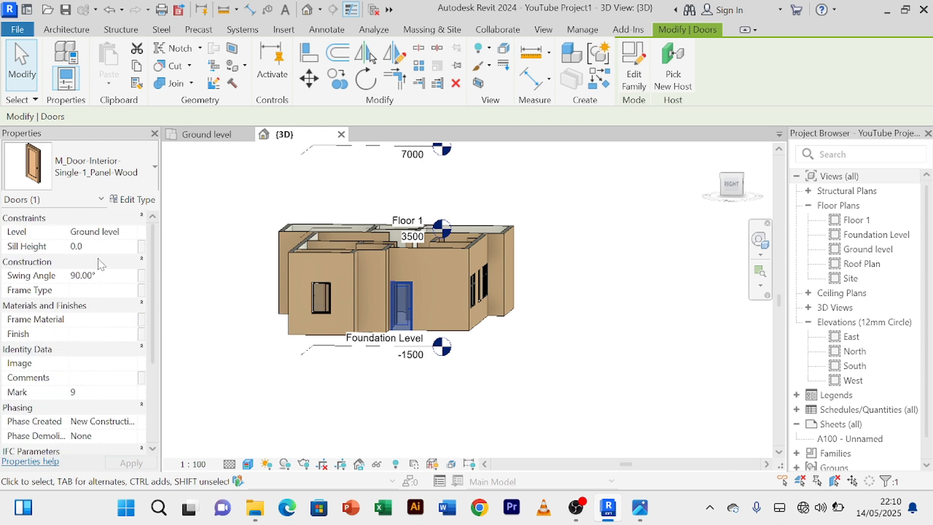
pyautogui.scroll(-3, 100, 258)
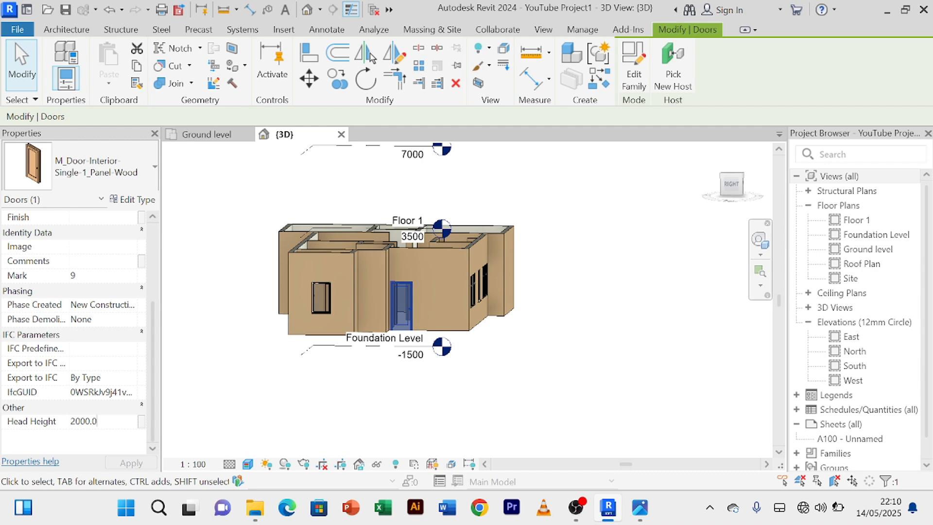
pyautogui.click(135, 200)
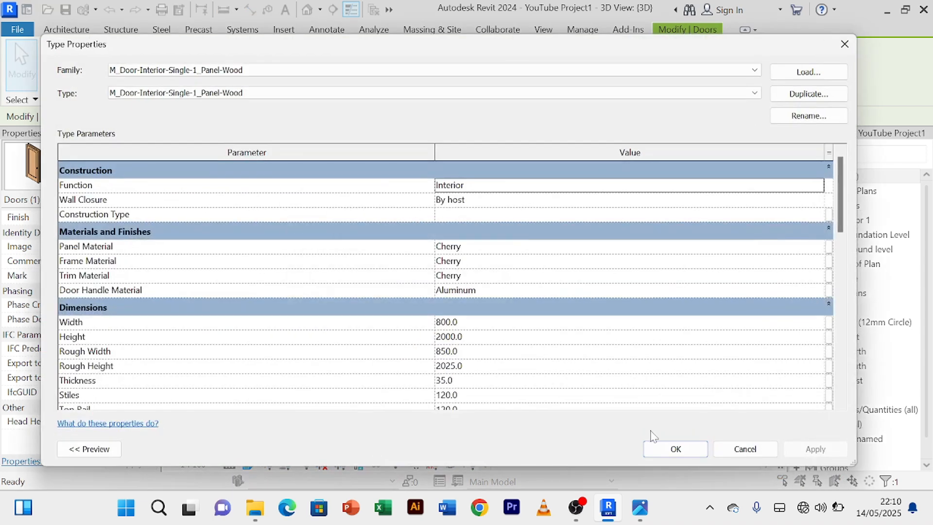
pyautogui.scroll(-2, 504, 359)
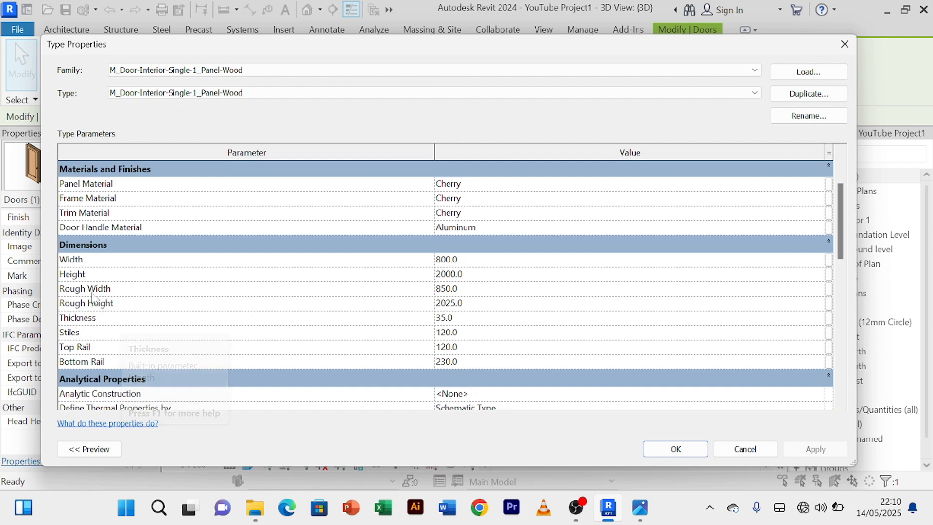
pyautogui.click(480, 275)
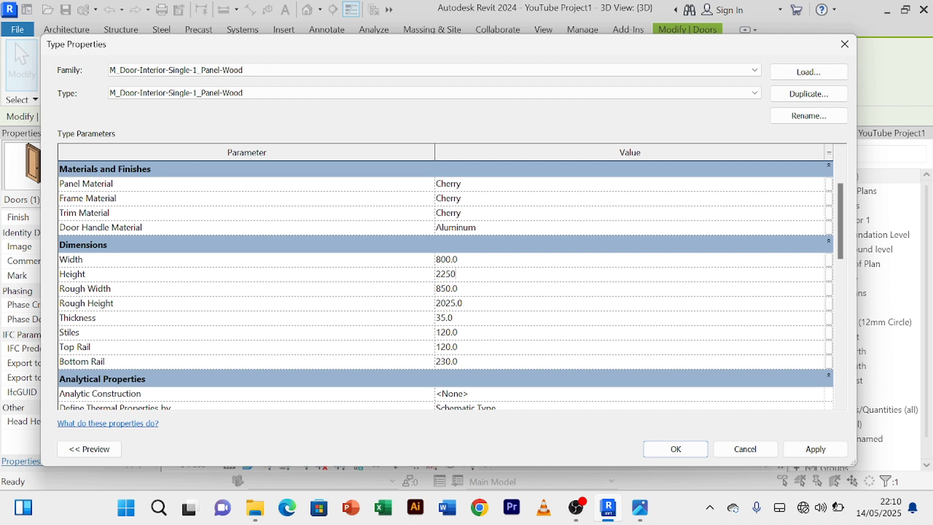
pyautogui.click(816, 453)
pyautogui.click(675, 449)
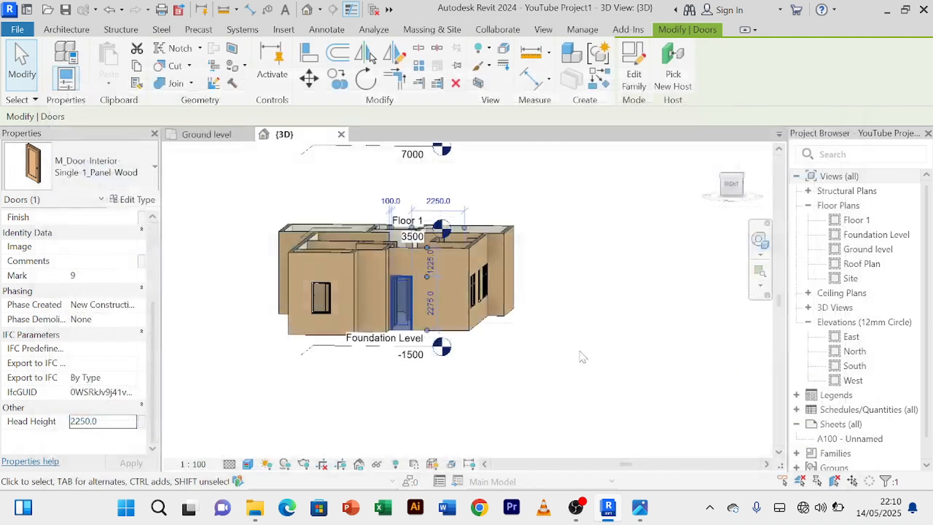
# Step: Compare the head height of the exterior wood door with that of the single plain window on the projecting room
pyautogui.click(519, 350)
pyautogui.scroll(2, 372, 309)
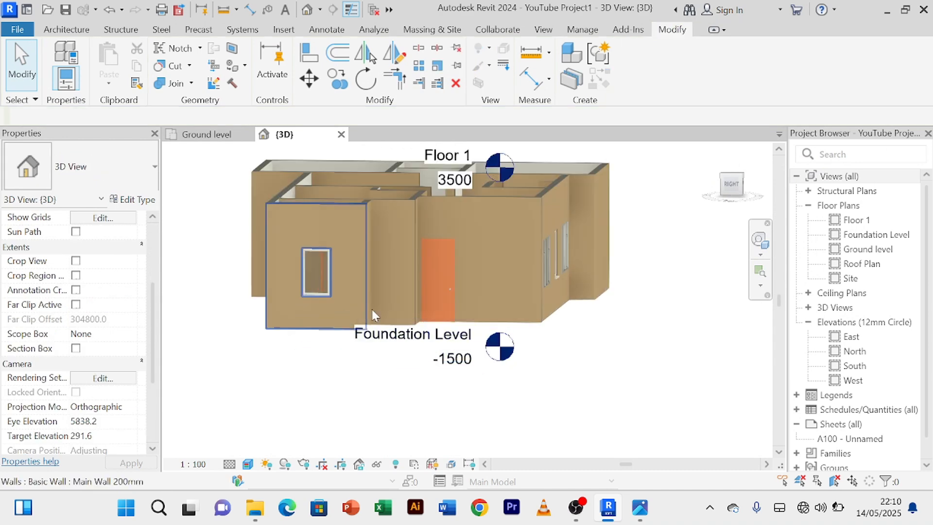
pyautogui.click(453, 250)
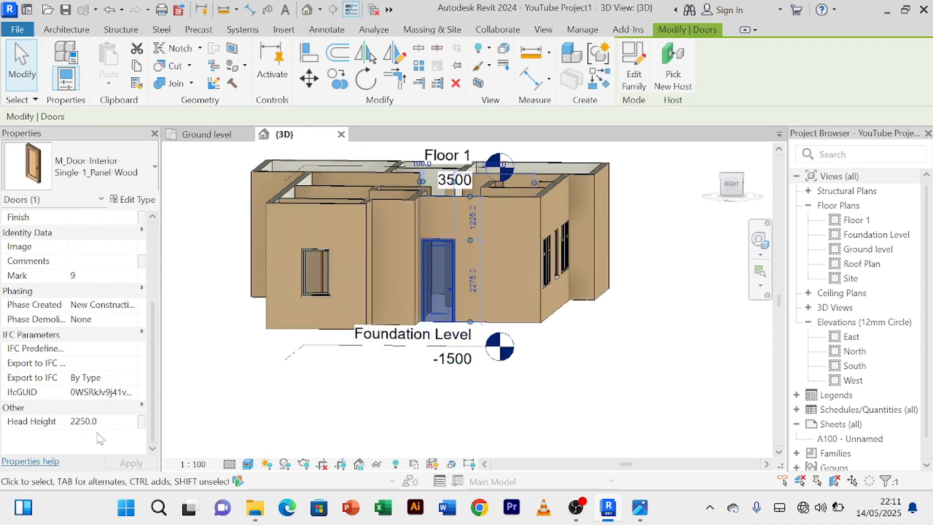
pyautogui.click(328, 253)
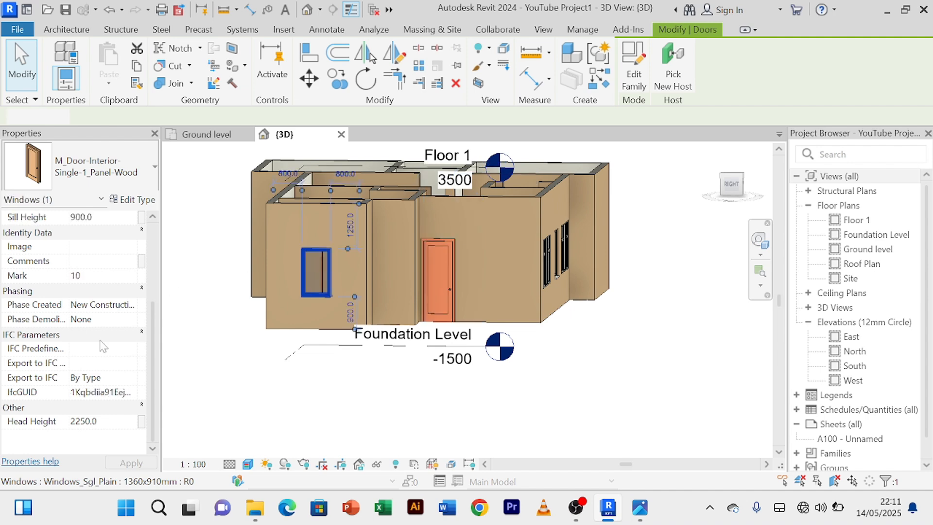
pyautogui.click(323, 382)
pyautogui.scroll(2, 324, 383)
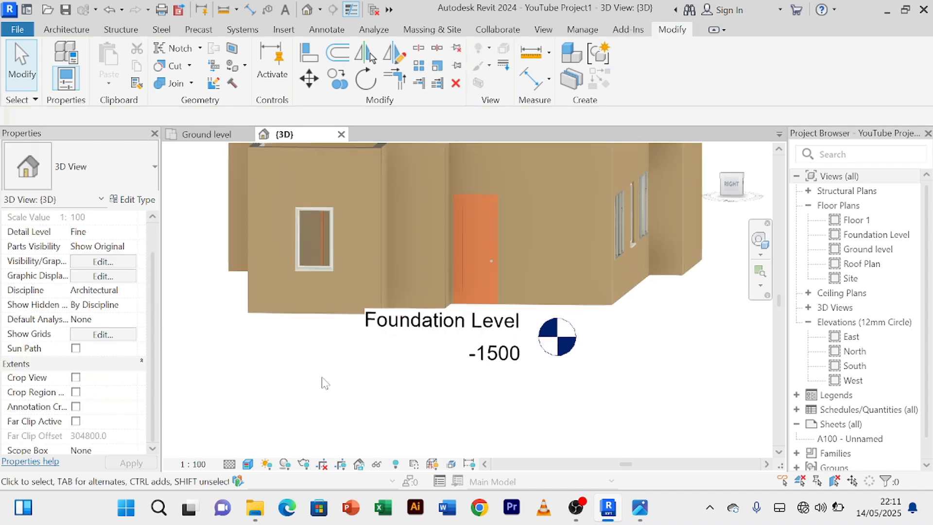
# Step: Inspect the exterior door, the projecting room's plain window and the surrounding walls from several sides in the 3D view
pyautogui.scroll(-3, 324, 383)
pyautogui.moveTo(323, 381)
pyautogui.keyDown('shift'); pyautogui.mouseDown(button='middle')
pyautogui.moveTo(546, 400)
pyautogui.moveTo(648, 396)
pyautogui.moveTo(302, 384)
pyautogui.moveTo(311, 379)
pyautogui.mouseUp(button='middle'); pyautogui.keyUp('shift')
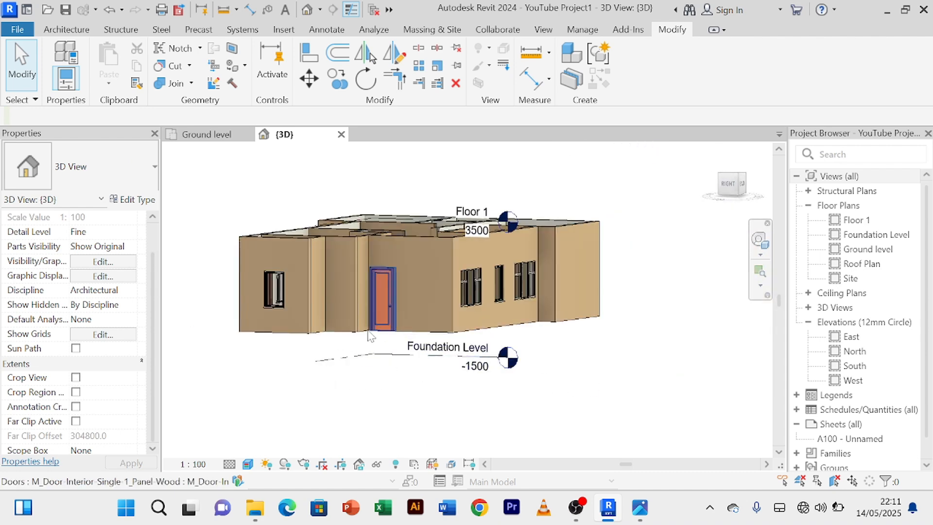
pyautogui.scroll(6, 395, 299)
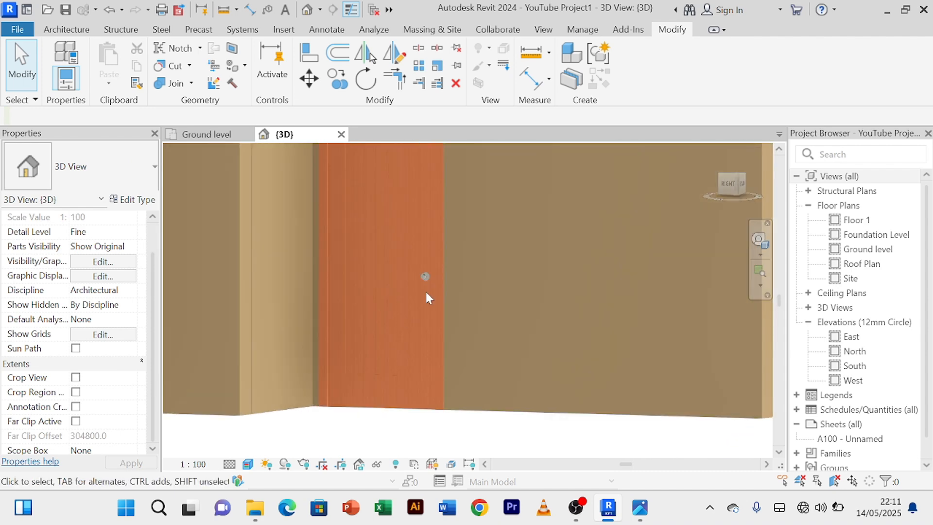
pyautogui.scroll(2, 426, 293)
pyautogui.scroll(-6, 427, 294)
pyautogui.scroll(4, 398, 347)
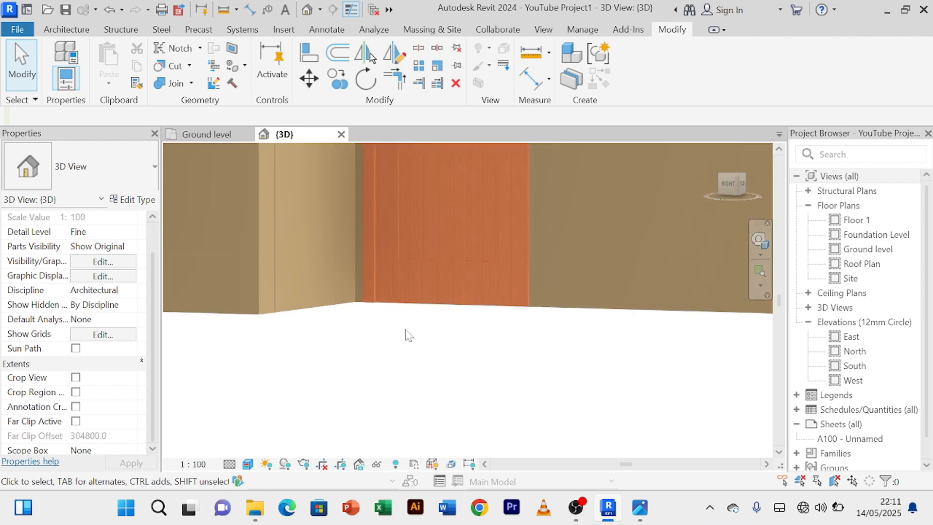
pyautogui.scroll(-2, 411, 326)
pyautogui.scroll(-5, 410, 317)
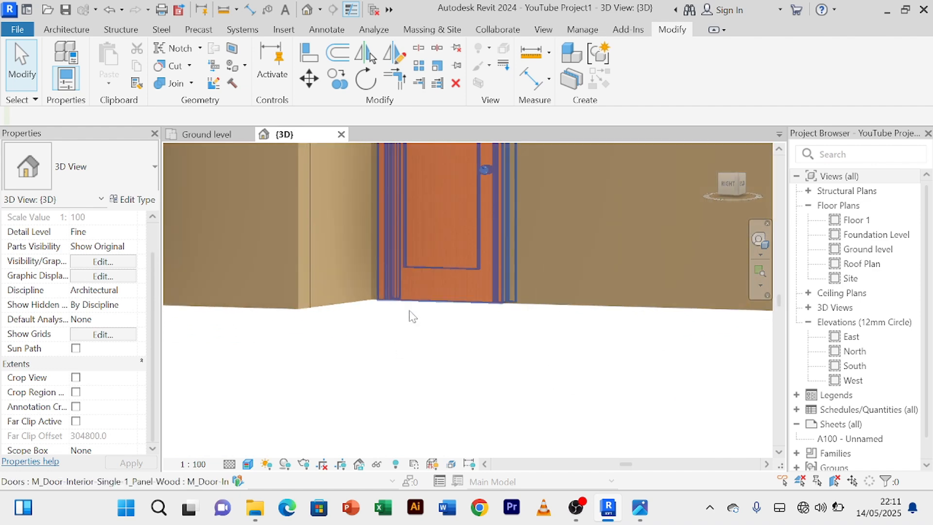
pyautogui.keyDown('shift'); pyautogui.moveTo(403, 358); pyautogui.dragTo(353, 351, button='middle'); pyautogui.keyUp('shift')
pyautogui.scroll(6, 341, 330)
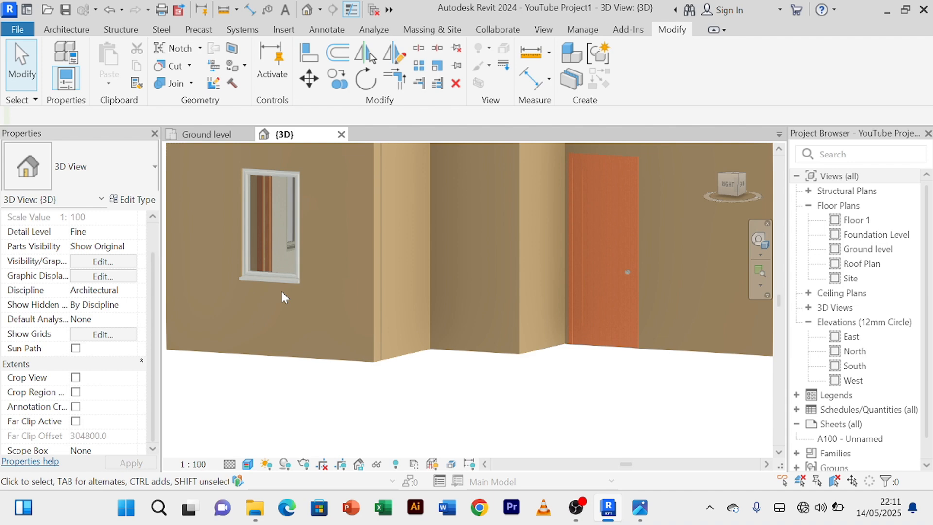
pyautogui.scroll(3, 297, 297)
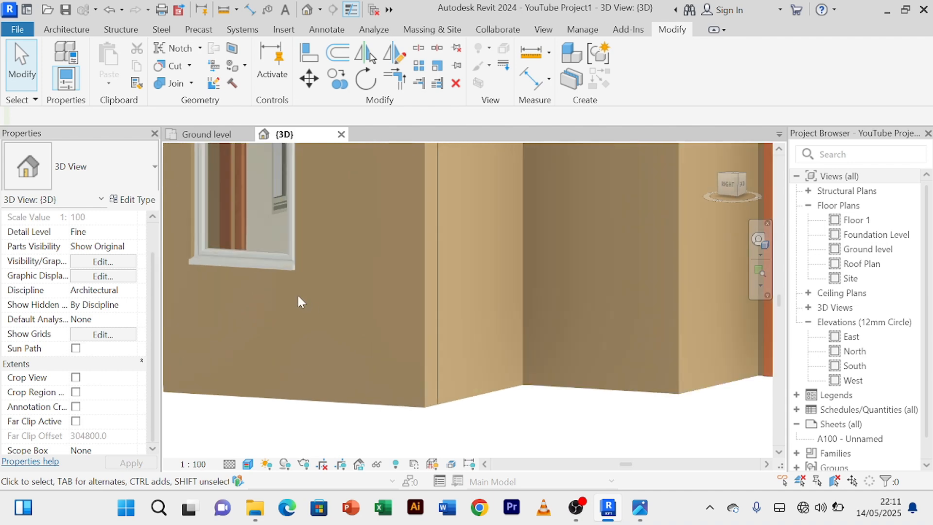
pyautogui.scroll(-3, 352, 302)
pyautogui.scroll(4, 304, 273)
pyautogui.scroll(-6, 302, 270)
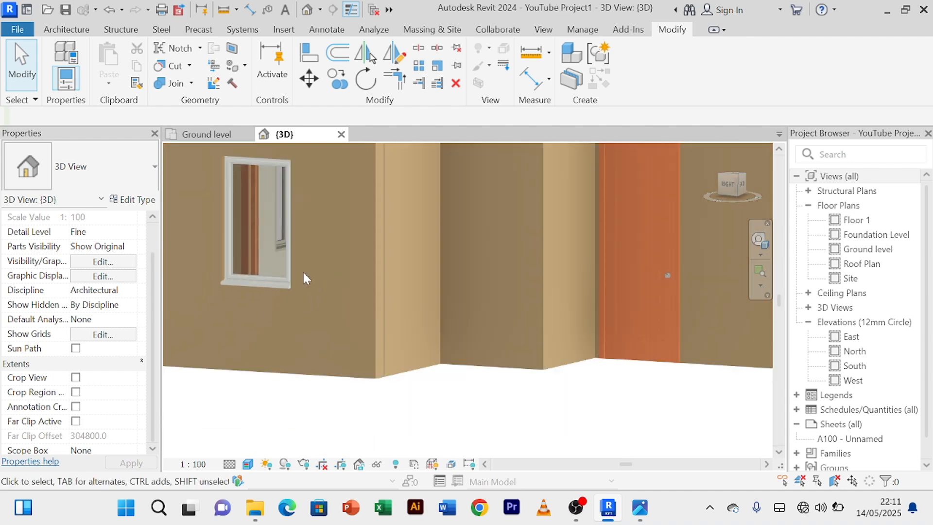
pyautogui.scroll(-1, 461, 337)
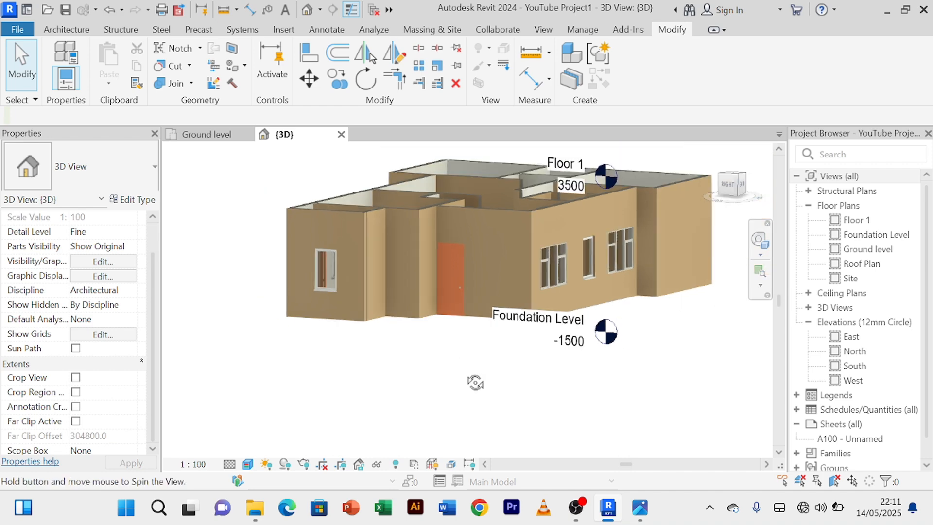
pyautogui.keyDown('shift'); pyautogui.moveTo(473, 377); pyautogui.dragTo(599, 322, button='middle'); pyautogui.keyUp('shift')
pyautogui.scroll(3, 597, 319)
pyautogui.scroll(-4, 596, 319)
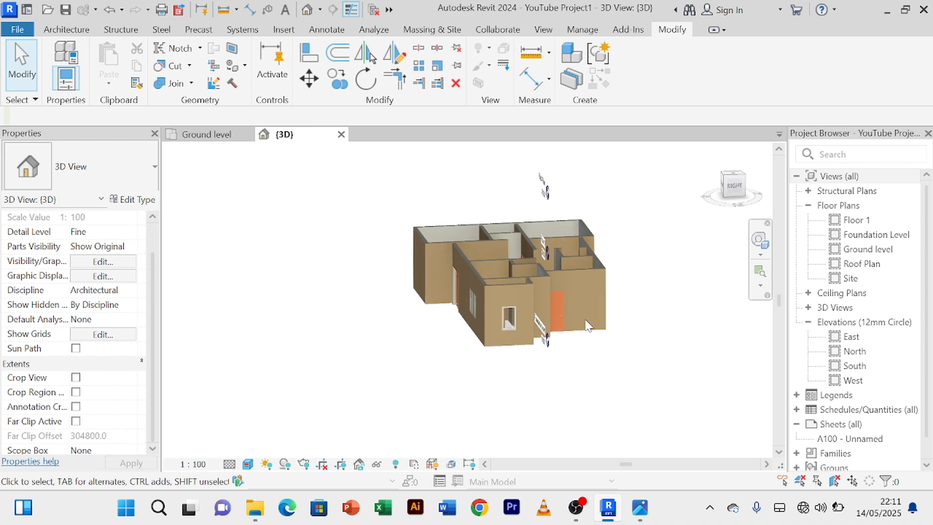
pyautogui.keyDown('shift'); pyautogui.moveTo(428, 331); pyautogui.dragTo(286, 338, button='middle'); pyautogui.keyUp('shift')
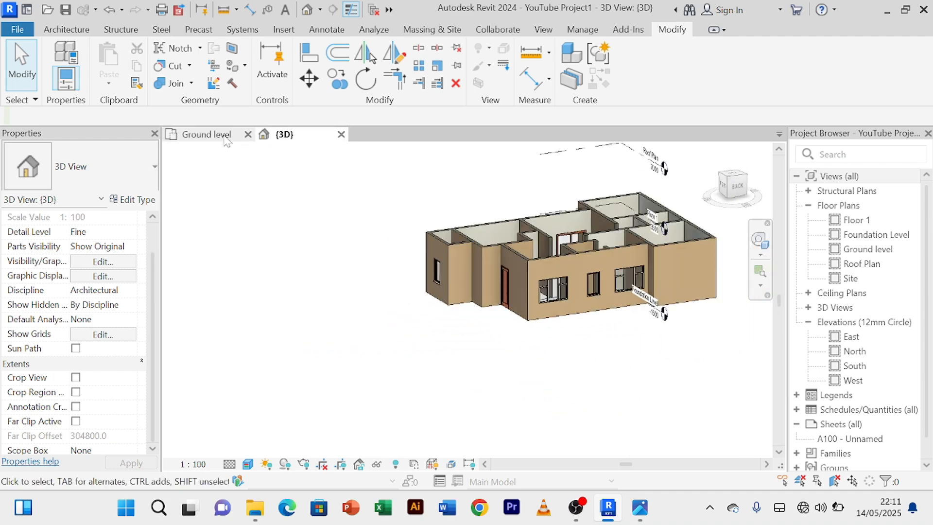
# Step: Review the door, window and wall opening layout of all rooms on the Ground level floor plan
pyautogui.click(210, 134)
pyautogui.scroll(-3, 398, 295)
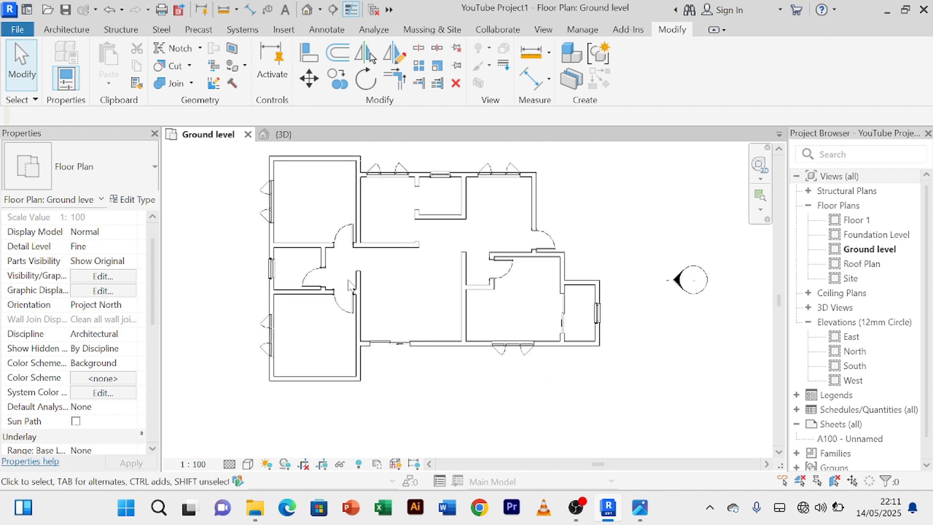
pyautogui.scroll(3, 368, 299)
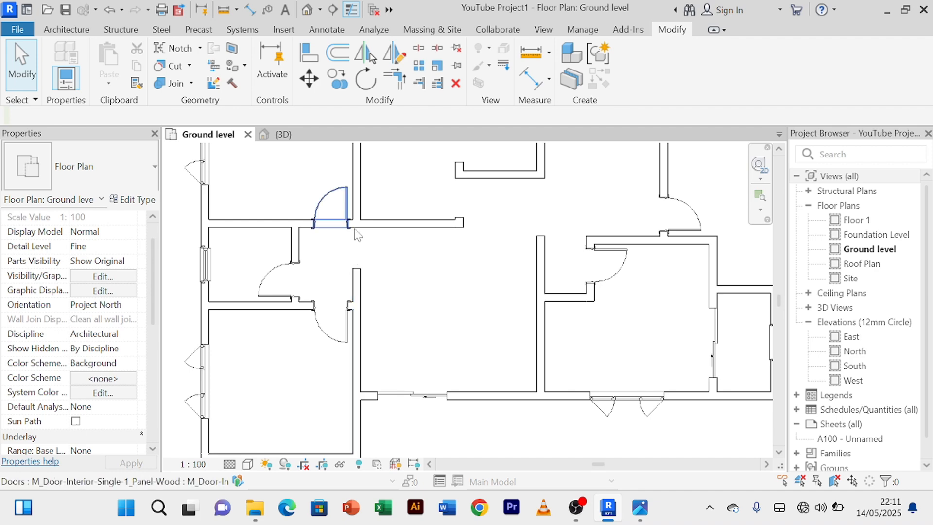
pyautogui.scroll(-1, 409, 252)
pyautogui.moveTo(412, 254); pyautogui.dragTo(430, 286, button='middle')
pyautogui.scroll(-1, 419, 247)
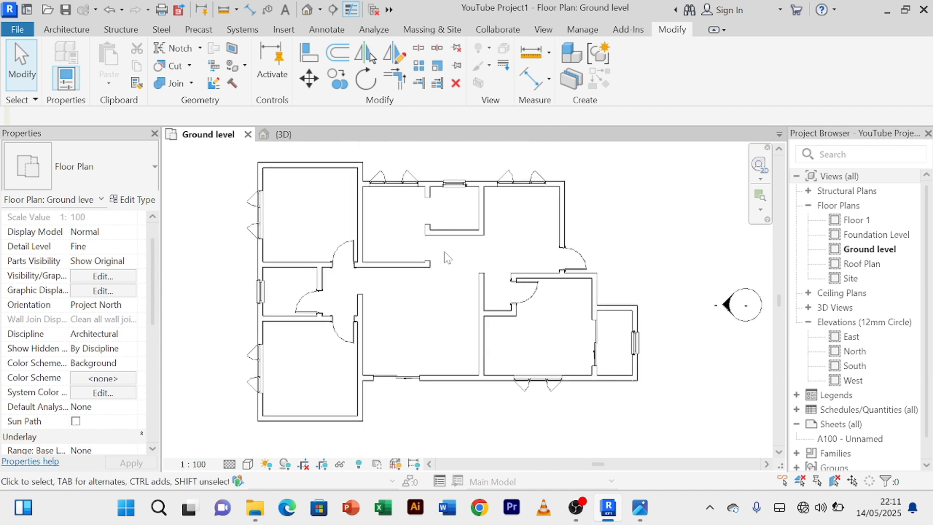
pyautogui.scroll(2, 425, 249)
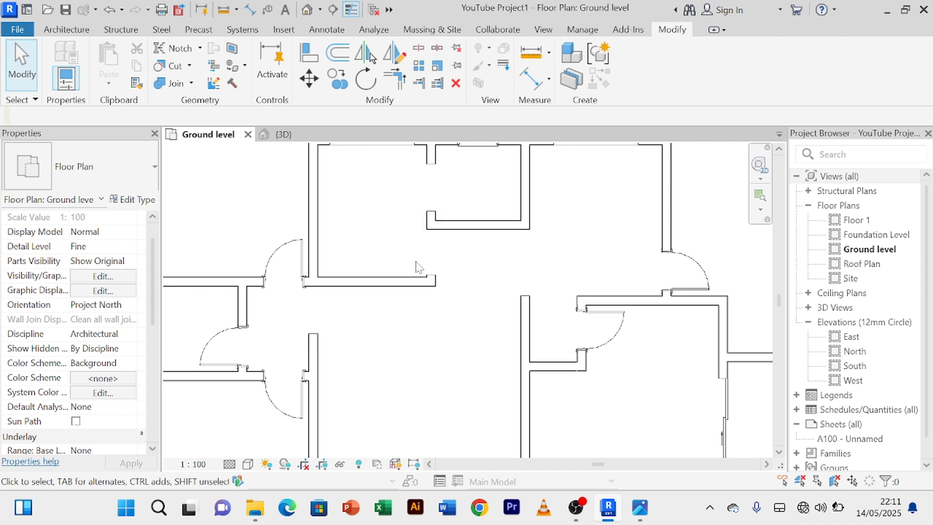
pyautogui.scroll(-1, 439, 256)
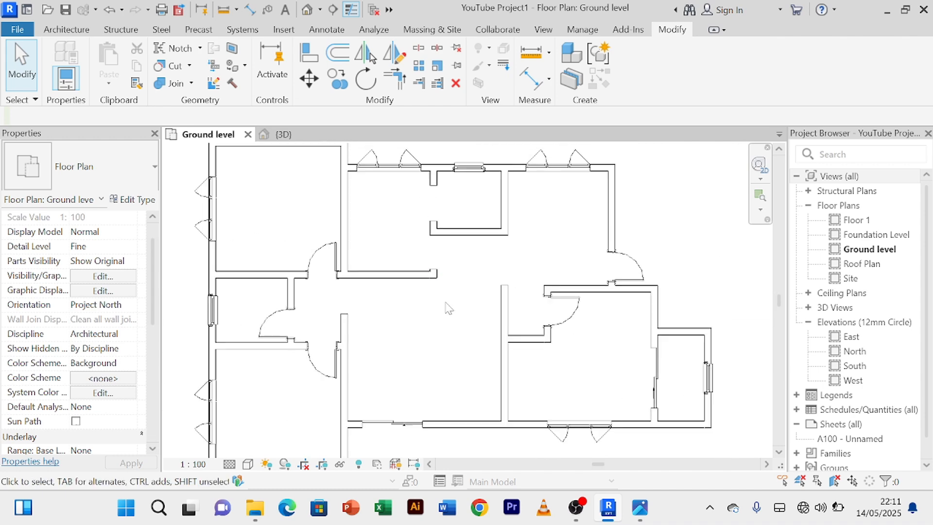
pyautogui.moveTo(447, 307); pyautogui.dragTo(438, 246, button='middle')
pyautogui.moveTo(246, 396); pyautogui.dragTo(280, 353, button='middle')
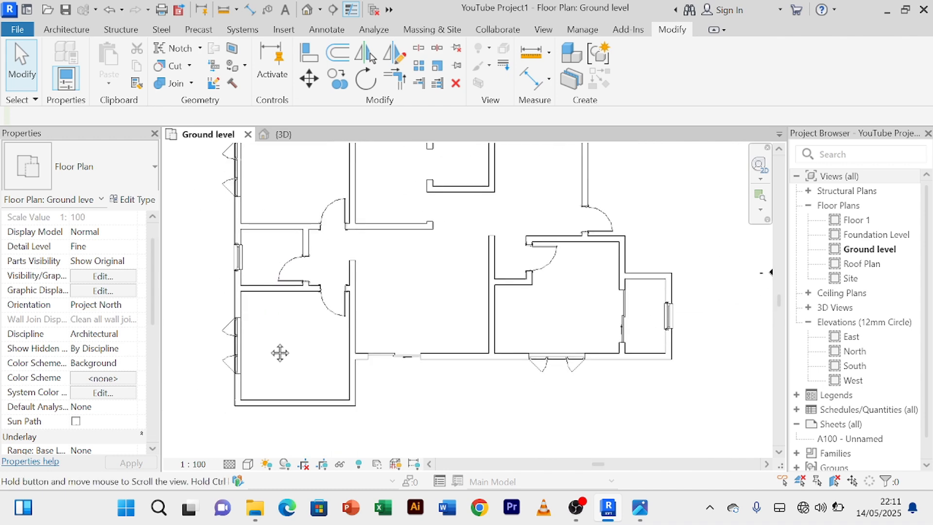
pyautogui.moveTo(271, 202); pyautogui.dragTo(271, 285, button='middle')
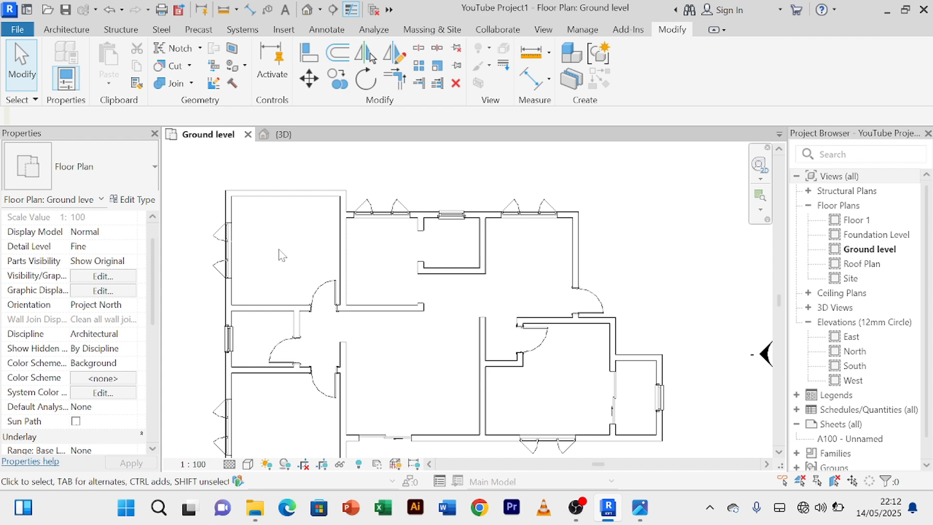
pyautogui.scroll(-3, 281, 253)
pyautogui.moveTo(277, 252); pyautogui.dragTo(315, 226, button='middle')
pyautogui.scroll(3, 290, 257)
pyautogui.moveTo(292, 258); pyautogui.dragTo(284, 259, button='middle')
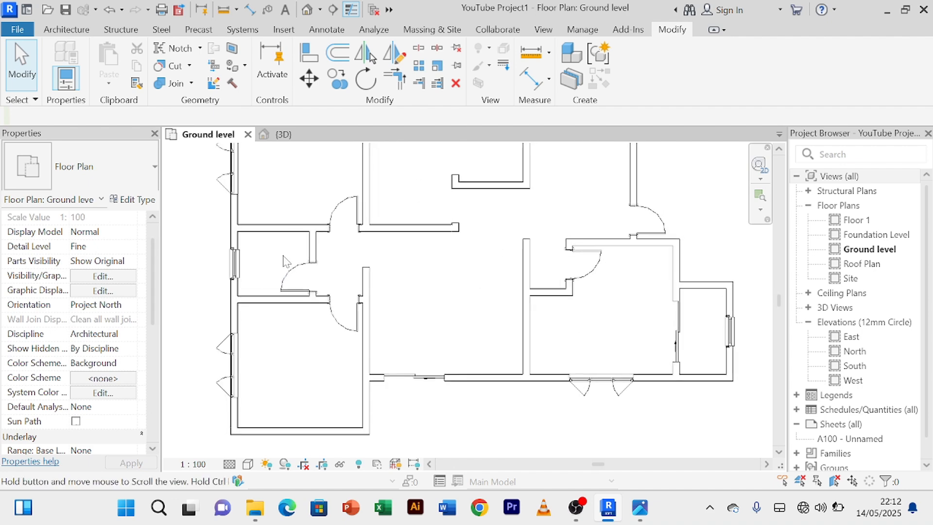
# Step: Examine the interior wood doors around the small hallway and the exterior sliding door on the Ground level floor plan
pyautogui.moveTo(343, 193); pyautogui.dragTo(331, 215, button='middle')
pyautogui.scroll(2, 334, 219)
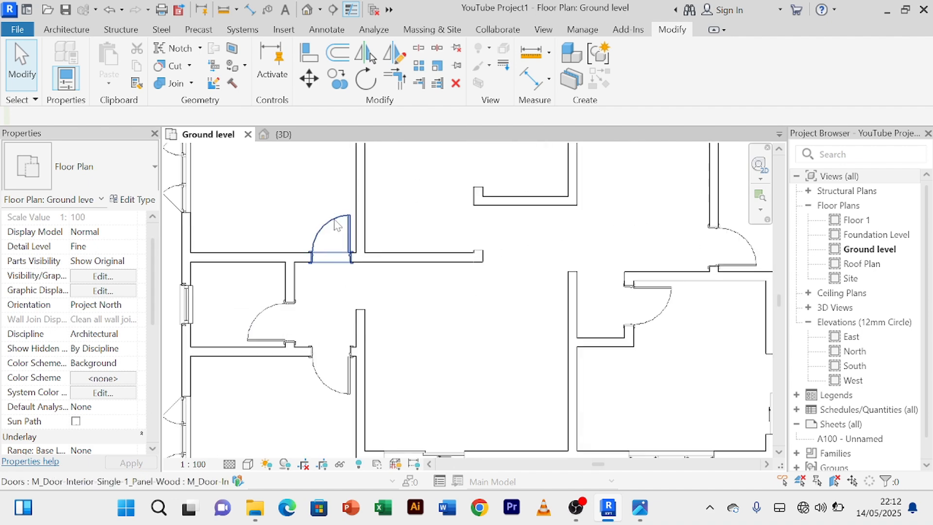
pyautogui.scroll(-2, 339, 222)
pyautogui.click(342, 229)
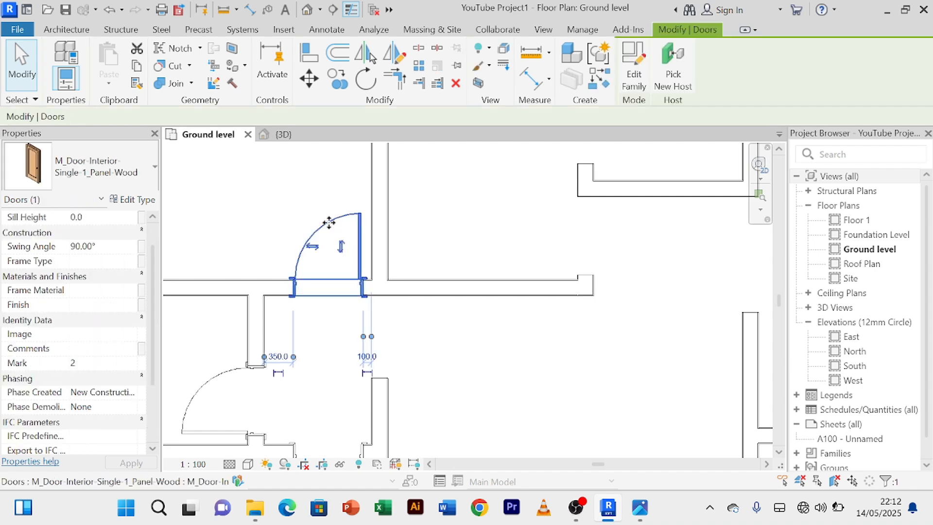
pyautogui.scroll(-2, 314, 320)
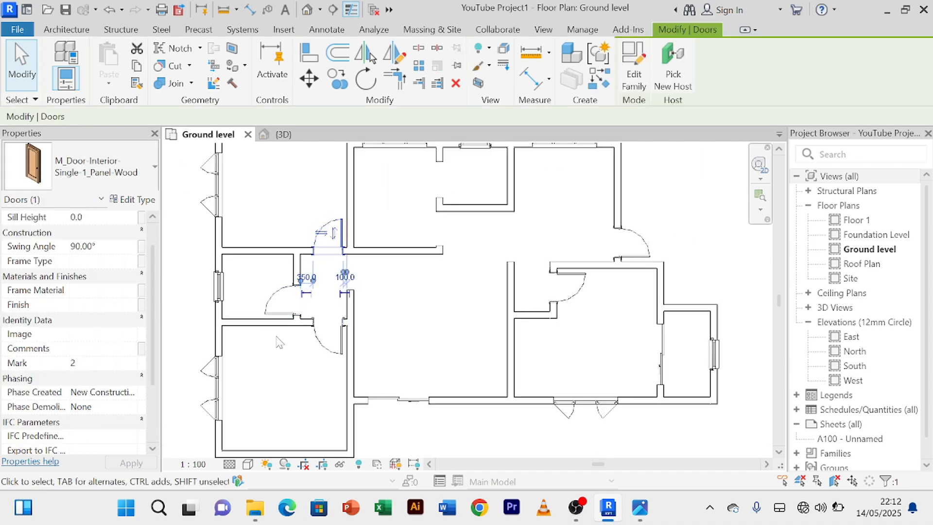
pyautogui.click(298, 379)
pyautogui.scroll(-2, 416, 346)
pyautogui.moveTo(426, 352); pyautogui.dragTo(399, 321, button='middle')
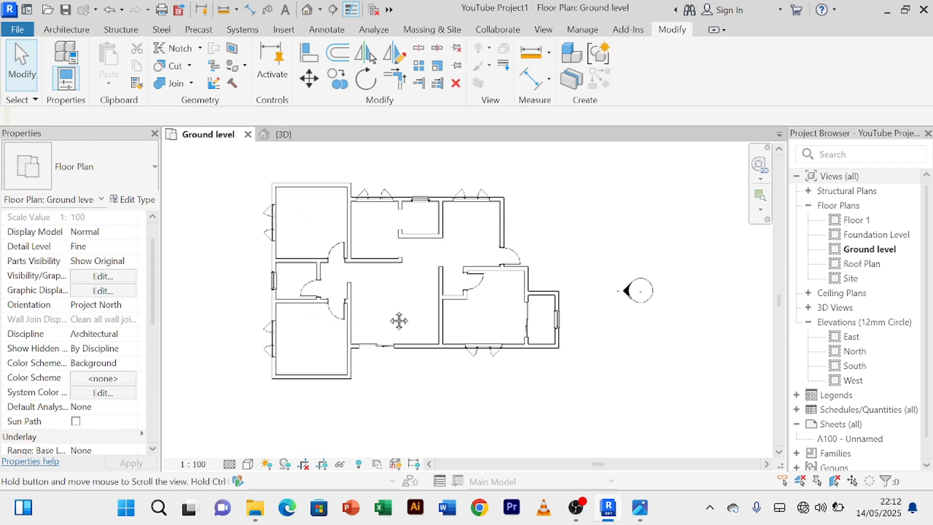
pyautogui.scroll(2, 377, 341)
pyautogui.scroll(2, 379, 349)
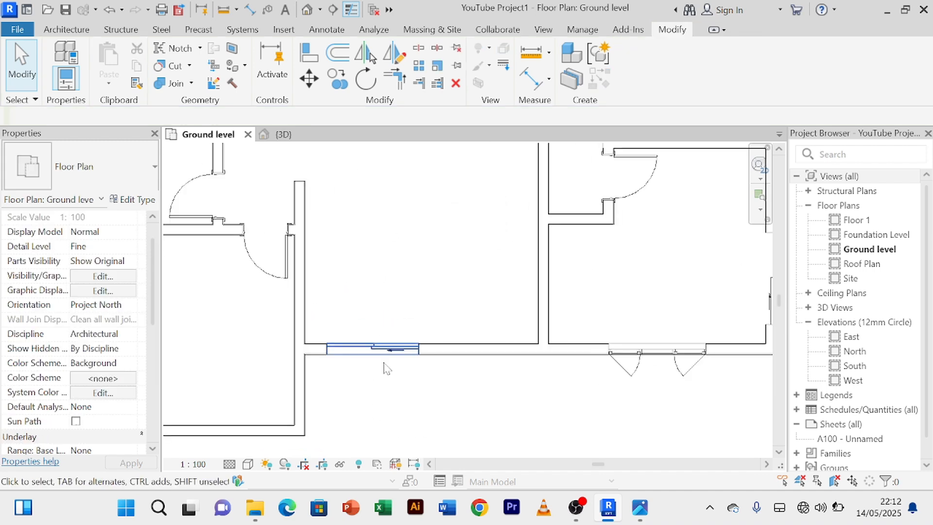
pyautogui.scroll(-2, 404, 284)
pyautogui.moveTo(335, 272); pyautogui.dragTo(374, 324, button='middle')
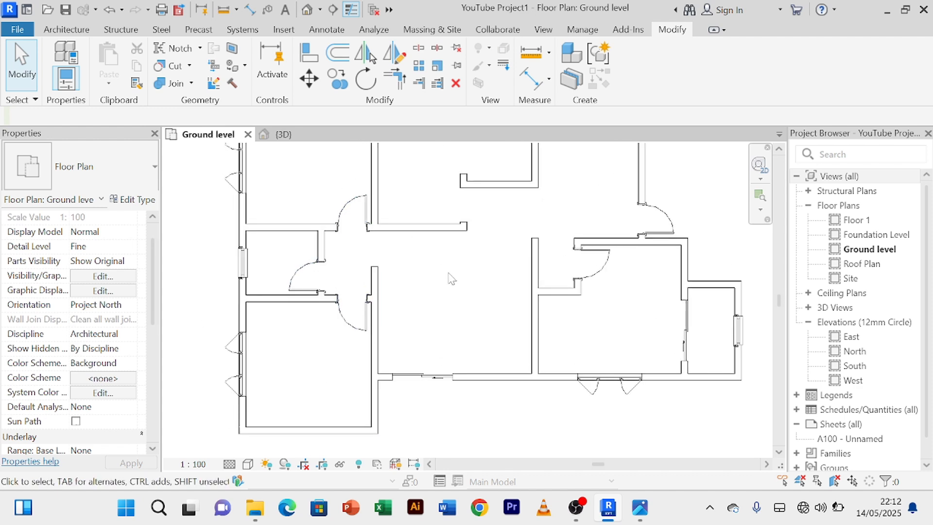
pyautogui.scroll(-2, 441, 271)
pyautogui.moveTo(442, 270); pyautogui.dragTo(474, 306, button='middle')
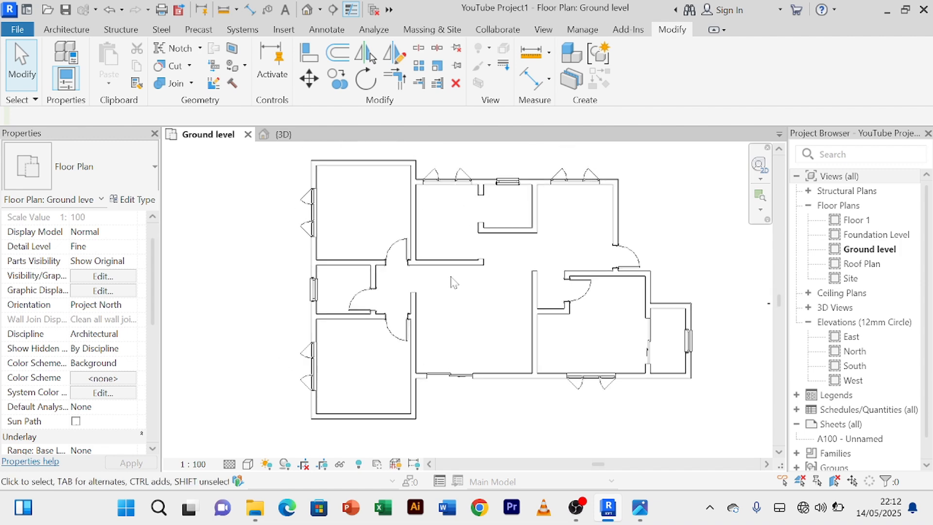
pyautogui.scroll(2, 453, 283)
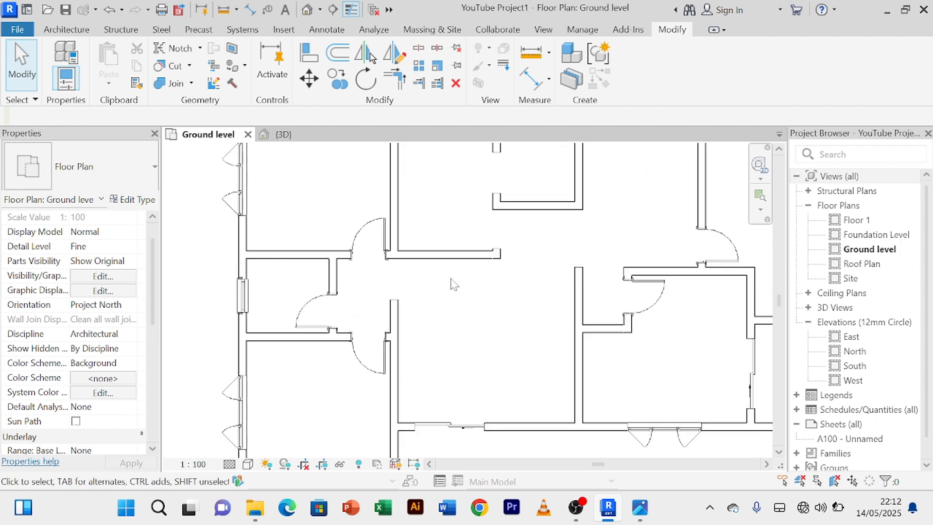
pyautogui.scroll(-3, 450, 273)
pyautogui.moveTo(451, 274); pyautogui.dragTo(381, 271, button='middle')
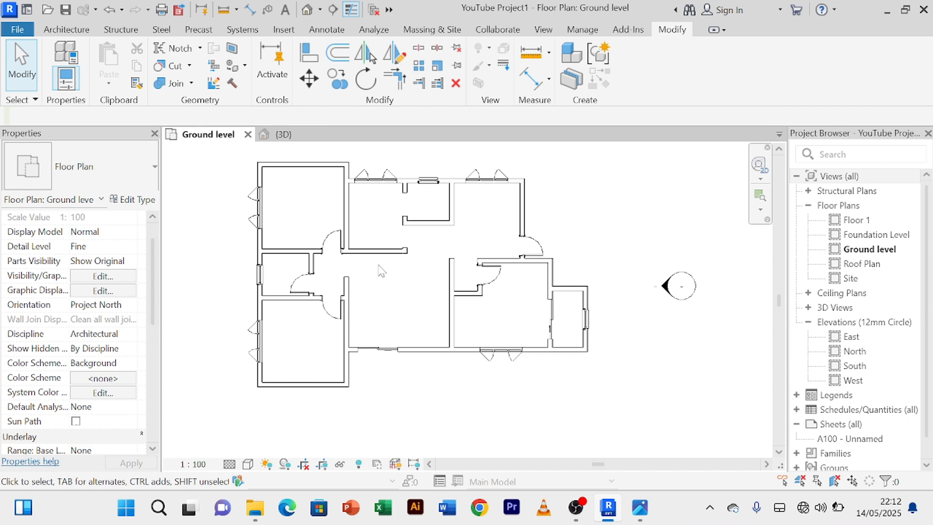
pyautogui.scroll(2, 382, 271)
pyautogui.scroll(-2, 379, 272)
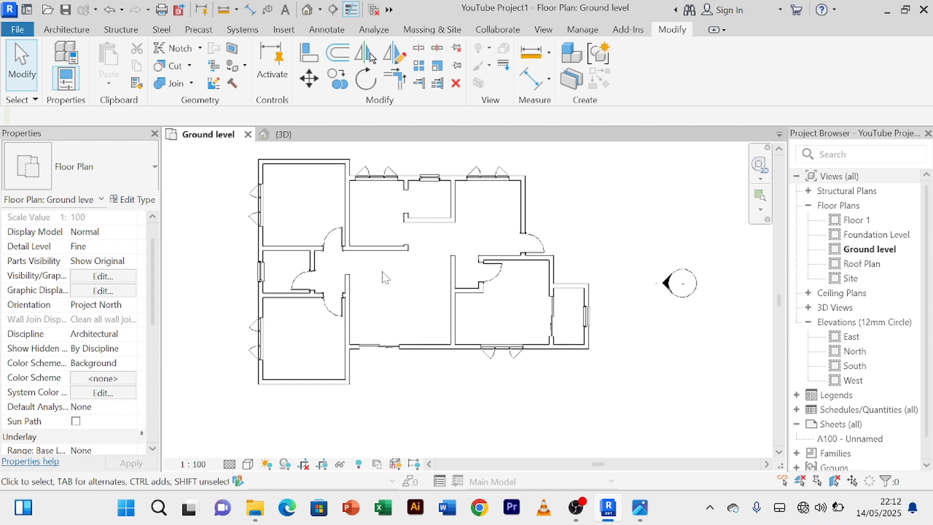
pyautogui.scroll(3, 322, 205)
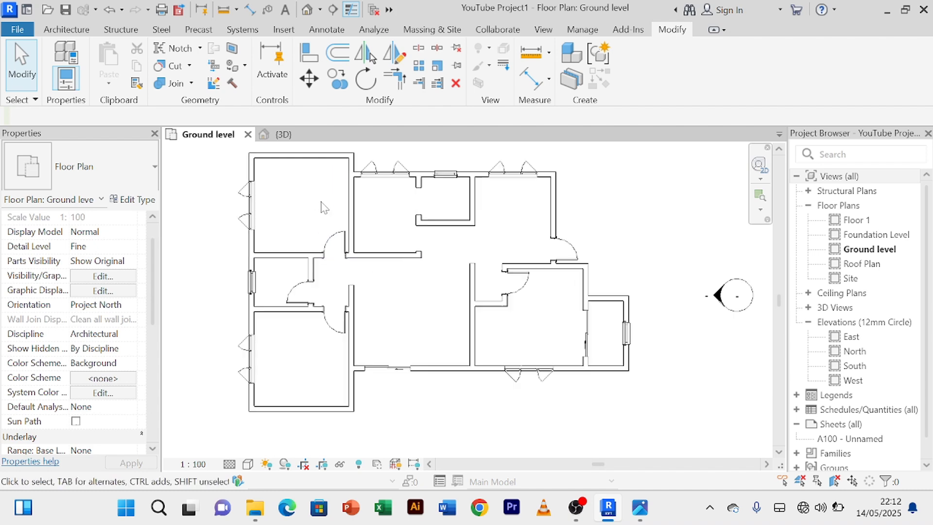
pyautogui.scroll(-3, 322, 205)
pyautogui.scroll(1, 321, 207)
pyautogui.scroll(-3, 322, 206)
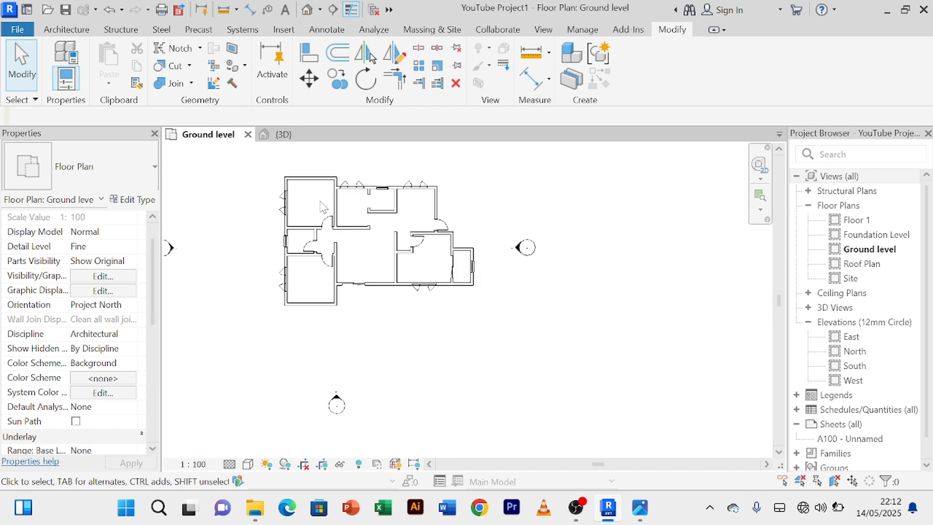
pyautogui.scroll(8, 365, 286)
pyautogui.scroll(-4, 350, 231)
pyautogui.moveTo(352, 232); pyautogui.dragTo(396, 301, button='middle')
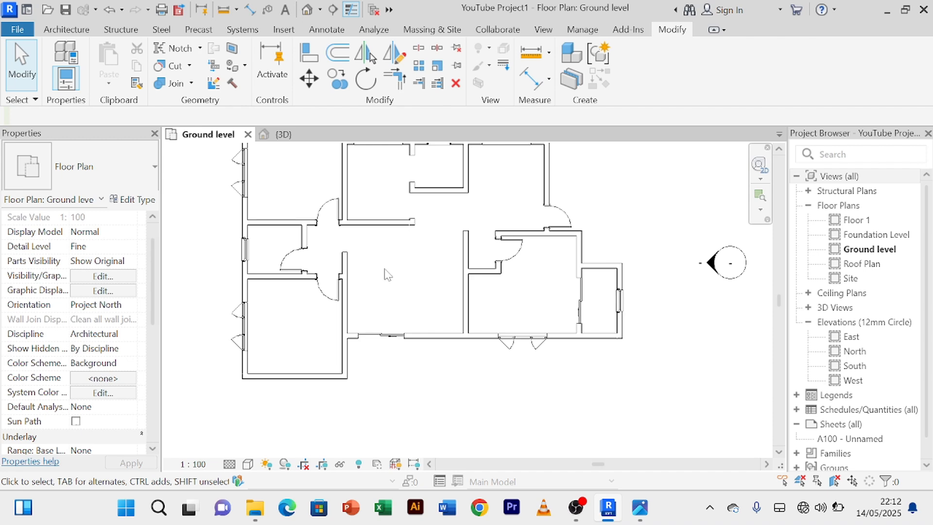
pyautogui.scroll(-2, 389, 276)
pyautogui.moveTo(394, 277); pyautogui.dragTo(395, 299, button='middle')
# Step: Inspect the exterior walls, the double sliding door's threshold and the room layout from outside and above in the 3D view
pyautogui.click(307, 138)
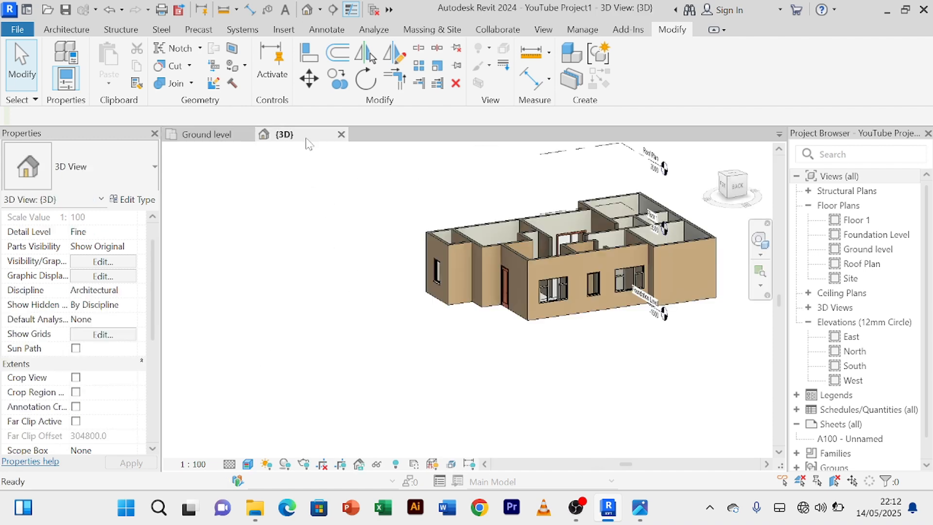
pyautogui.scroll(4, 600, 343)
pyautogui.scroll(-1, 531, 342)
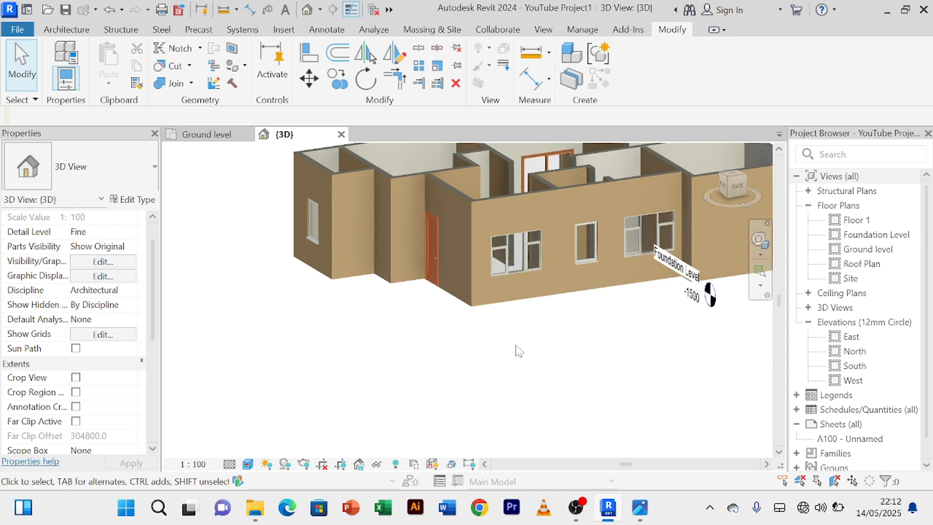
pyautogui.keyDown('shift'); pyautogui.moveTo(519, 351); pyautogui.dragTo(402, 350, button='middle'); pyautogui.keyUp('shift')
pyautogui.scroll(3, 404, 384)
pyautogui.scroll(-2, 404, 381)
pyautogui.scroll(6, 382, 311)
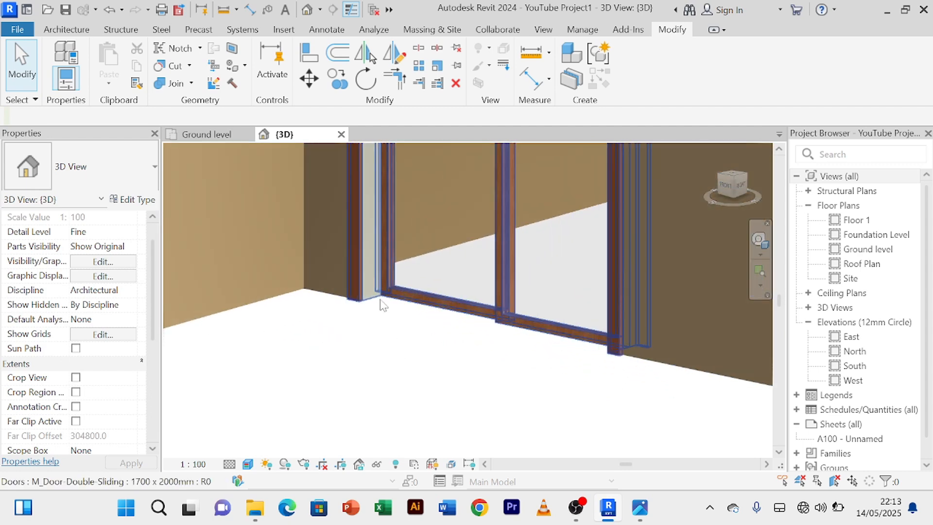
pyautogui.scroll(-8, 378, 307)
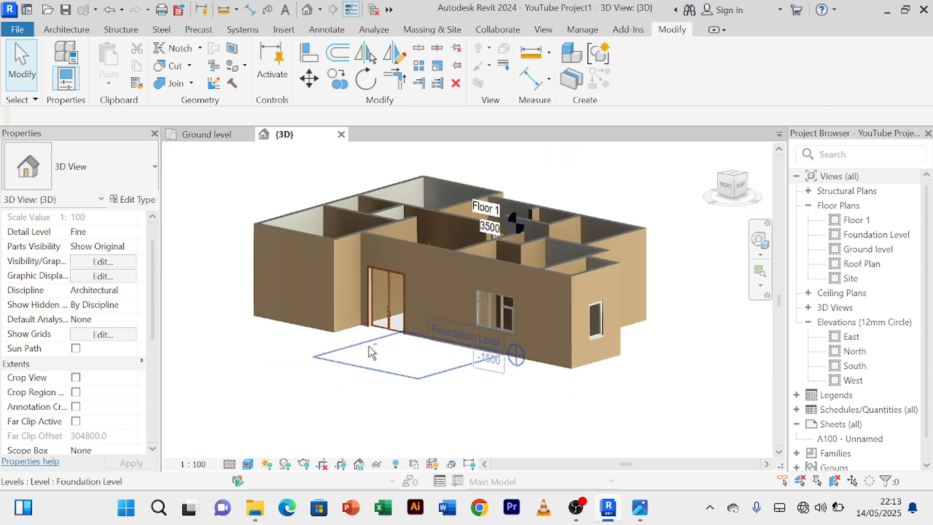
pyautogui.keyDown('shift'); pyautogui.moveTo(372, 352); pyautogui.dragTo(434, 422, button='middle'); pyautogui.keyUp('shift')
pyautogui.moveTo(600, 198); pyautogui.dragTo(516, 293, button='middle')
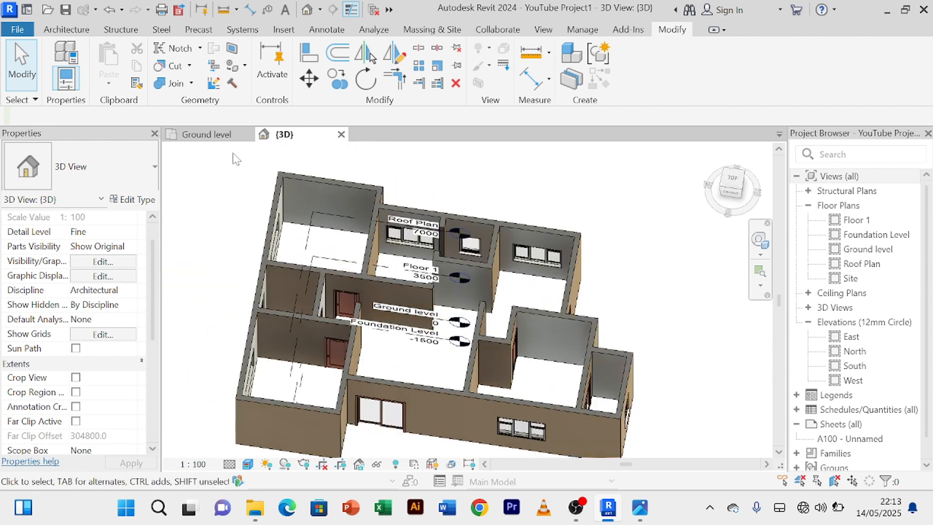
# Step: Return to the Ground level floor plan and view the whole house outline with its elevation markers
pyautogui.click(218, 135)
pyautogui.scroll(2, 666, 291)
pyautogui.scroll(-3, 558, 276)
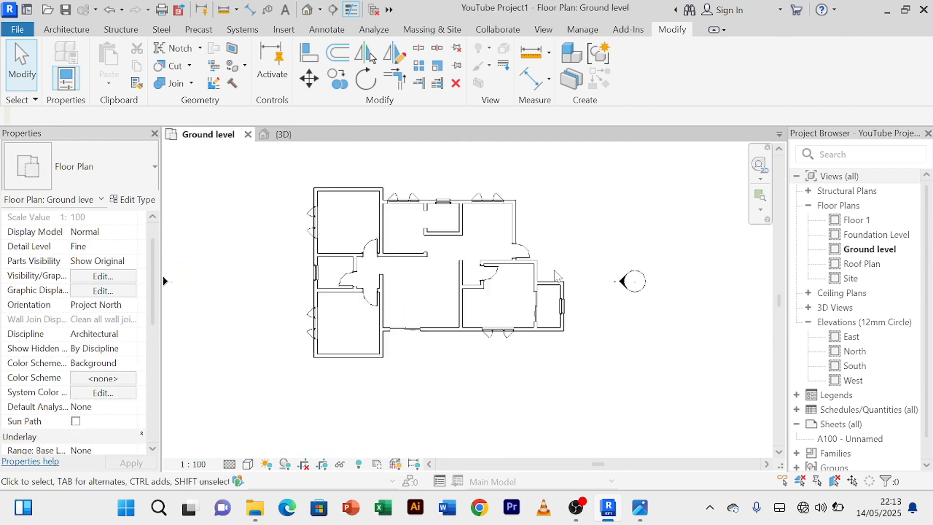
pyautogui.scroll(-2, 558, 276)
pyautogui.moveTo(575, 262); pyautogui.dragTo(579, 228, button='middle')
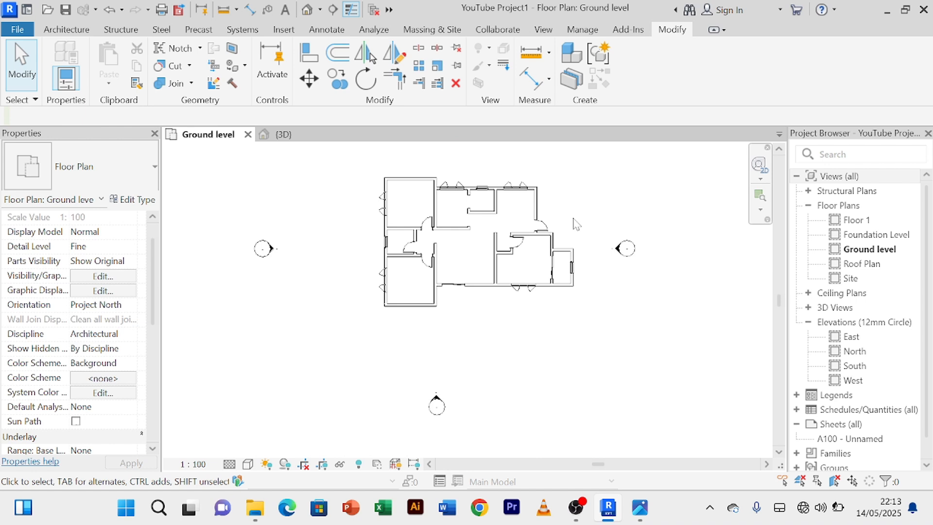